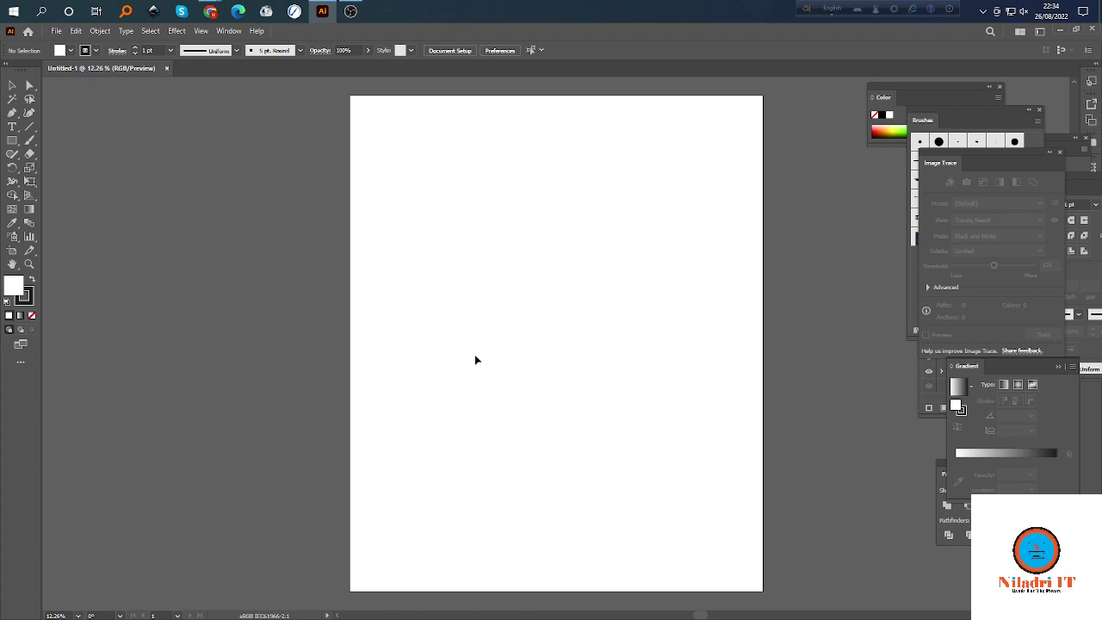
scroll(481, 357, right, 2)
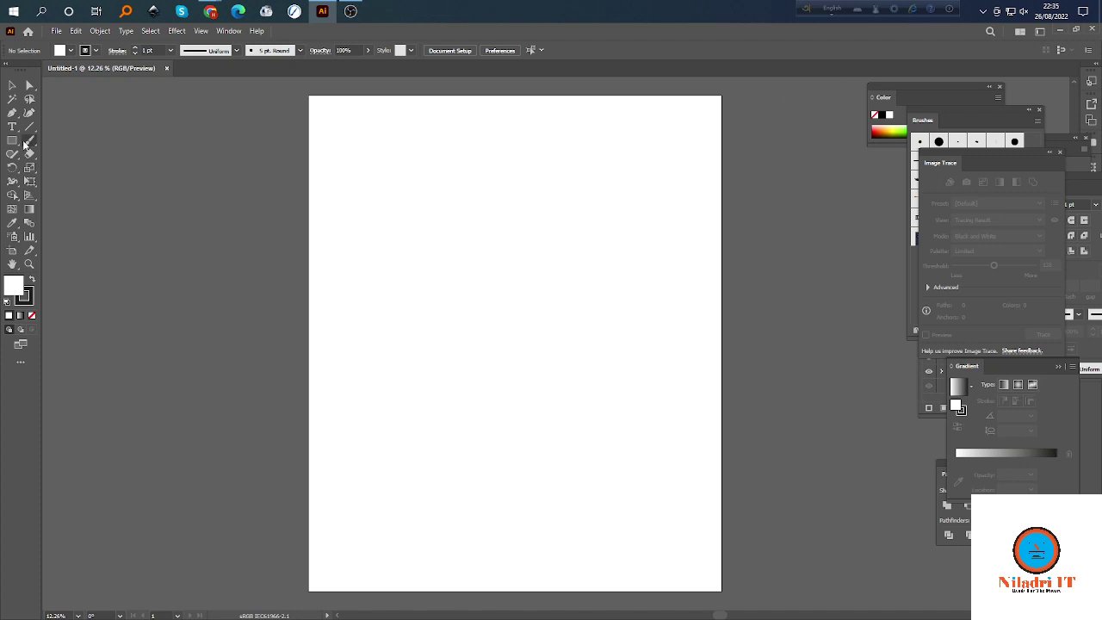
click(12, 113)
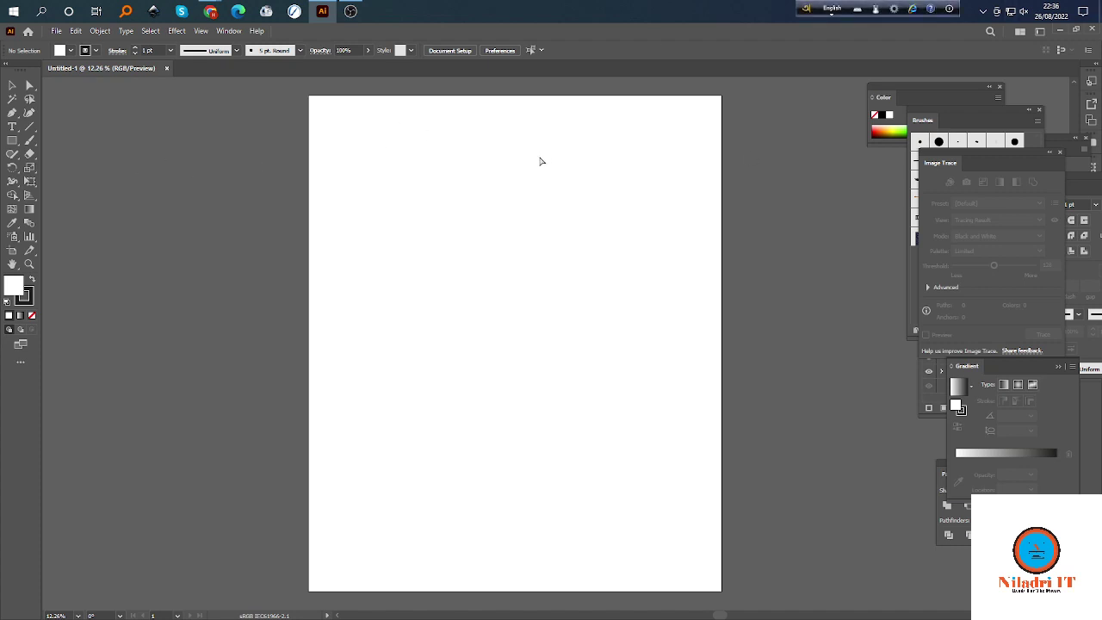
scroll(536, 164, right, 1)
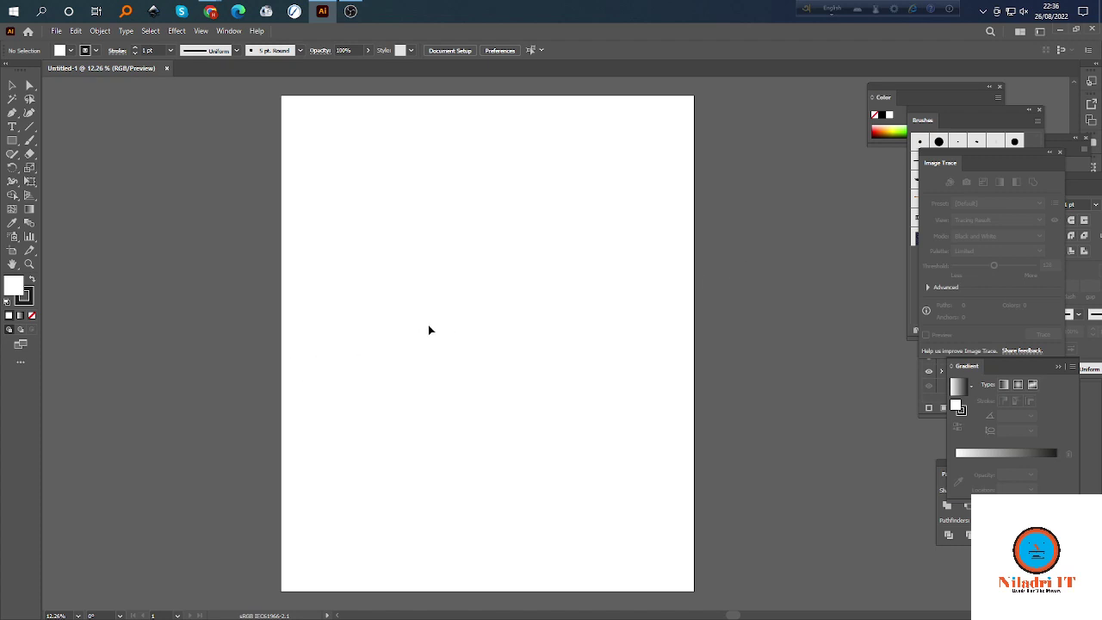
scroll(438, 330, left, 1)
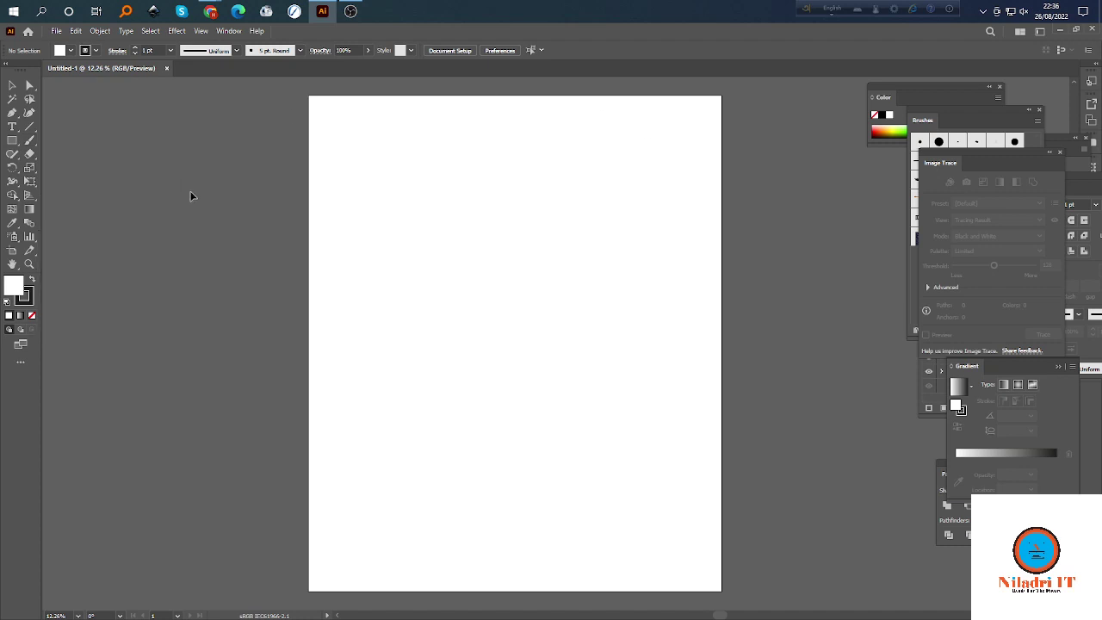
click(33, 89)
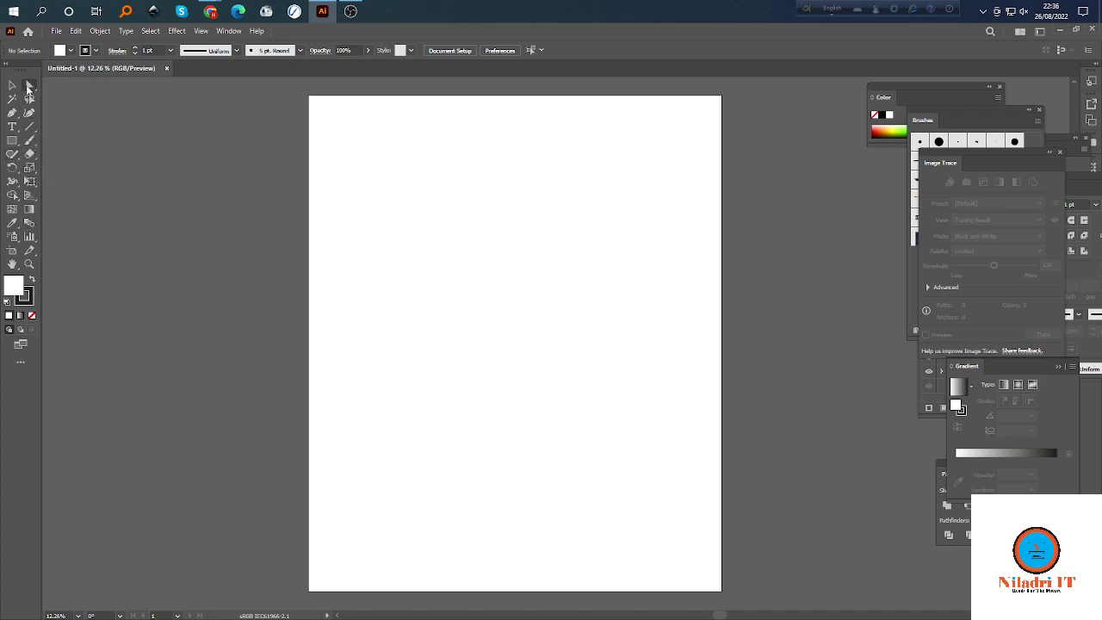
click(15, 170)
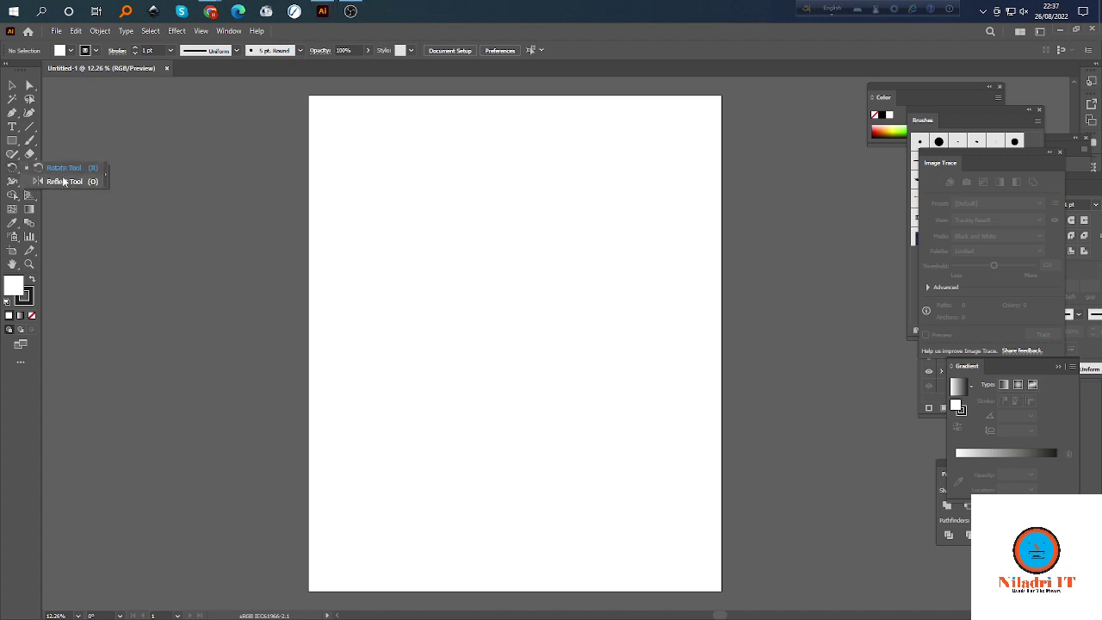
click(123, 197)
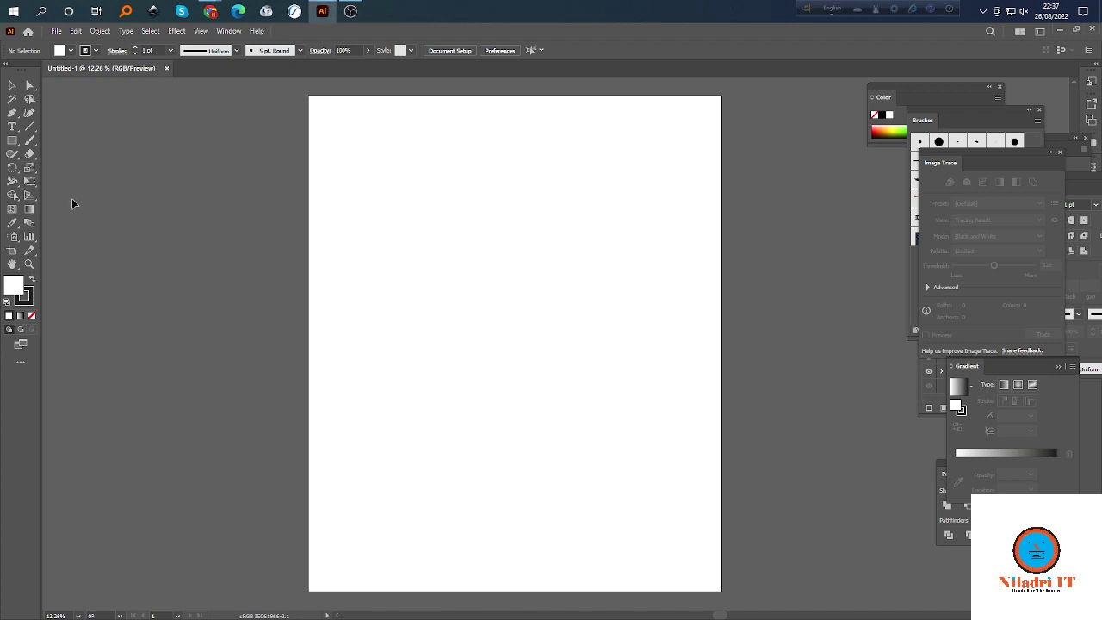
click(13, 182)
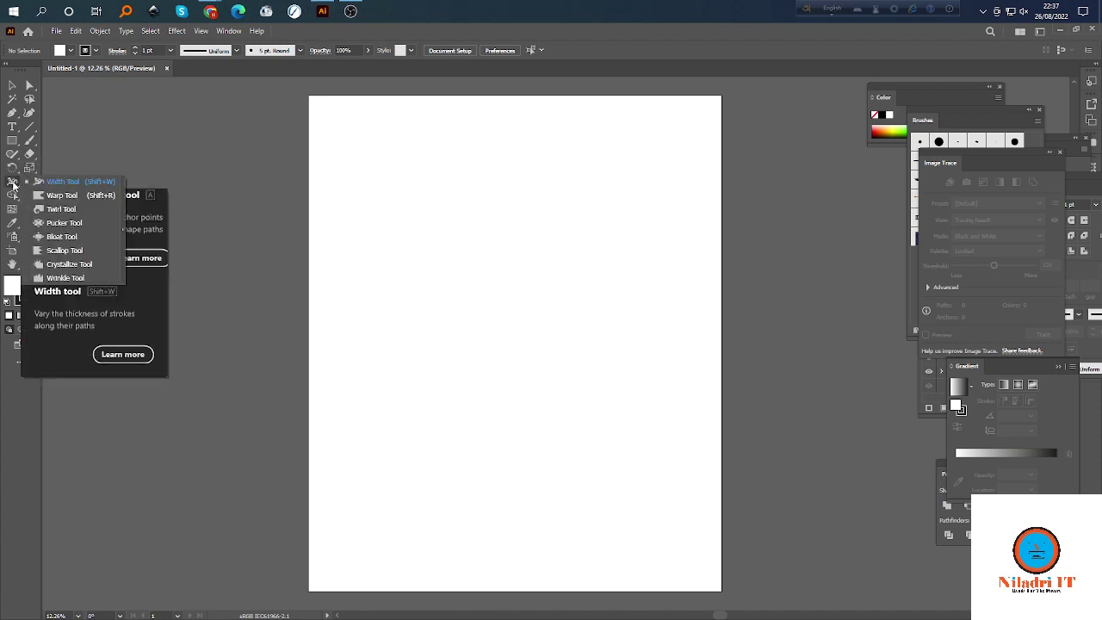
click(148, 140)
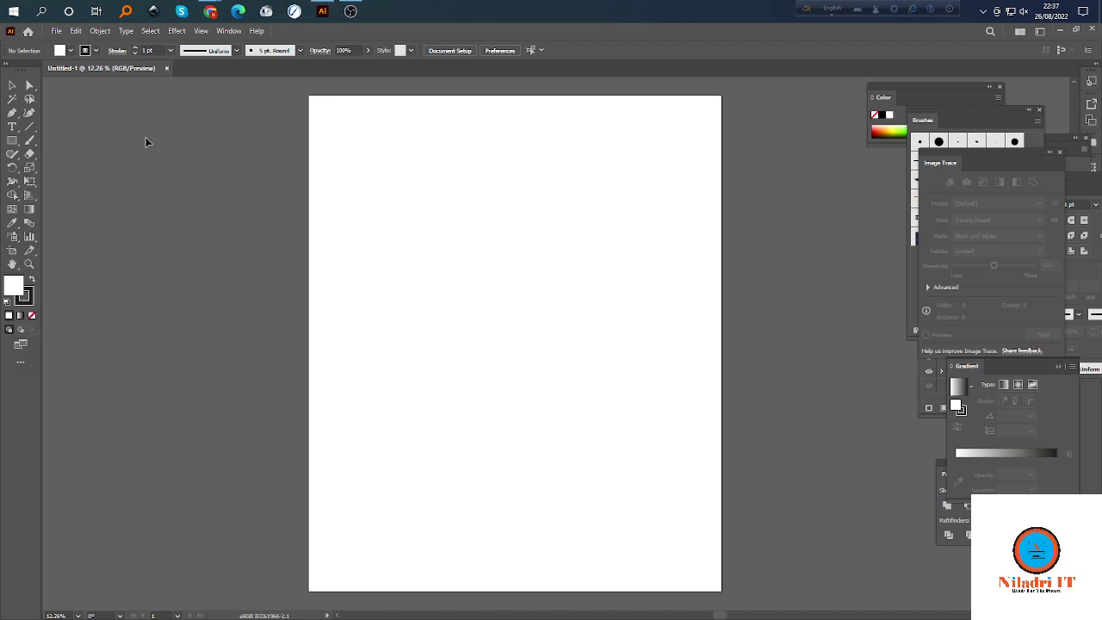
click(15, 157)
click(80, 158)
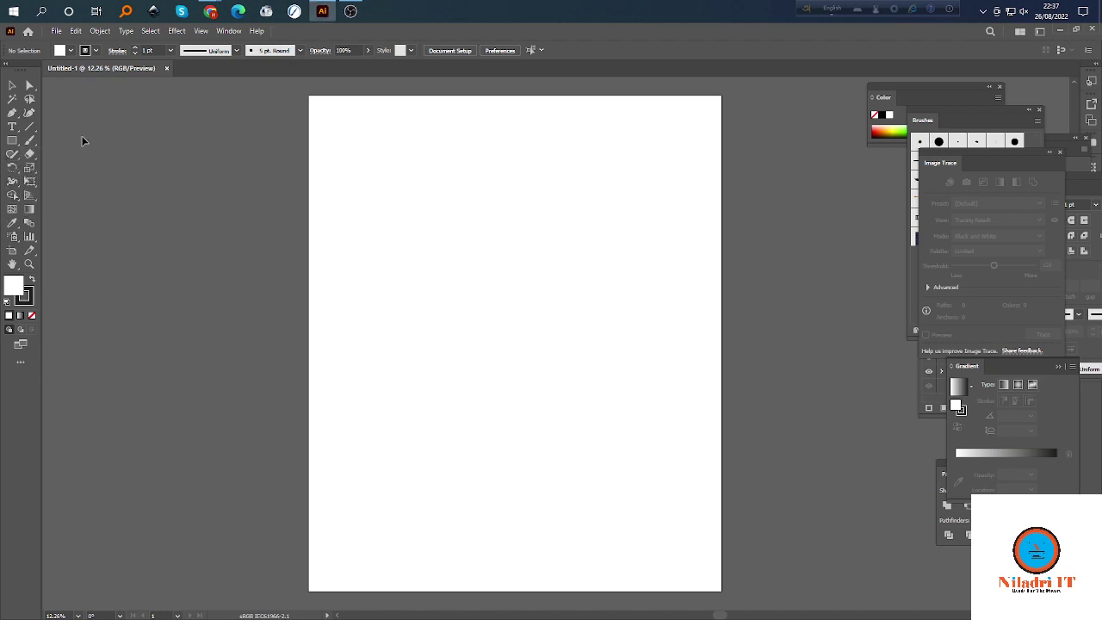
click(12, 168)
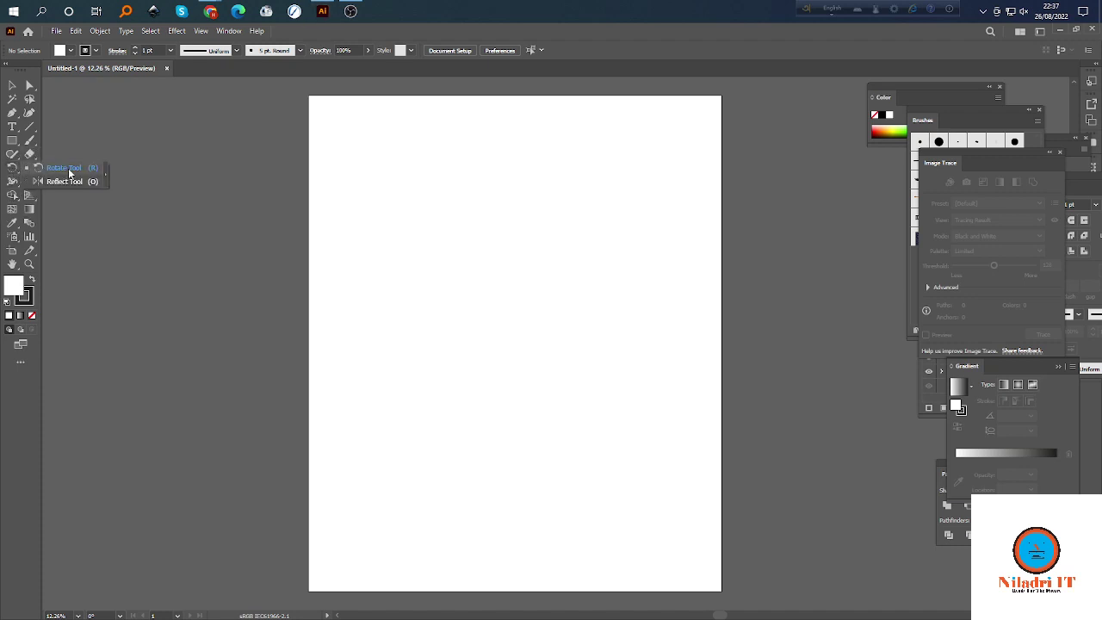
click(198, 265)
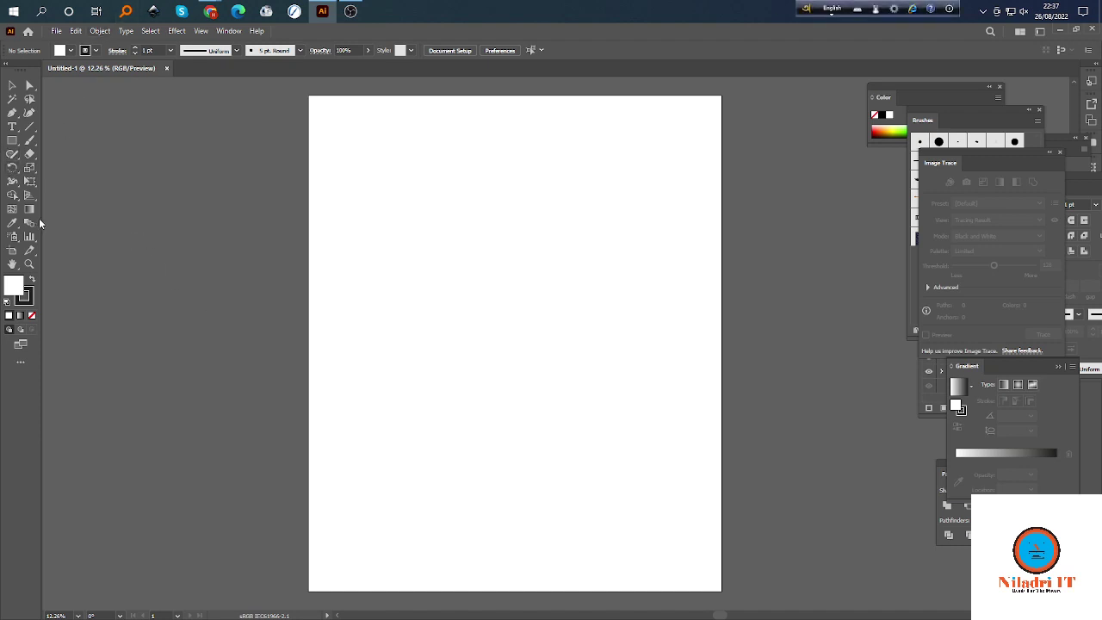
click(16, 144)
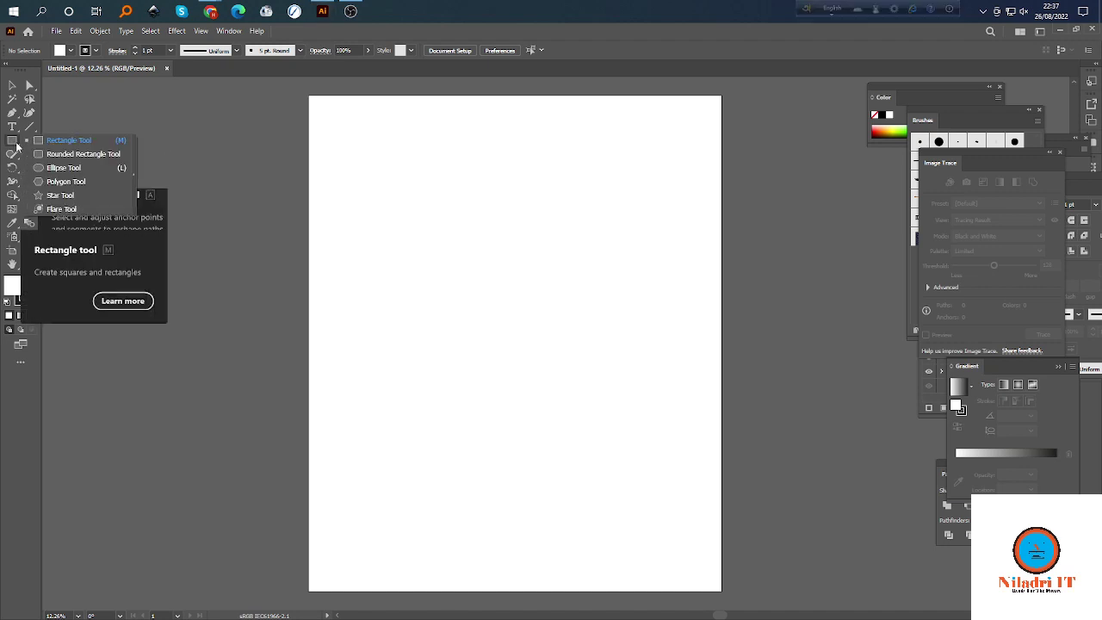
click(72, 145)
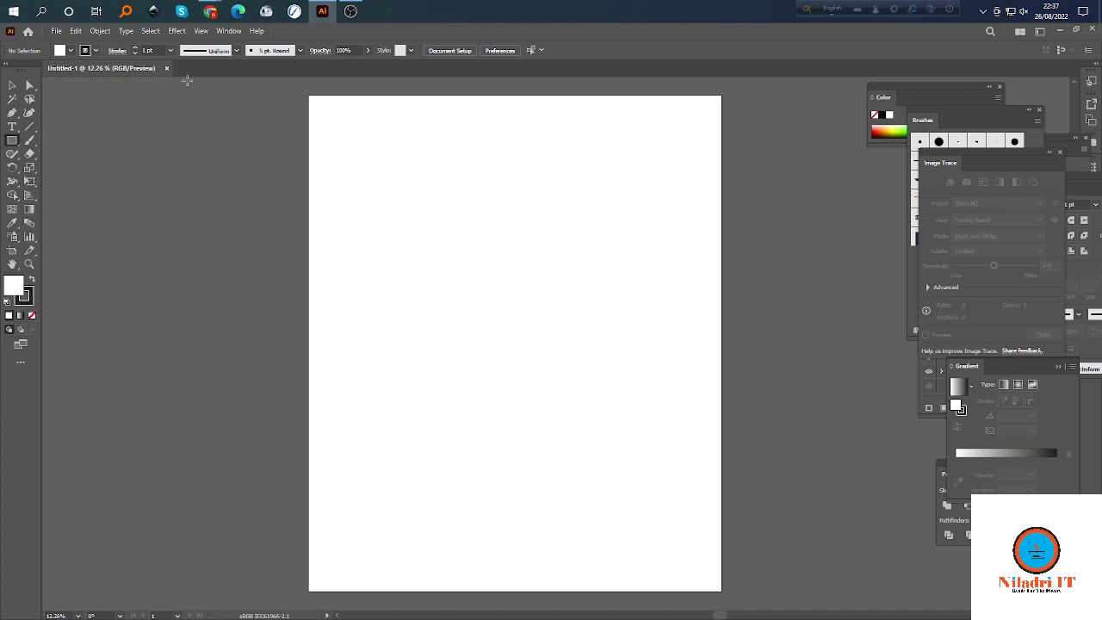
Draw a tall, narrow ellipse about 450 by 1594 px in the artboard's upper middle, with black fill and no stroke.
click(13, 142)
click(70, 168)
mouse_move(477, 211)
mouse_down()
mouse_move(528, 369)
mouse_move(518, 356)
mouse_up()
click(32, 316)
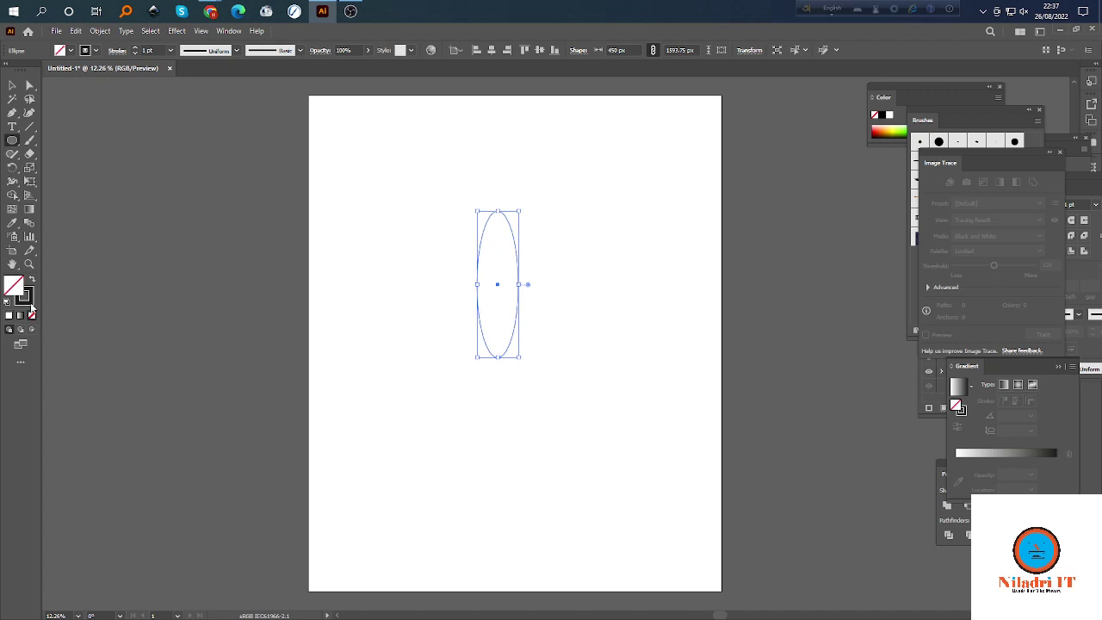
click(32, 281)
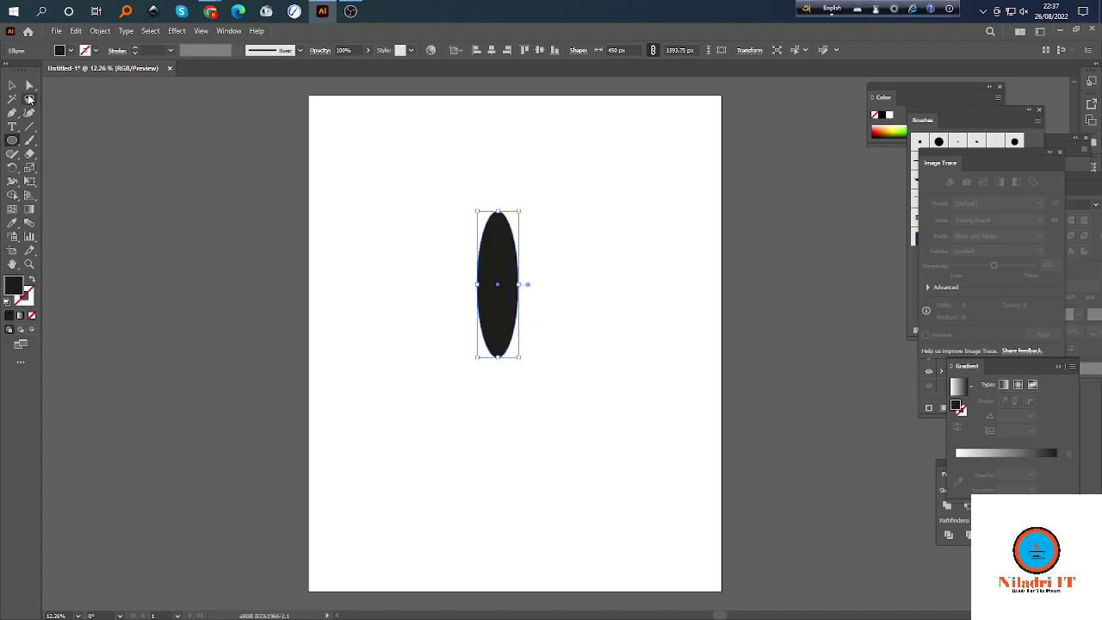
click(13, 85)
click(413, 251)
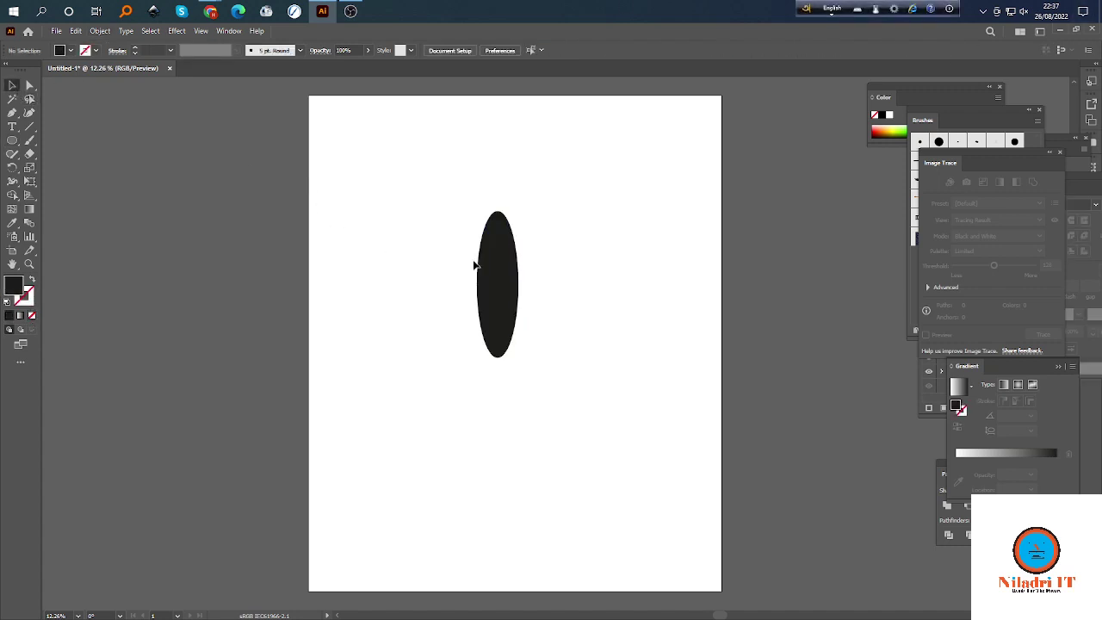
Convert the ellipse's top and bottom anchor points to sharp corners with the Anchor Point tool, making a pointed leaf shape.
click(508, 297)
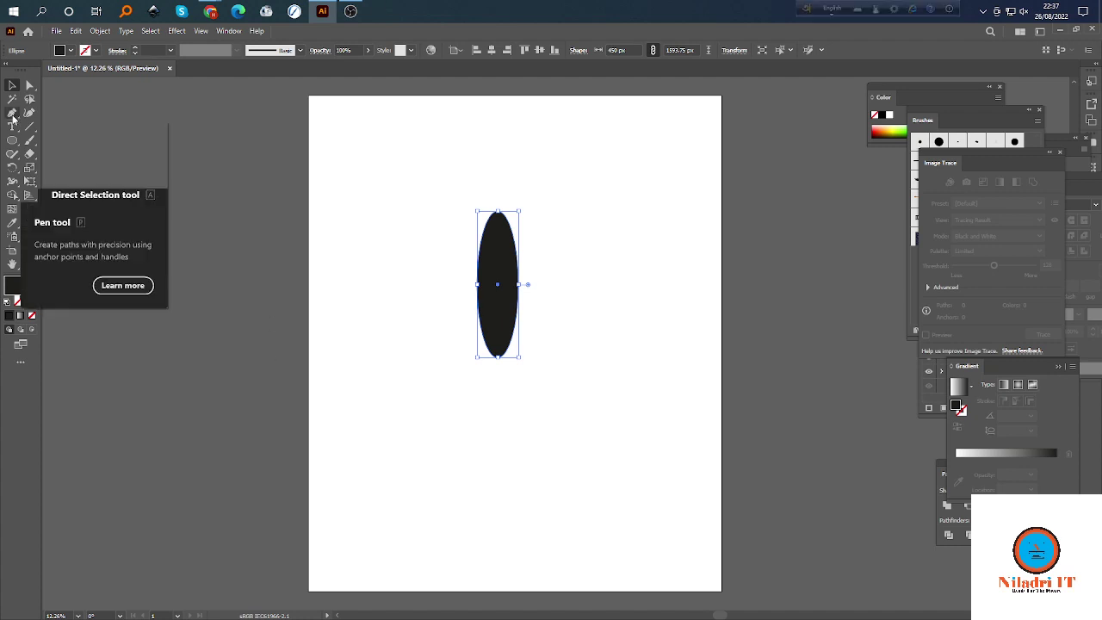
drag(13, 118, 101, 153)
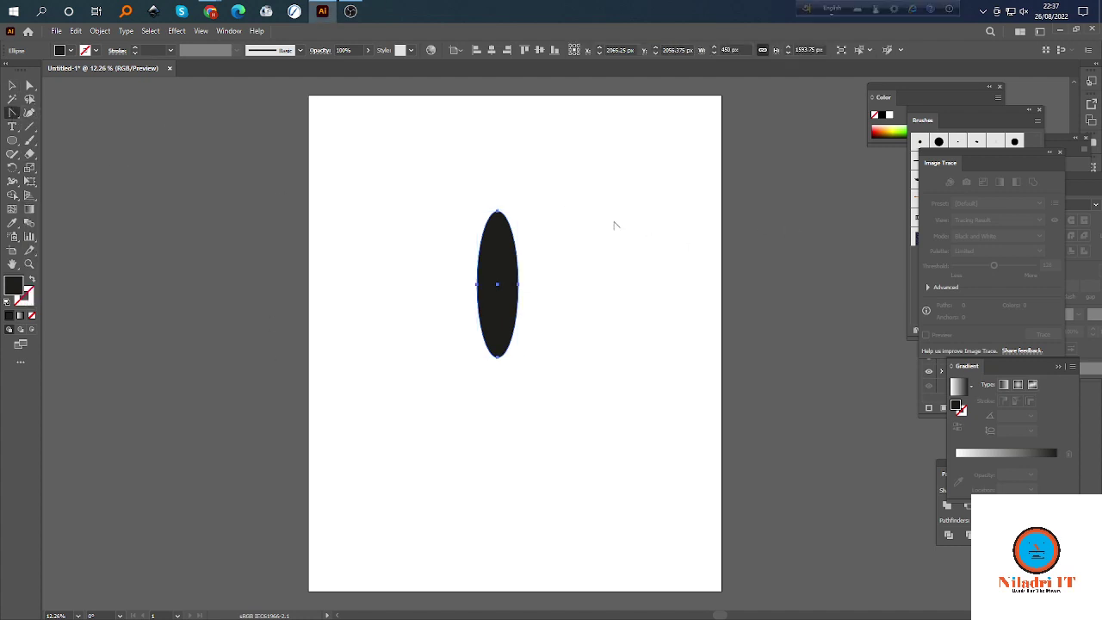
click(498, 211)
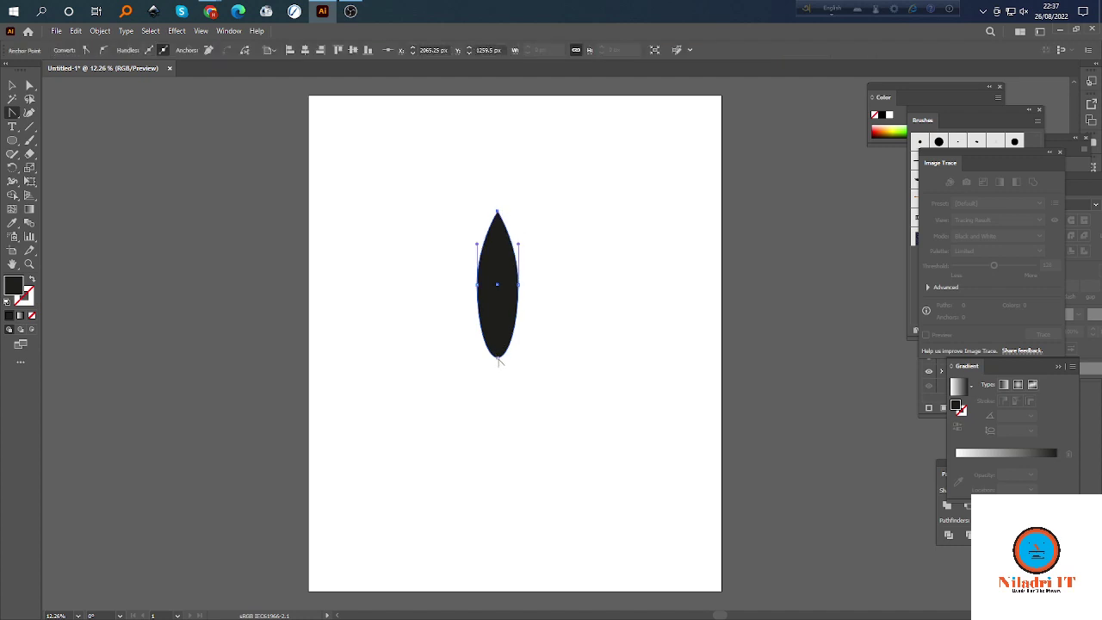
click(498, 357)
click(12, 85)
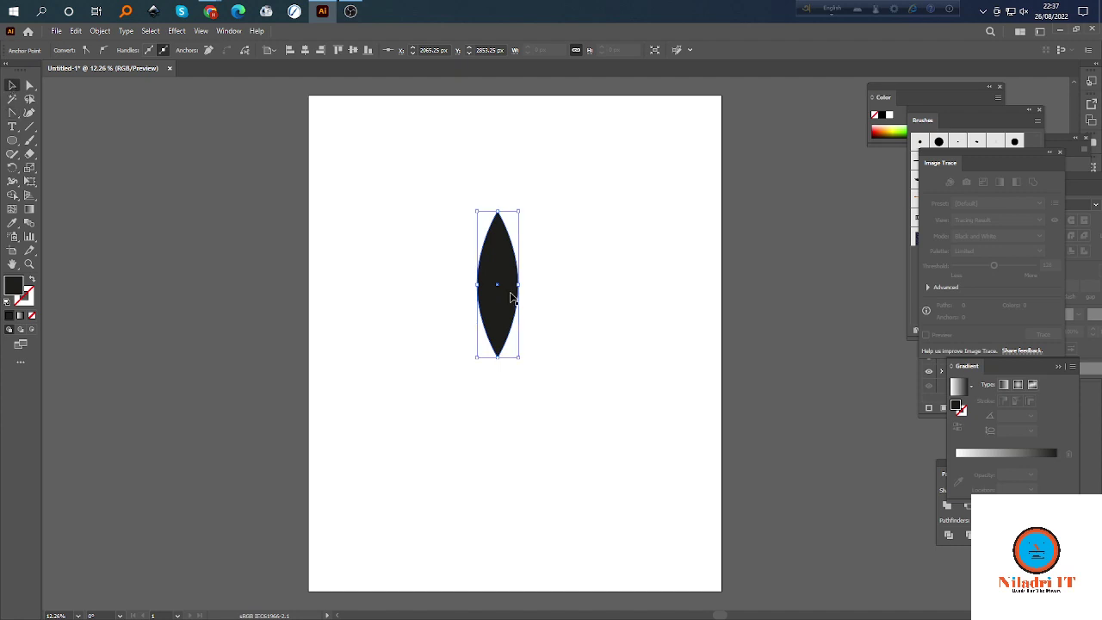
click(494, 172)
Scale the pointed leaf shape down proportionally to about half its size, keeping its top tip in place.
click(500, 293)
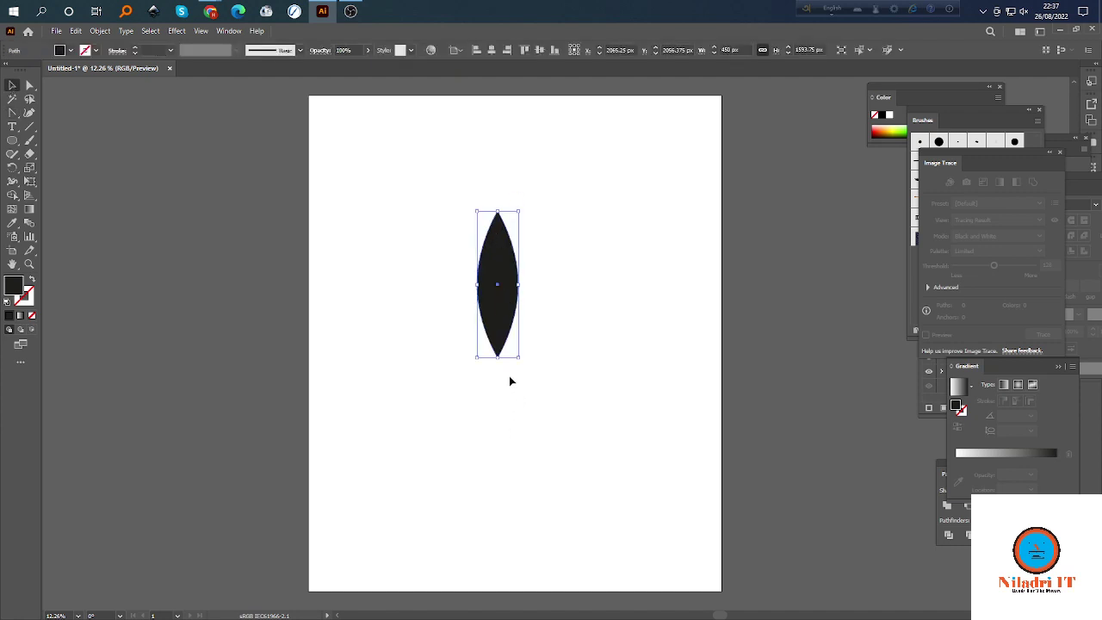
drag(499, 360, 500, 285)
click(583, 274)
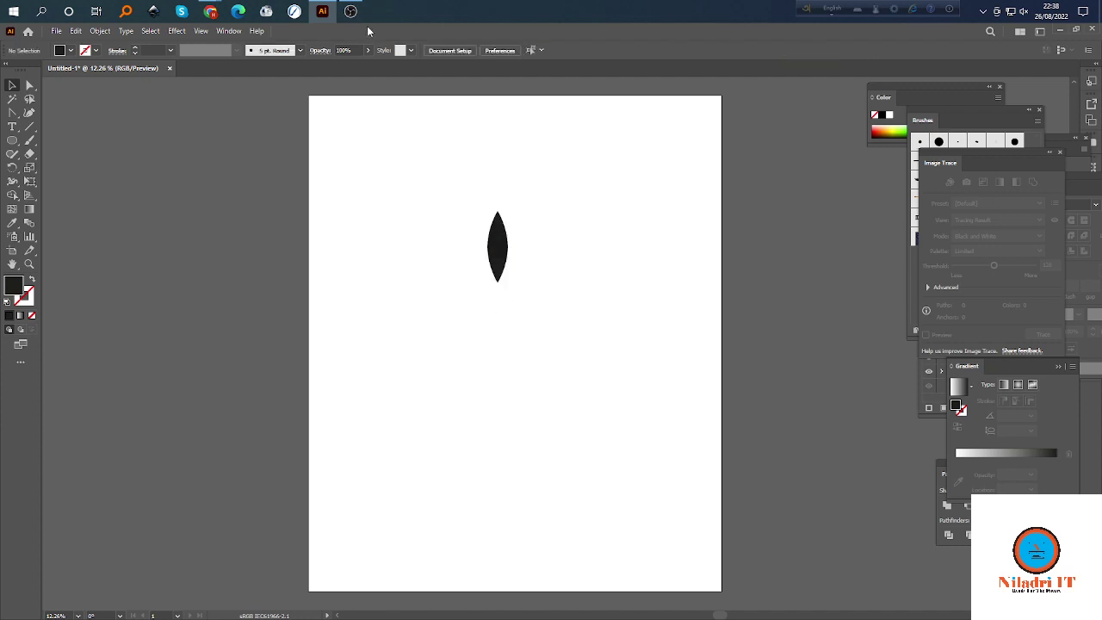
Draw a circle about 1462.5 px in diameter directly below the leaf shape, with its top close to the leaf's lower tip.
right_click(16, 142)
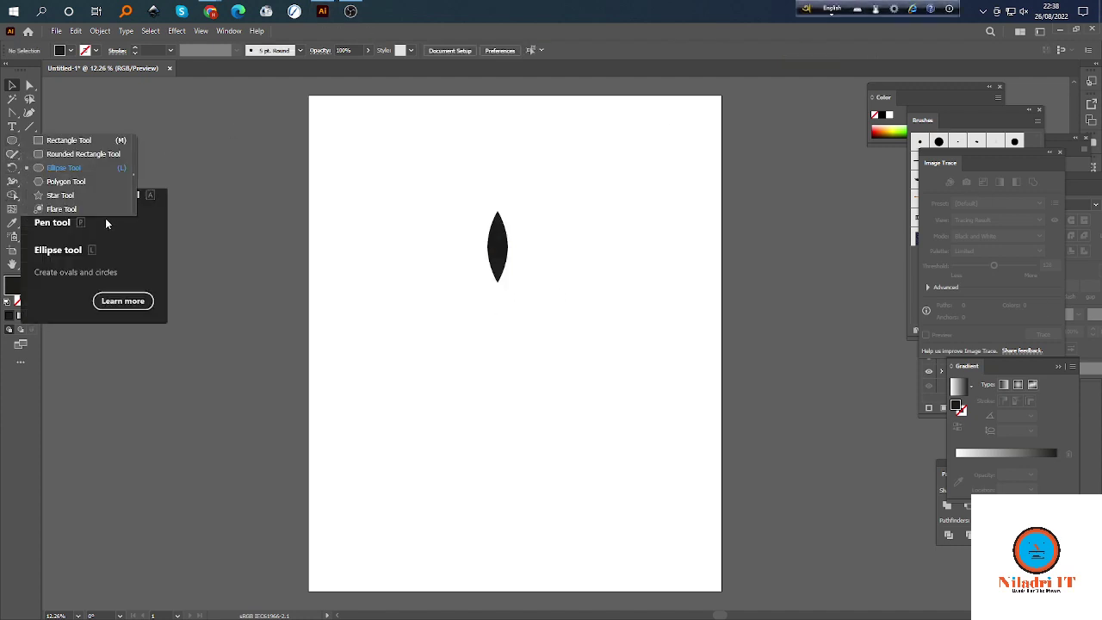
click(77, 168)
scroll(501, 379, down, 1)
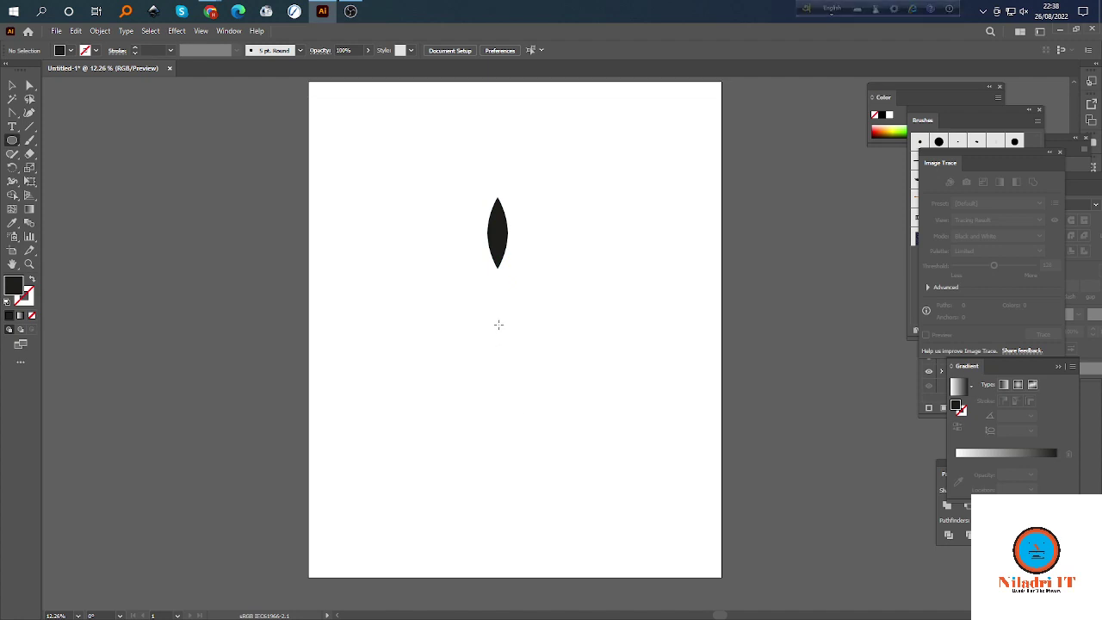
drag(499, 337, 542, 404)
click(13, 85)
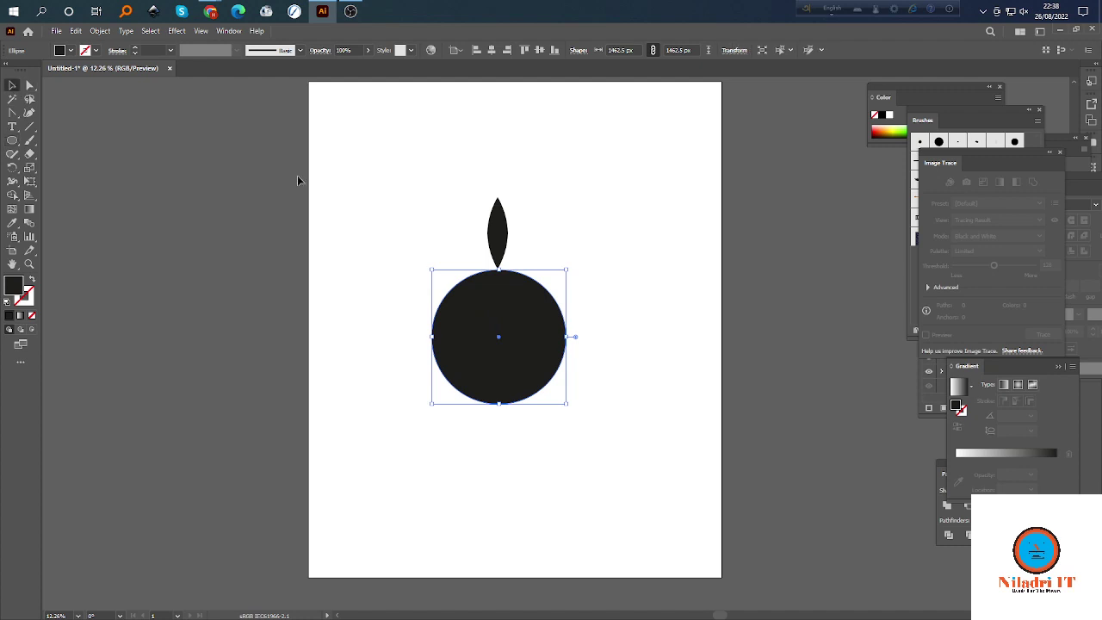
Give the circle no fill and a black stroke of 10 pt.
click(33, 280)
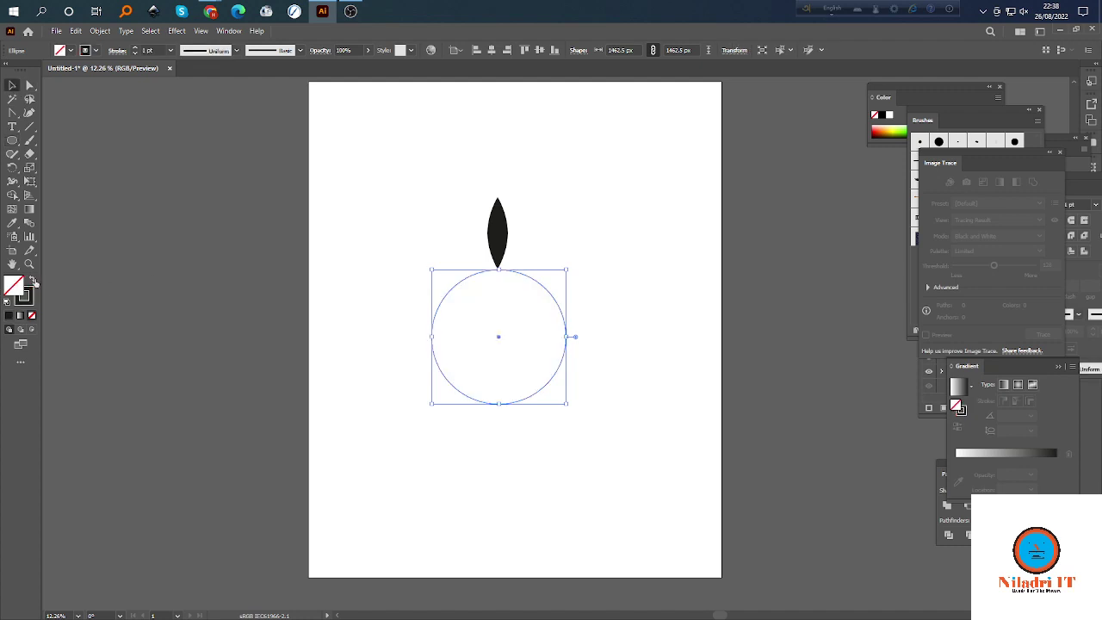
click(169, 50)
click(194, 215)
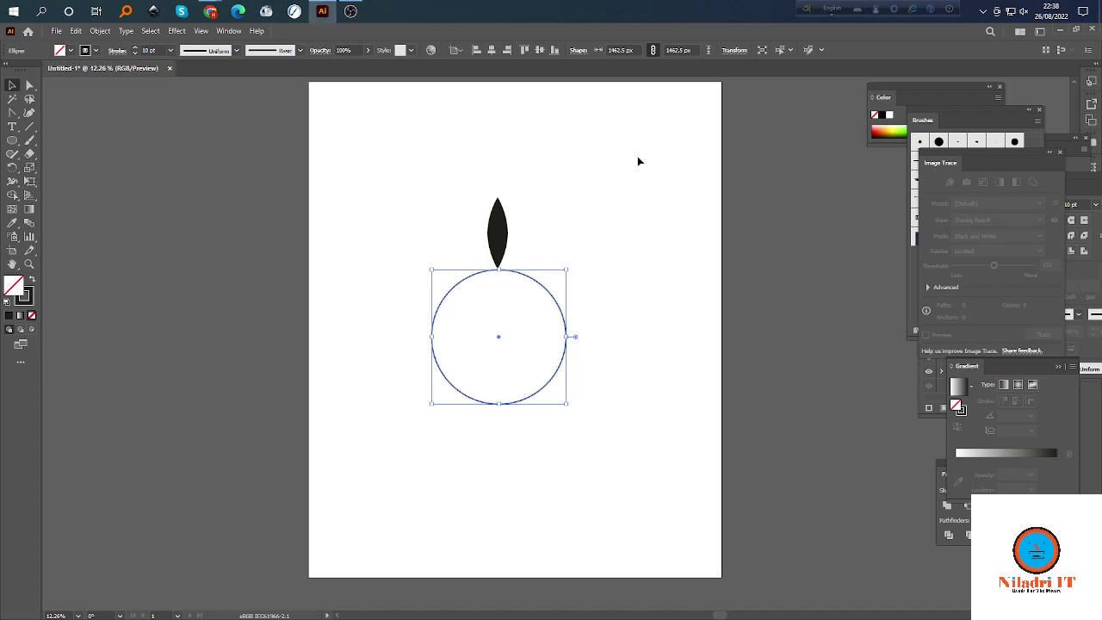
click(687, 370)
Rest the leaf's lower tip on top of the circle and shrink the leaf proportionally to a bit under half its size.
key(ctrl+plus)
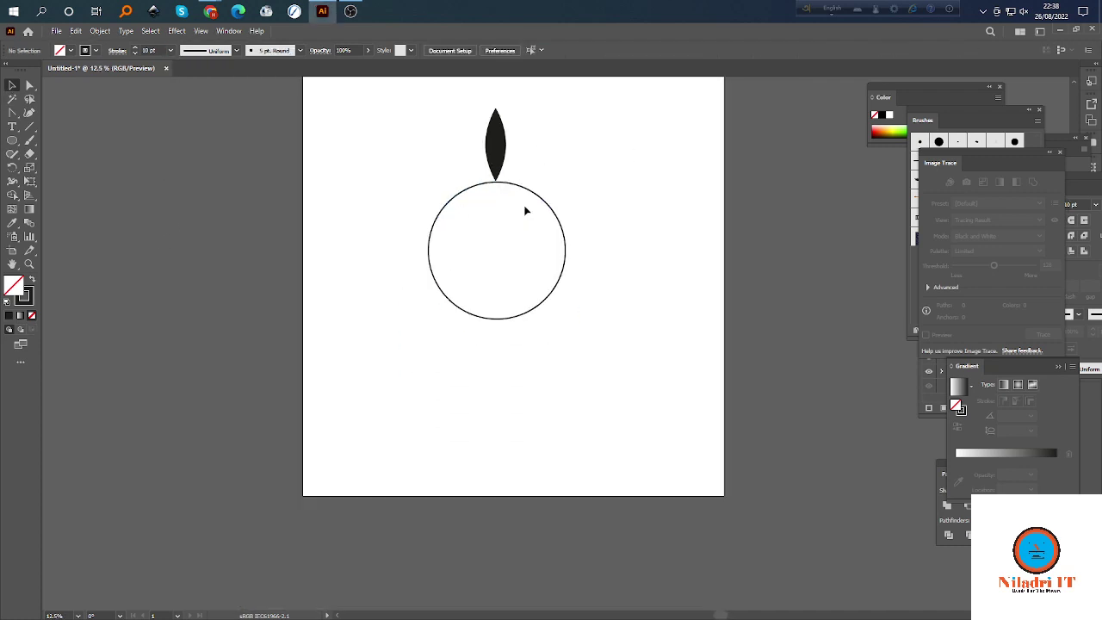
scroll(524, 210, up, 1)
scroll(499, 238, up, 1)
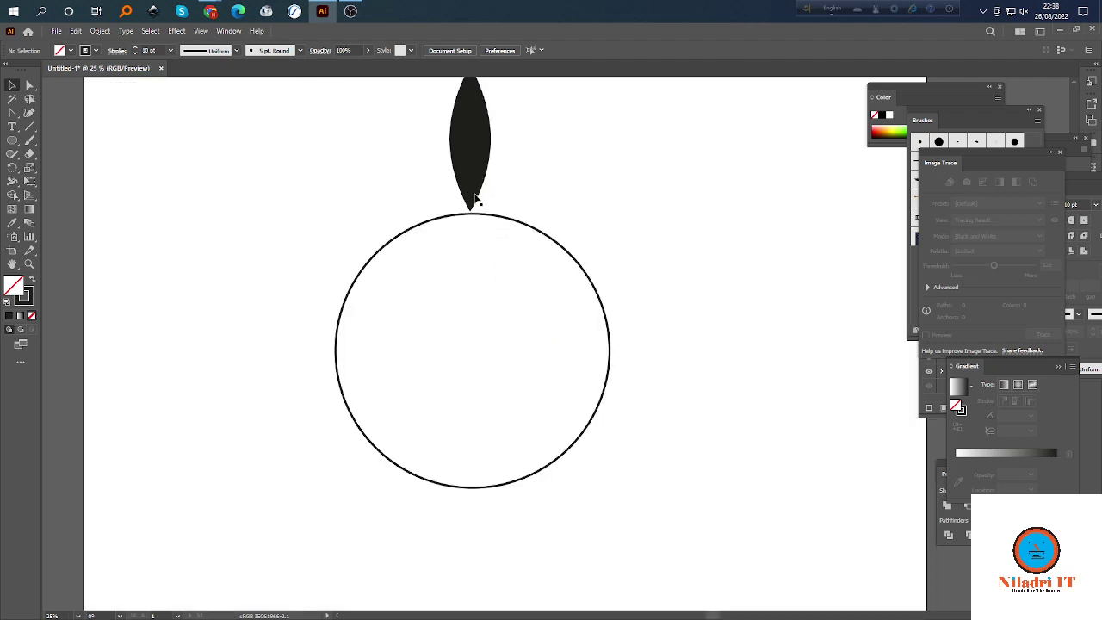
click(478, 160)
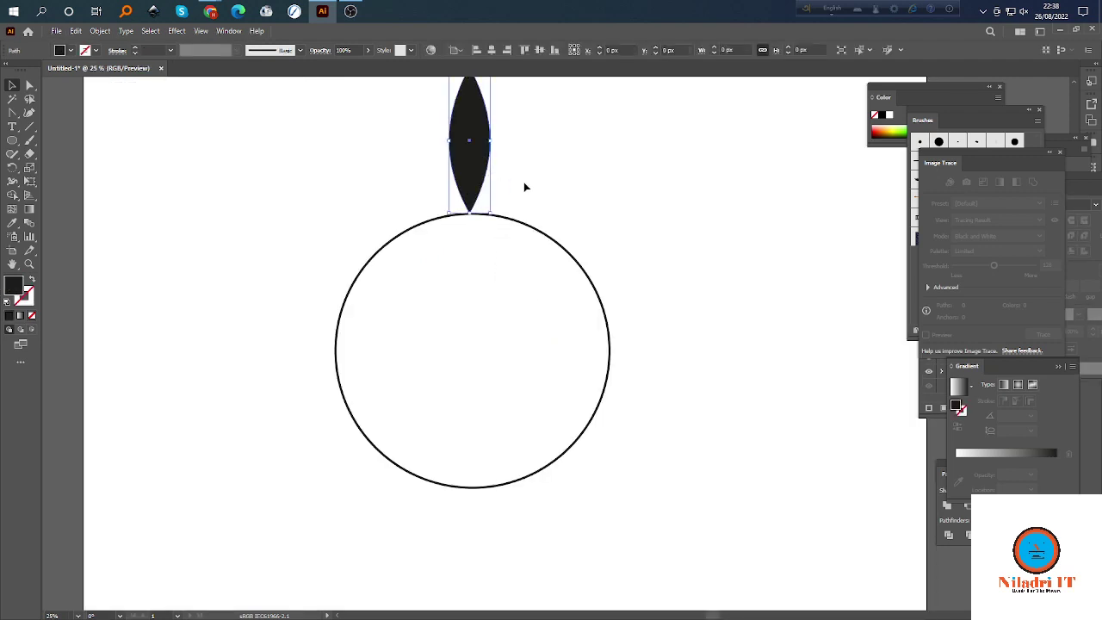
scroll(524, 182, down, 1)
drag(489, 129, 491, 185)
click(528, 221)
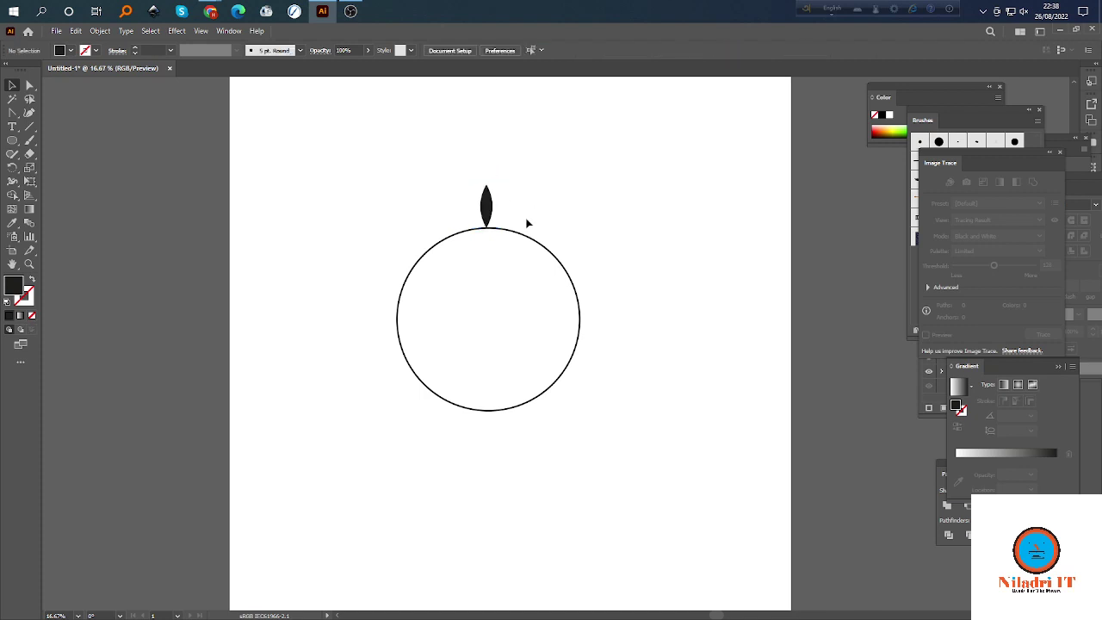
scroll(502, 246, up, 1)
scroll(497, 249, down, 1)
scroll(496, 254, down, 2)
scroll(496, 259, right, 2)
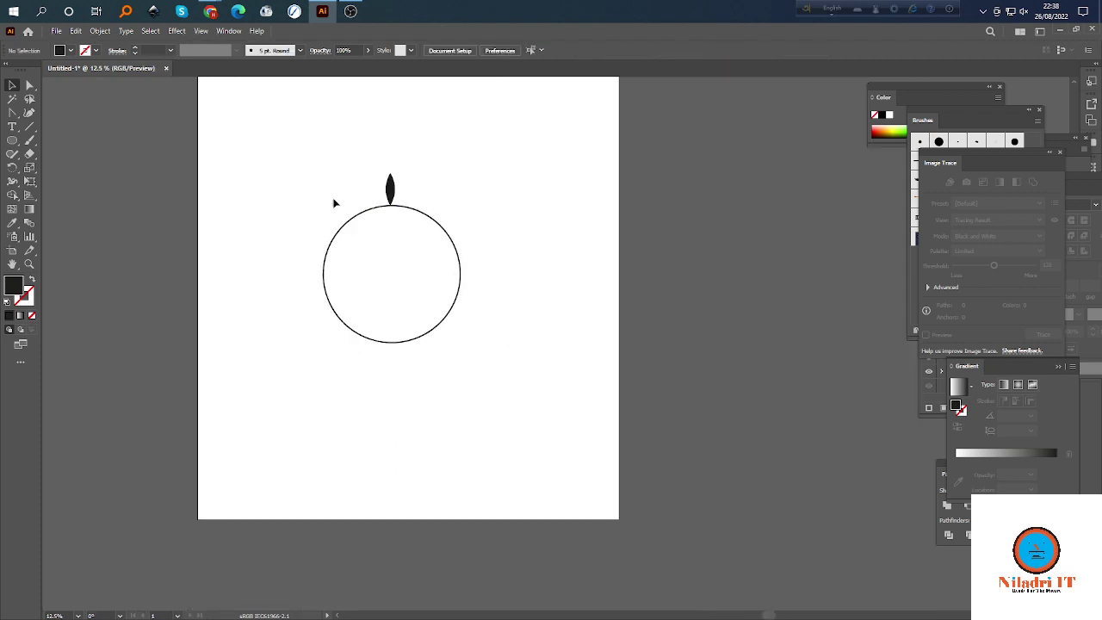
drag(280, 152, 504, 389)
click(391, 275)
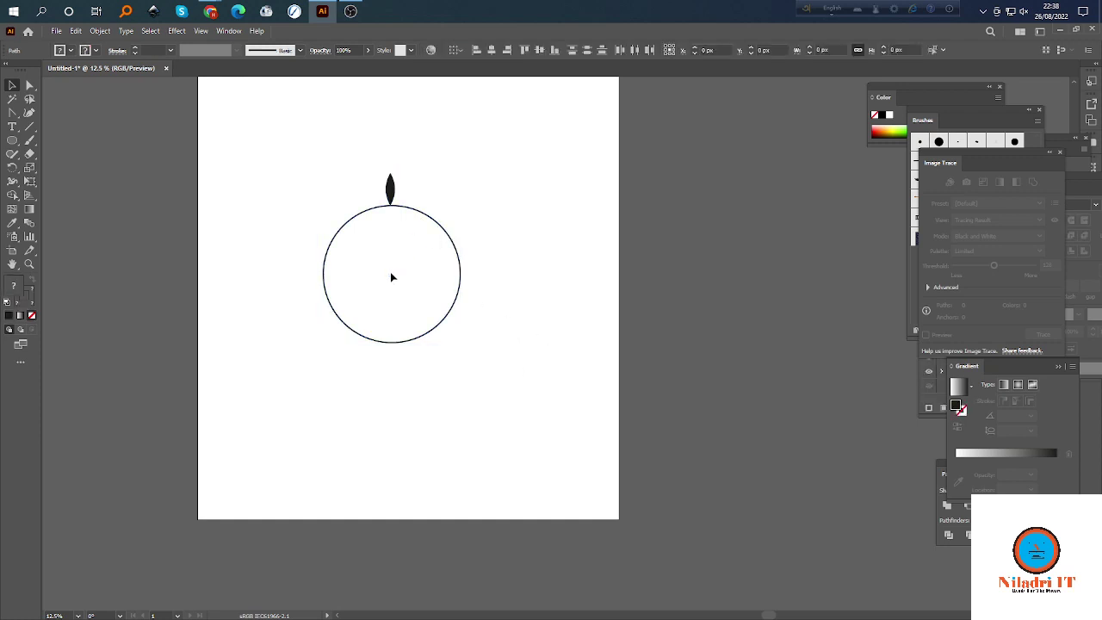
scroll(393, 275, up, 1)
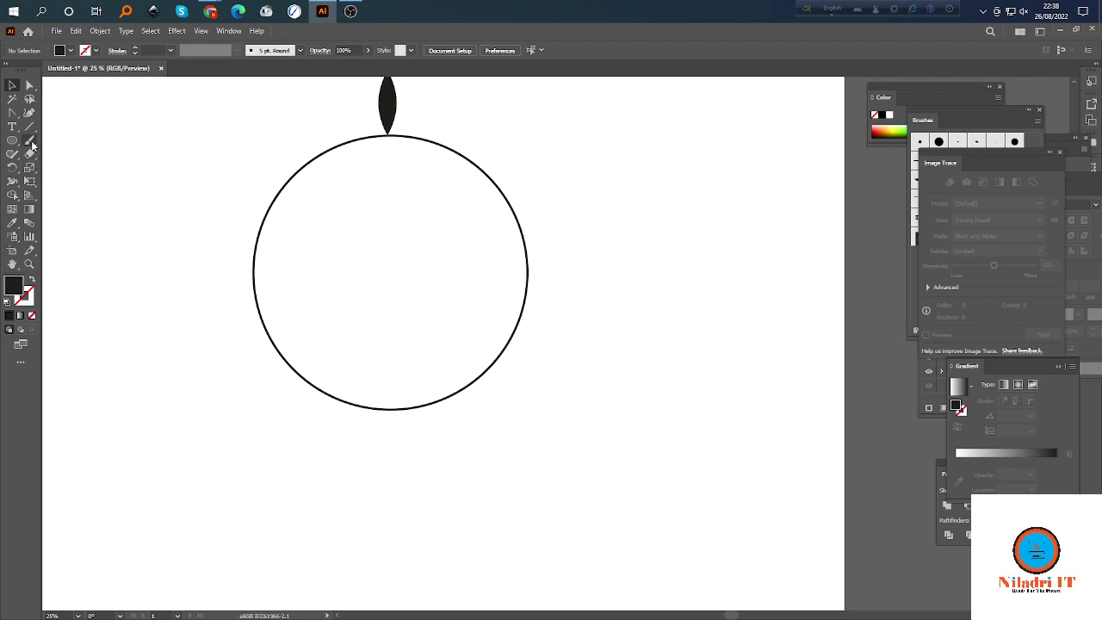
Move the circle slightly down from the leaf's lower tip.
click(290, 184)
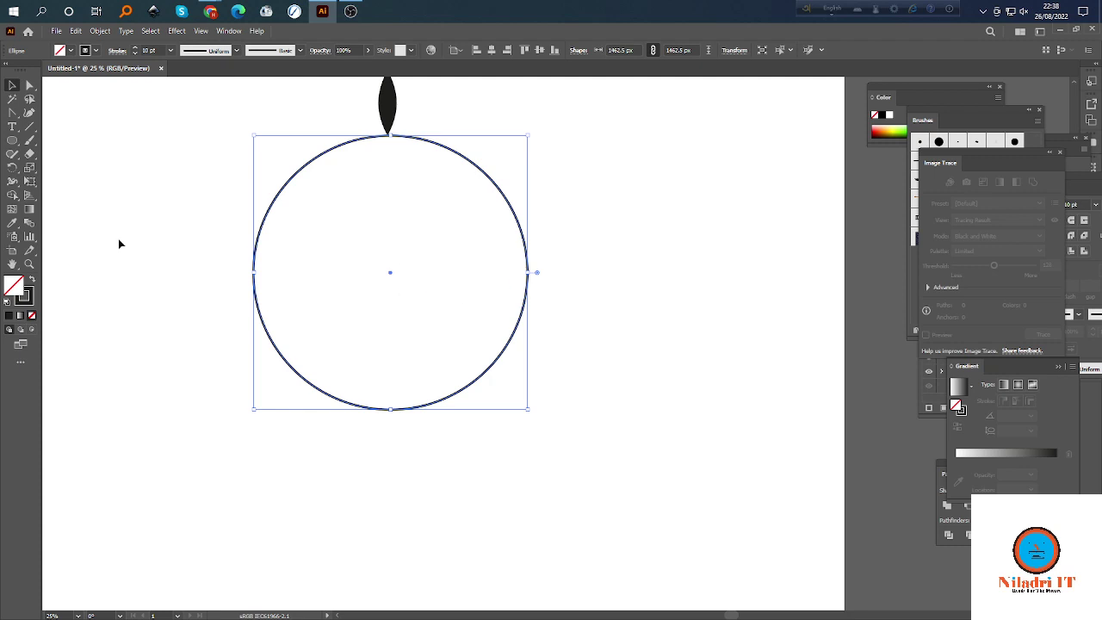
click(727, 243)
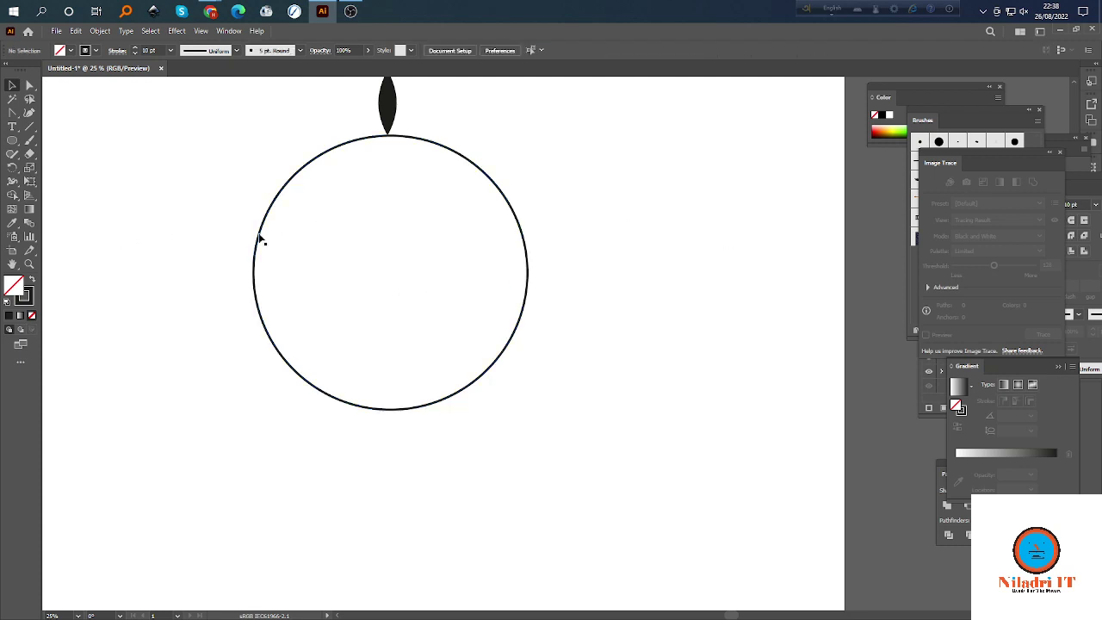
click(260, 238)
mouse_move(260, 239)
mouse_down()
mouse_move(144, 257)
mouse_move(559, 244)
mouse_move(190, 262)
mouse_move(278, 255)
mouse_move(249, 271)
mouse_move(266, 239)
mouse_up()
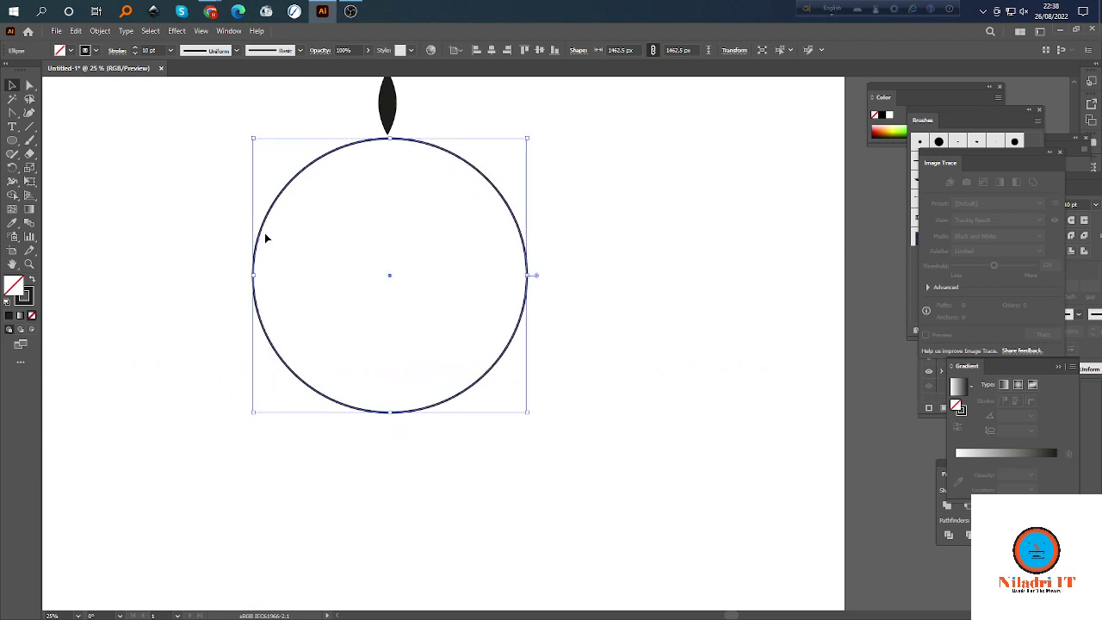
click(659, 243)
drag(341, 272, 451, 296)
drag(298, 248, 365, 294)
click(409, 274)
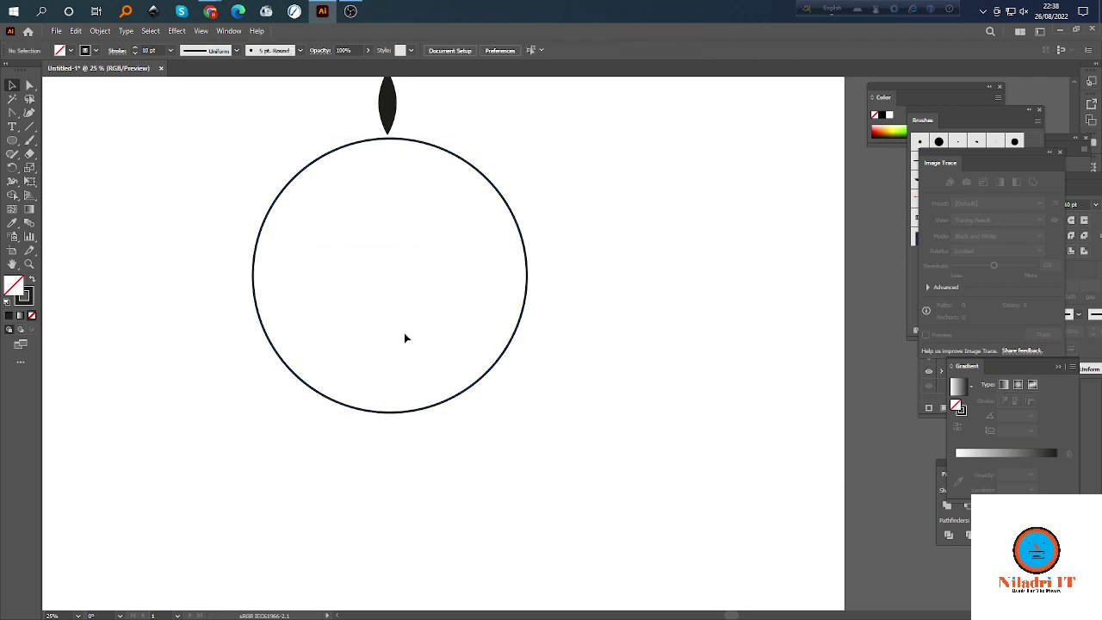
Move the circle by its centre point diagonally down and away from beneath the leaf.
drag(403, 299, 397, 291)
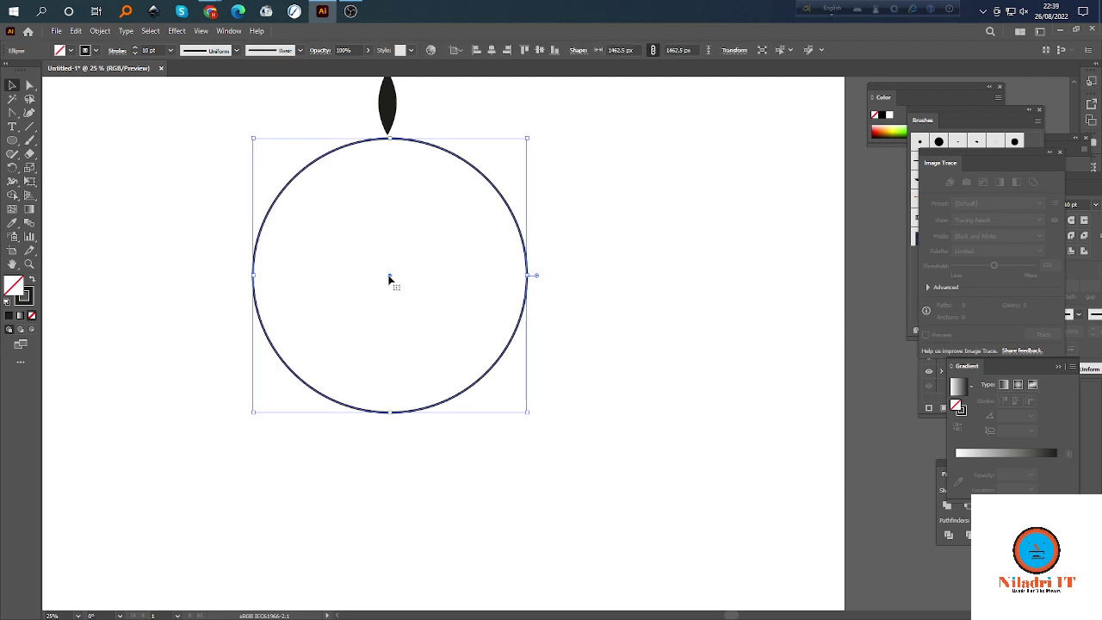
drag(389, 278, 362, 302)
drag(414, 252, 517, 265)
drag(370, 243, 415, 263)
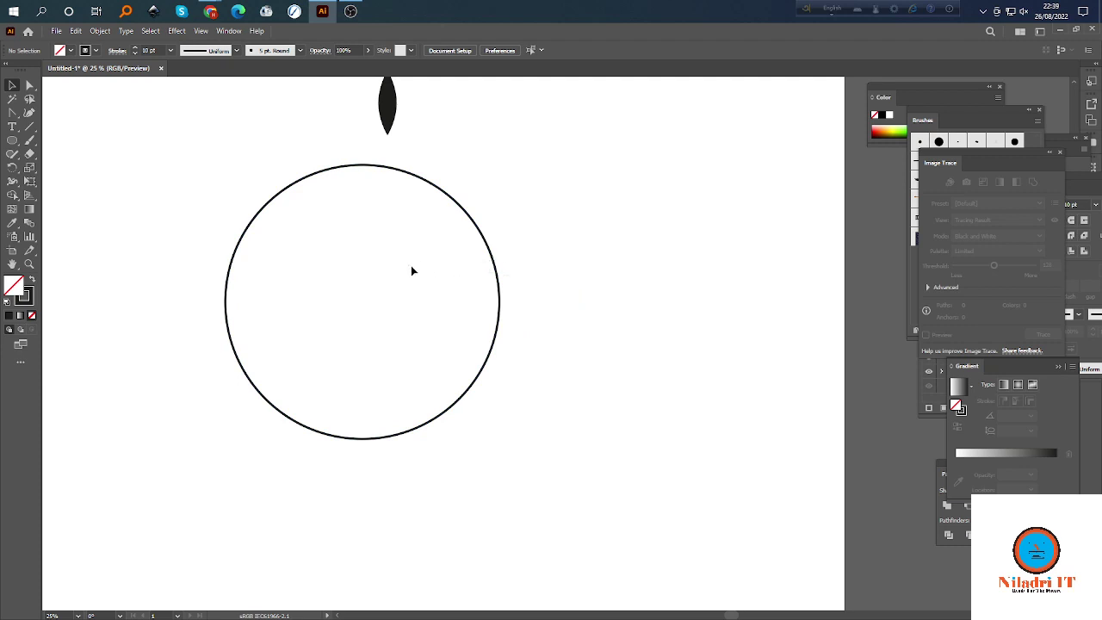
drag(340, 224, 386, 256)
Move the circle by its centre point back under the leaf so its top meets the leaf's lower tip.
click(226, 302)
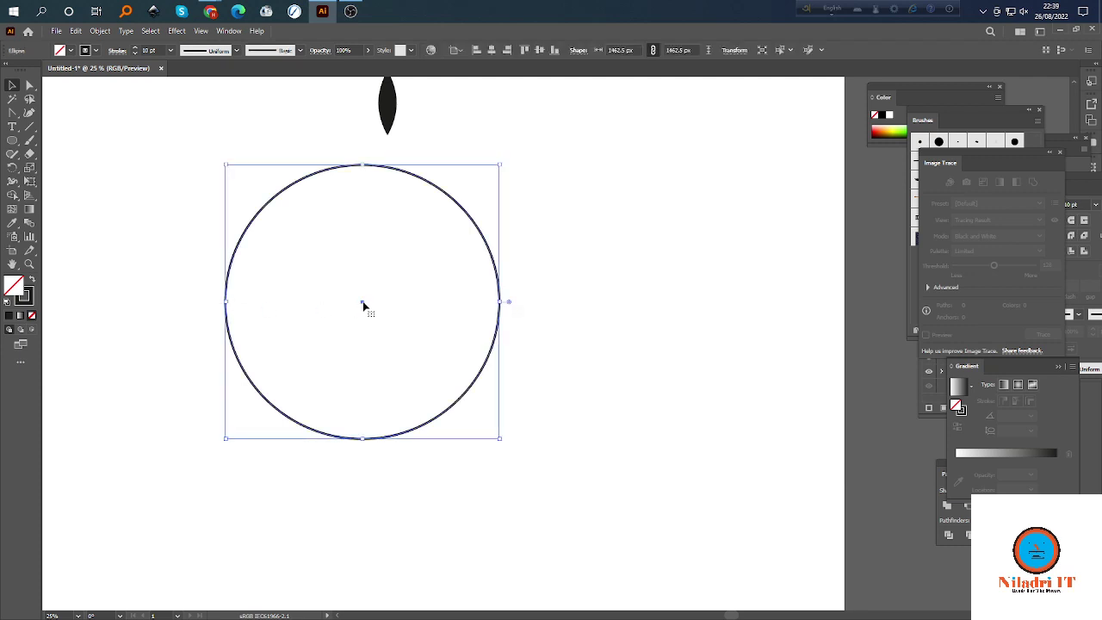
drag(363, 303, 387, 277)
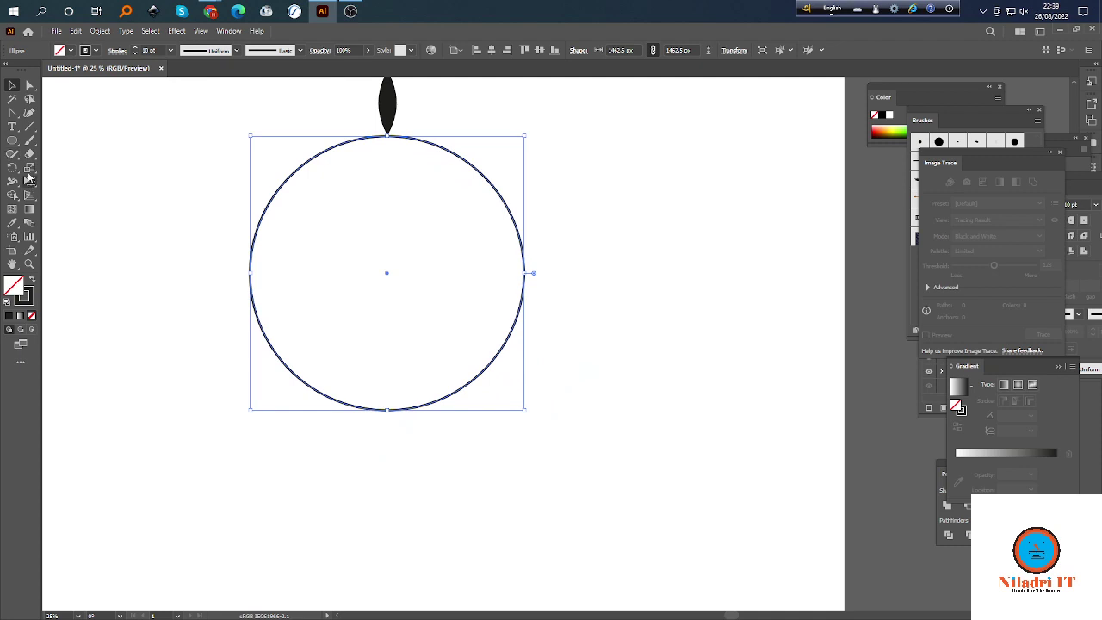
click(13, 141)
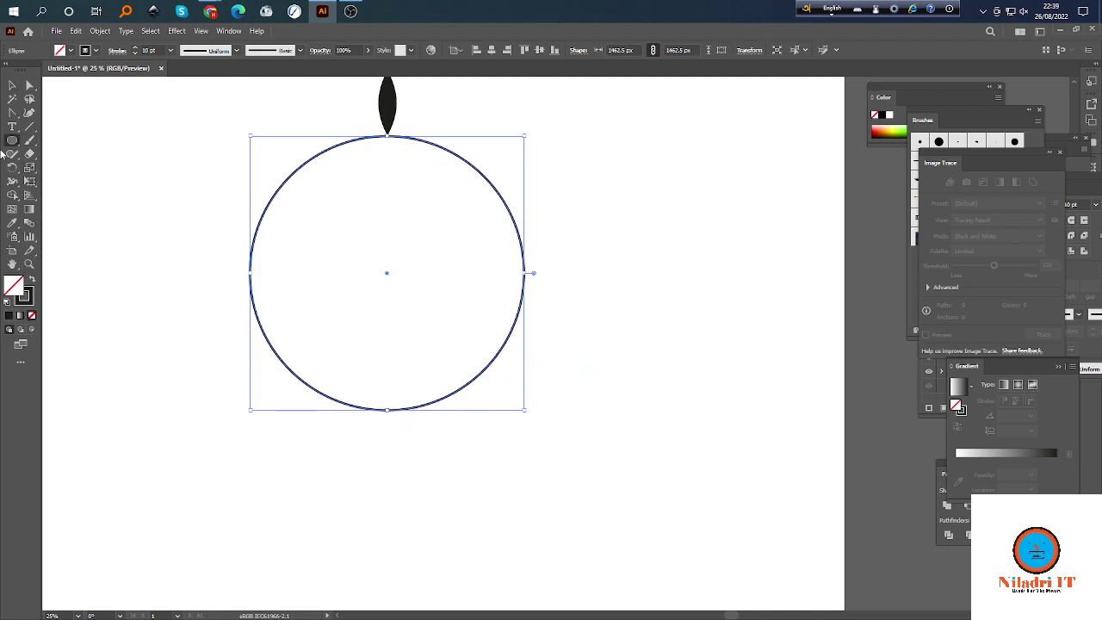
click(13, 86)
click(661, 239)
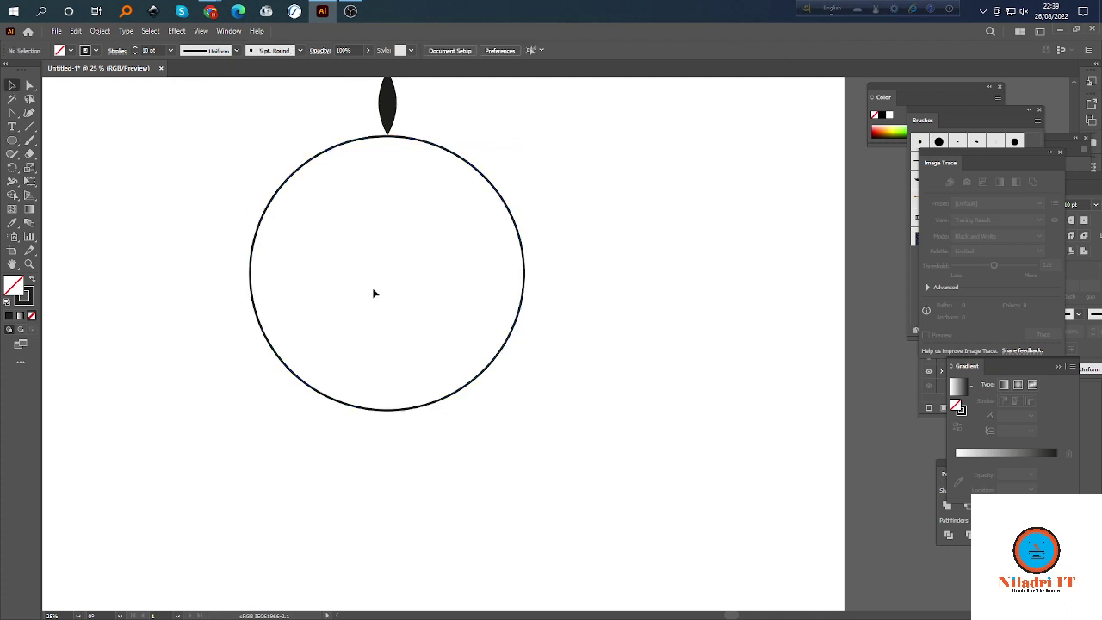
Paint a small dot near the circle's centre with the Paintbrush, plus a loop about 68 by 90 px around it.
click(30, 142)
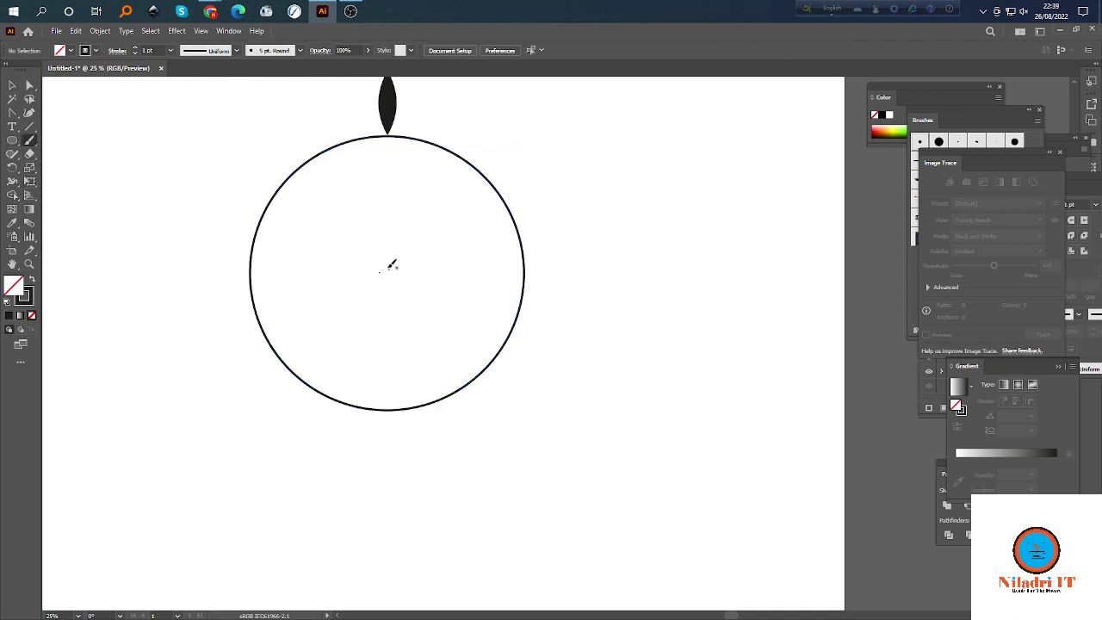
drag(388, 263, 381, 268)
click(12, 85)
drag(254, 184, 290, 228)
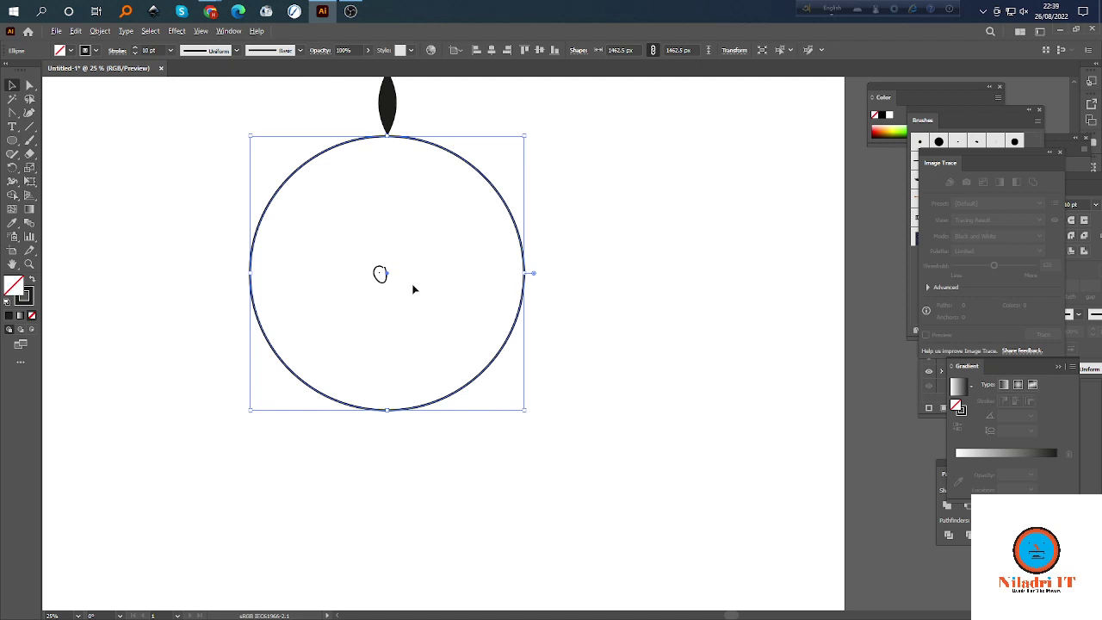
Nudge the small freehand loop slightly up and to the right, leaving the dot in place.
scroll(413, 288, up, 3)
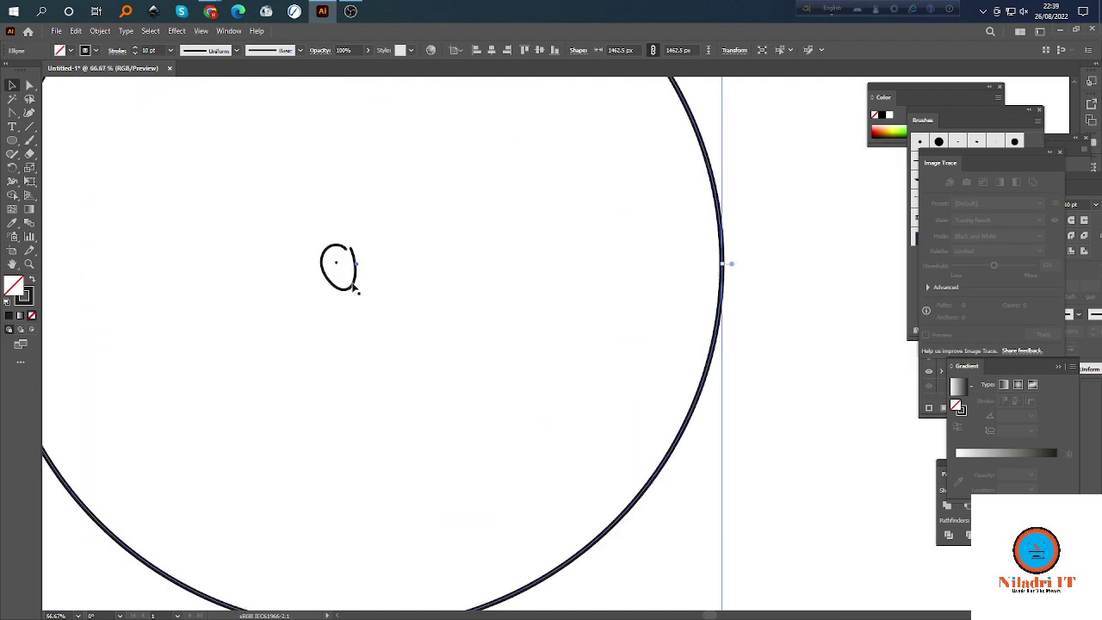
click(355, 284)
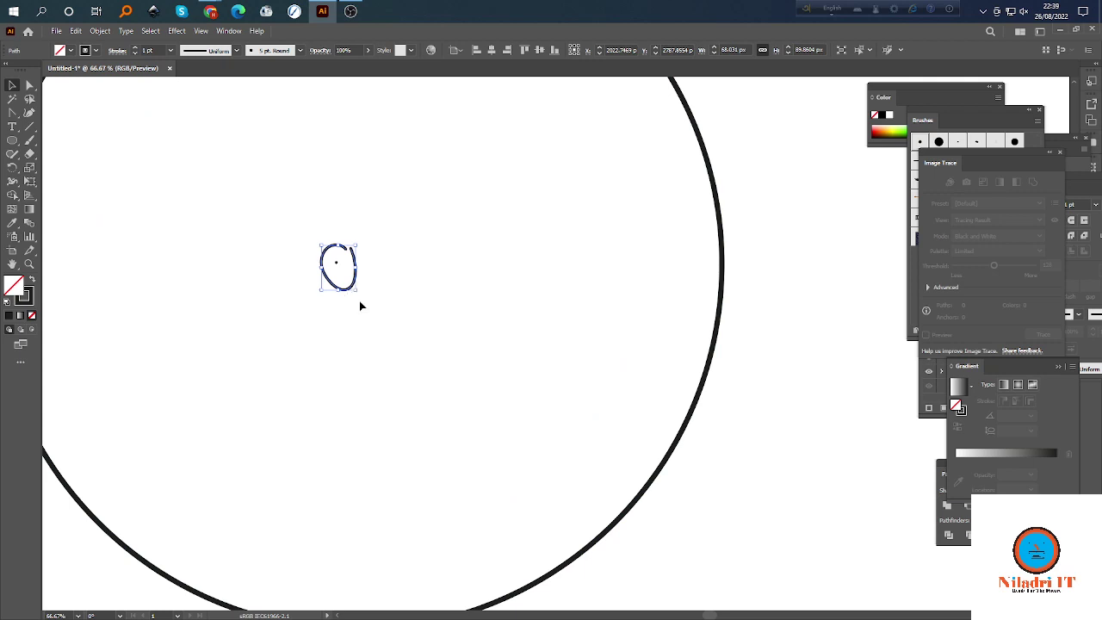
click(349, 277)
drag(352, 288, 364, 277)
click(672, 324)
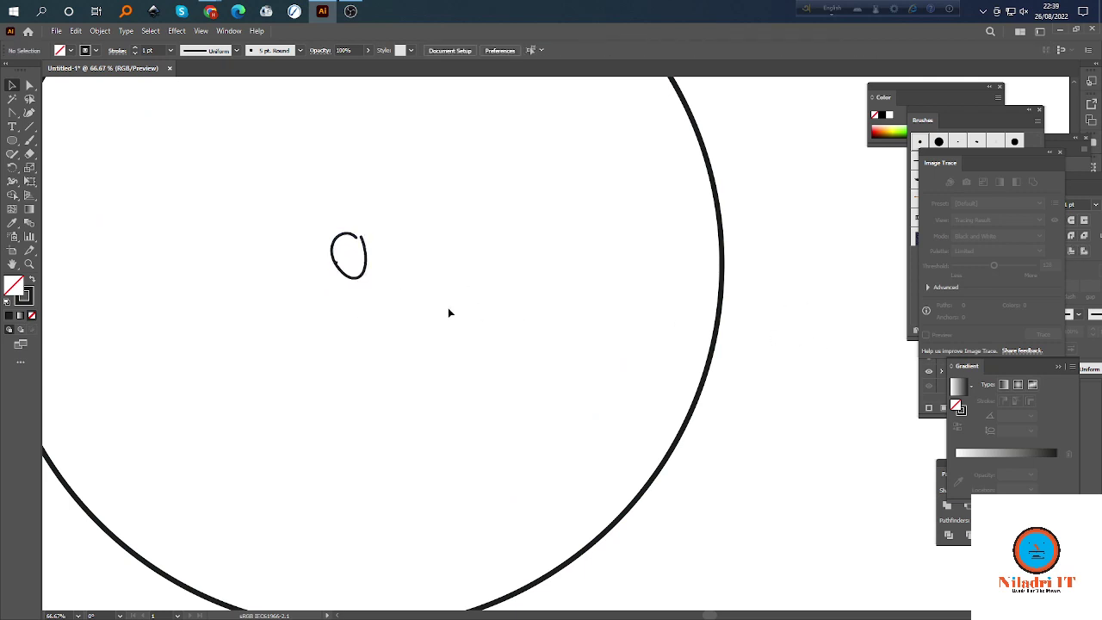
click(348, 278)
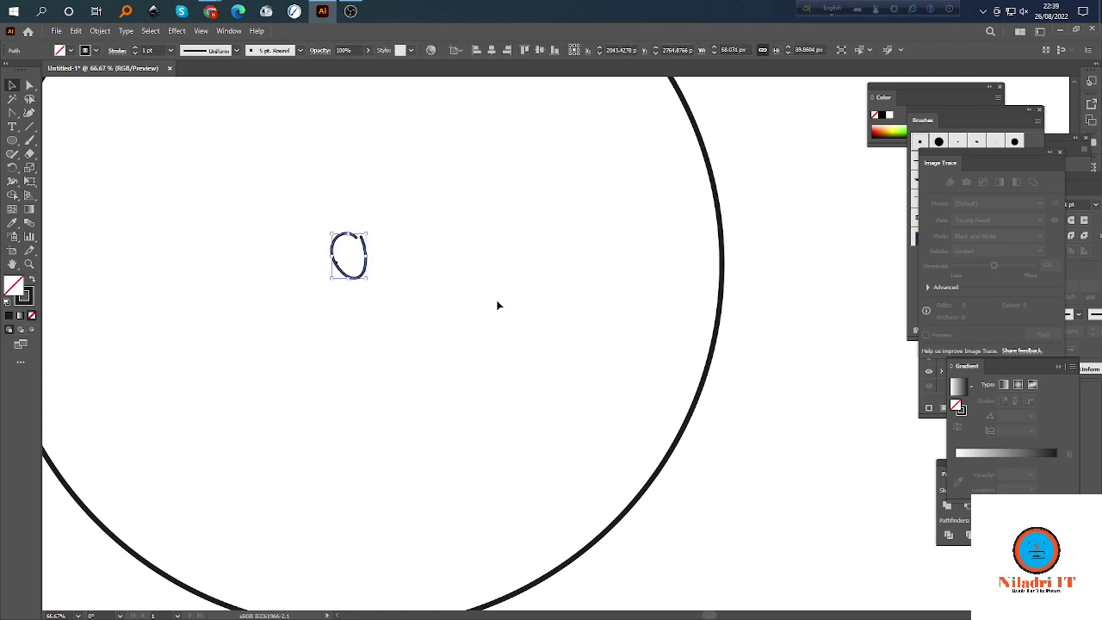
scroll(498, 305, down, 2)
click(614, 304)
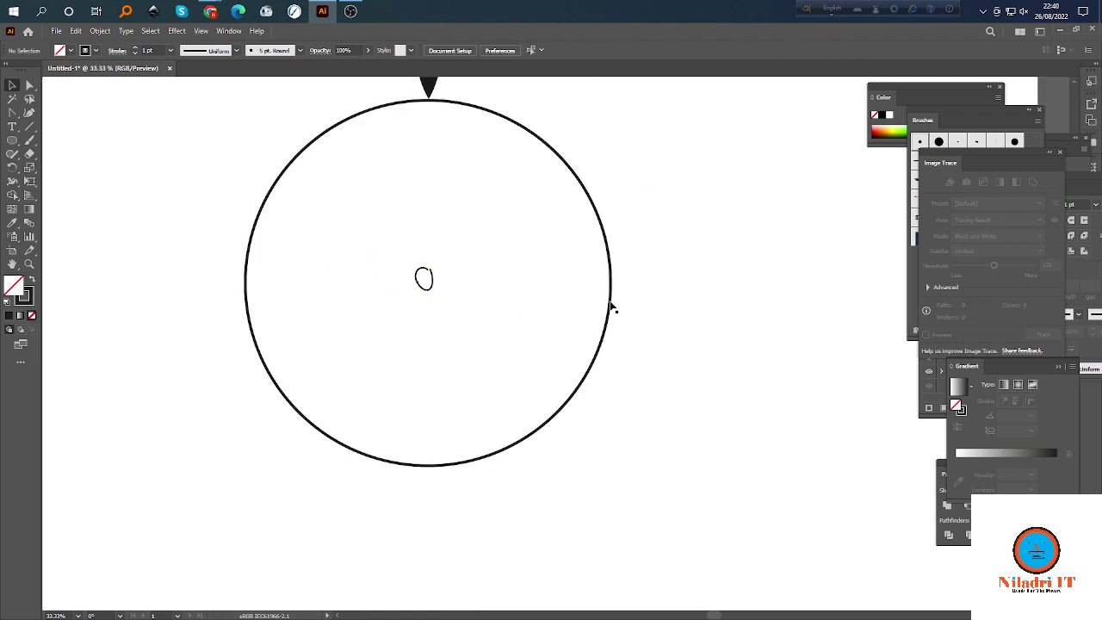
Shift the small freehand loop slightly so that it surrounds the circle's centre.
click(612, 303)
click(733, 267)
key(ctrl+z)
click(612, 293)
click(695, 280)
click(431, 294)
click(680, 287)
Show the rulers and place a vertical guide along the leaf's axis and a horizontal guide through the circle's centre.
scroll(473, 162, up, 1)
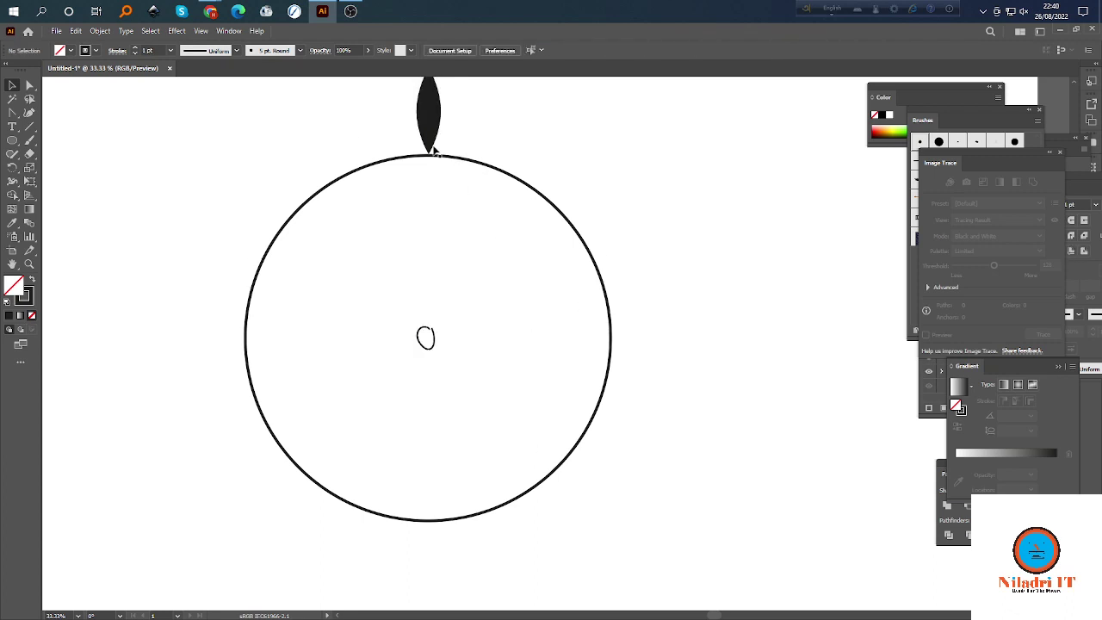
scroll(431, 153, up, 4)
click(431, 164)
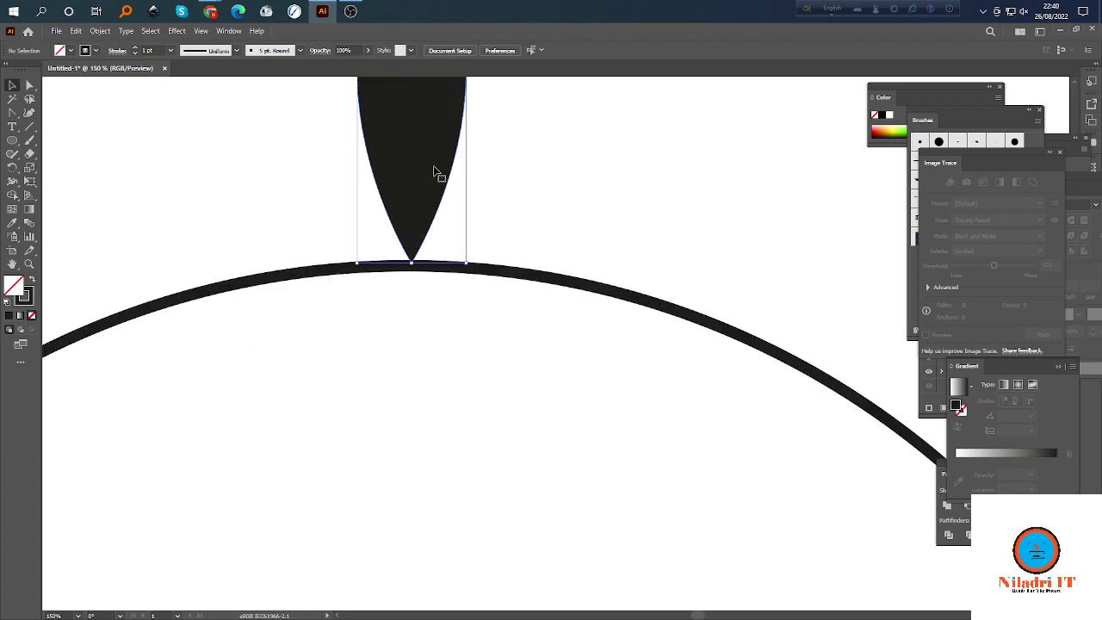
scroll(435, 258, down, 4)
scroll(454, 261, down, 2)
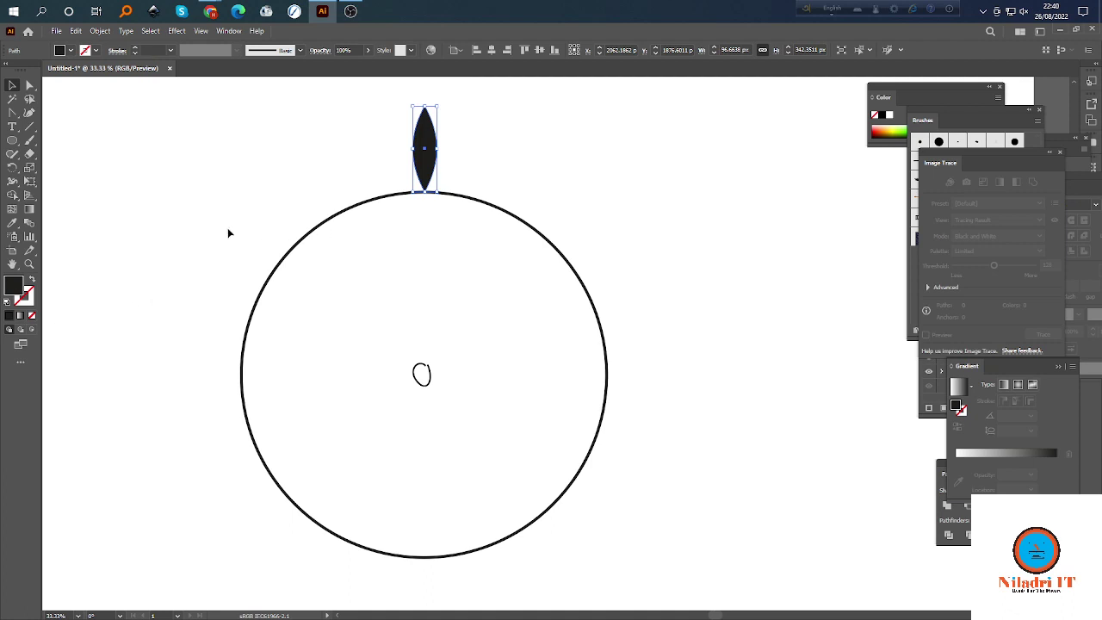
key(ctrl+r)
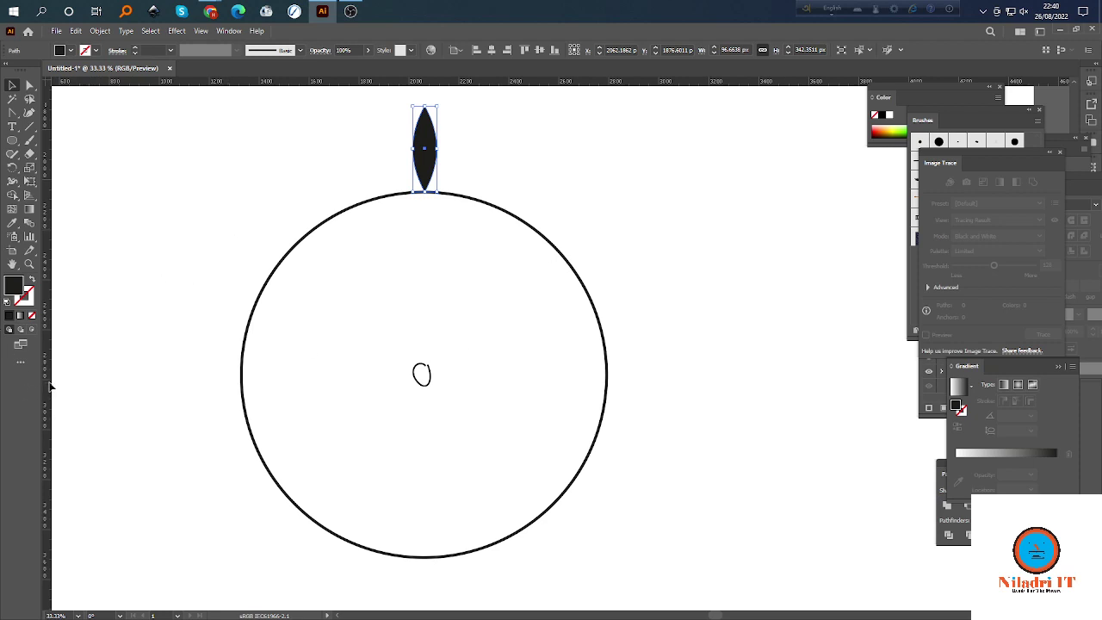
drag(49, 387, 427, 392)
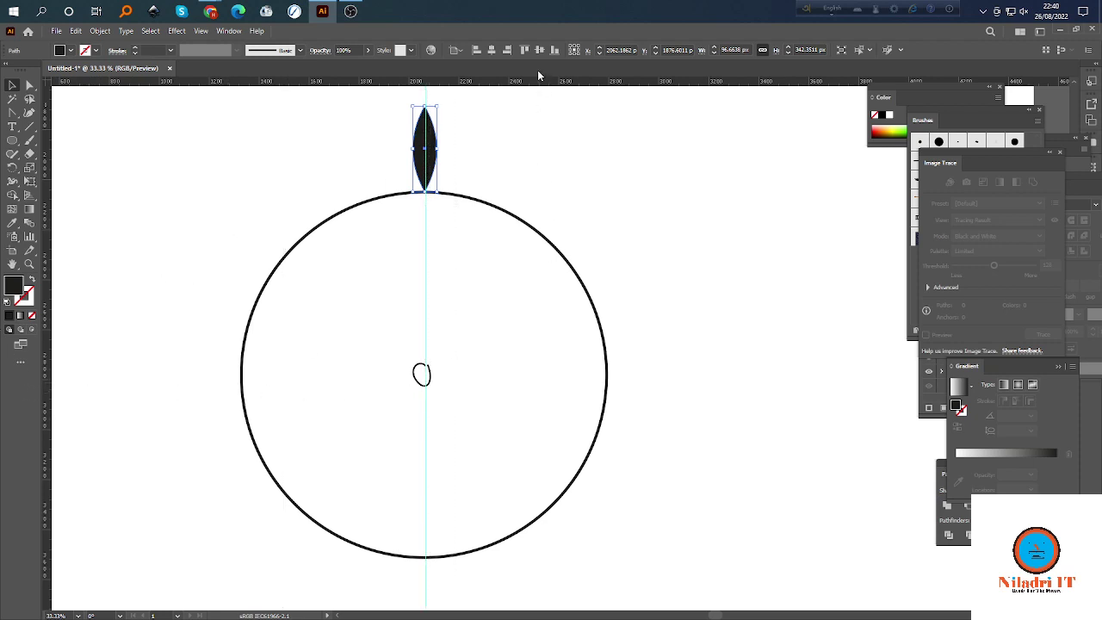
drag(534, 87, 577, 375)
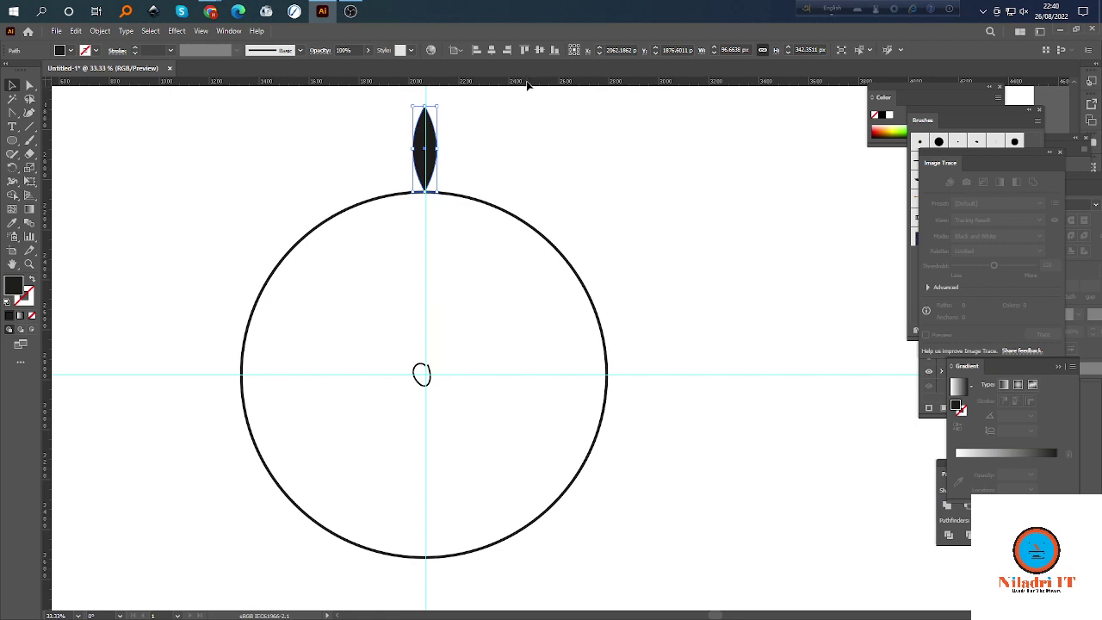
Move the circle so that its centre point sits on the intersection of the two guides.
click(530, 229)
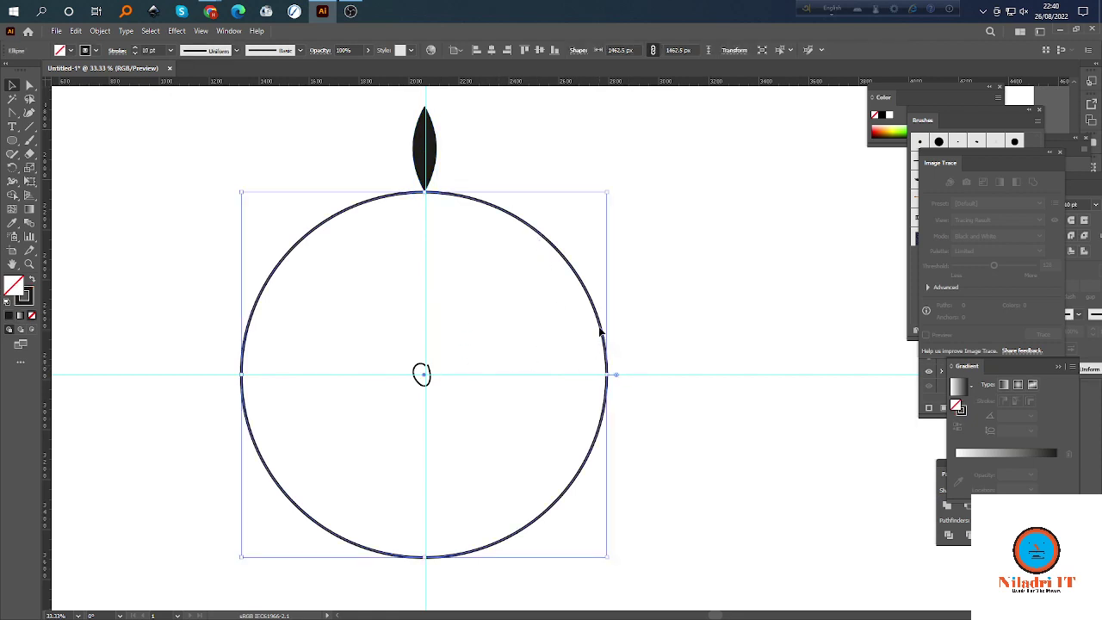
drag(602, 326, 601, 324)
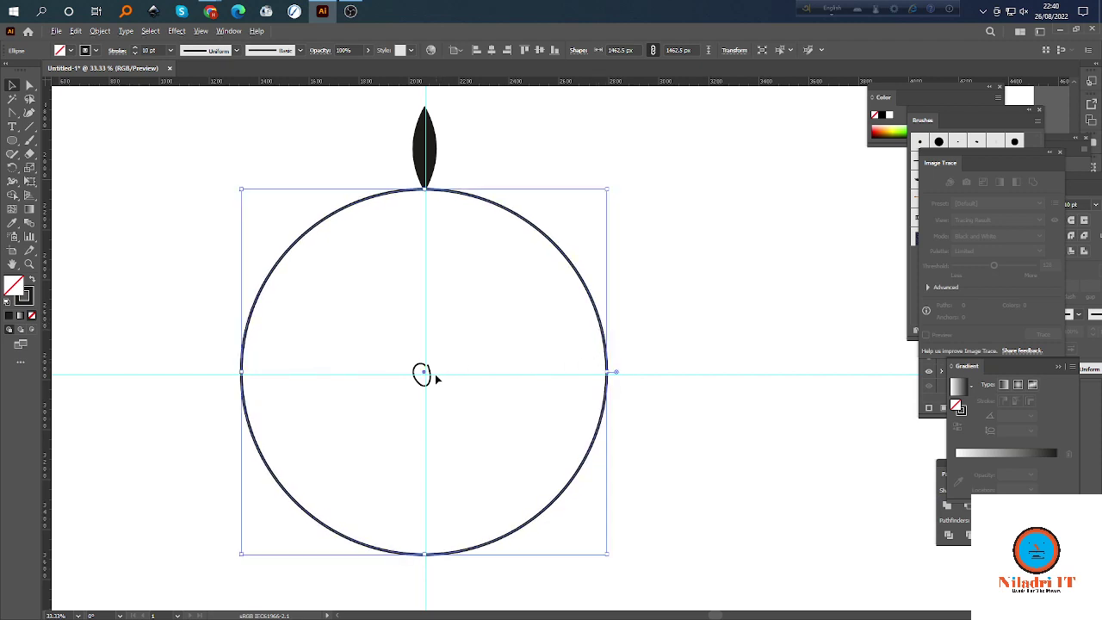
scroll(435, 374, up, 3)
scroll(520, 352, down, 2)
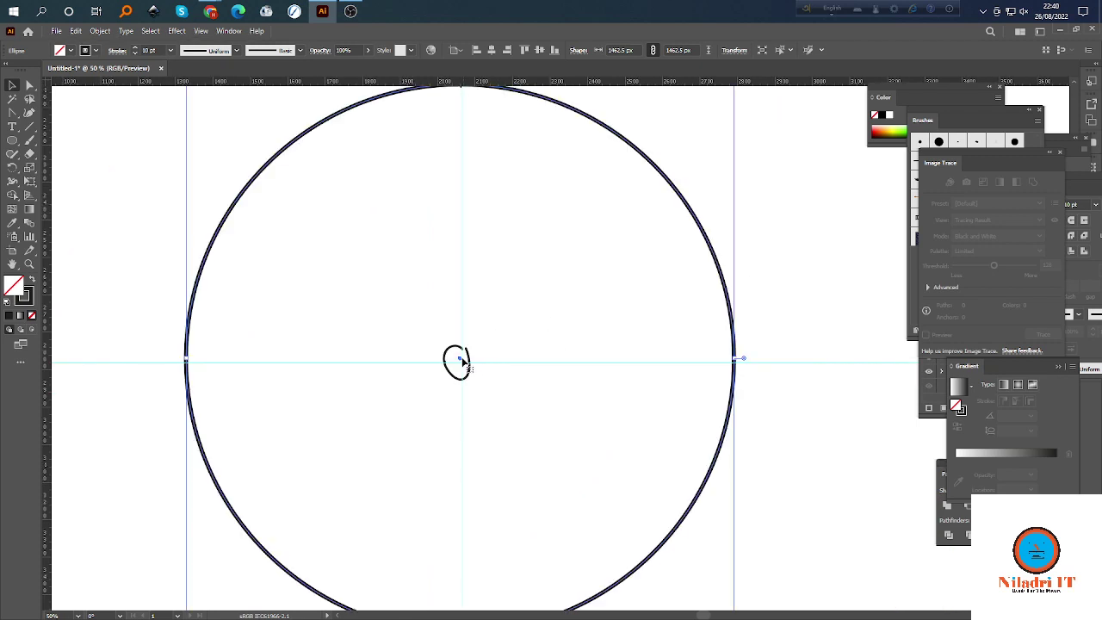
drag(461, 362, 463, 365)
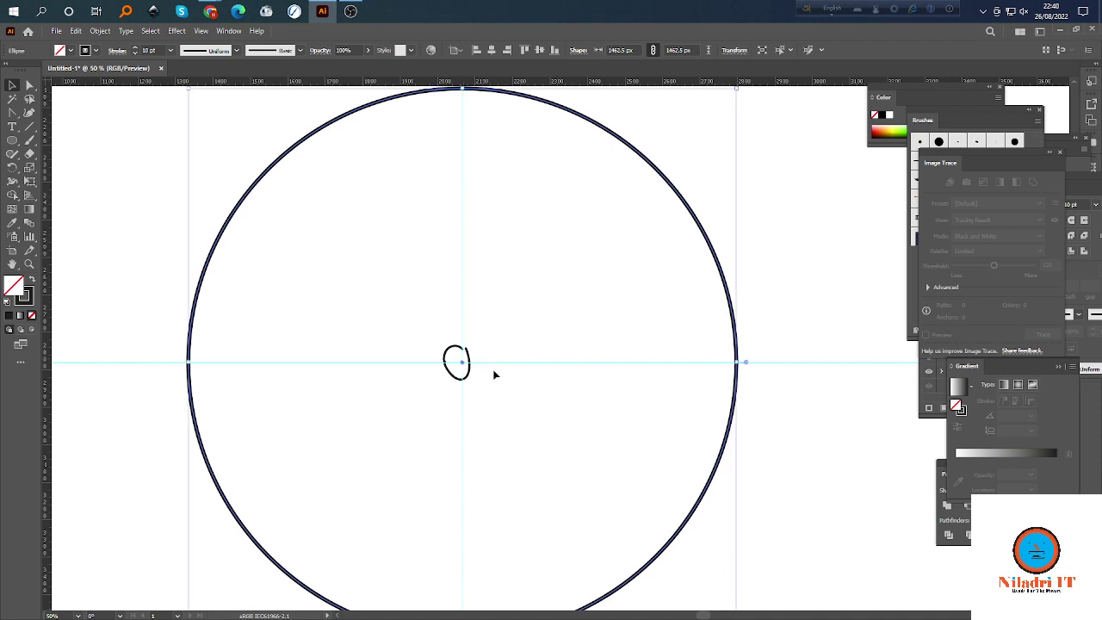
click(785, 301)
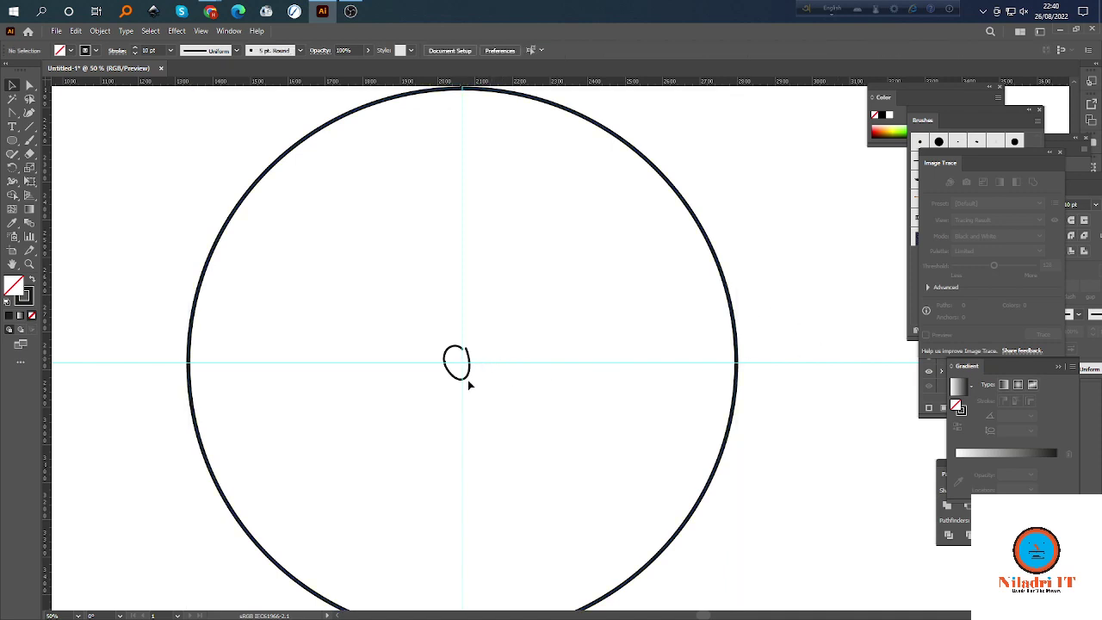
Delete the freehand loop and move the painted dot onto the intersection of the guides.
drag(459, 377, 429, 403)
key(Delete)
scroll(480, 386, up, 3)
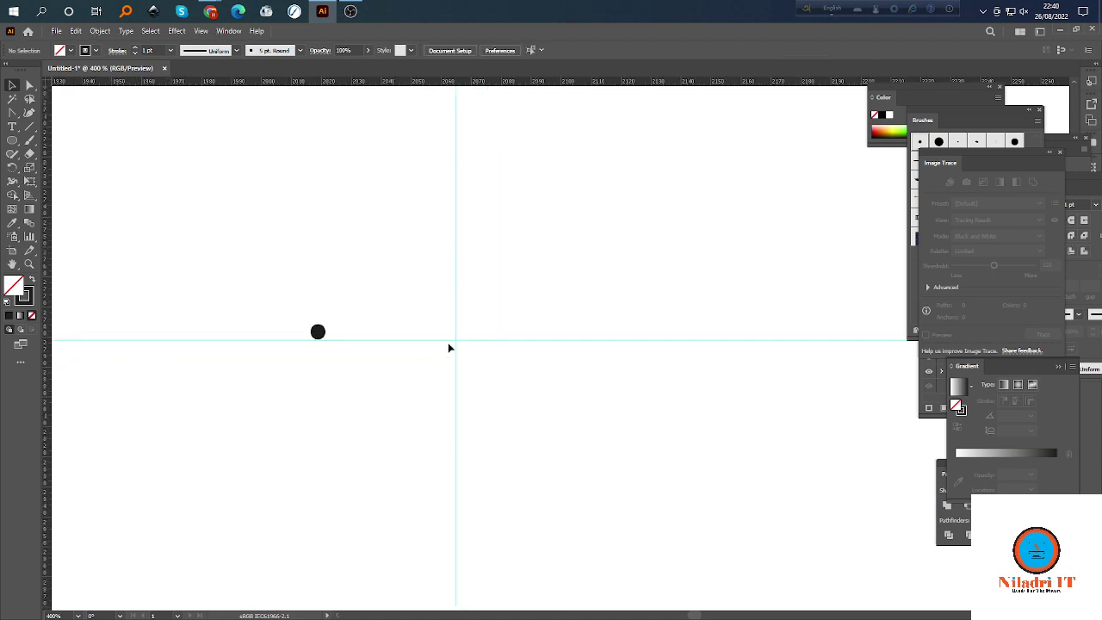
drag(311, 337, 454, 339)
Examine the dot's alignment with the guide intersection and the placement of the leaf and circle around it.
scroll(477, 421, down, 5)
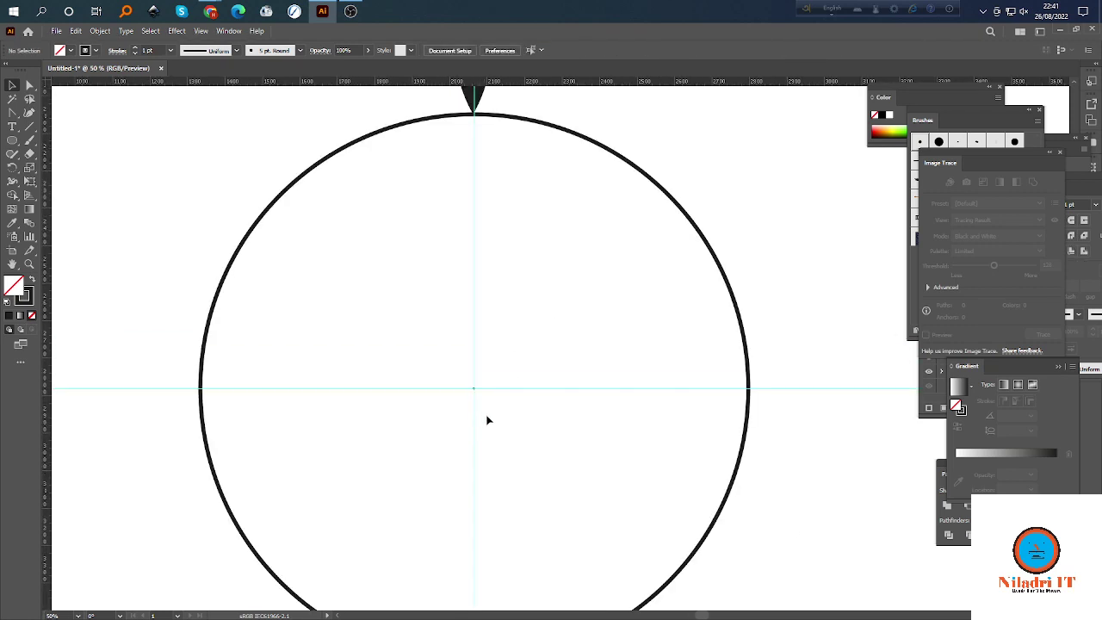
scroll(487, 420, down, 2)
scroll(549, 395, down, 2)
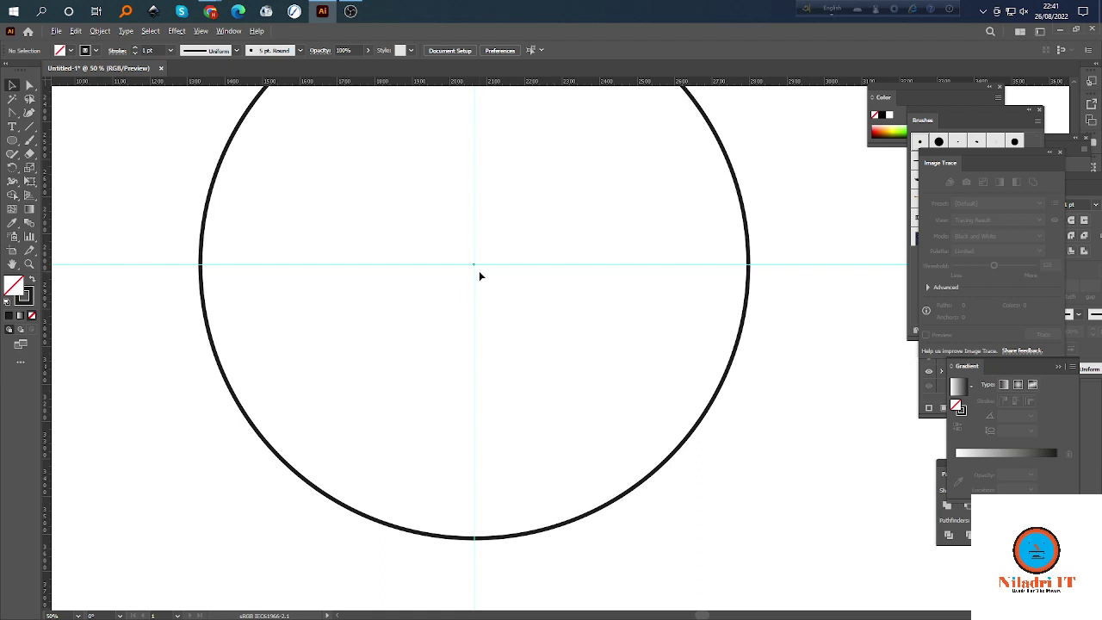
scroll(479, 273, up, 6)
click(456, 234)
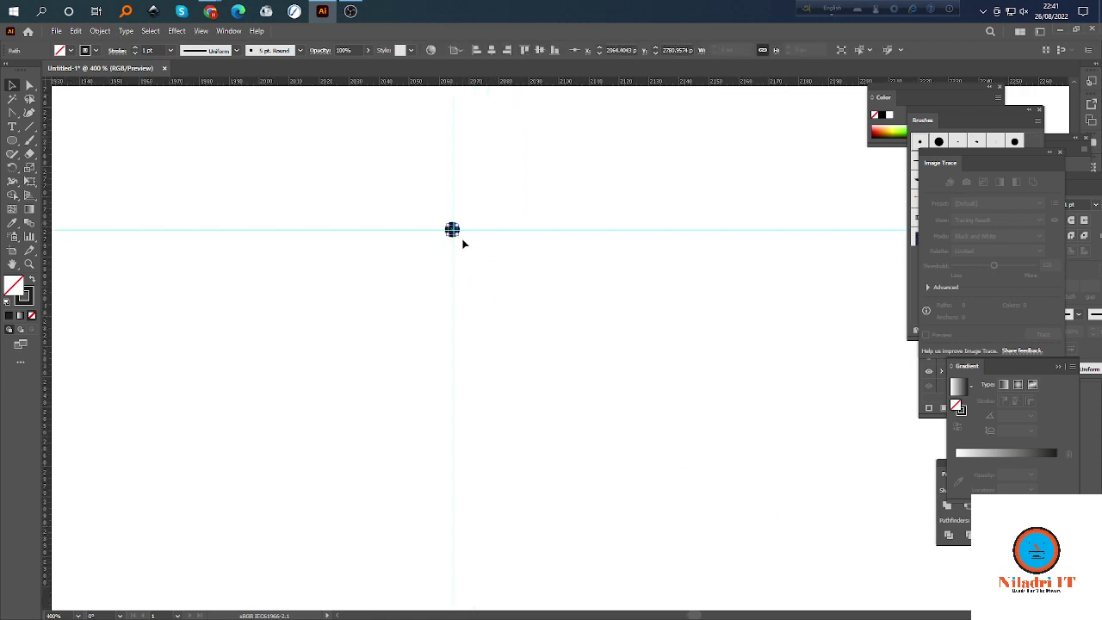
click(500, 291)
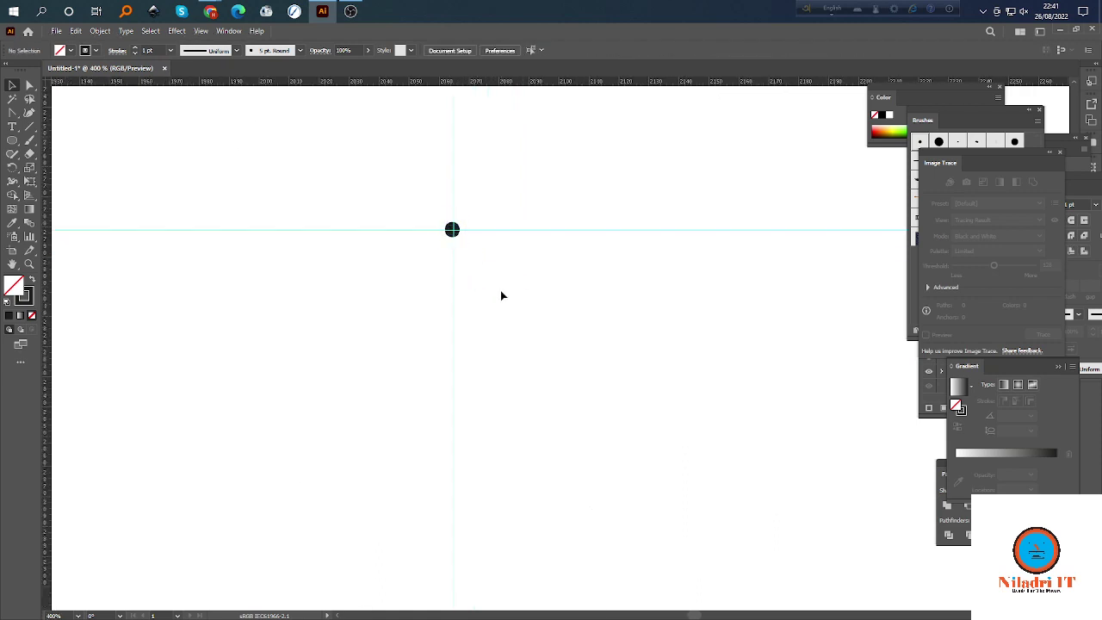
scroll(498, 297, down, 3)
scroll(494, 304, down, 5)
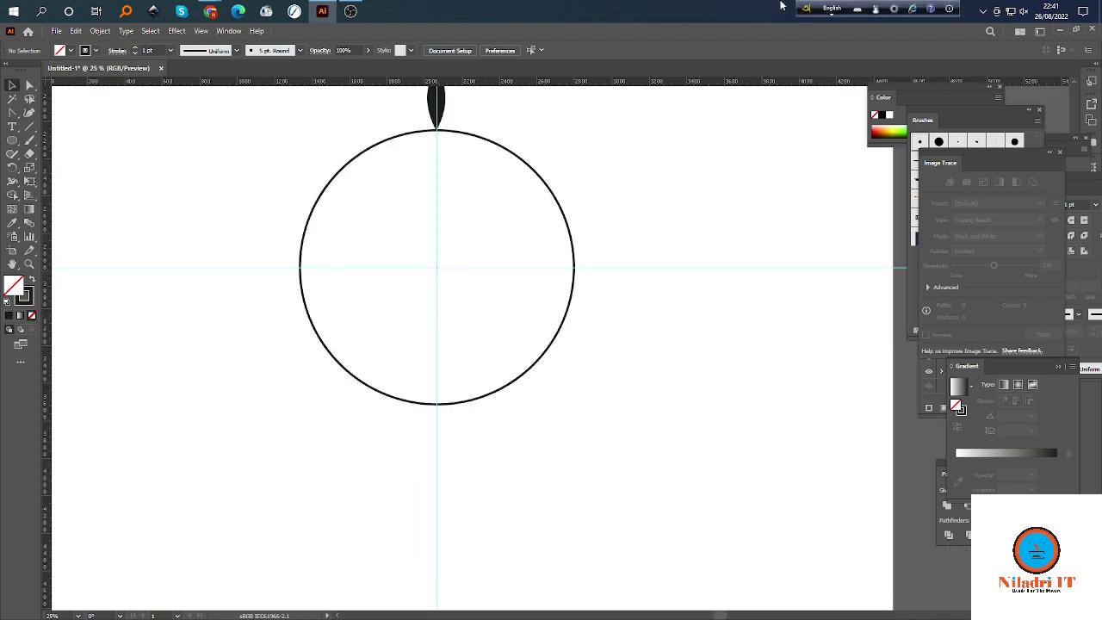
scroll(313, 147, up, 2)
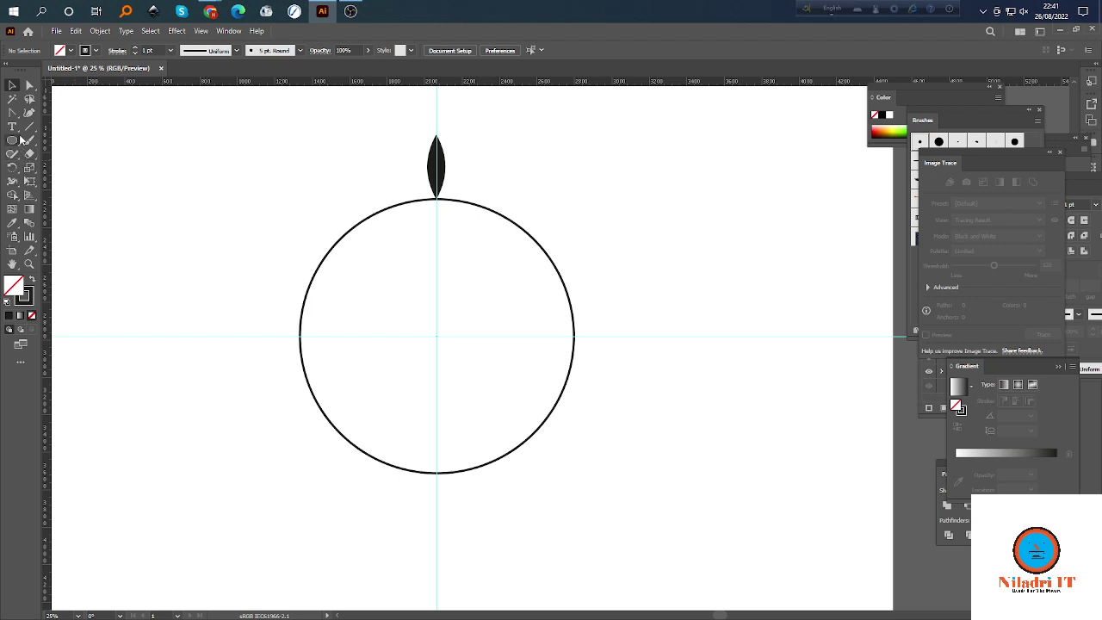
click(12, 171)
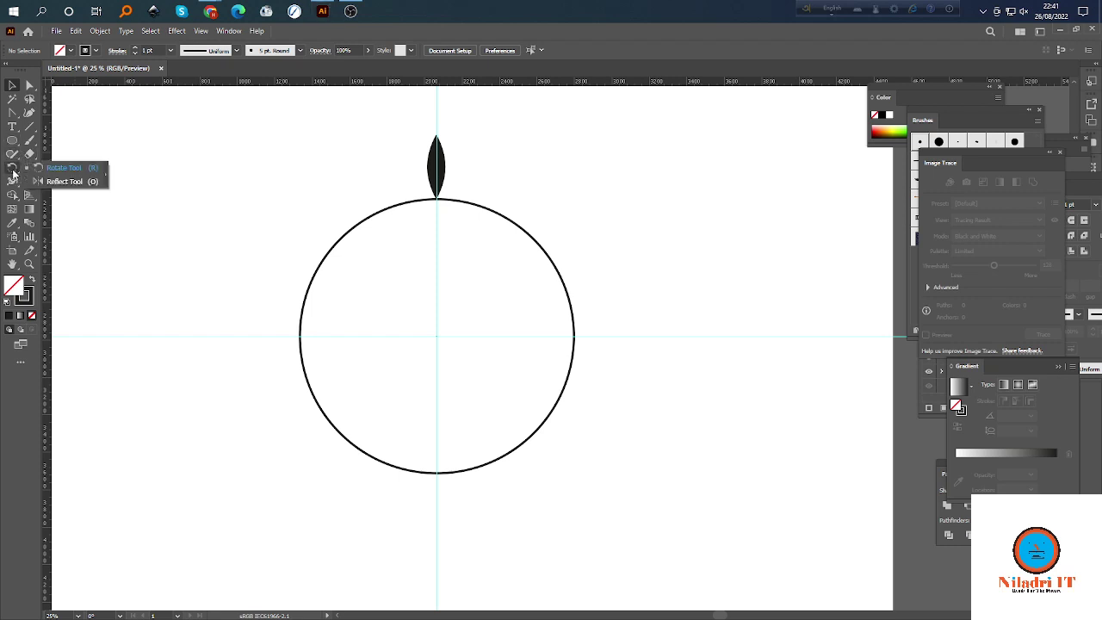
click(71, 170)
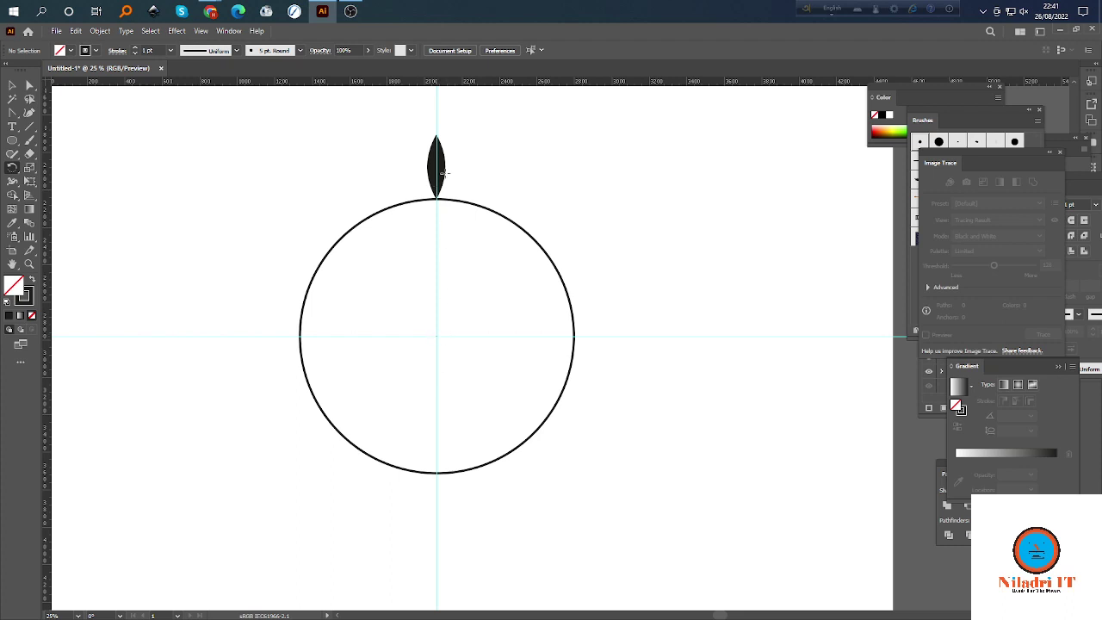
click(442, 168)
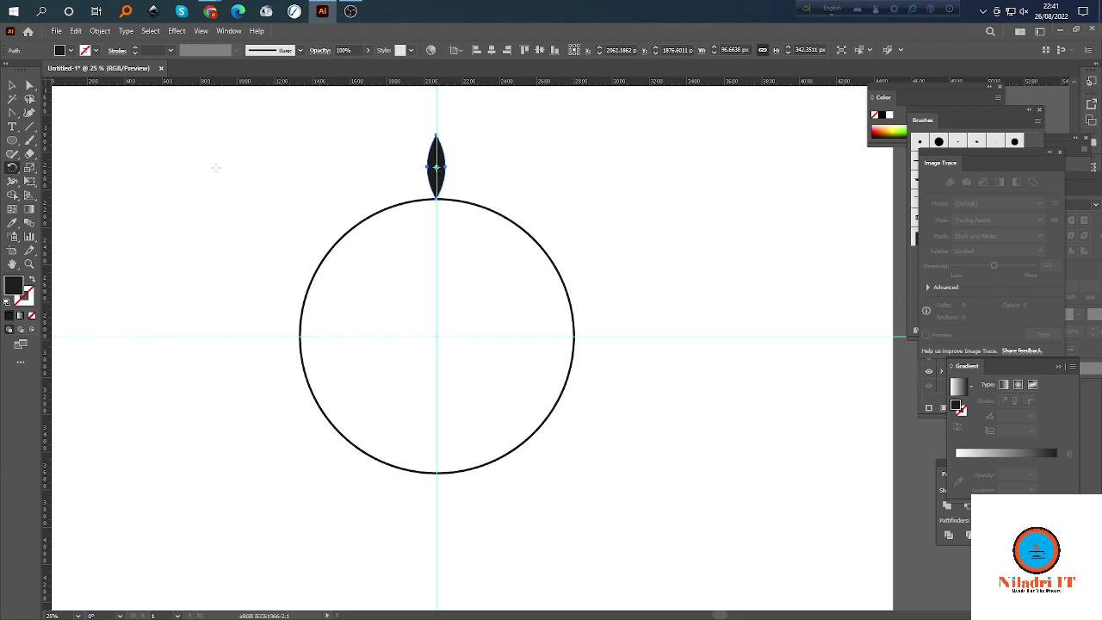
click(12, 86)
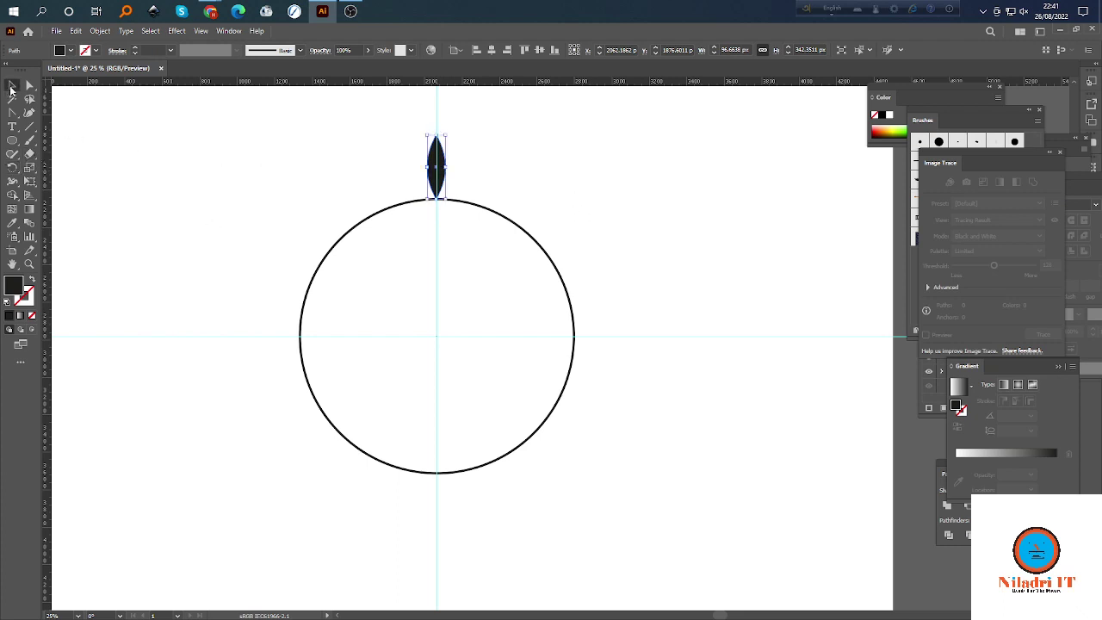
click(681, 147)
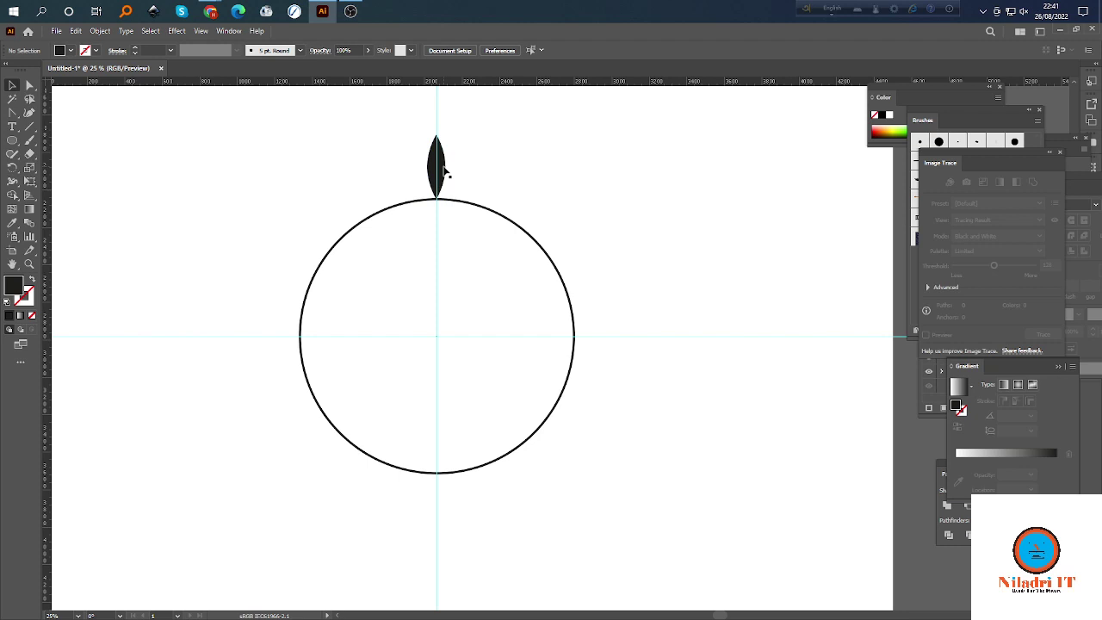
click(442, 170)
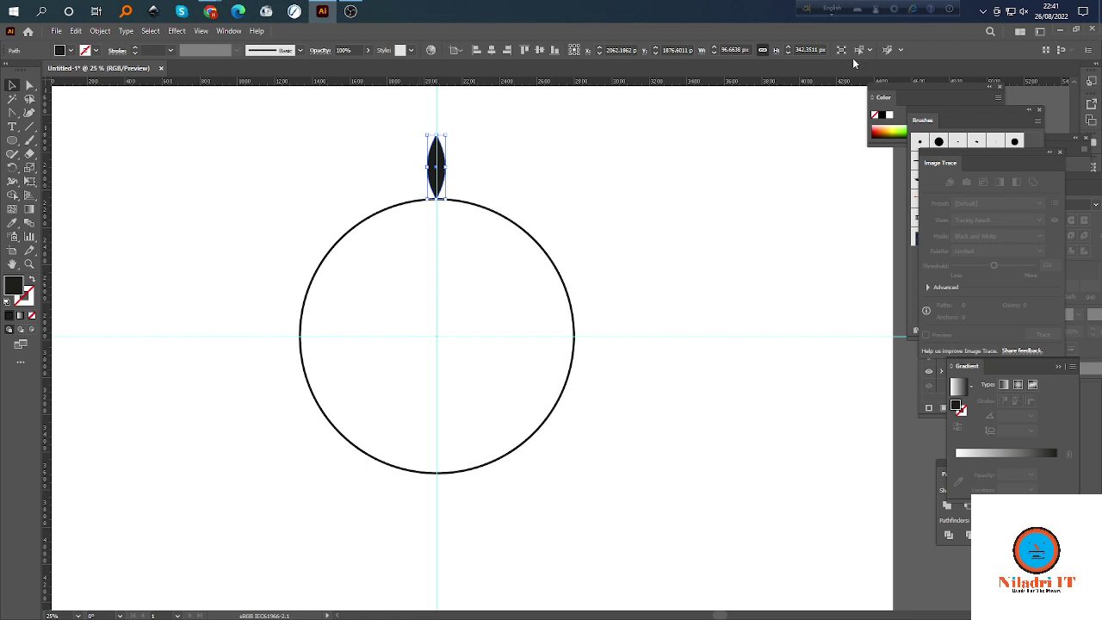
click(579, 175)
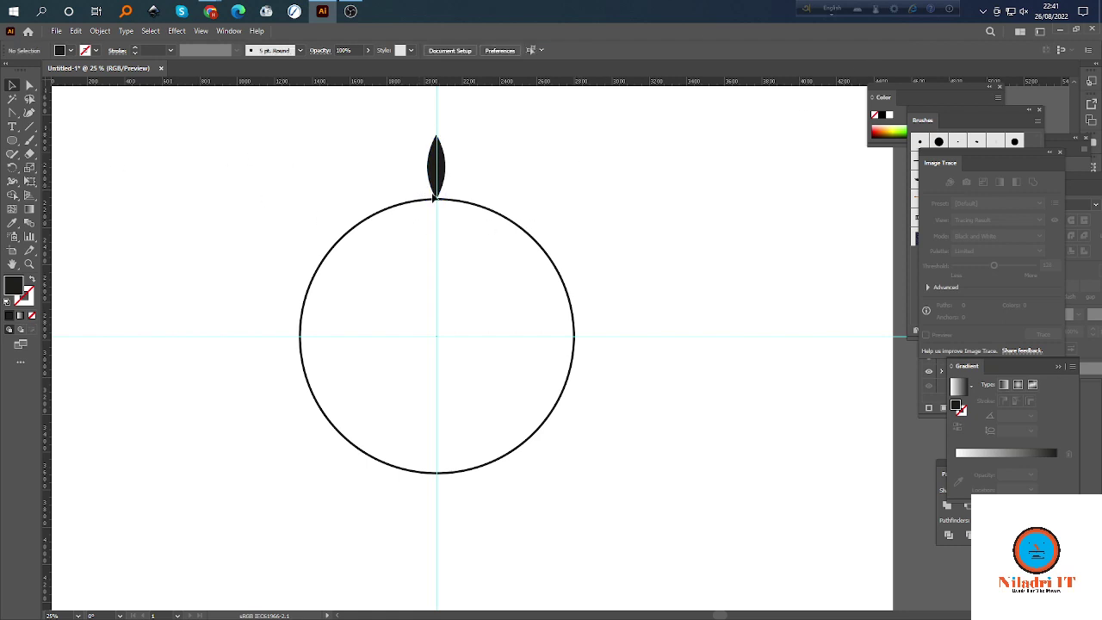
Make a rotated copy of the leaf about the guide intersection at an angle of 360/10.
click(442, 164)
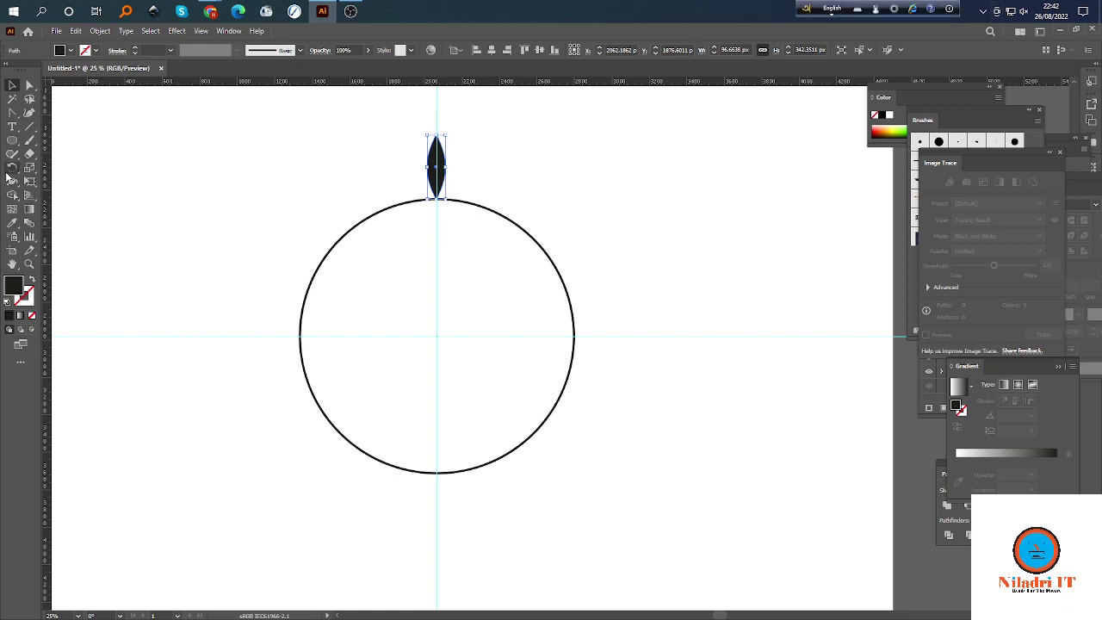
drag(12, 167, 77, 169)
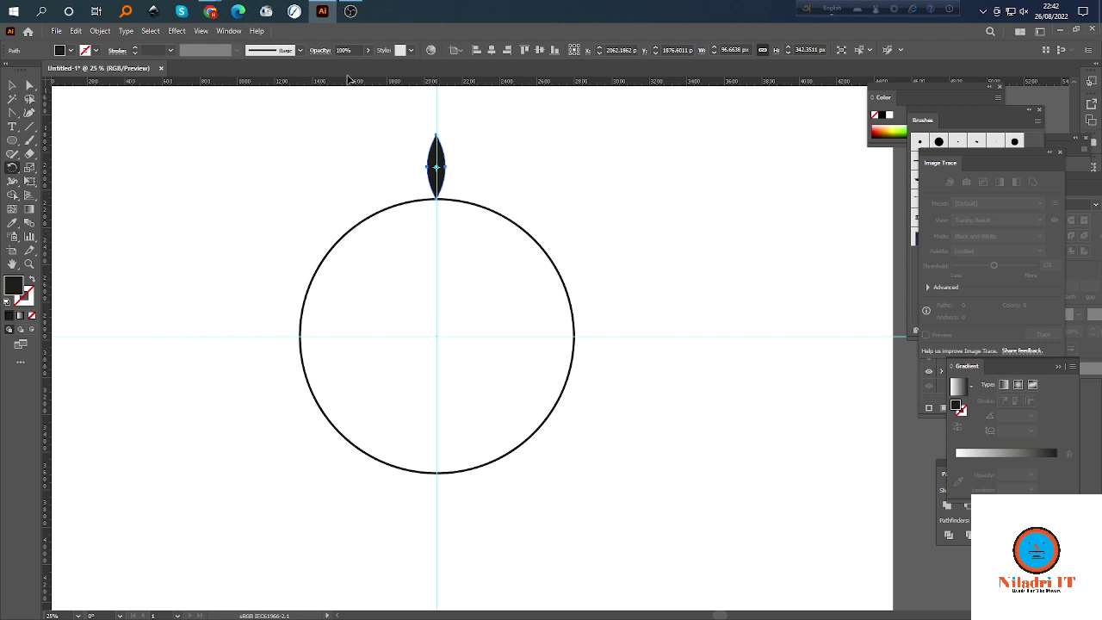
click(437, 336)
alt+click(437, 336)
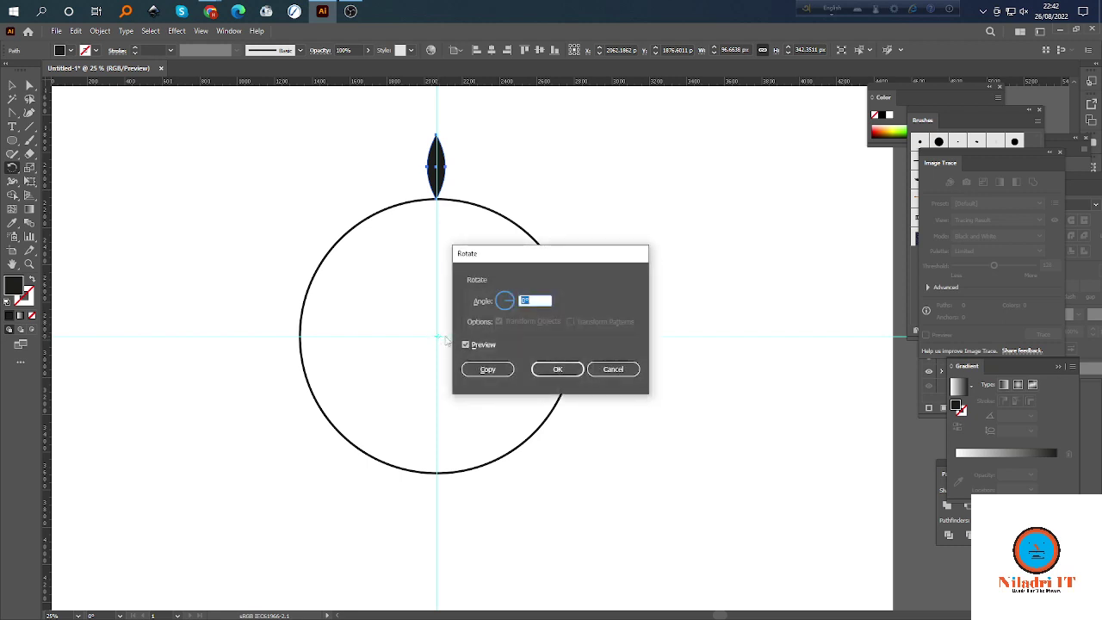
click(613, 368)
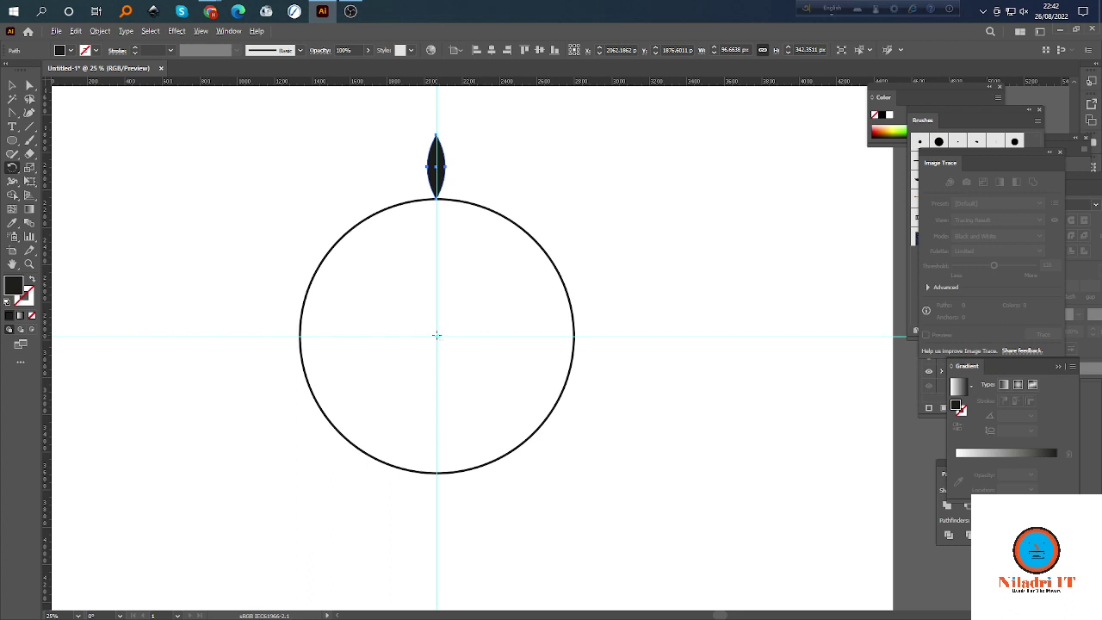
alt+click(436, 335)
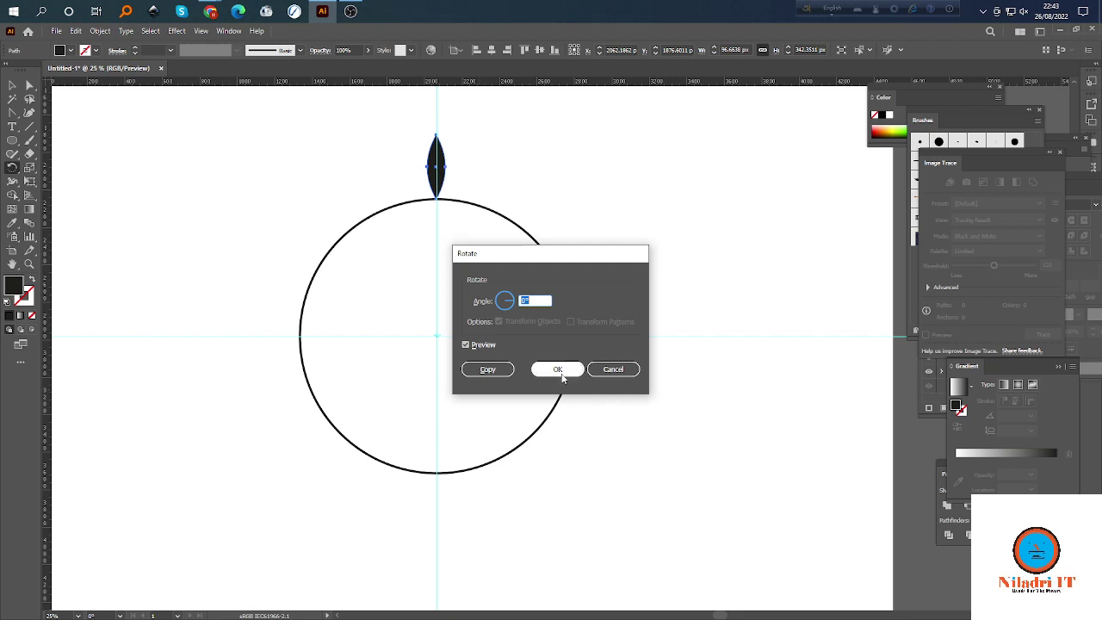
key(BackSpace)
text(3)
text(60#)
key(BackSpace)
text(10)
key(BackSpace)
text(360/)
text(10)
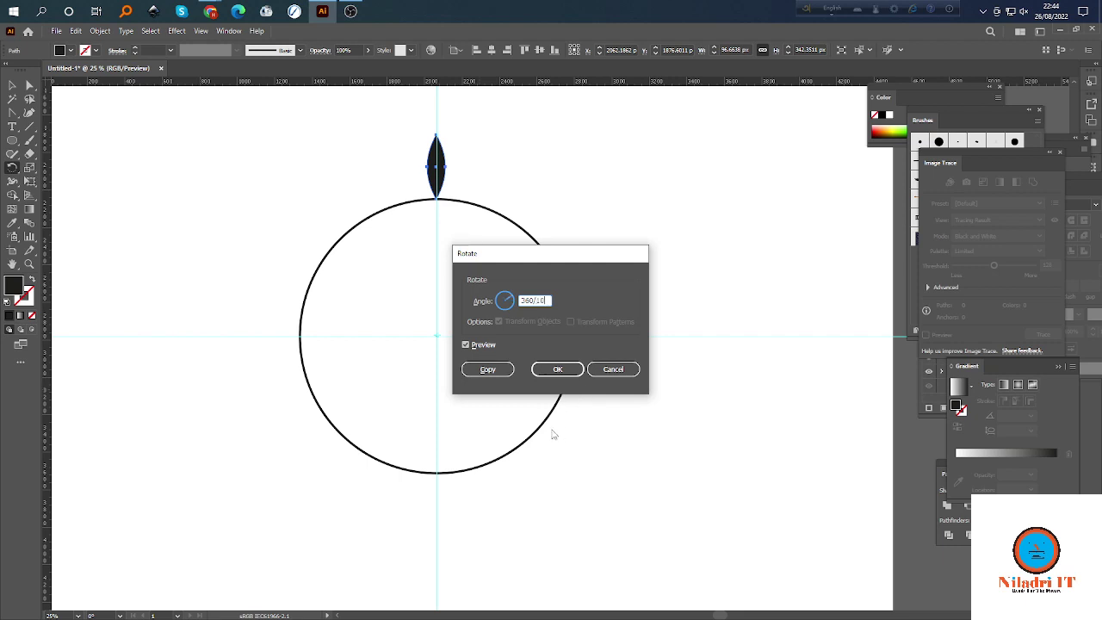
click(488, 369)
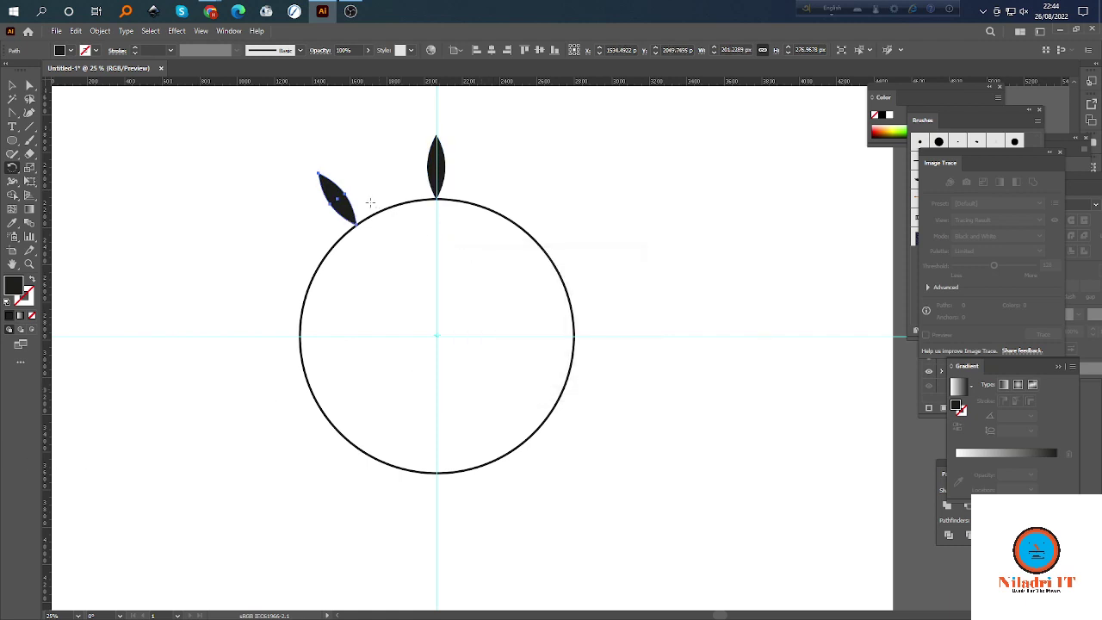
Repeat the rotated copy around the circle until ten evenly spaced leaves form a full ring.
key(v)
key(ctrl+d)
key(ctrl+d)
key(ctrl+d)
key(ctrl+d)
key(ctrl+d)
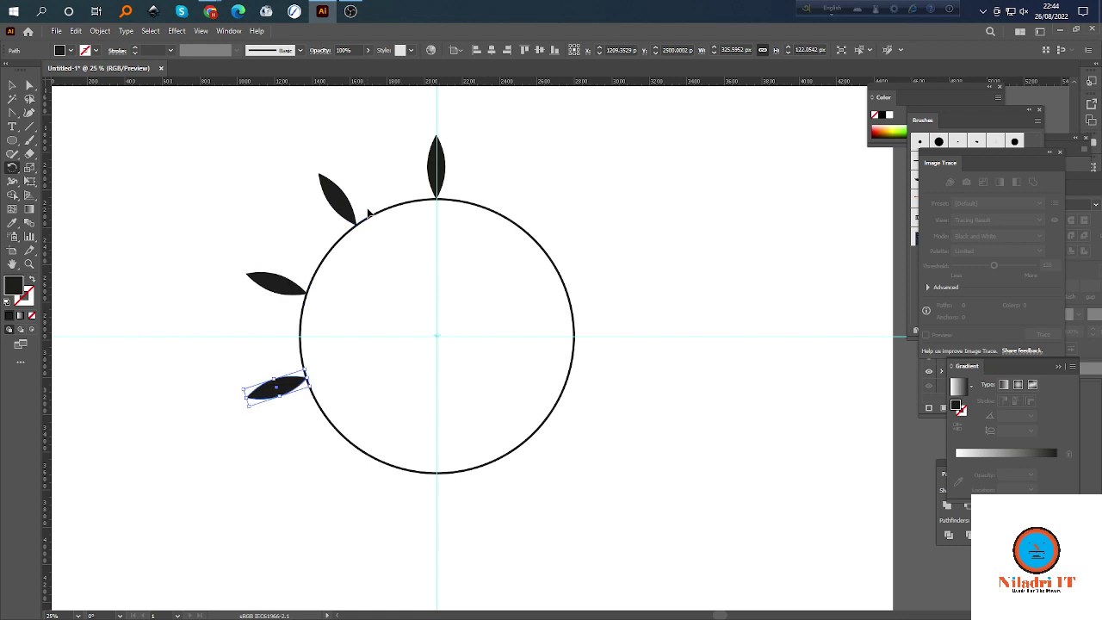
key(ctrl+d)
key(ctrl+d)
key(ctrl+d)
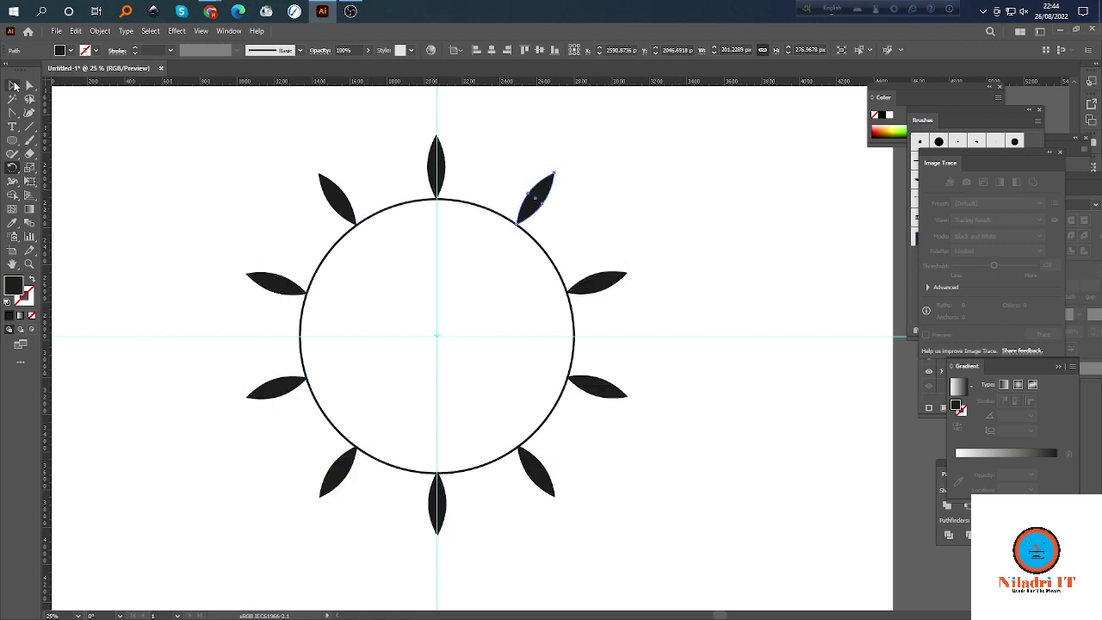
click(12, 85)
click(605, 184)
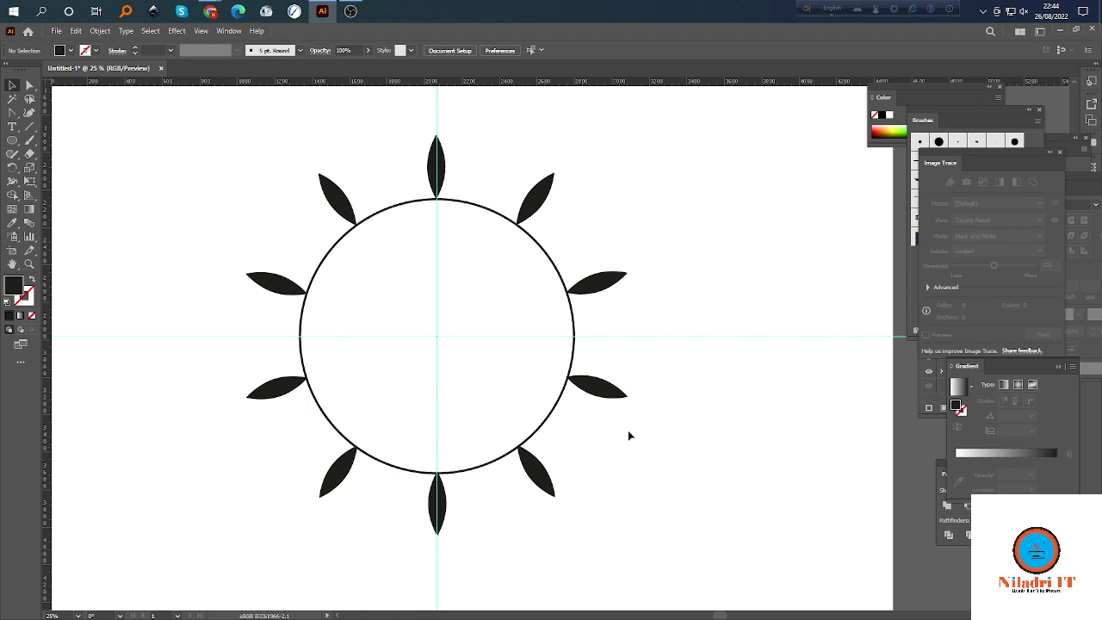
scroll(519, 475, down, 3)
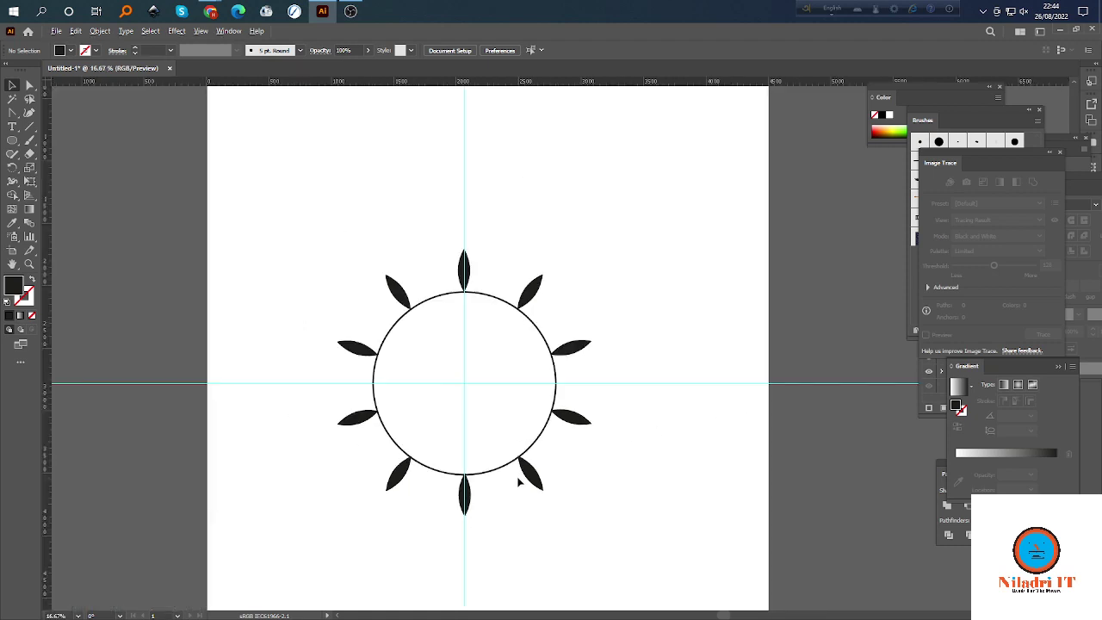
scroll(517, 478, up, 1)
scroll(516, 460, up, 1)
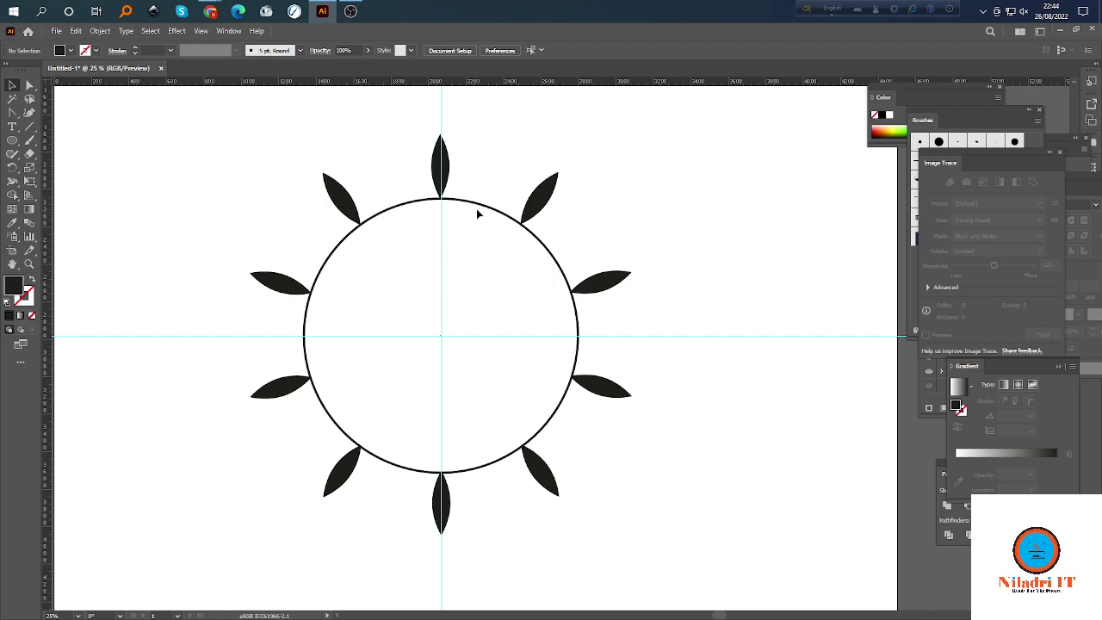
Undo all the rotated copies of the ten-leaf ring, keeping only the original leaf on the circle.
key(ctrl+z)
key(ctrl+z)
key(ctrl+z)
key(ctrl+z)
key(ctrl+z)
key(ctrl+z)
key(ctrl+z)
key(ctrl+z)
key(ctrl+z)
key(ctrl+z)
key(ctrl+z)
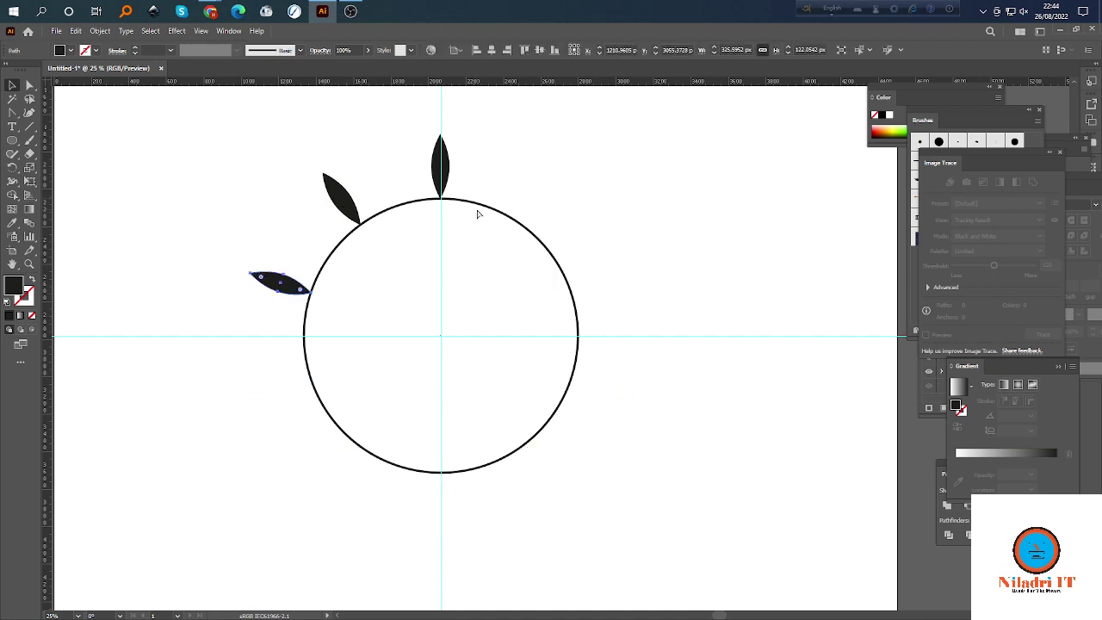
click(487, 169)
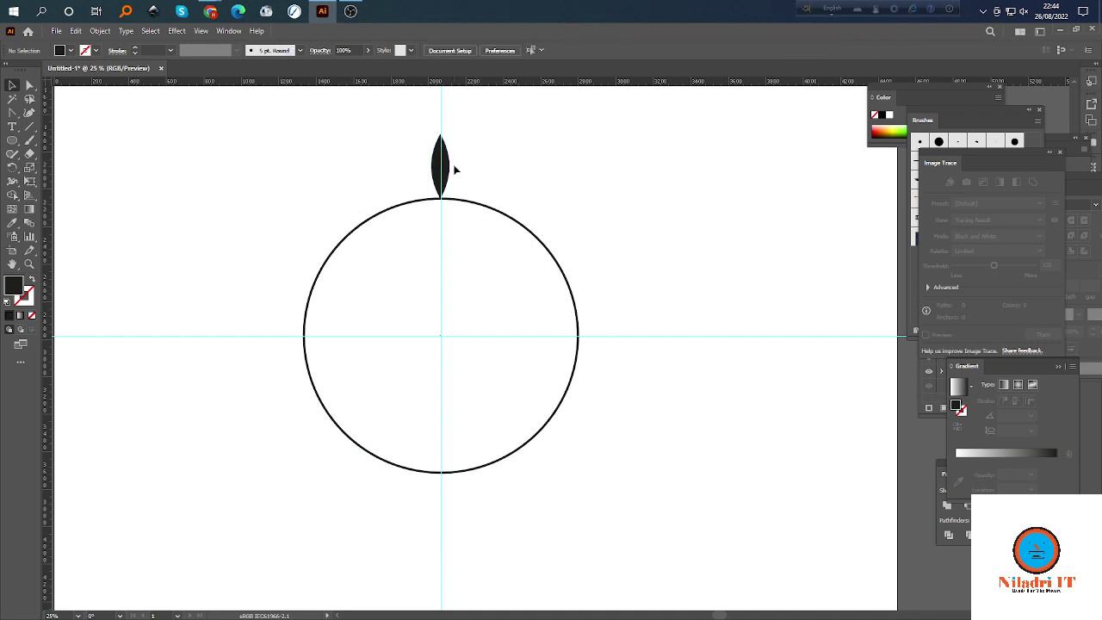
Make a rotated copy of the leaf about the circle's centre at an angle of 360/20.
click(449, 169)
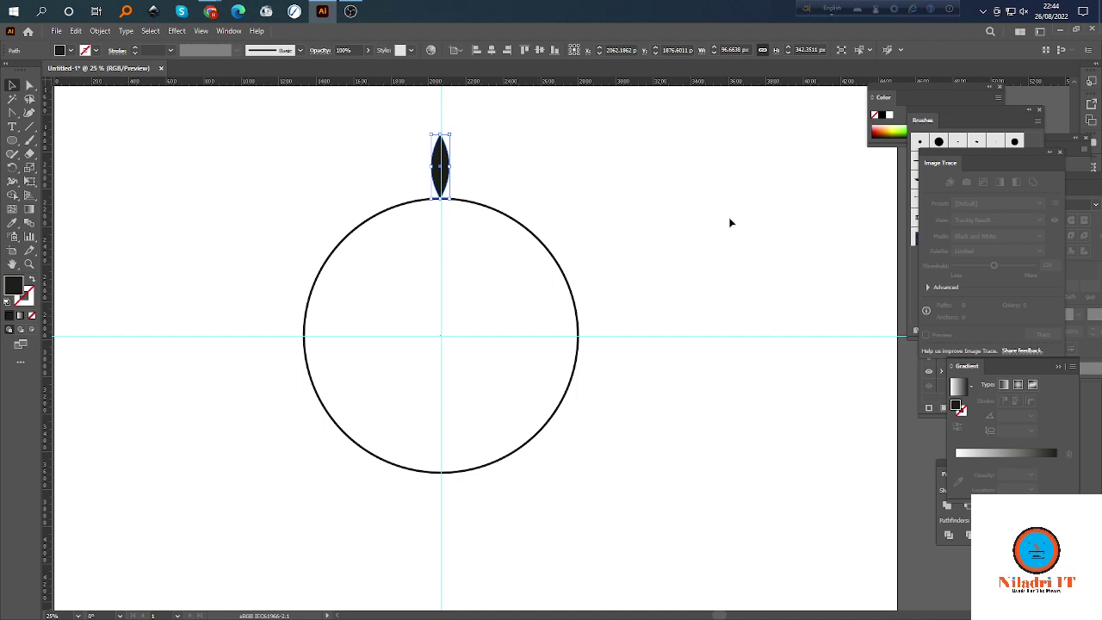
click(12, 168)
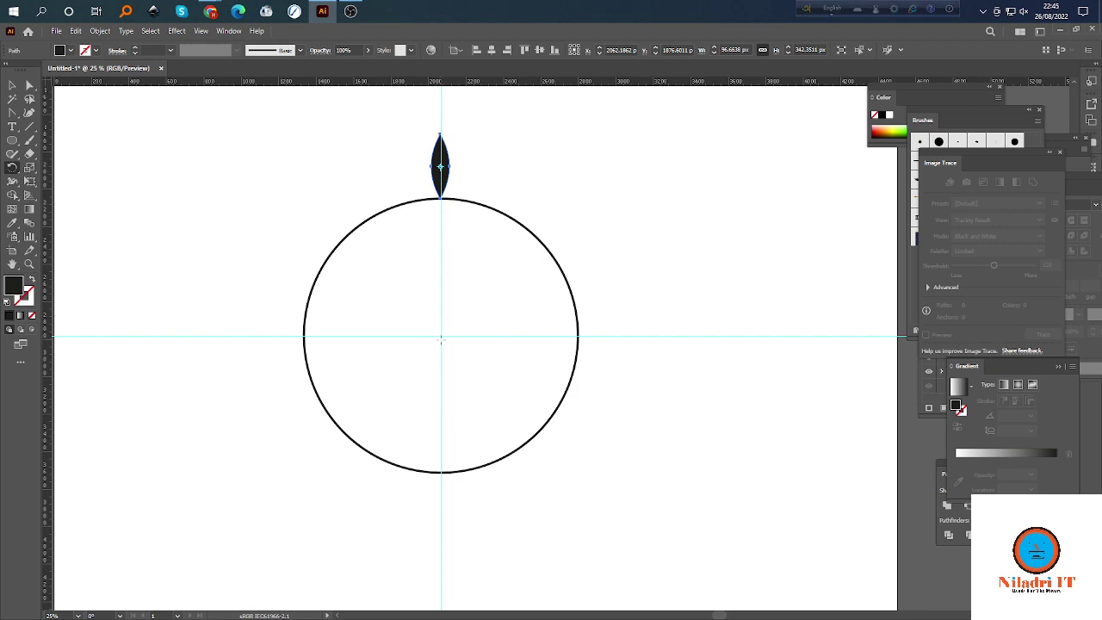
alt+click(442, 337)
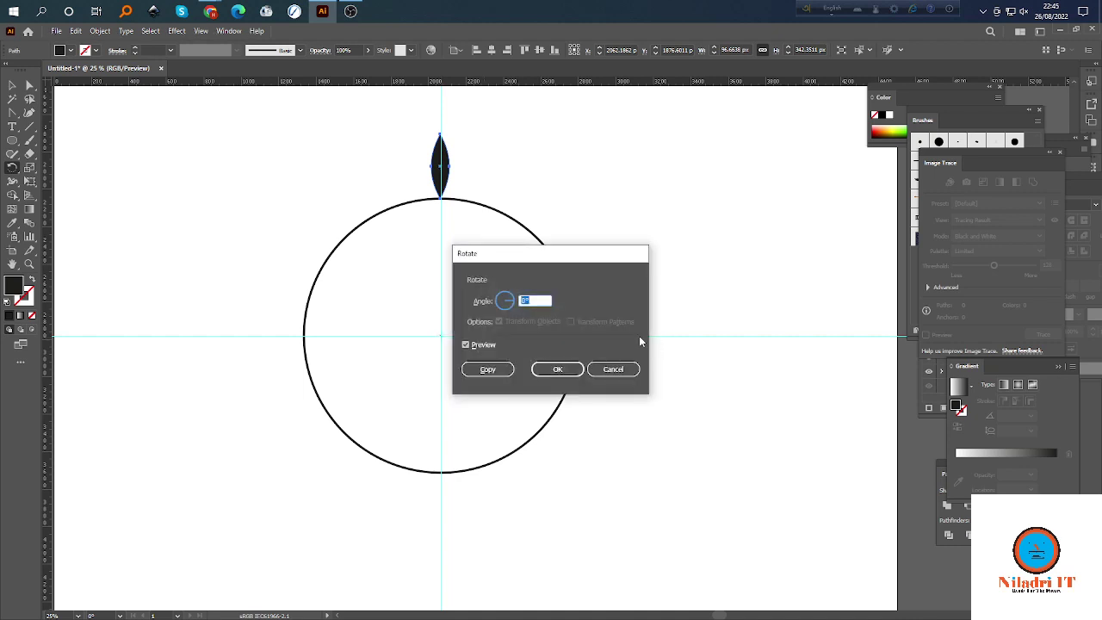
text(36)
text(0/20)
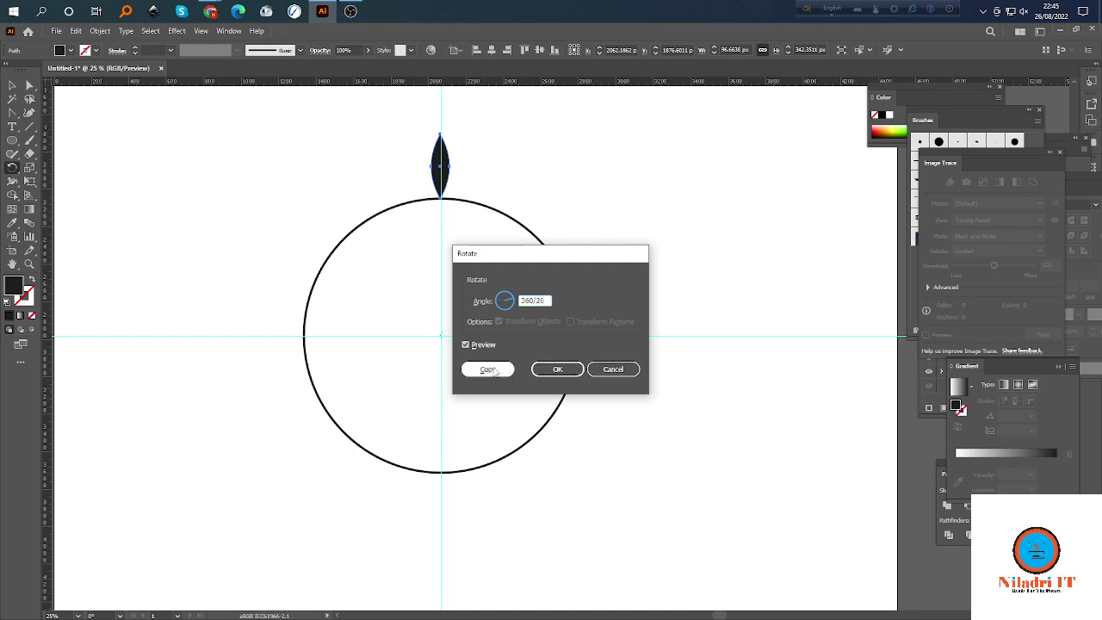
click(496, 370)
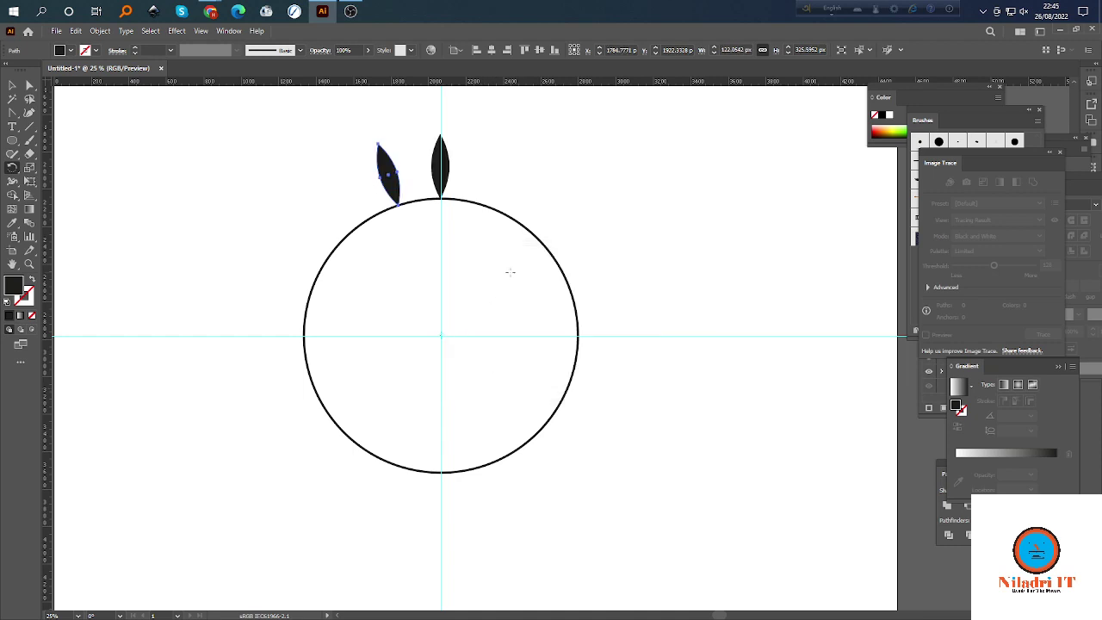
Repeat the rotated copy around the circle until twenty evenly spaced leaves form a full ring.
key(ctrl+d)
key(ctrl+d)
key(ctrl+d)
key(ctrl+d)
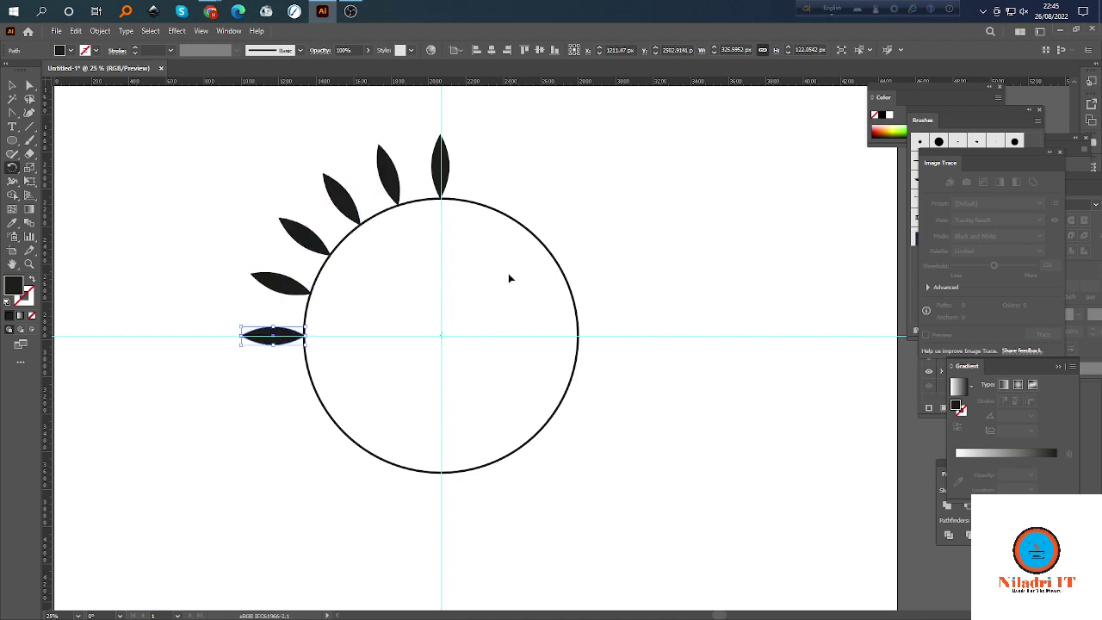
key(ctrl+d)
key(ctrl+d)
key(ctrl+d)
key(ctrl+d)
key(ctrl+d)
key(ctrl+d)
key(ctrl+d)
key(ctrl+d)
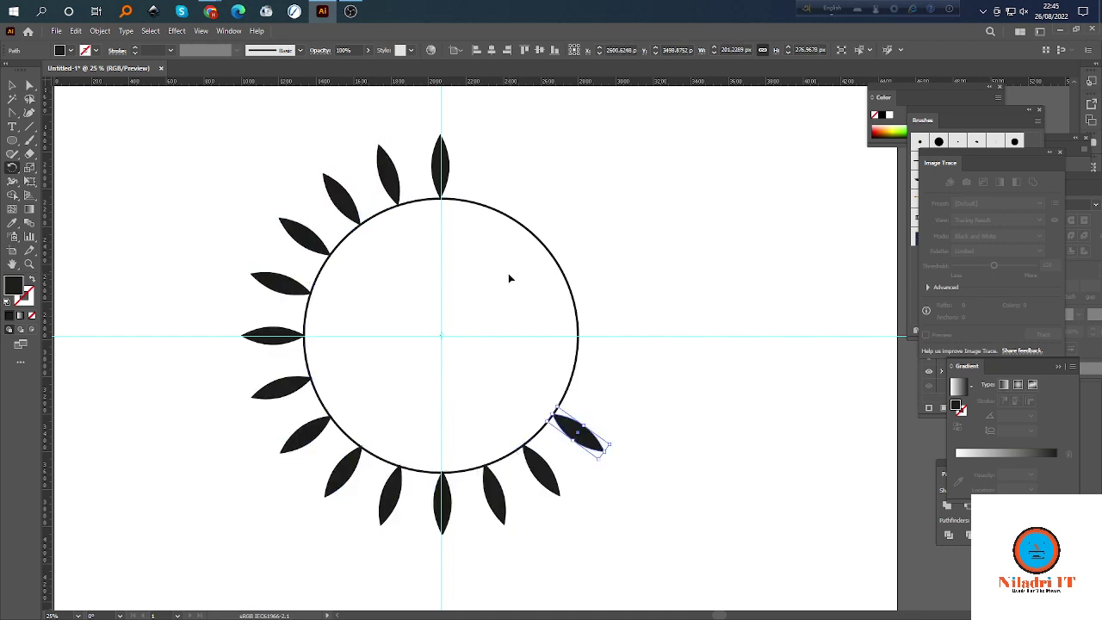
key(ctrl+d)
key(ctrl+d)
key(ctrl+d)
key(ctrl+d)
key(ctrl+d)
key(ctrl+d)
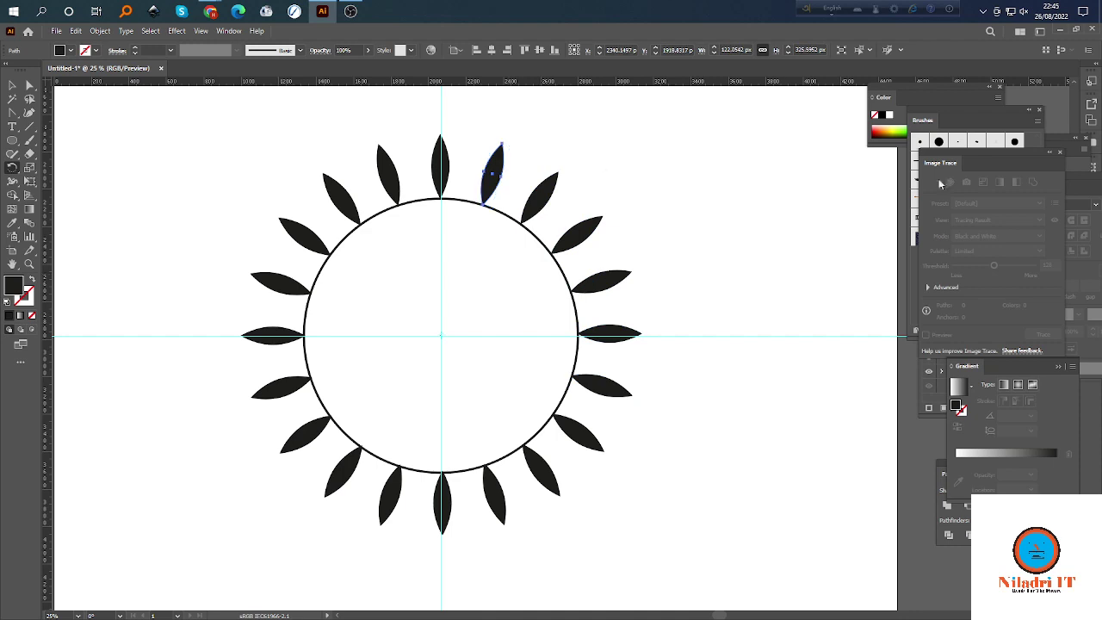
click(12, 84)
click(128, 160)
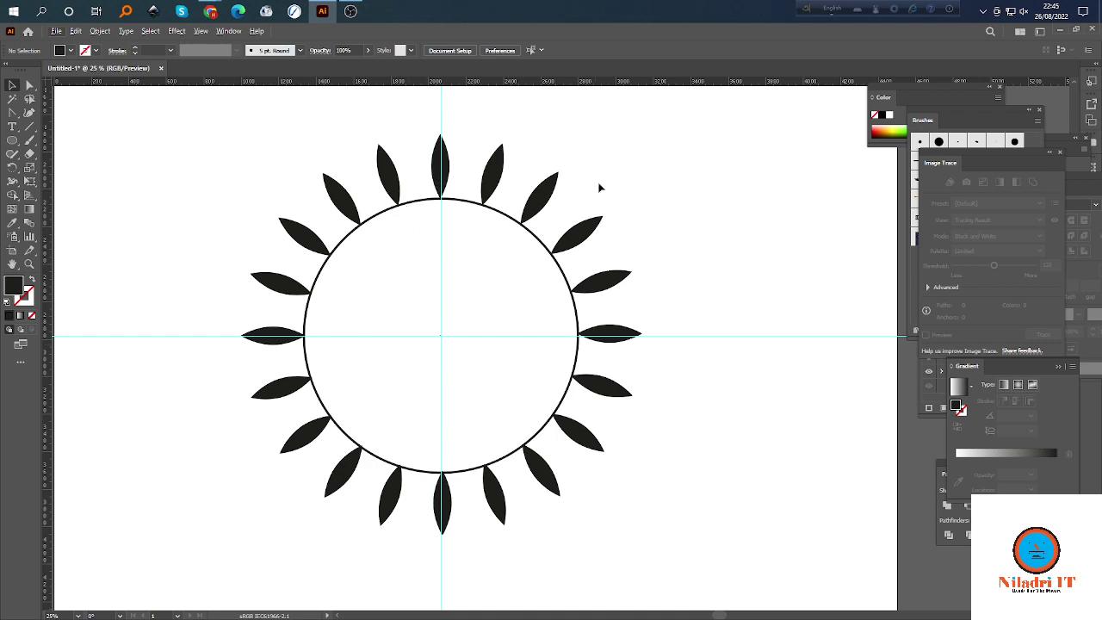
Undo the twenty-leaf ring back to the single original leaf and deselect it.
key(ctrl+z)
key(ctrl+z)
key(ctrl+z)
key(ctrl+z)
key(ctrl+z)
key(ctrl+z)
key(ctrl+z)
key(ctrl+z)
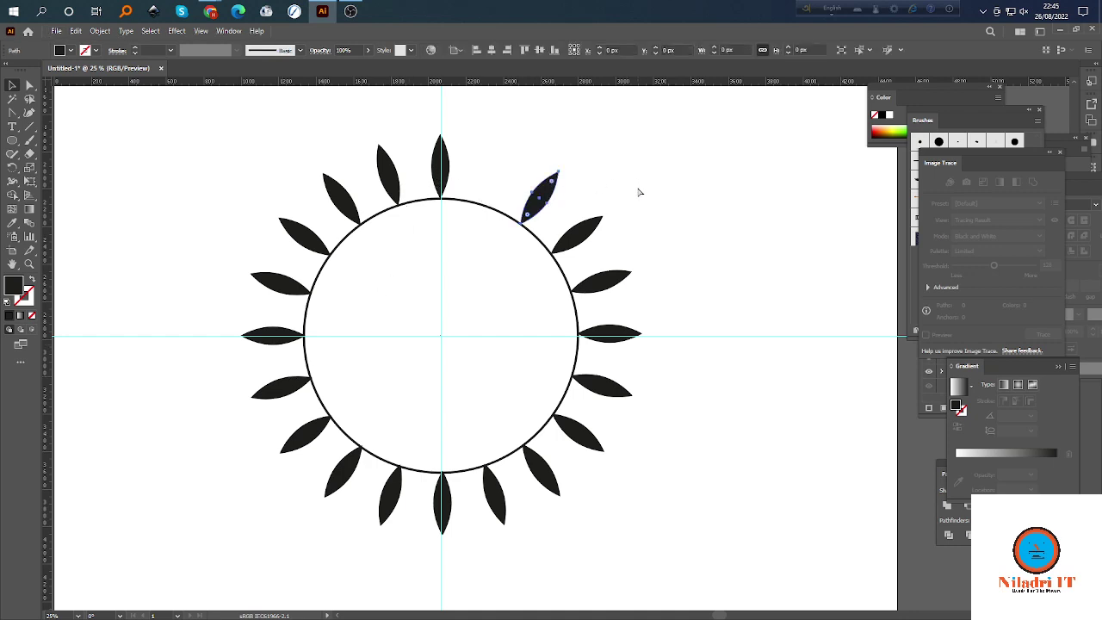
key(ctrl+z)
key(ctrl+z)
key(ctrl+z)
key(ctrl+z)
key(ctrl+z)
key(ctrl+z)
key(ctrl+z)
key(ctrl+z)
key(ctrl+z)
key(ctrl+z)
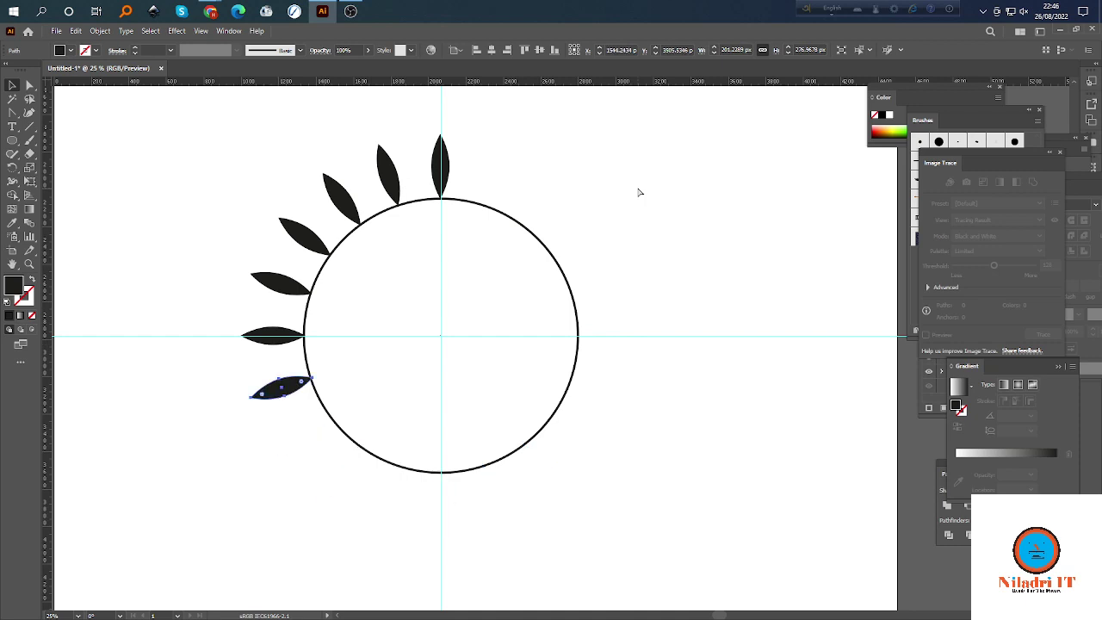
key(ctrl+z)
key(ctrl+z)
key(ctrl+z)
key(ctrl+z)
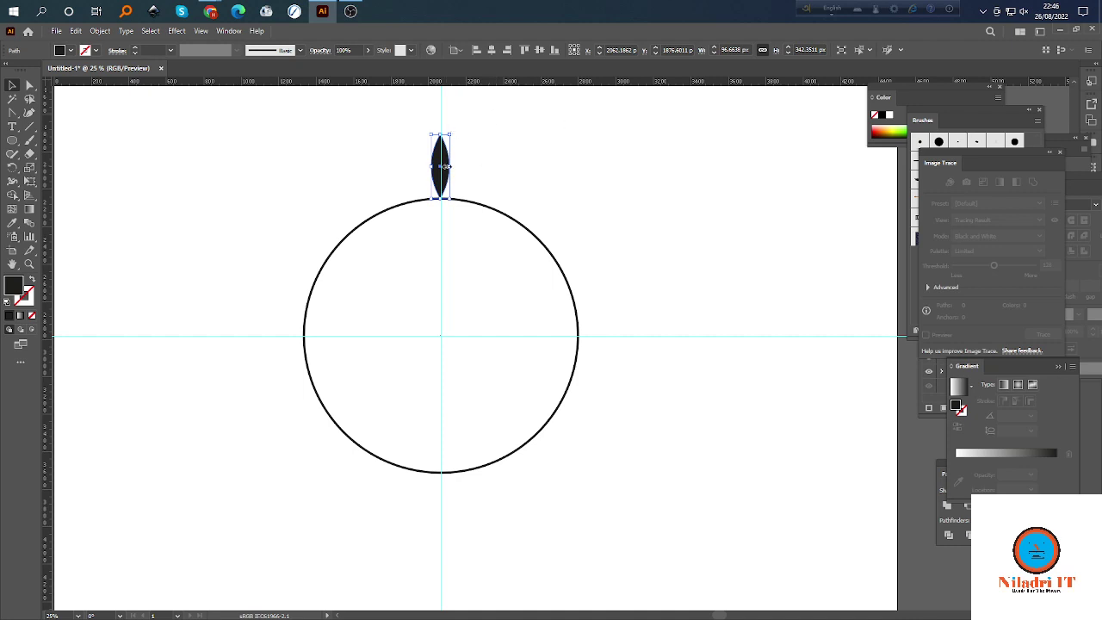
click(586, 173)
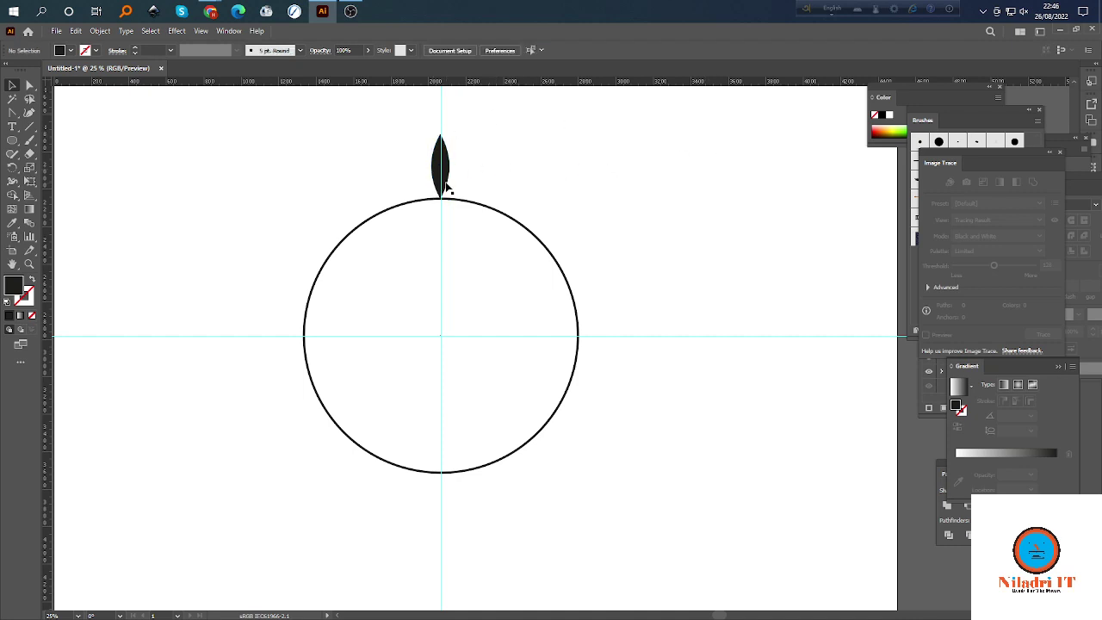
scroll(450, 185, up, 1)
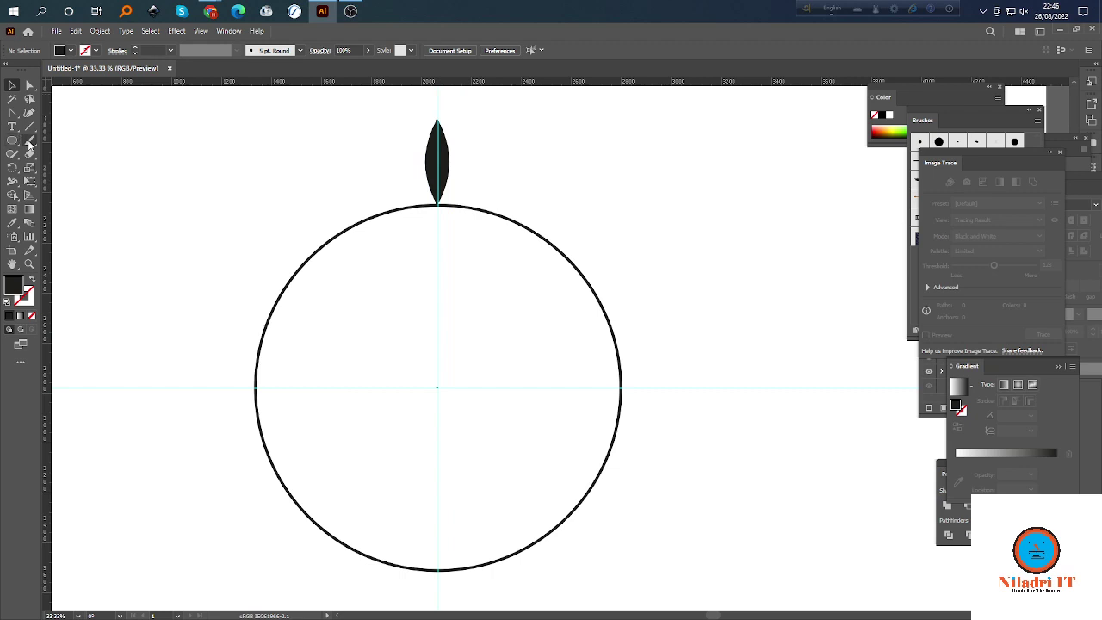
Make a freehand rotated copy of the leaf about the circle's centre, turned about 16° counter-clockwise.
click(439, 162)
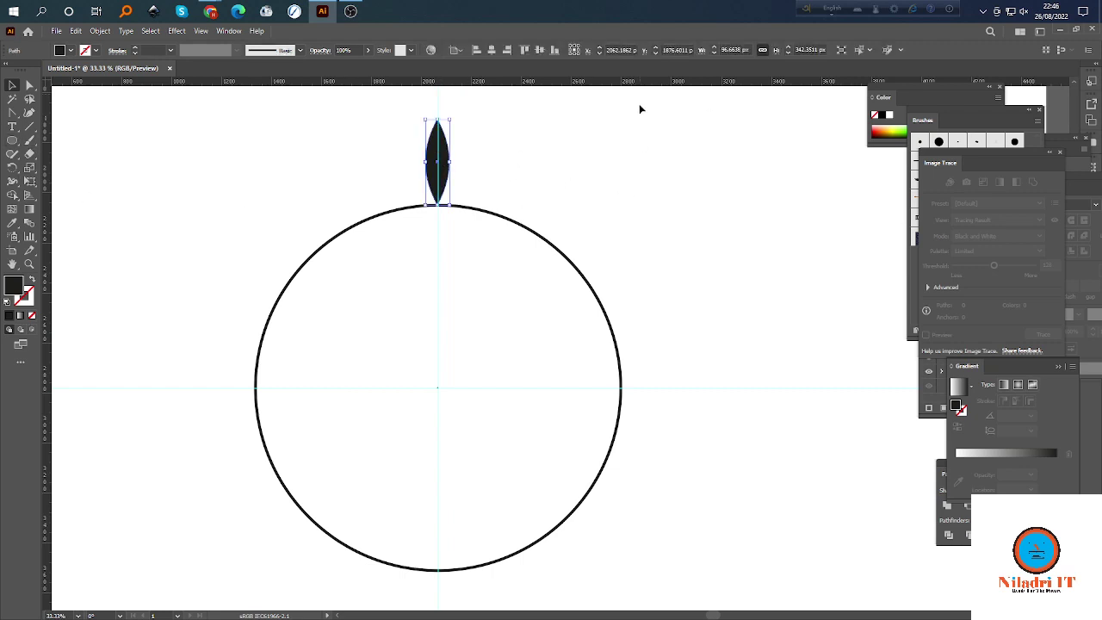
click(11, 169)
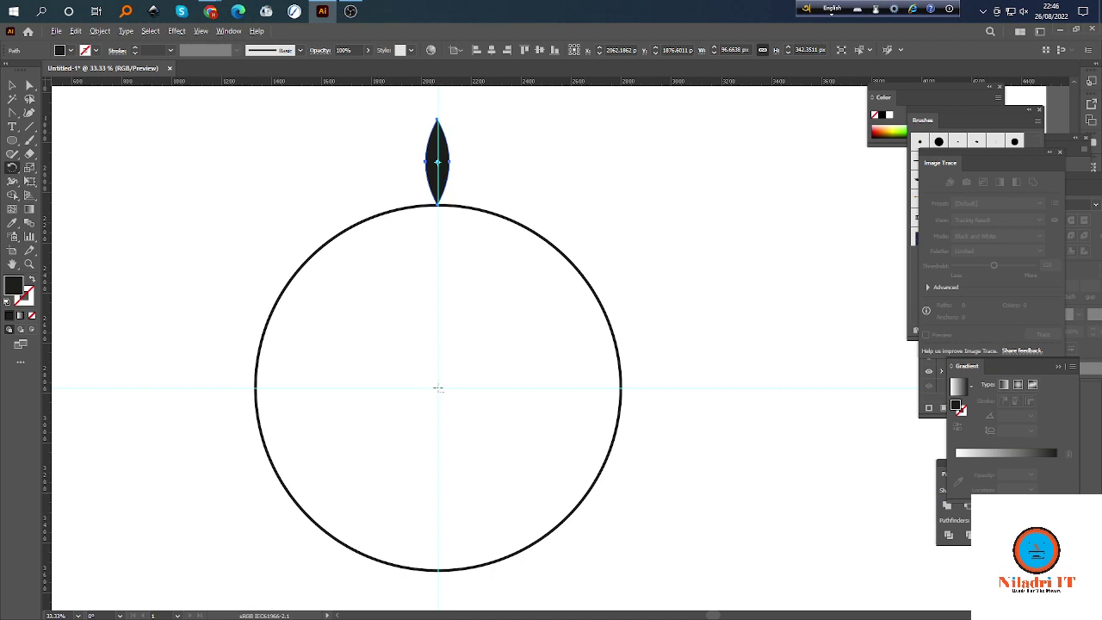
alt+click(439, 388)
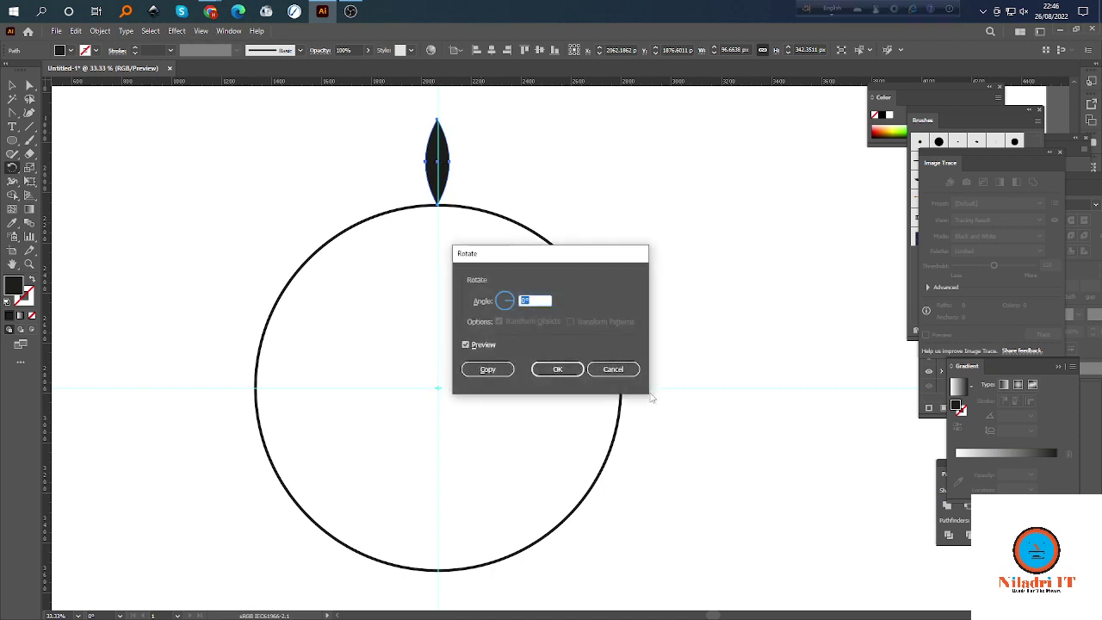
click(613, 369)
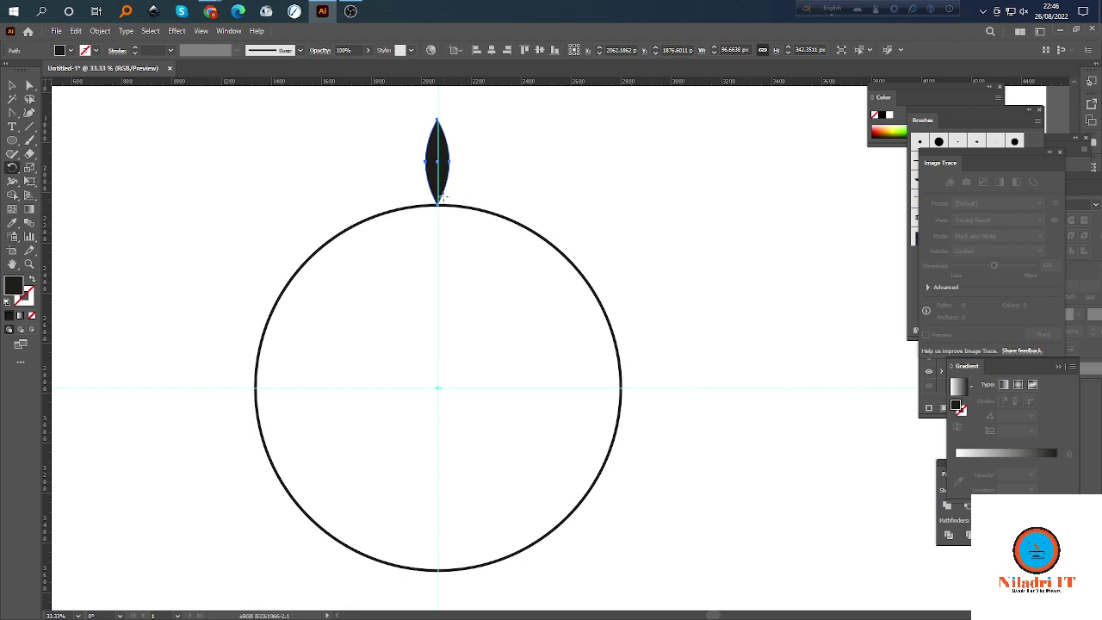
key(v)
alt+click(425, 151)
click(613, 369)
alt+click(437, 388)
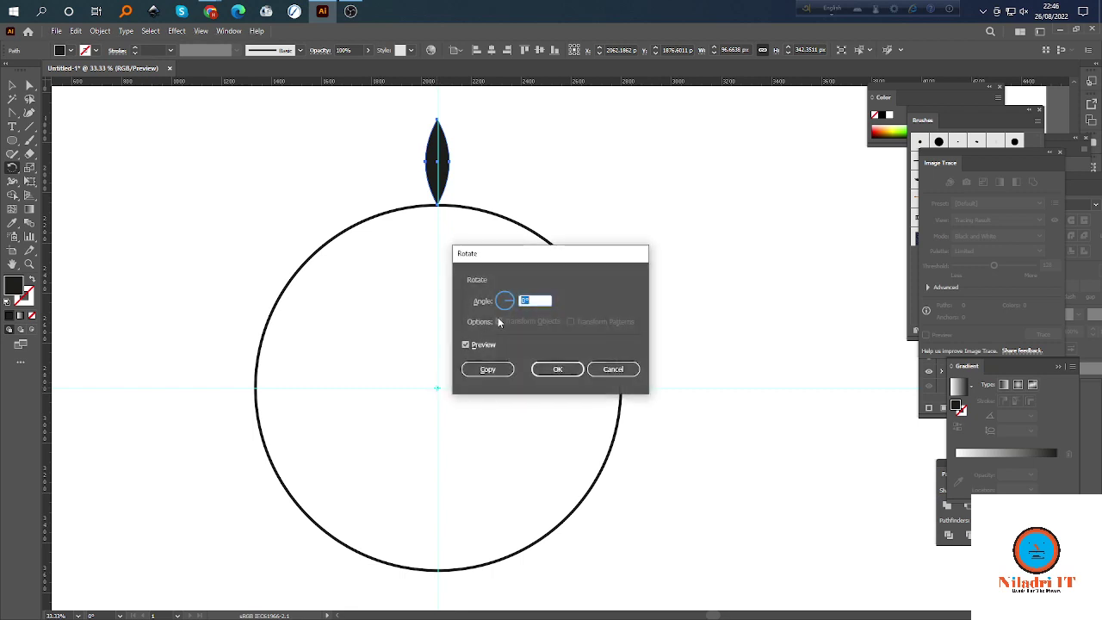
click(614, 369)
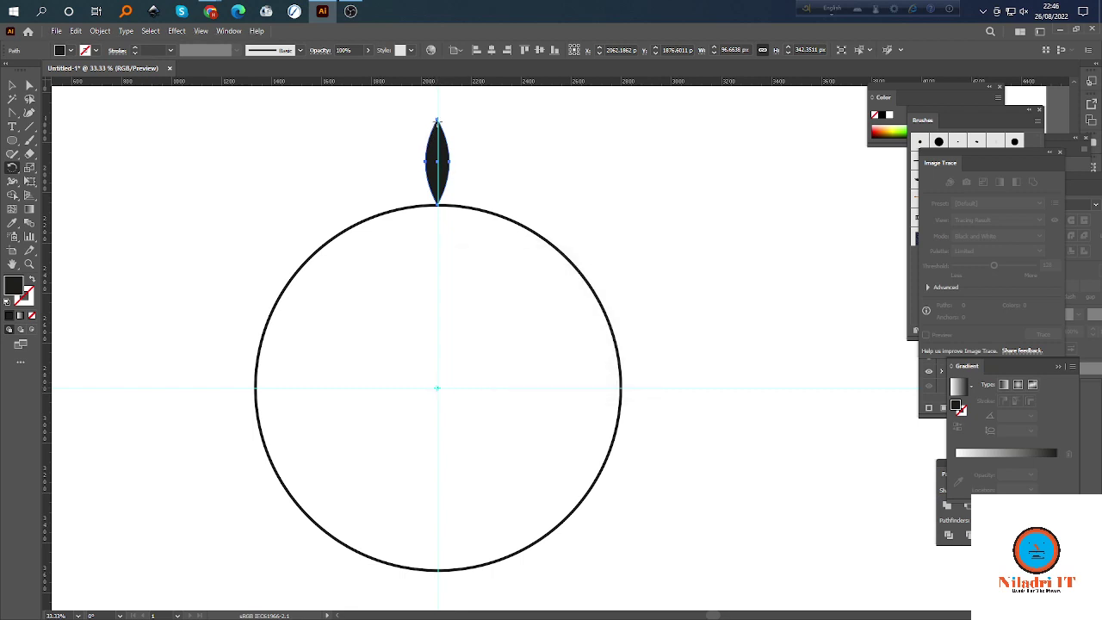
drag(436, 144, 370, 153)
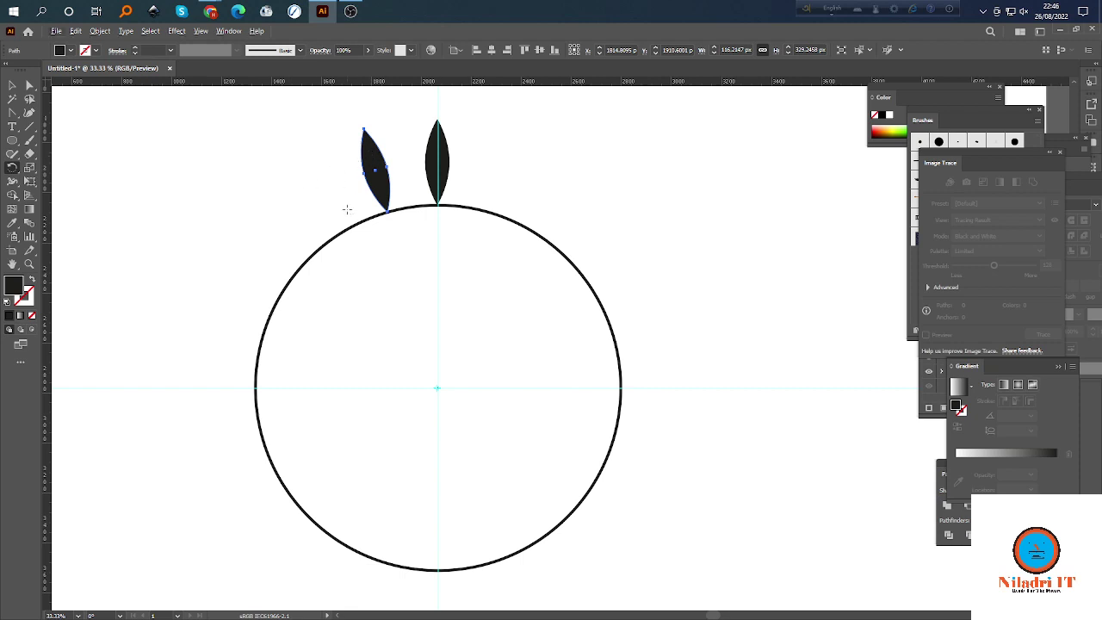
Repeat the freehand rotated copy counter-clockwise around the whole circle until the leaves come back beside the original.
key(ctrl+d)
key(ctrl+d)
key(ctrl+d)
key(ctrl+d)
key(ctrl+d)
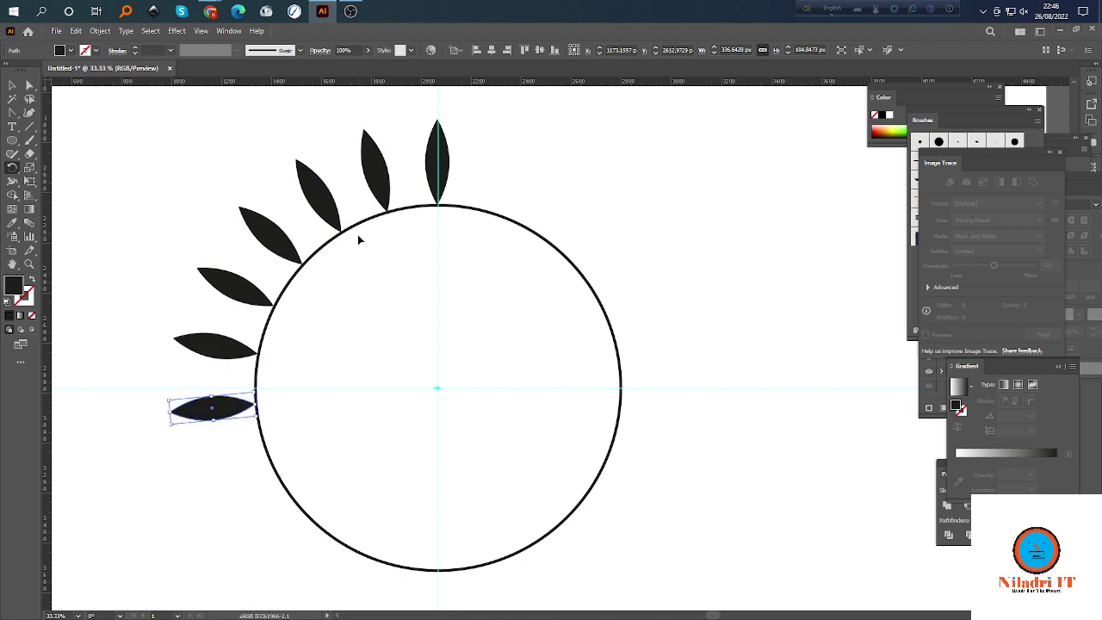
key(ctrl+d)
key(ctrl+d)
key(ctrl+d)
key(ctrl+d)
key(ctrl+d)
key(ctrl+d)
key(ctrl+d)
key(ctrl+d)
key(ctrl+d)
key(ctrl+d)
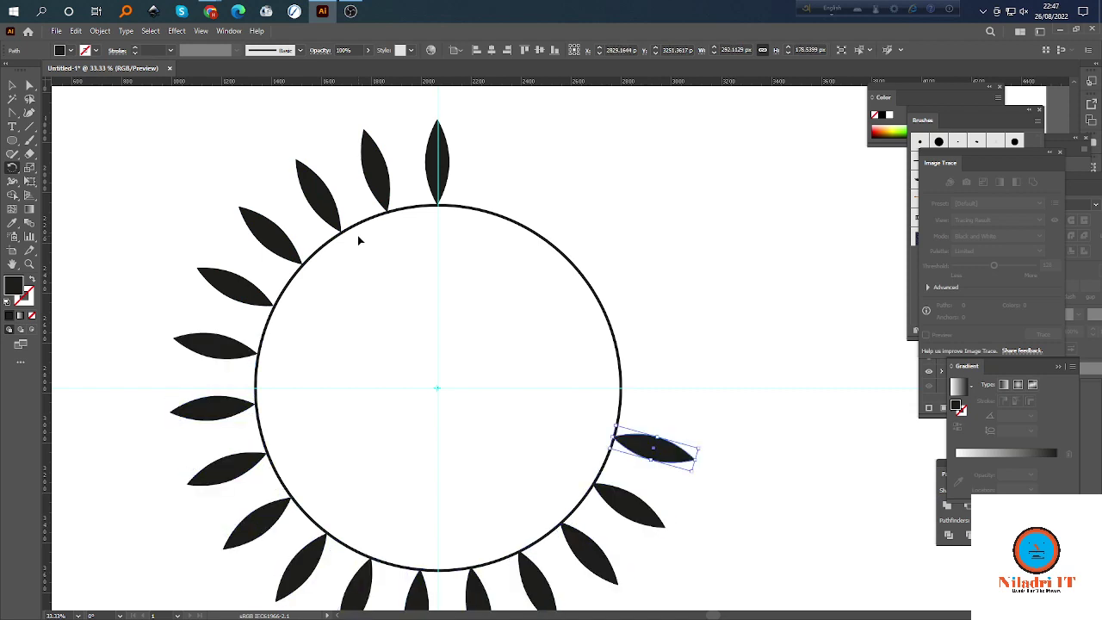
key(ctrl+d)
key(ctrl+d)
key(ctrl+d)
key(ctrl+d)
key(ctrl+d)
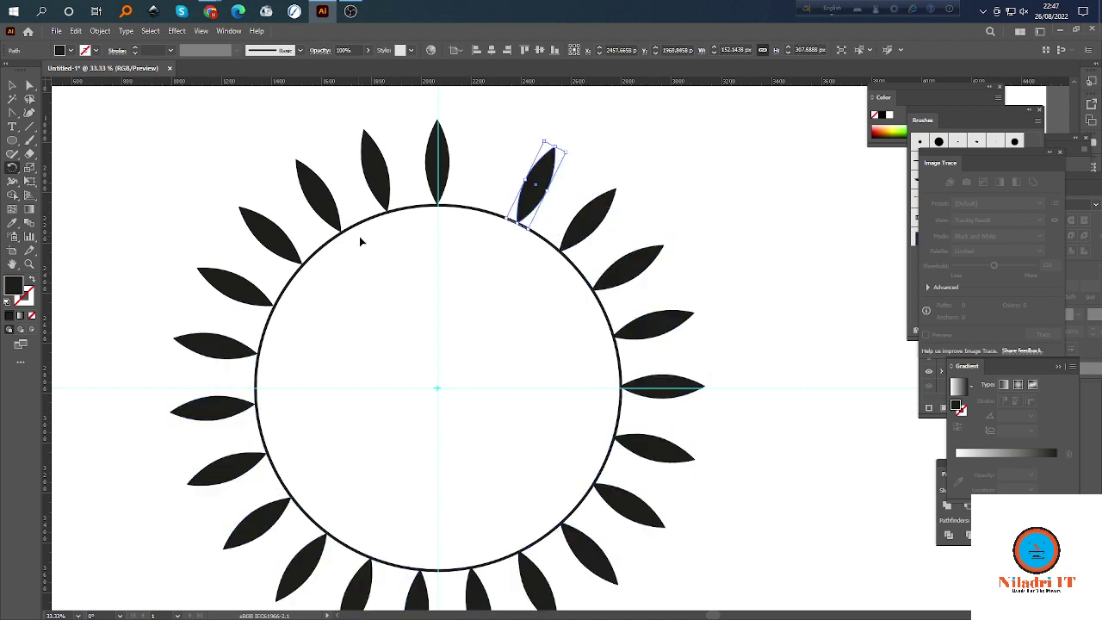
key(ctrl+d)
key(ctrl+s)
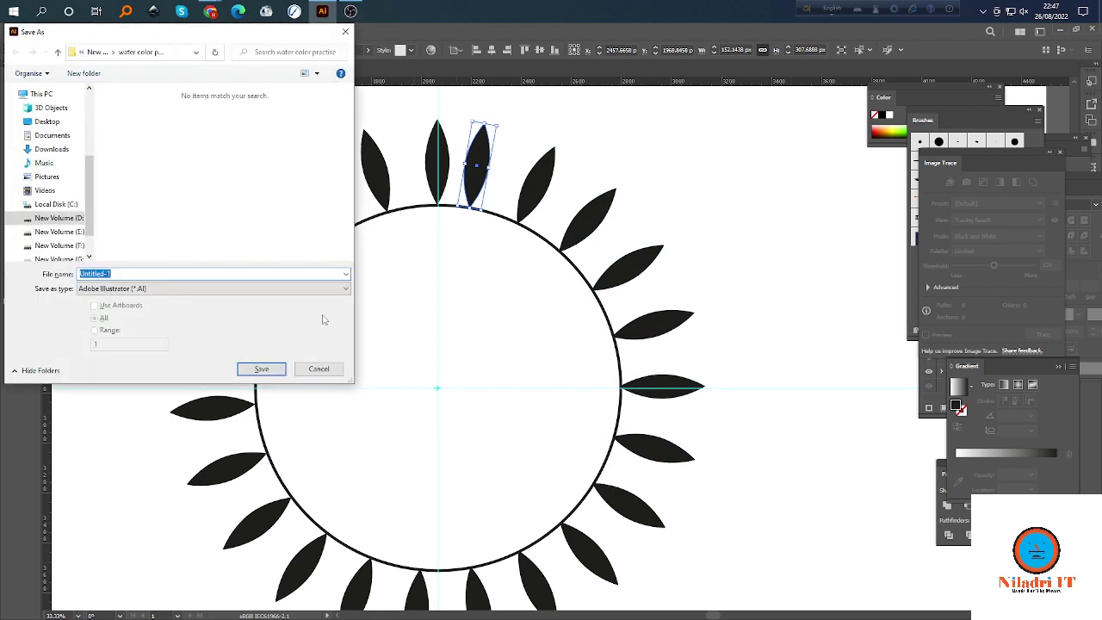
click(318, 369)
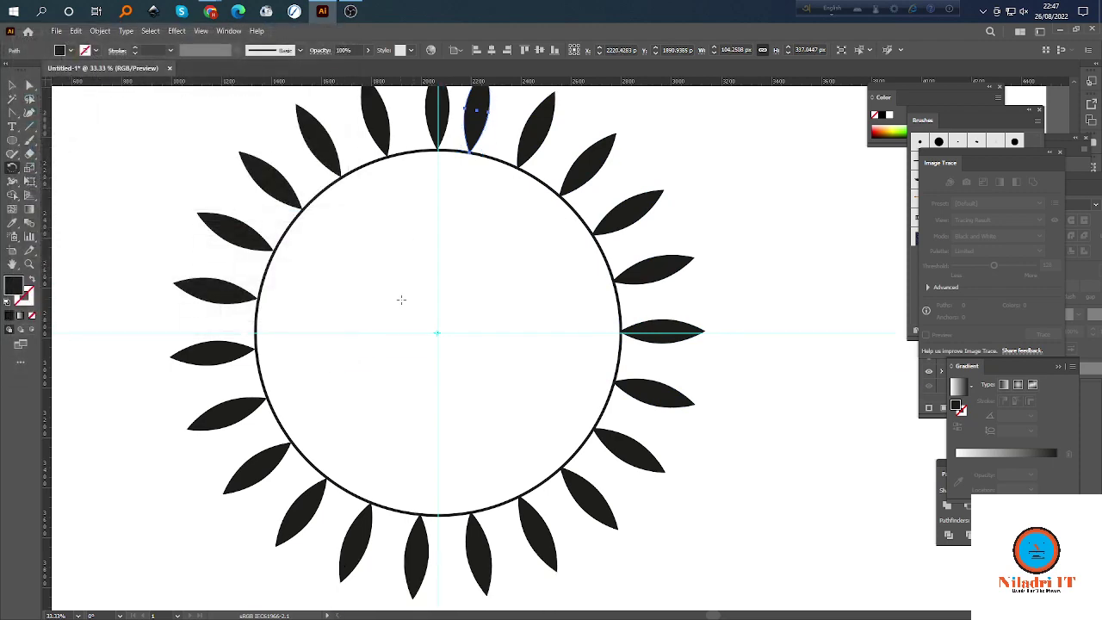
Deselect the last leaf and examine the spacing between the original leaf and its neighbours at the top of the ring.
scroll(401, 299, down, 1)
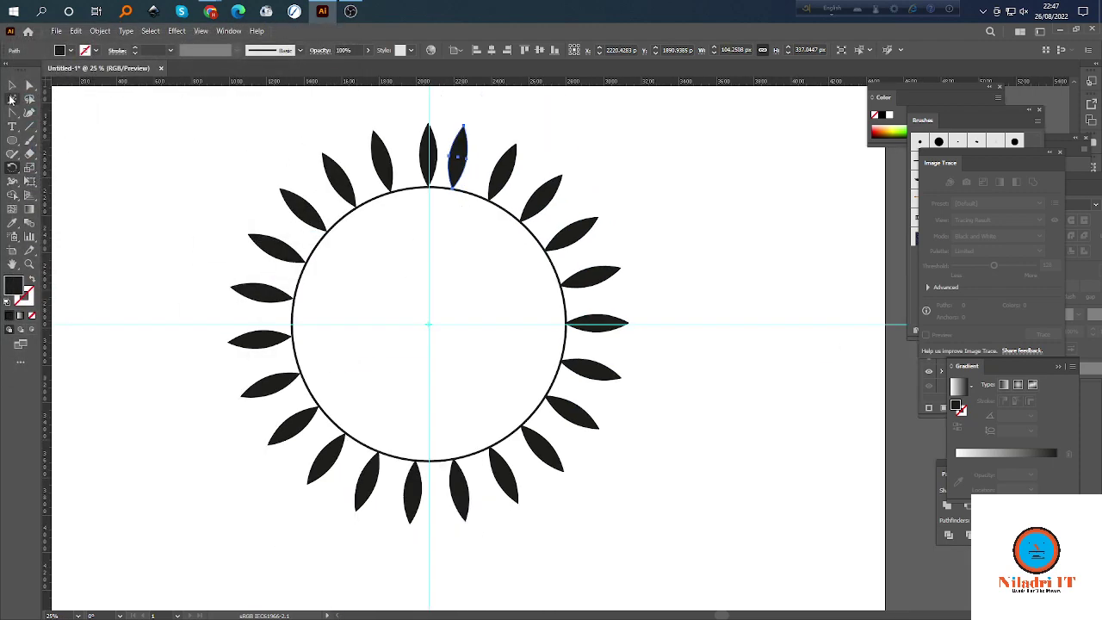
click(12, 86)
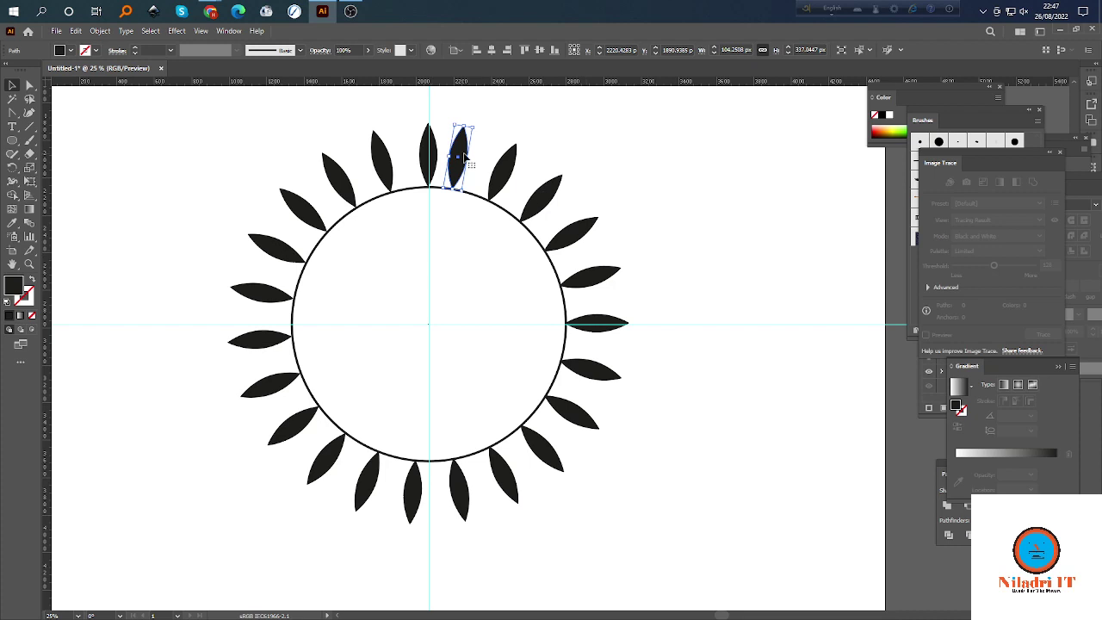
click(602, 164)
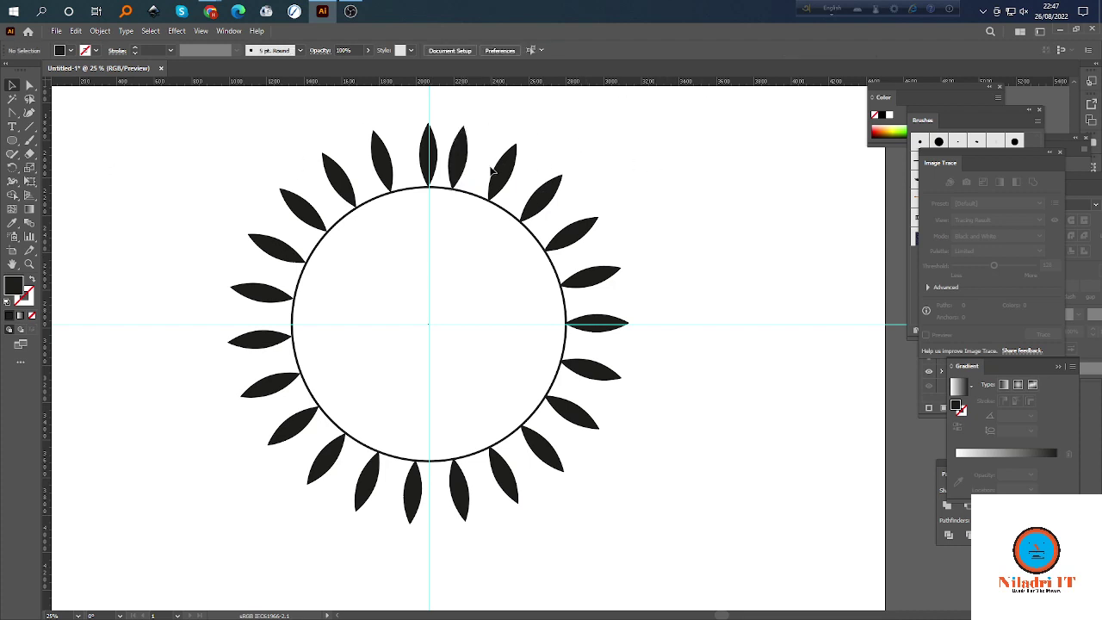
scroll(470, 171, up, 7)
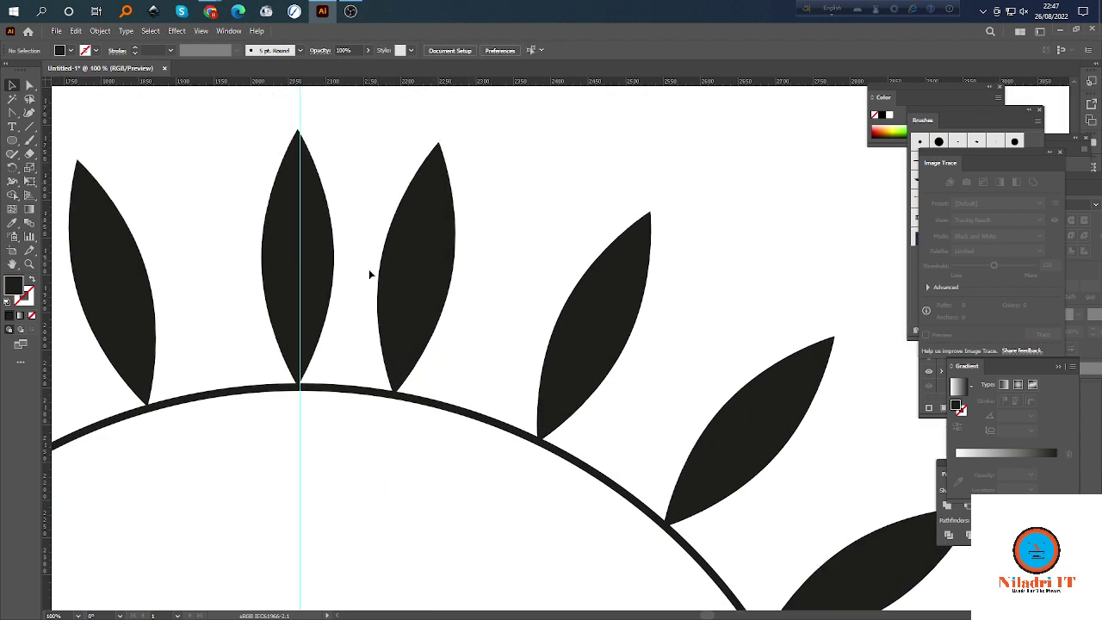
scroll(322, 307, down, 2)
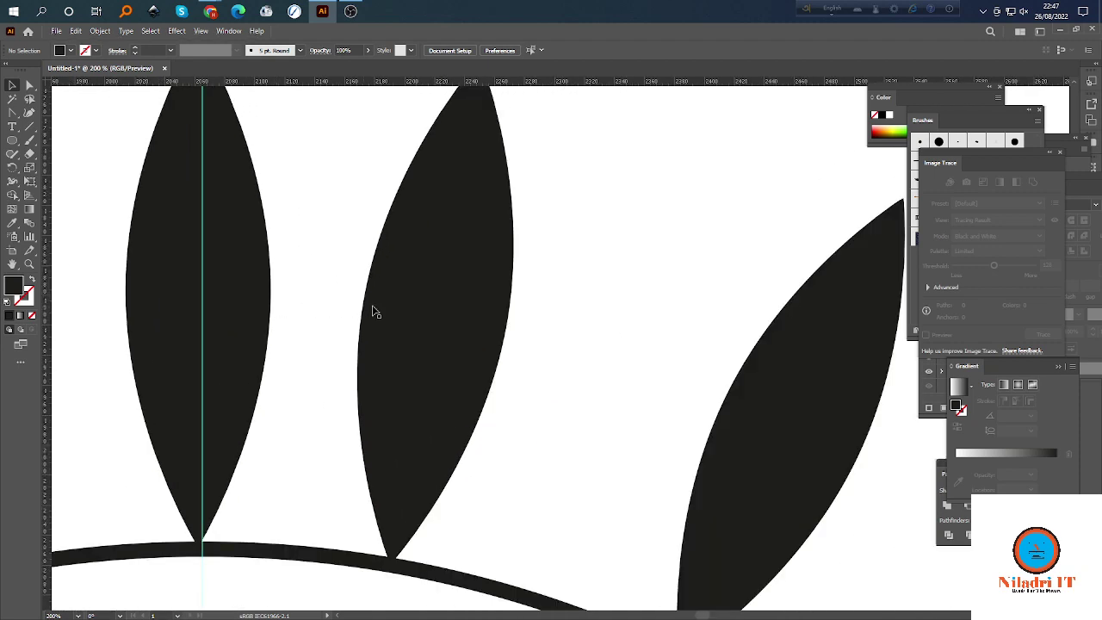
scroll(376, 312, down, 1)
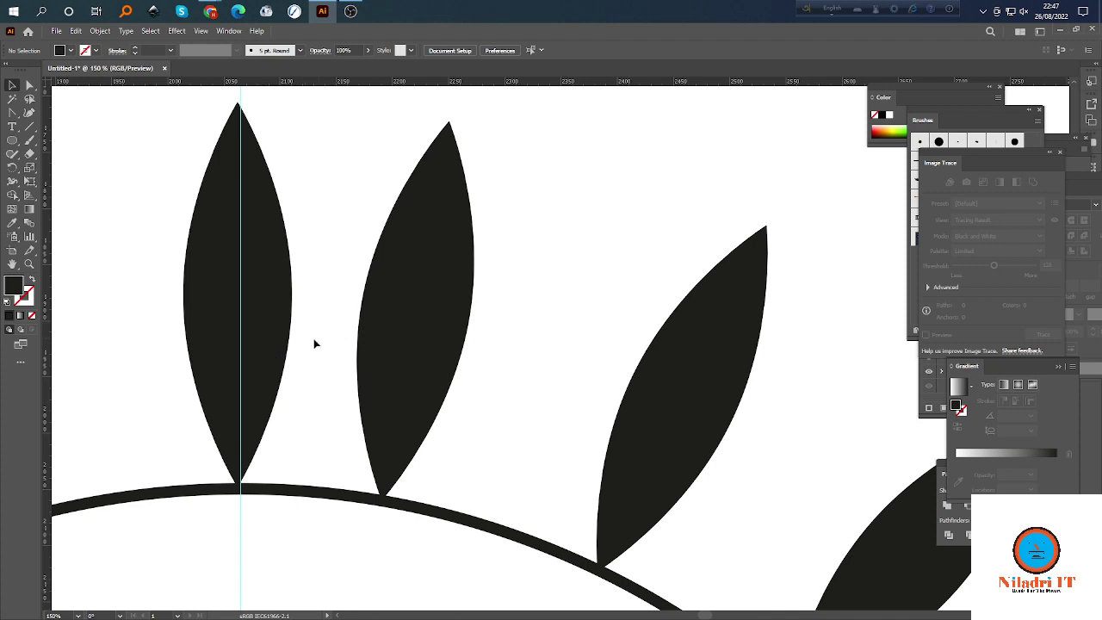
scroll(319, 342, down, 1)
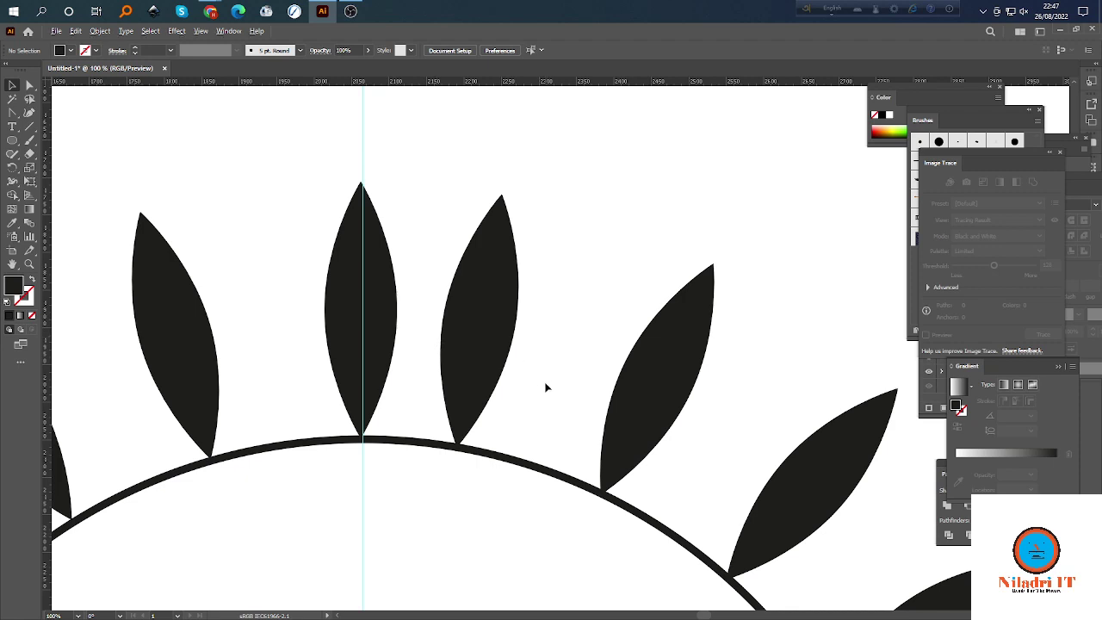
scroll(546, 387, down, 5)
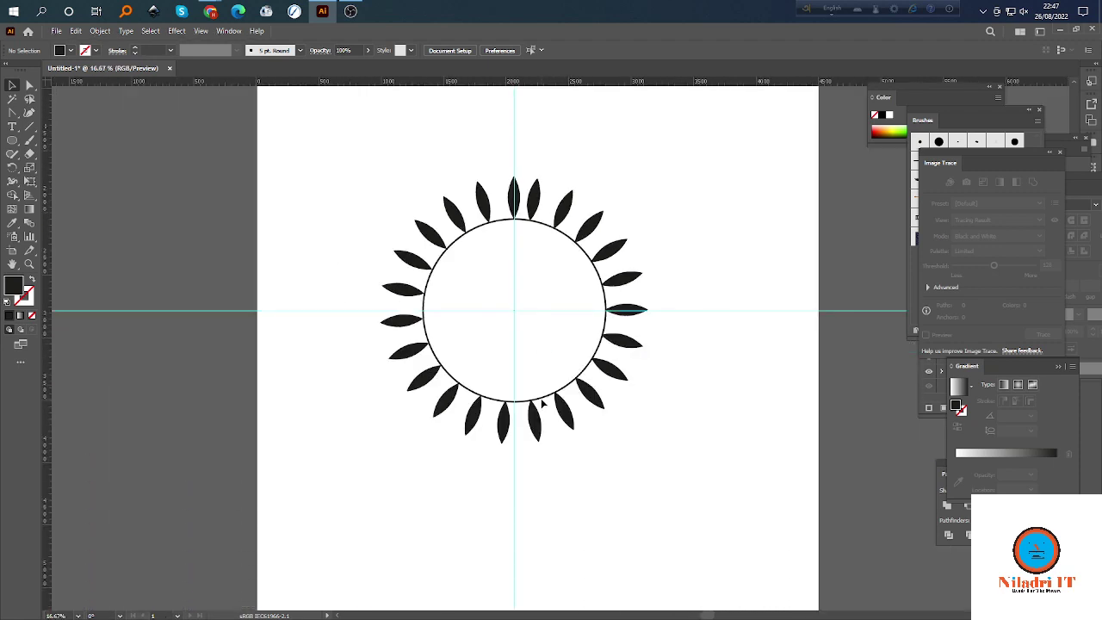
scroll(543, 402, right, 3)
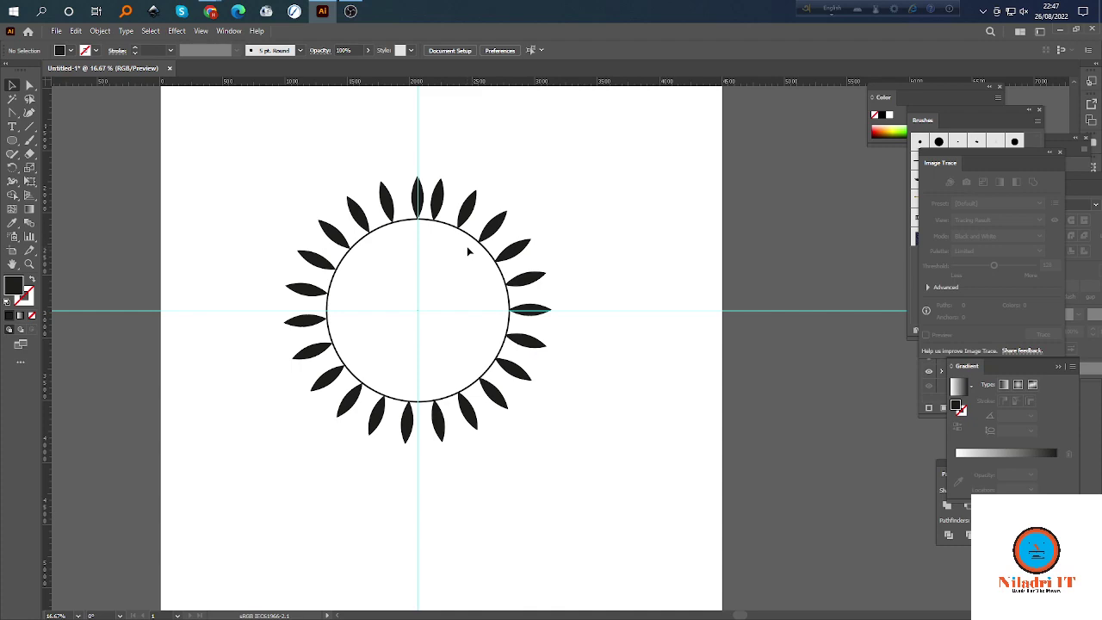
scroll(453, 207, up, 6)
scroll(413, 240, down, 4)
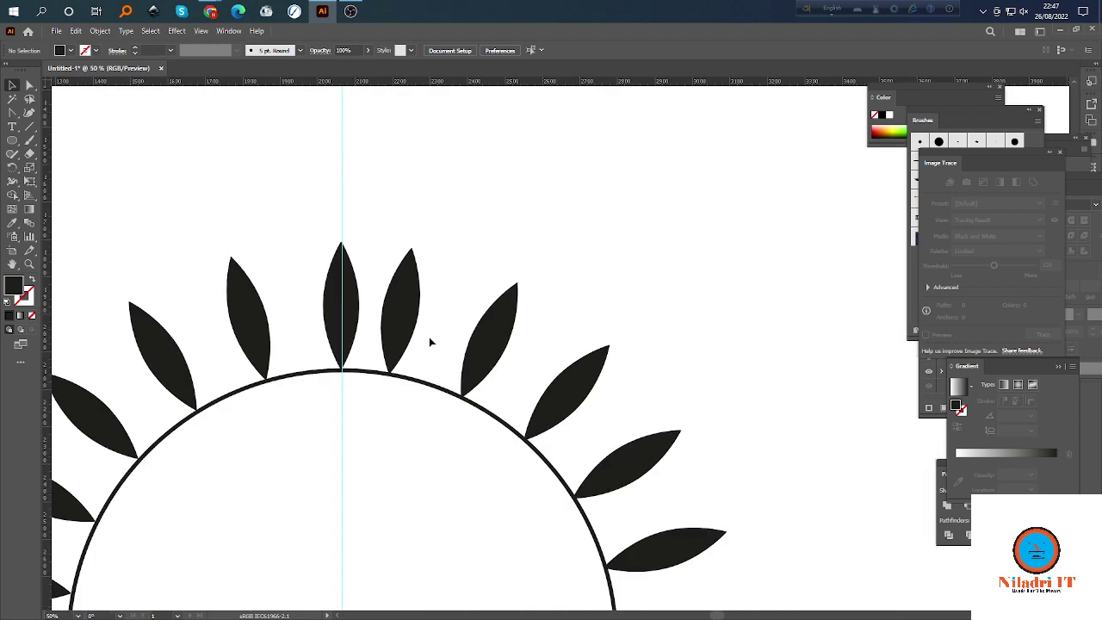
scroll(433, 340, up, 5)
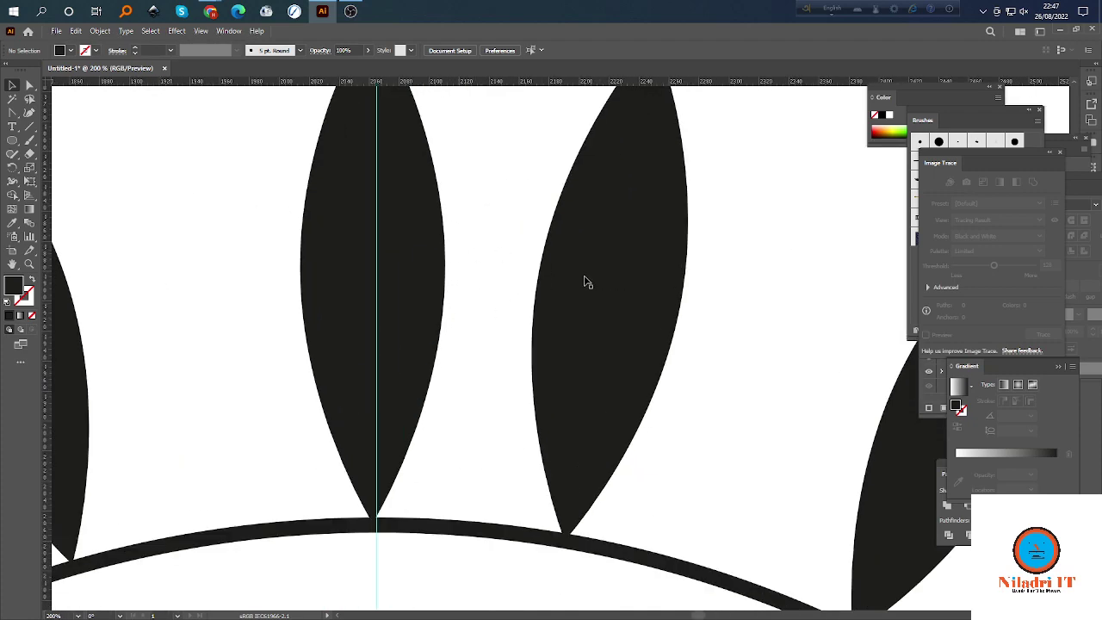
scroll(521, 293, up, 2)
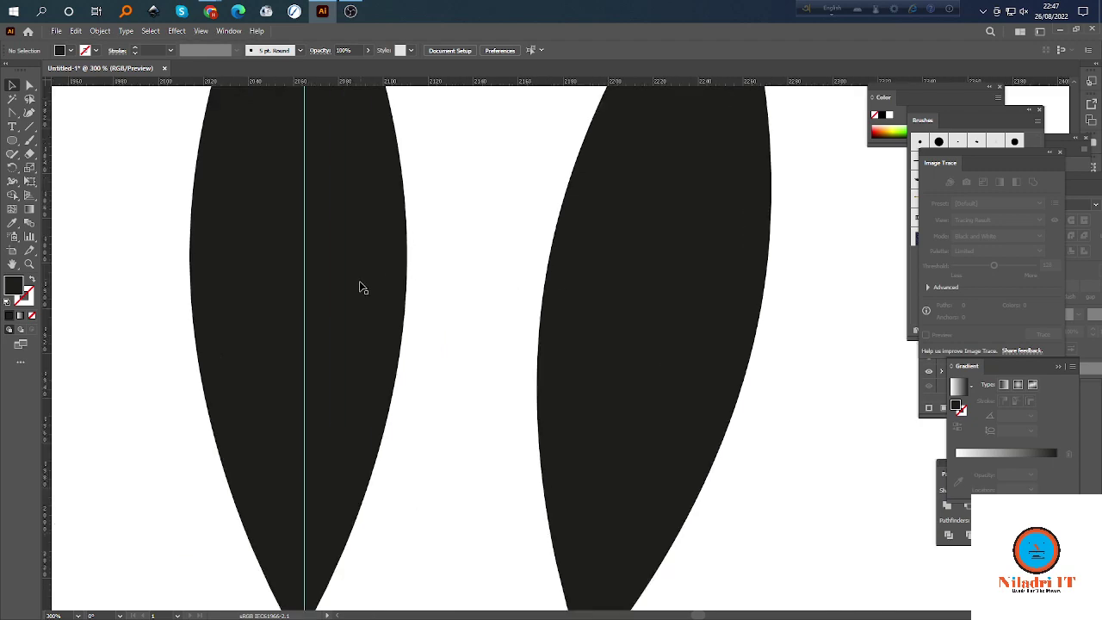
scroll(561, 327, down, 3)
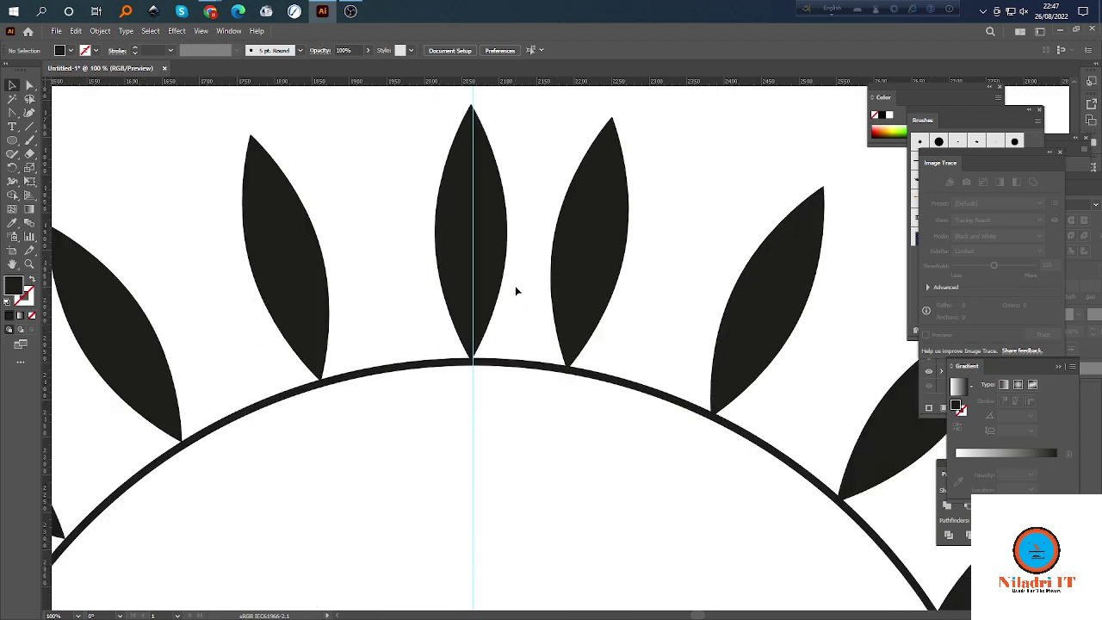
scroll(479, 386, down, 3)
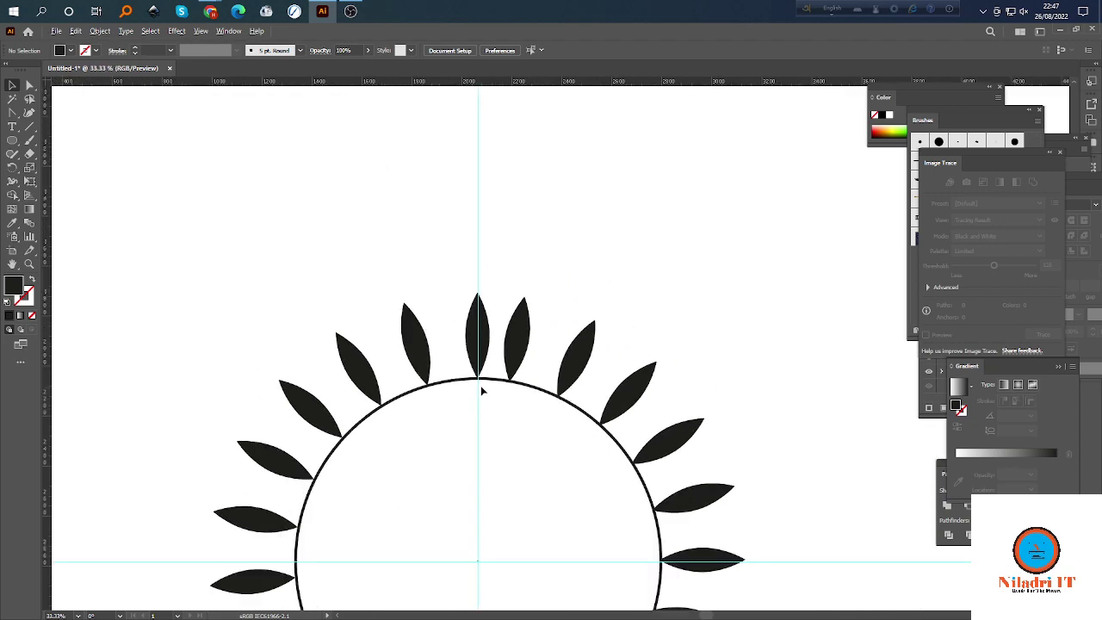
scroll(482, 391, down, 3)
scroll(612, 336, down, 2)
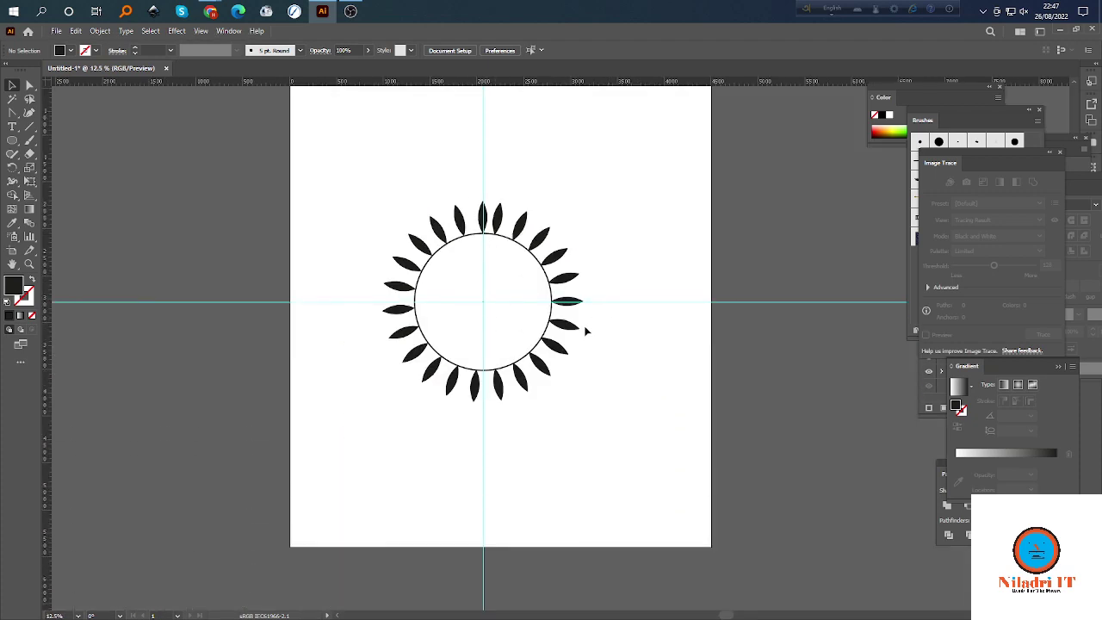
scroll(517, 243, up, 2)
scroll(517, 248, down, 3)
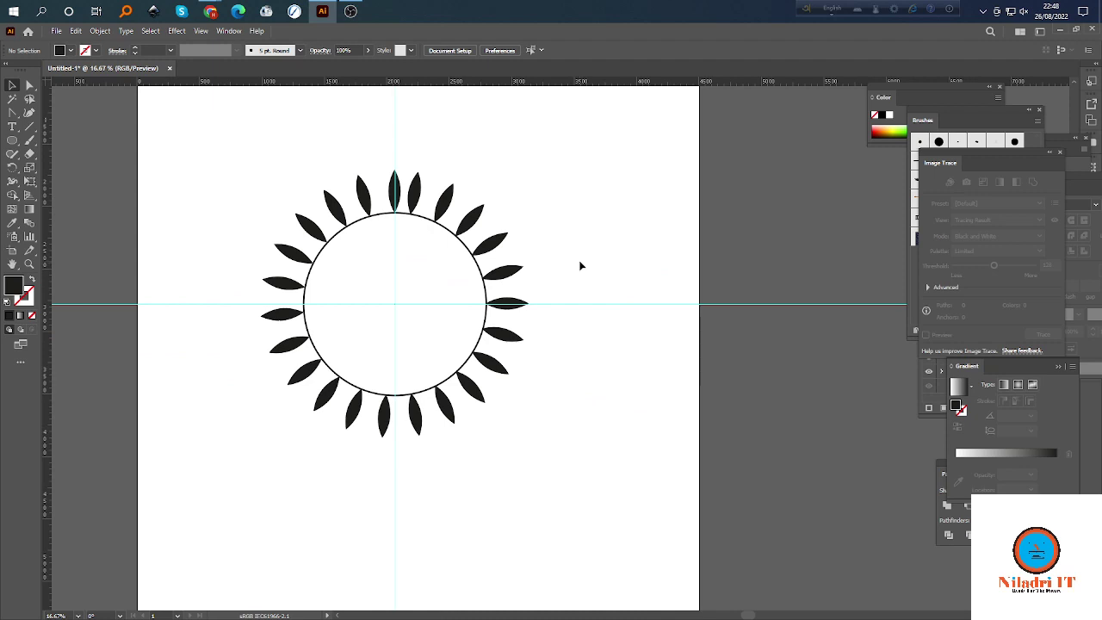
Undo the freehand ring of leaves back to the single original leaf and deselect it.
key(ctrl+z)
key(ctrl+z)
key(ctrl+z)
key(ctrl+z)
key(ctrl+z)
key(ctrl+z)
key(ctrl+z)
key(ctrl+z)
key(ctrl+z)
key(ctrl+z)
key(ctrl+z)
key(ctrl+z)
key(ctrl+z)
key(ctrl+z)
key(ctrl+z)
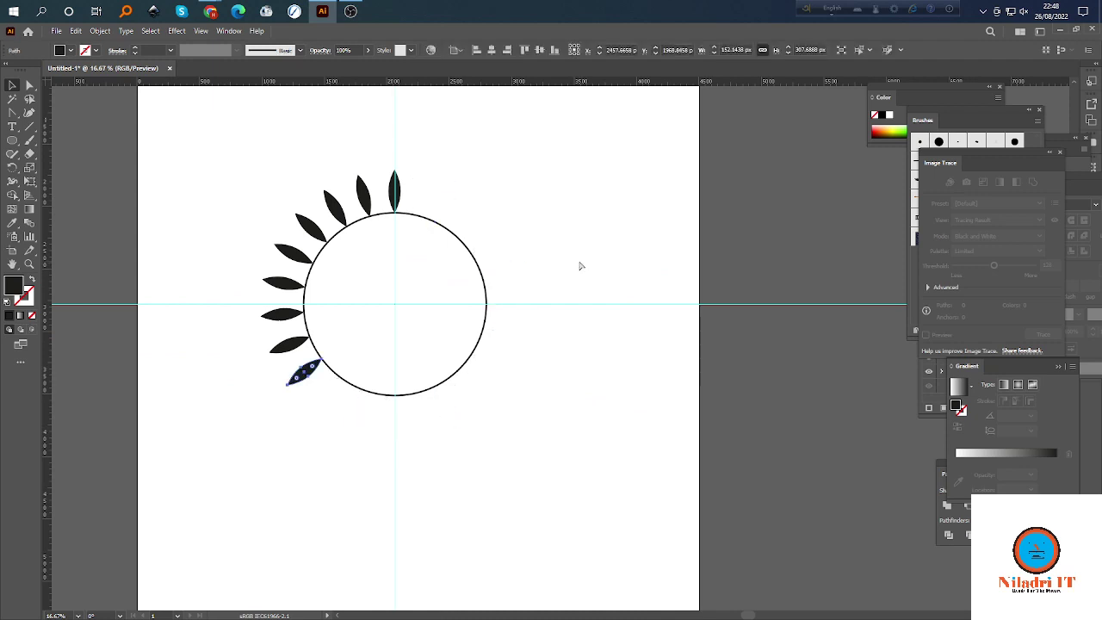
key(ctrl+z)
key(ctrl+z)
key(ctrl+z)
key(ctrl+z)
key(ctrl+z)
key(ctrl+z)
key(ctrl+z)
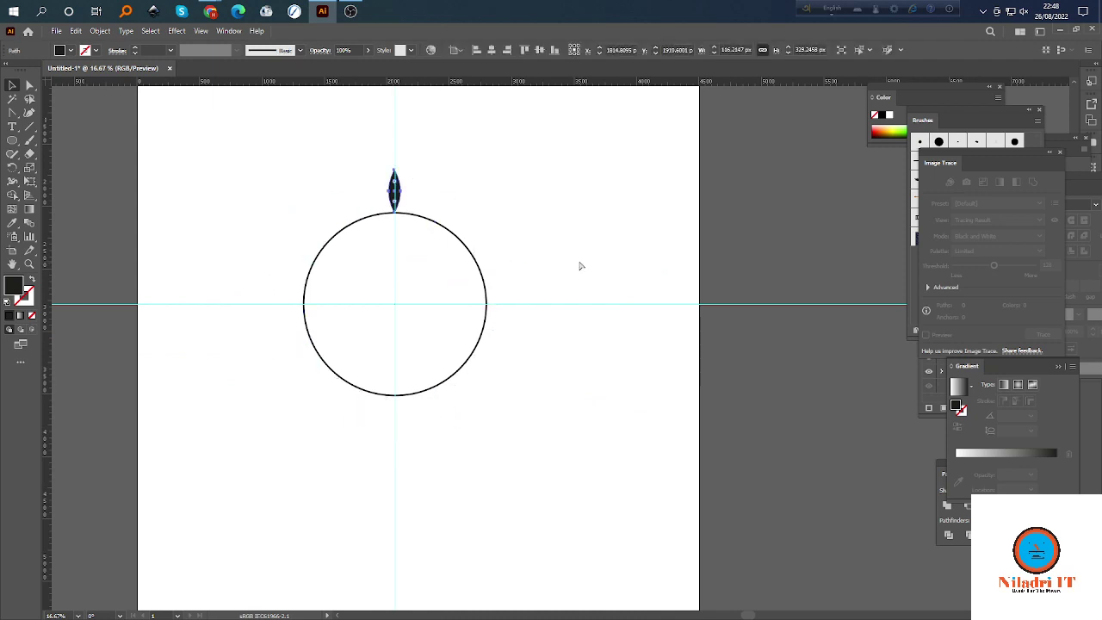
click(570, 293)
scroll(559, 336, down, 1)
scroll(608, 380, left, 1)
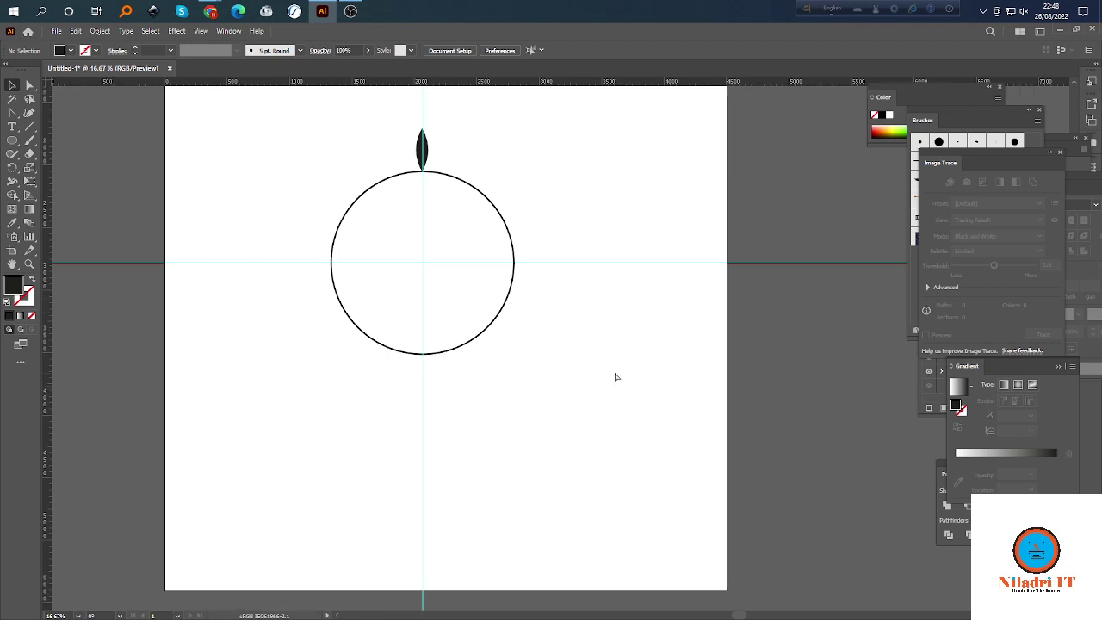
scroll(456, 197, up, 4)
scroll(443, 234, up, 1)
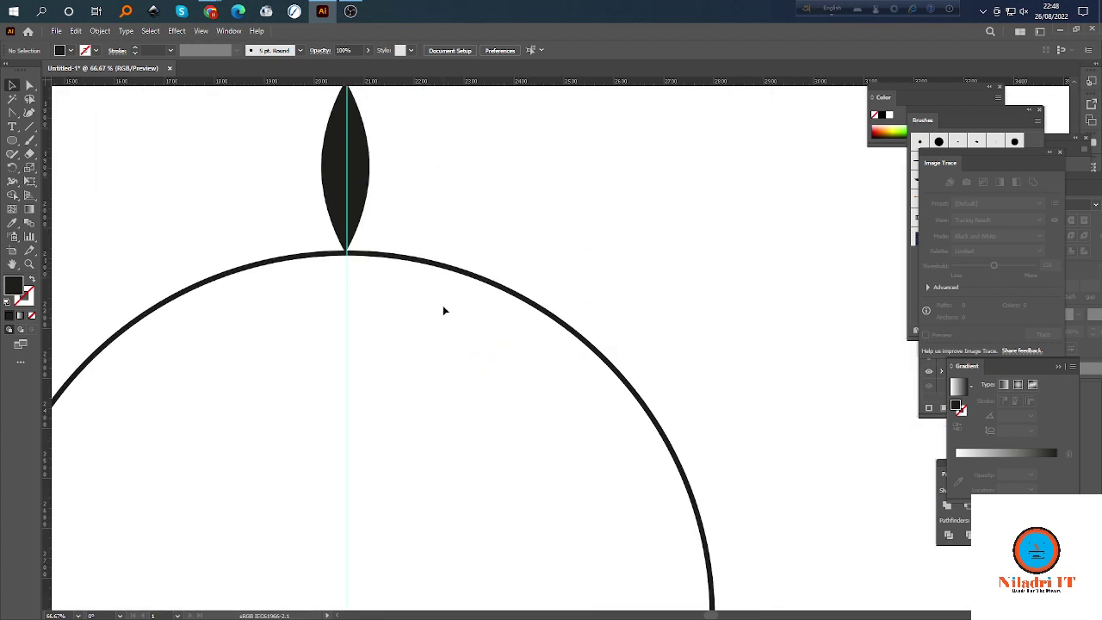
scroll(445, 310, down, 2)
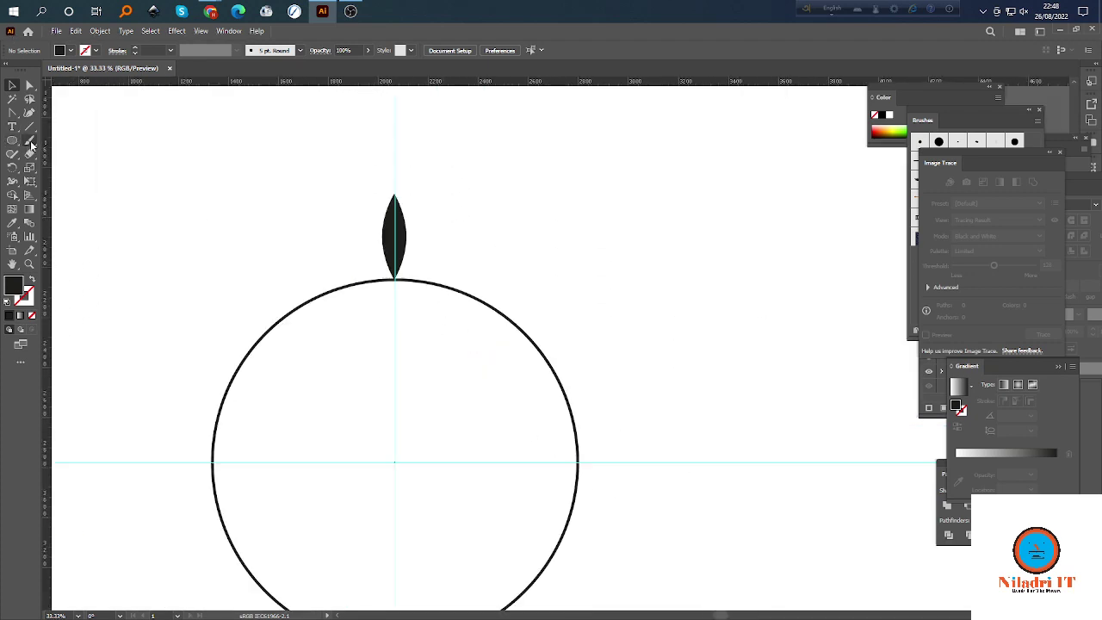
drag(12, 167, 68, 176)
scroll(422, 351, down, 1)
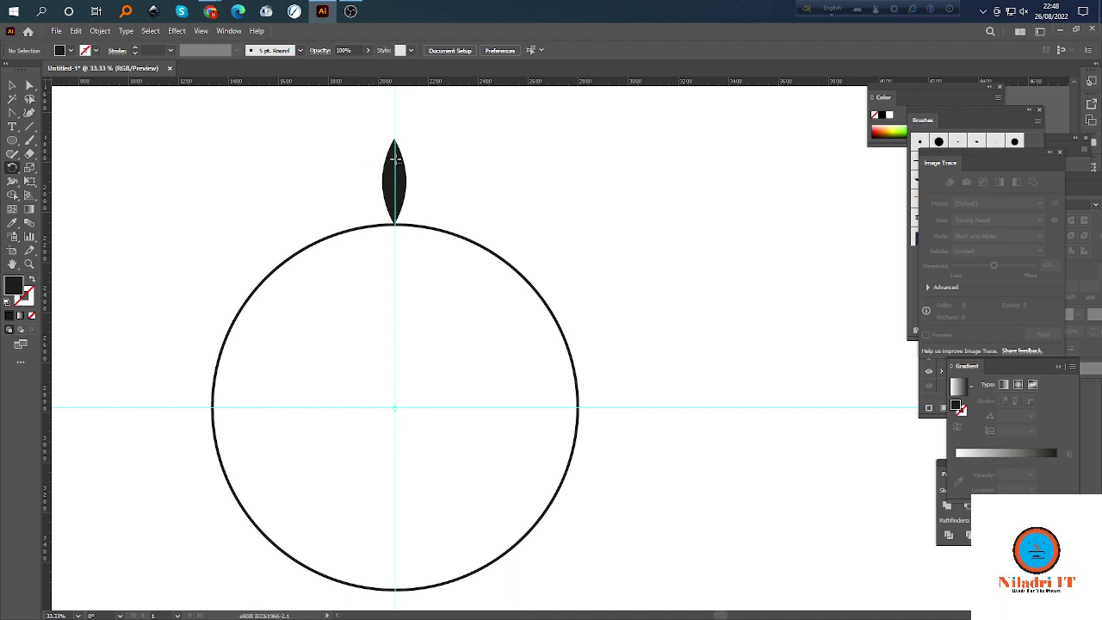
alt+click(345, 175)
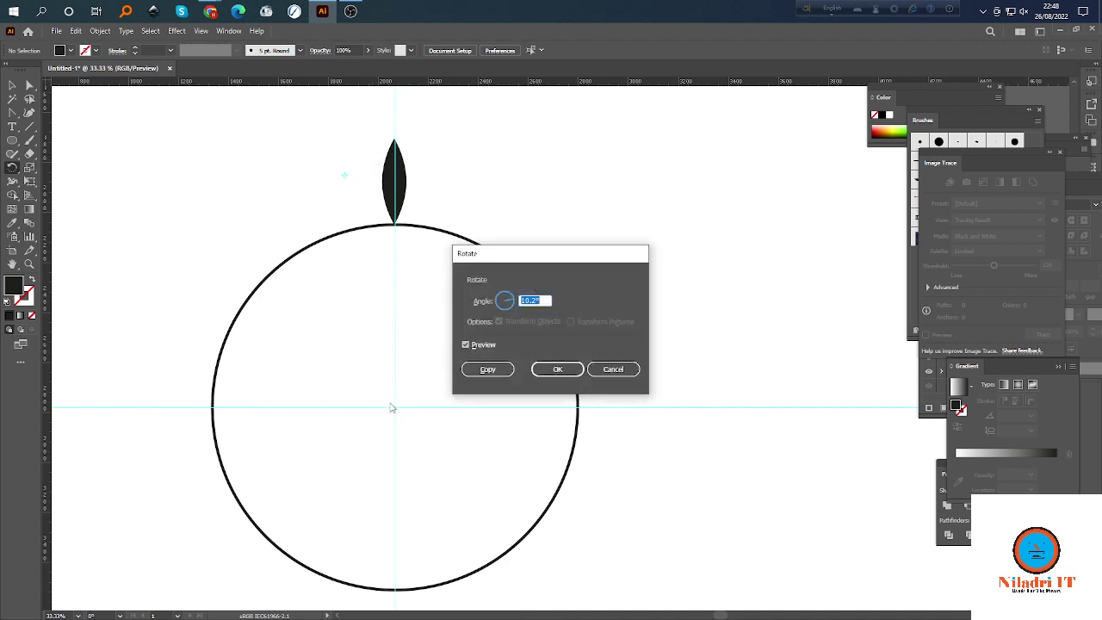
click(613, 370)
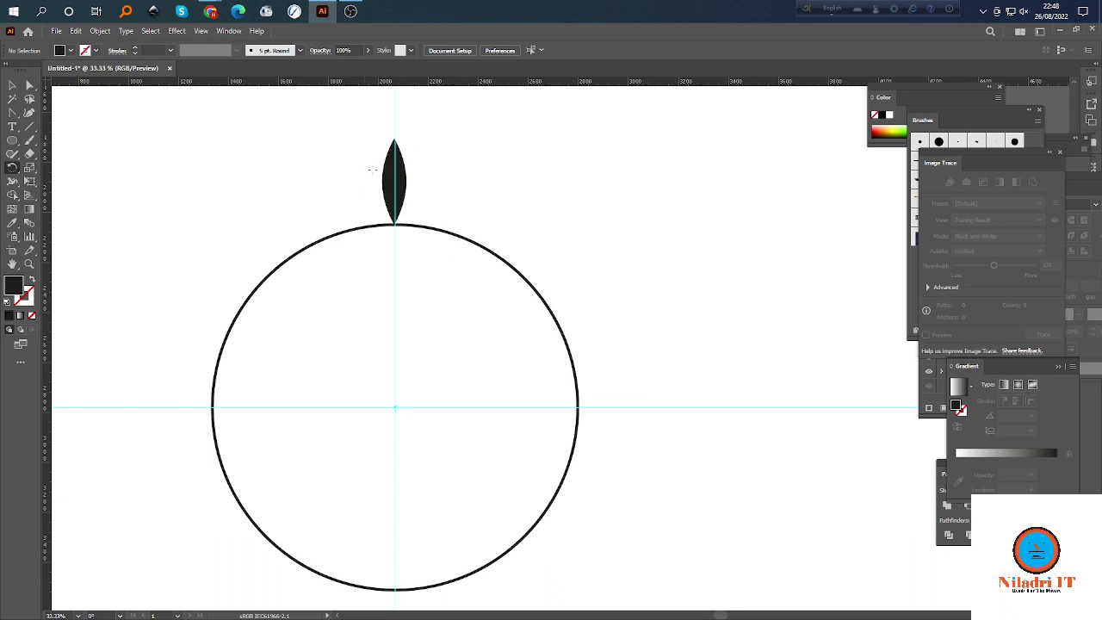
Make a freehand rotated copy of the leaf about the circle's centre, turned slightly counter-clockwise.
click(12, 84)
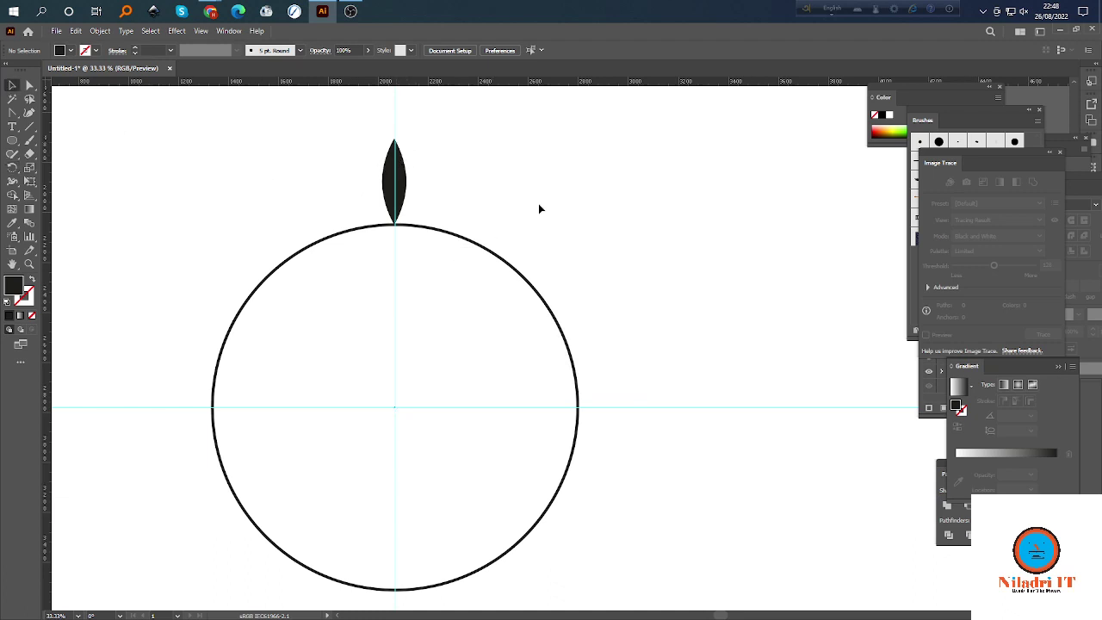
click(403, 186)
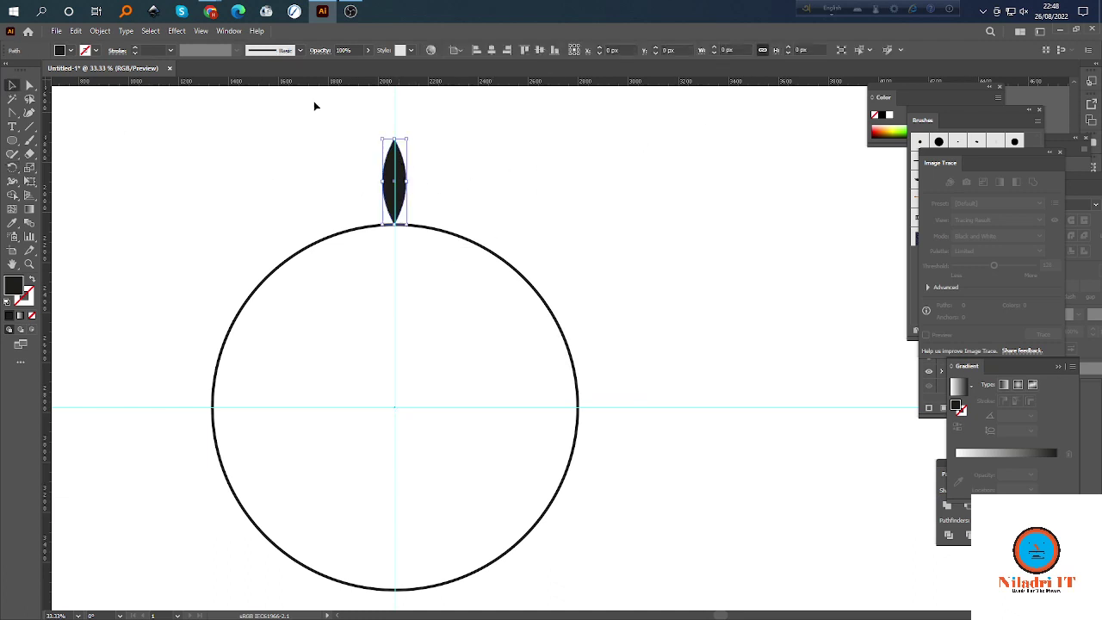
click(14, 171)
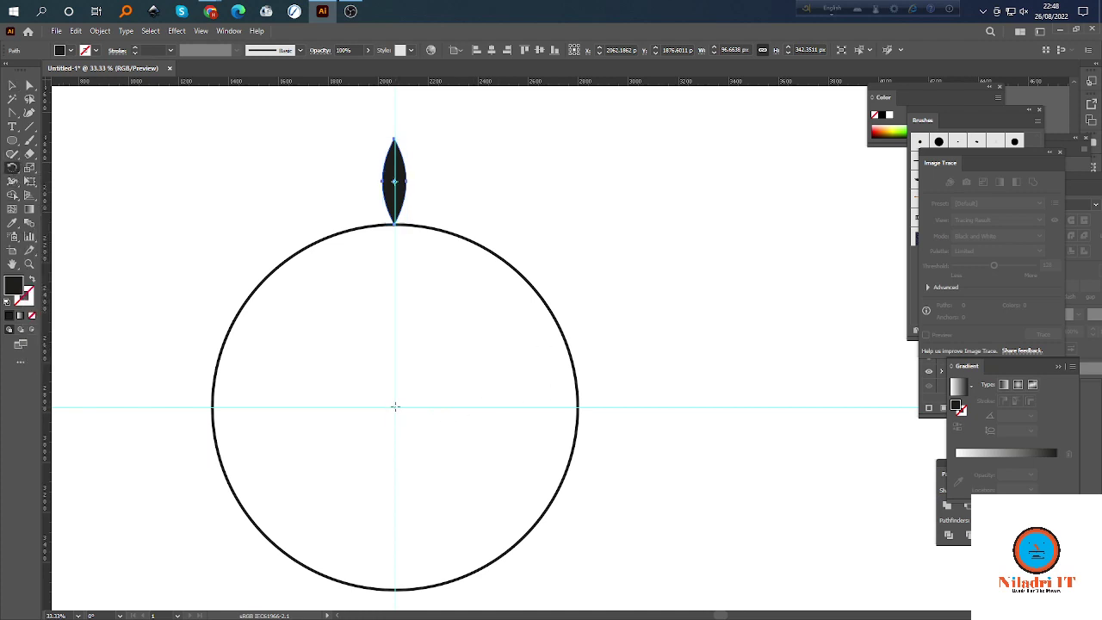
click(395, 406)
drag(389, 165, 335, 188)
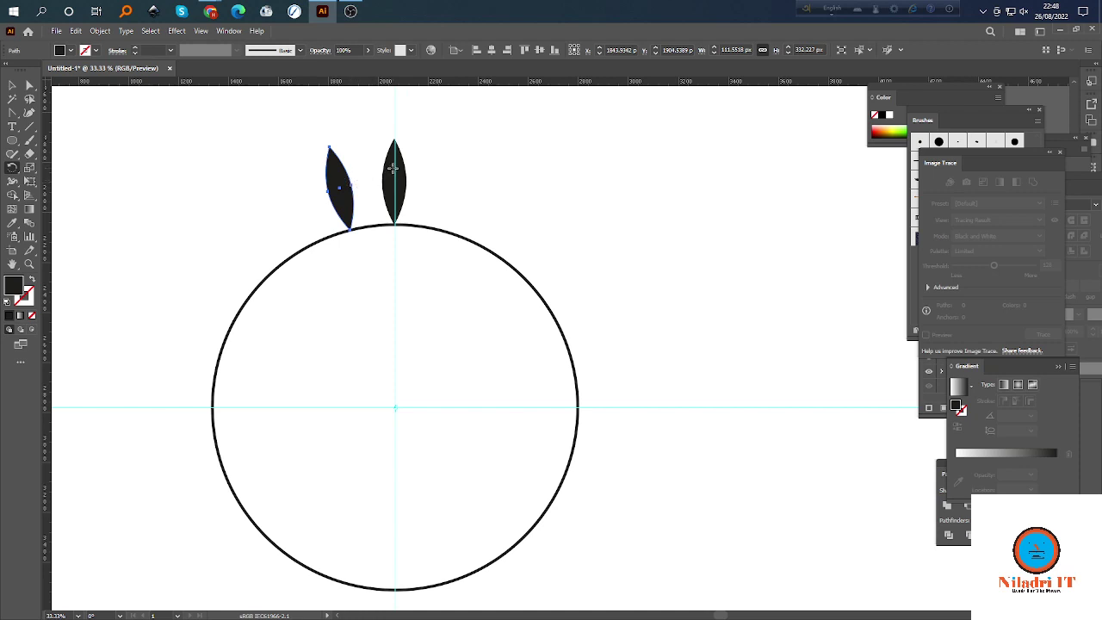
key(v)
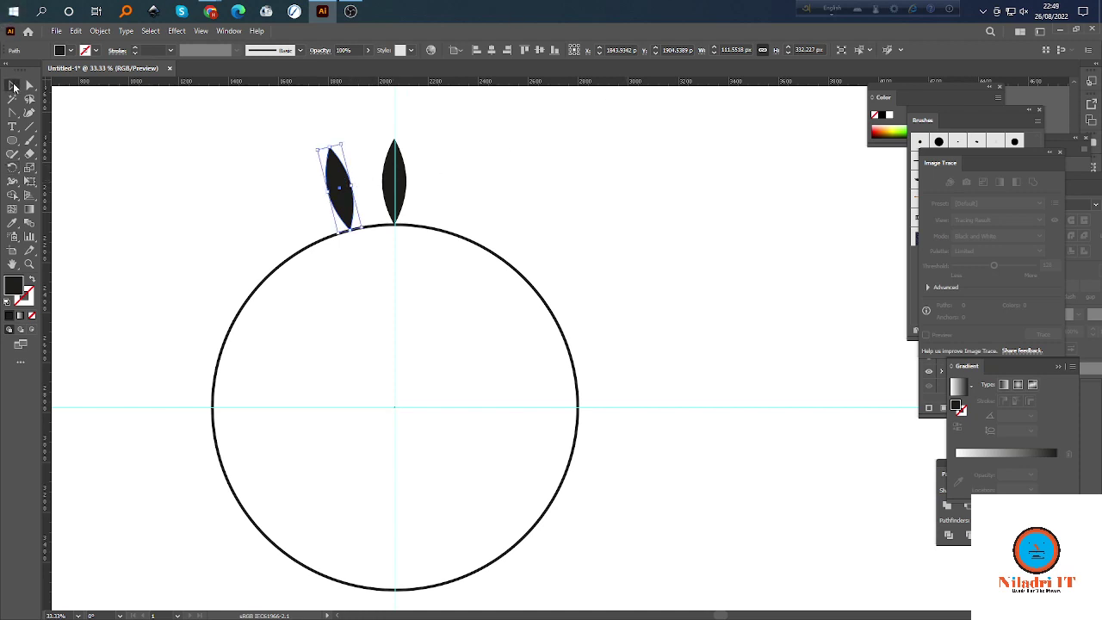
Move the original upright leaf off the top of the circle to the empty artboard area left of the circle and deselect it.
click(496, 175)
scroll(476, 221, down, 1)
scroll(557, 246, left, 1)
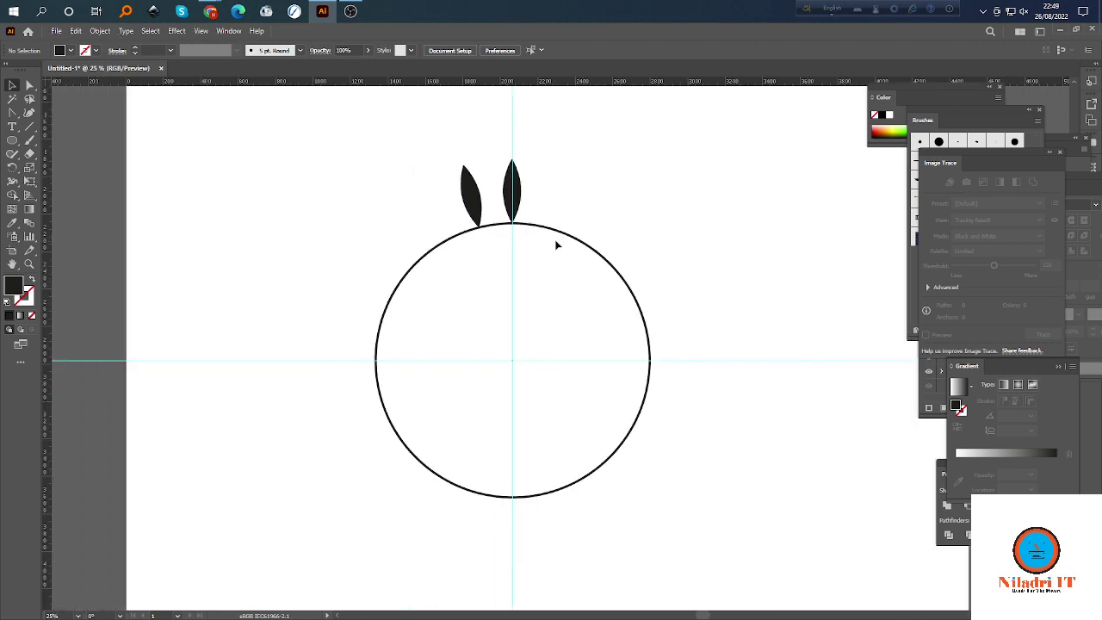
drag(515, 198, 348, 198)
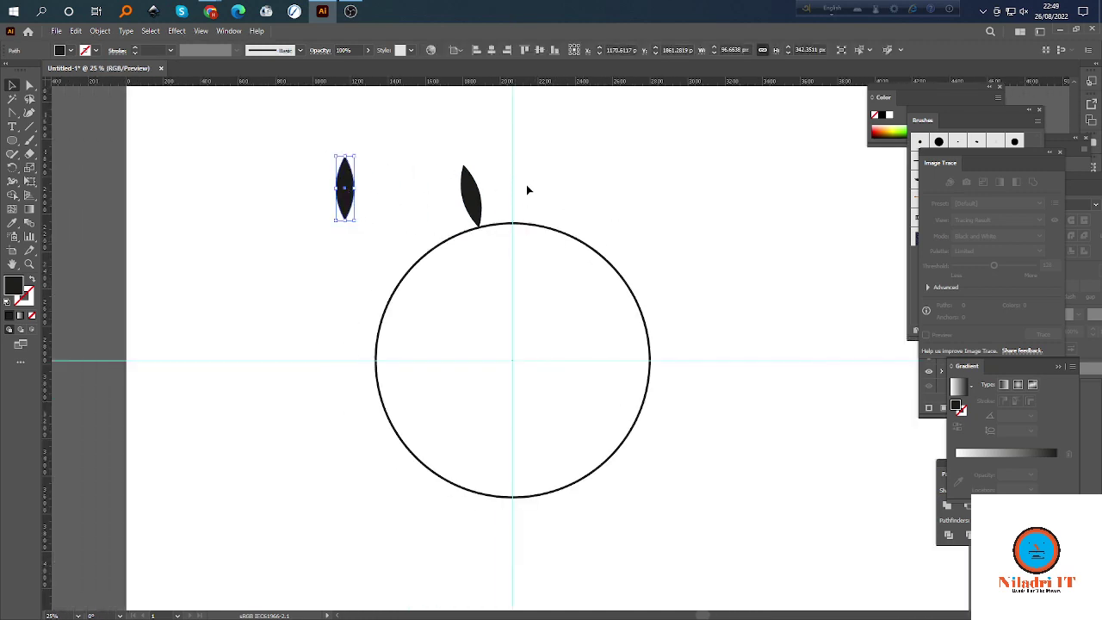
click(310, 195)
scroll(328, 189, up, 3)
scroll(411, 199, up, 1)
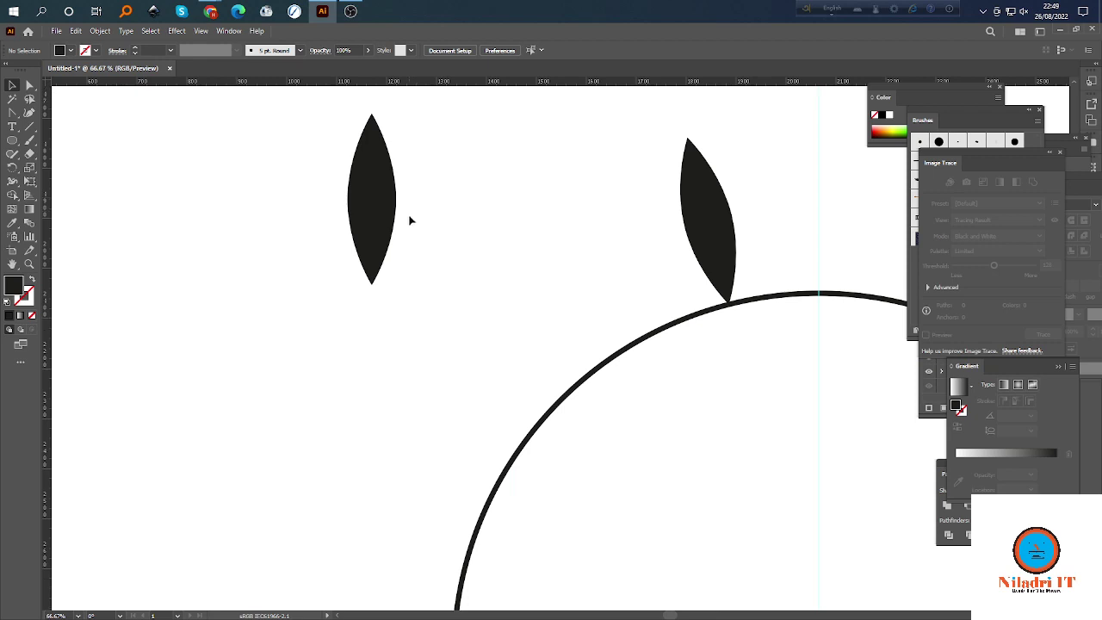
scroll(409, 218, right, 1)
scroll(333, 228, down, 1)
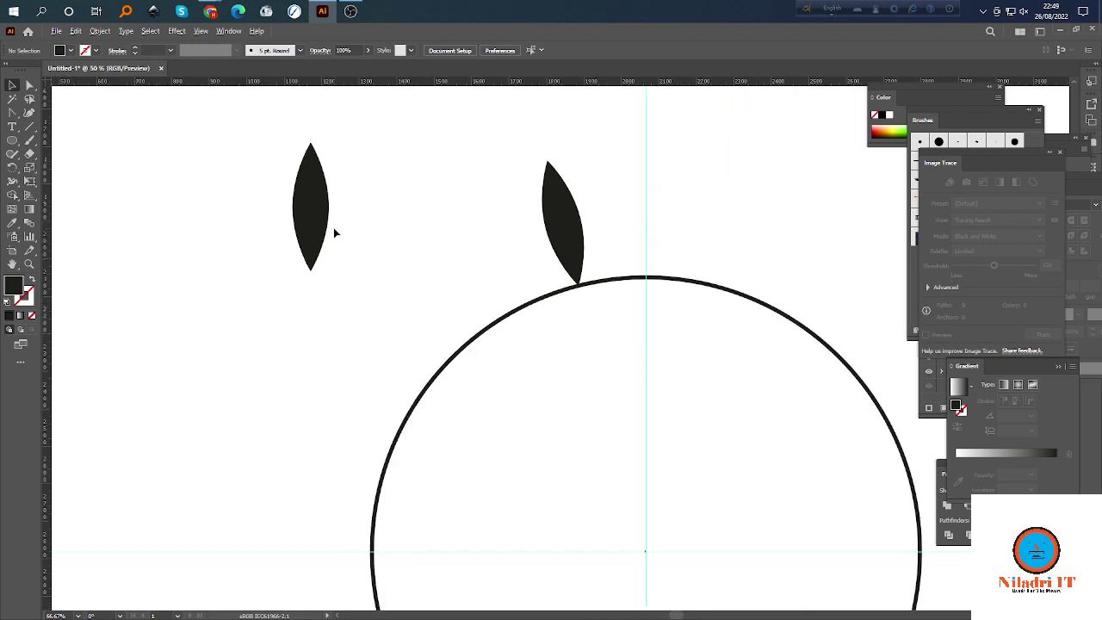
right_click(14, 155)
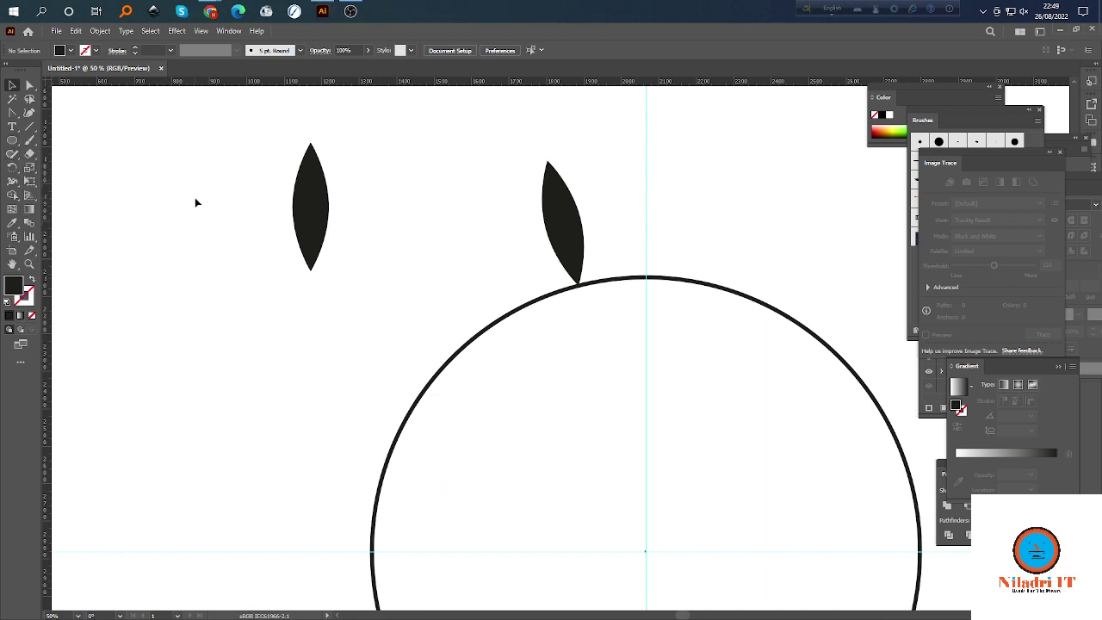
scroll(195, 200, down, 1)
scroll(293, 204, left, 1)
click(323, 198)
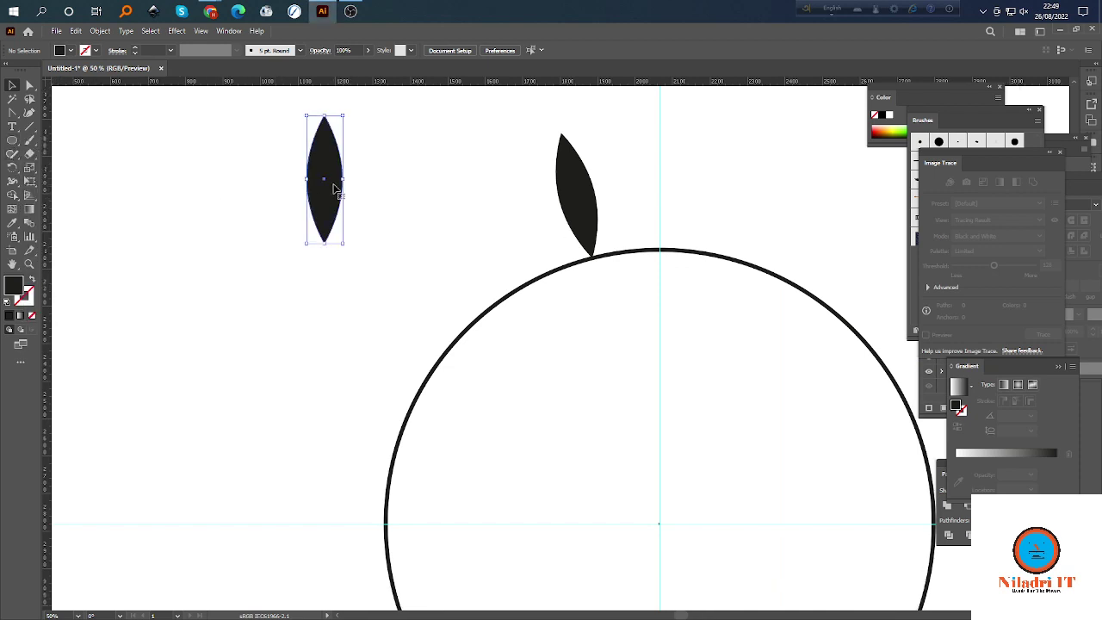
scroll(337, 190, right, 1)
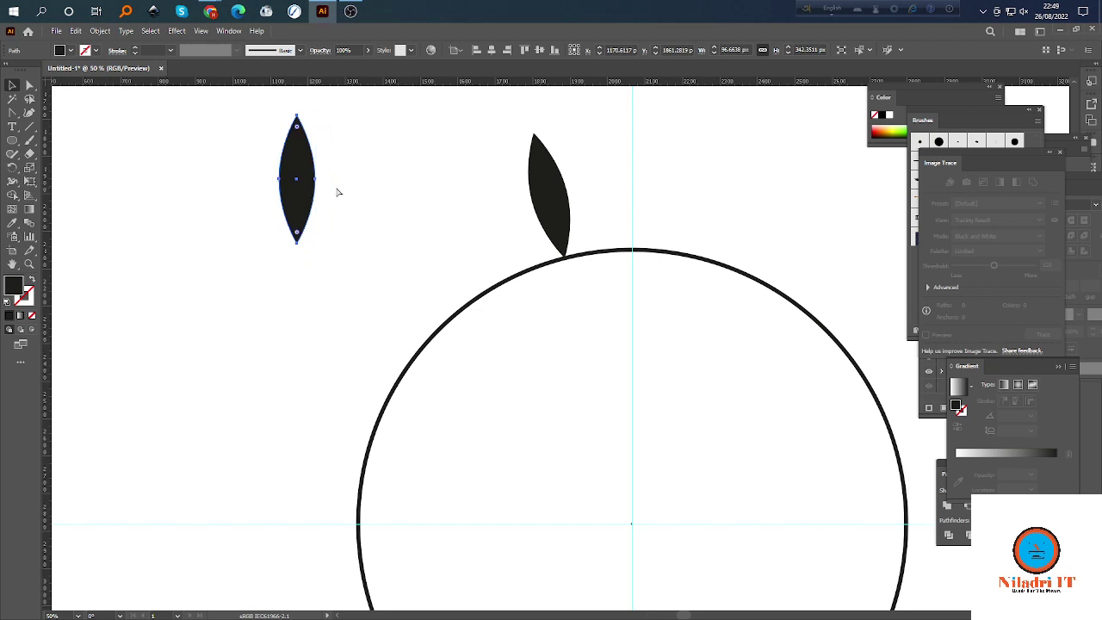
click(13, 170)
scroll(320, 189, up, 2)
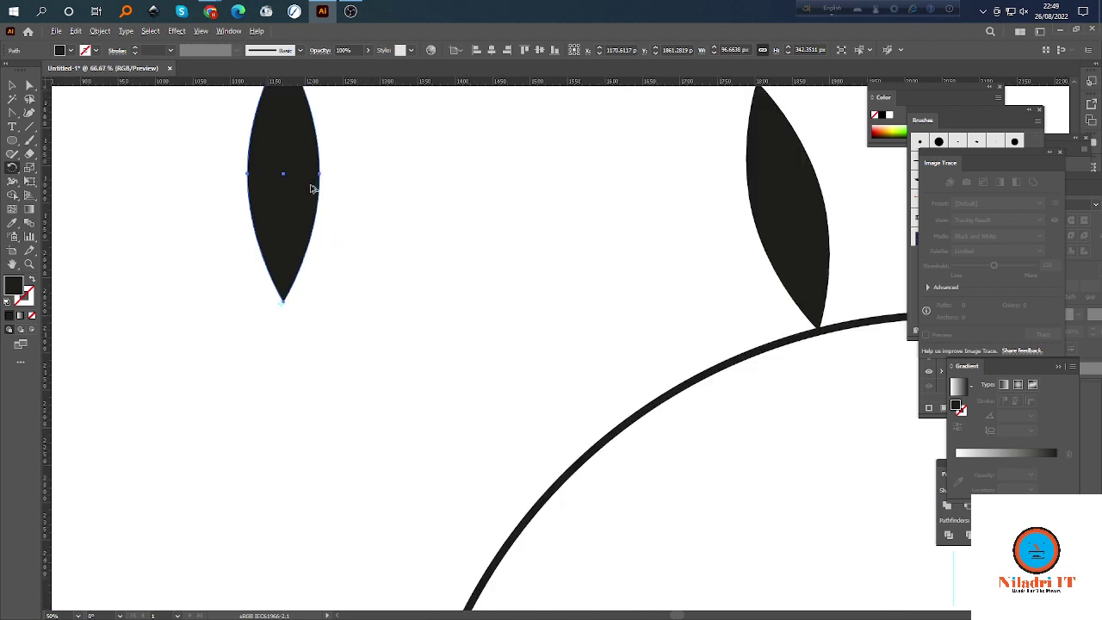
scroll(586, 372, down, 3)
scroll(594, 370, down, 2)
scroll(612, 353, right, 2)
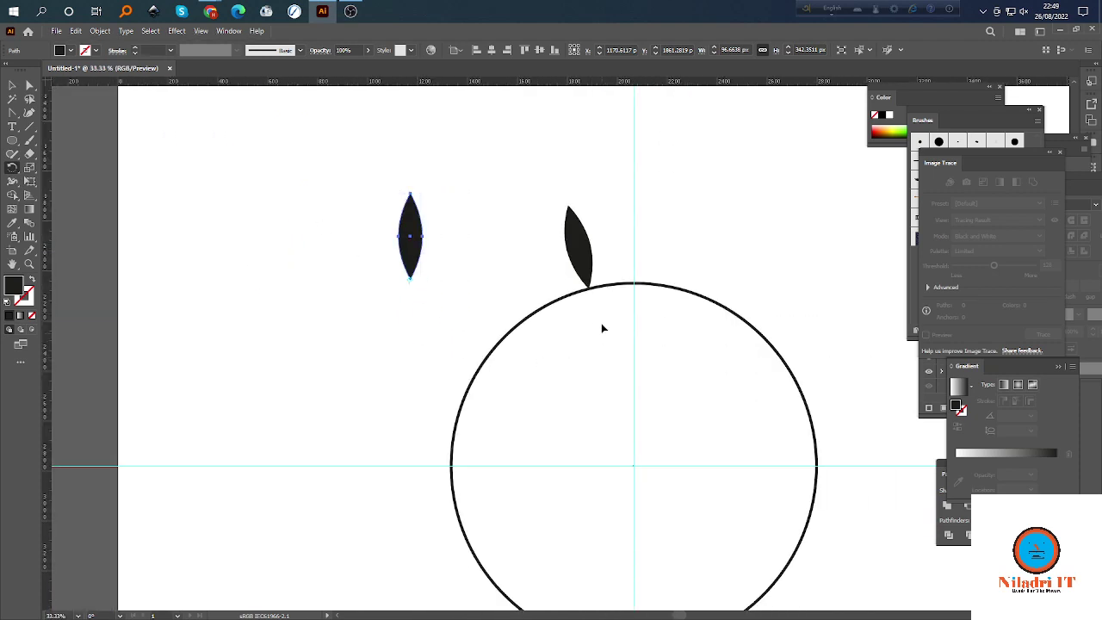
drag(553, 244, 600, 388)
key(ctrl+z)
Move the circle together with its tilted leaf to the right, away from the upright leaf, and deselect them.
click(12, 84)
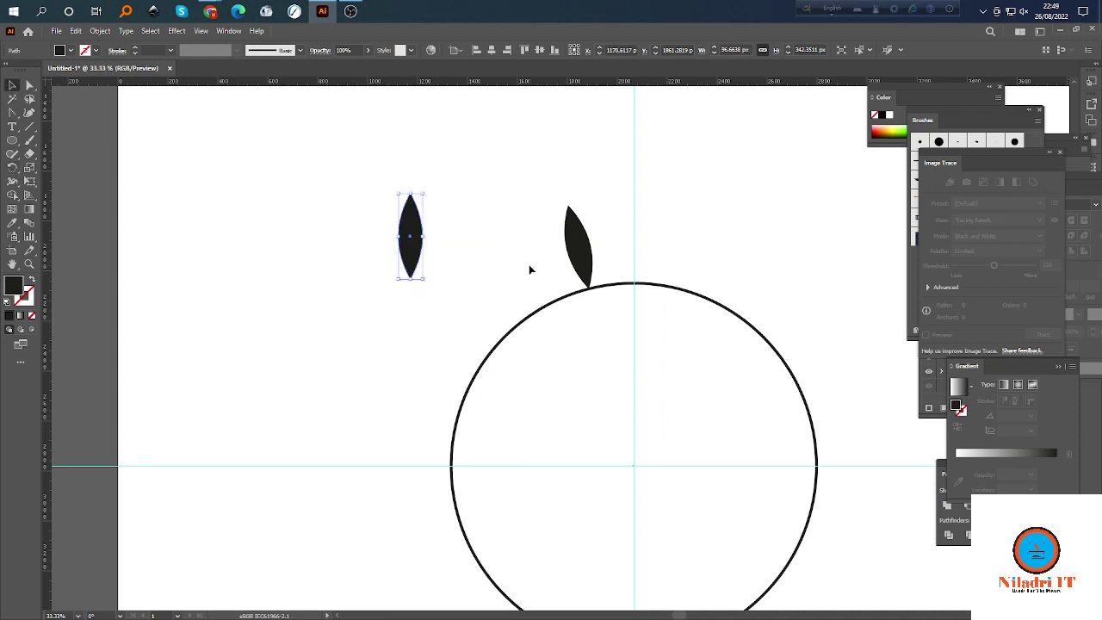
drag(529, 264, 741, 294)
click(482, 229)
Make a freehand rotated copy of the upright leaf about its own bottom tip, turned counter-clockwise so the two leaves overlap at the base.
click(415, 234)
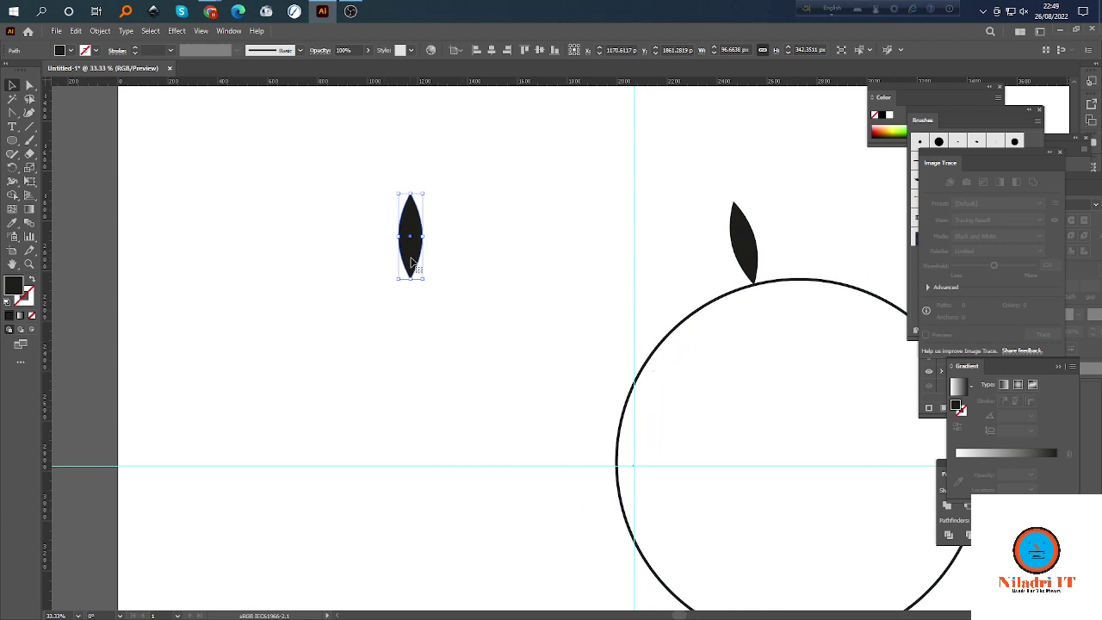
scroll(418, 252, up, 1)
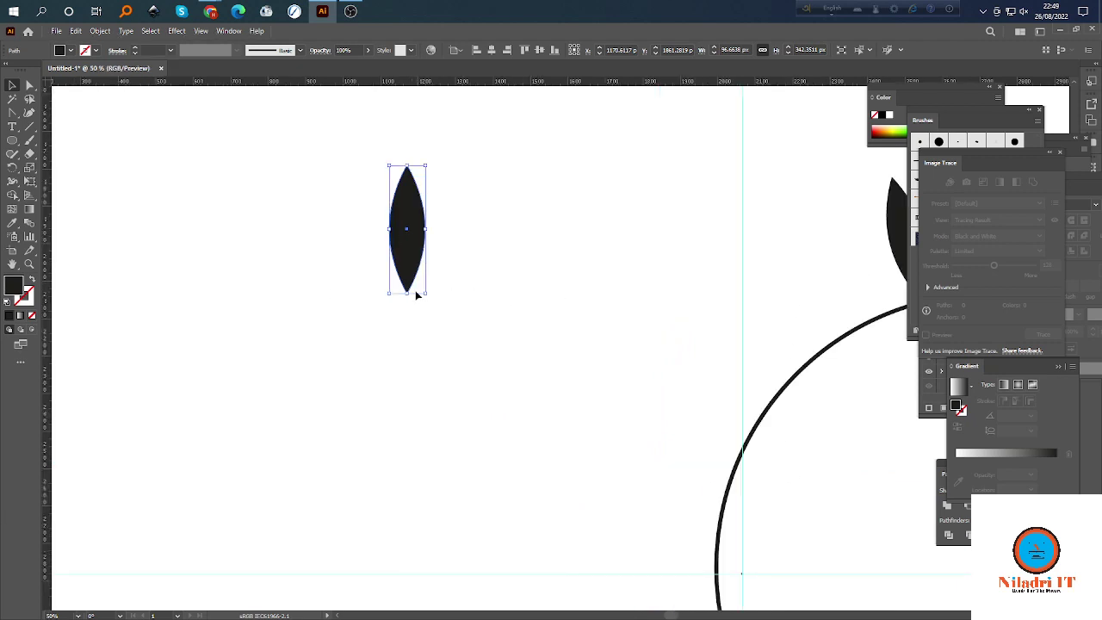
click(551, 260)
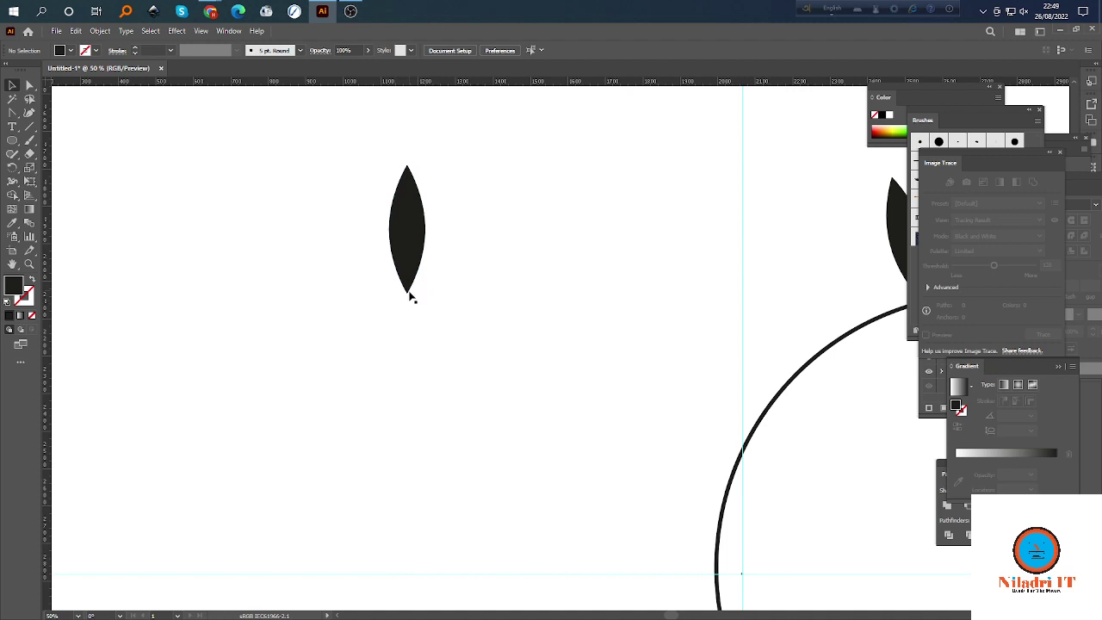
click(415, 245)
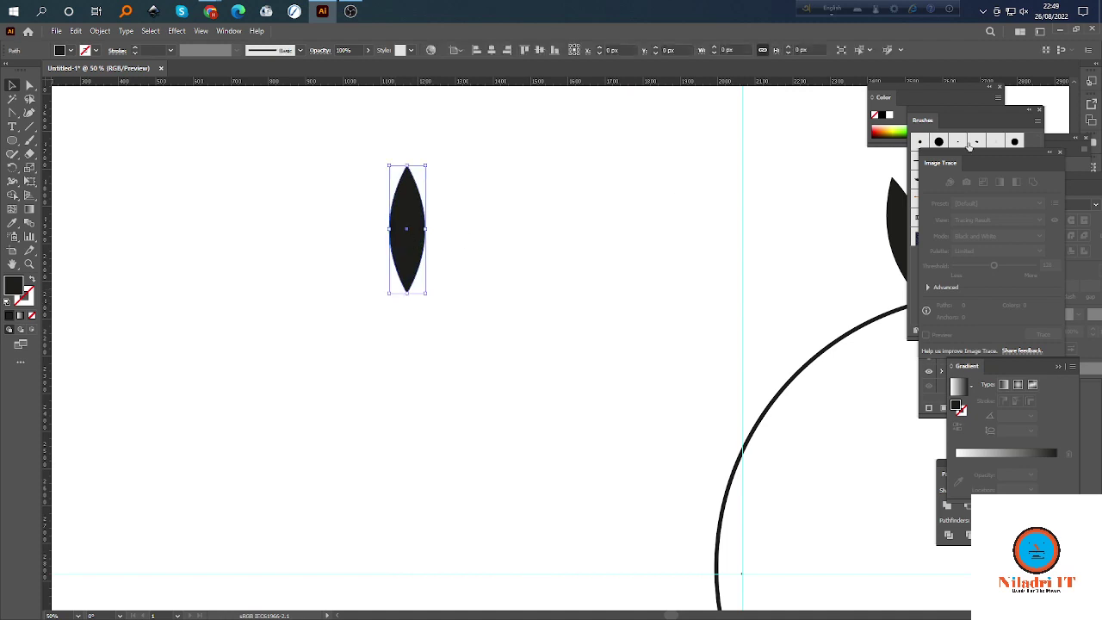
click(13, 169)
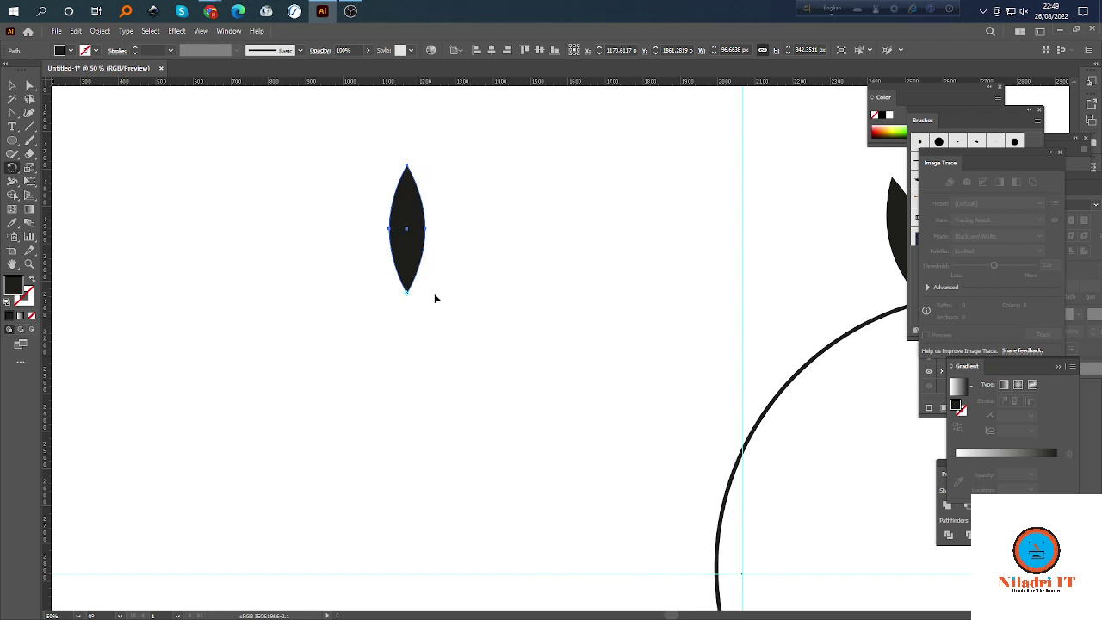
alt+scroll(411, 293, up, 3)
alt+scroll(405, 311, up, 3)
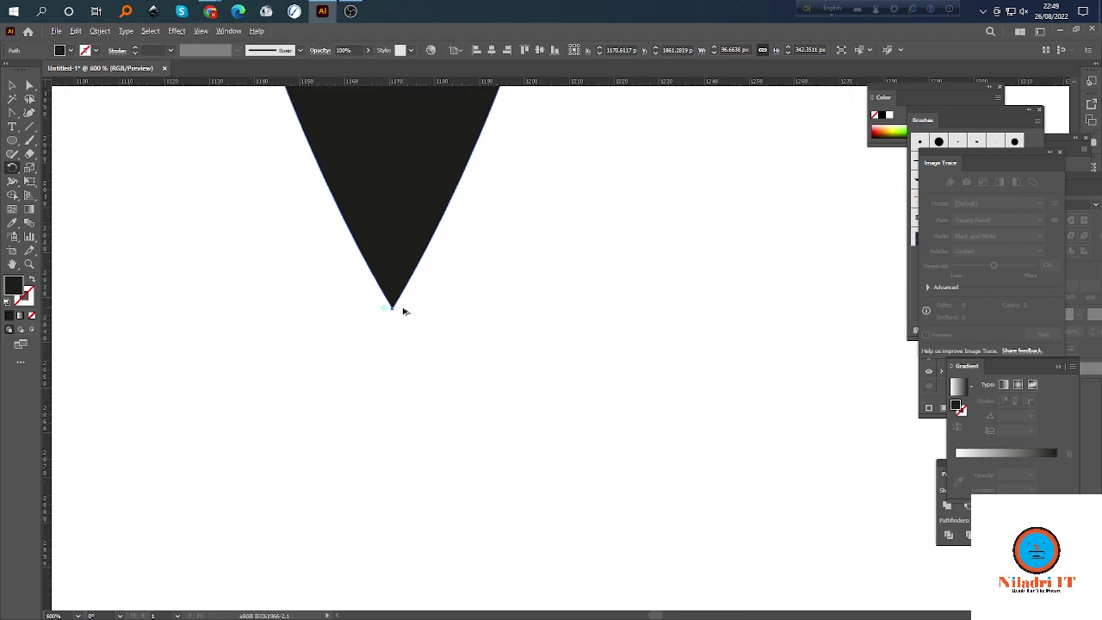
drag(385, 310, 385, 310)
alt+scroll(422, 328, down, 6)
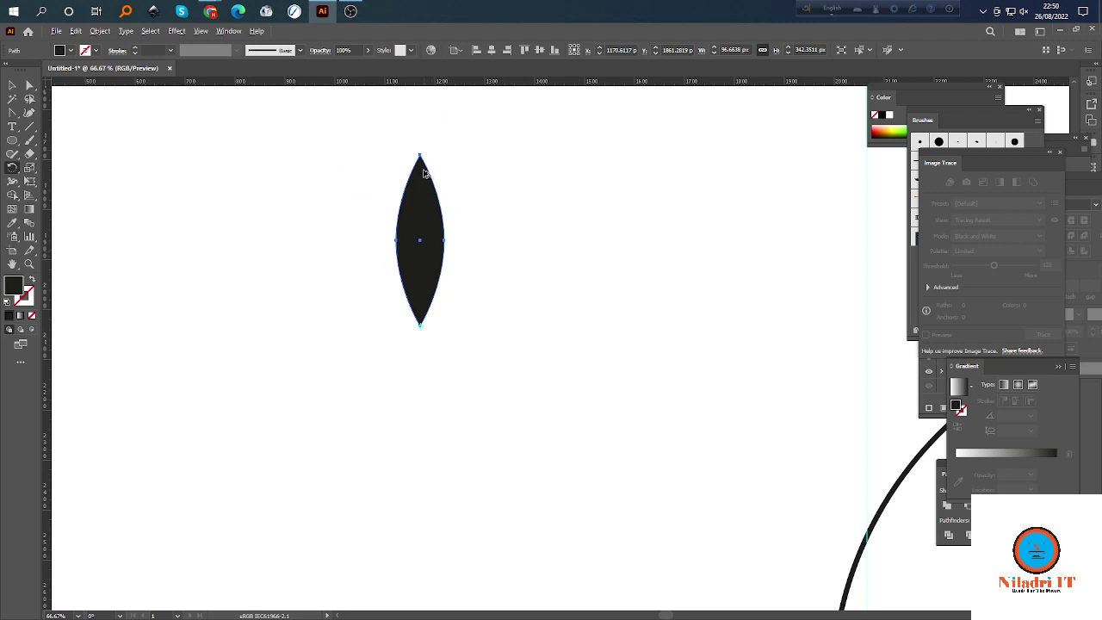
drag(422, 173, 349, 195)
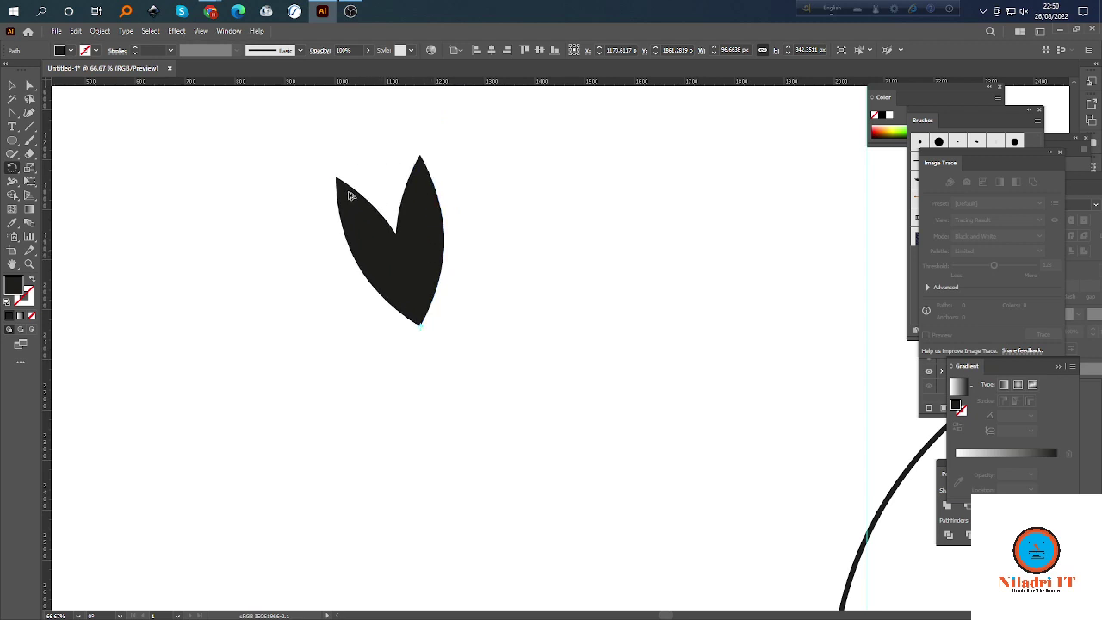
drag(348, 195, 348, 195)
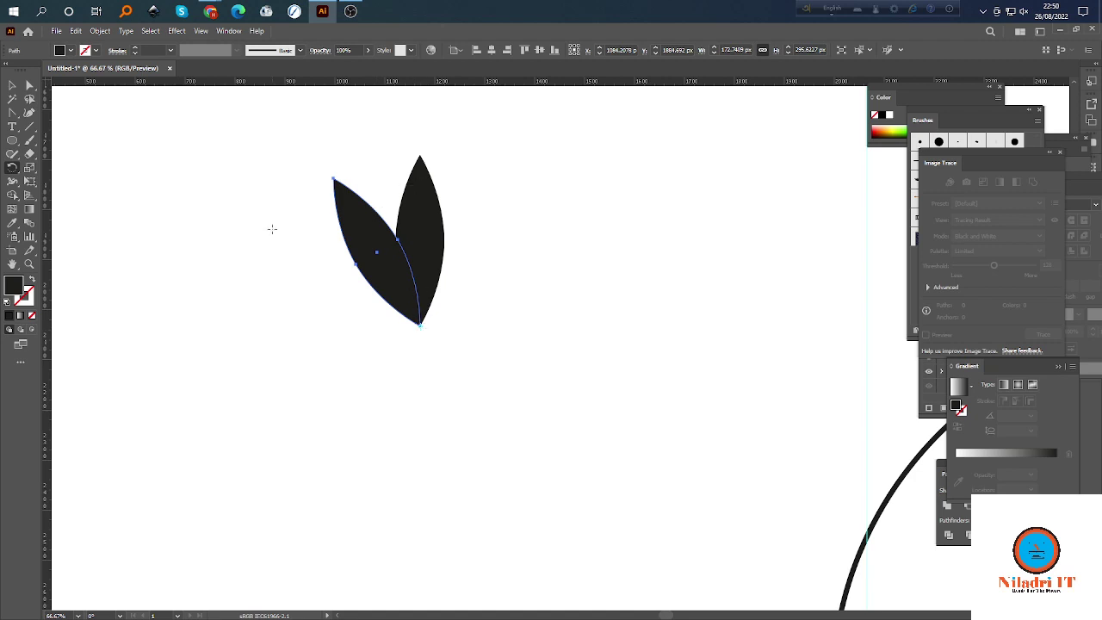
Repeat the rotated leaf copy around the bottom tip past a full turn to form a flower.
key(v)
key(ctrl+d)
key(ctrl+d)
key(ctrl+d)
key(ctrl+d)
key(ctrl+d)
key(ctrl+d)
key(ctrl+d)
key(ctrl+d)
key(ctrl+d)
key(ctrl+d)
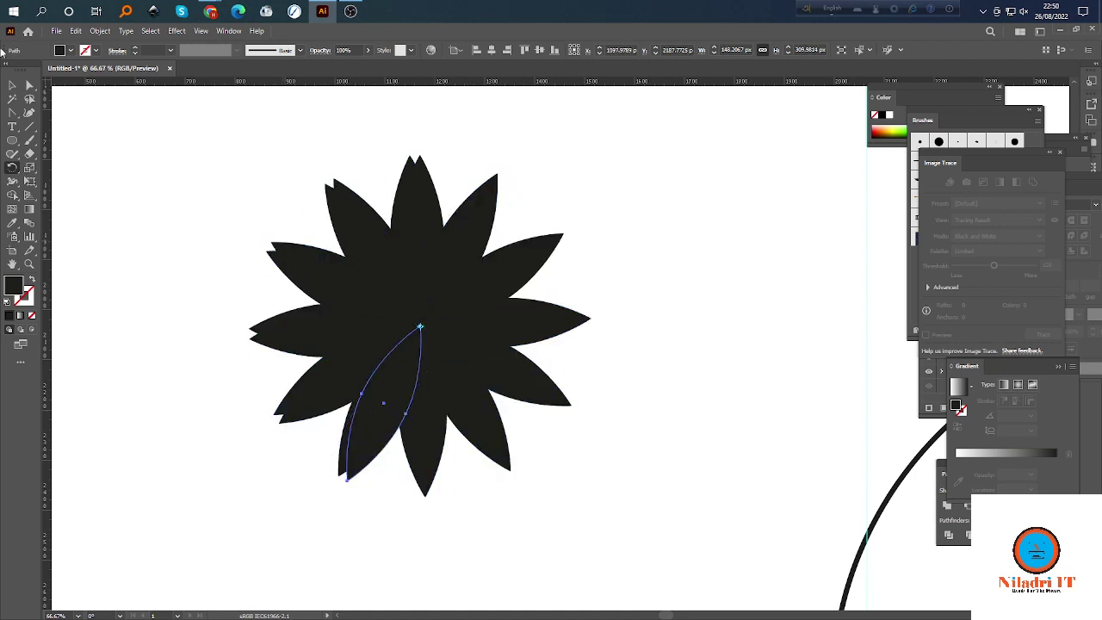
Deselect the last leaf and examine the petal tips and spacing of the flower next to the circle.
click(652, 201)
scroll(586, 320, down, 3)
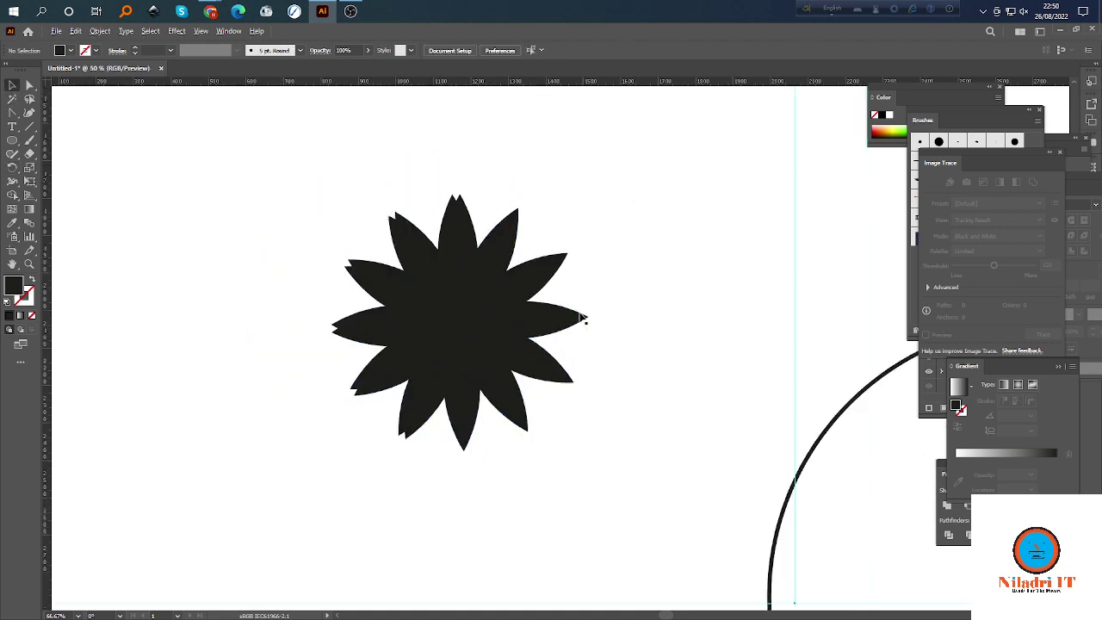
scroll(586, 320, up, 5)
scroll(562, 335, down, 3)
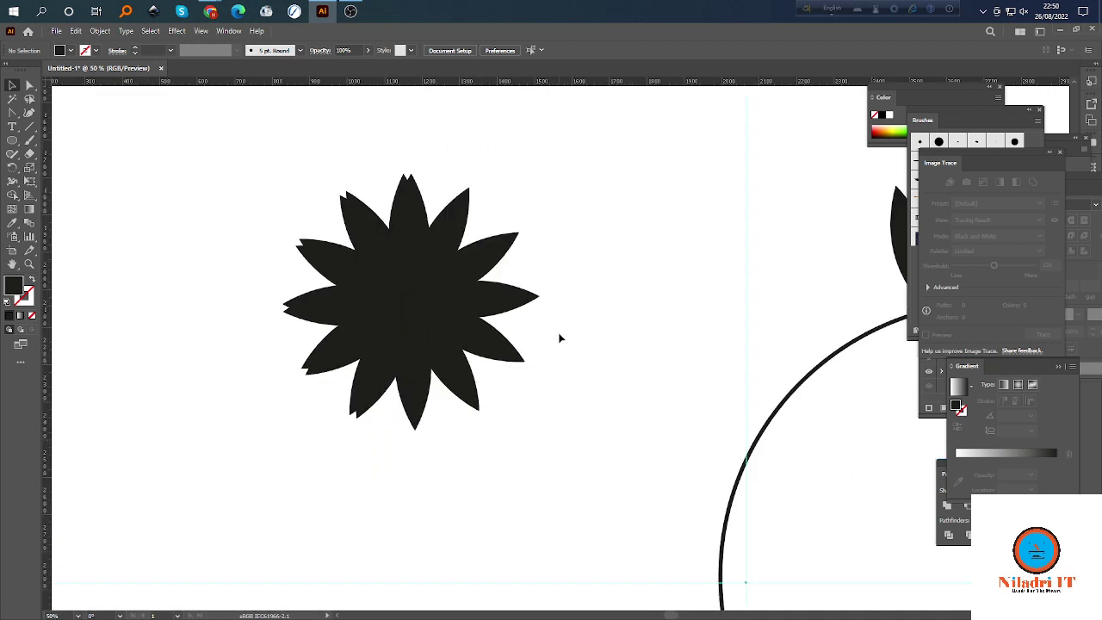
scroll(564, 349, down, 3)
scroll(566, 352, right, 2)
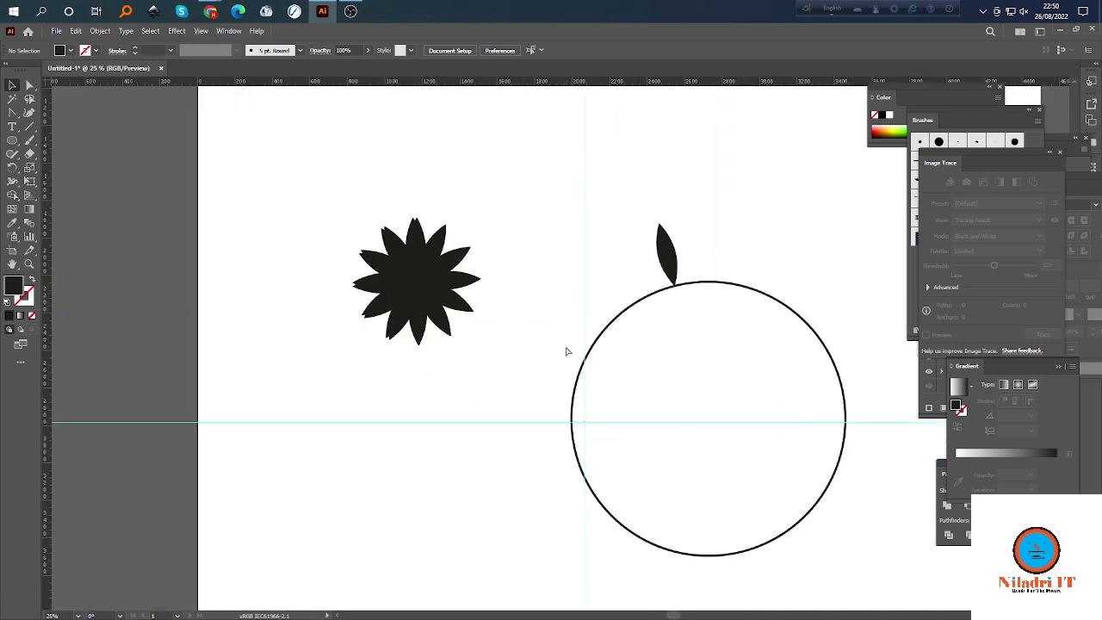
scroll(516, 319, down, 1)
scroll(430, 284, up, 1)
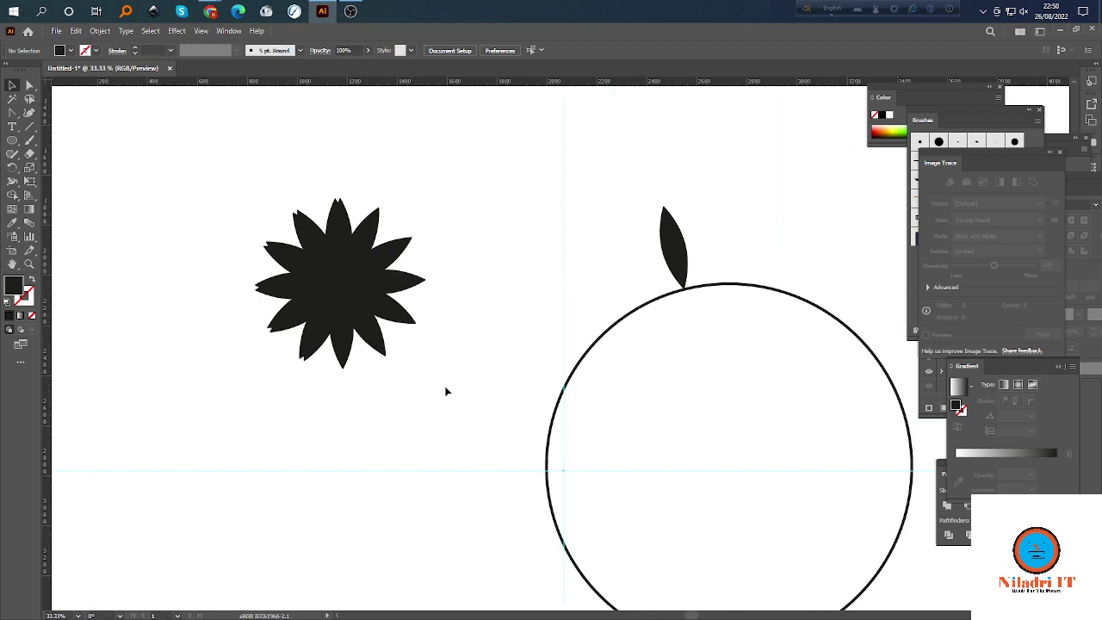
Examine the solid centre and the doubled petal tips of the finished flower up close.
scroll(445, 389, down, 2)
scroll(475, 381, down, 3)
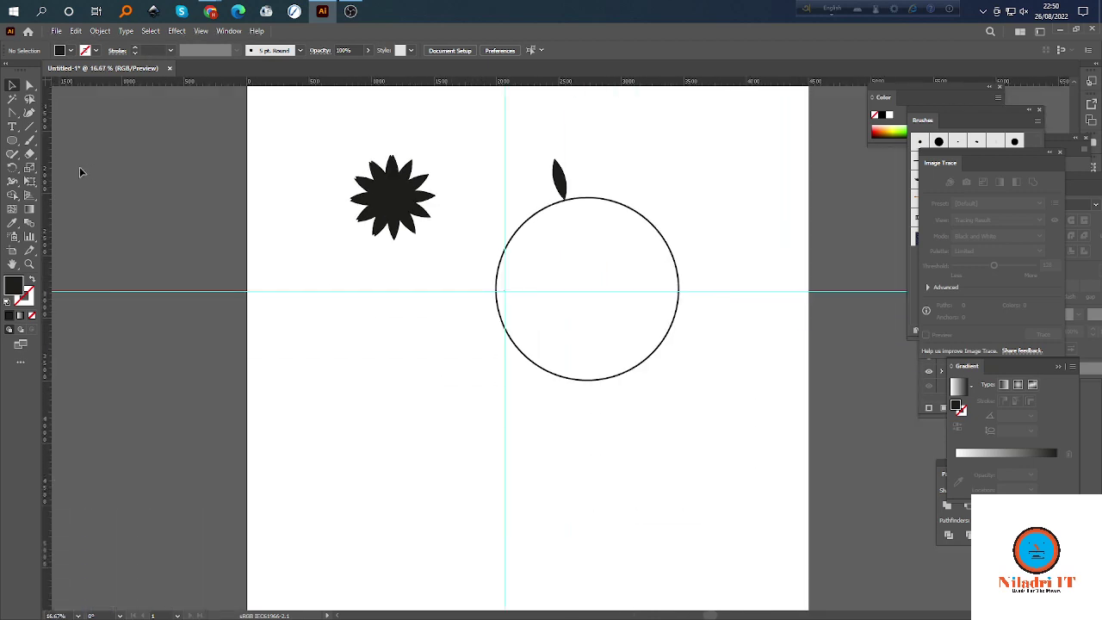
scroll(401, 190, up, 5)
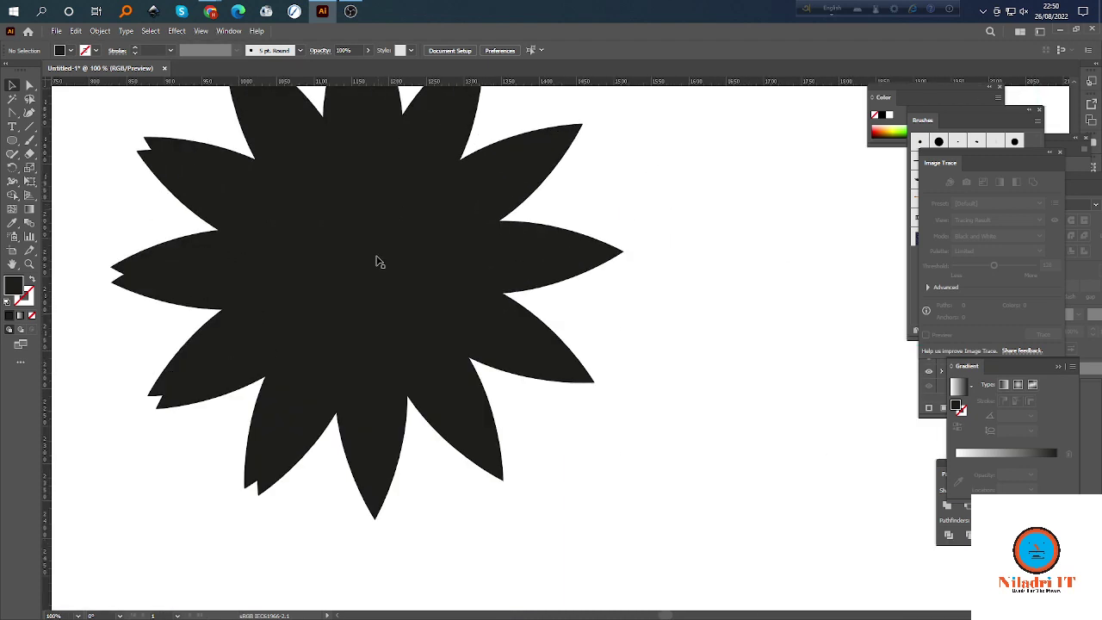
scroll(379, 260, up, 2)
scroll(356, 240, down, 1)
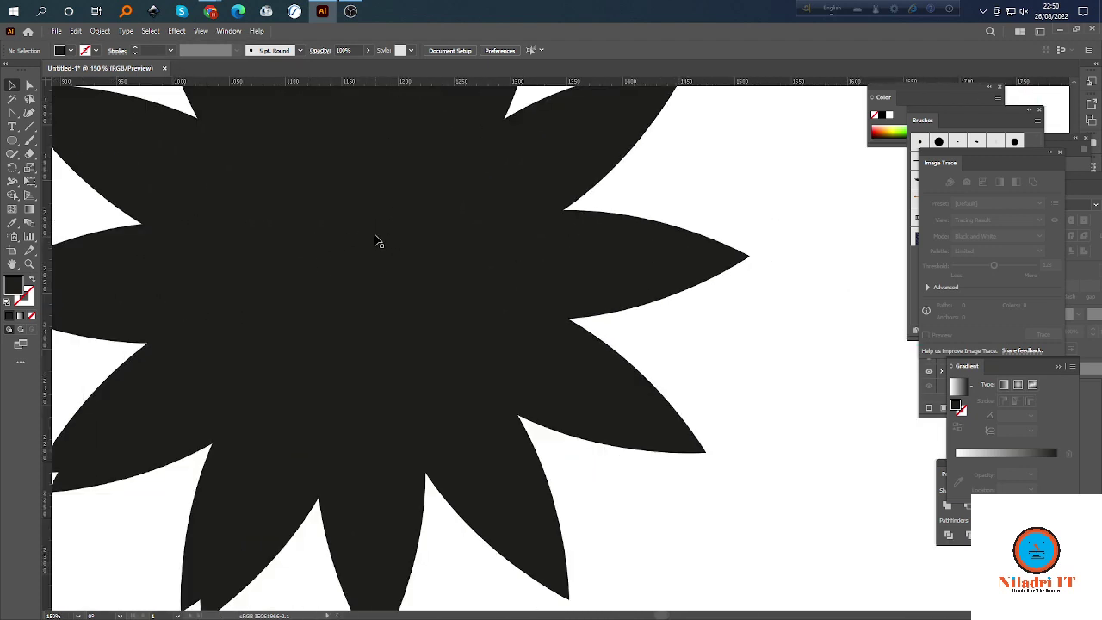
scroll(485, 253, down, 2)
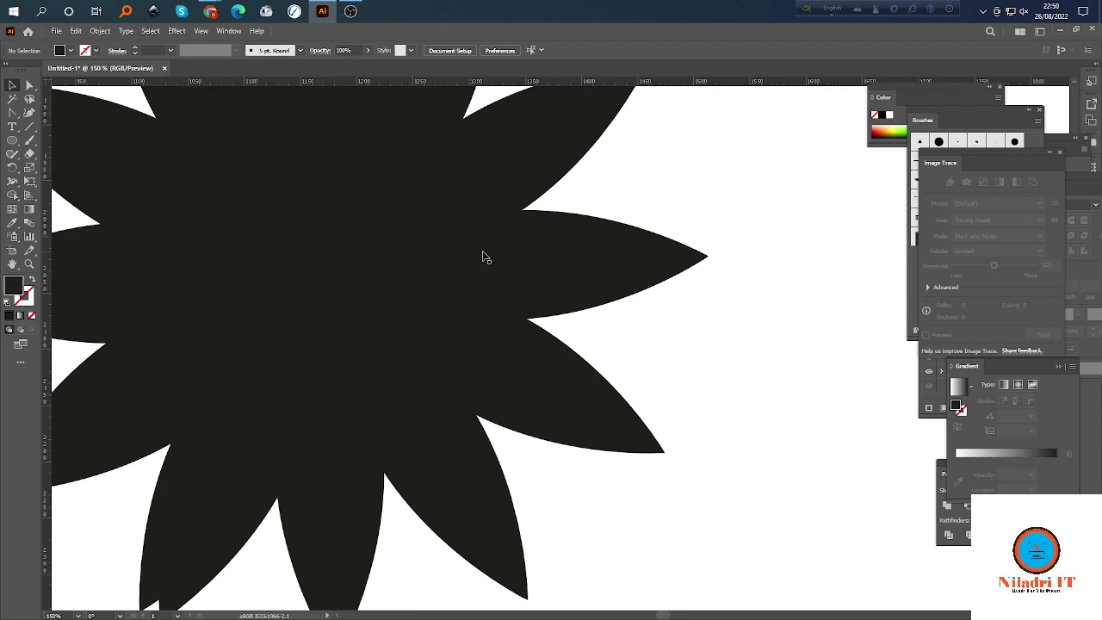
scroll(406, 291, down, 2)
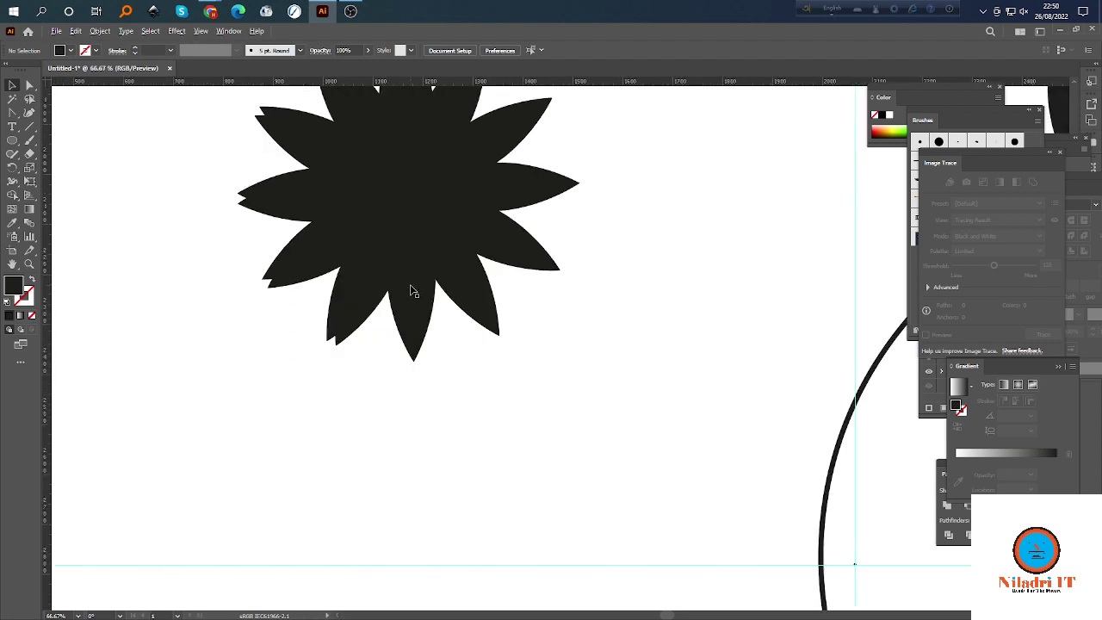
scroll(414, 289, down, 1)
scroll(423, 246, down, 1)
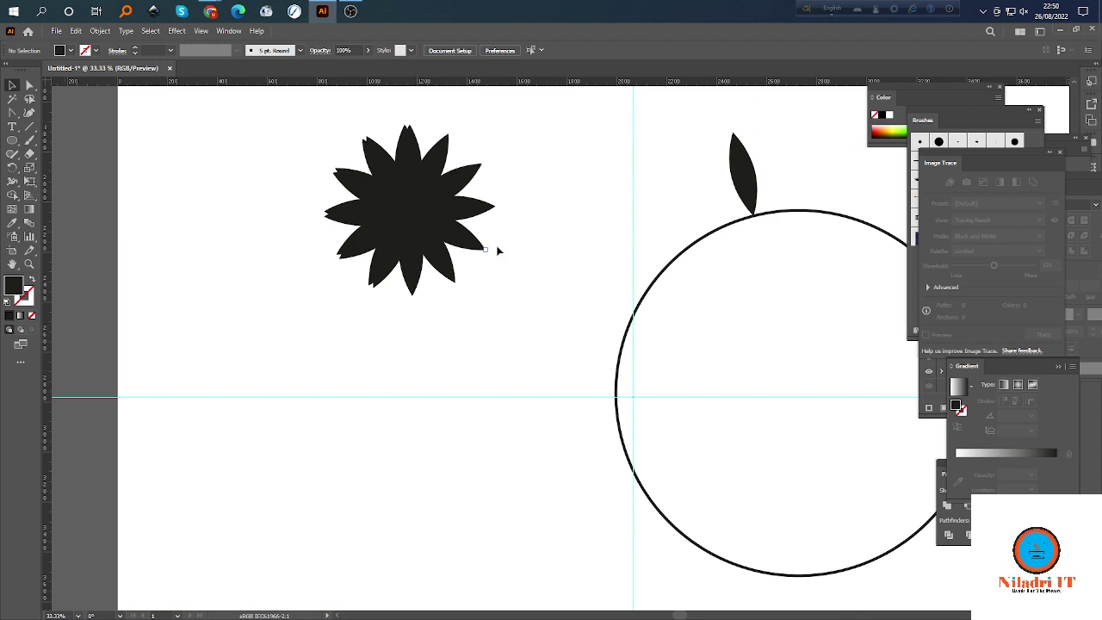
Place a copy of the circle's tilted leaf below the flower, then replace it with an upright leaf pulled from the flower's top.
drag(758, 195, 392, 454)
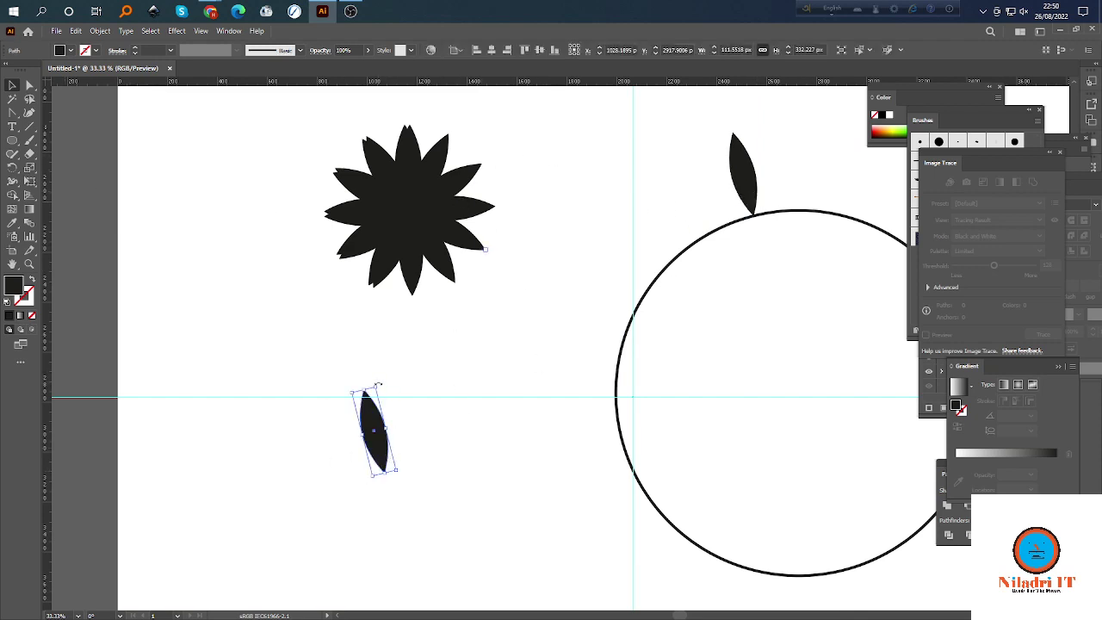
mouse_move(378, 384)
mouse_down()
mouse_move(405, 387)
mouse_move(386, 385)
mouse_up()
click(449, 368)
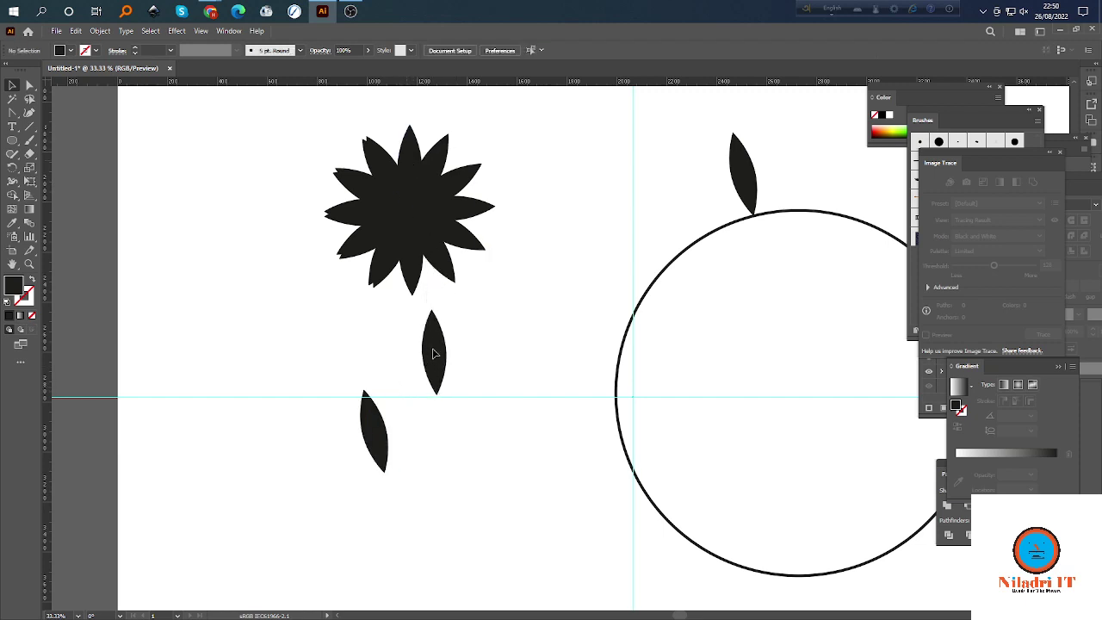
drag(433, 354, 461, 443)
drag(374, 431, 150, 357)
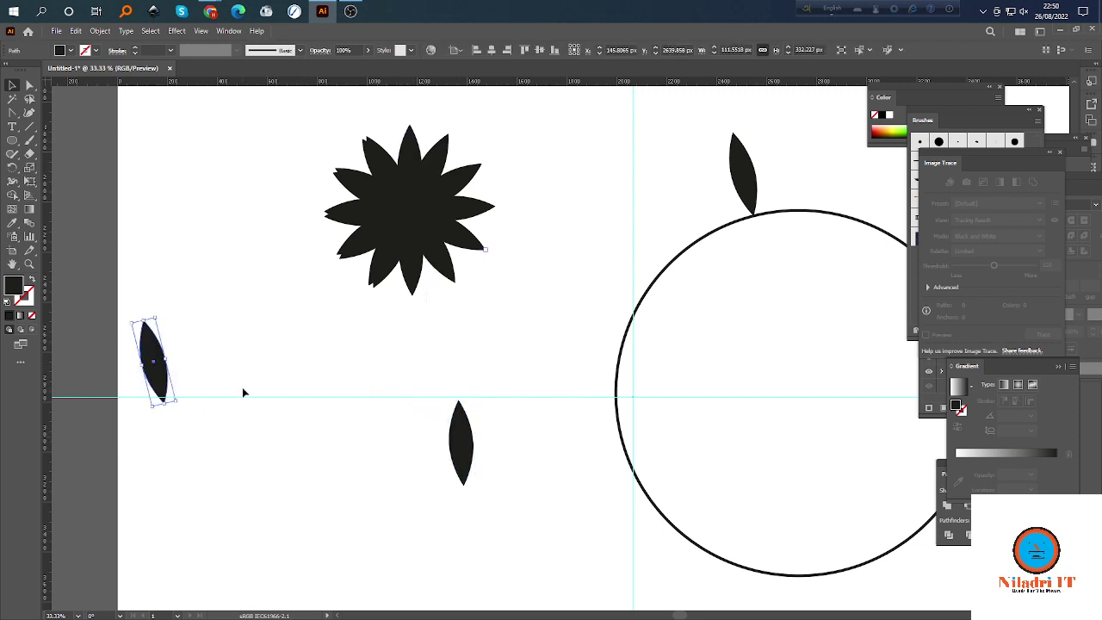
key(Delete)
Make a freehand rotated copy of the separate upright leaf about a point just below its bottom tip, turned counter-clockwise.
scroll(473, 472, down, 3)
click(462, 392)
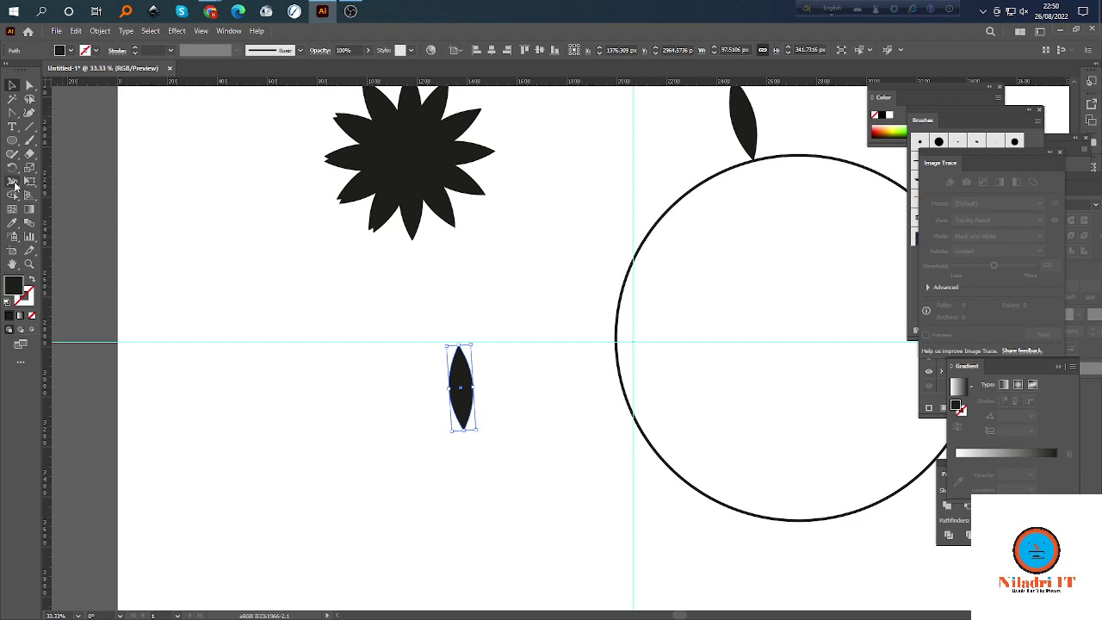
click(12, 168)
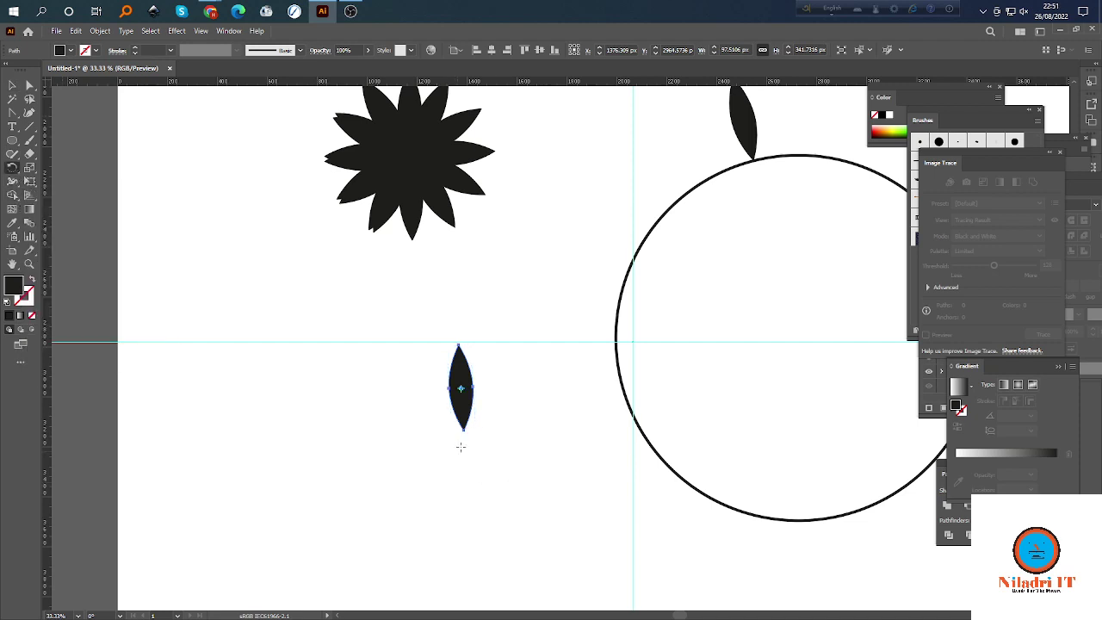
scroll(460, 439, down, 2)
scroll(463, 401, up, 2)
scroll(465, 416, down, 1)
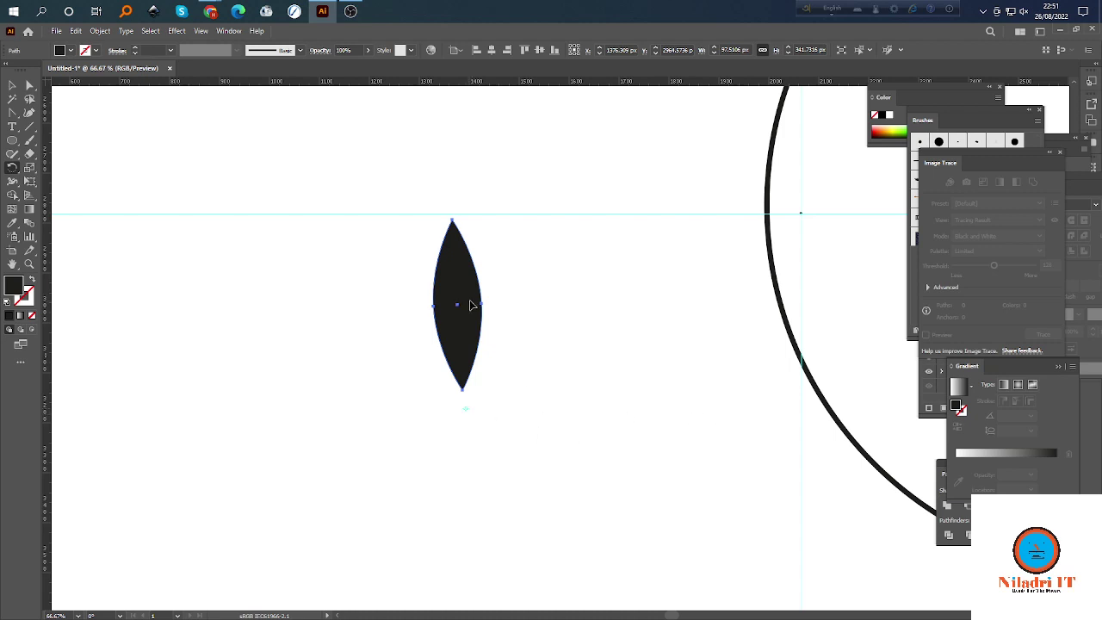
click(466, 409)
drag(458, 267, 407, 302)
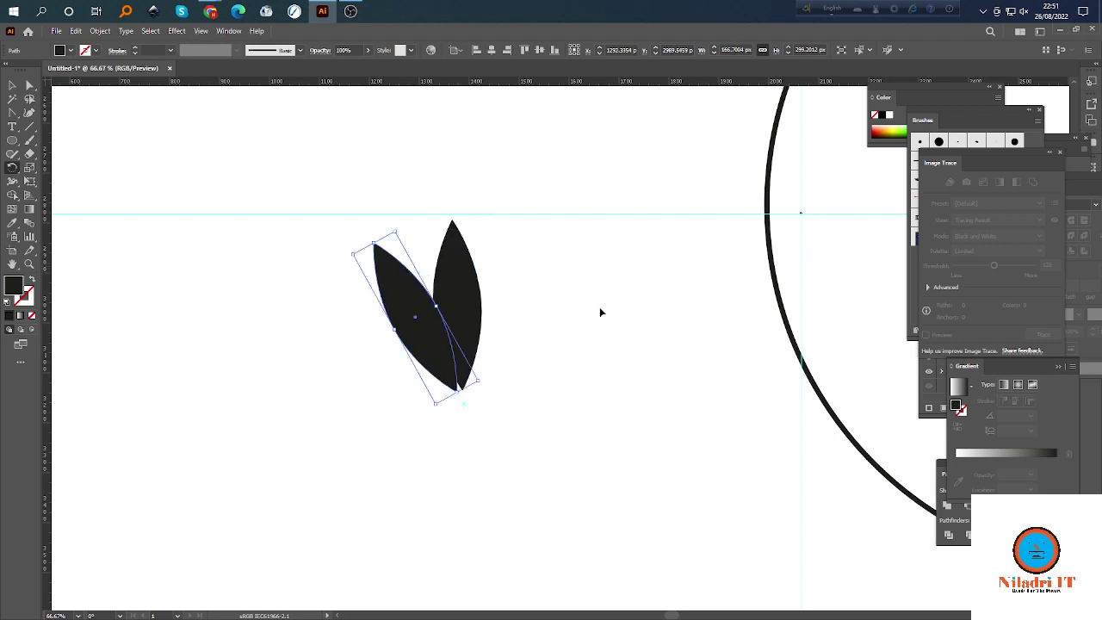
Repeat the rotated leaf copy around a full turn to form a flower with an open centre, and deselect it.
key(ctrl+d)
key(ctrl+d)
key(ctrl+d)
key(ctrl+d)
key(ctrl+d)
key(ctrl+d)
key(ctrl+d)
key(ctrl+d)
key(ctrl+d)
key(ctrl+d)
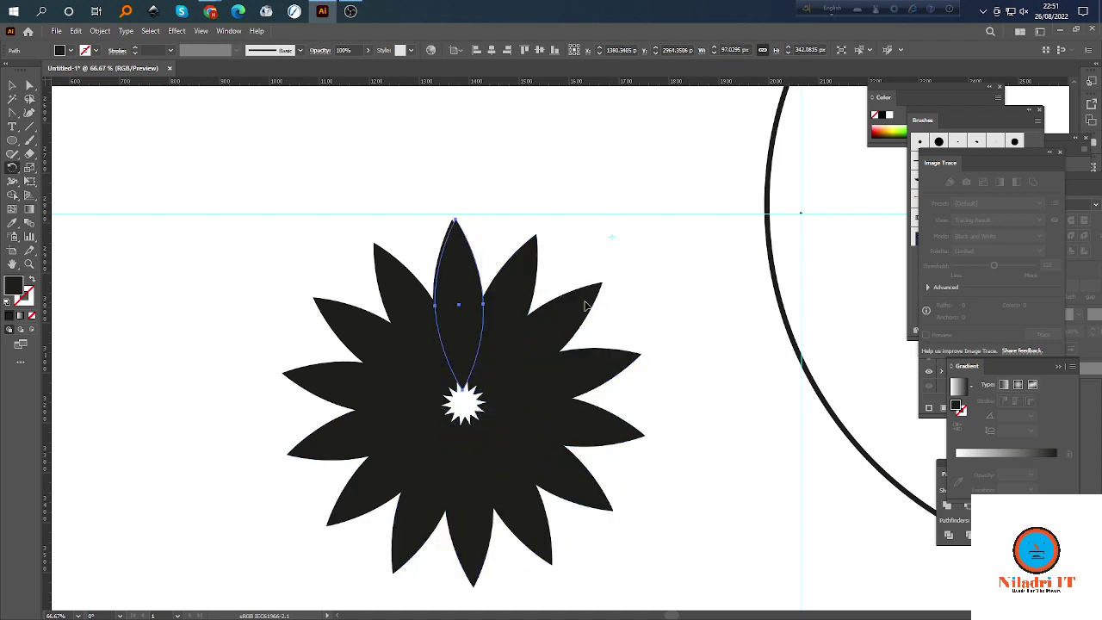
click(12, 84)
click(265, 161)
Compare the star-shaped opening in the new flower's centre with the solid centre of the first flower.
scroll(565, 430, up, 4)
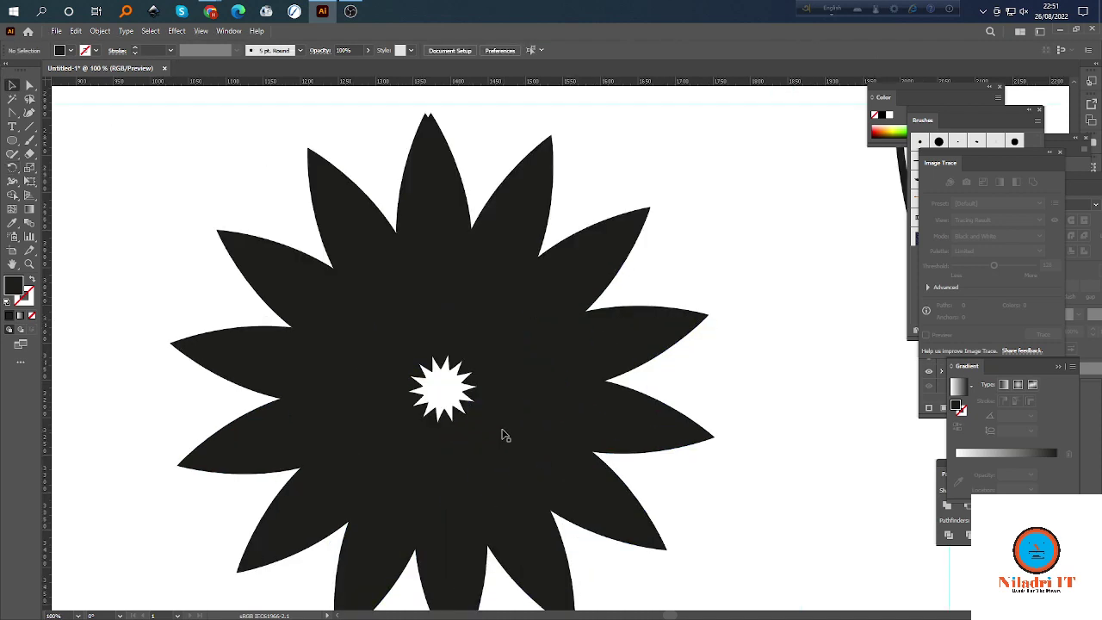
scroll(421, 321, up, 1)
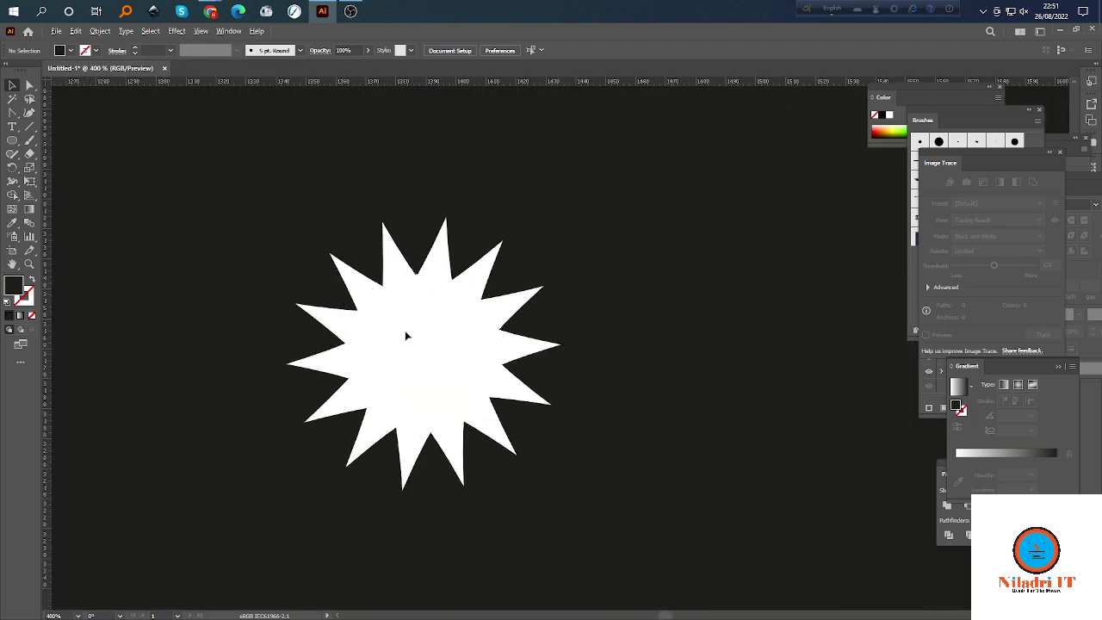
scroll(406, 335, down, 5)
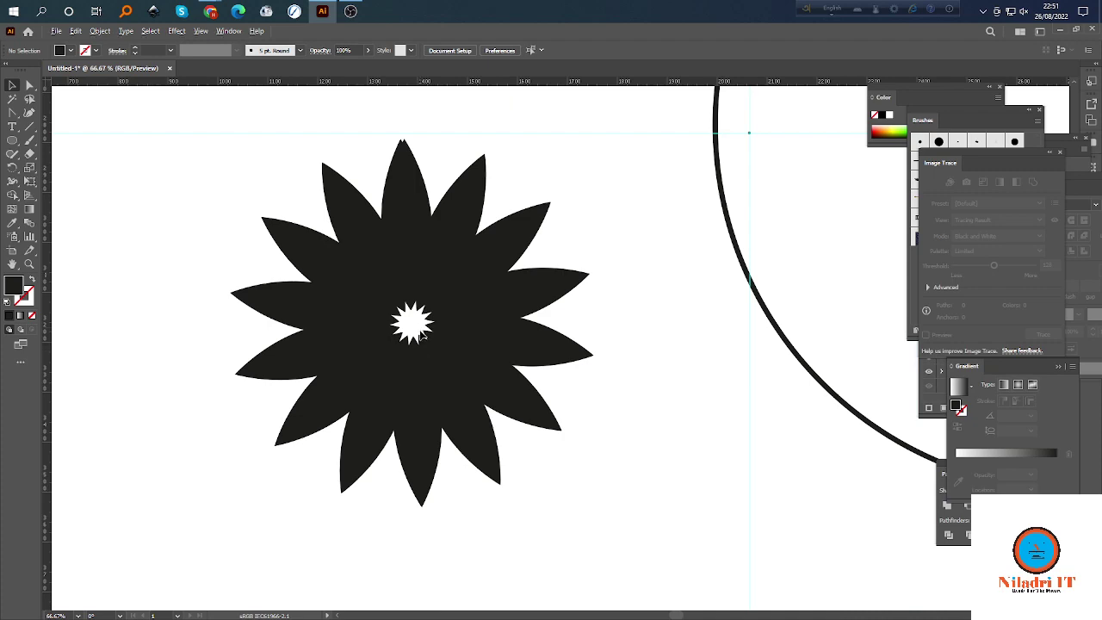
scroll(422, 335, up, 3)
scroll(414, 321, up, 1)
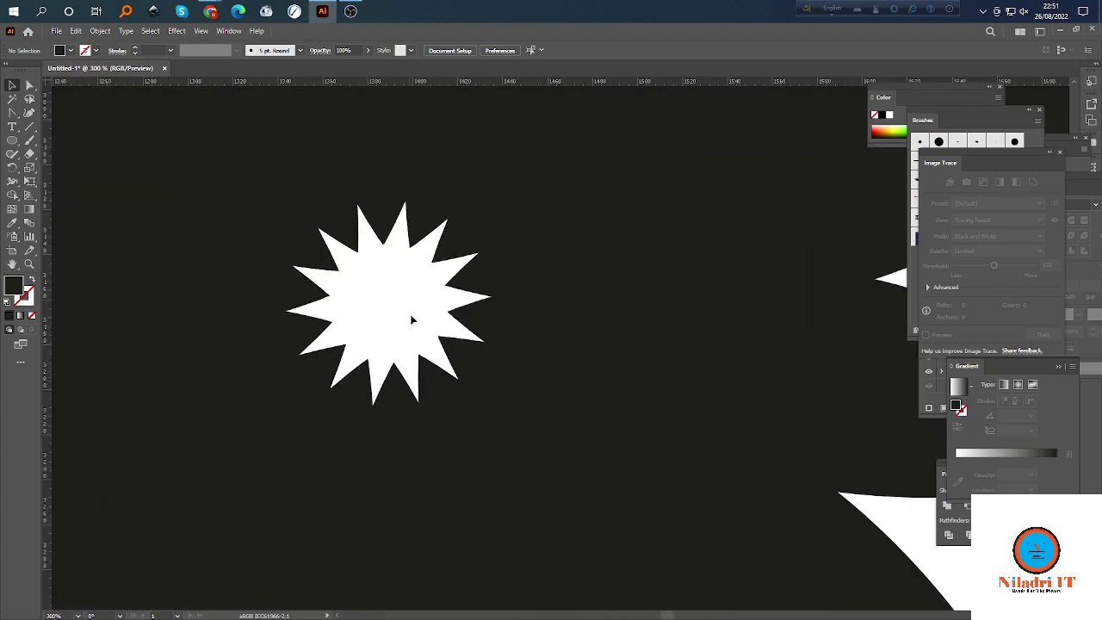
scroll(412, 319, down, 6)
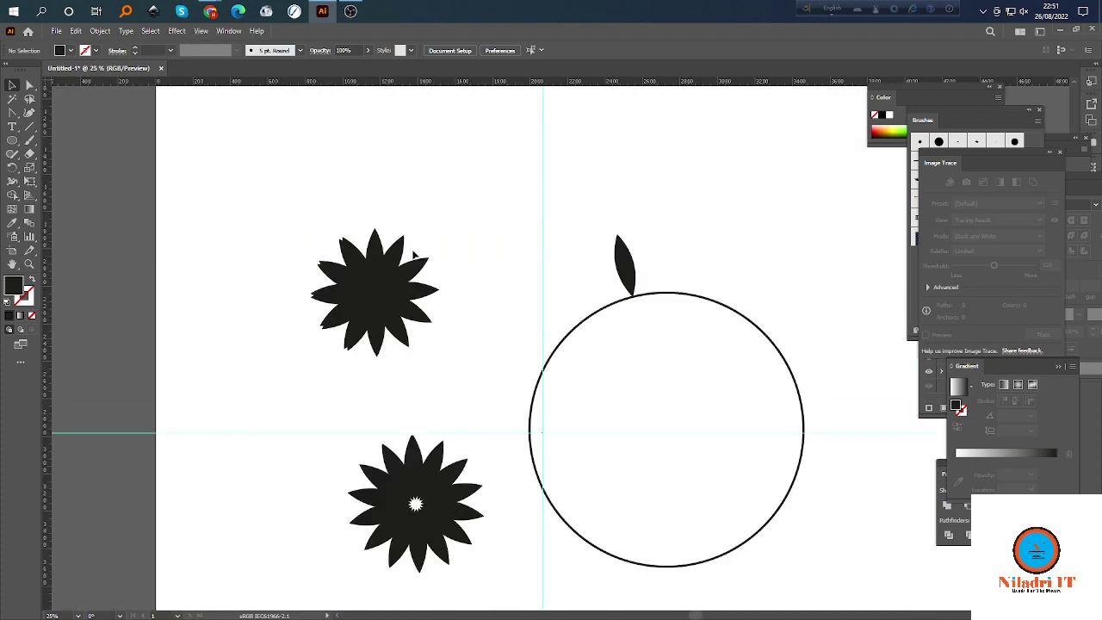
scroll(414, 255, up, 5)
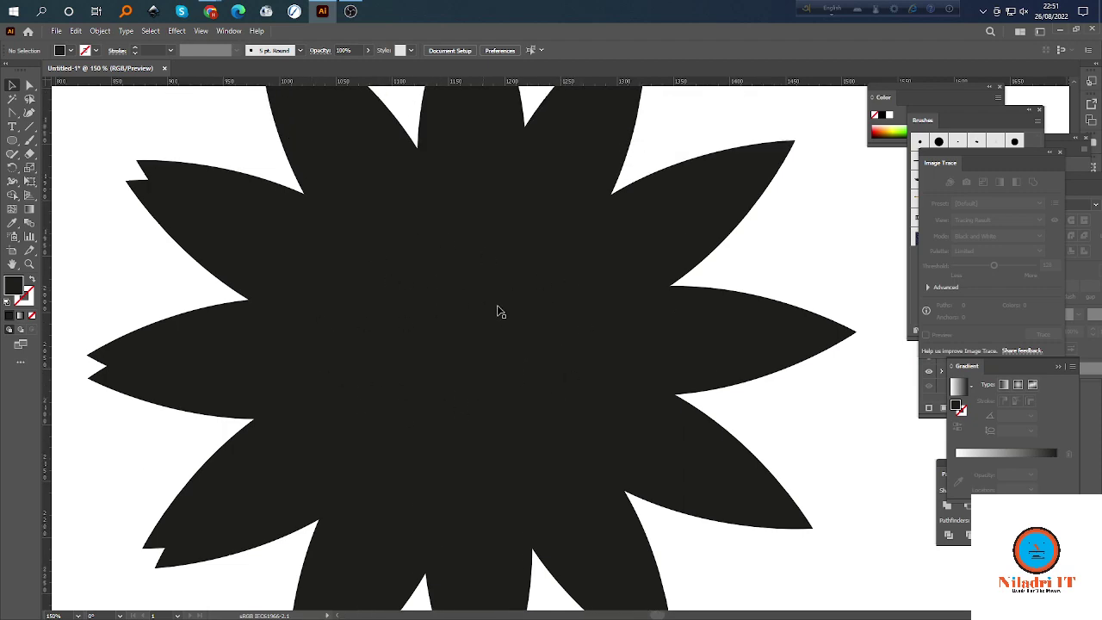
scroll(456, 374, down, 6)
scroll(487, 410, up, 8)
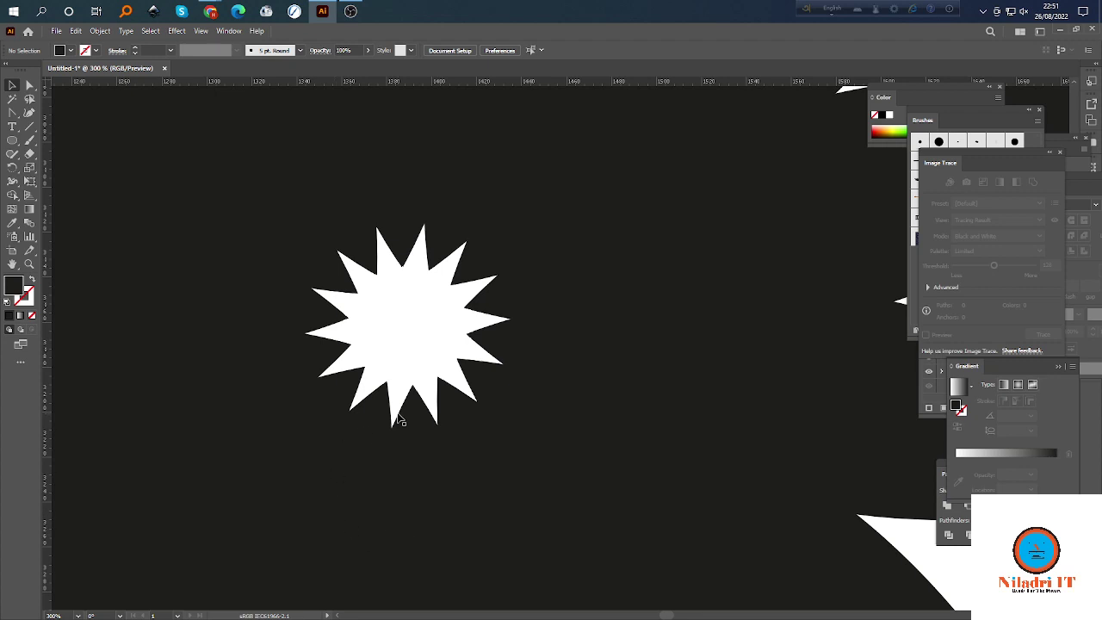
scroll(400, 421, down, 4)
scroll(401, 404, down, 1)
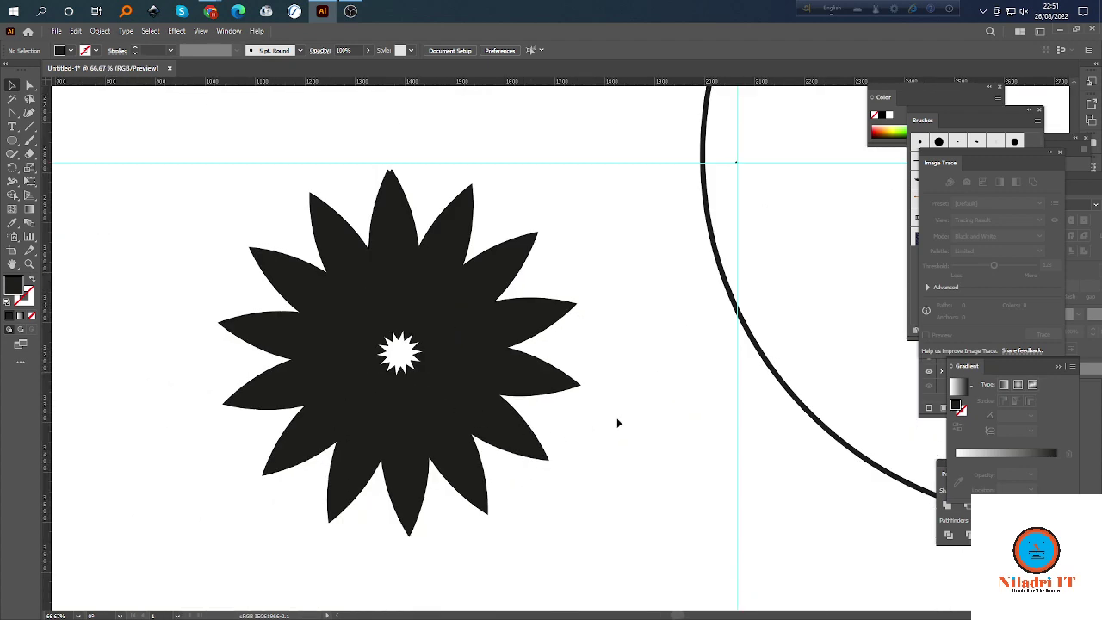
scroll(623, 423, right, 2)
scroll(620, 423, down, 1)
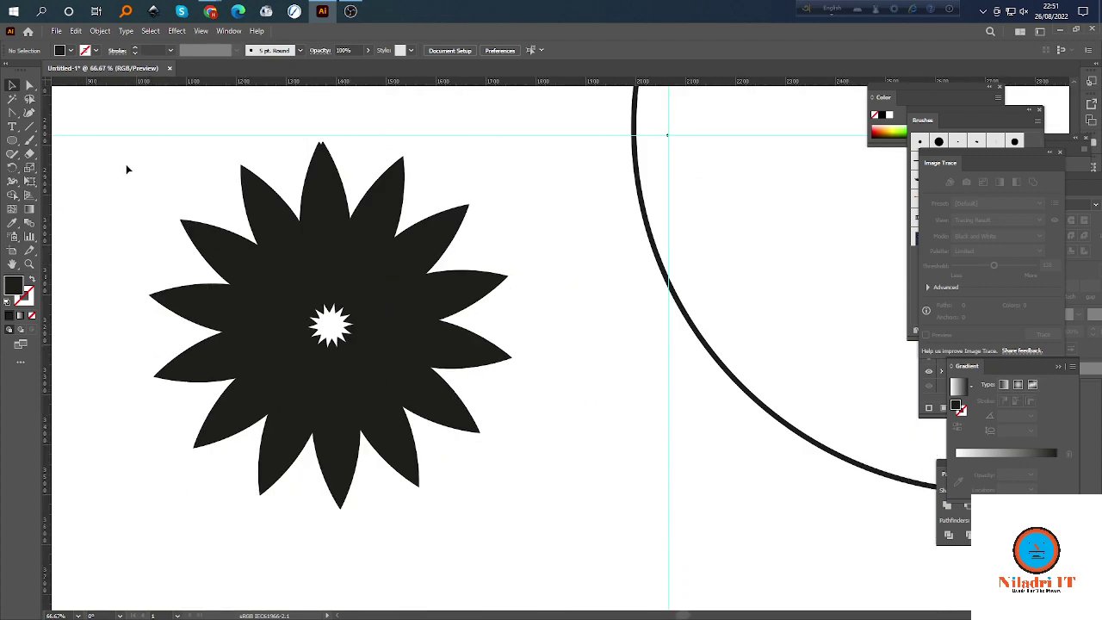
Select all leaves of the open-centred flower and separate several overlapping leaf regions near its top with the Shape Builder tool.
drag(126, 170, 563, 522)
scroll(336, 331, up, 1)
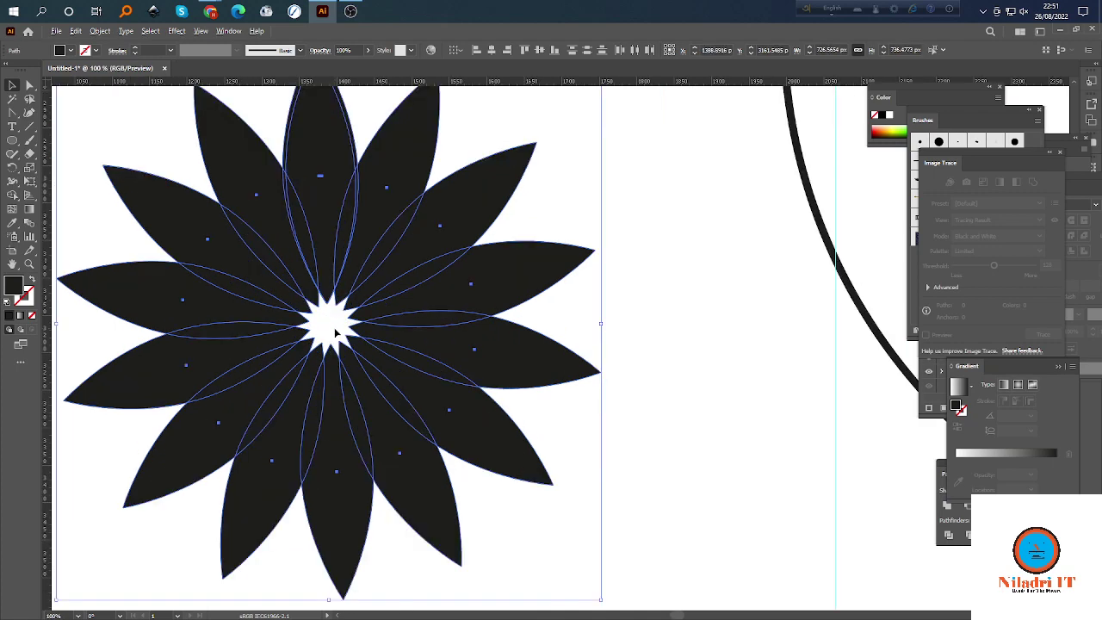
scroll(345, 328, up, 1)
scroll(341, 319, down, 1)
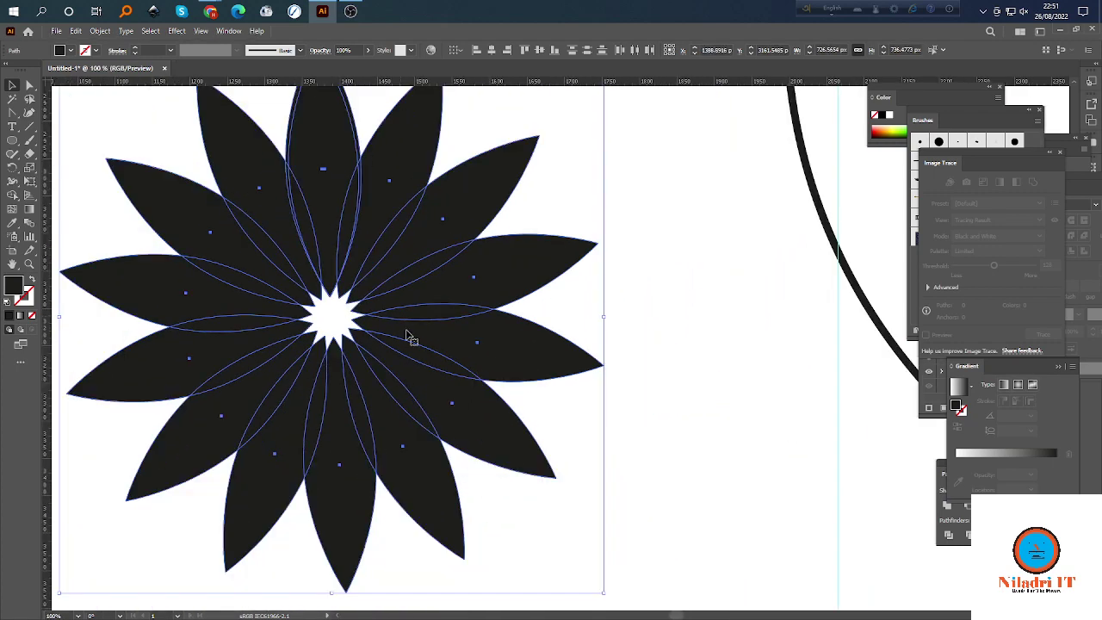
scroll(400, 323, left, 2)
scroll(284, 267, down, 2)
click(12, 194)
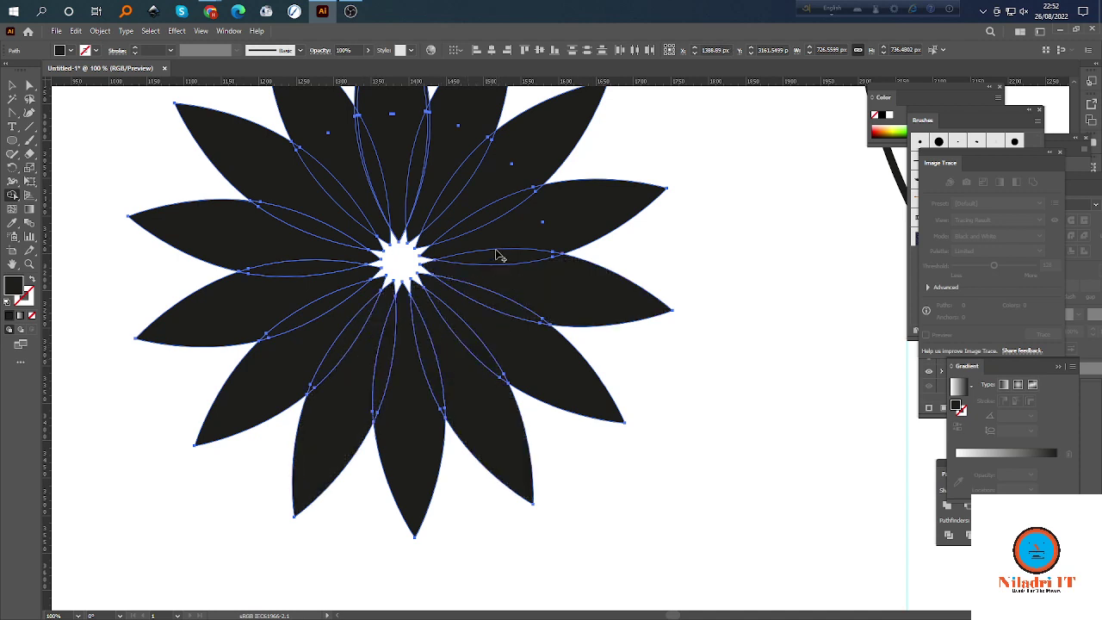
click(455, 179)
click(420, 174)
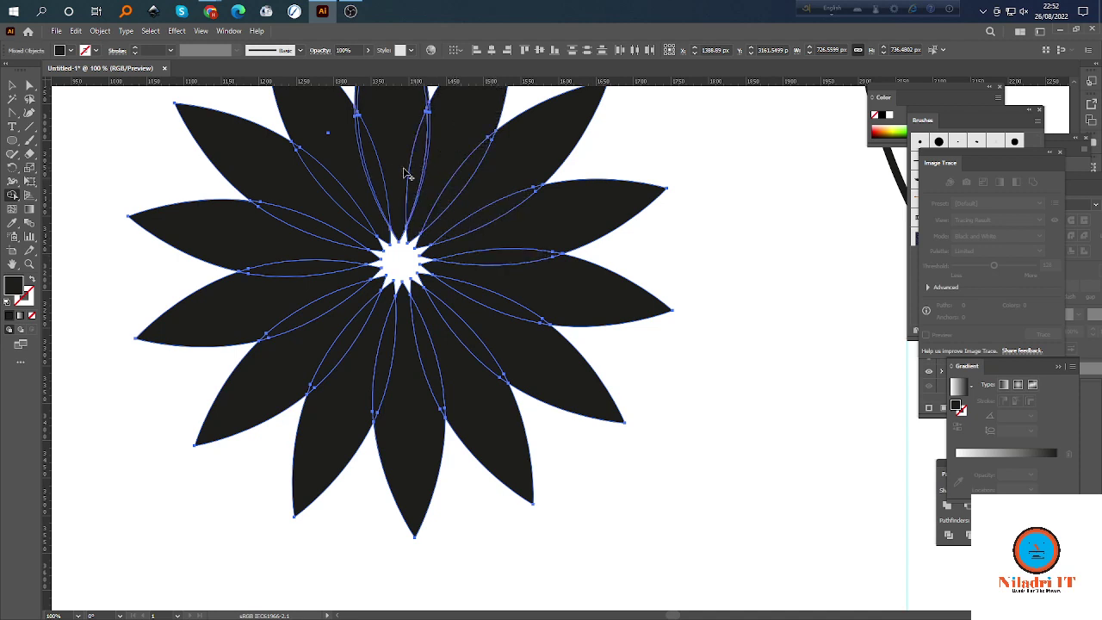
click(344, 186)
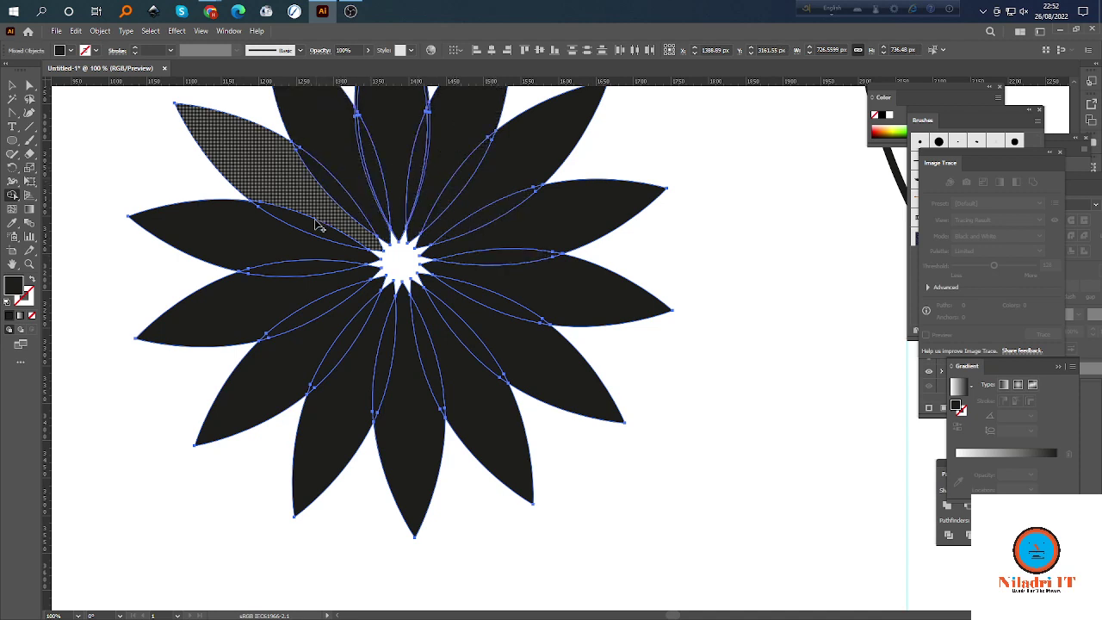
Create a filled star shape from the flower's open centre with the Shape Builder tool, and deselect everything.
click(404, 262)
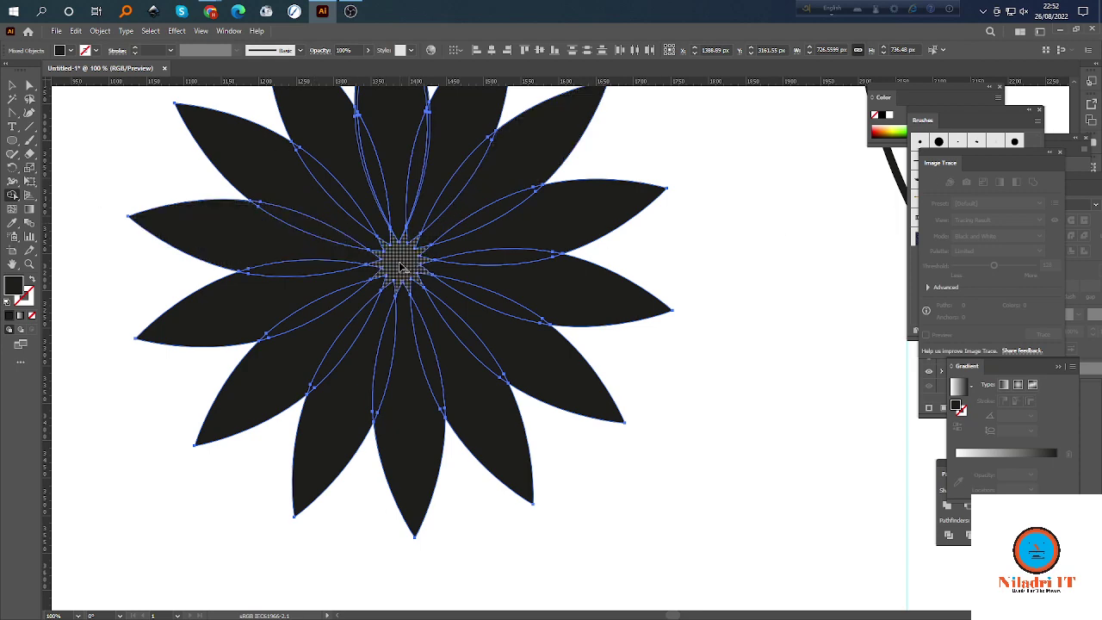
scroll(401, 263, up, 3)
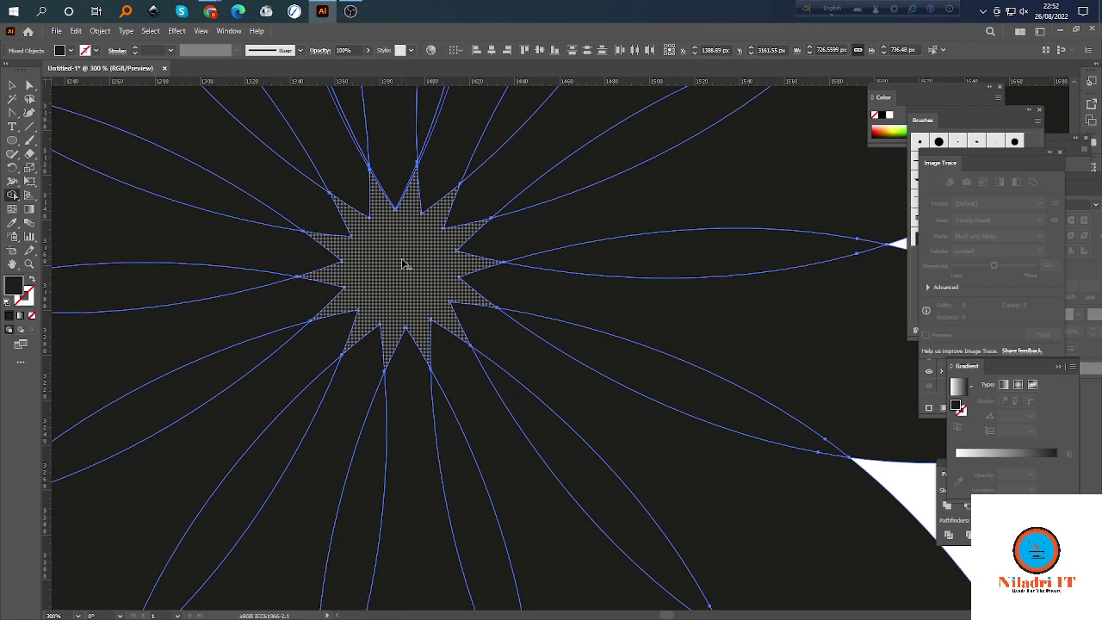
scroll(404, 264, down, 3)
key(v)
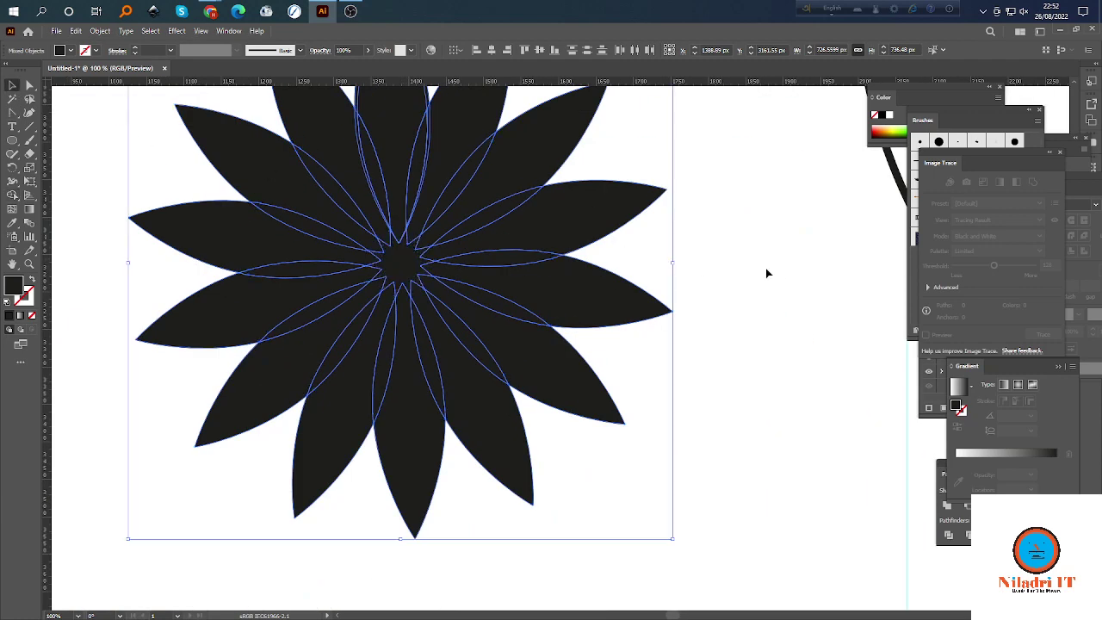
click(767, 273)
Move the star shape out of the flower's centre to the empty area between the flower and the circle.
drag(402, 269, 75, 464)
key(ctrl+z)
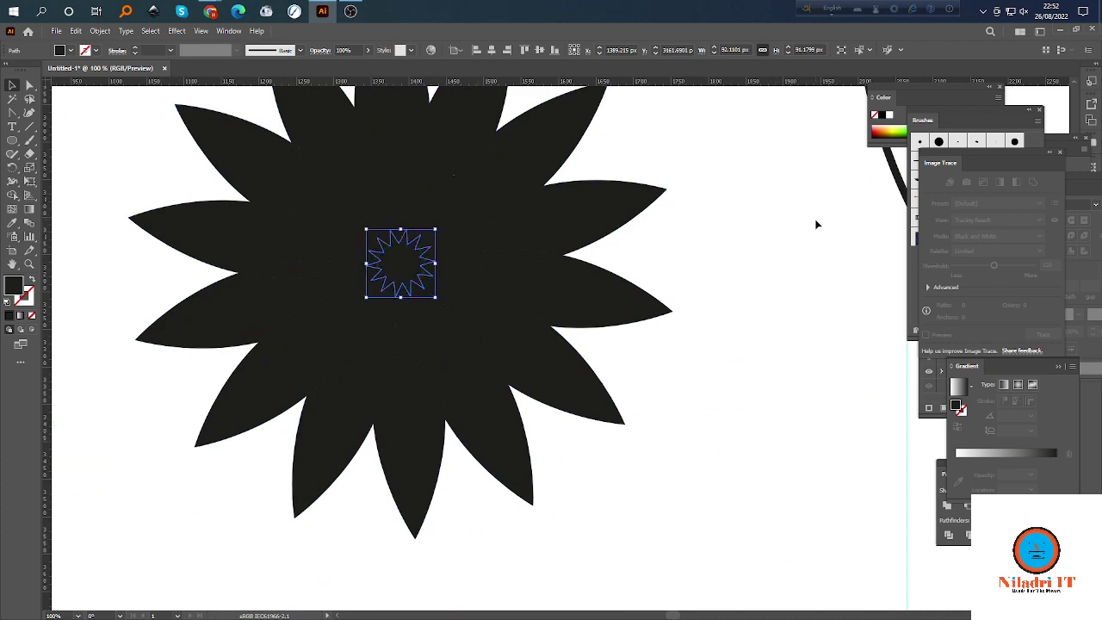
click(817, 224)
click(403, 265)
scroll(401, 265, up, 4)
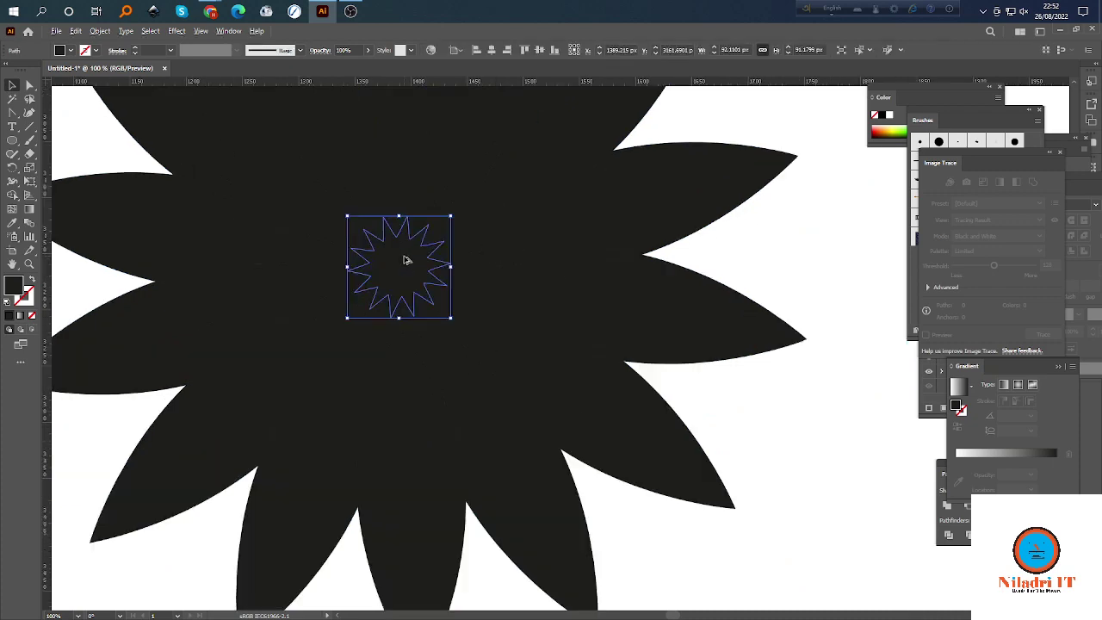
scroll(406, 261, down, 4)
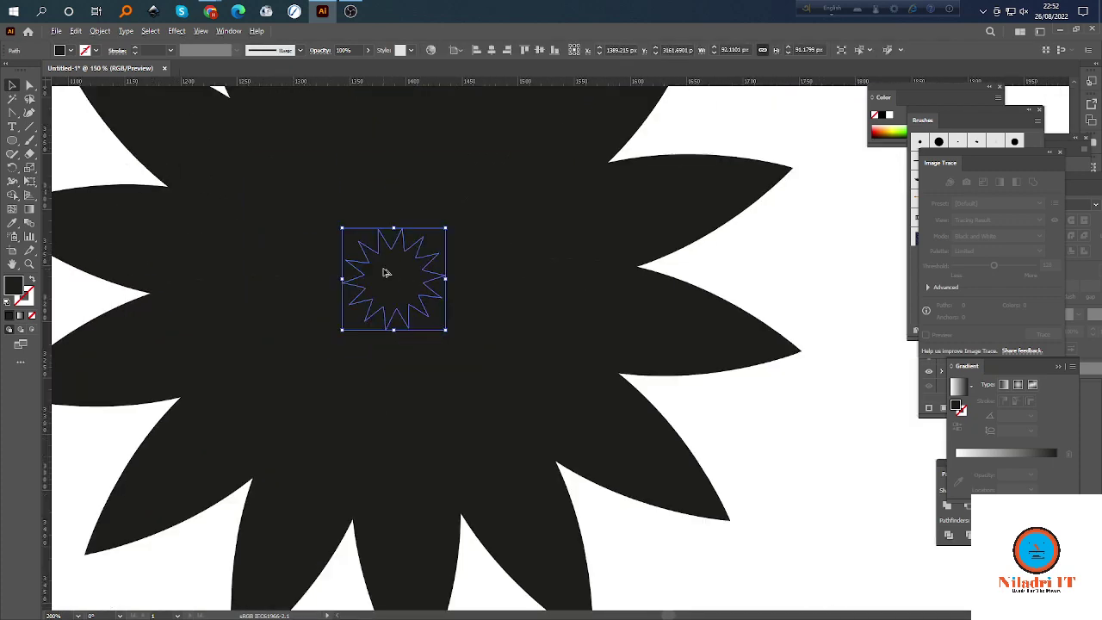
drag(386, 274, 792, 369)
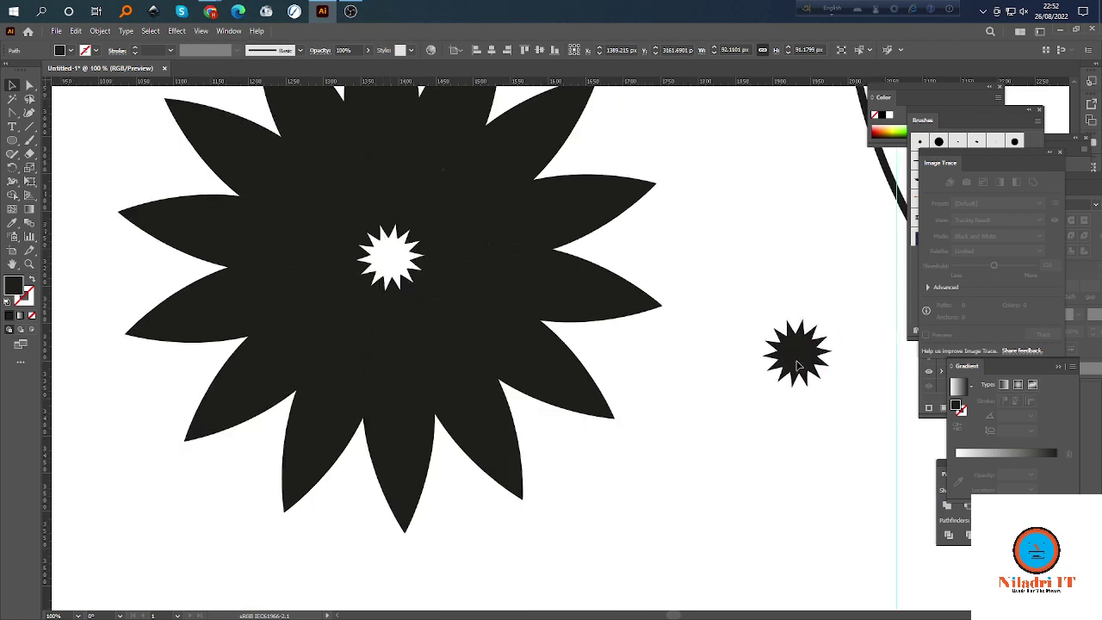
Undo the star's move and place a copy of it in the empty area beside the flower, keeping the original in the centre.
key(ctrl+z)
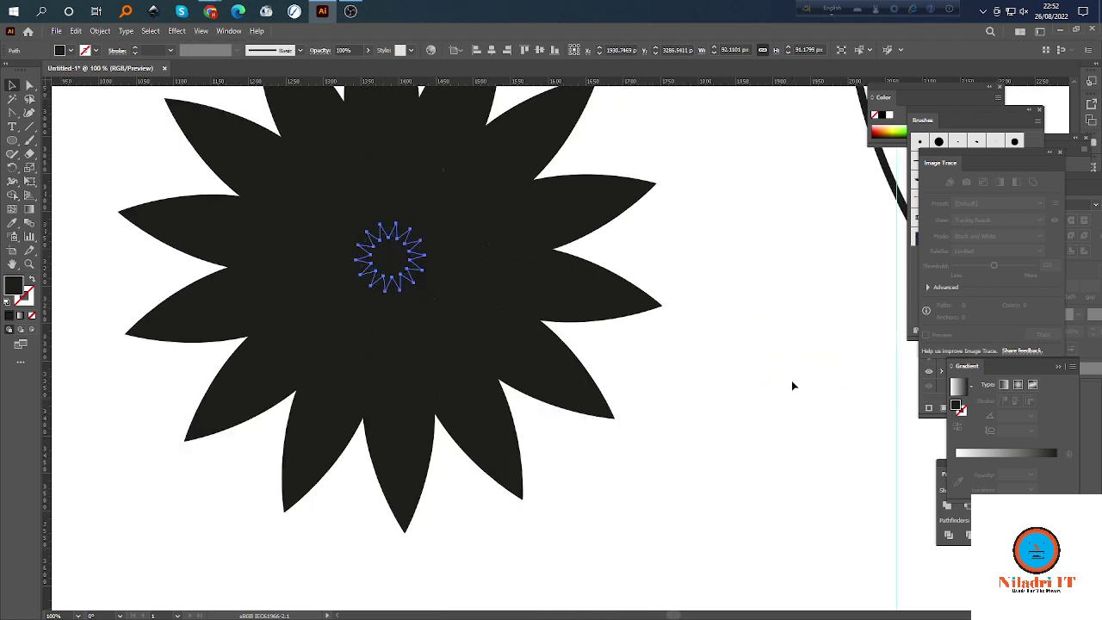
key(ctrl+shift+a)
drag(392, 262, 801, 361)
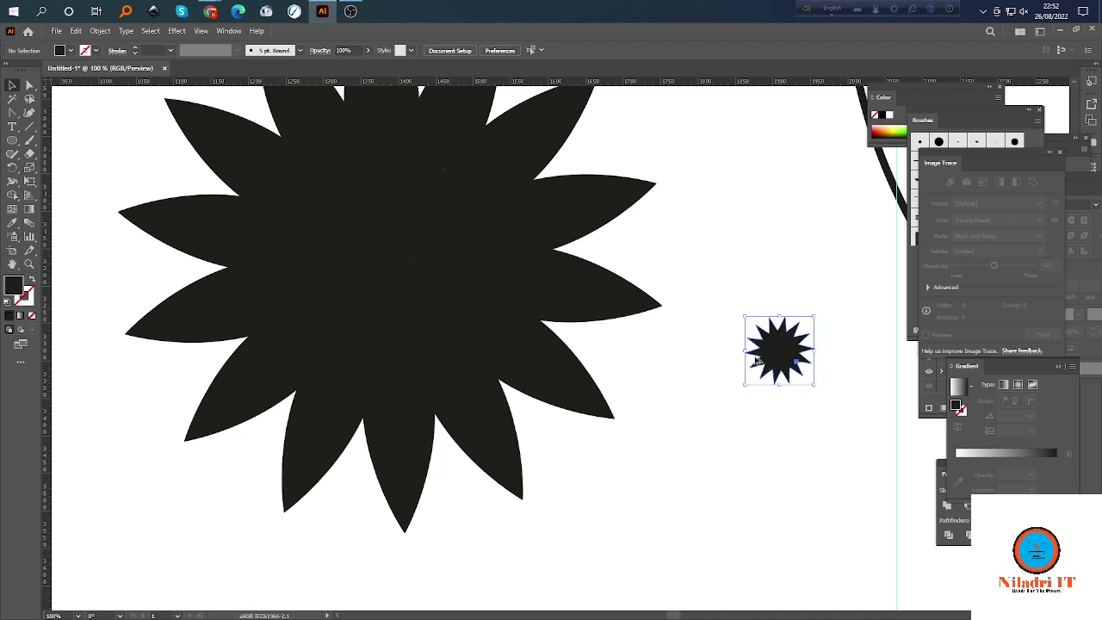
Select the star in the flower's centre and activate the Live Paint Bucket tool.
click(385, 268)
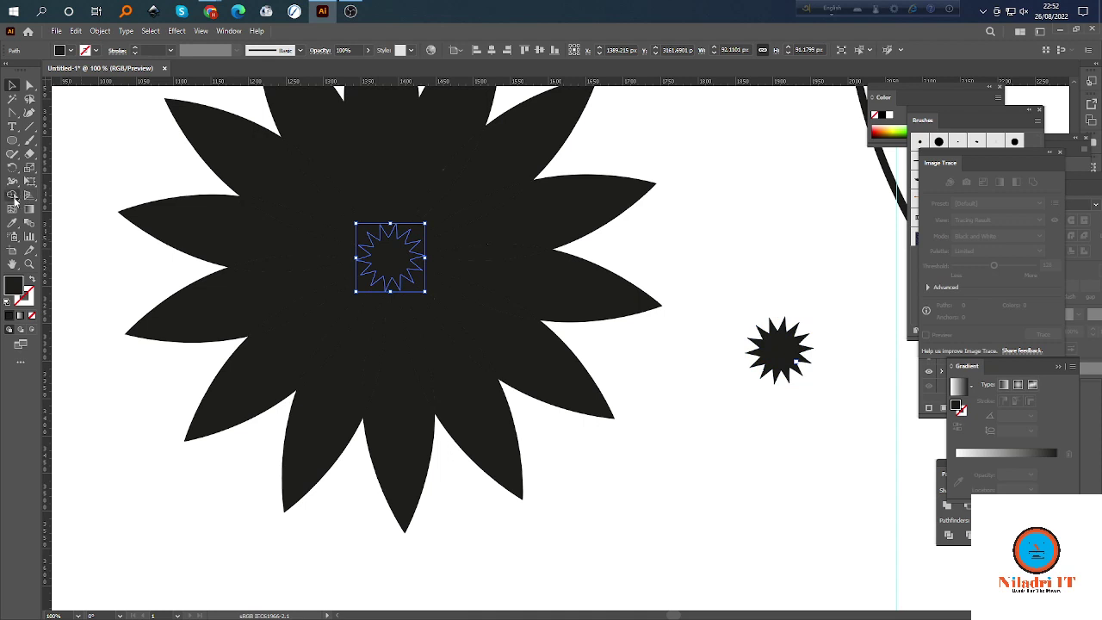
drag(14, 199, 75, 214)
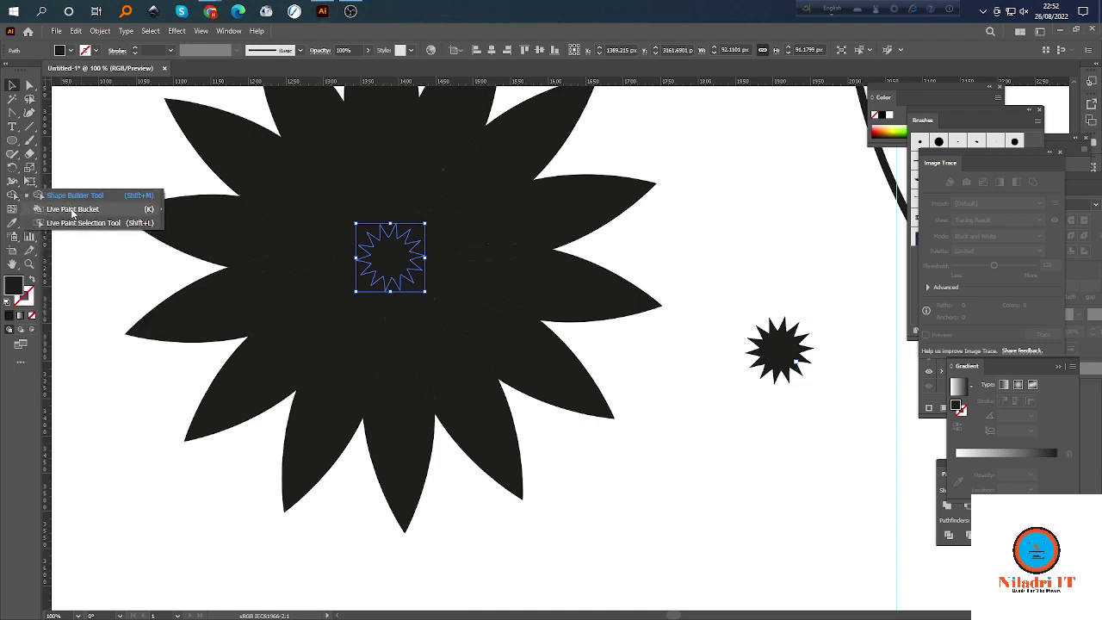
drag(76, 212, 81, 216)
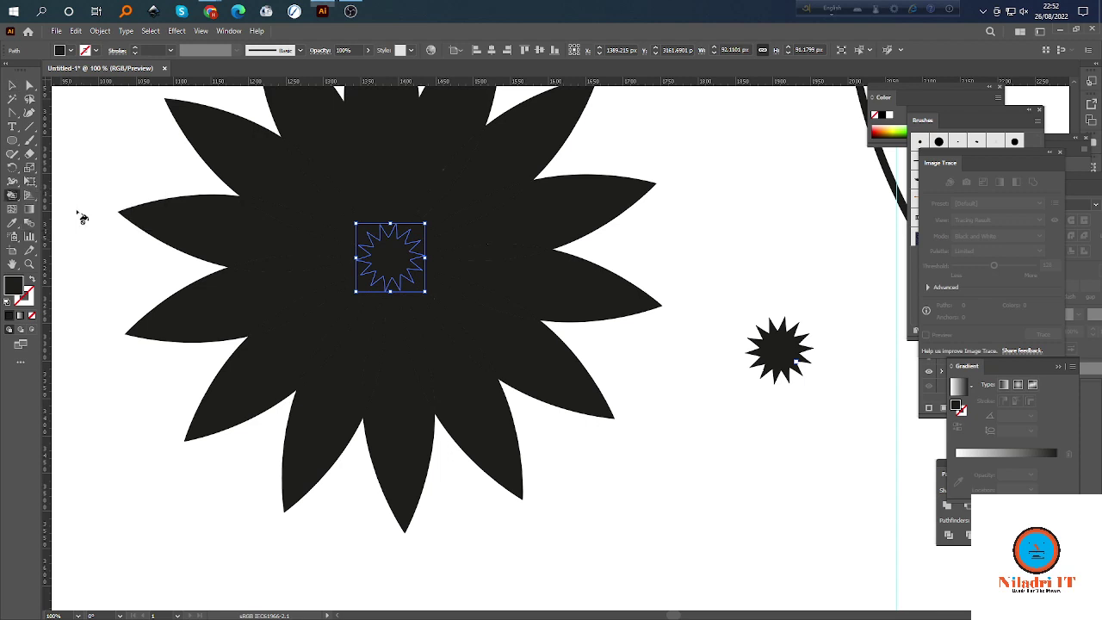
scroll(450, 290, down, 1)
scroll(560, 295, right, 1)
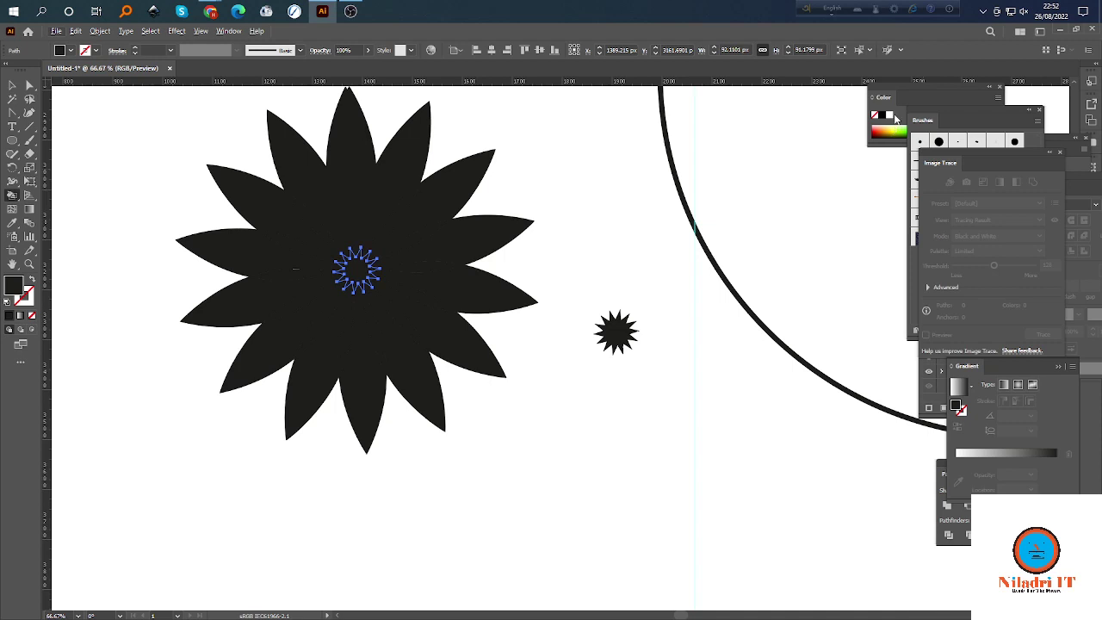
Bring the Color and Swatches palettes out of the stacked palettes and place them over the canvas beside the flower.
drag(898, 91, 819, 180)
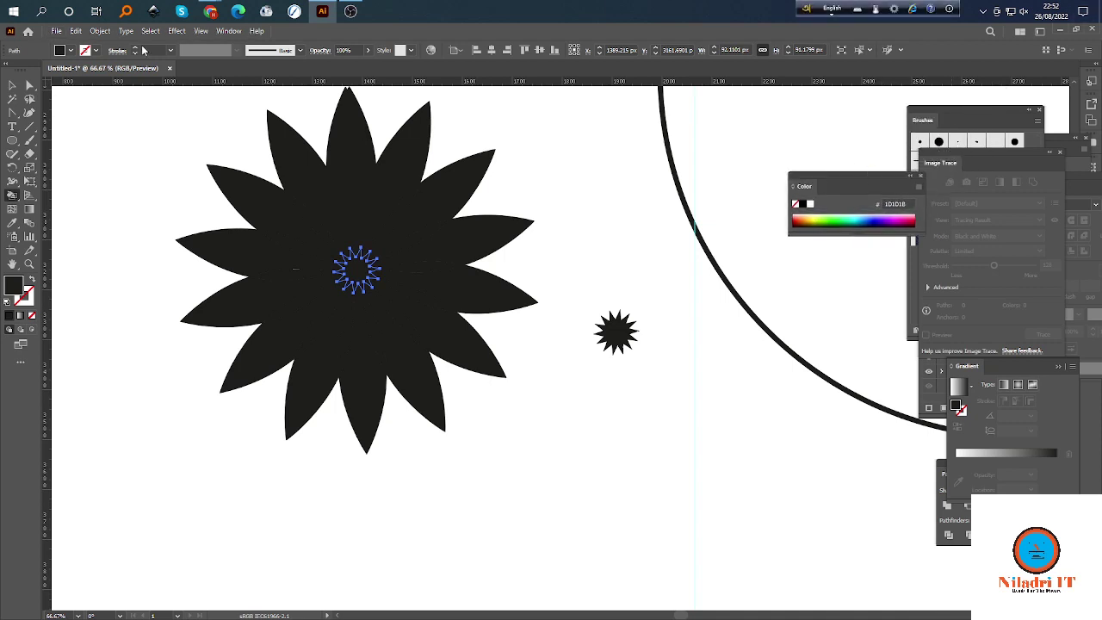
click(229, 31)
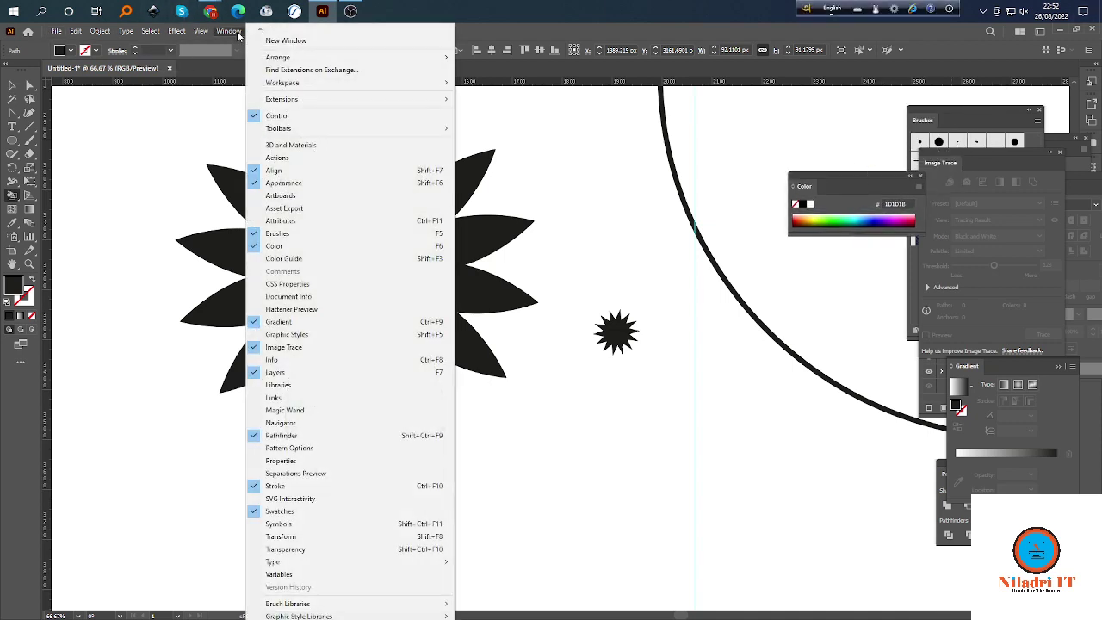
click(280, 511)
drag(1013, 213, 679, 181)
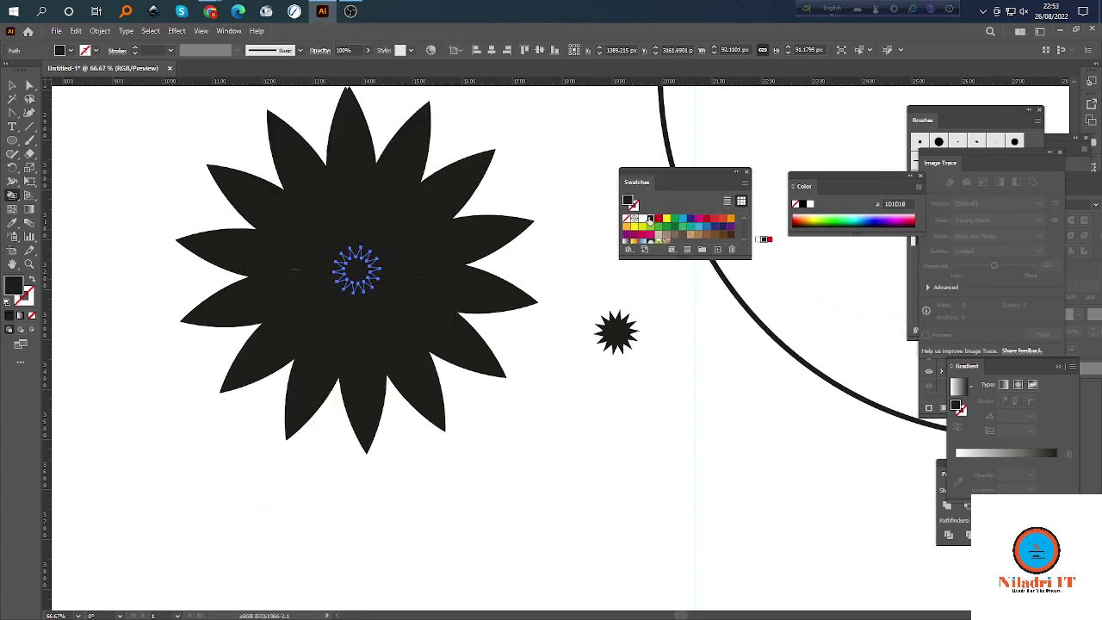
Fill the star in the flower's centre with red E30613 using the Live Paint Bucket.
click(11, 197)
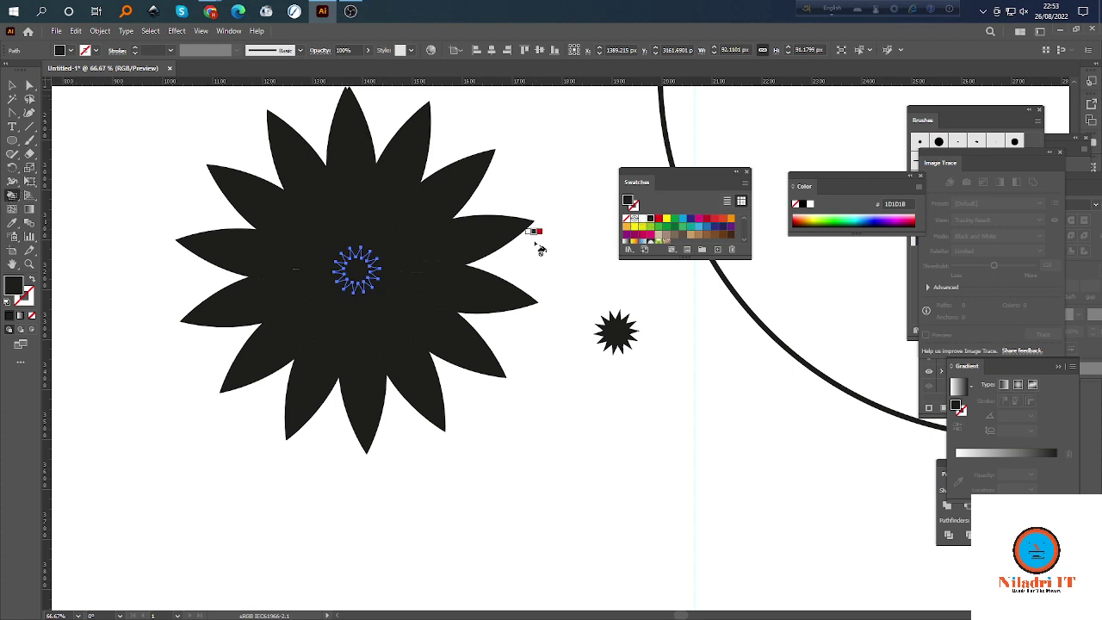
click(362, 272)
click(362, 274)
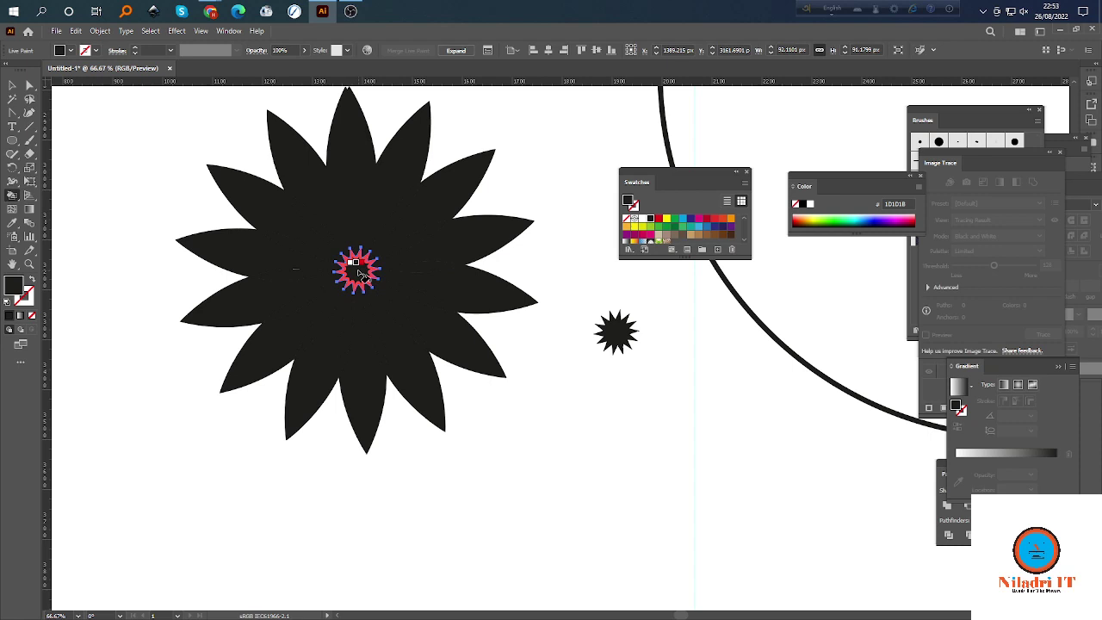
key(Right)
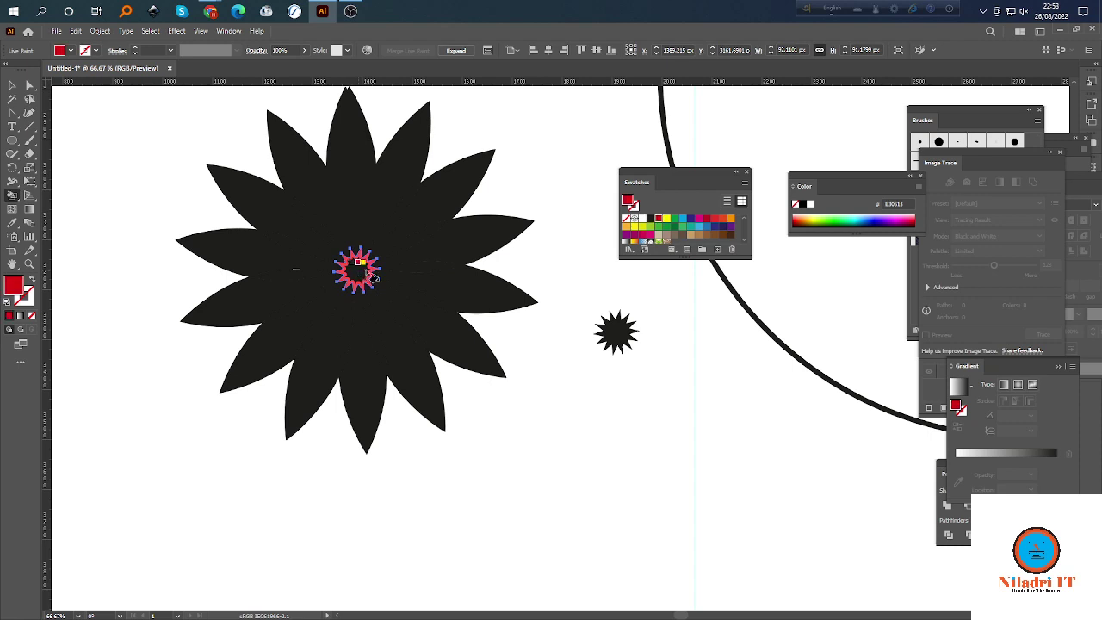
click(373, 278)
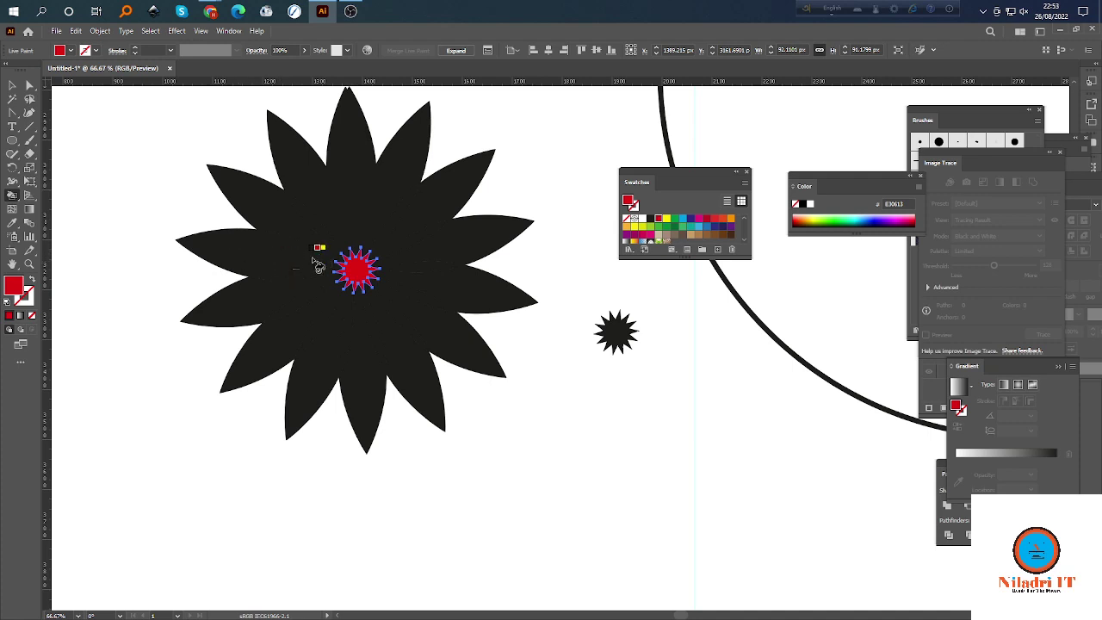
key(v)
click(284, 261)
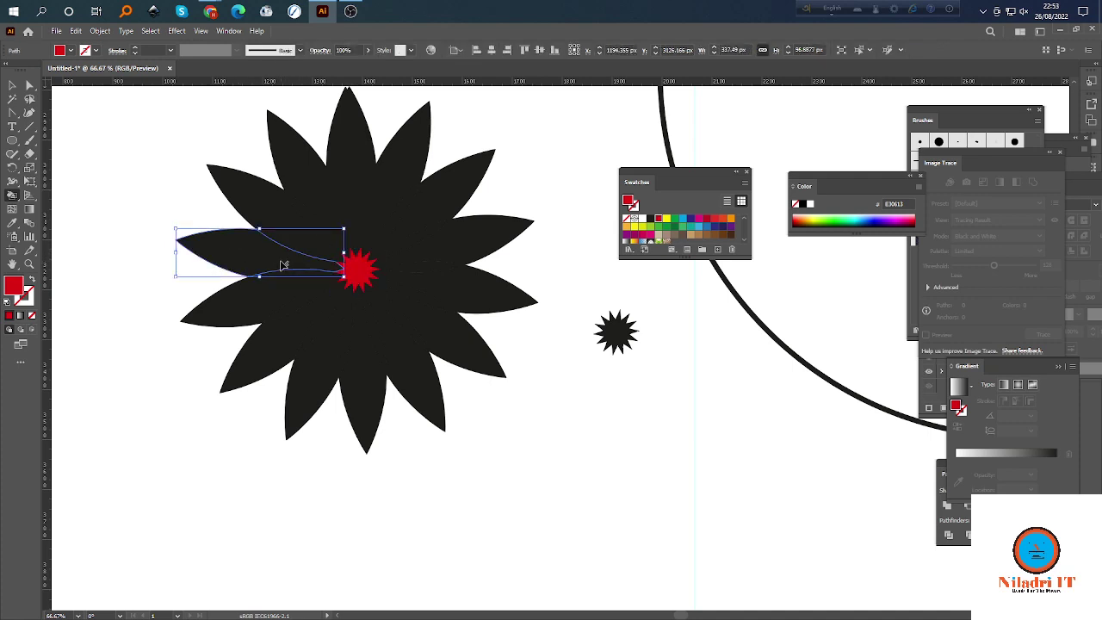
key(k)
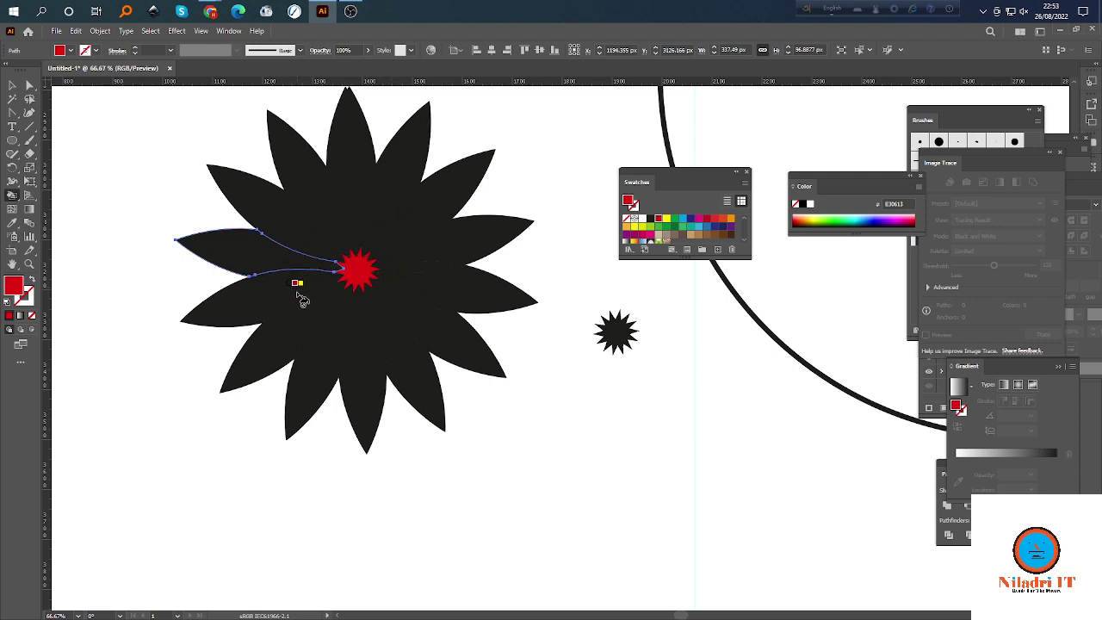
Fill the narrow leaf overlap above and to the left of the red star with yellow FFED00 using the Live Paint Bucket, and deselect it.
click(12, 84)
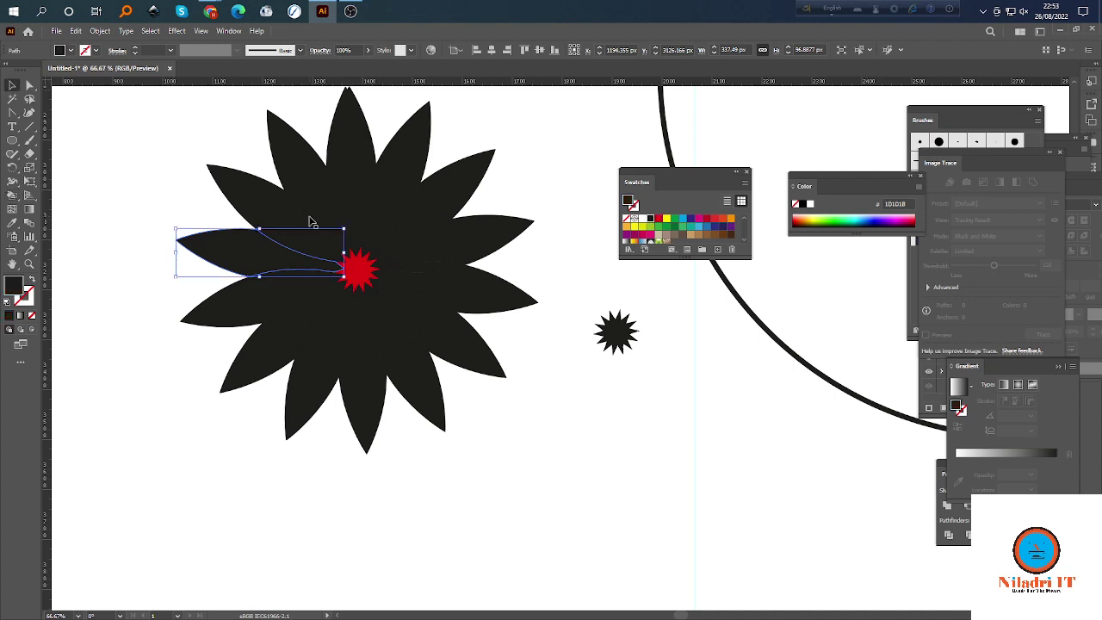
drag(310, 217, 318, 225)
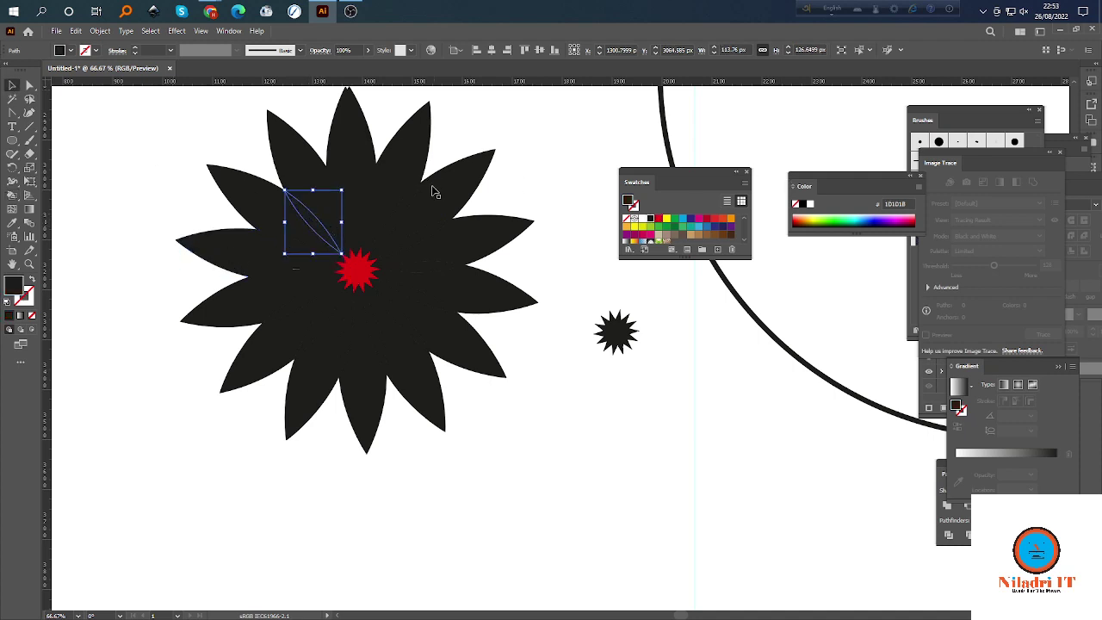
click(12, 194)
click(671, 221)
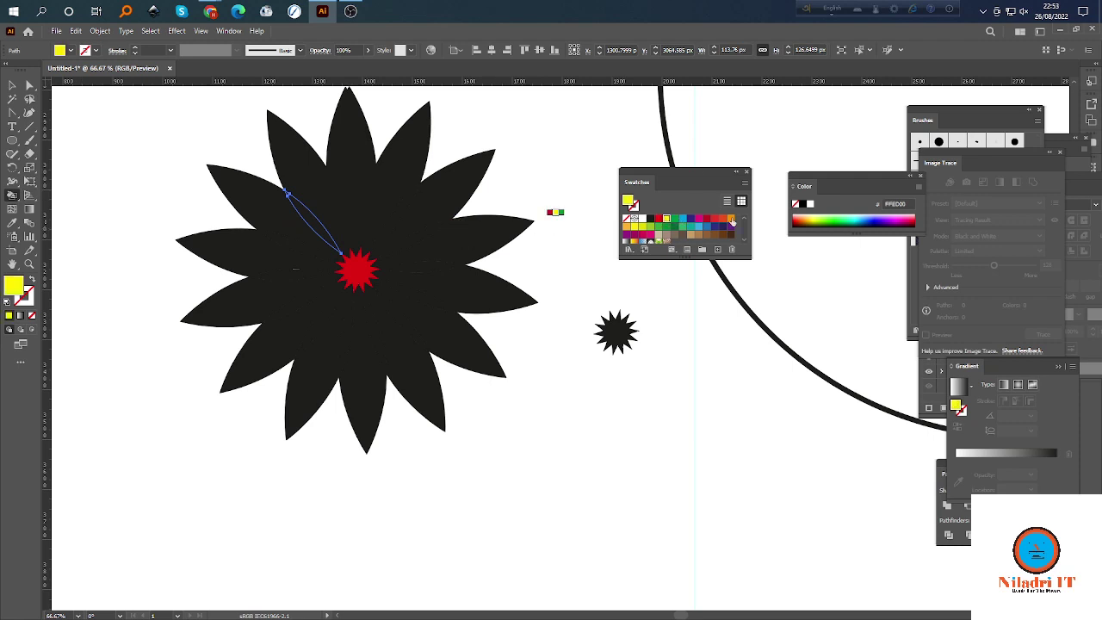
click(317, 225)
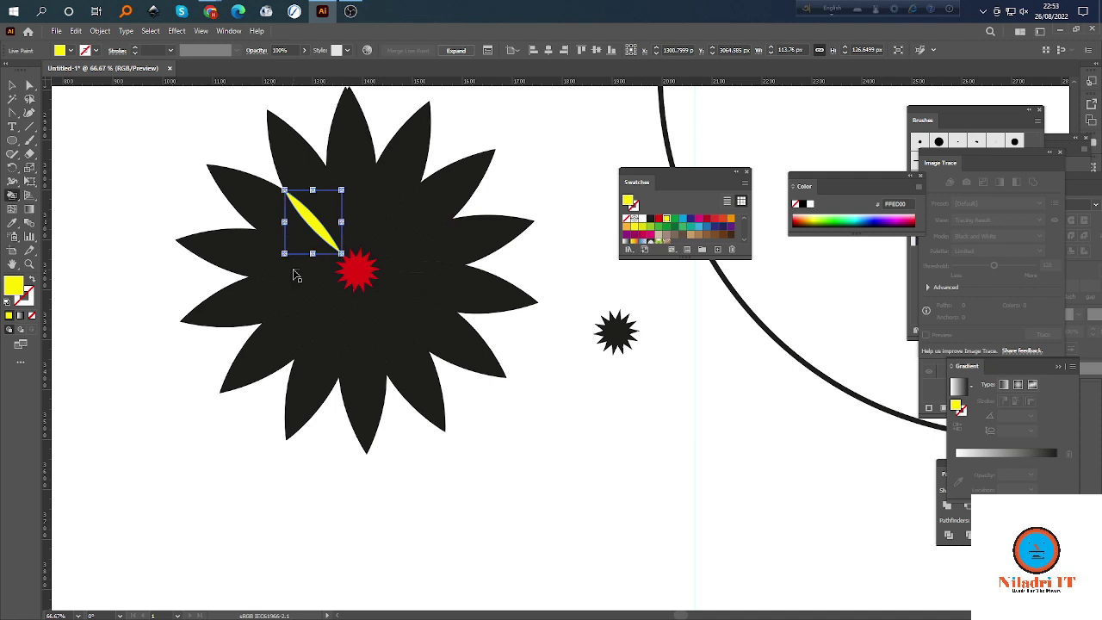
click(12, 86)
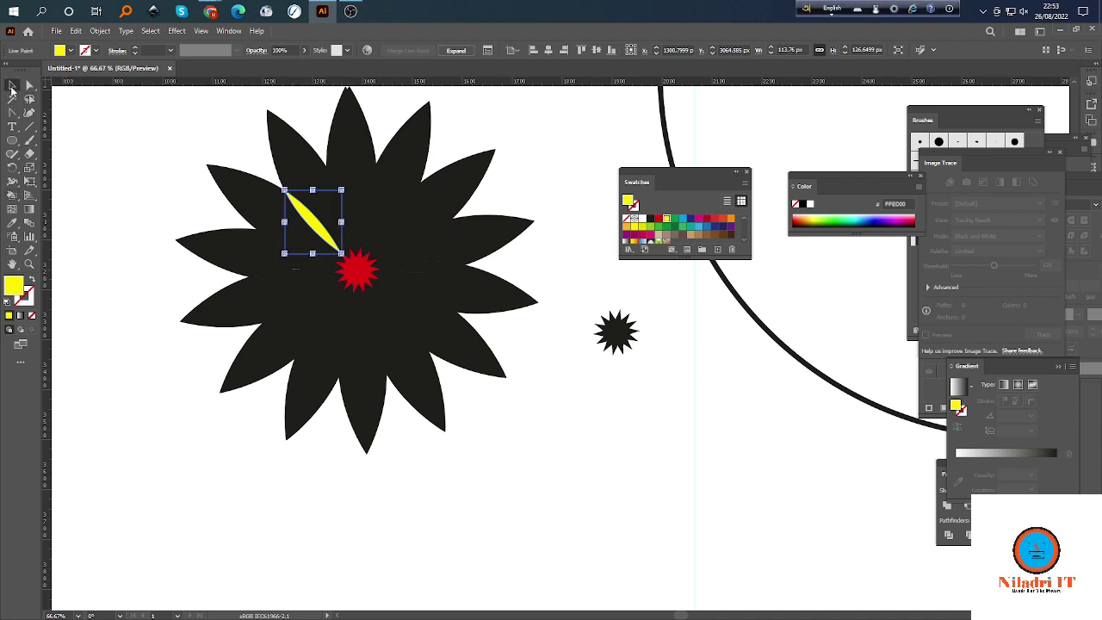
click(491, 185)
Select the narrow leaf overlap directly above the red star and fill it with magenta.
scroll(349, 204, up, 1)
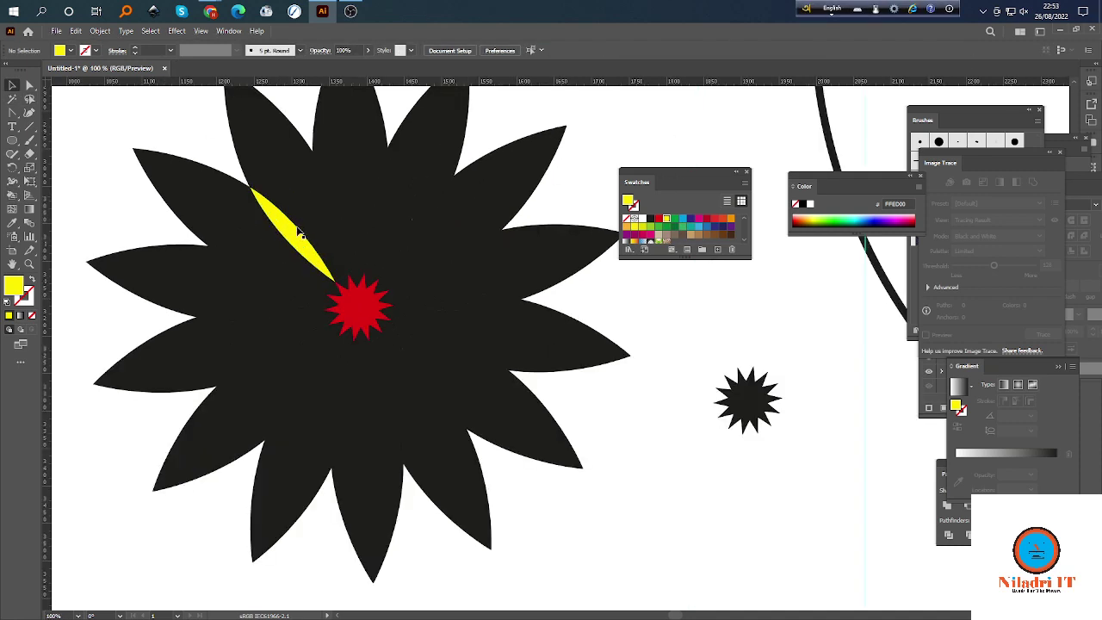
click(366, 214)
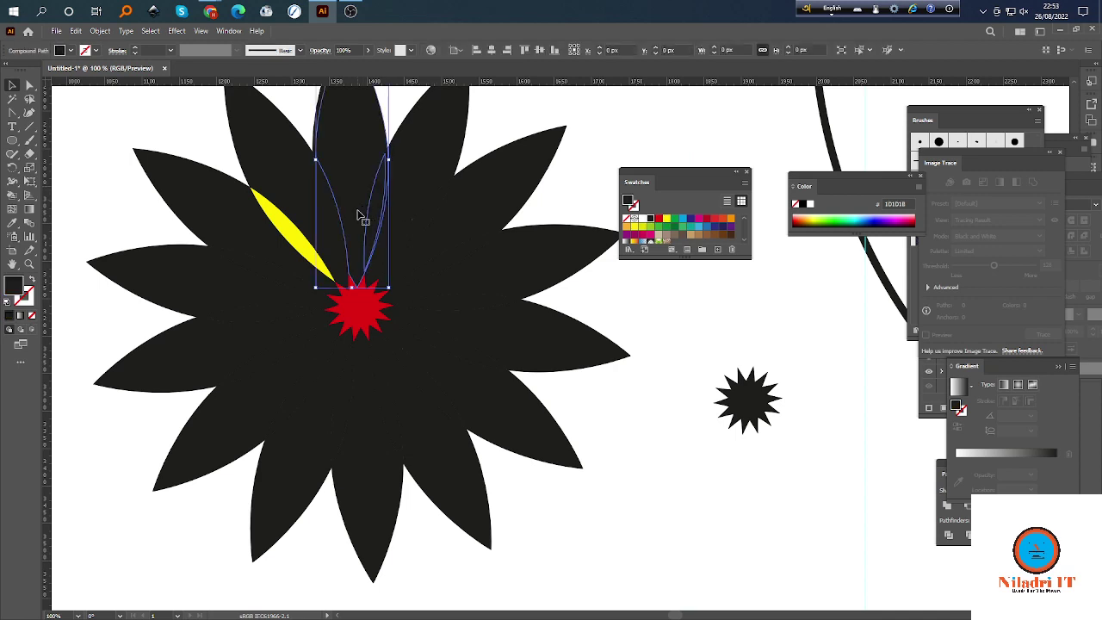
click(322, 239)
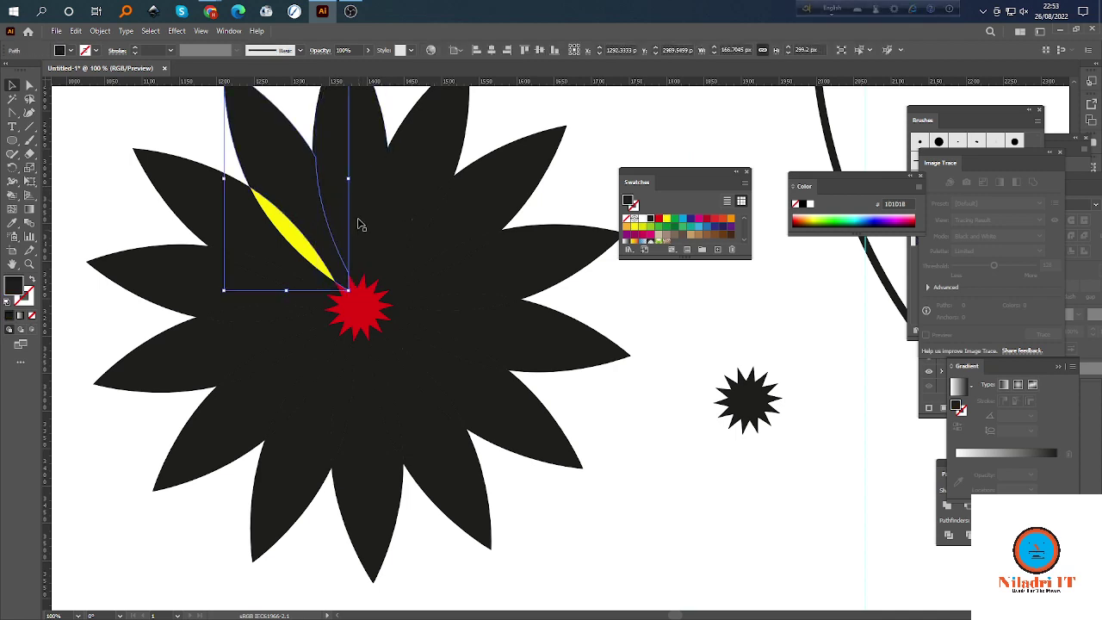
click(361, 224)
click(375, 217)
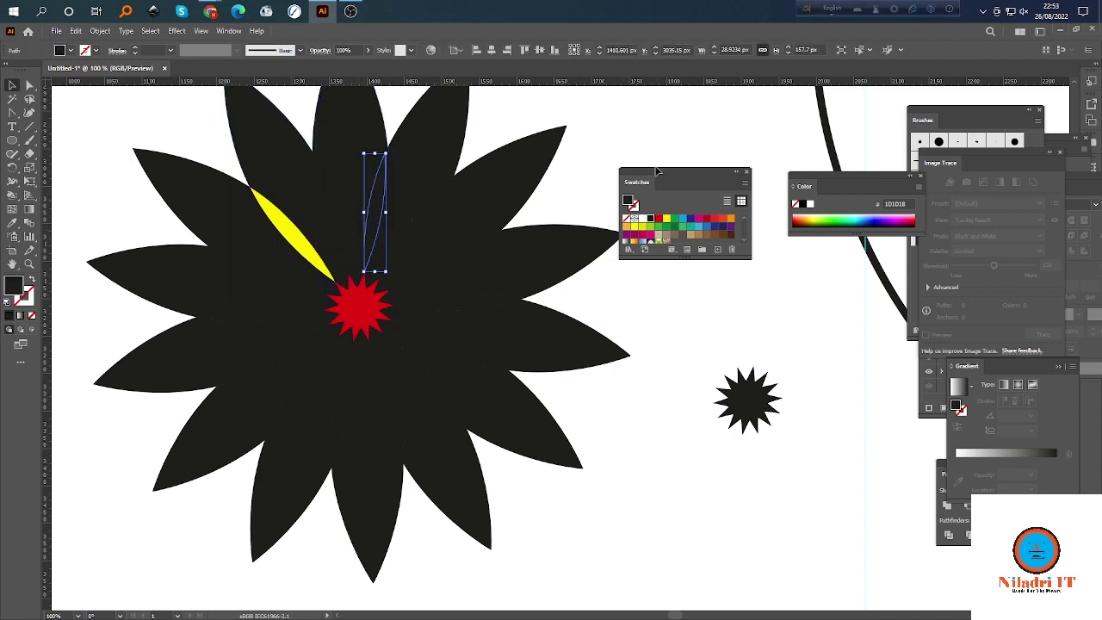
click(702, 221)
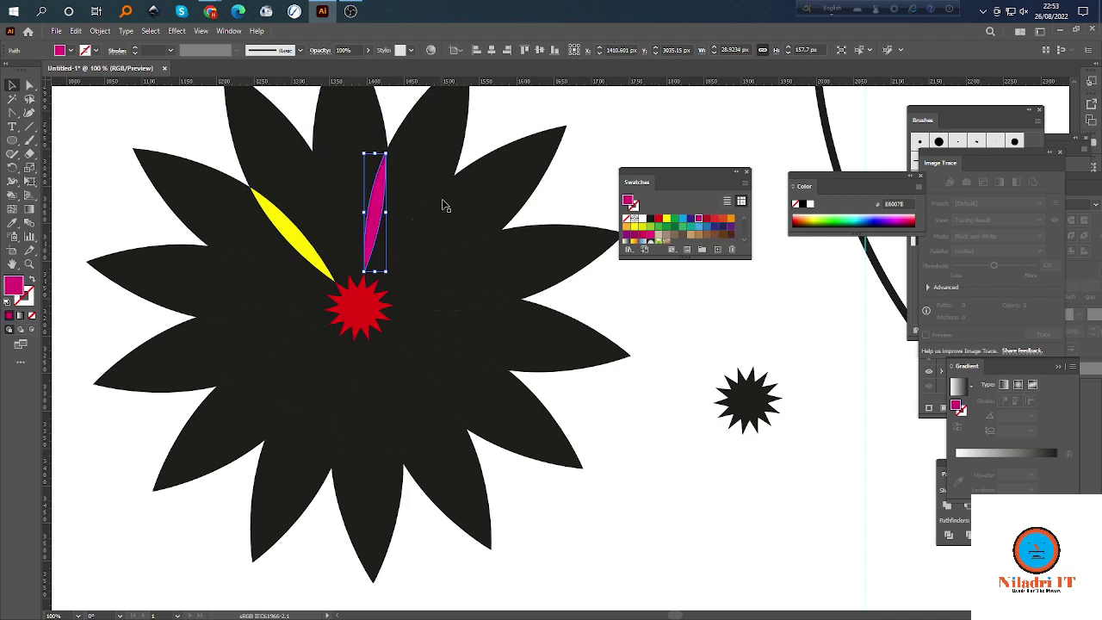
Fill the next two leaf overlaps clockwise from the magenta one with red-orange and orange F39200.
click(433, 243)
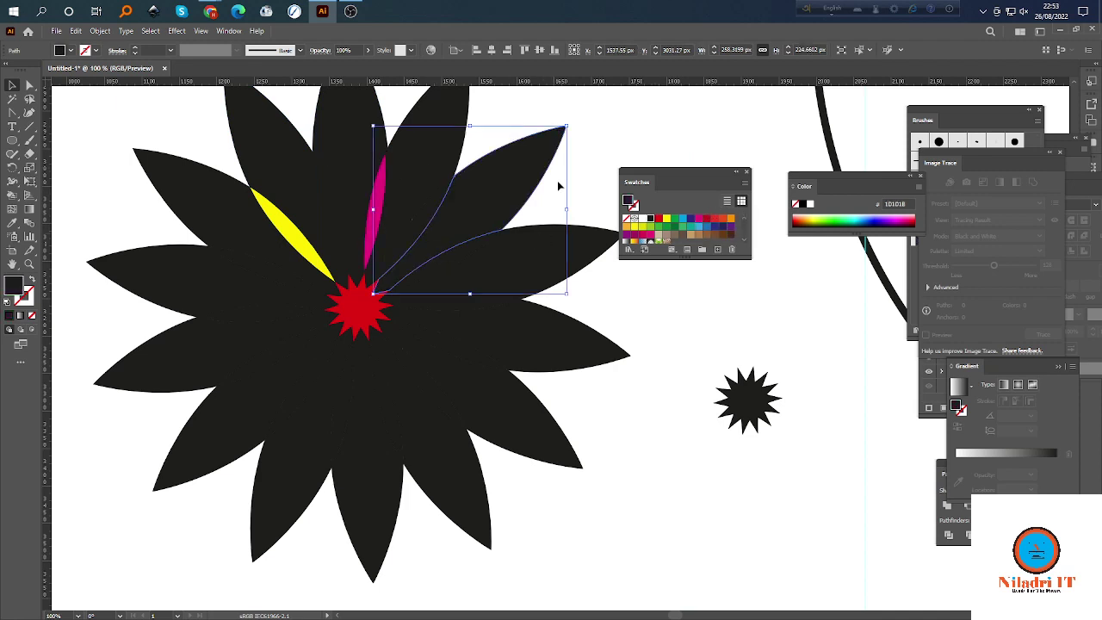
click(613, 130)
click(434, 246)
click(634, 150)
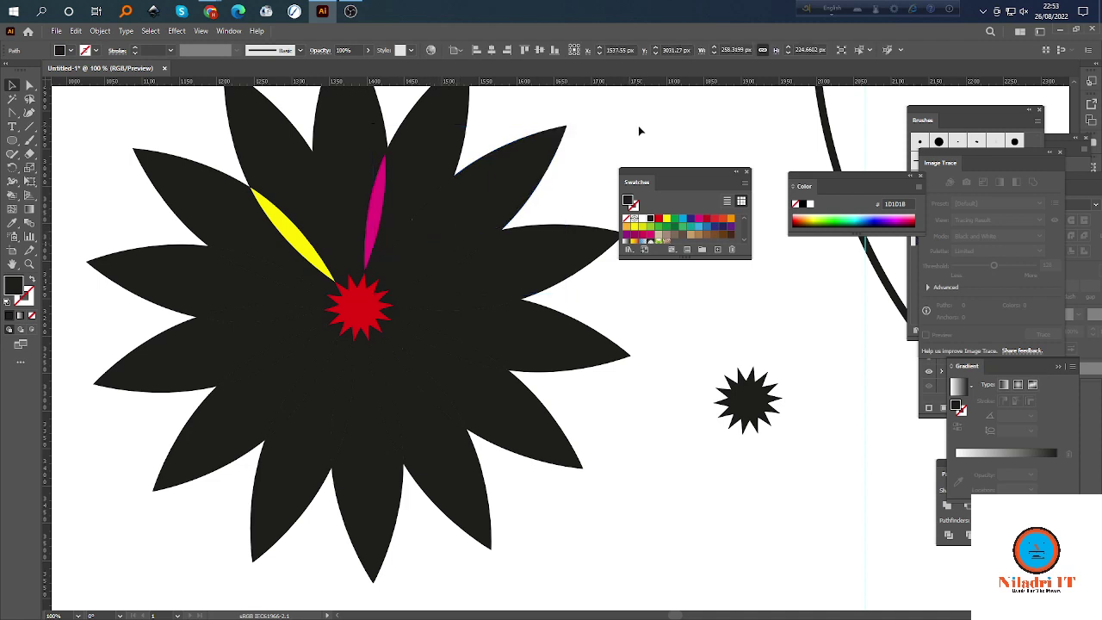
click(428, 223)
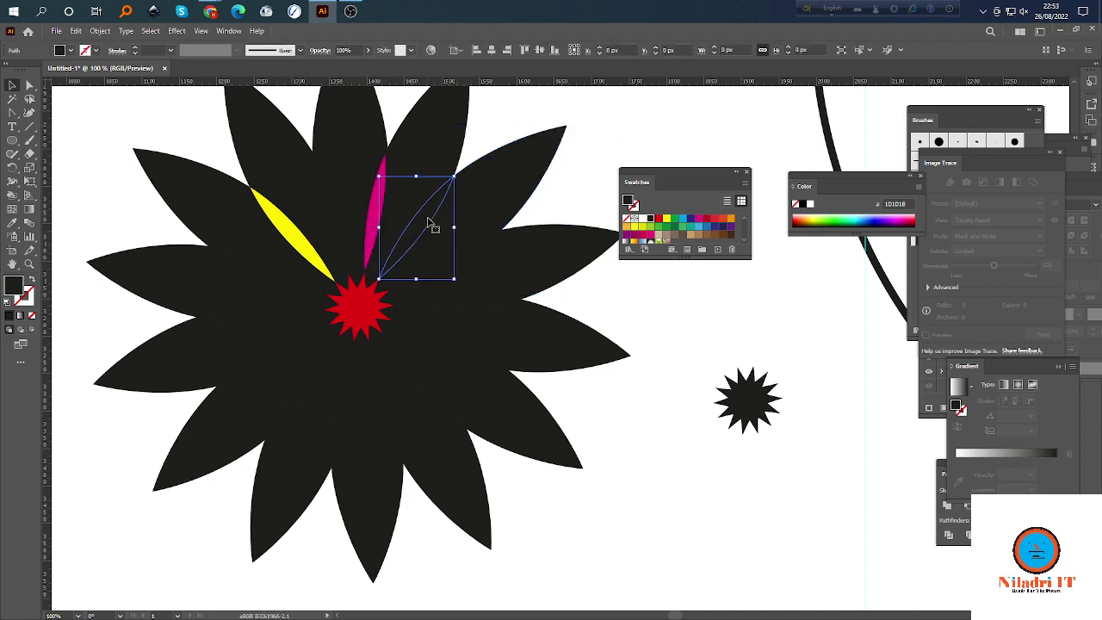
click(723, 219)
click(466, 261)
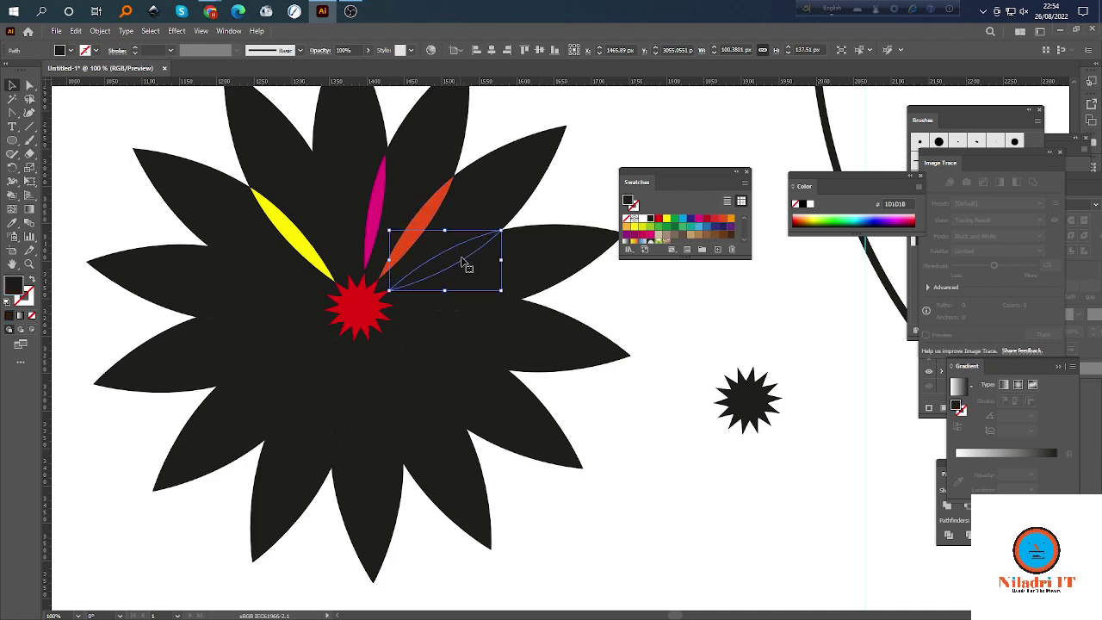
click(731, 220)
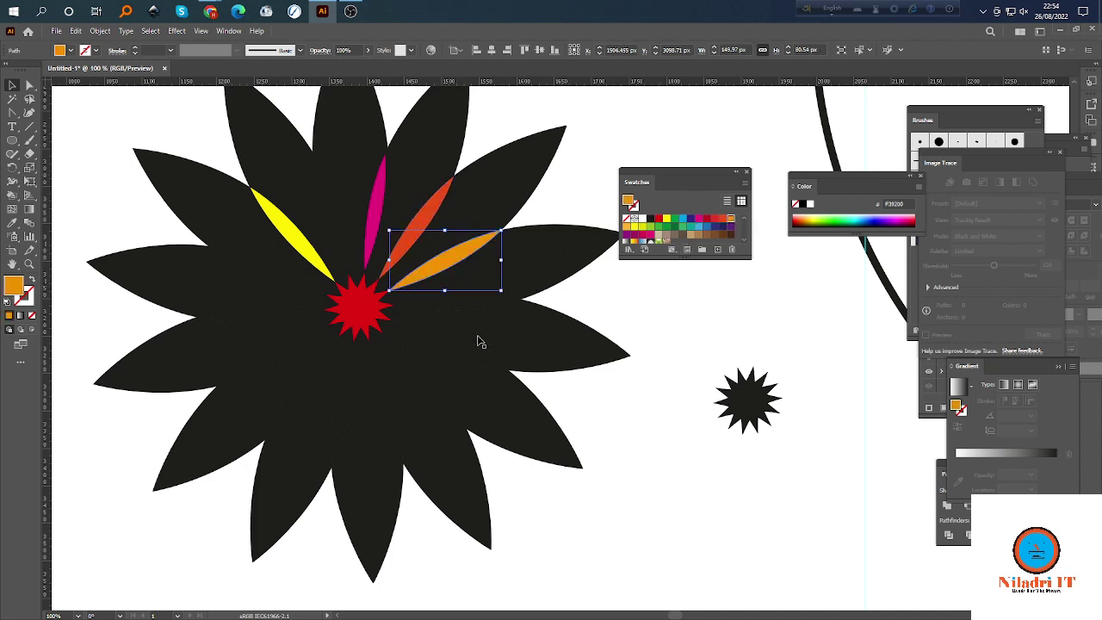
Fill the leaf overlap beside the red star, below the orange F39200 one, and the next overlap clockwise with light orange F9B233.
click(502, 303)
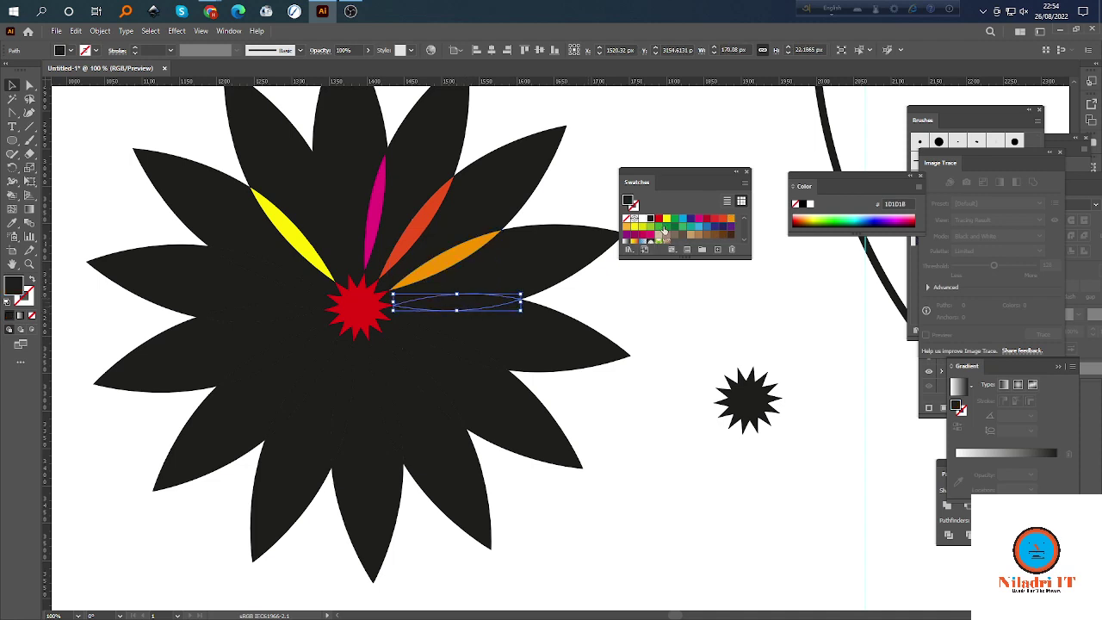
click(626, 227)
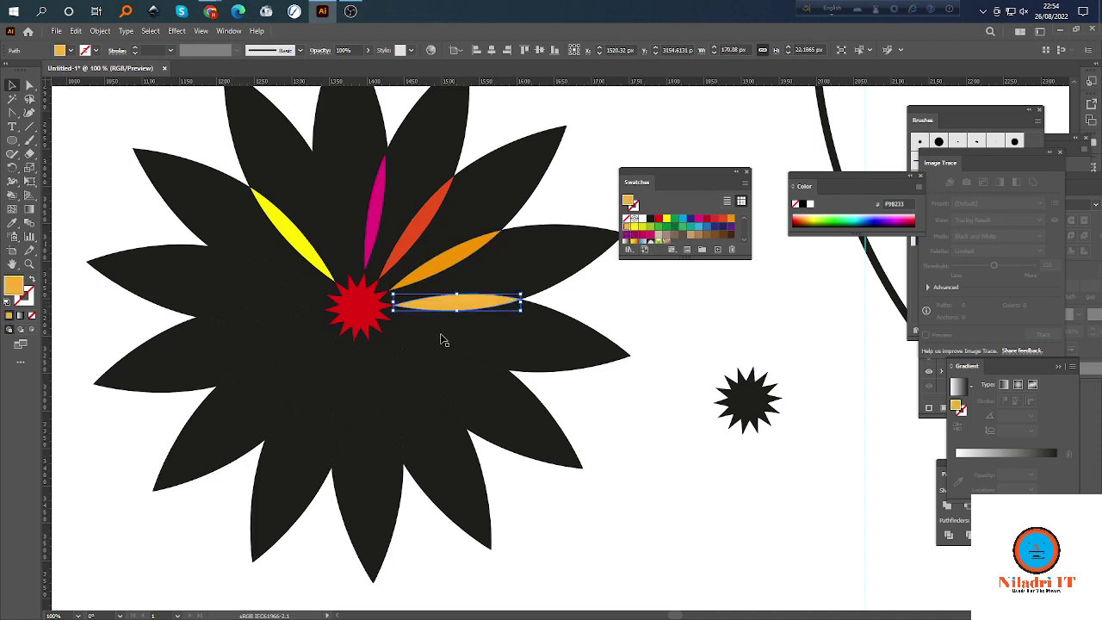
click(444, 339)
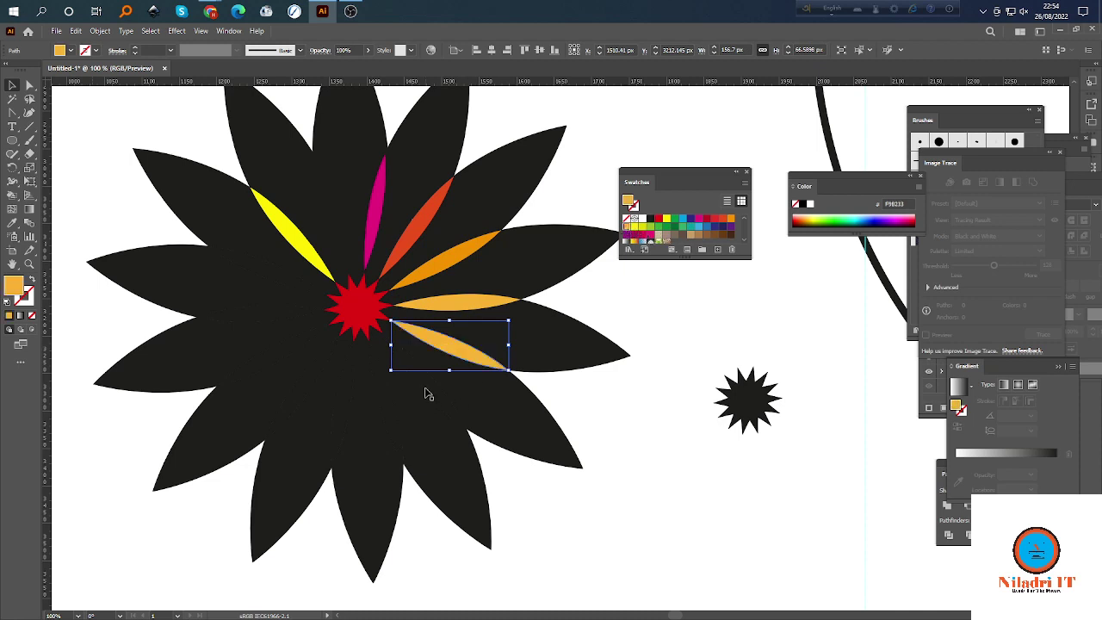
Fill the next two narrow leaf overlaps clockwise from the light orange pair with yellow FCEA10.
click(428, 393)
click(640, 231)
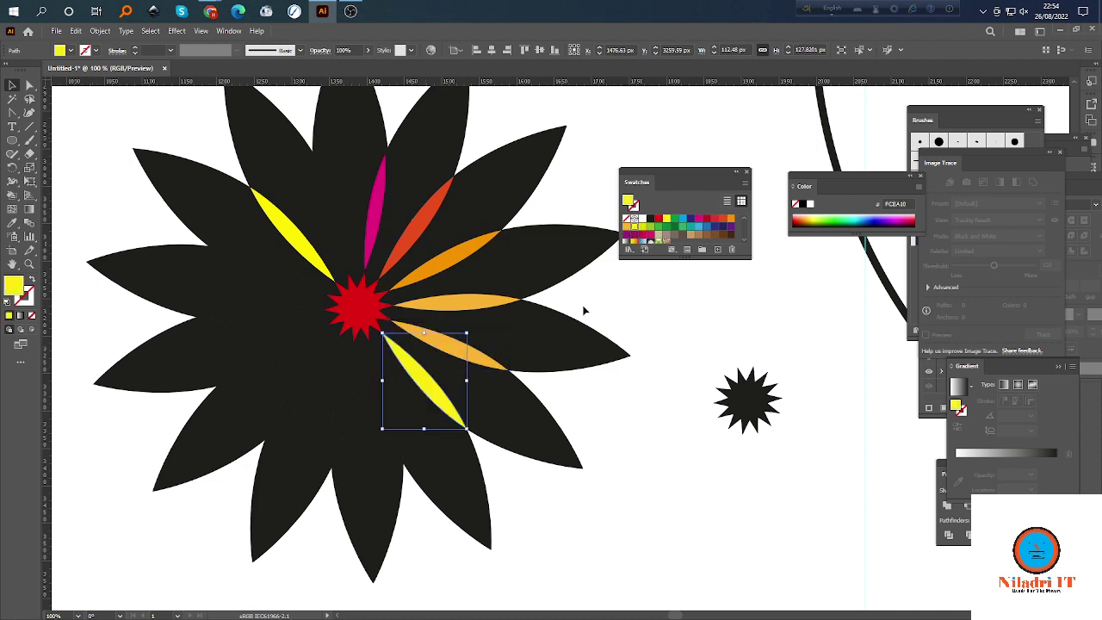
click(406, 415)
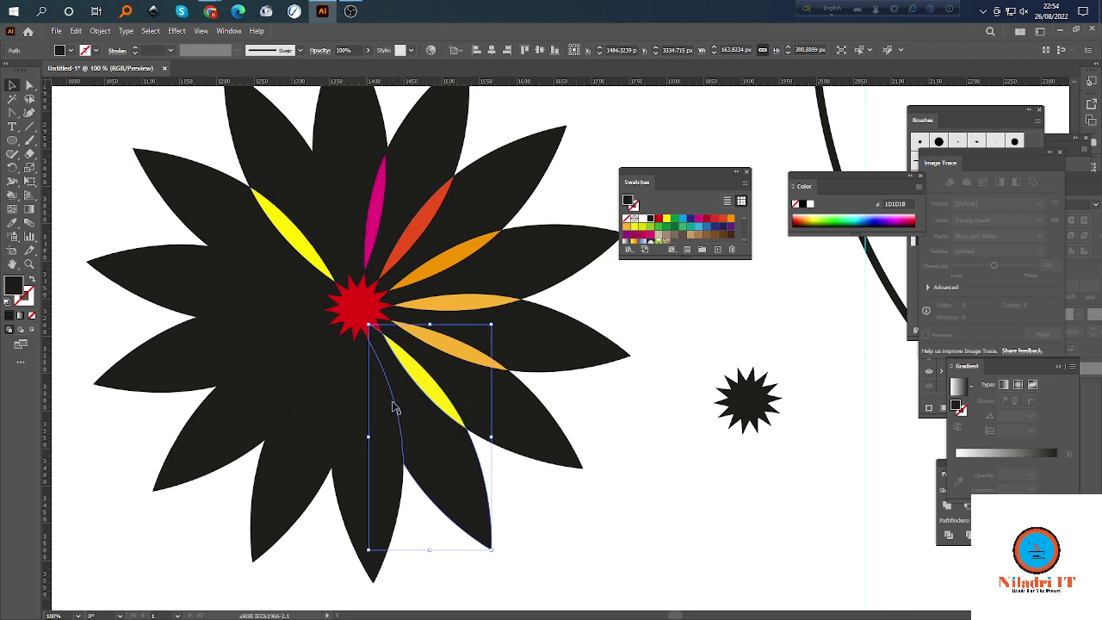
click(392, 405)
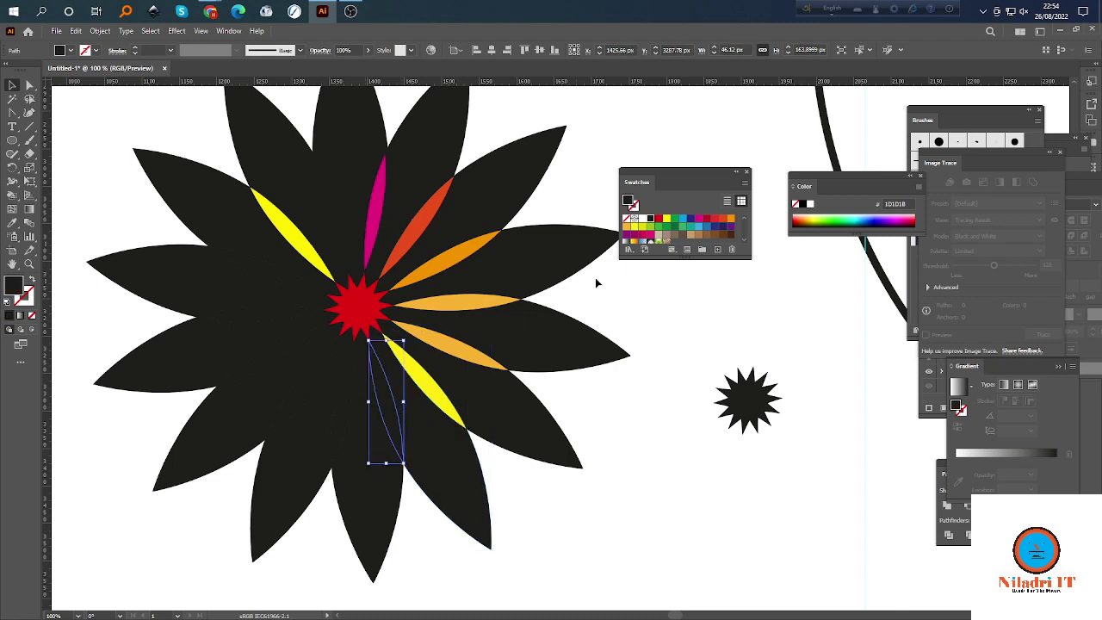
click(637, 231)
Fill the next two leaf overlaps clockwise, at the star's lower left, with lime yellow DEDC00 and light green.
click(335, 422)
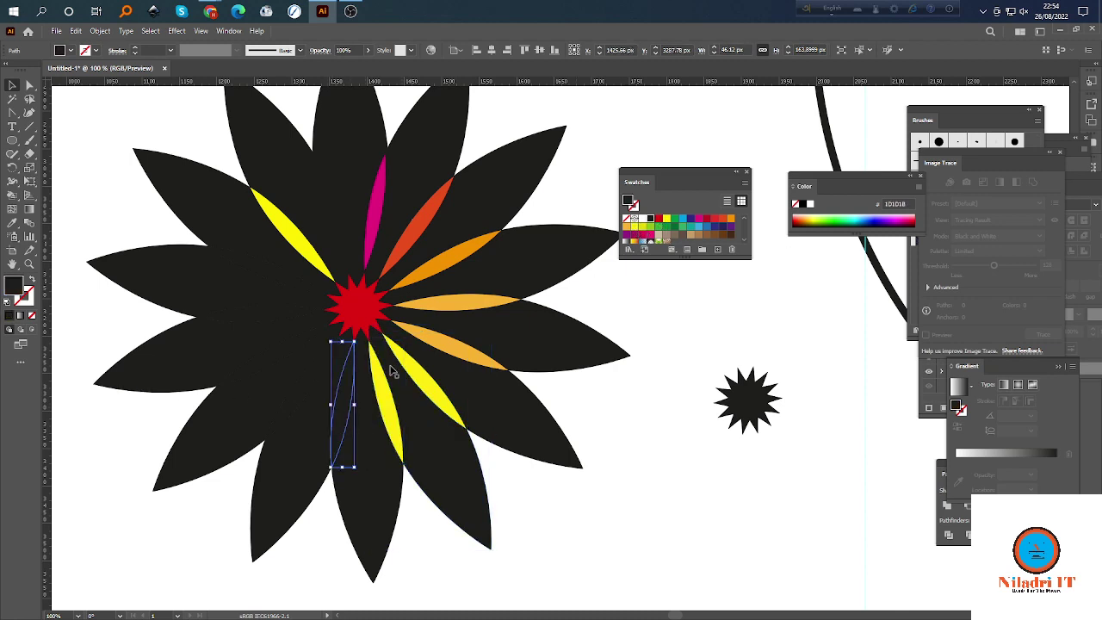
click(641, 232)
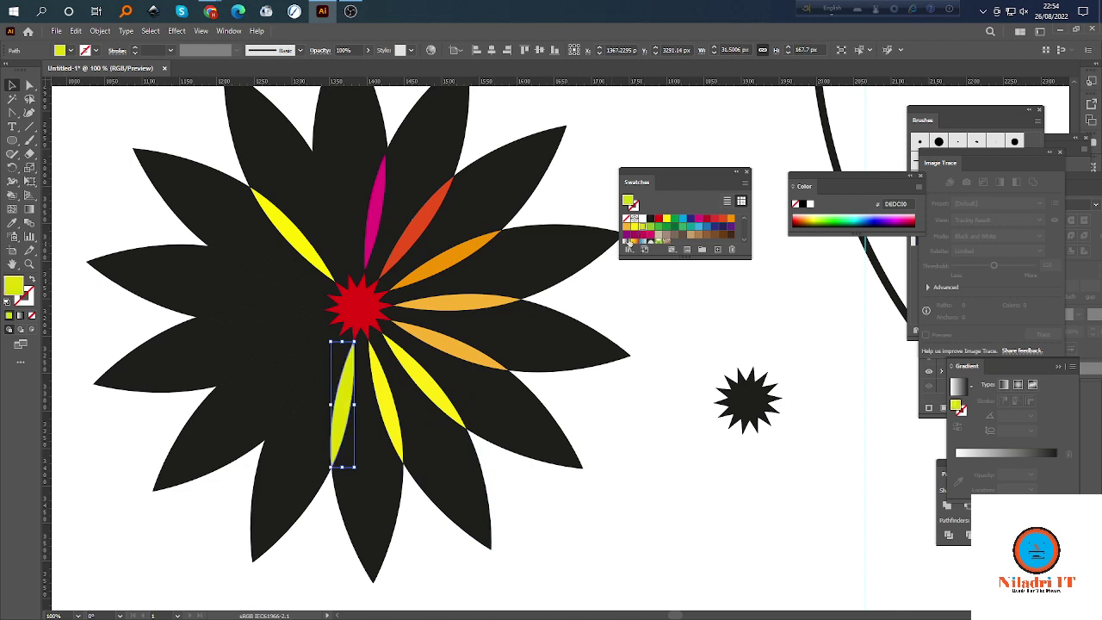
click(290, 408)
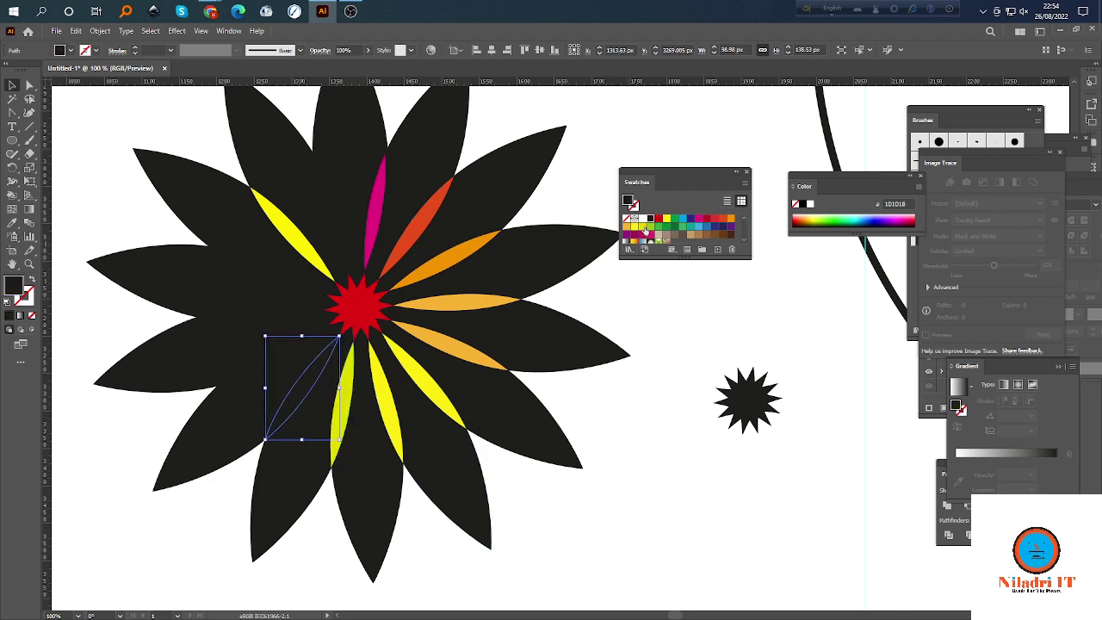
click(640, 230)
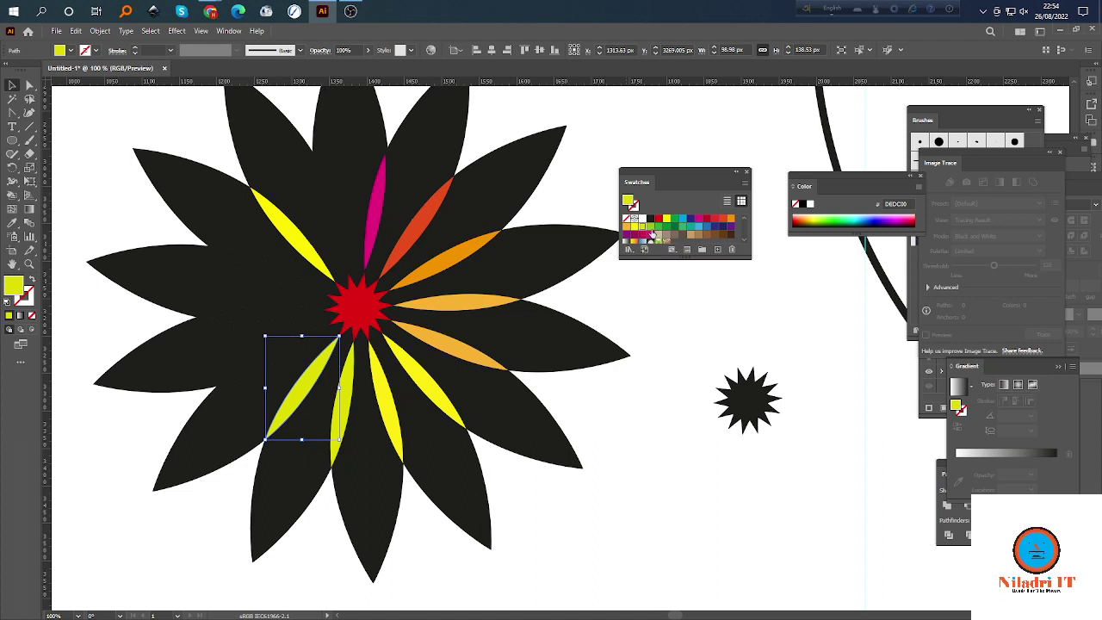
click(653, 233)
Fill the next two leaf overlaps clockwise, to the left of the red star, with green 3AAA35.
click(231, 377)
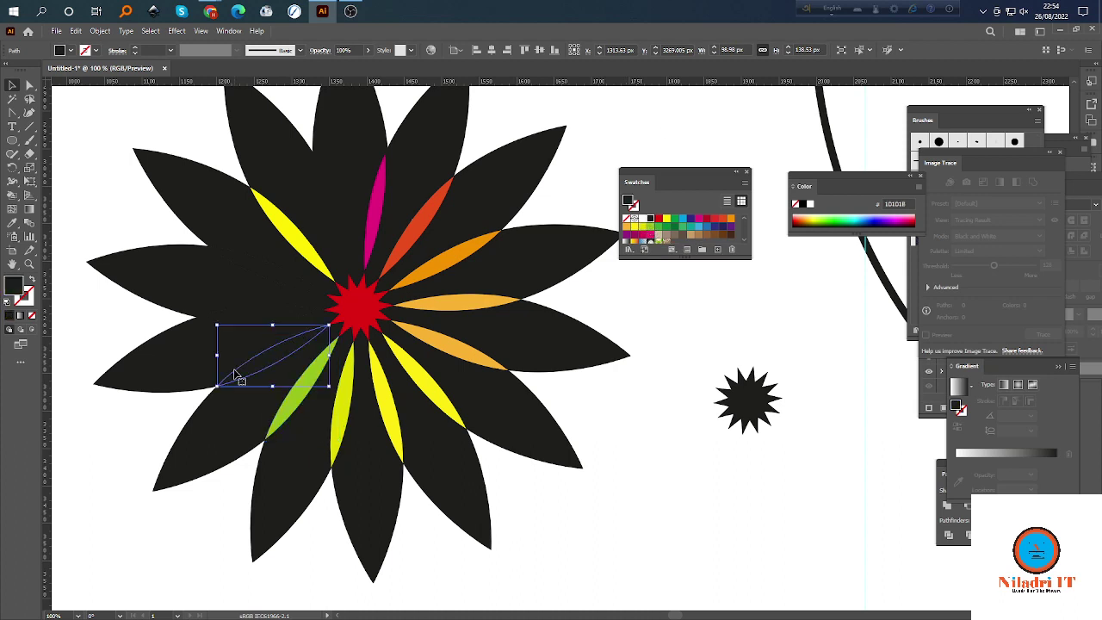
click(660, 227)
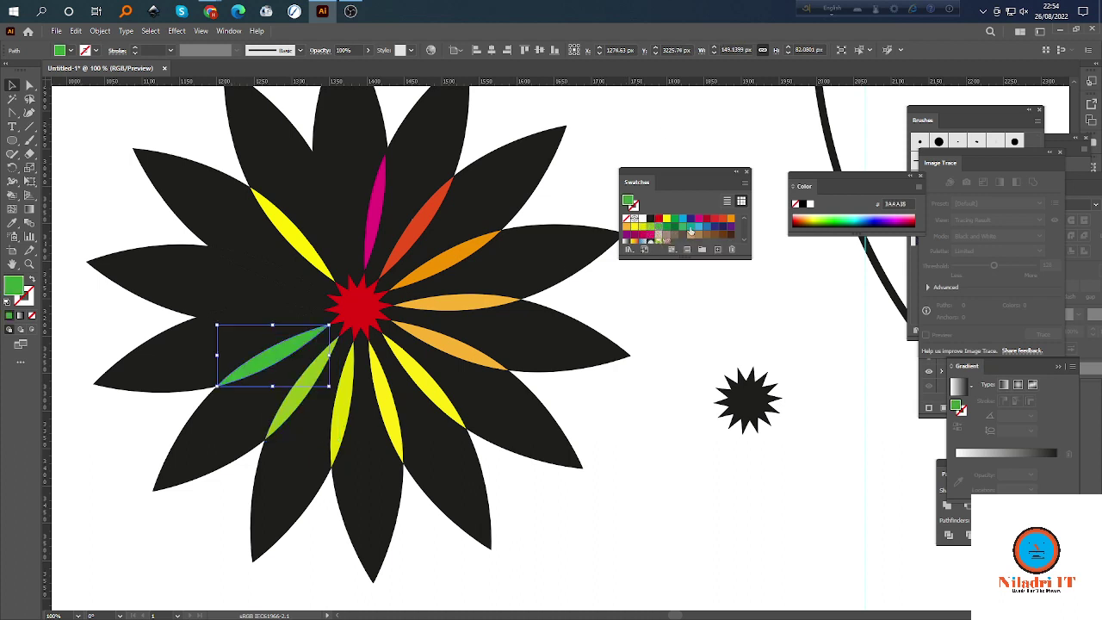
click(248, 312)
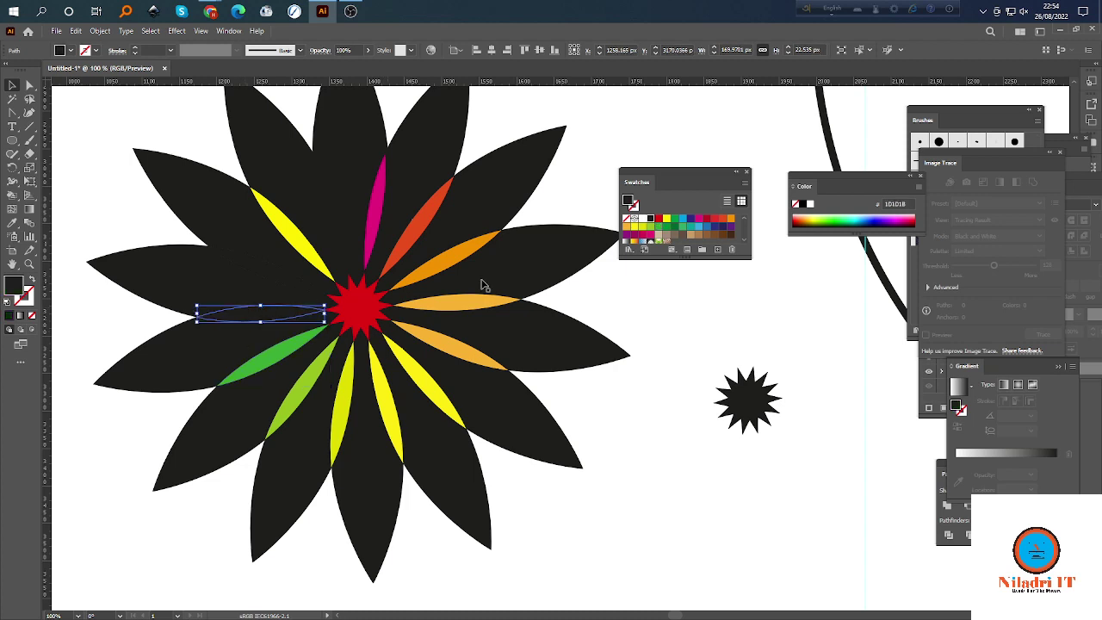
click(659, 231)
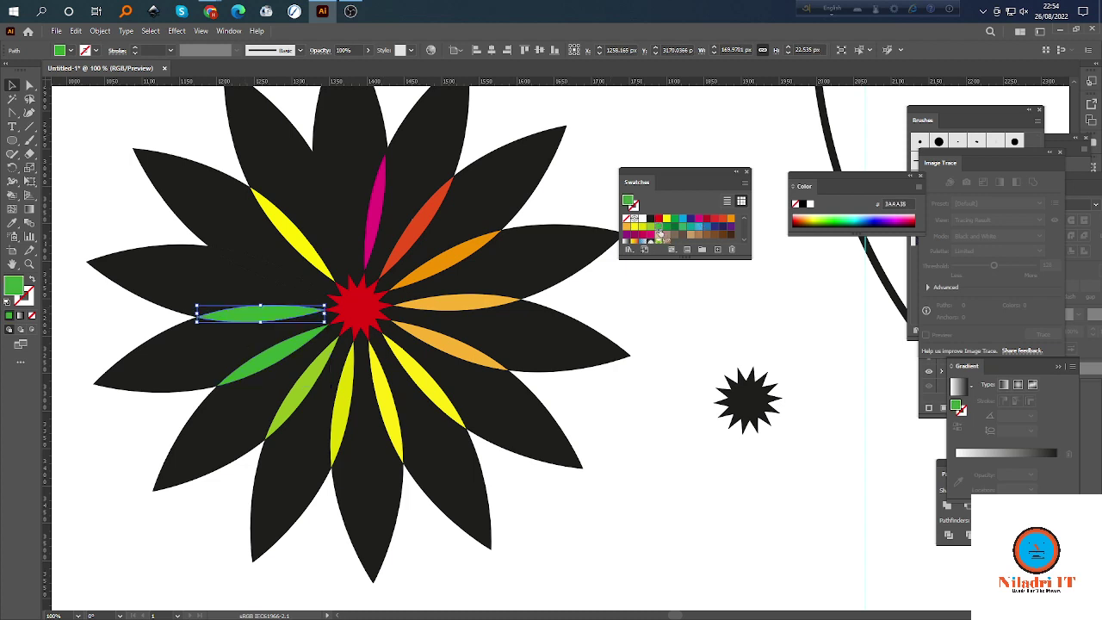
Fill the black overlap left of the upper yellow one with dark green 008D36, and the one between yellow and magenta with teal 00A19A.
click(255, 262)
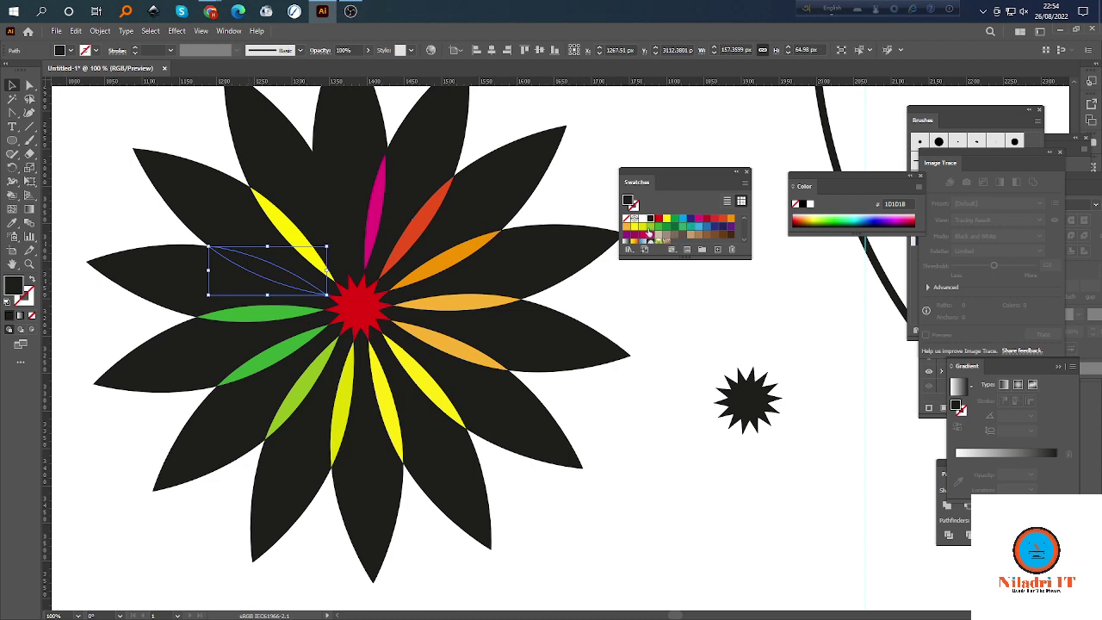
click(666, 229)
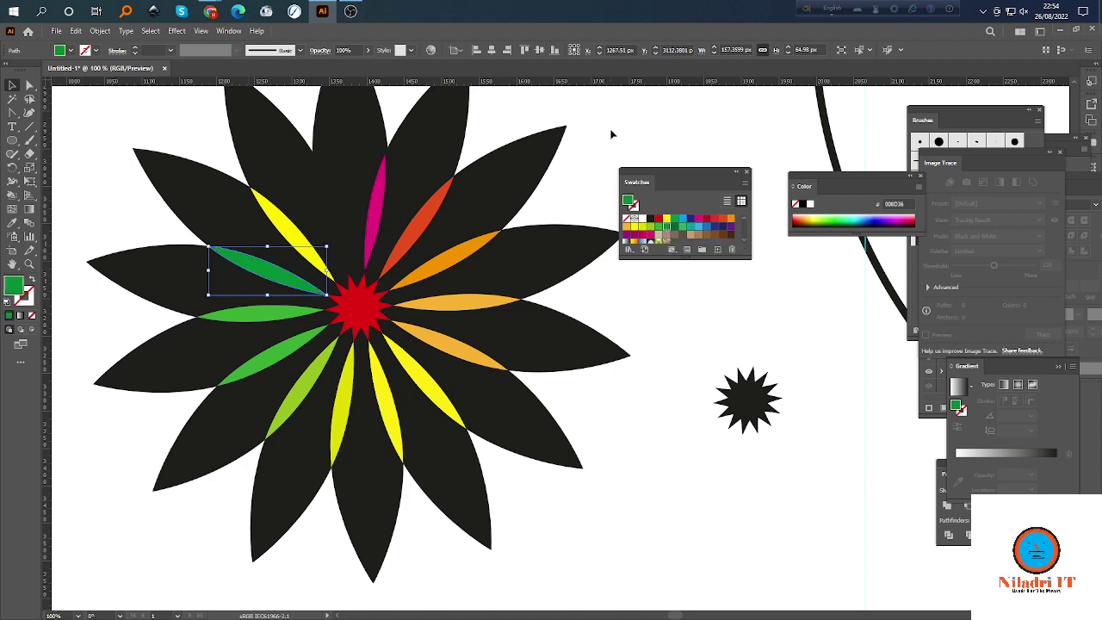
click(611, 135)
alt+scroll(442, 308, down, 2)
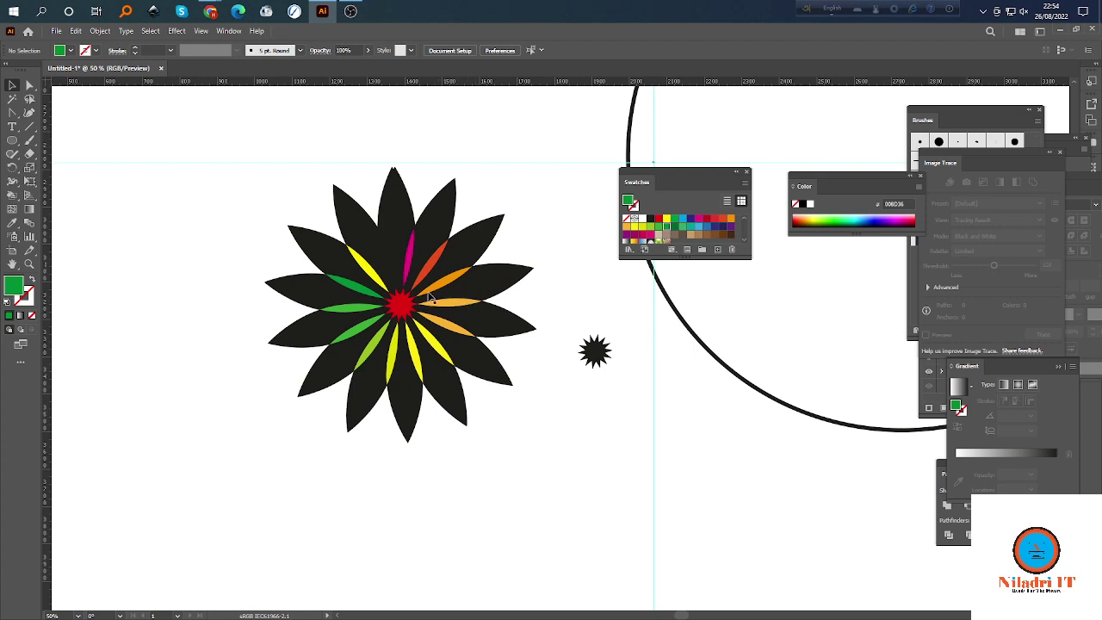
click(385, 260)
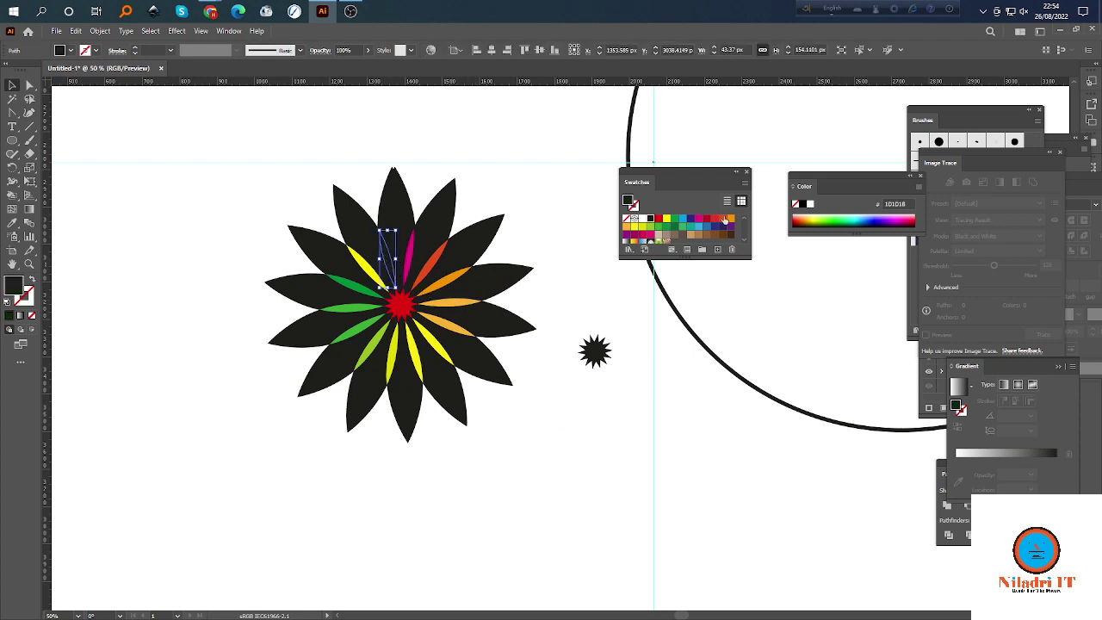
click(690, 227)
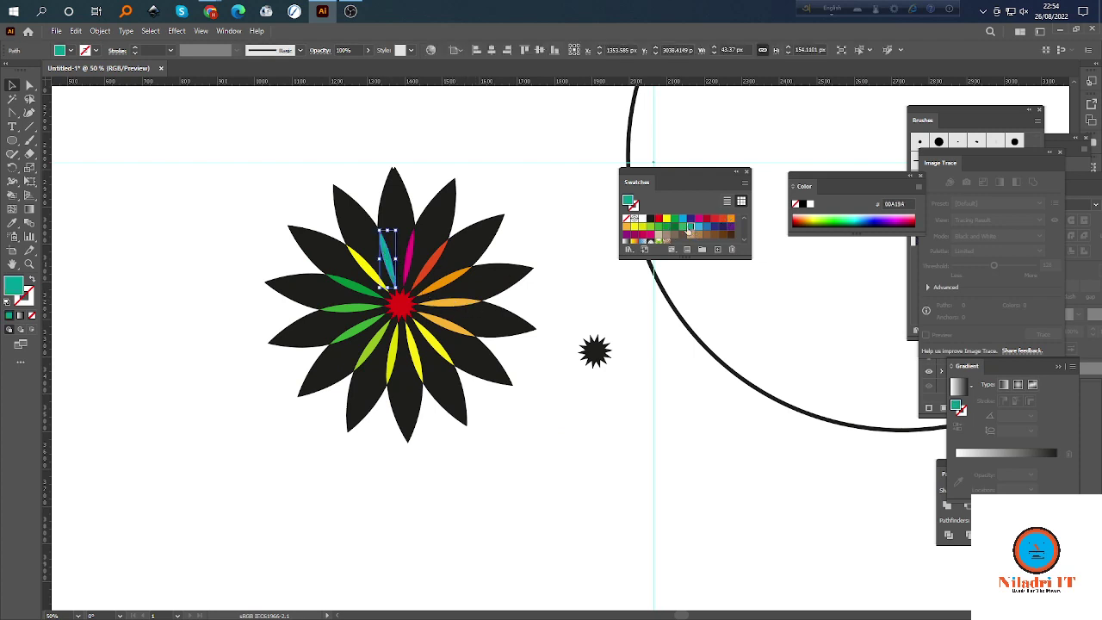
click(526, 140)
Inspect the coloured leaf overlaps around the red star up close and within the whole flower.
alt+scroll(484, 357, up, 1)
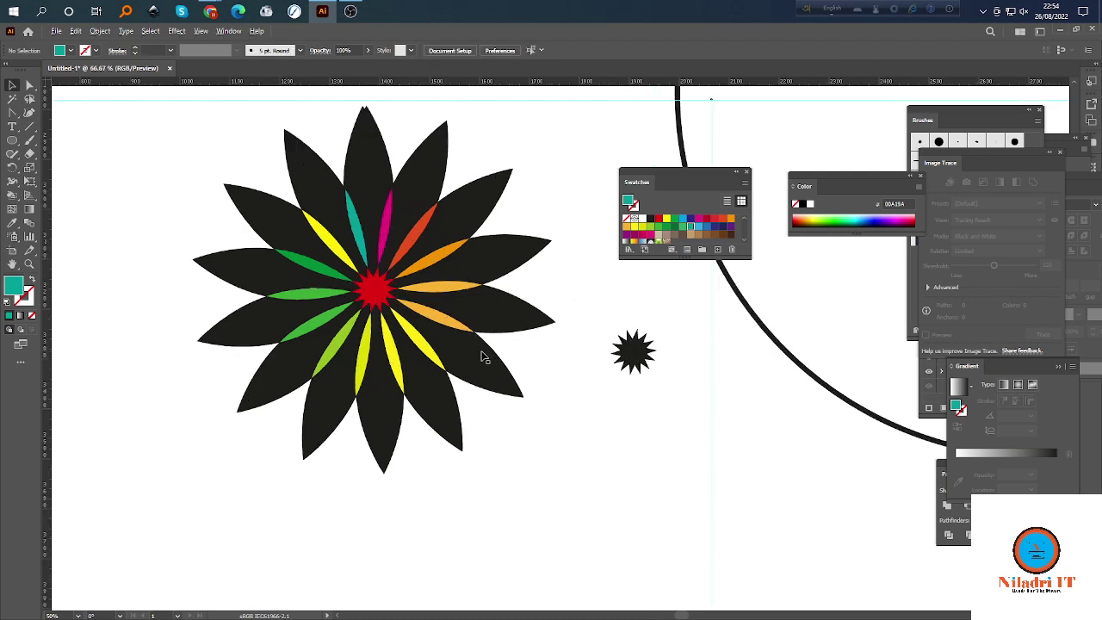
alt+scroll(505, 365, up, 2)
alt+scroll(496, 387, down, 2)
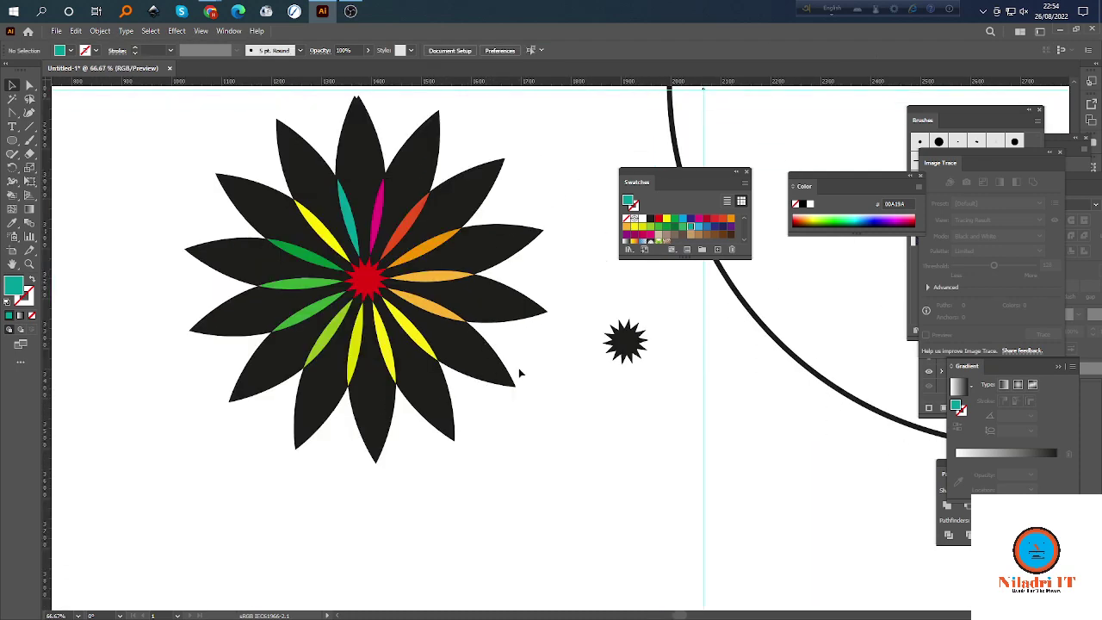
alt+scroll(419, 307, up, 2)
scroll(423, 327, up, 1)
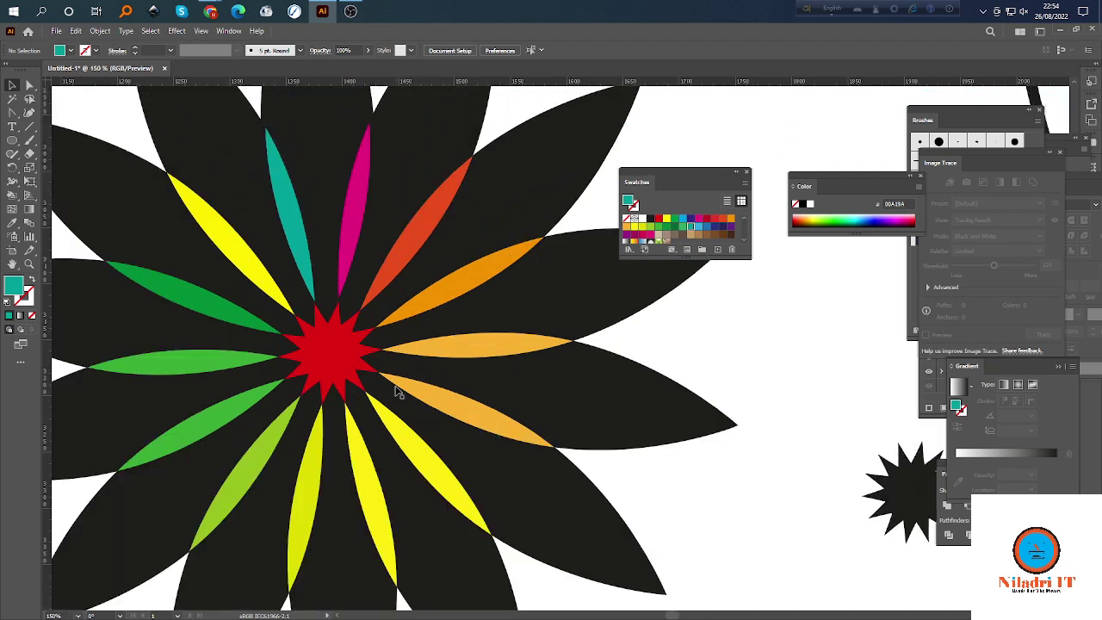
alt+scroll(397, 392, down, 2)
scroll(485, 378, down, 1)
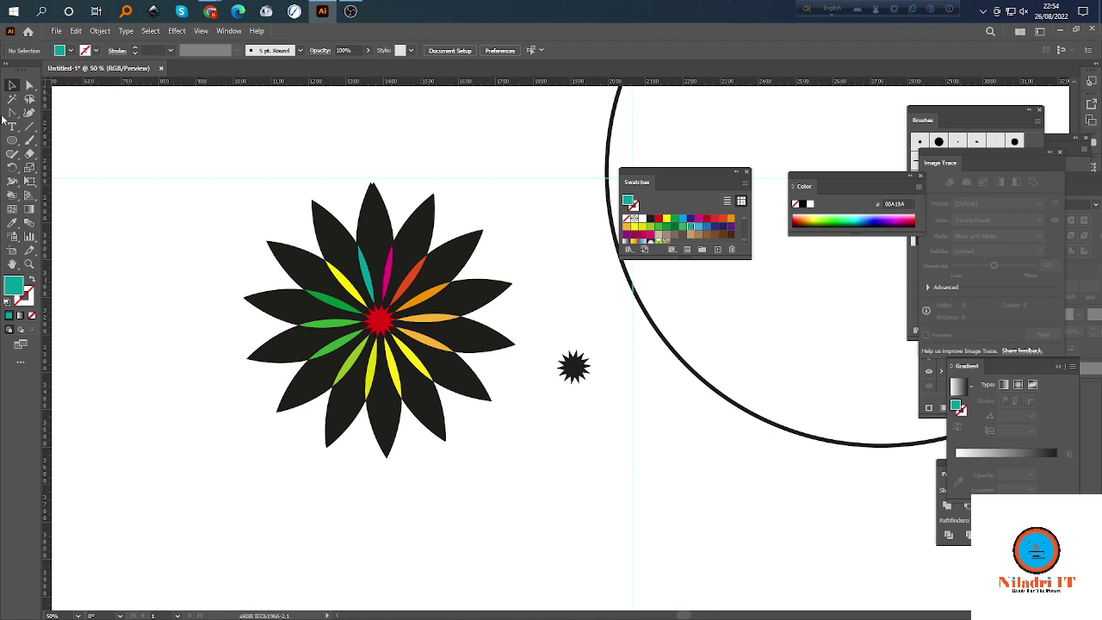
Select all parts of the coloured flower and group them.
drag(215, 192, 517, 464)
key(a)
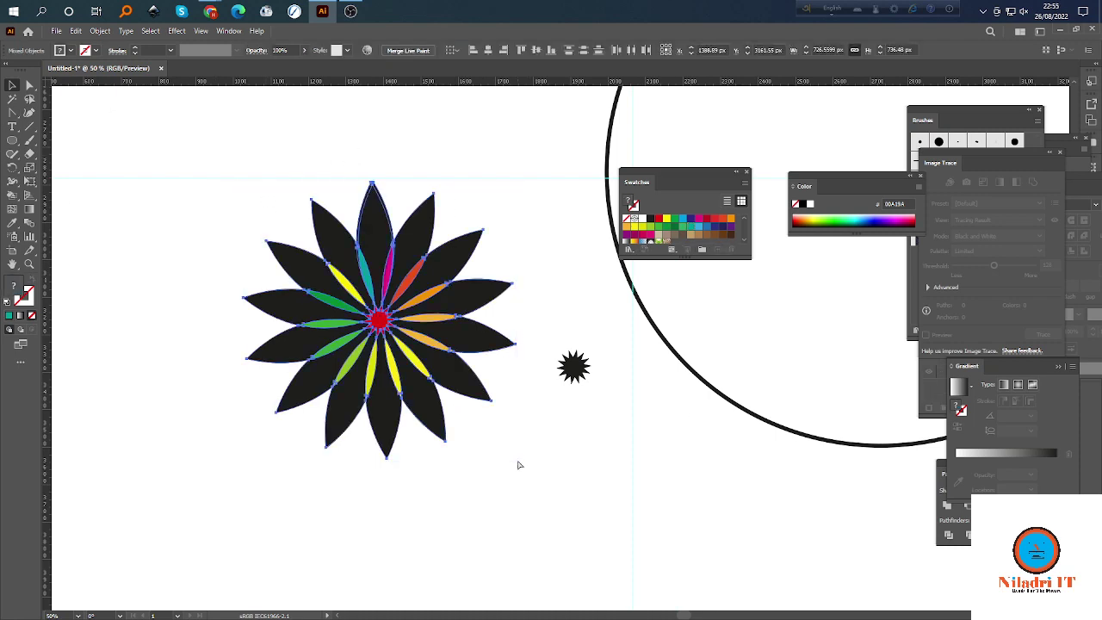
key(v)
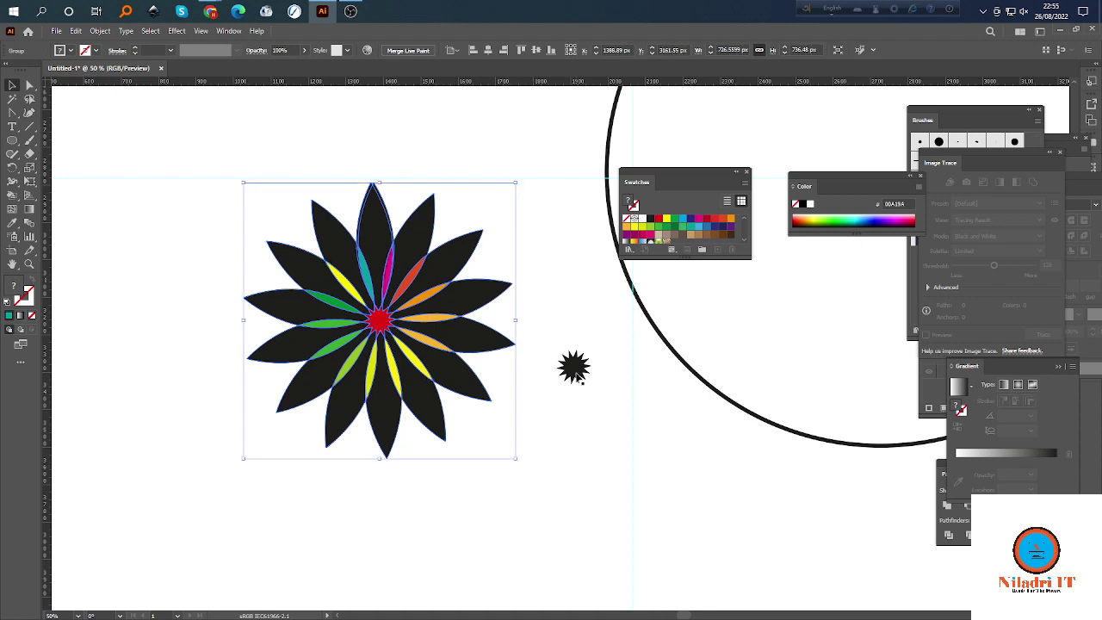
Fill the separate black star beside the coloured flower with orange F39200 and deselect it.
click(576, 370)
click(12, 223)
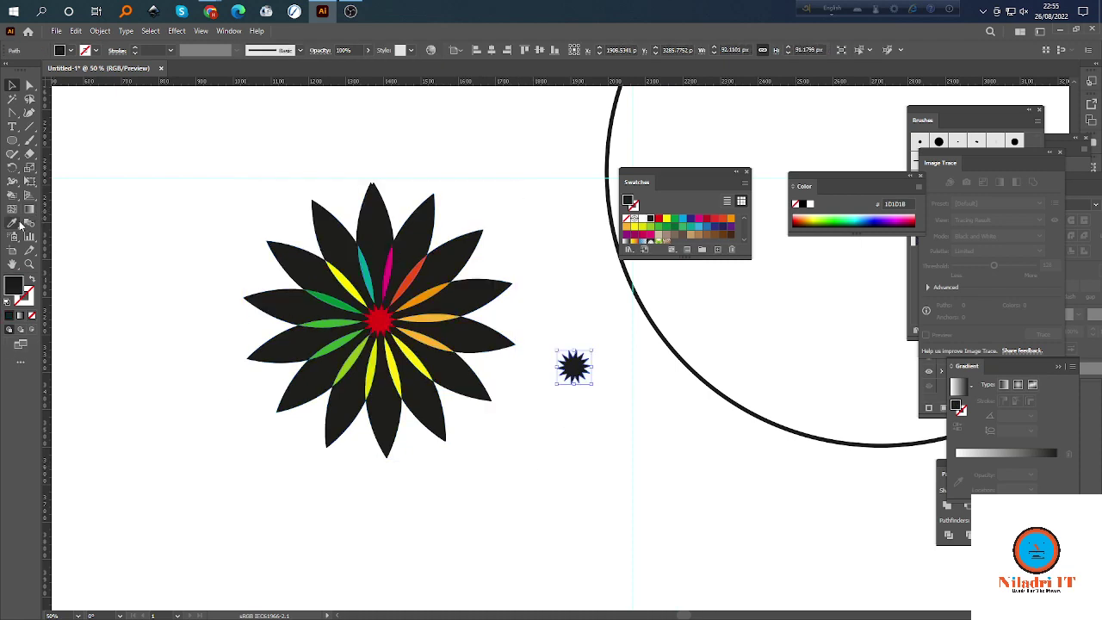
click(303, 226)
click(731, 218)
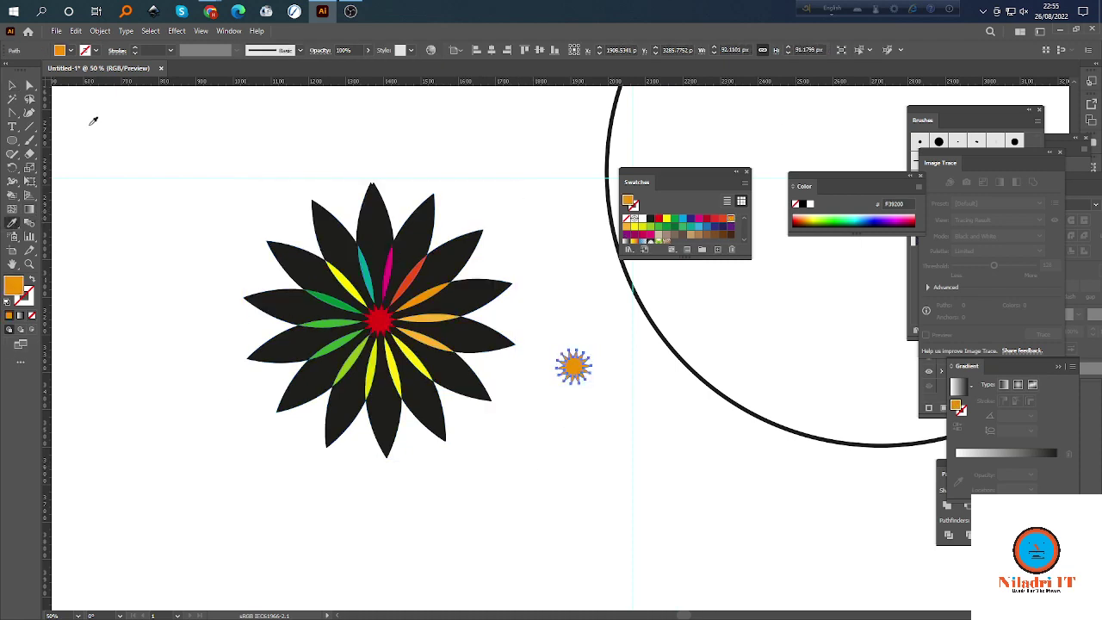
click(14, 82)
click(598, 402)
Move the coloured flower, the orange star and the black flower off the artboard to its left side.
scroll(598, 401, up, 10)
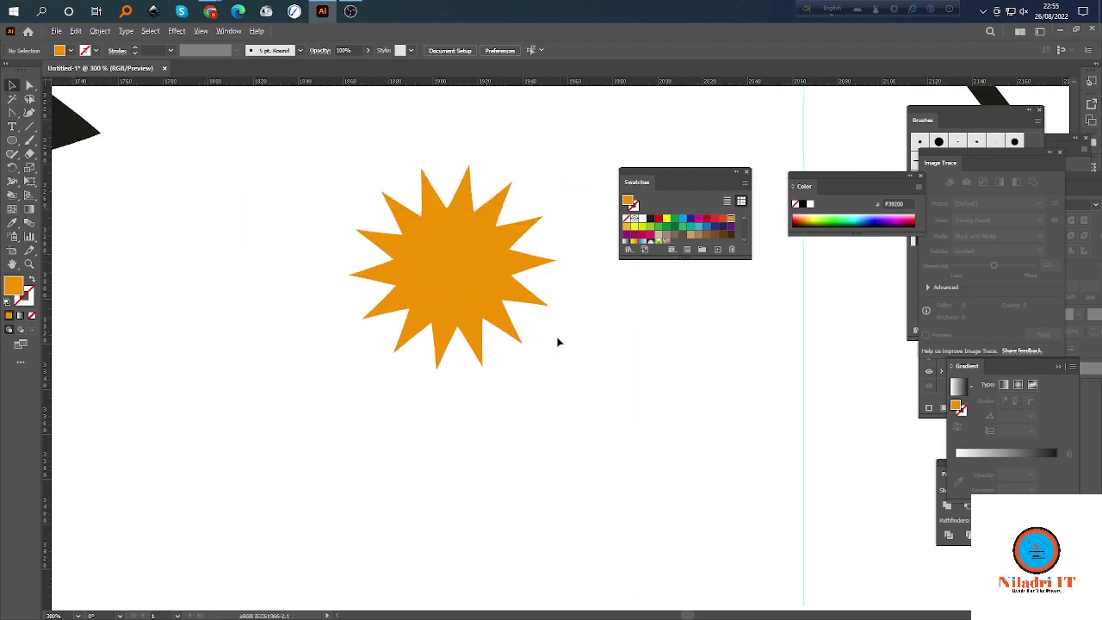
scroll(467, 386, down, 4)
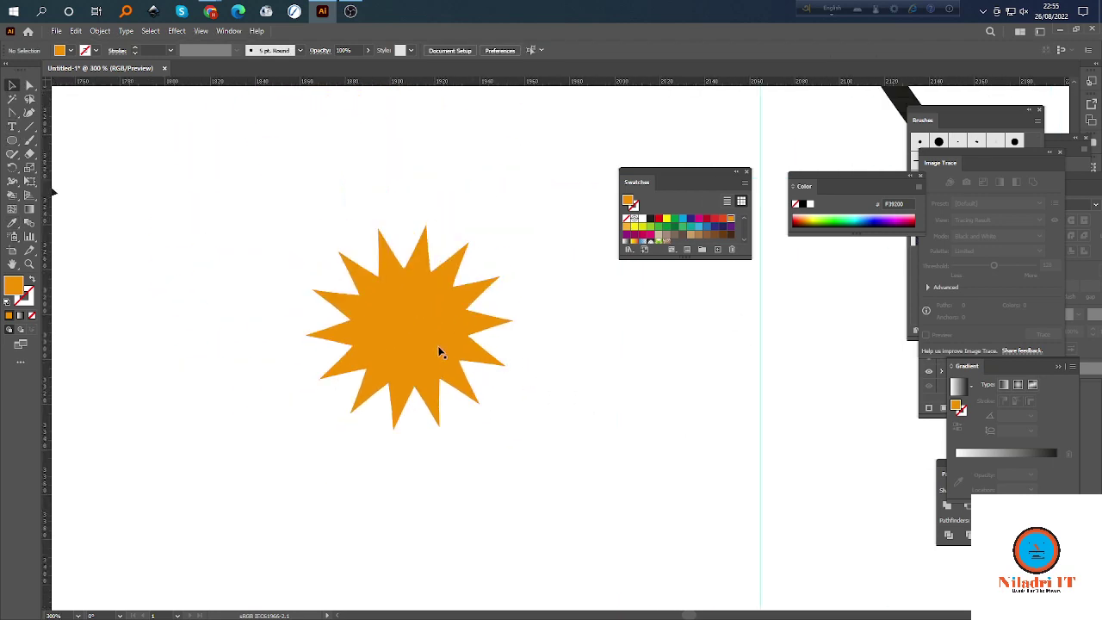
scroll(440, 352, down, 10)
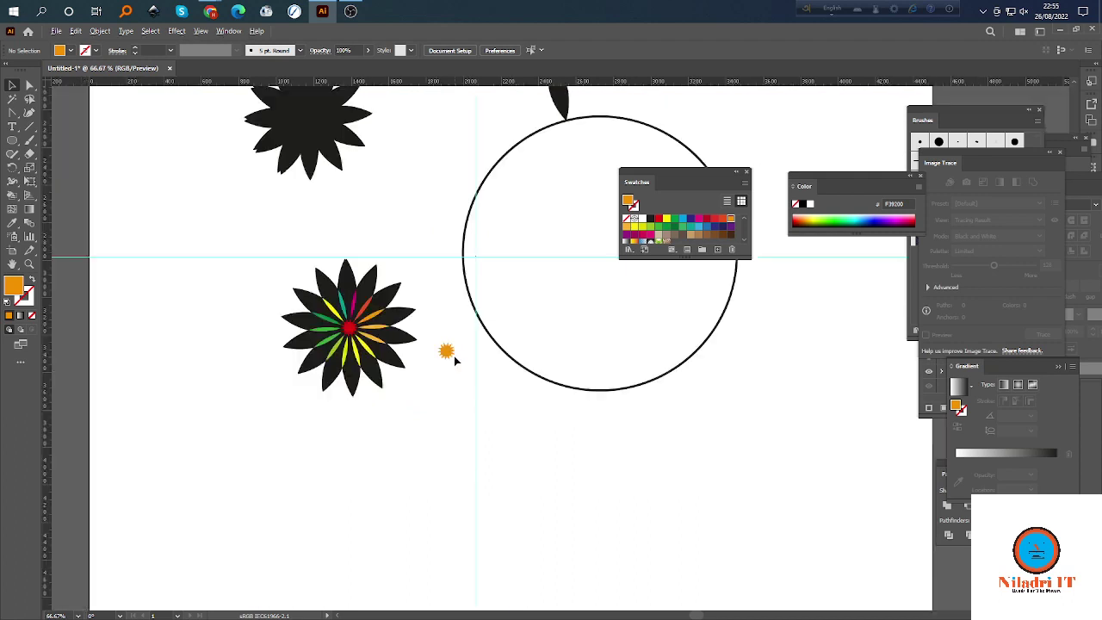
drag(415, 324, 142, 386)
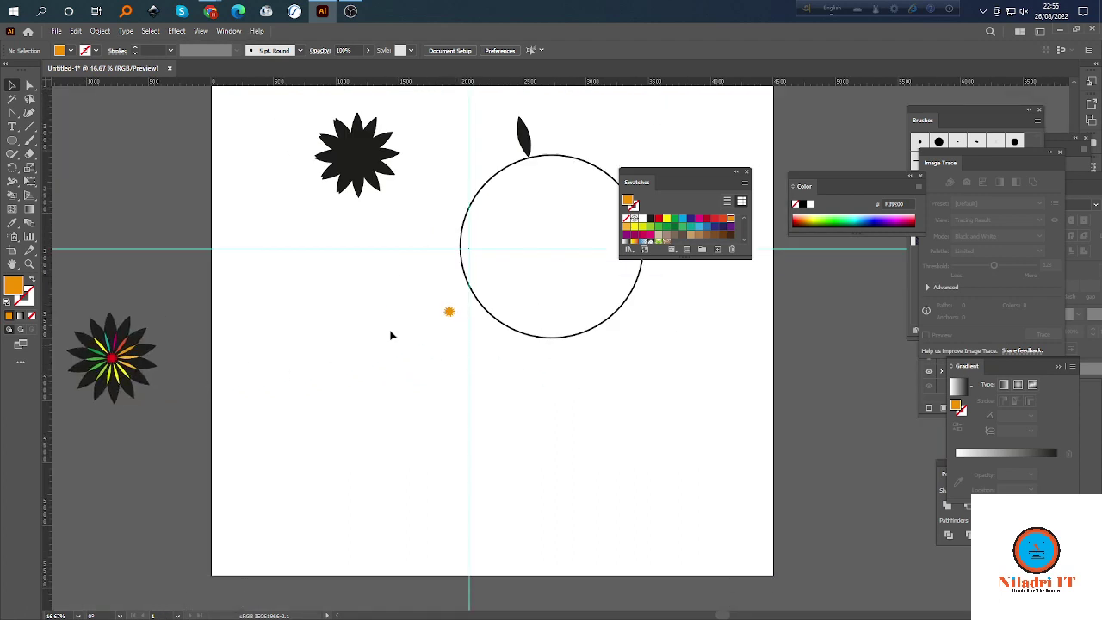
drag(448, 314, 167, 216)
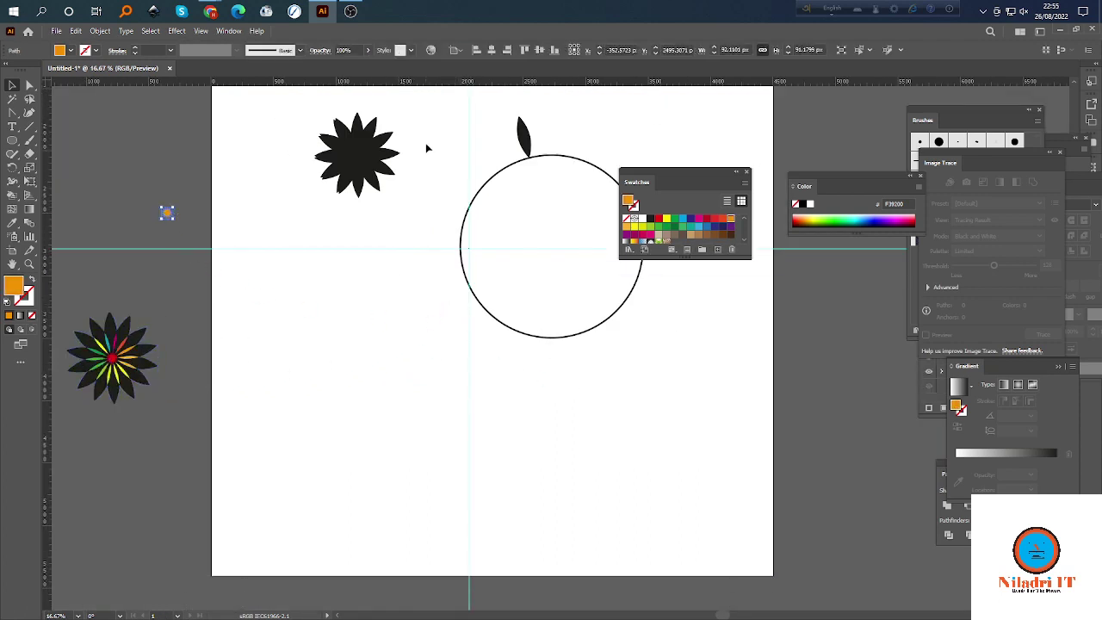
drag(306, 97, 130, 155)
scroll(437, 229, down, 1)
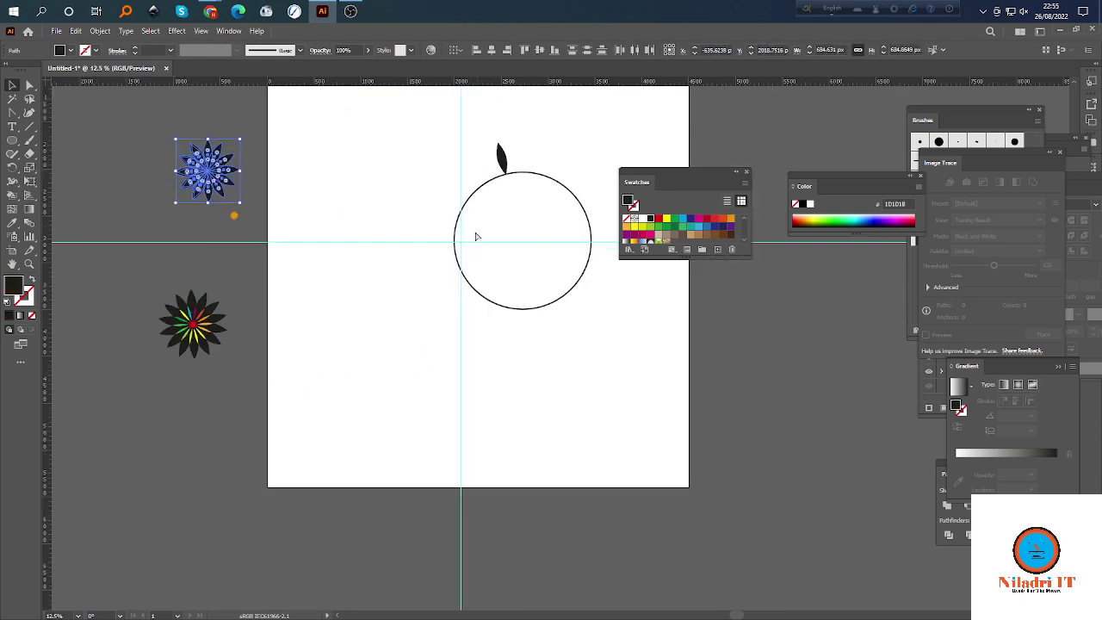
scroll(475, 236, right, 3)
drag(401, 128, 460, 250)
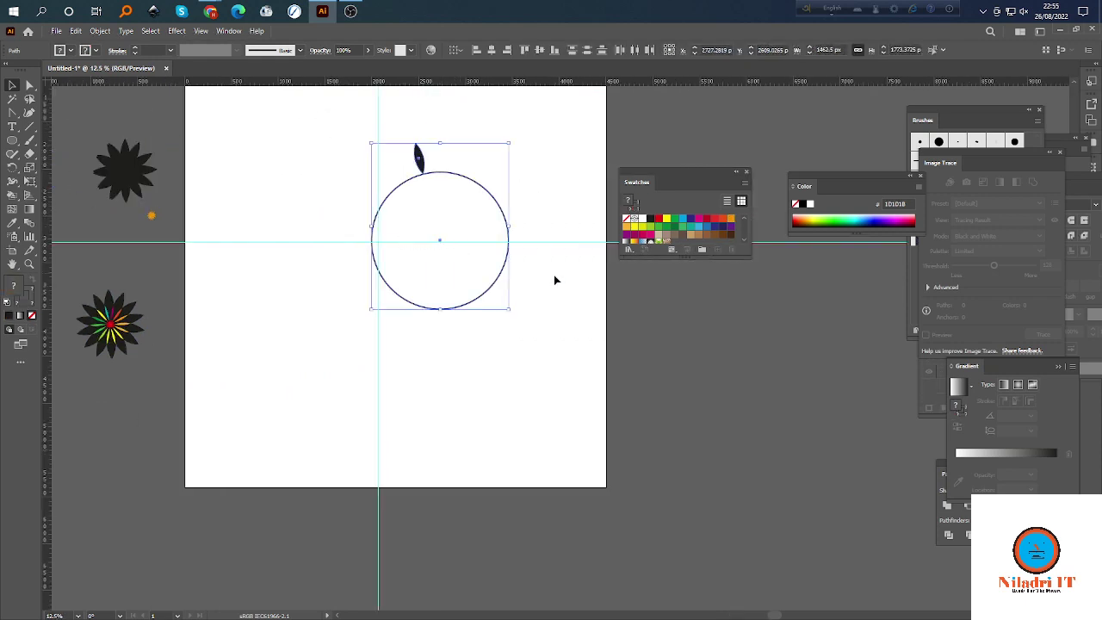
click(544, 293)
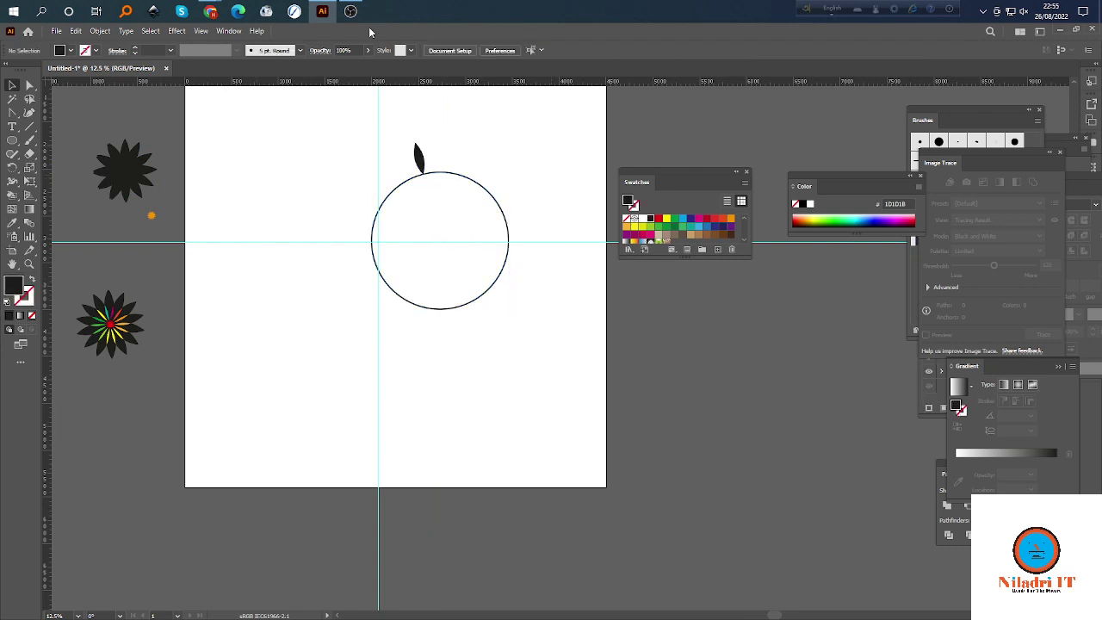
click(419, 158)
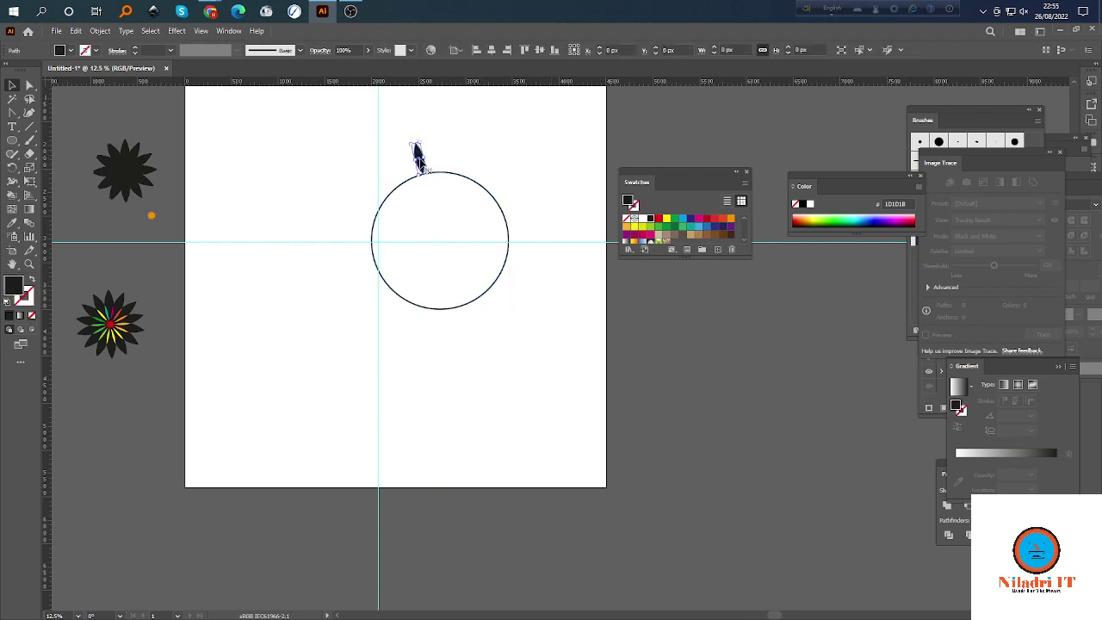
right_click(416, 171)
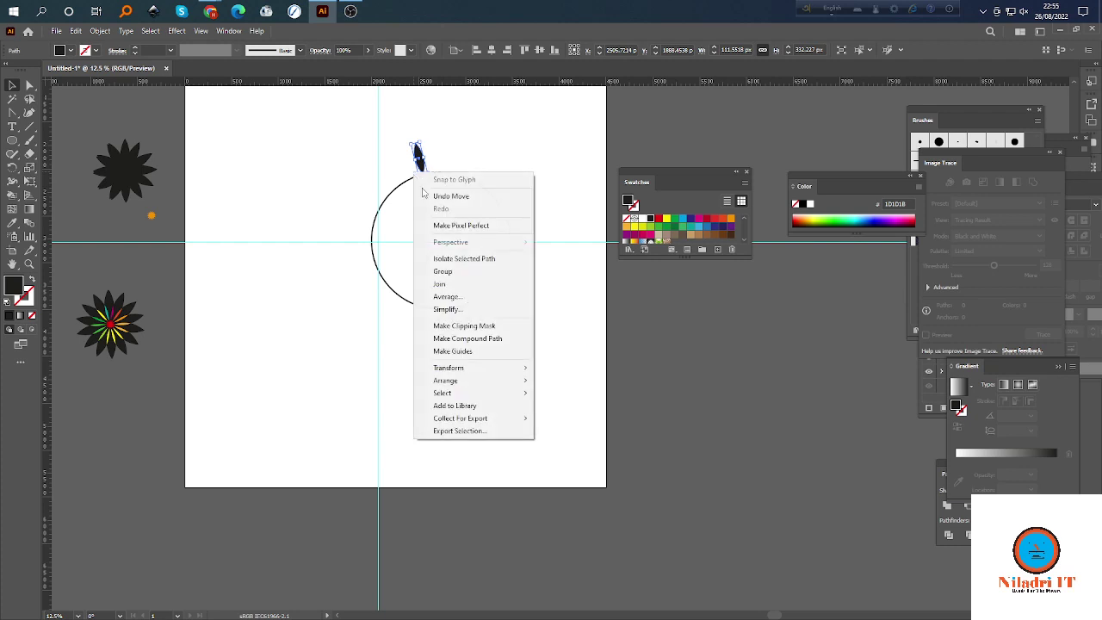
mouse_move(465, 370)
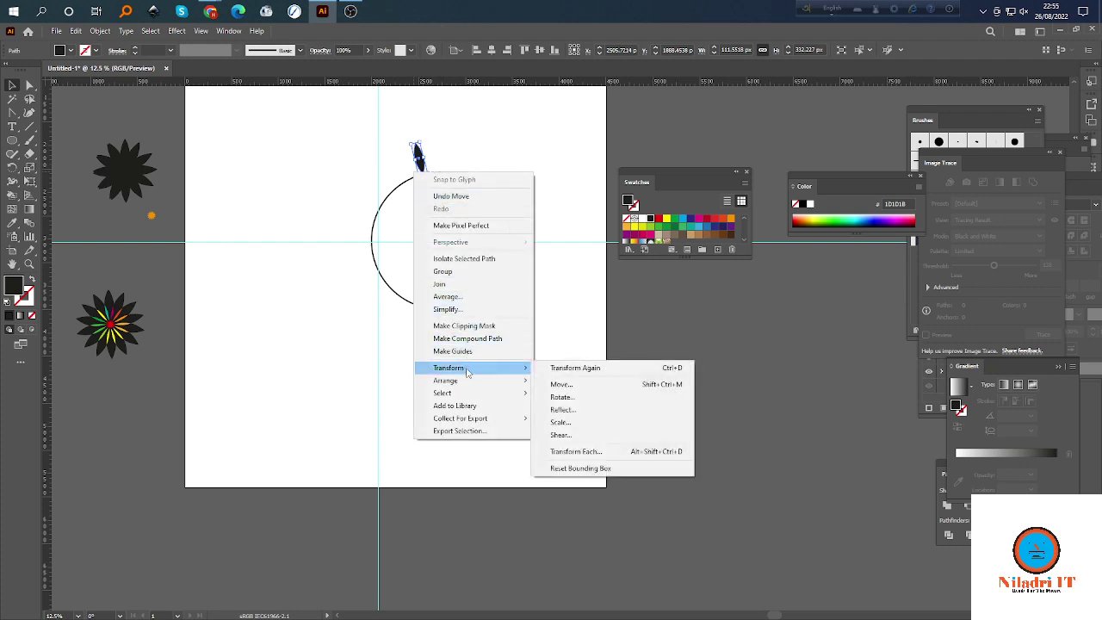
click(572, 402)
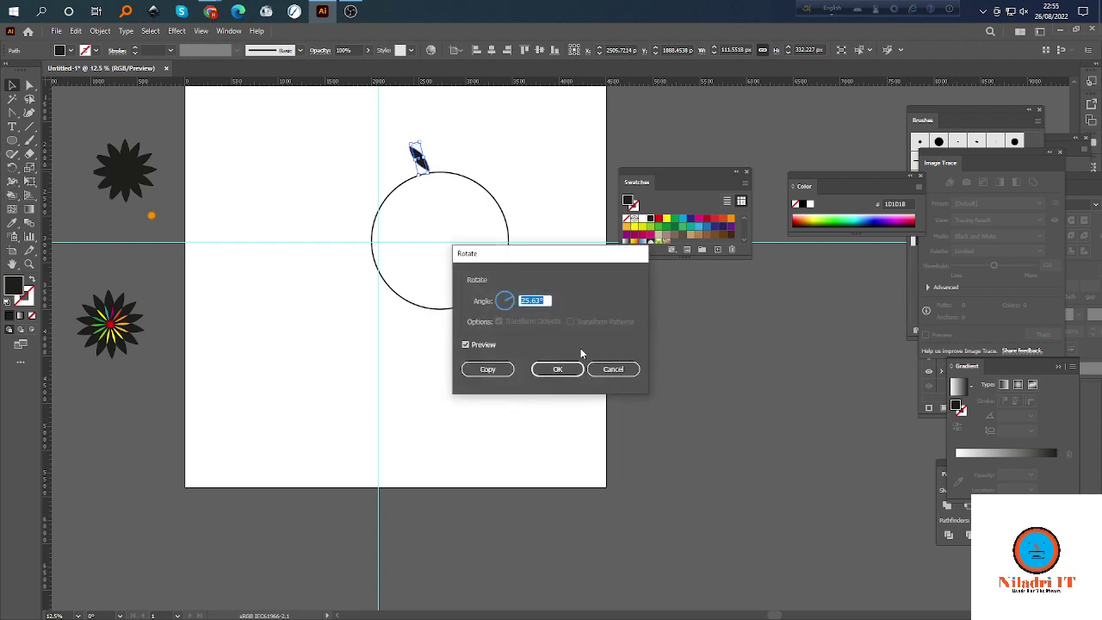
click(617, 370)
click(586, 173)
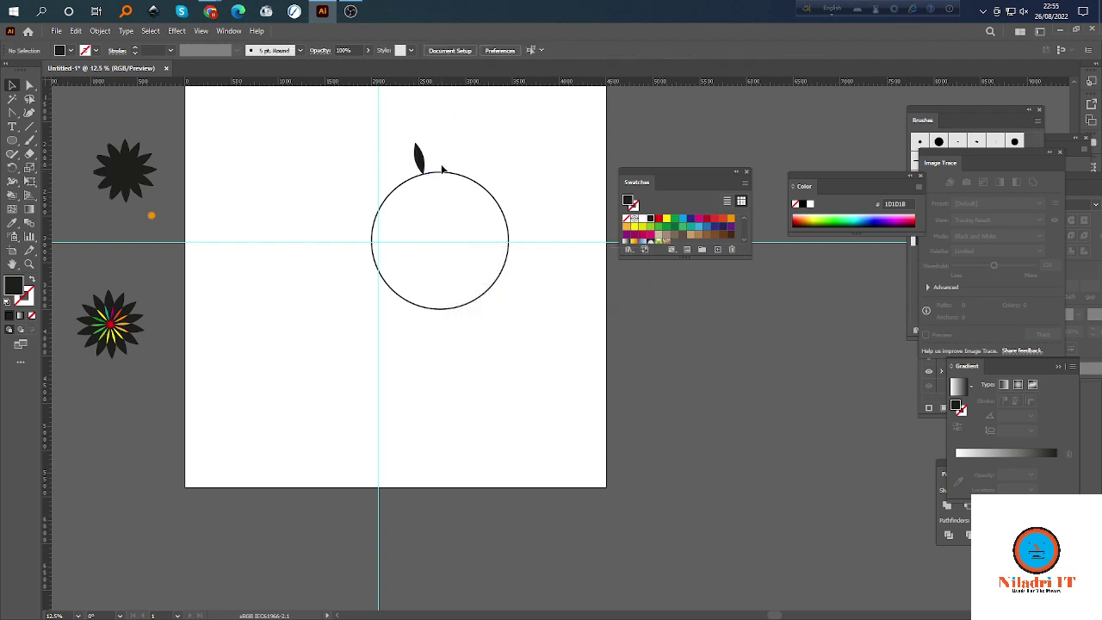
Move the leaf from above the circle to just below the circle's lower edge and deselect it.
drag(422, 168, 309, 262)
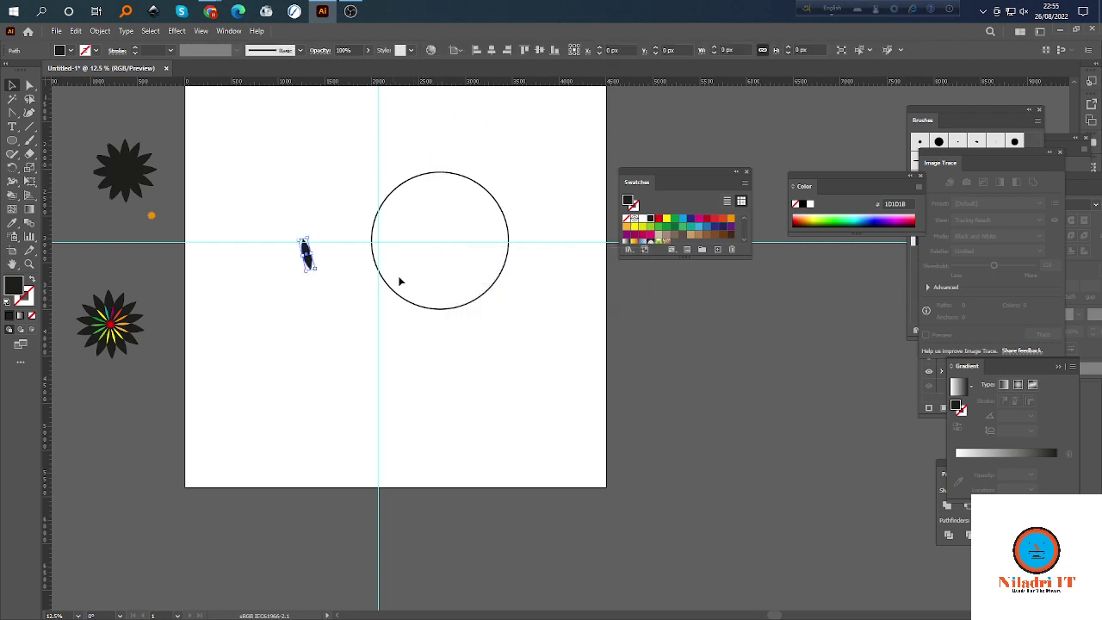
click(433, 334)
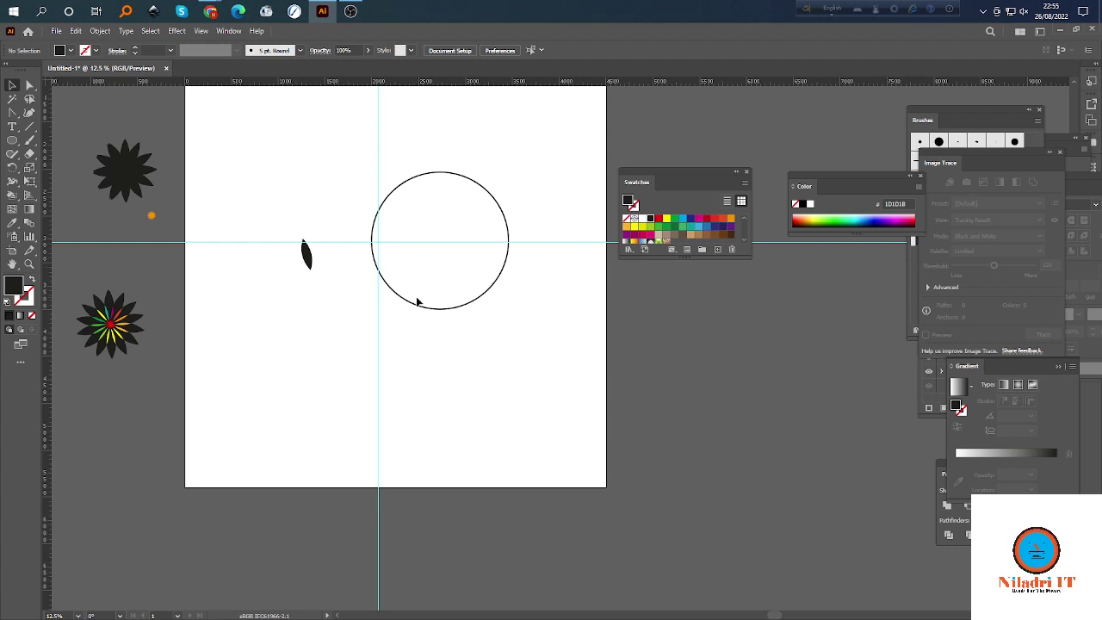
drag(308, 259, 422, 328)
click(517, 327)
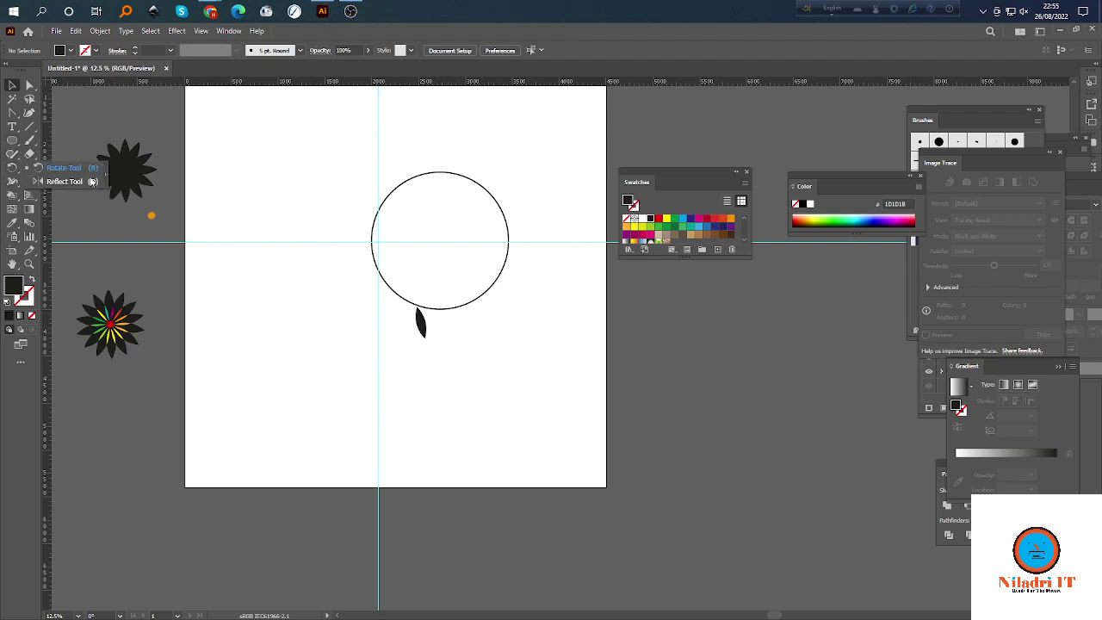
click(11, 169)
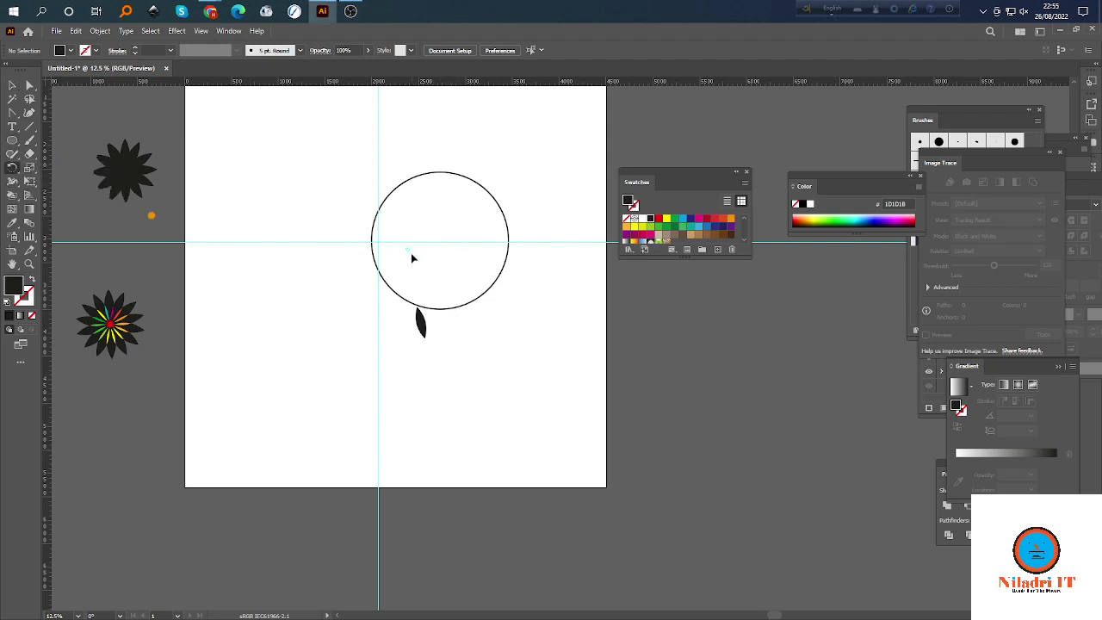
scroll(407, 252, up, 4)
scroll(408, 251, down, 5)
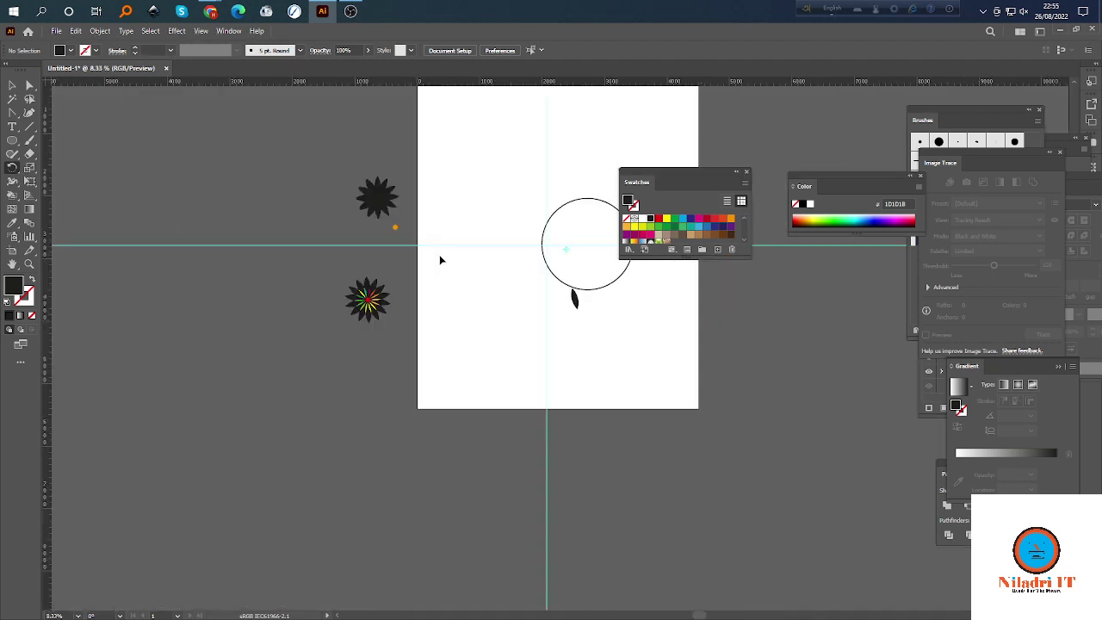
click(11, 84)
scroll(330, 252, right, 5)
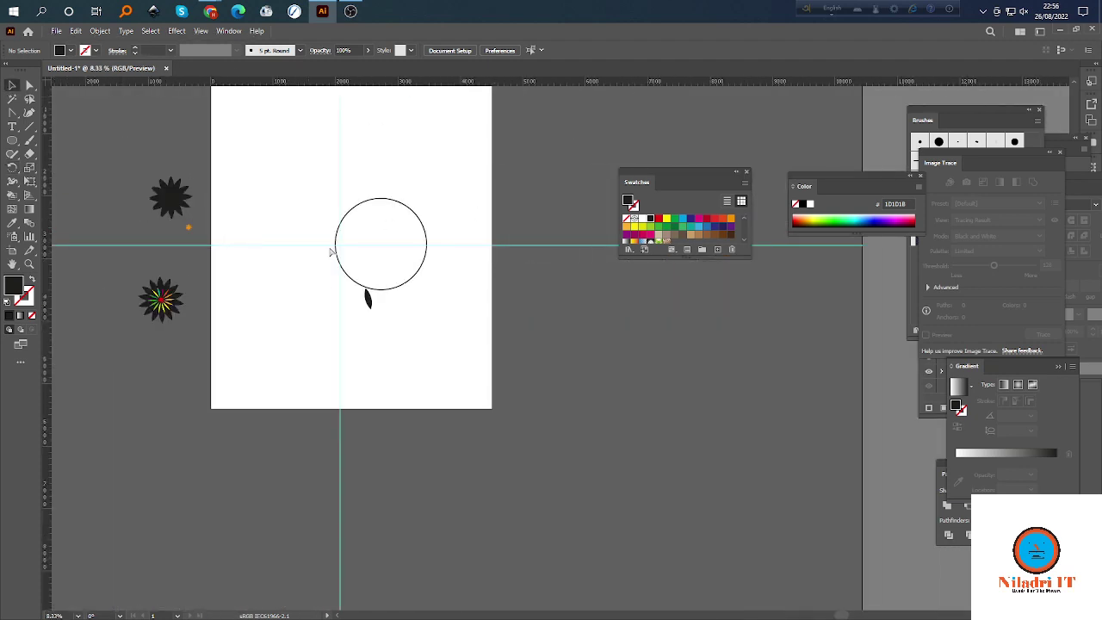
Try deleting the circle and leaf from the artboard, and undo the deletion.
drag(379, 271, 433, 302)
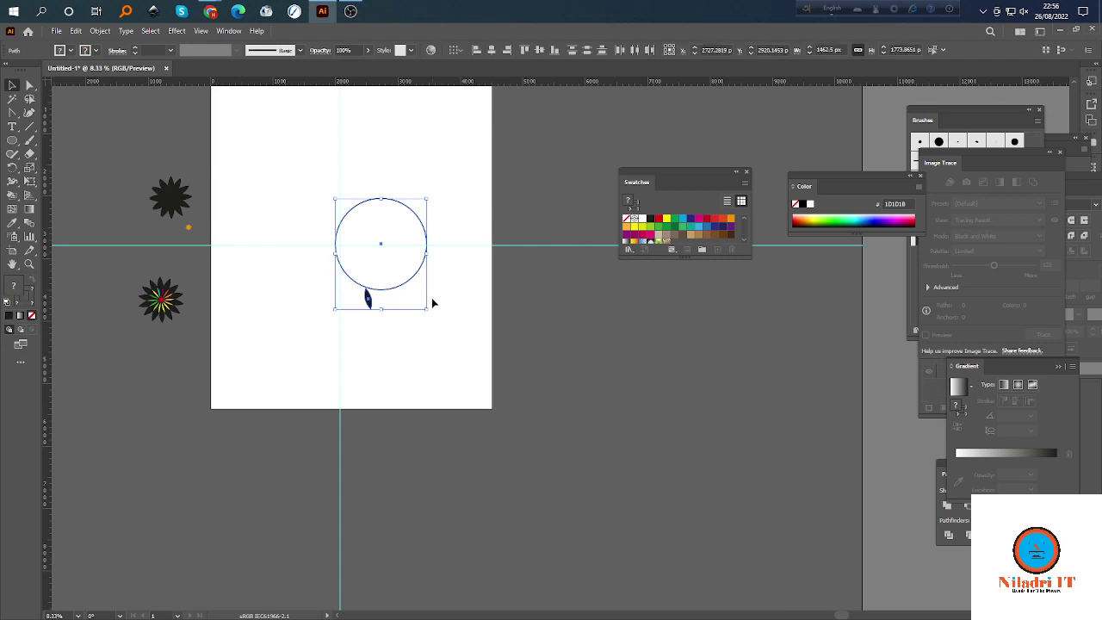
key(Delete)
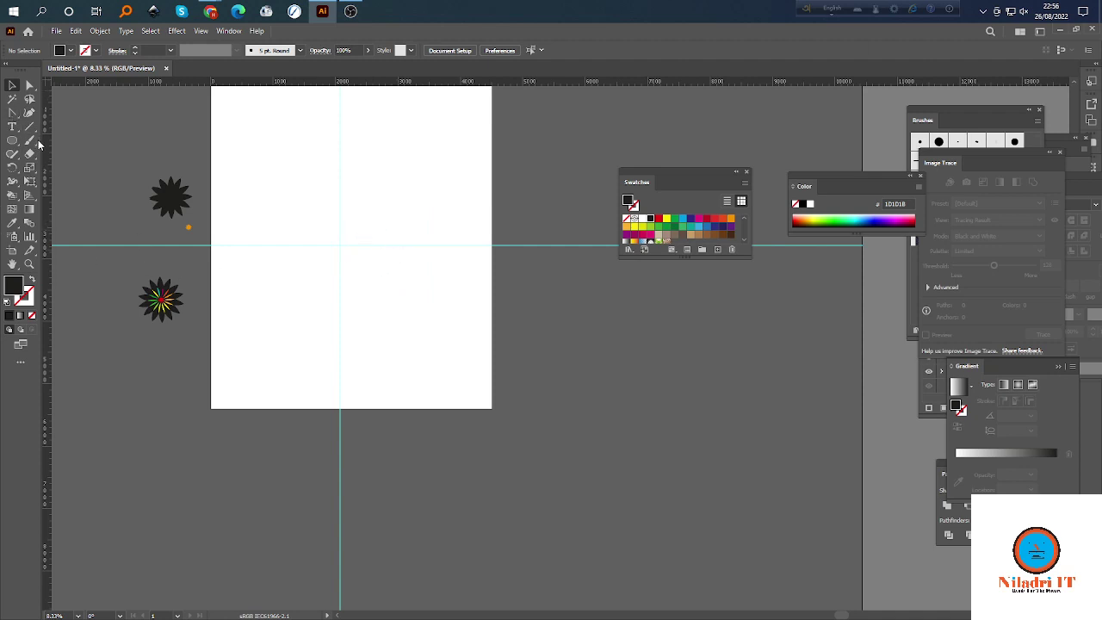
drag(11, 114, 12, 112)
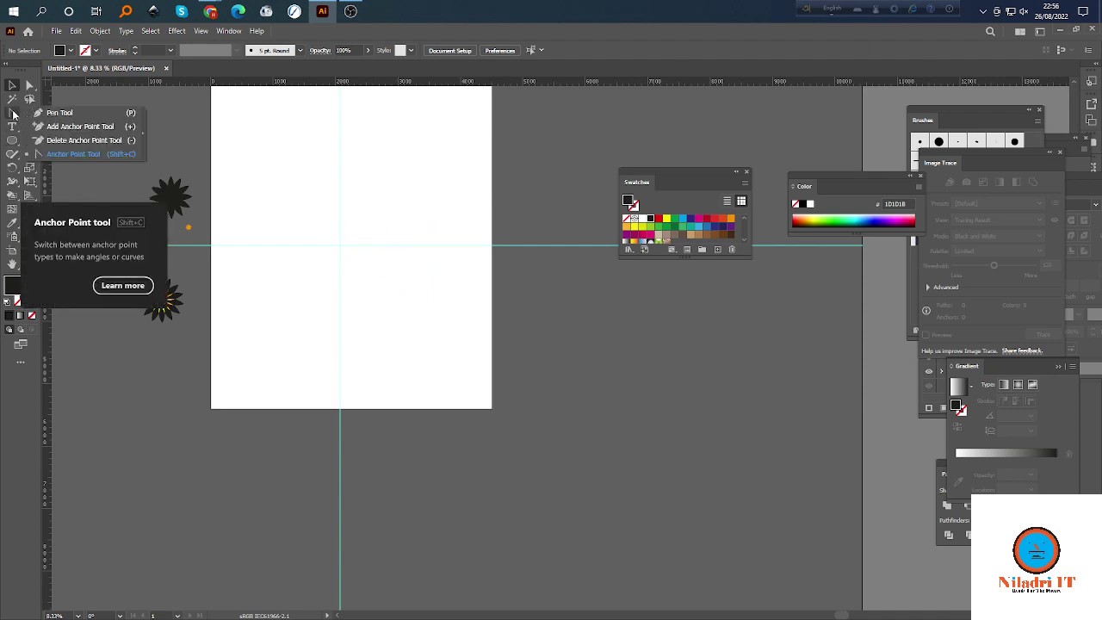
click(60, 109)
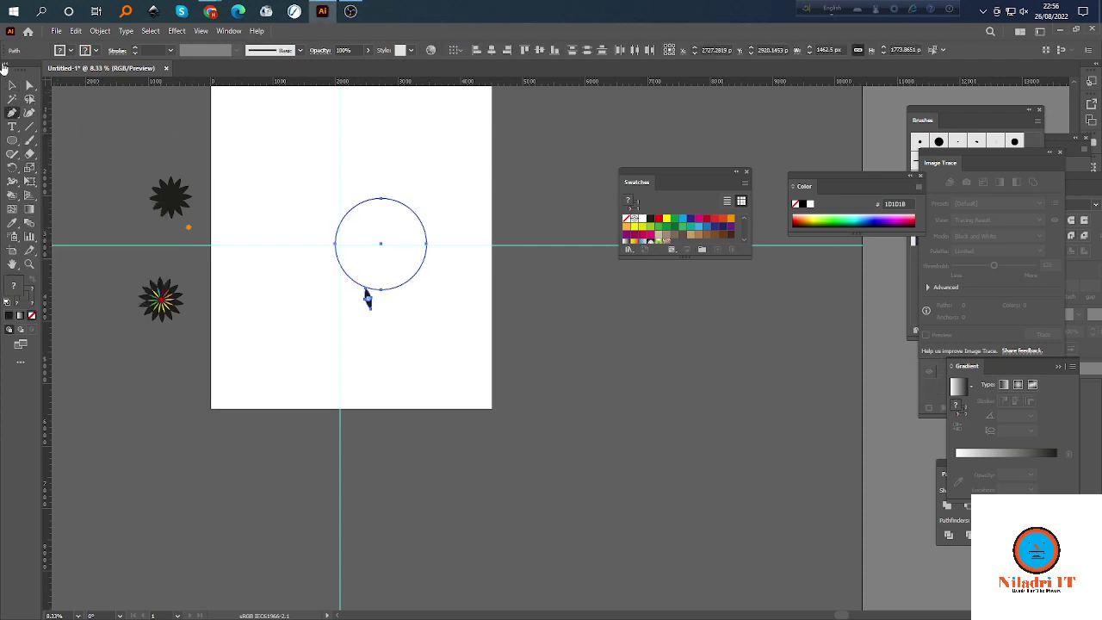
click(12, 85)
Move the leaf into the empty area to the upper left of the circle and rotate it upright.
click(385, 304)
drag(368, 298, 294, 184)
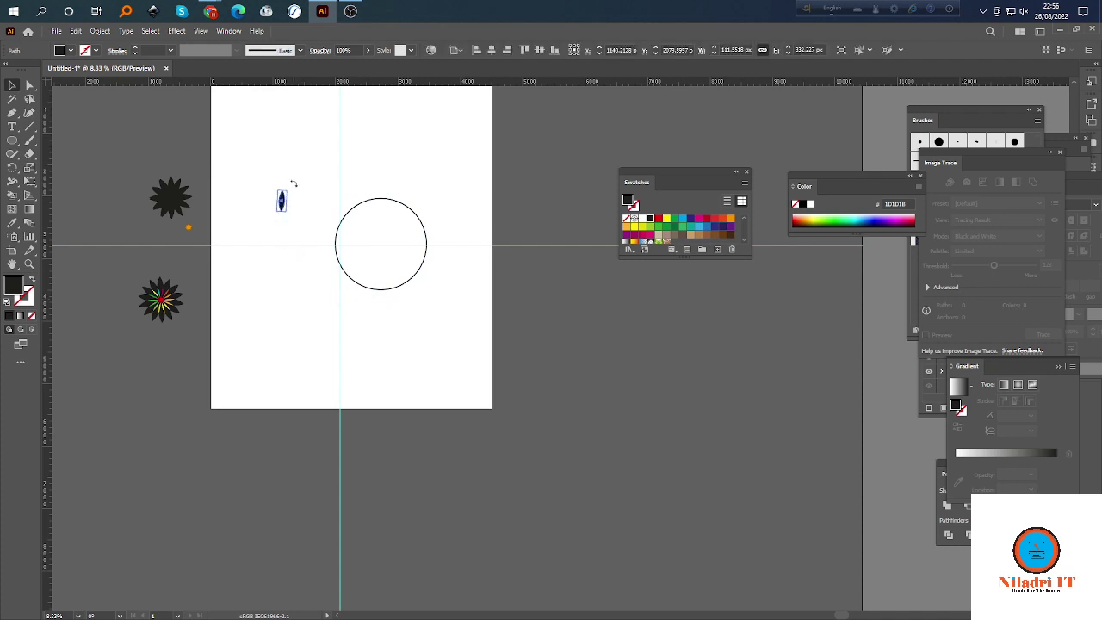
click(390, 211)
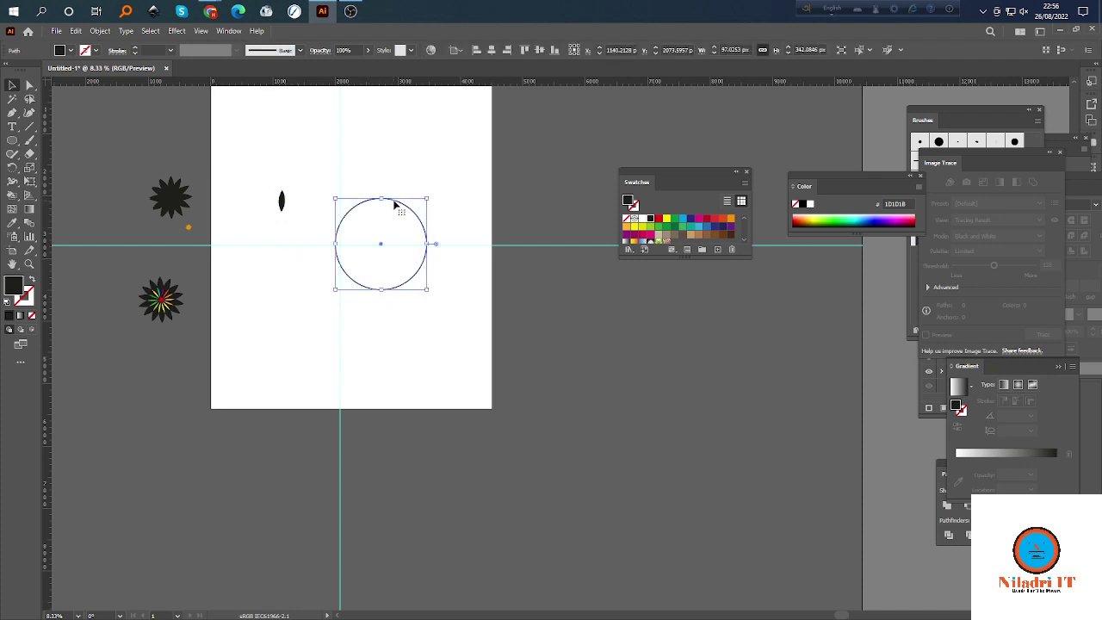
click(288, 205)
Trace the left half of the leaf with the Pen tool as a closed path, with a straight centre line and a curved outer edge.
scroll(287, 216, up, 8)
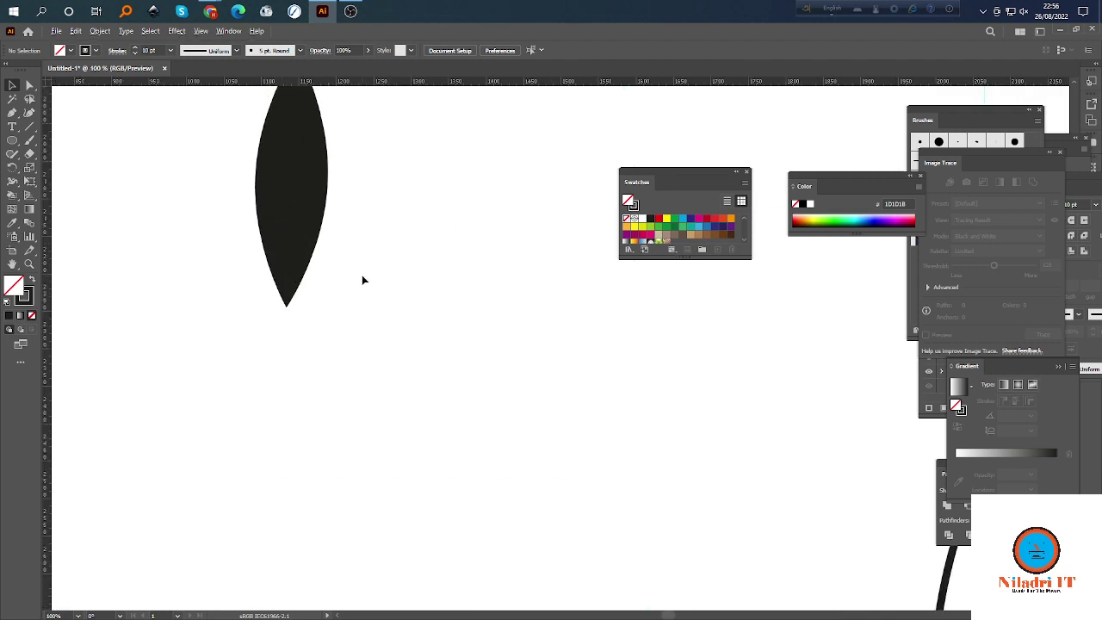
scroll(362, 275, down, 1)
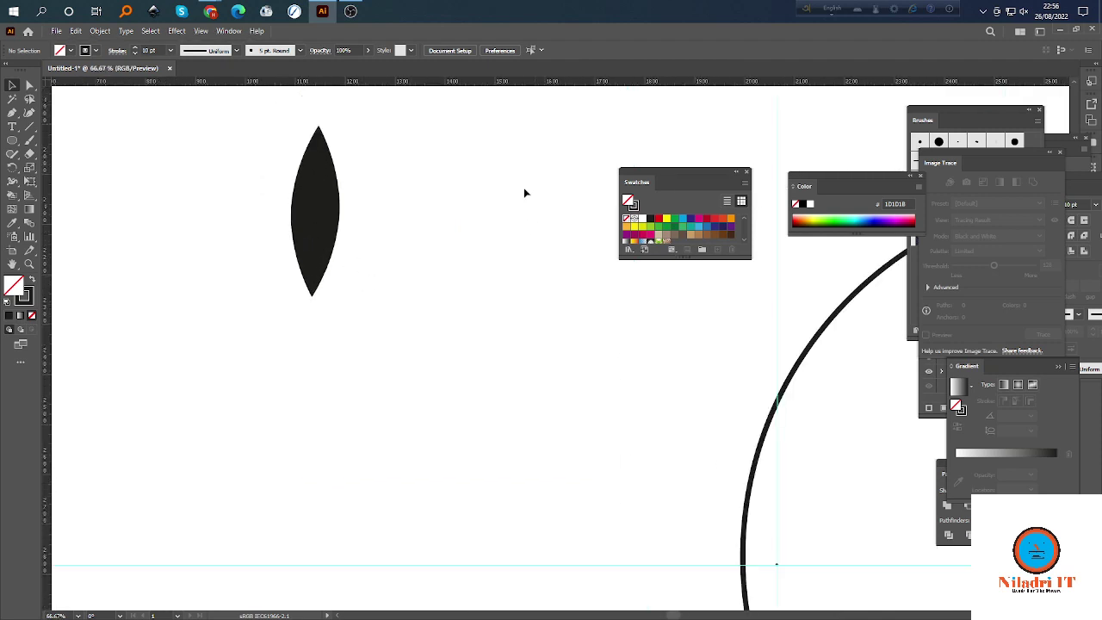
click(12, 112)
click(319, 128)
click(314, 297)
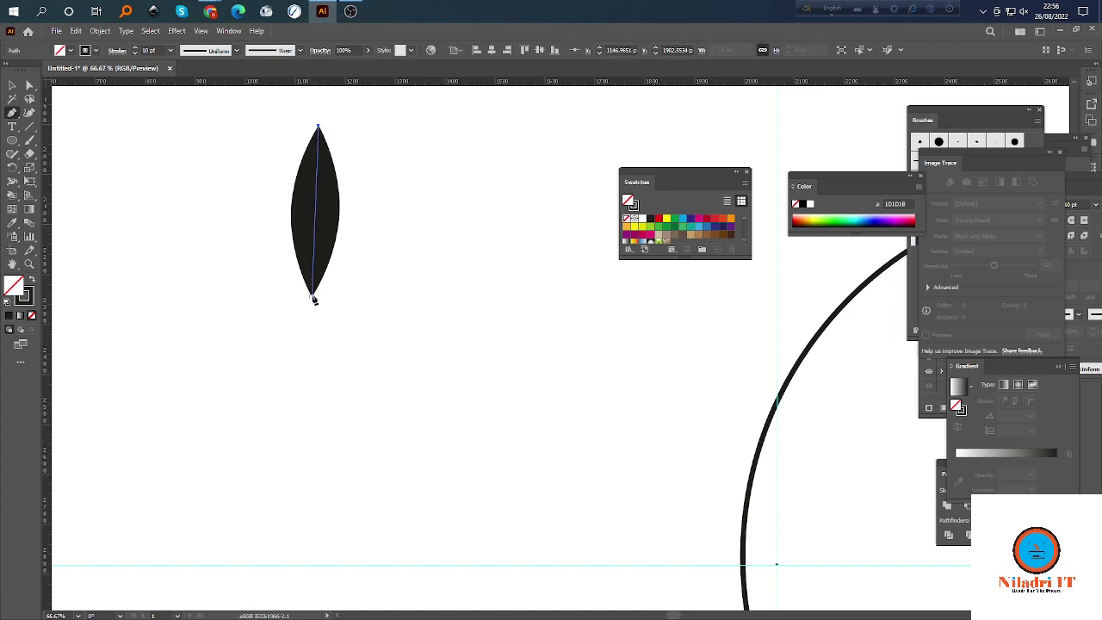
click(314, 298)
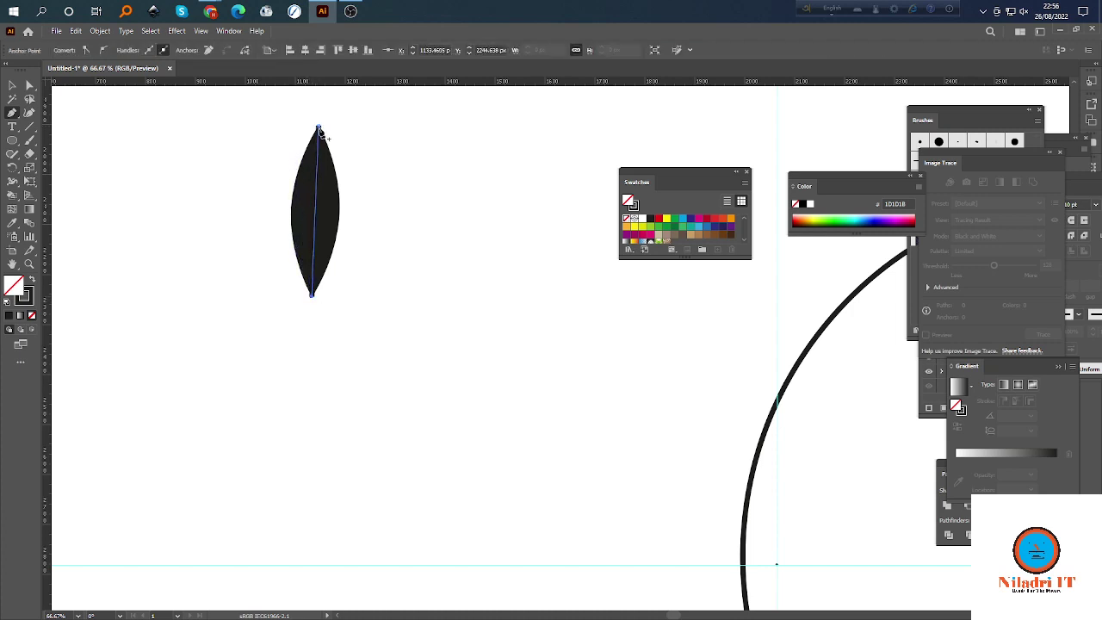
drag(318, 129, 379, 115)
key(v)
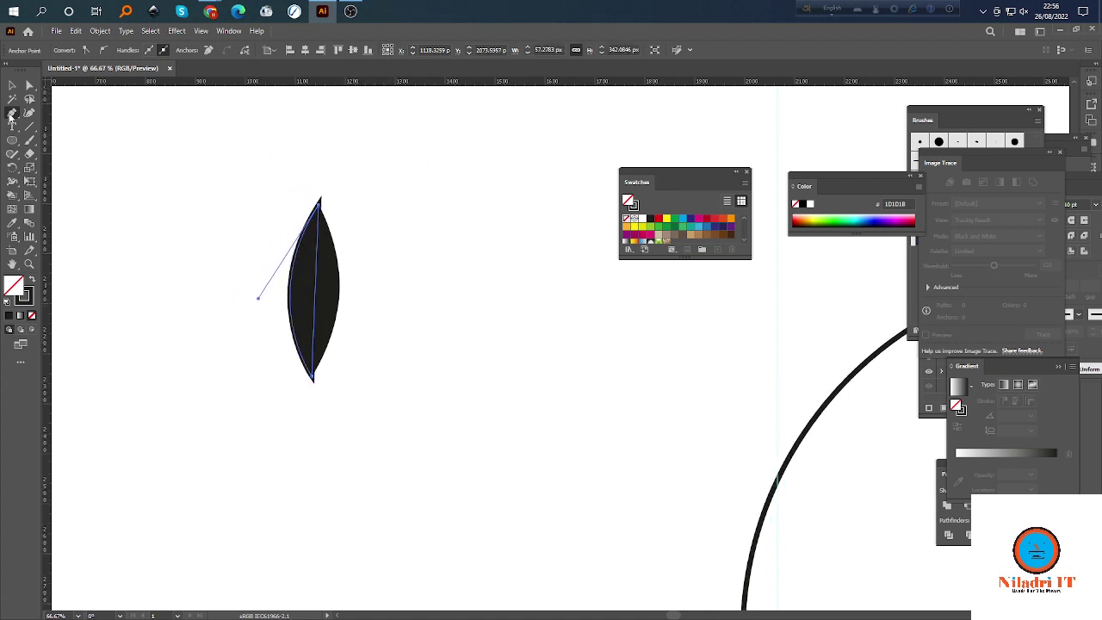
key(ctrl+shift+a)
Move the full leaf away from the traced half, and swap the half leaf's fill and stroke so it has a solid black fill.
drag(312, 292, 129, 306)
click(325, 301)
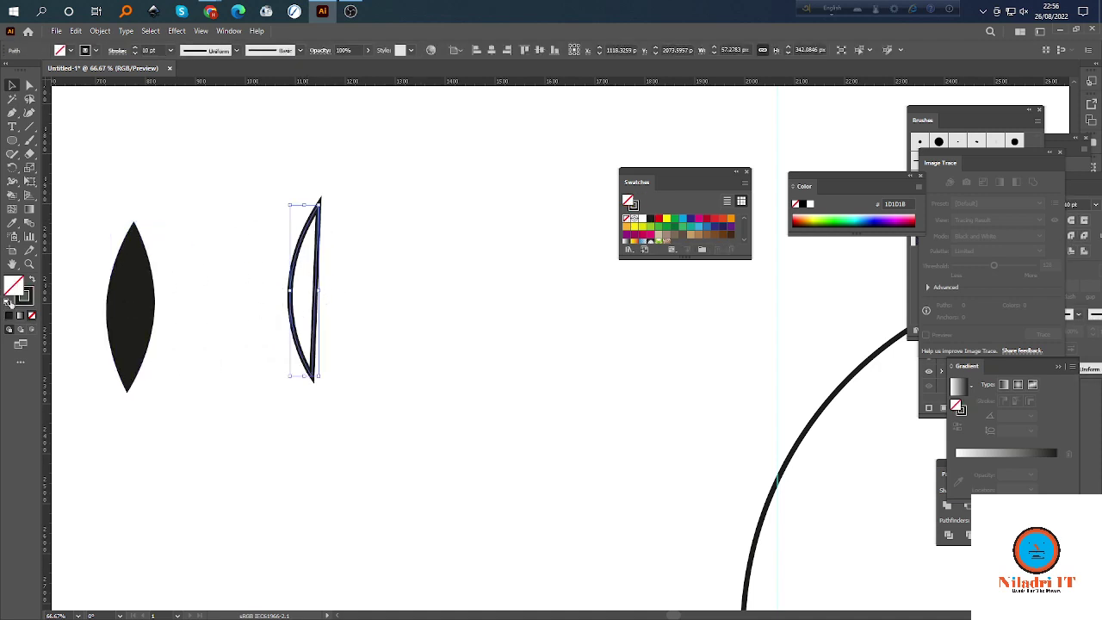
click(32, 280)
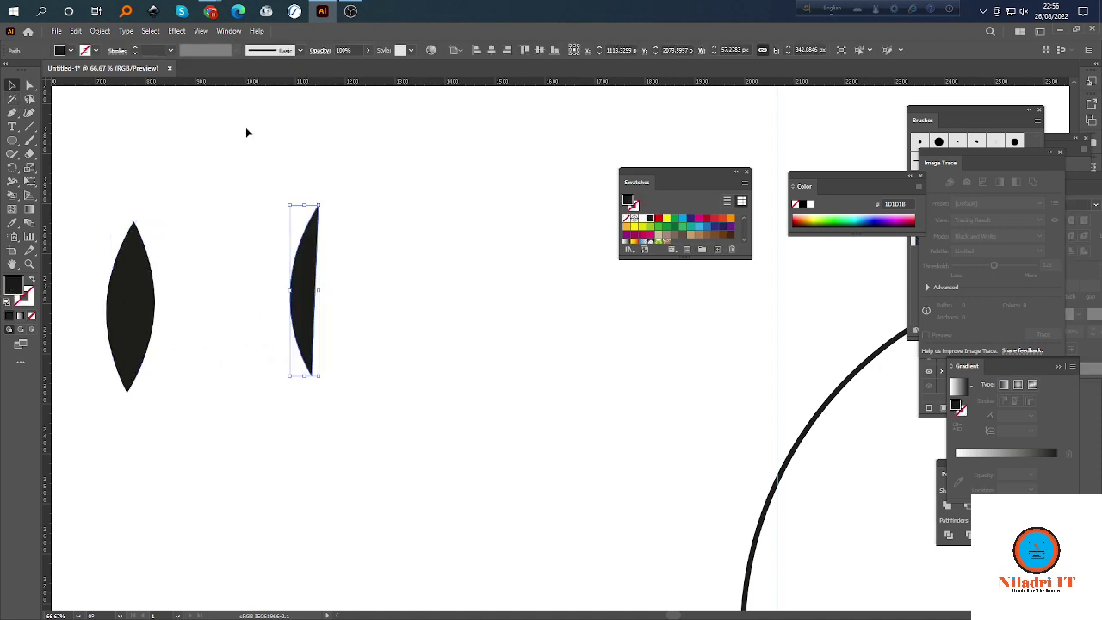
key(ctrl+shift+a)
Examine the full leaf and the half leaf side by side, checking the half leaf's outline.
scroll(318, 281, down, 2)
scroll(223, 273, up, 3)
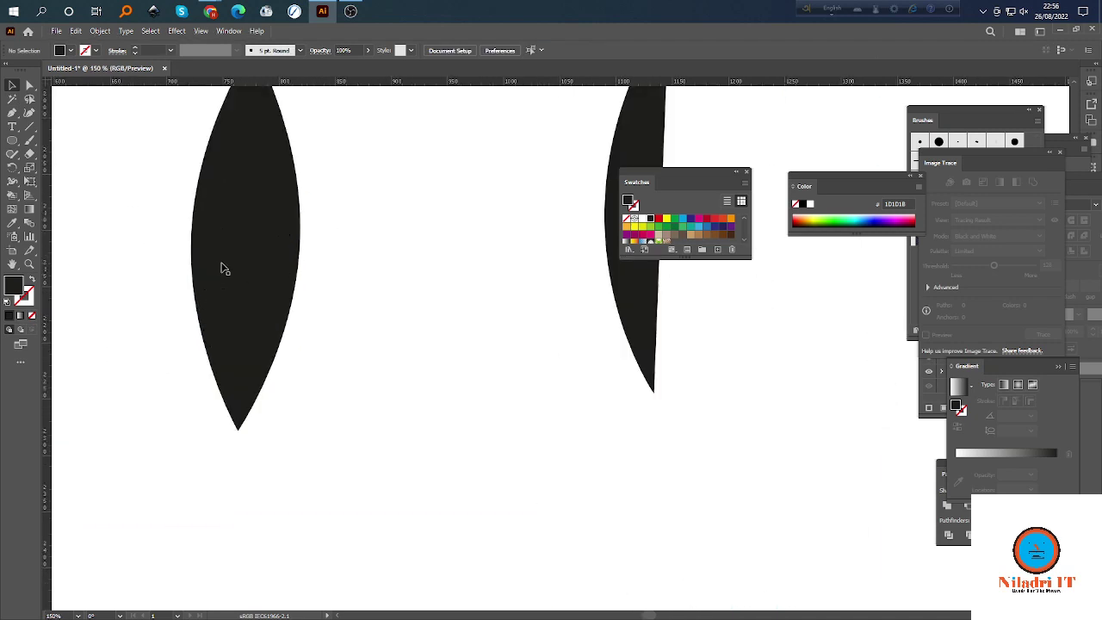
scroll(258, 292, down, 2)
scroll(370, 324, right, 2)
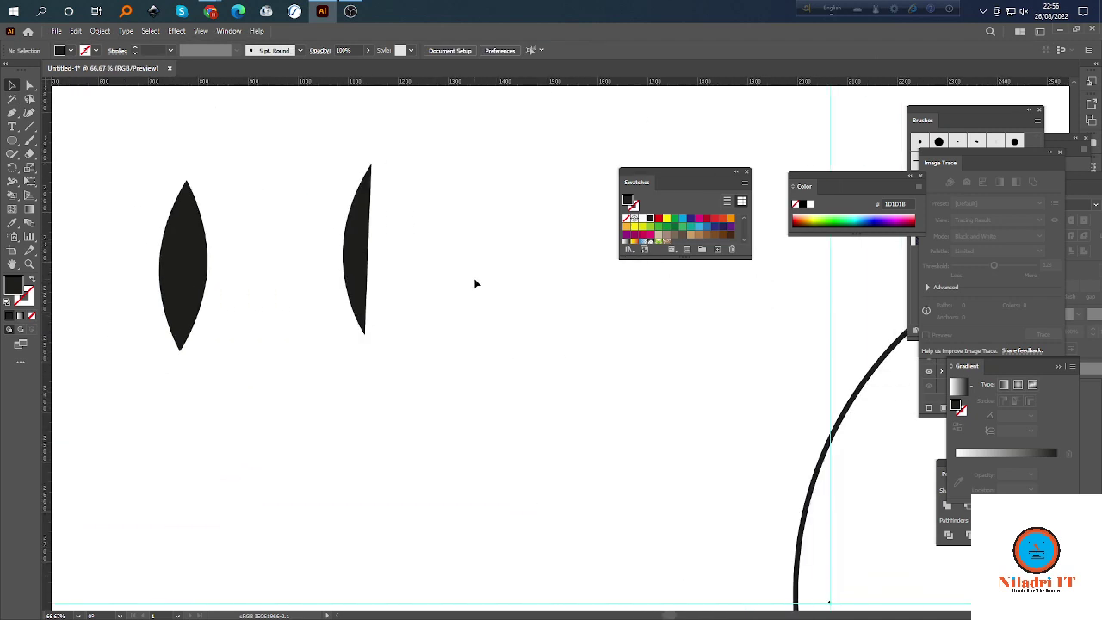
click(369, 258)
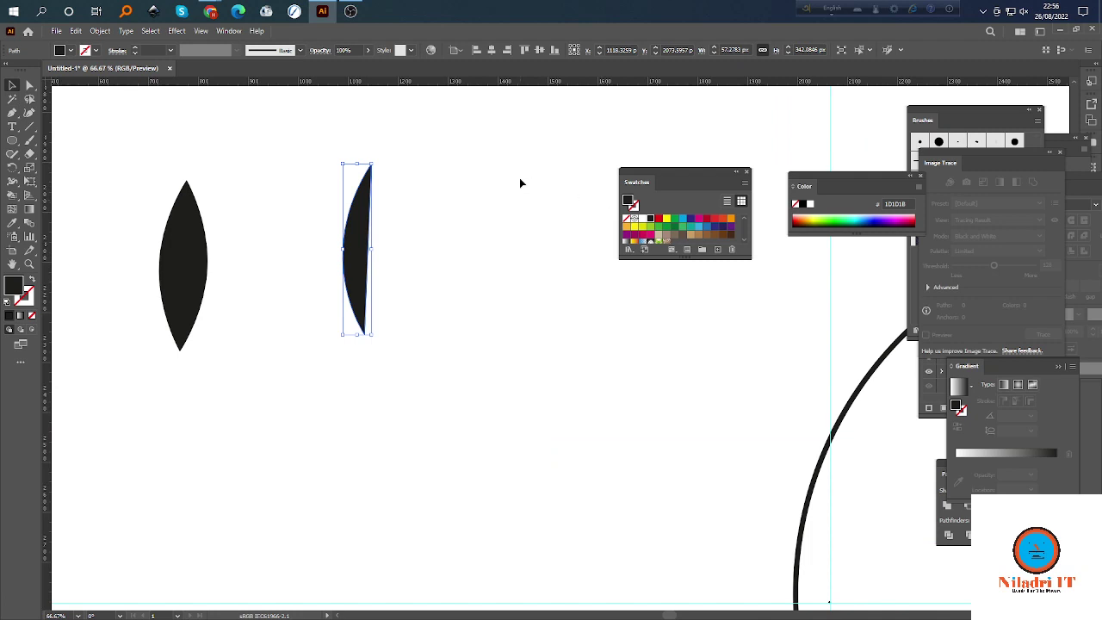
click(474, 226)
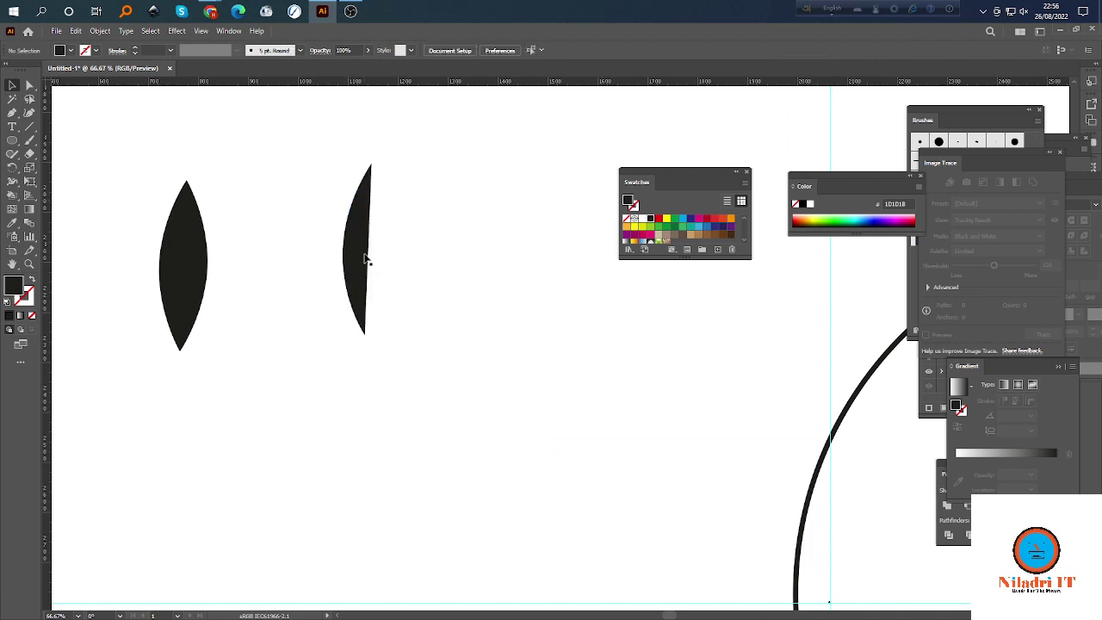
click(365, 260)
click(399, 250)
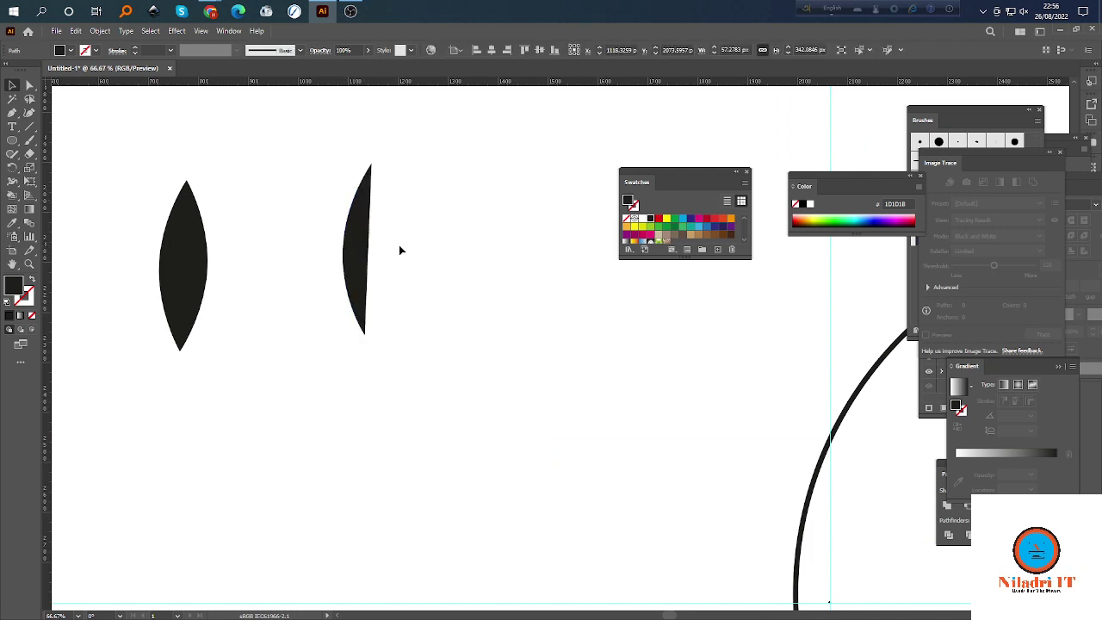
click(361, 251)
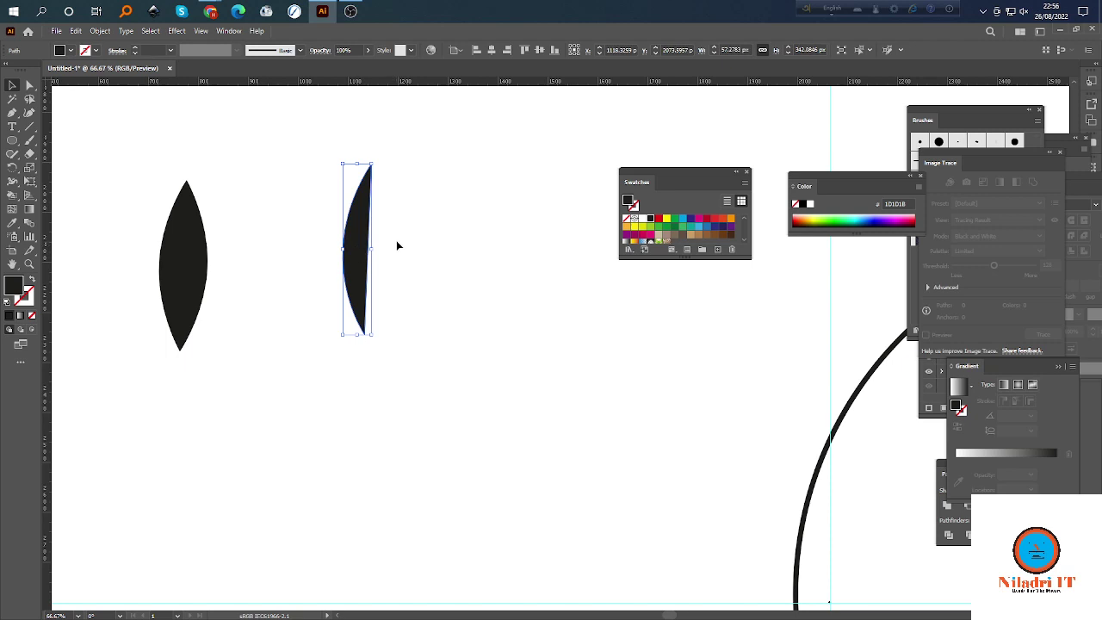
click(324, 263)
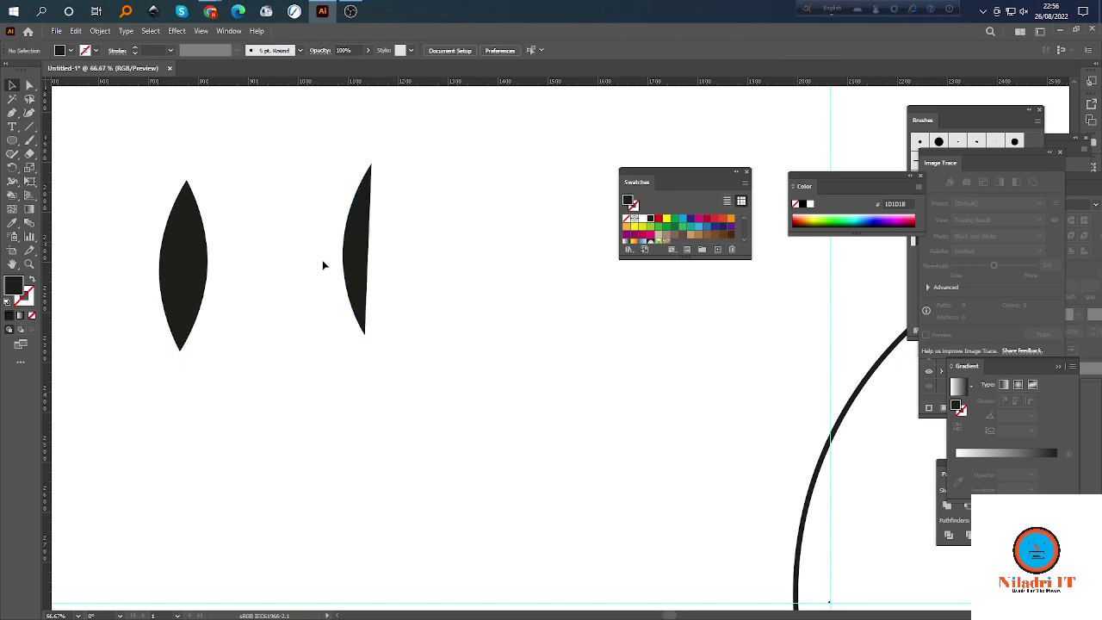
click(361, 251)
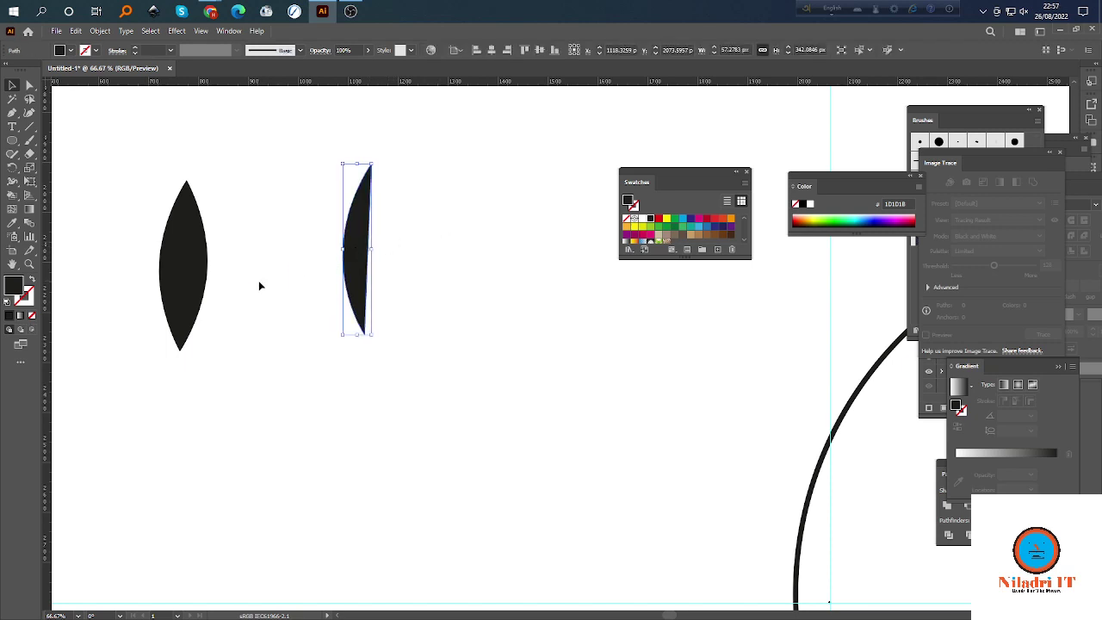
click(394, 242)
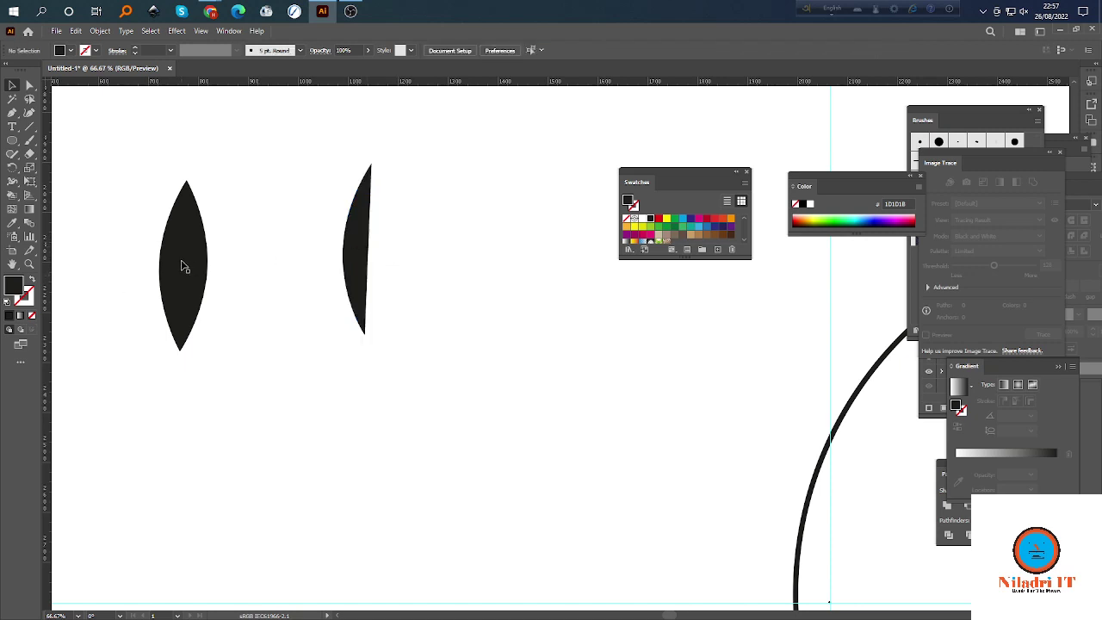
Try to mirror a copy of the half leaf with the Reflect tool across a vertical axis through its bottom tip.
click(359, 252)
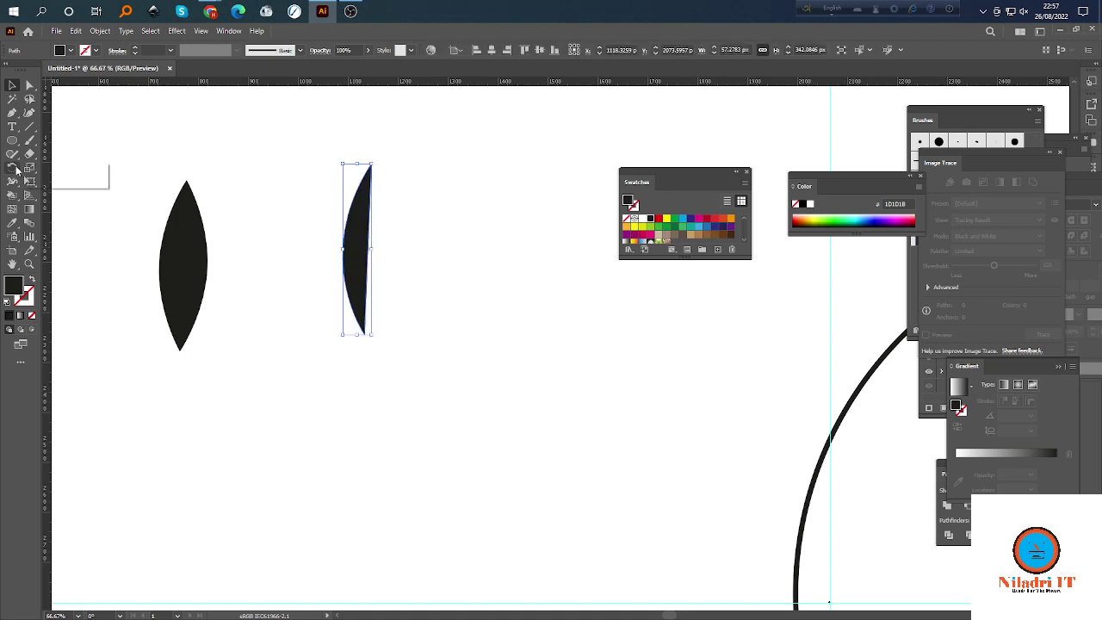
drag(17, 169, 72, 187)
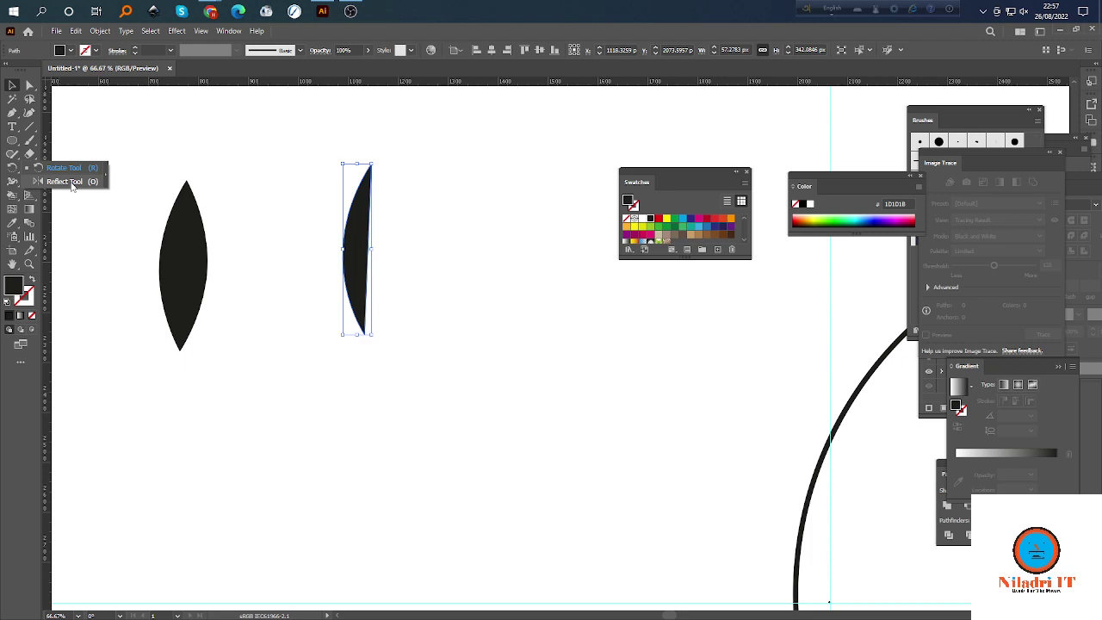
drag(72, 186, 71, 181)
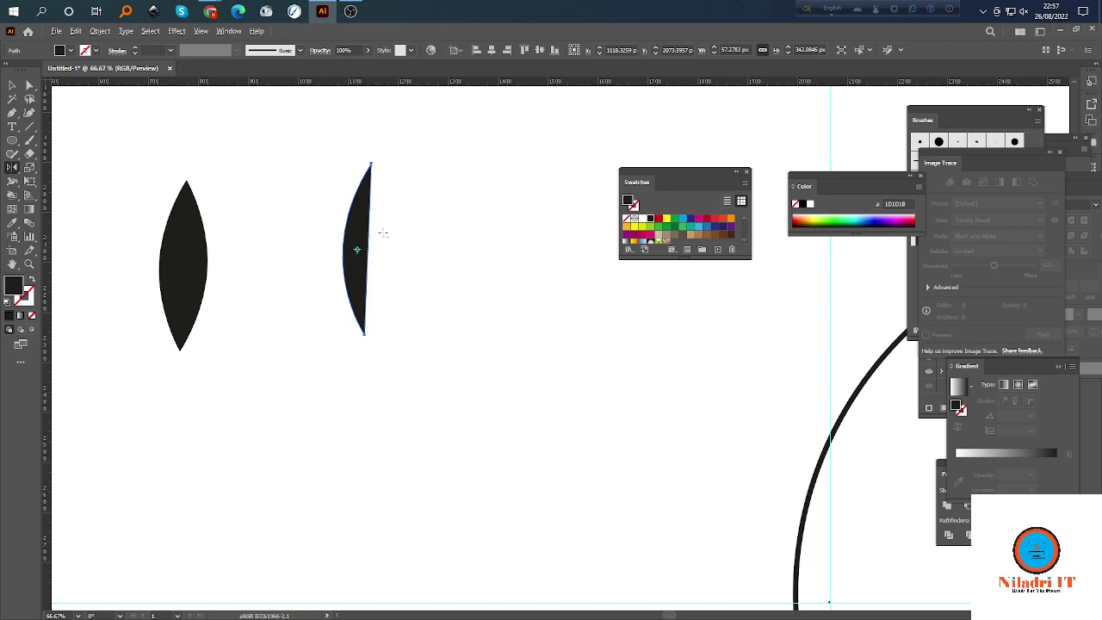
scroll(379, 234, up, 3)
scroll(375, 260, down, 1)
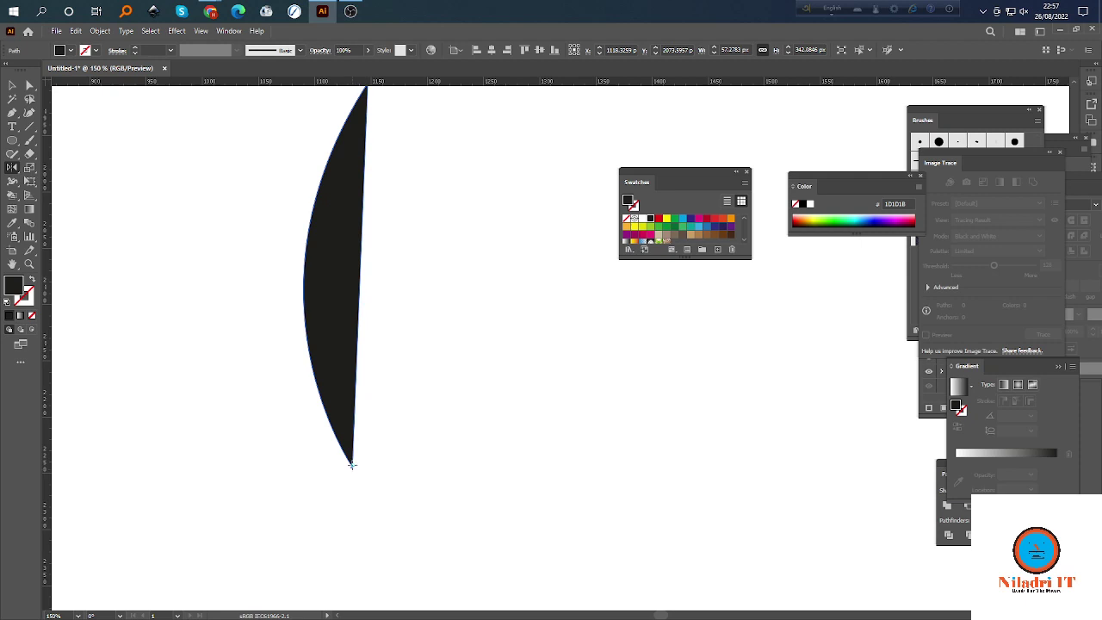
scroll(361, 466, up, 6)
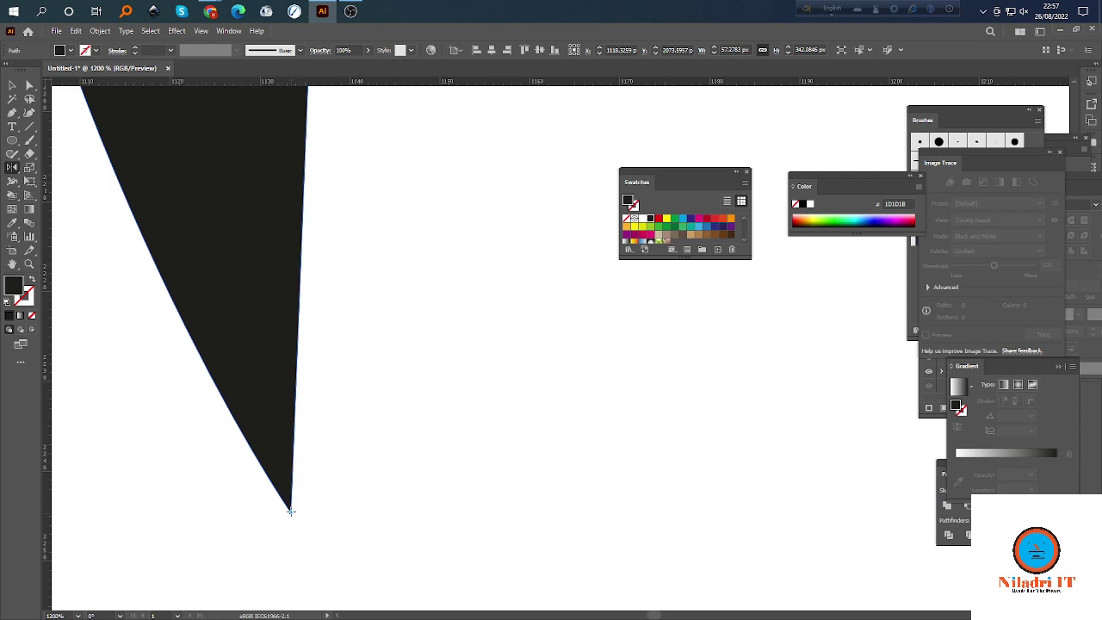
scroll(293, 518, up, 3)
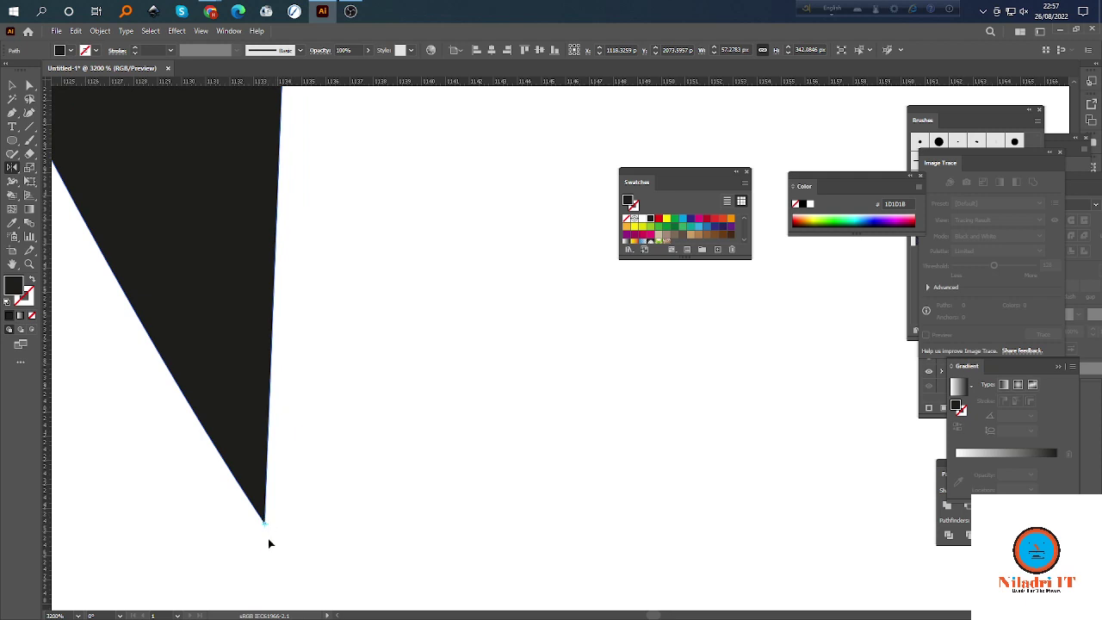
scroll(269, 543, up, 3)
scroll(352, 472, up, 2)
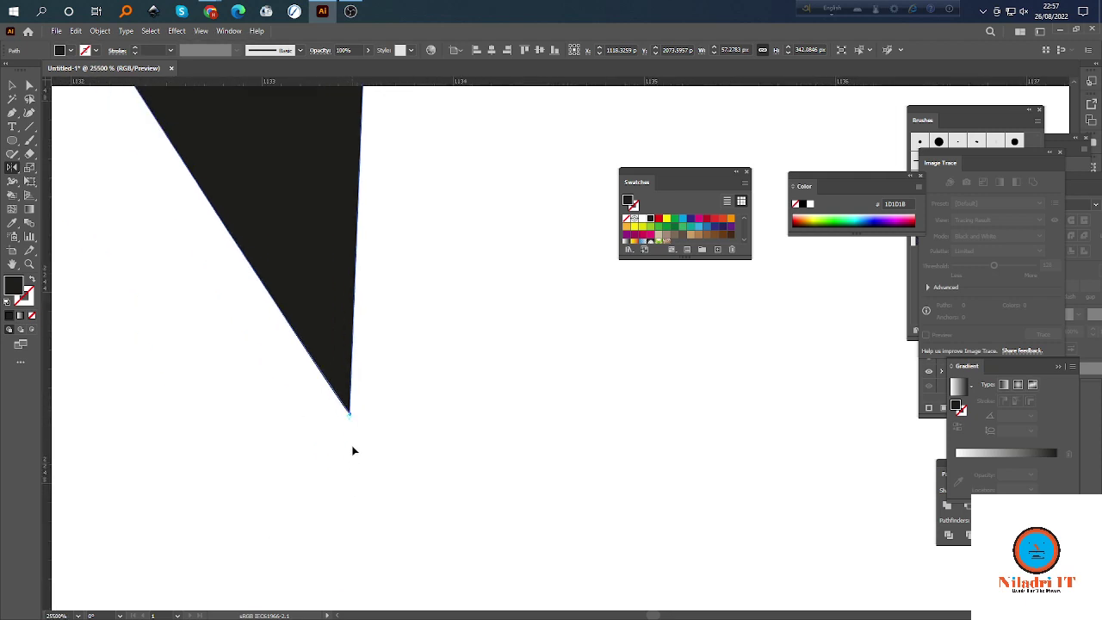
scroll(351, 421, up, 1)
scroll(620, 514, down, 3)
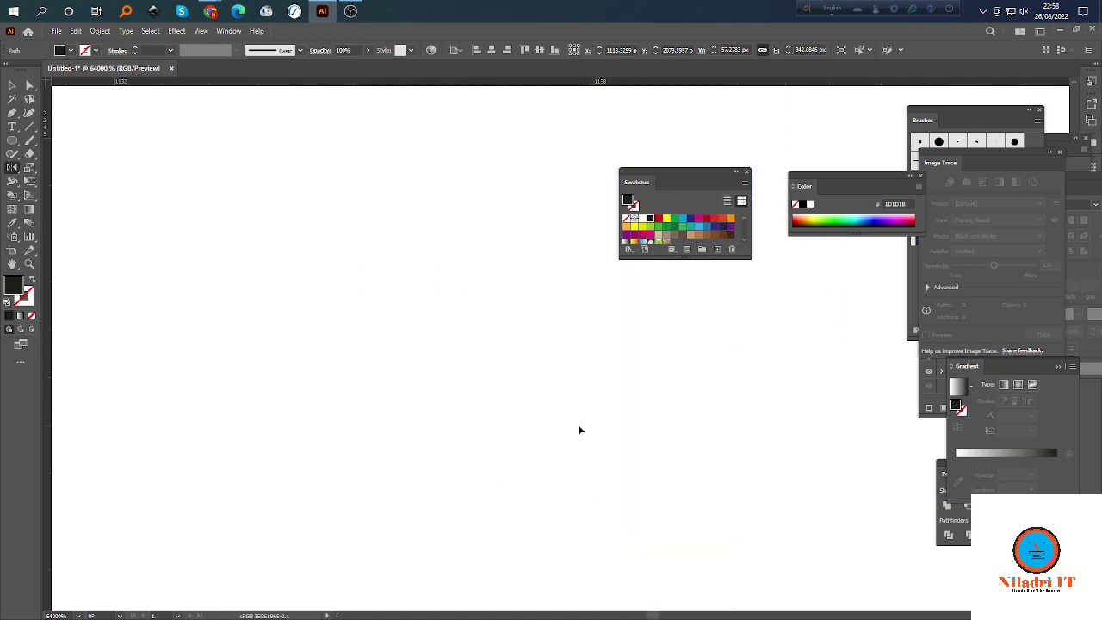
scroll(580, 430, down, 5)
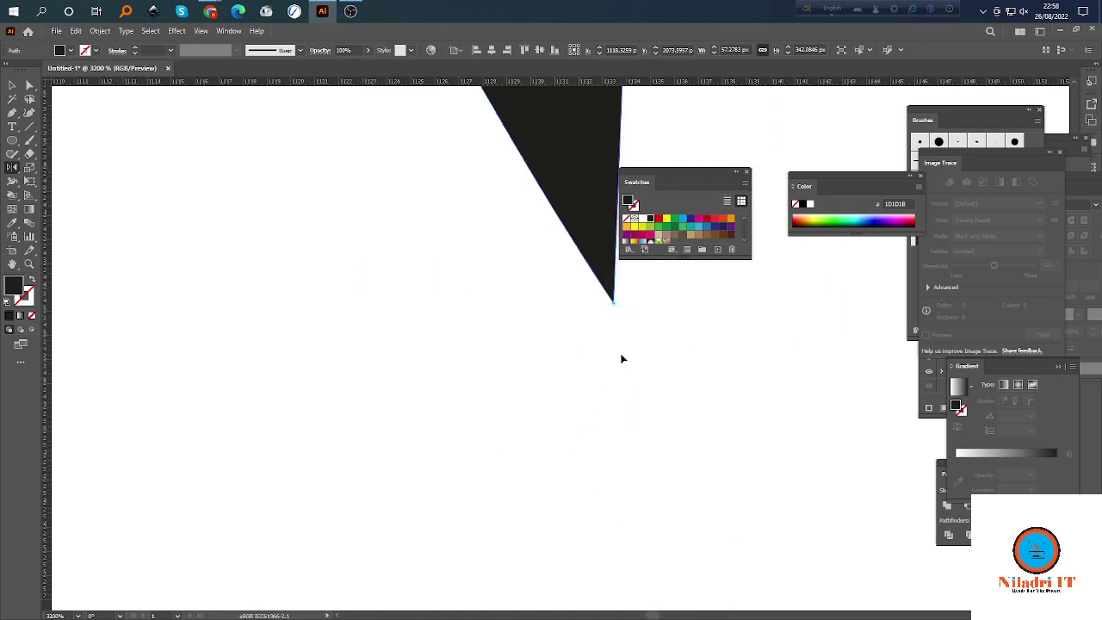
scroll(631, 334, down, 11)
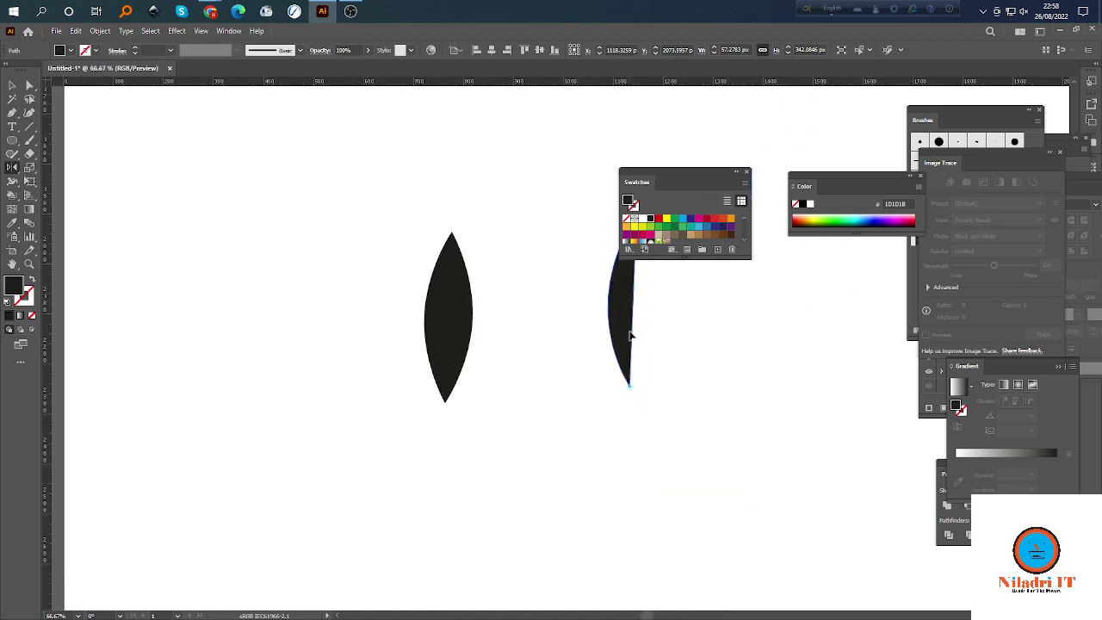
scroll(583, 382, right, 2)
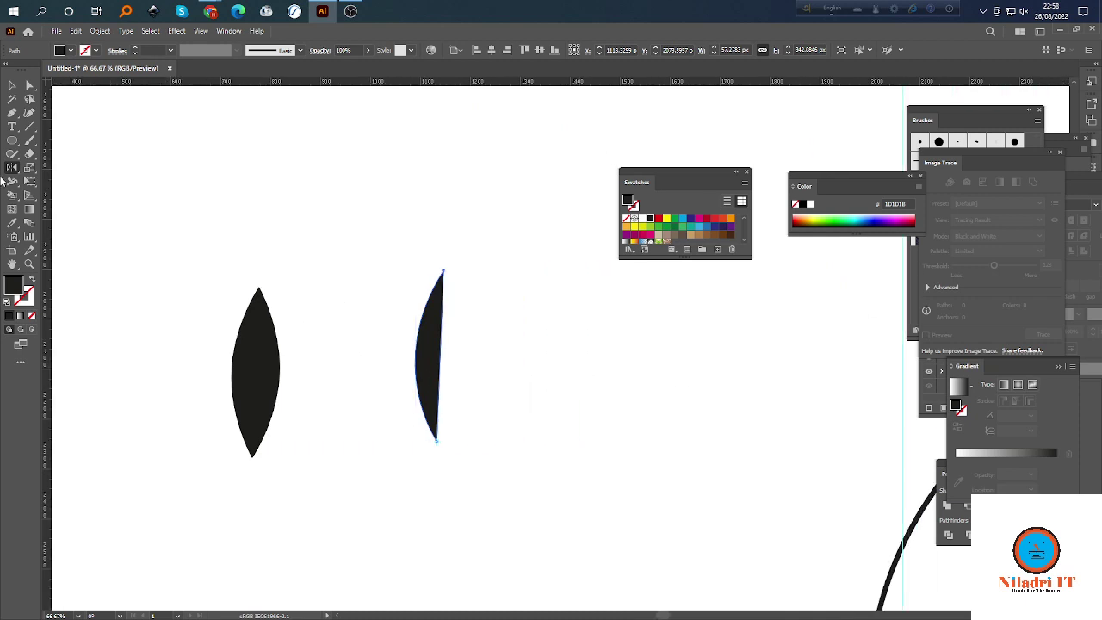
drag(440, 435, 435, 455)
alt+click(437, 441)
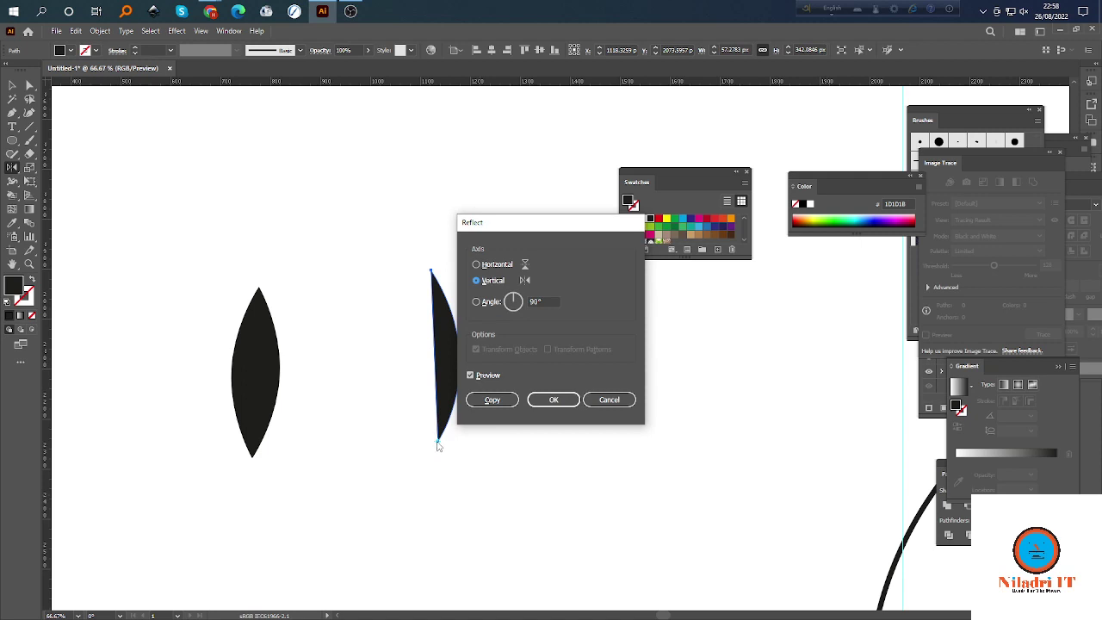
click(491, 400)
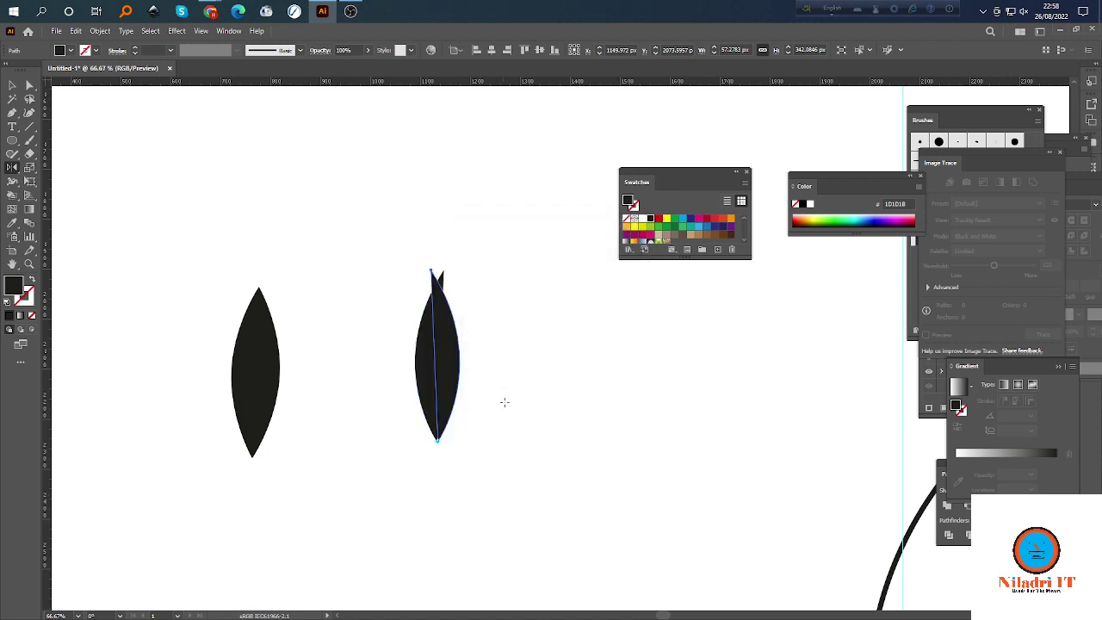
Try reflecting the mirrored half freely to other angles, undo each reflection, then delete the copy and restore it.
drag(523, 356, 554, 517)
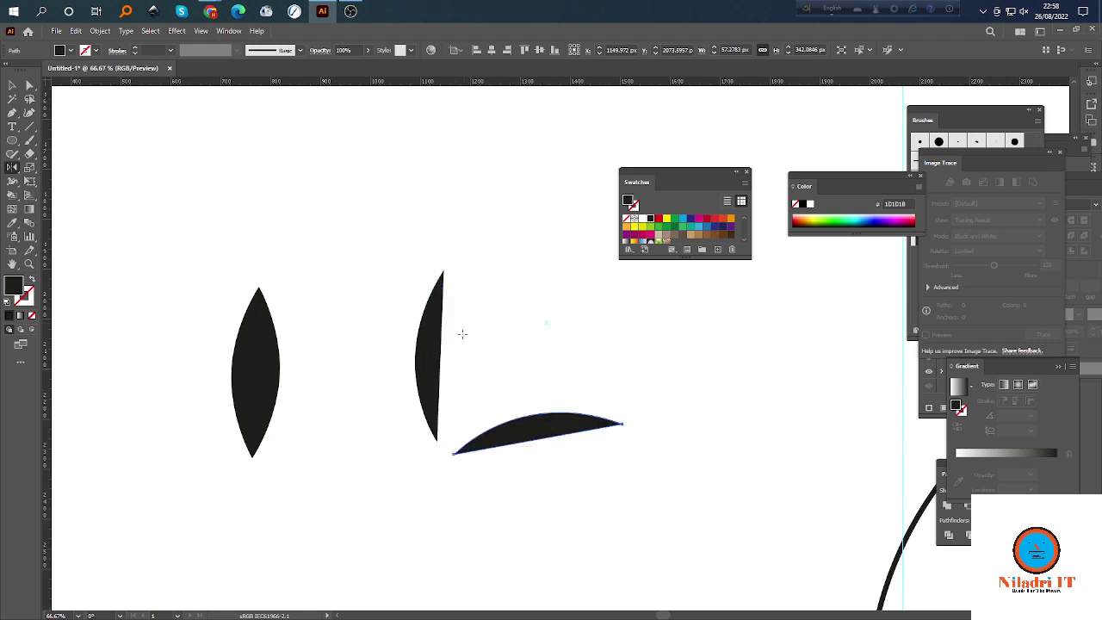
key(ctrl+z)
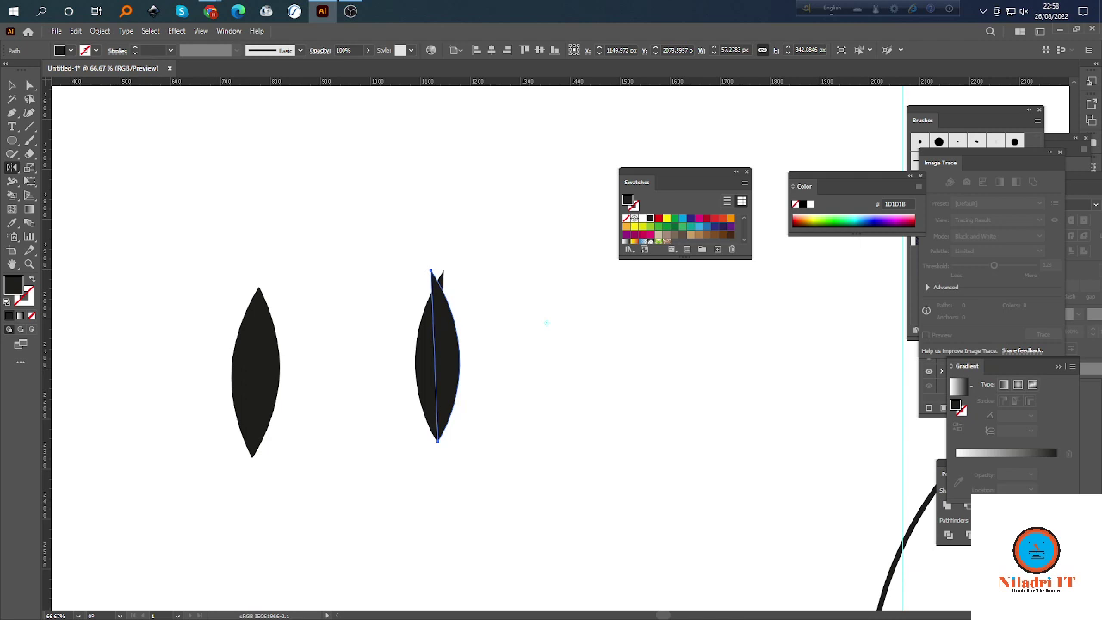
drag(431, 270, 564, 168)
key(ctrl+z)
key(Delete)
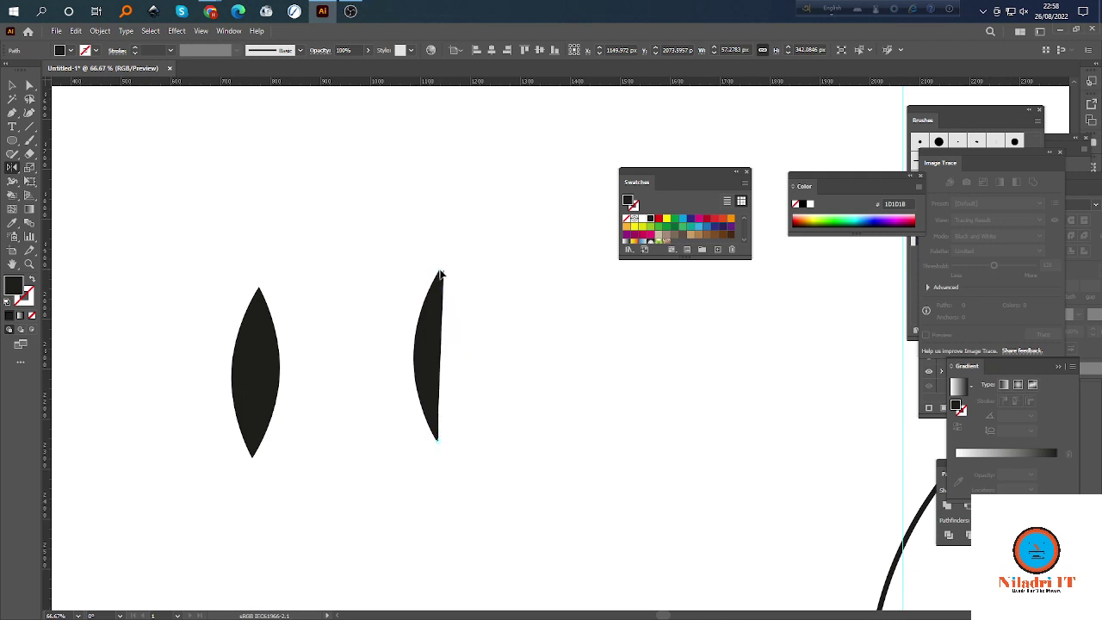
key(ctrl+z)
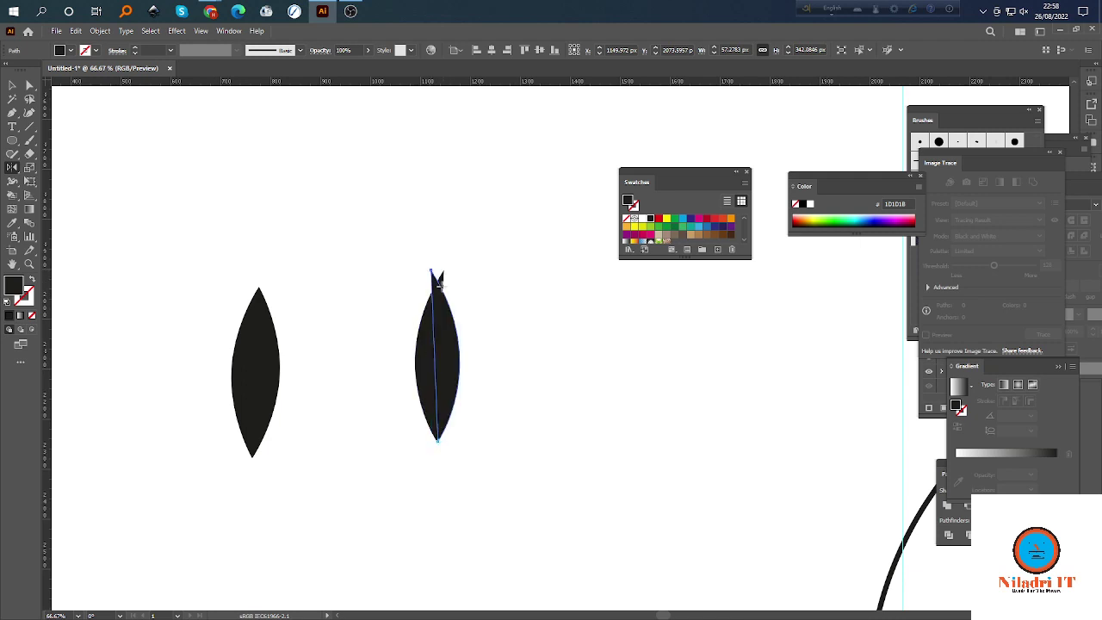
Try to move the mirrored half with the Direct Selection tool so its top tip meets the original half's top tip.
click(13, 85)
click(401, 223)
click(437, 296)
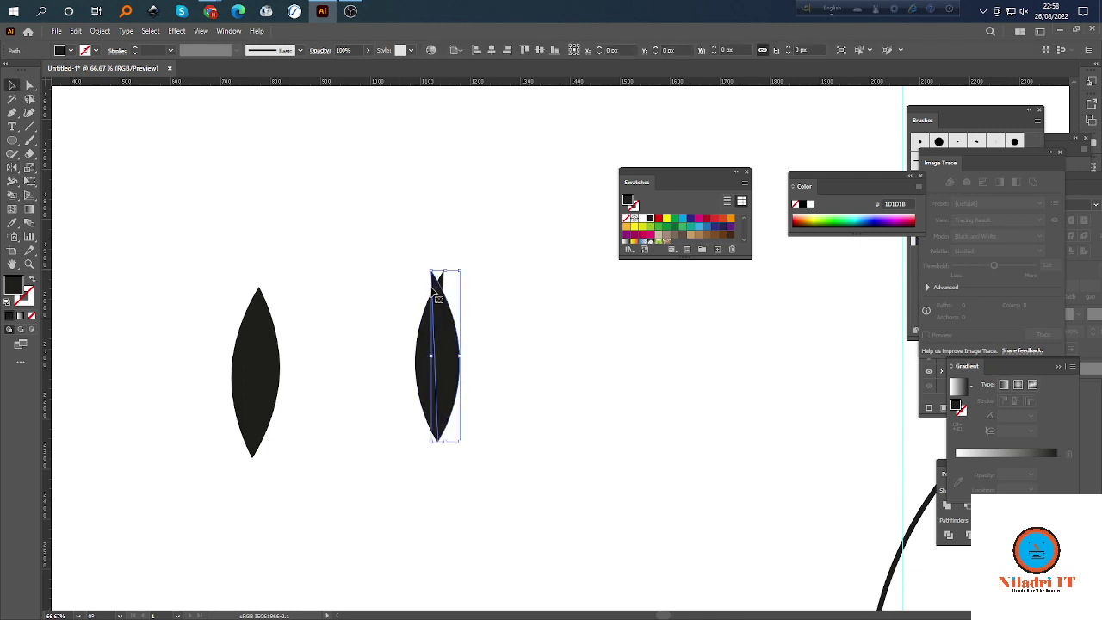
click(29, 84)
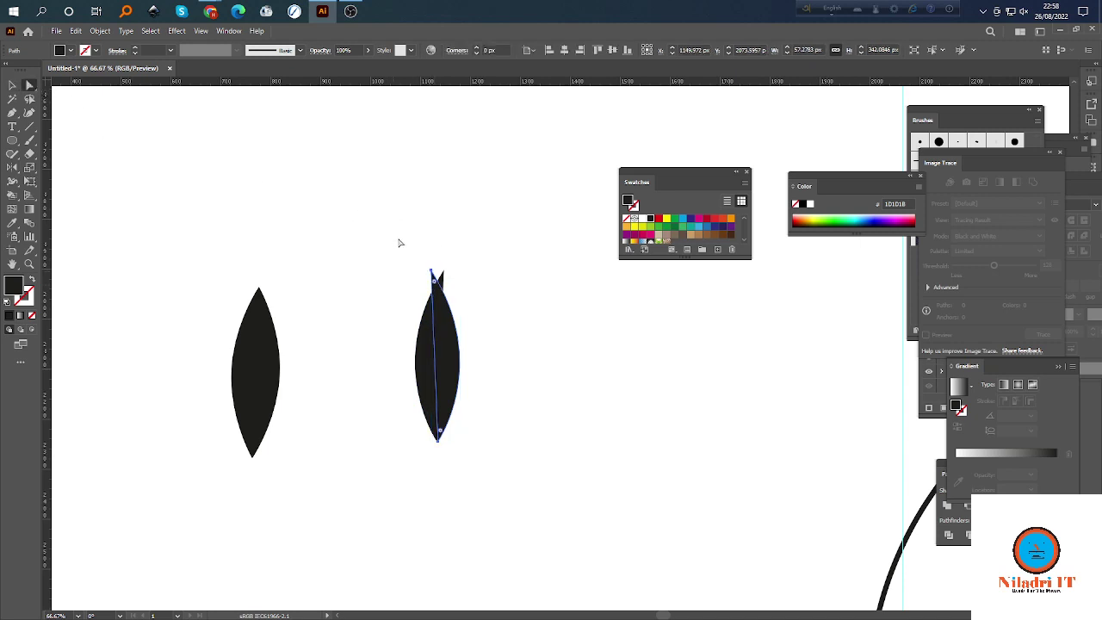
drag(431, 272, 444, 274)
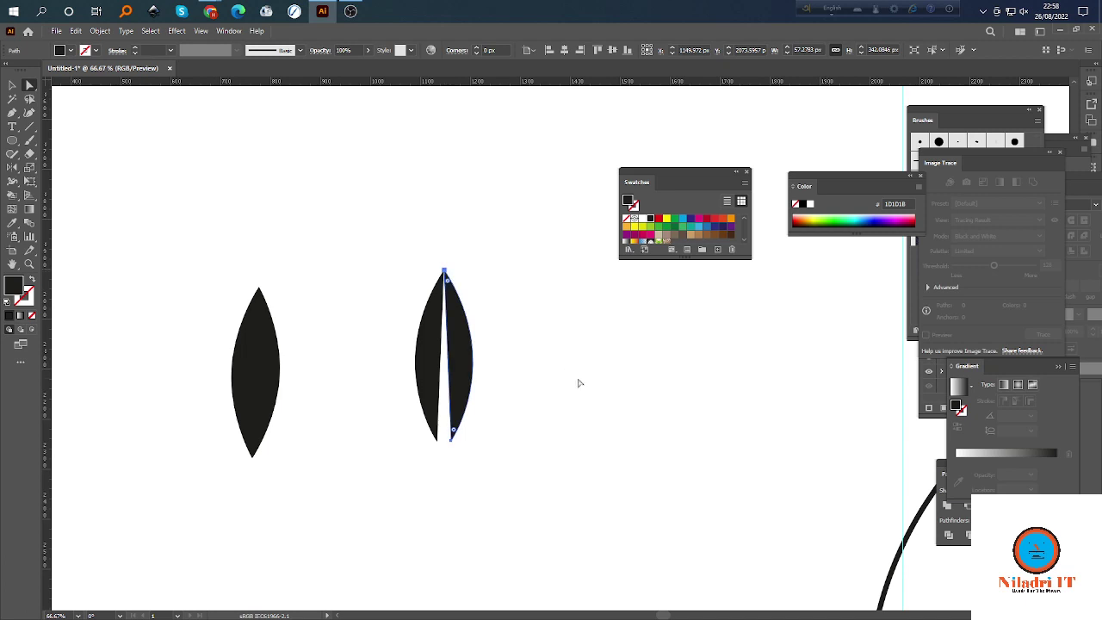
key(Left)
key(Left)
Try nudging the original half leaf left until both top tips meet, return it to its previous position, and deselect it.
scroll(500, 400, up, 3)
scroll(422, 429, down, 2)
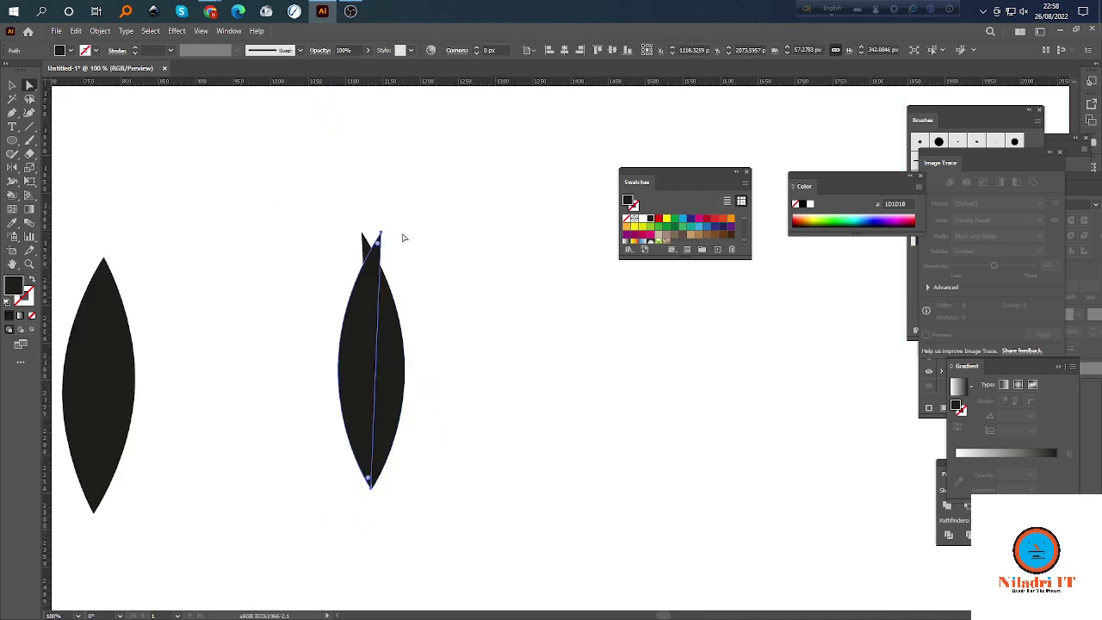
key(Left)
key(Left)
key(Left)
key(Left)
key(Left)
key(Left)
key(Left)
key(Left)
key(Left)
key(Left)
key(Left)
key(Left)
key(Left)
key(Left)
key(Left)
key(Left)
key(Left)
key(Left)
key(Left)
key(Left)
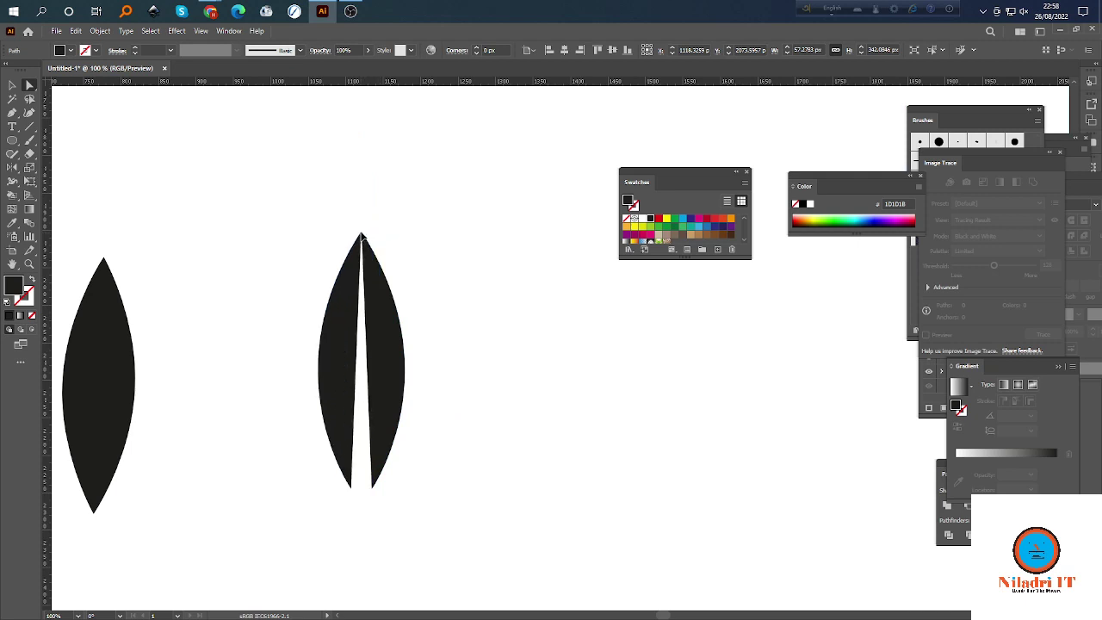
key(Right)
key(Right)
key(Right)
key(Right)
key(Right)
key(Right)
key(Right)
key(Right)
key(Right)
key(Right)
key(Right)
key(Right)
key(Right)
key(Right)
key(Right)
key(Right)
key(Right)
key(Right)
key(Right)
key(Right)
click(504, 303)
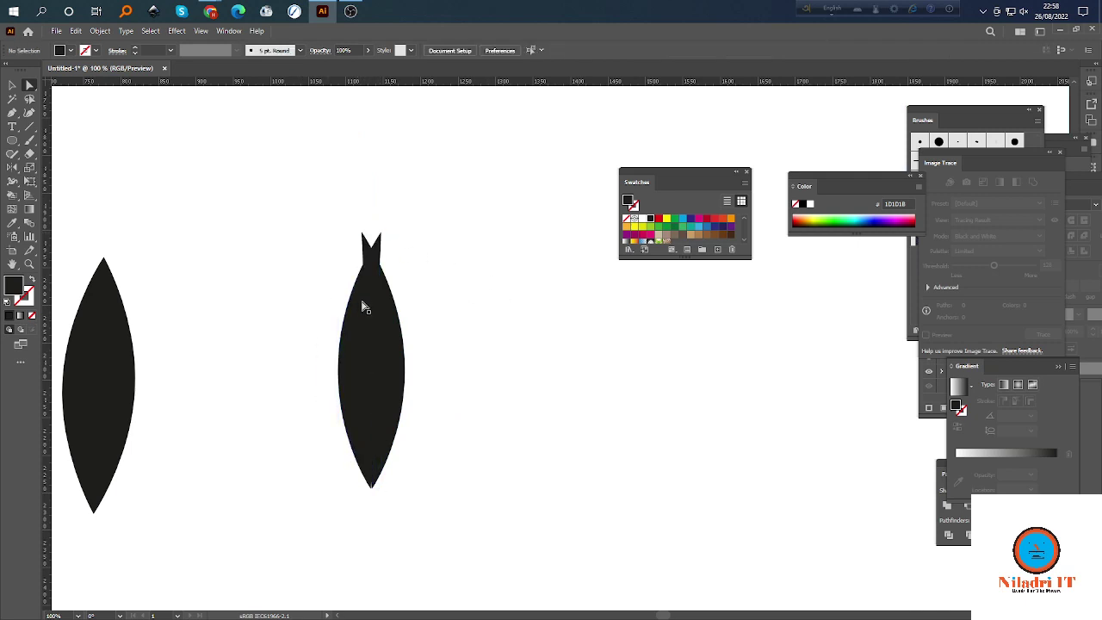
Pull the mirrored half away from the original, then undo both the move and the mirrored copy.
drag(362, 302, 598, 325)
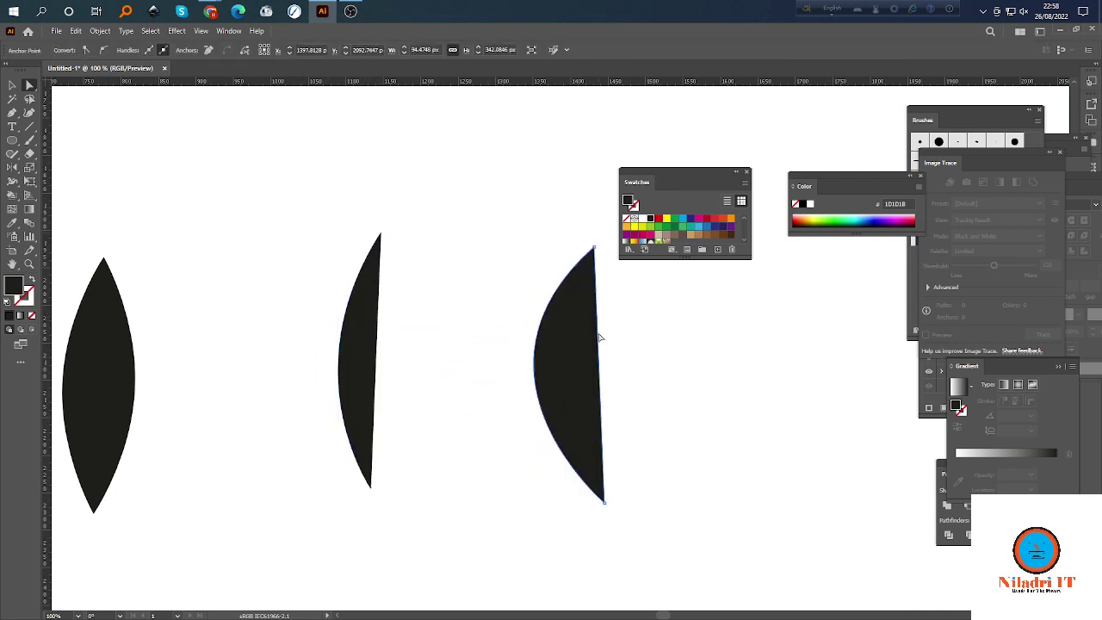
key(ctrl+z)
key(ctrl+z)
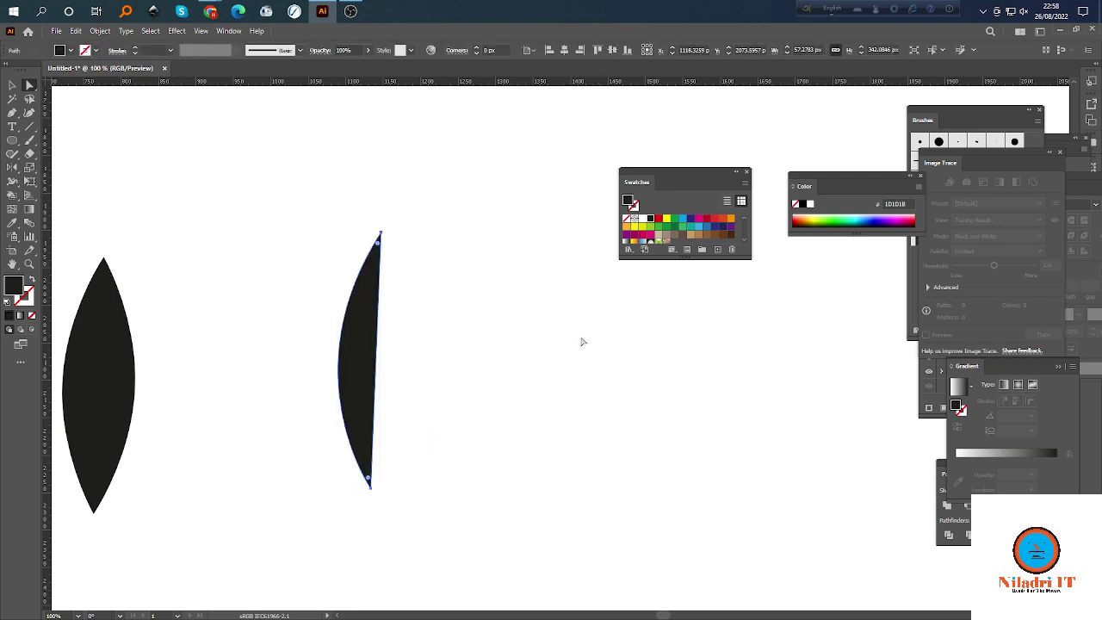
scroll(448, 360, down, 2)
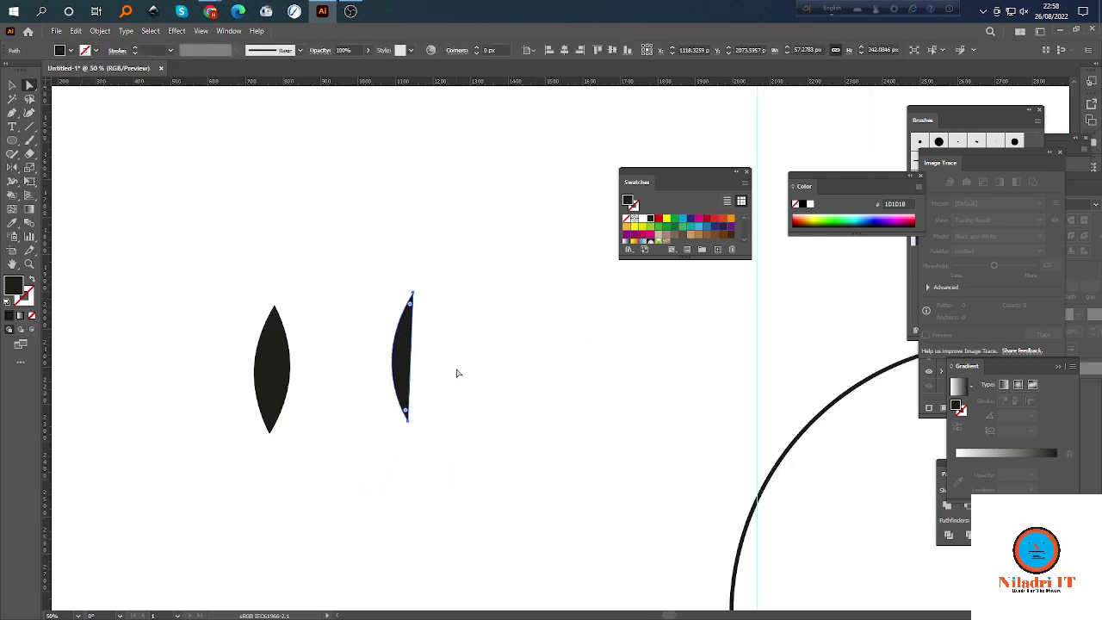
scroll(409, 353, up, 2)
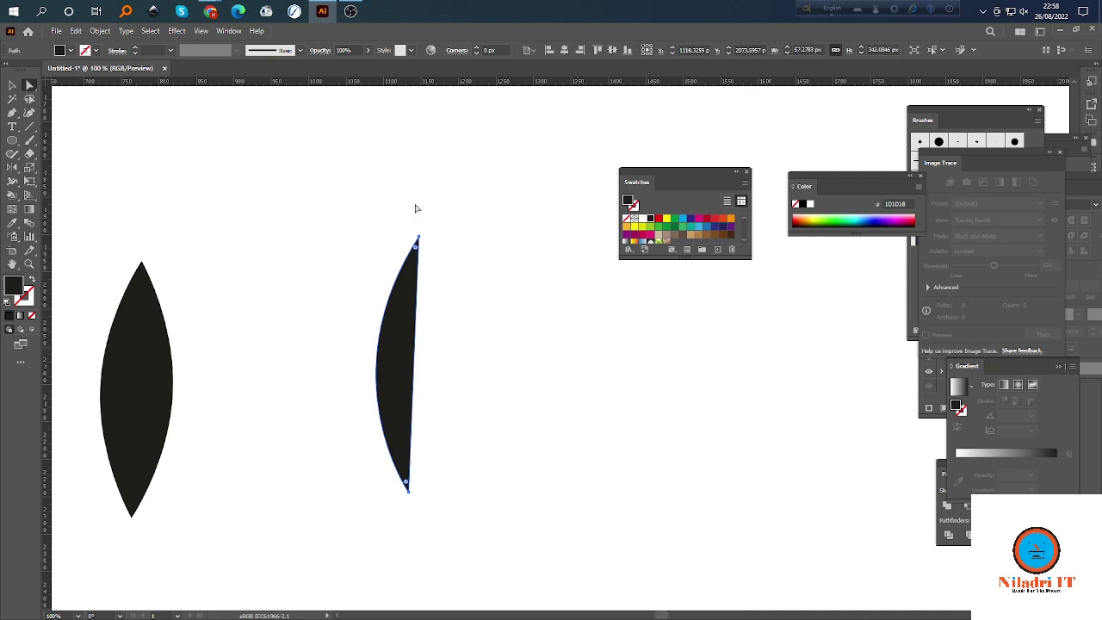
drag(401, 140, 439, 480)
click(13, 168)
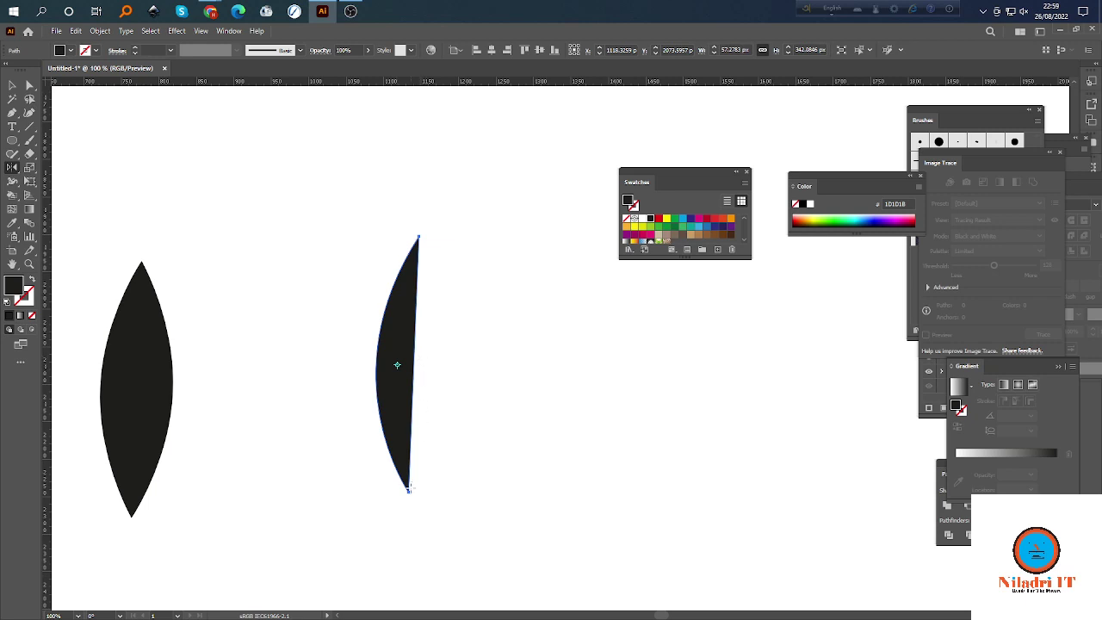
click(410, 494)
Shift the half leaf's top anchor point slightly left with the Direct Selection tool to make its centre line nearly vertical.
click(30, 85)
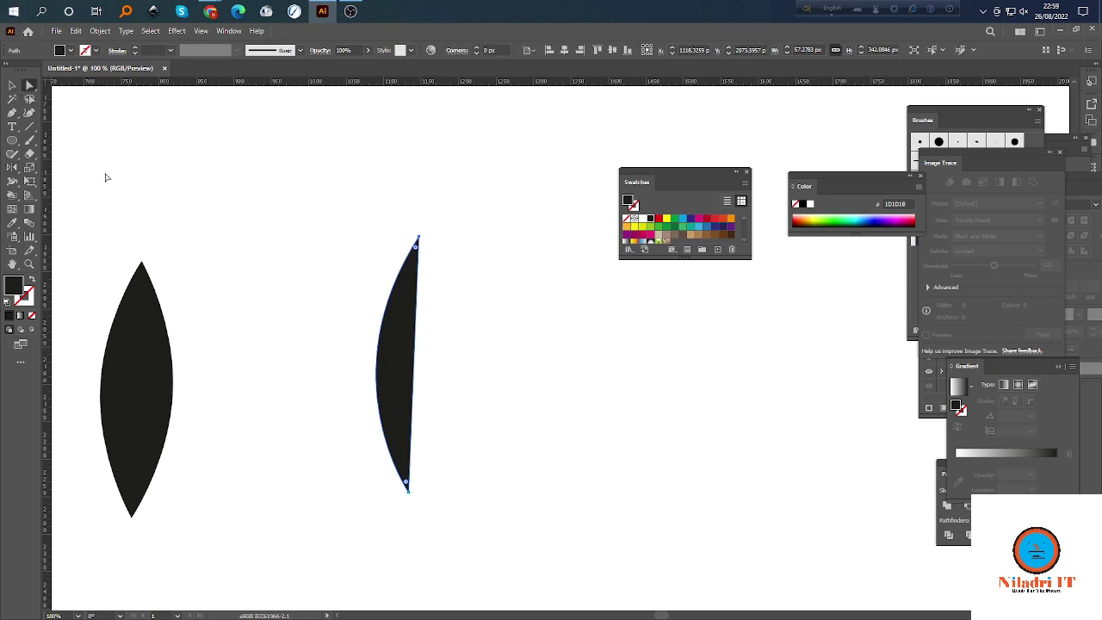
drag(419, 240, 322, 375)
click(570, 247)
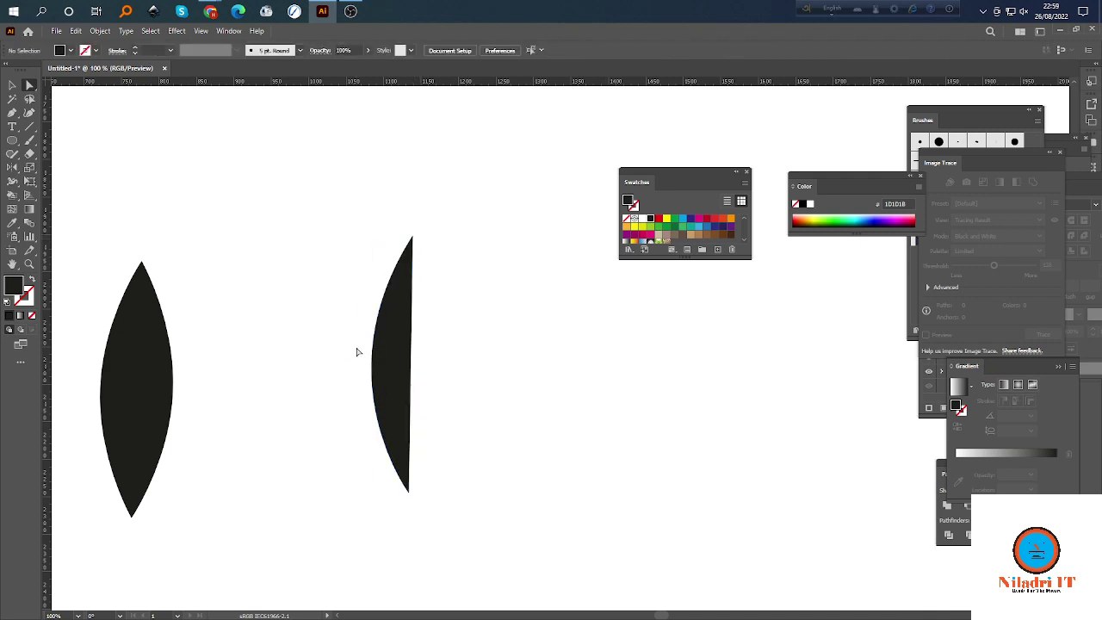
Reflect a copy of the half leaf downward about its bottom tip with the Reflect tool.
click(399, 366)
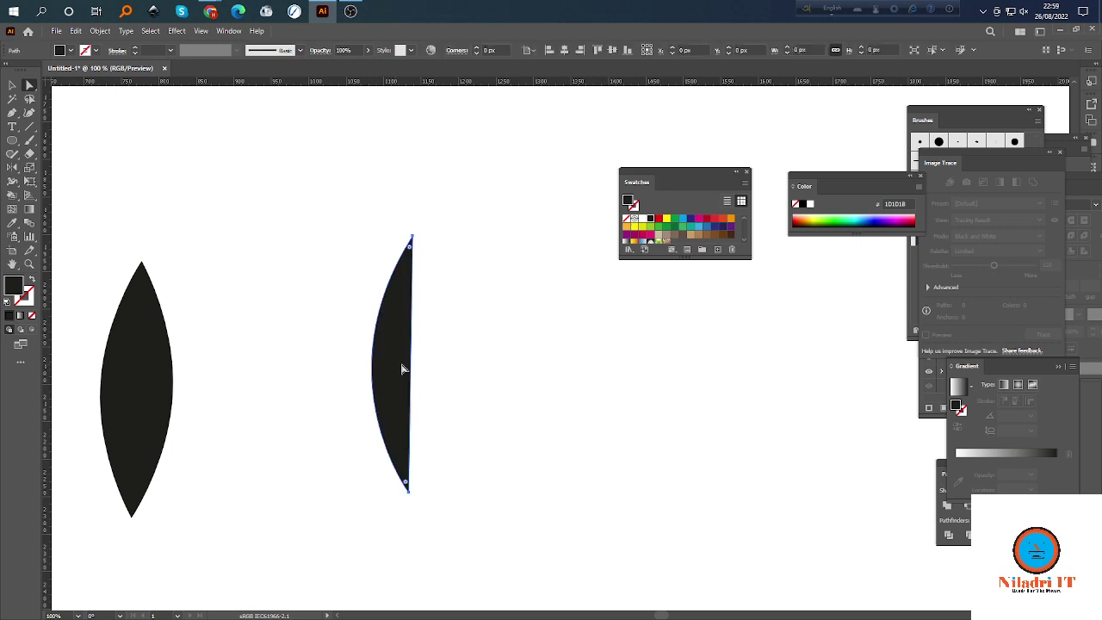
click(13, 167)
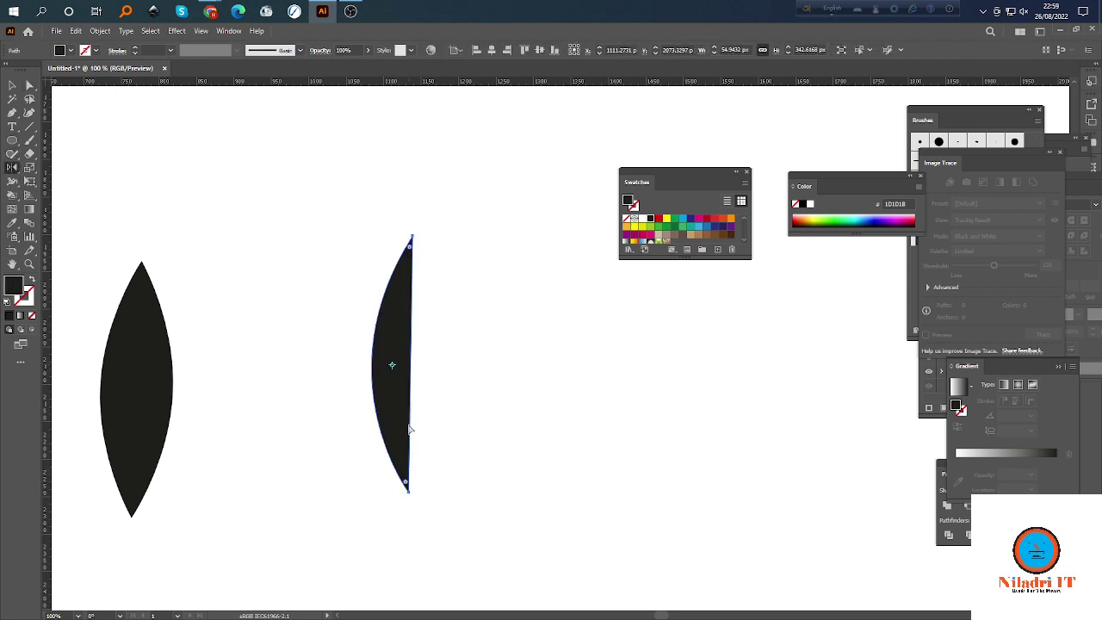
click(12, 85)
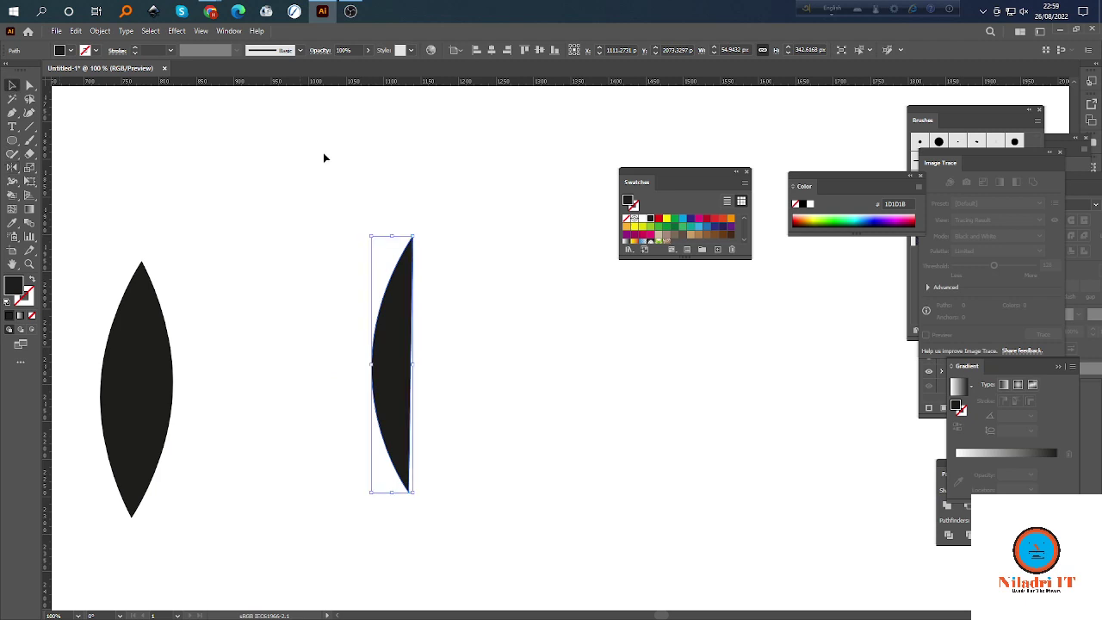
click(325, 157)
click(408, 354)
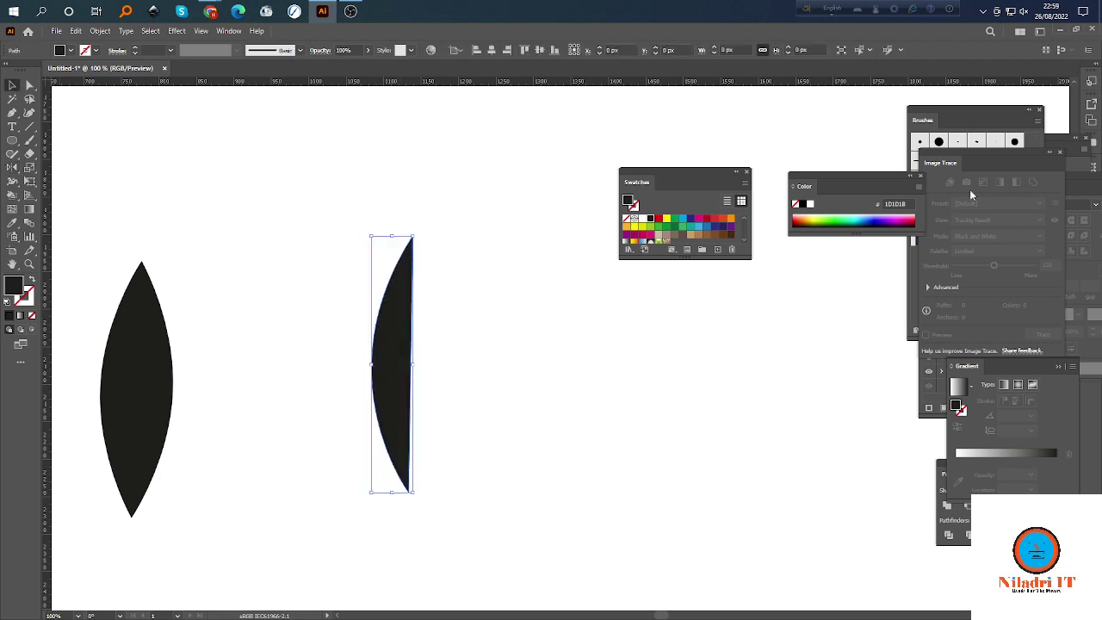
click(12, 167)
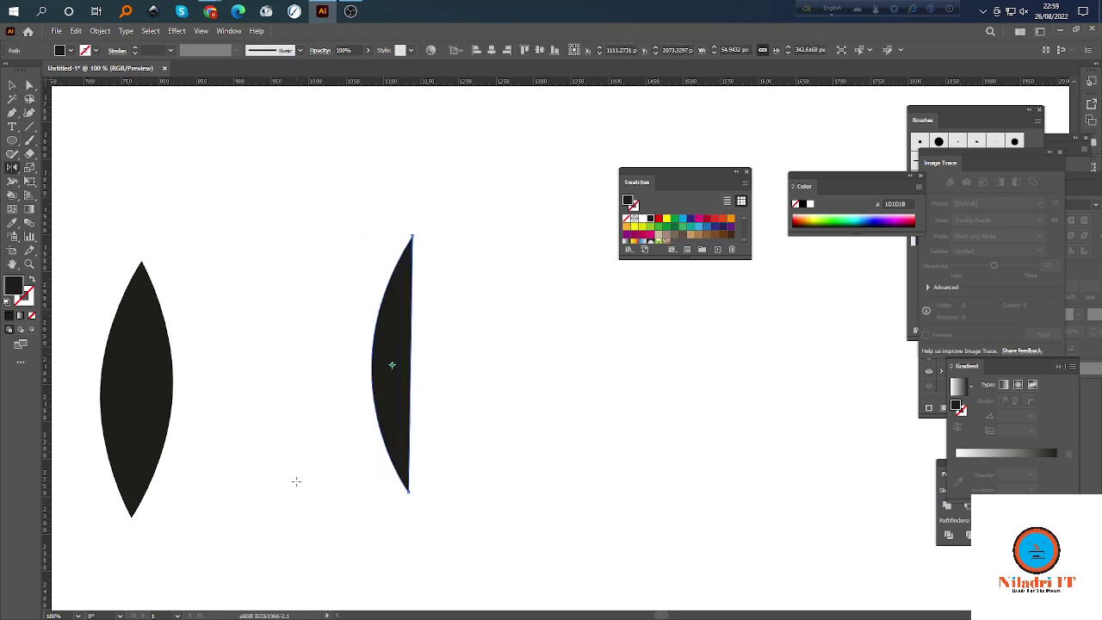
click(409, 491)
drag(412, 494, 414, 525)
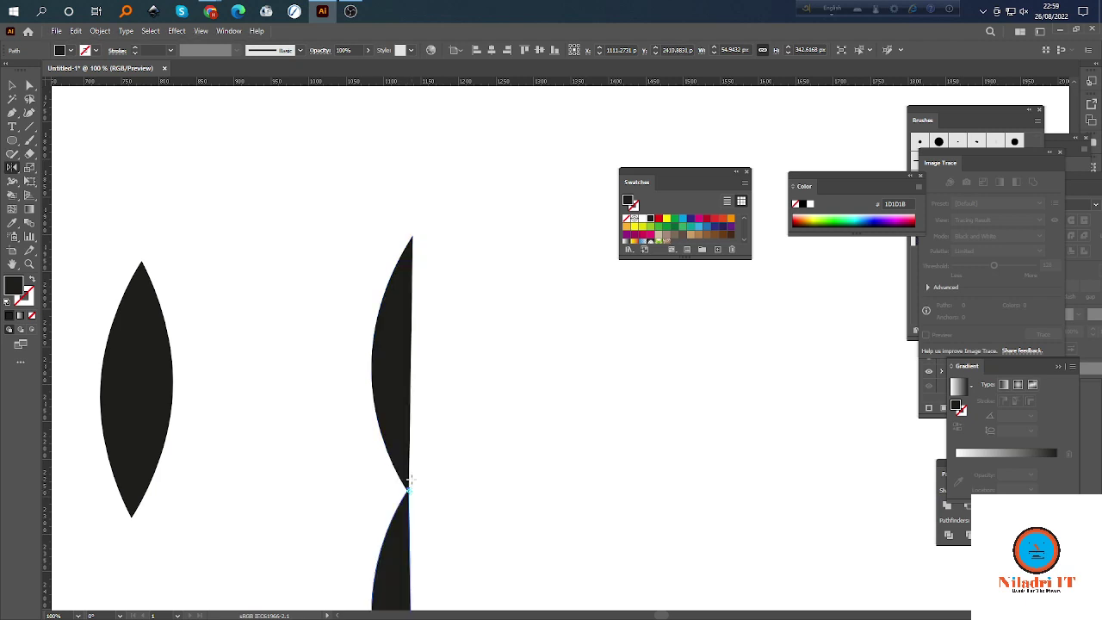
scroll(426, 516, down, 1)
scroll(425, 515, down, 2)
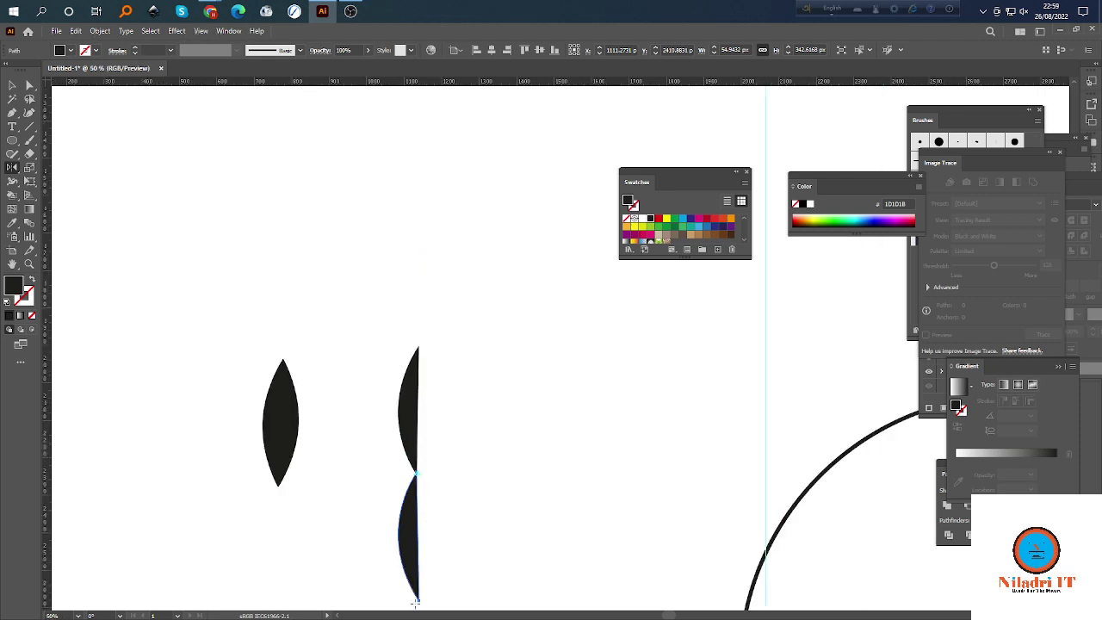
Try swinging the mirrored copy upward beside the original half with the Reflect tool, and undo that change.
drag(418, 601, 448, 386)
key(ctrl+z)
scroll(442, 497, down, 1)
scroll(442, 497, right, 1)
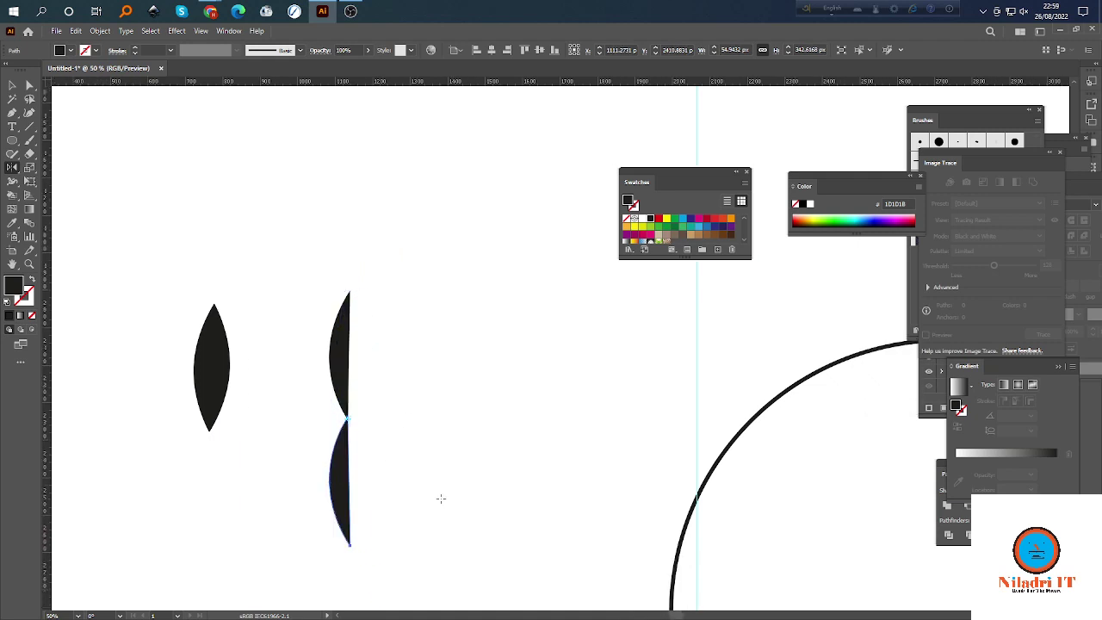
Try moving the mirrored copy's bottom tip with the Direct Selection tool, and undo both the move and the mirrored copy.
click(29, 86)
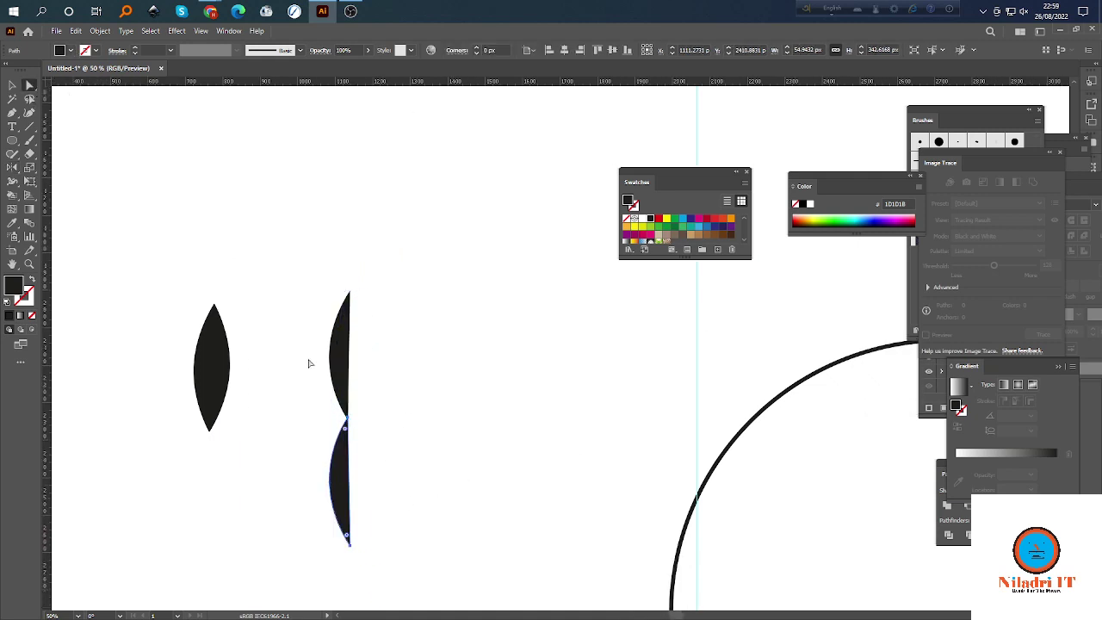
click(364, 541)
click(350, 551)
drag(352, 552, 399, 509)
key(ctrl+z)
key(ctrl+z)
key(a)
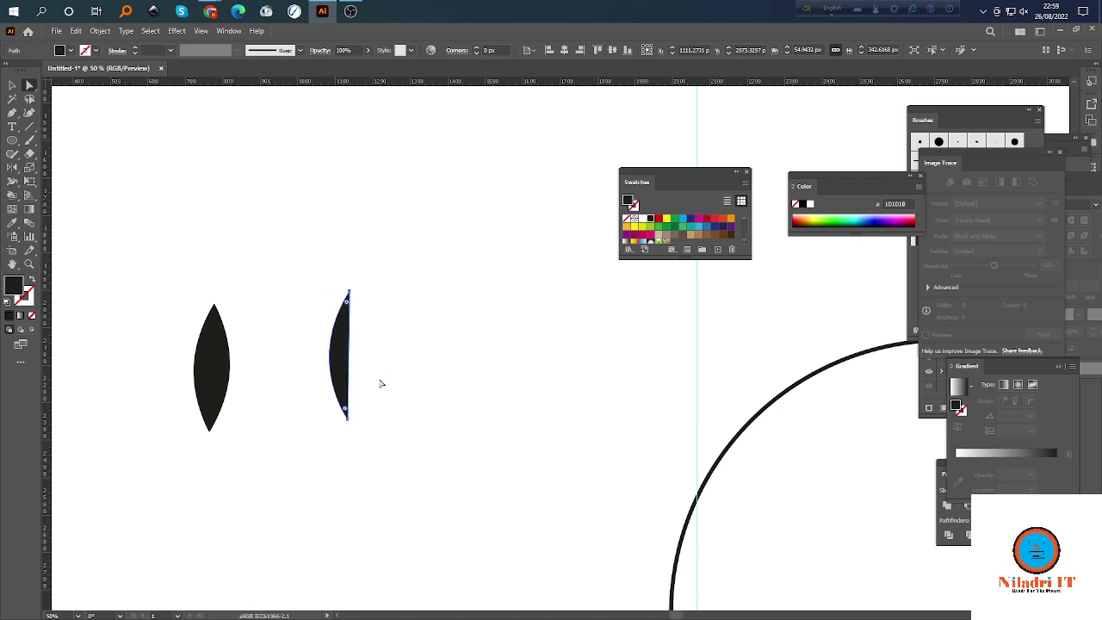
Try reflecting the half leaf freehand around its bottom tip with the Reflect tool, and undo the reflections.
scroll(350, 362, up, 2)
key(v)
scroll(108, 247, left, 2)
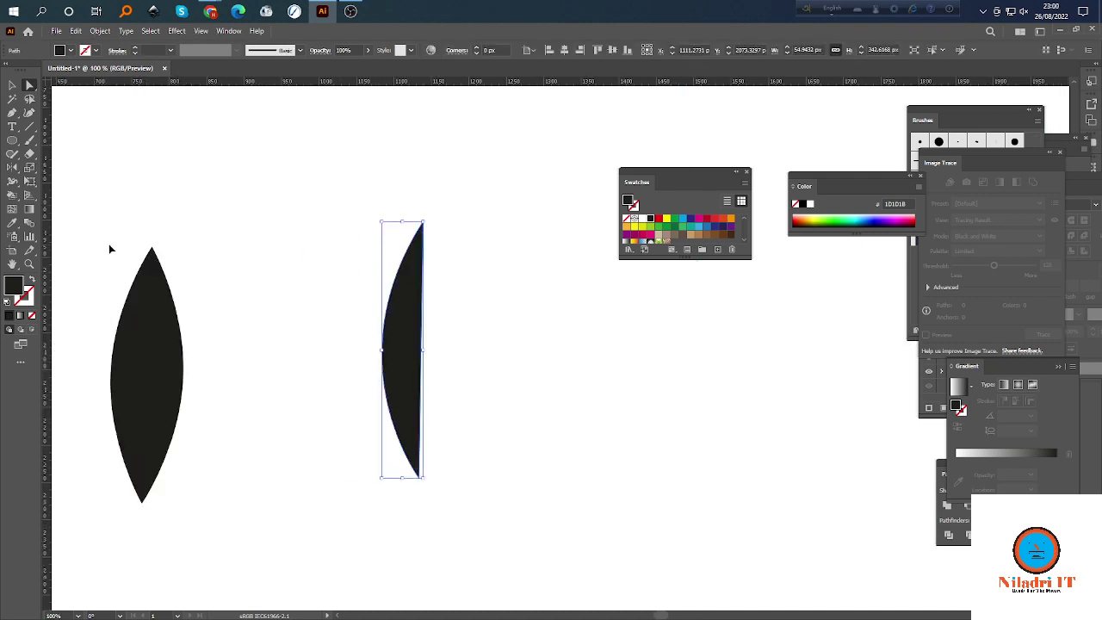
click(15, 169)
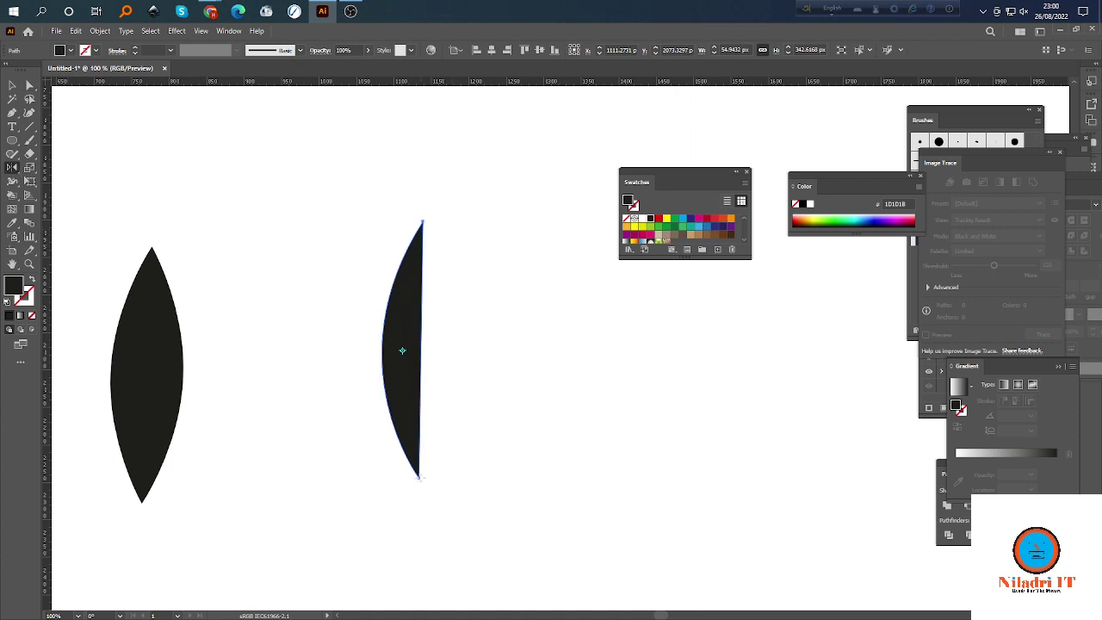
click(420, 477)
scroll(432, 477, up, 2)
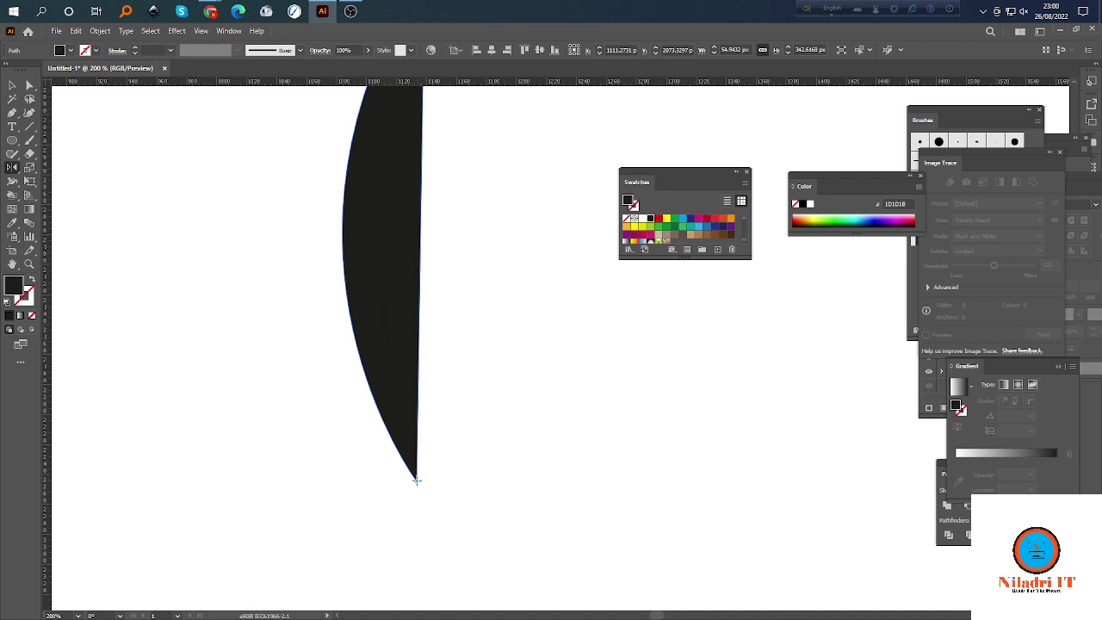
scroll(448, 457, down, 2)
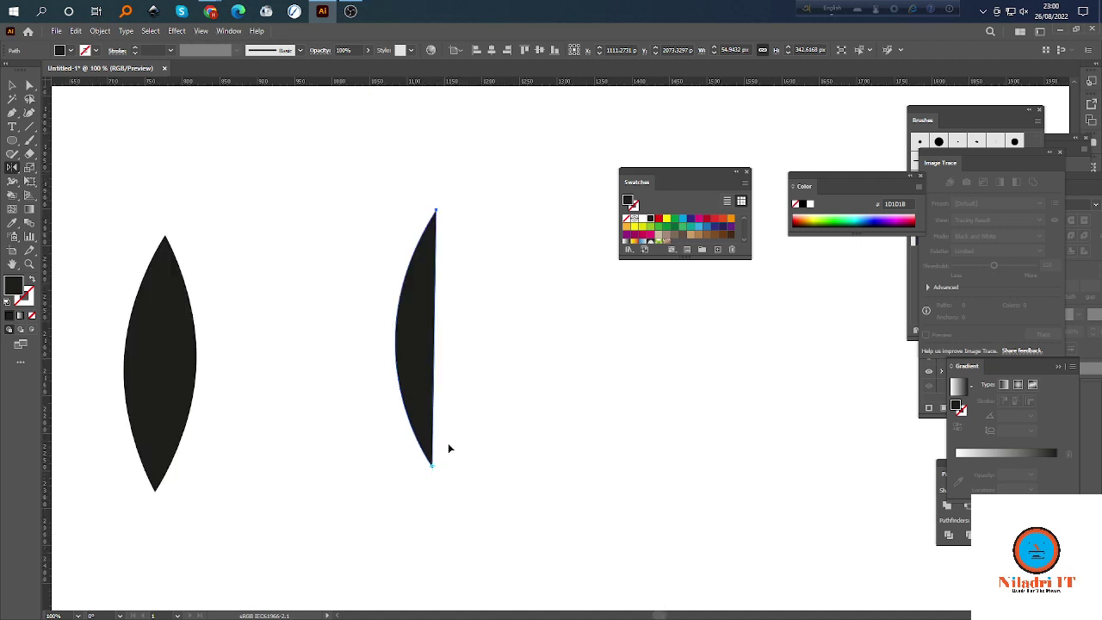
right_click(411, 340)
click(515, 281)
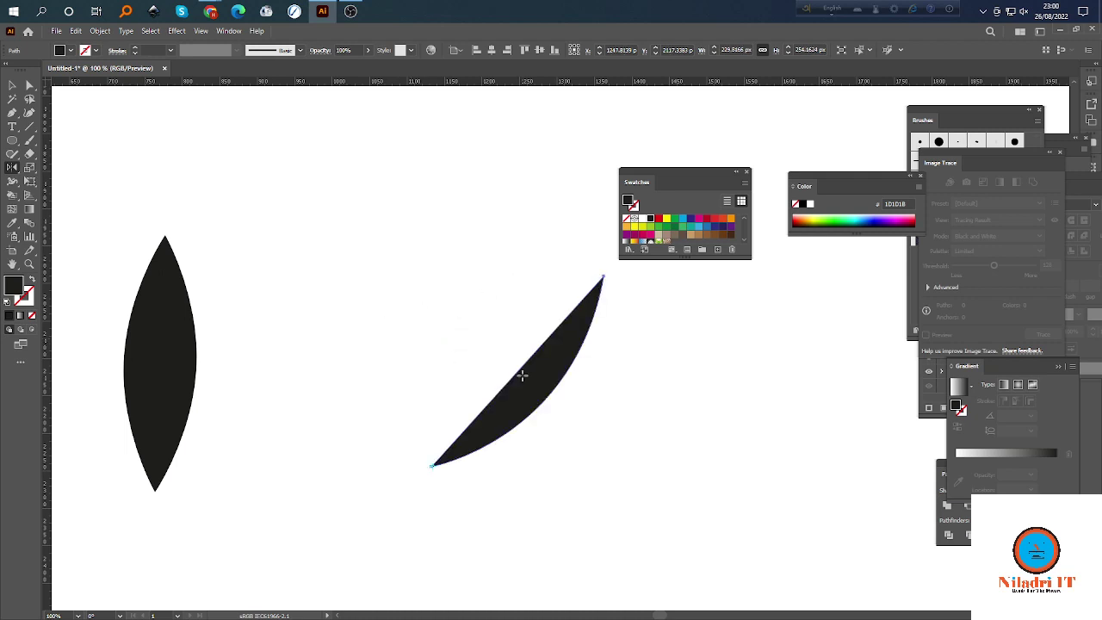
key(ctrl+z)
key(ctrl+shift+z)
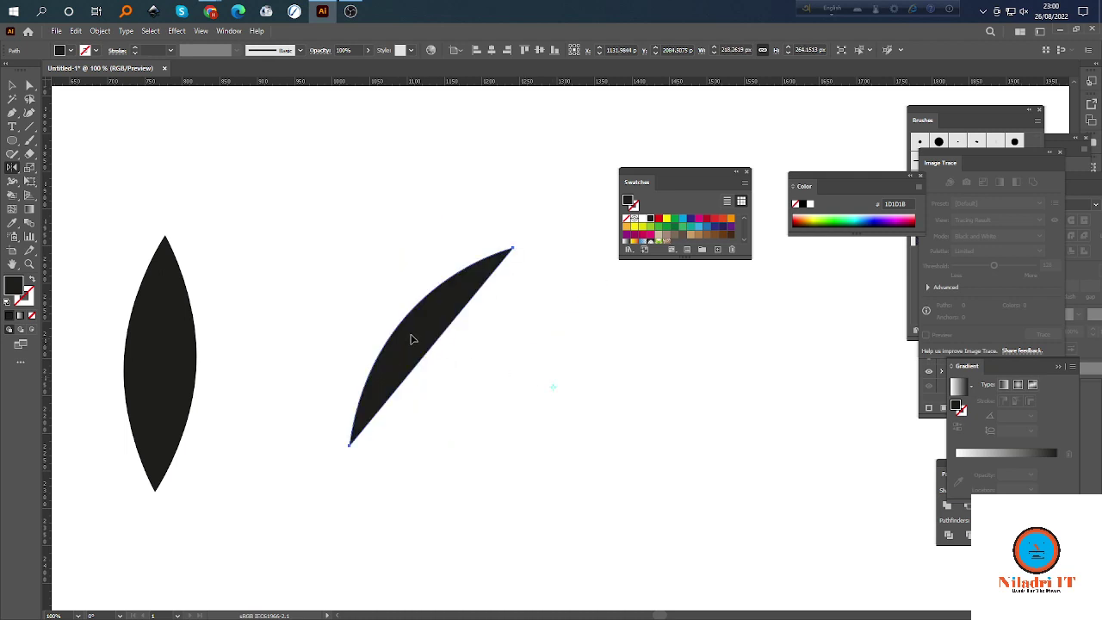
key(ctrl+z)
key(v)
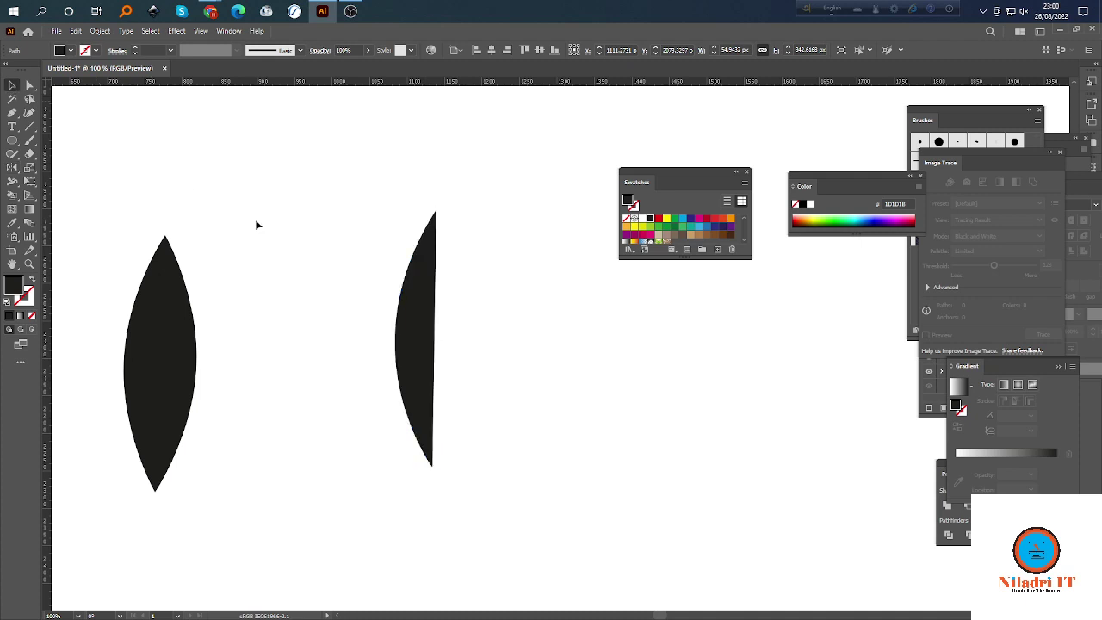
Create a mirrored copy of the half leaf by reflecting it across the vertical axis.
click(259, 224)
click(414, 346)
right_click(419, 349)
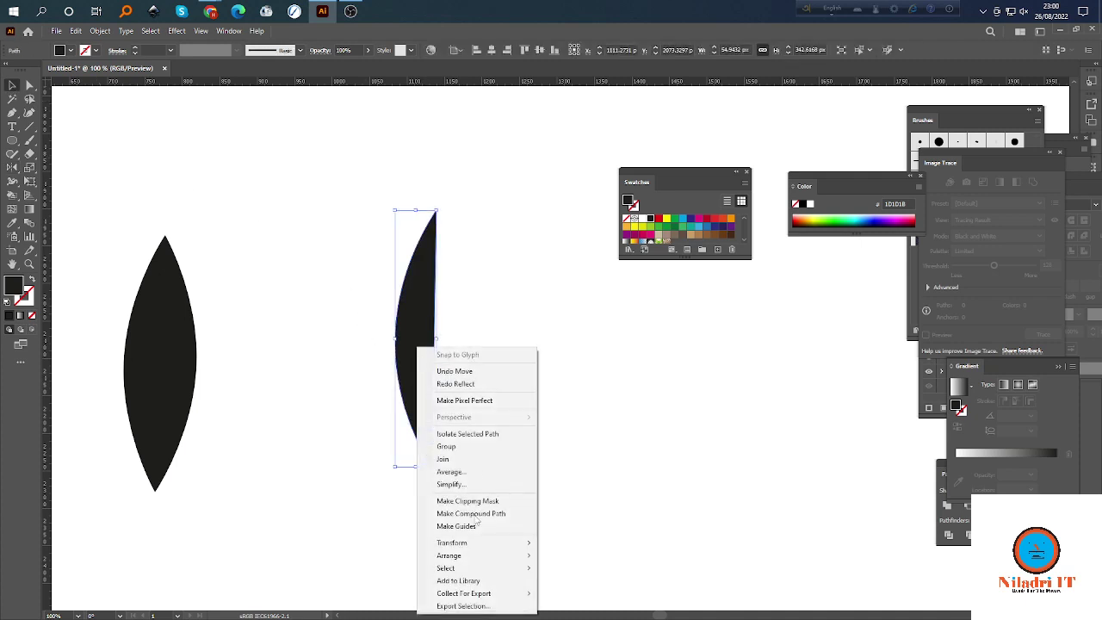
mouse_move(473, 548)
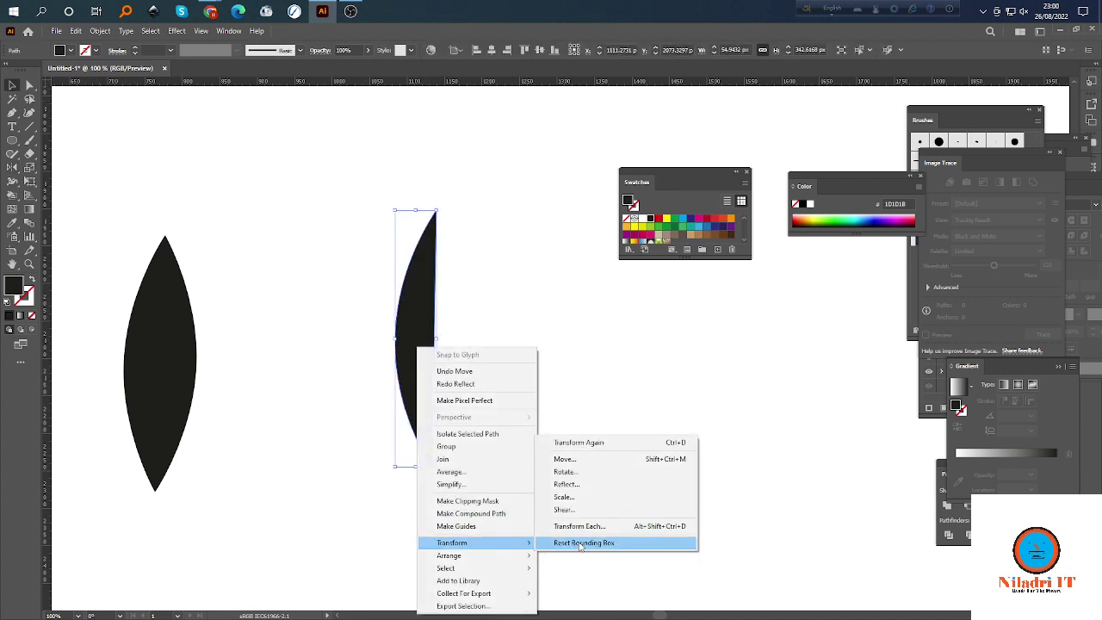
click(578, 486)
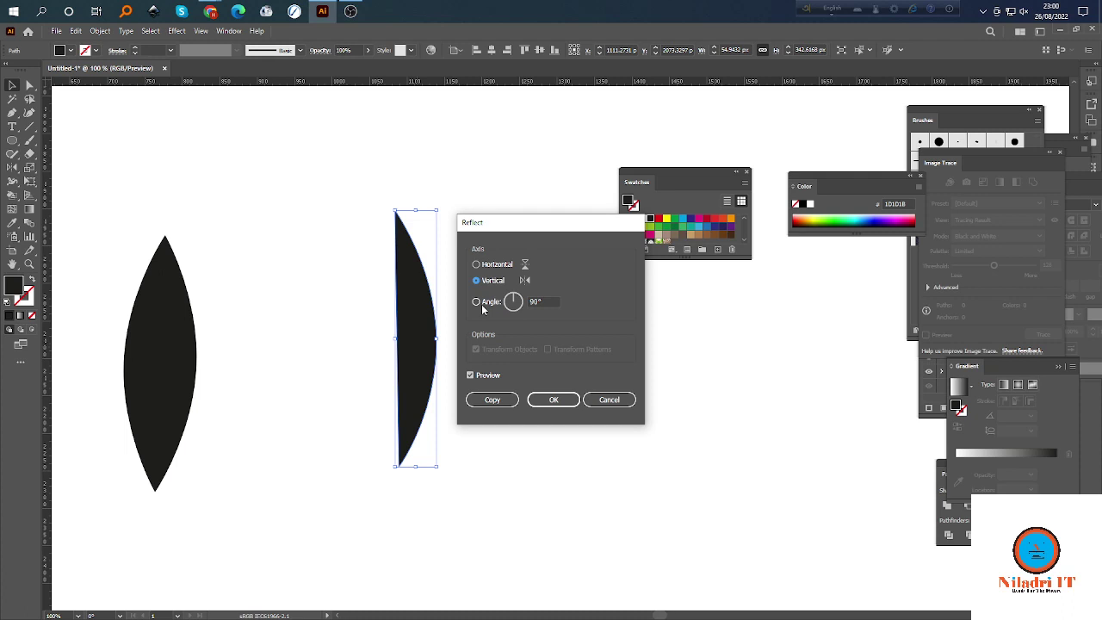
click(496, 400)
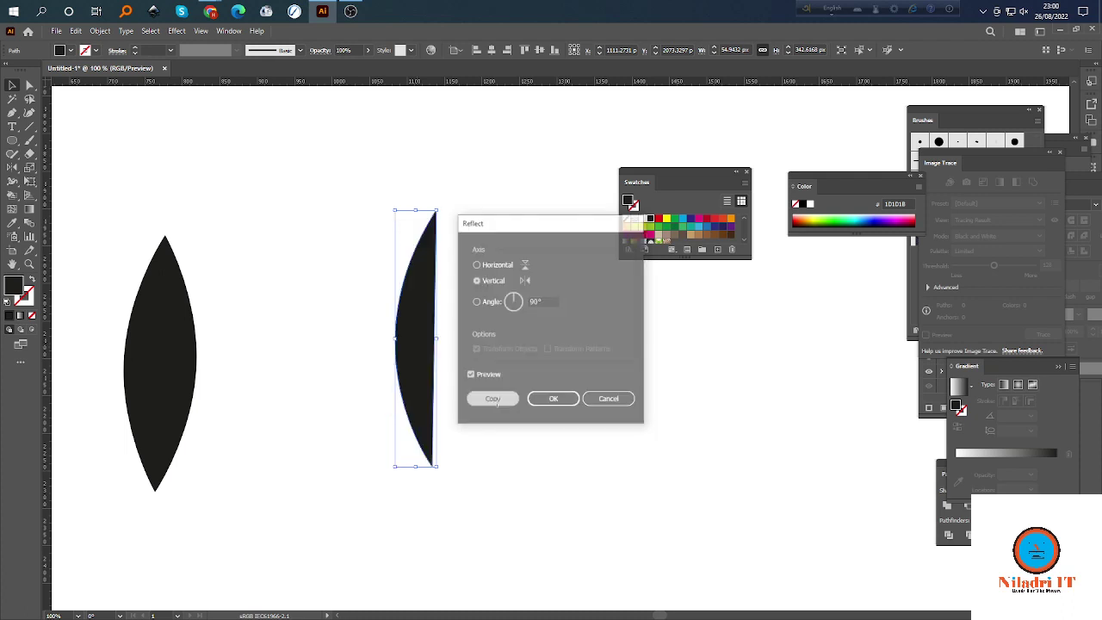
Nudge the mirrored half right until its top tip meets the original half's top tip, and deselect it.
click(460, 373)
click(414, 270)
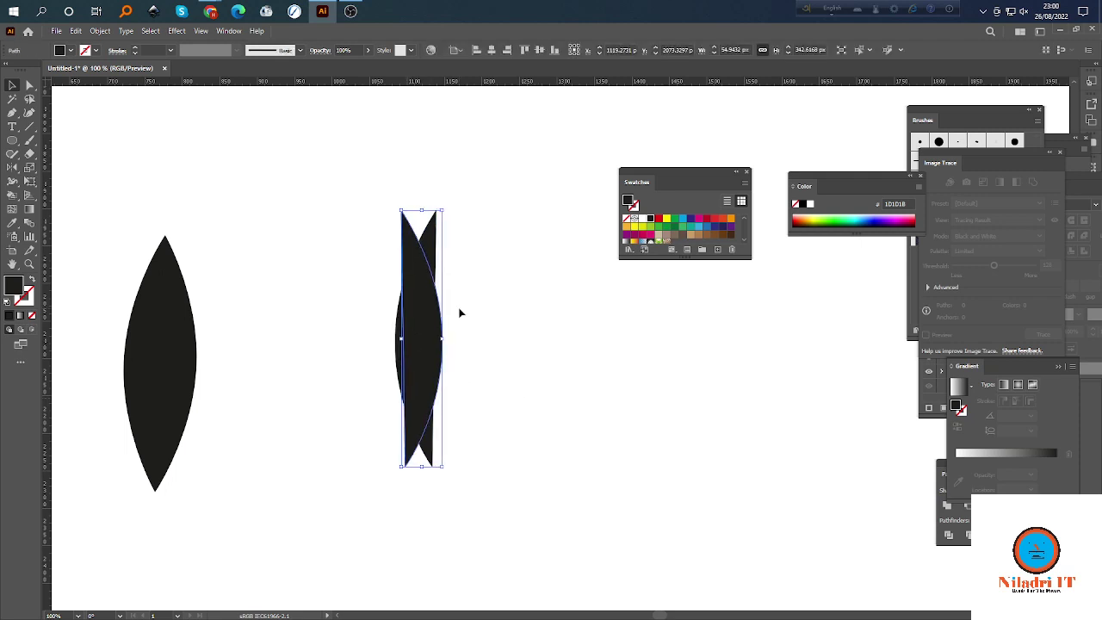
key(shift+Right)
key(shift+Right)
key(shift+Right)
key(shift+Right)
key(shift+Right)
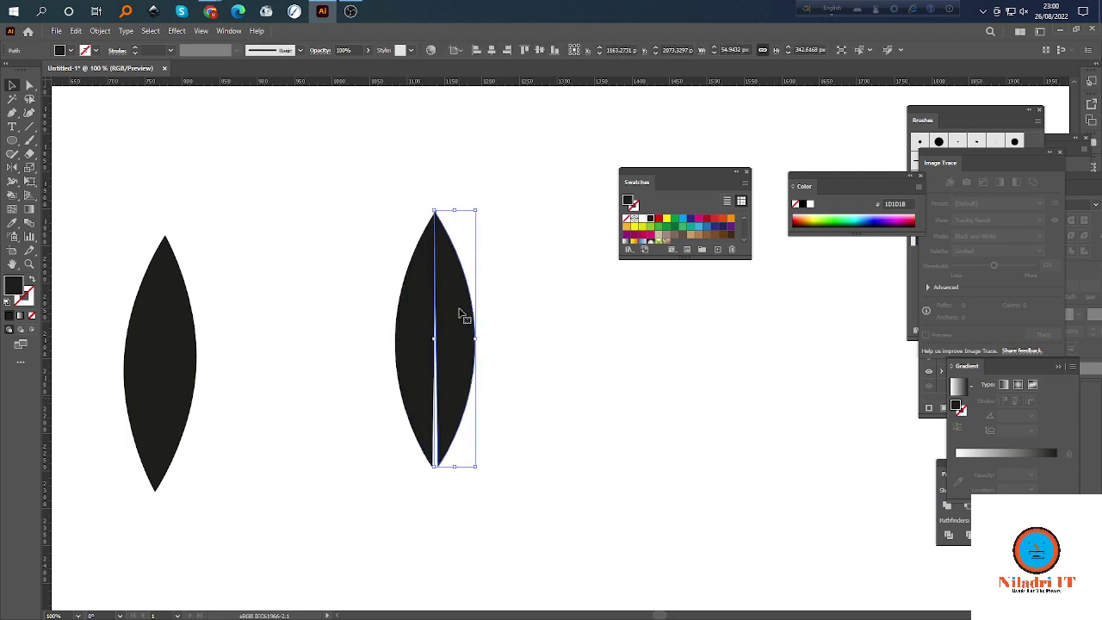
key(Right)
key(Right)
key(Right)
key(Right)
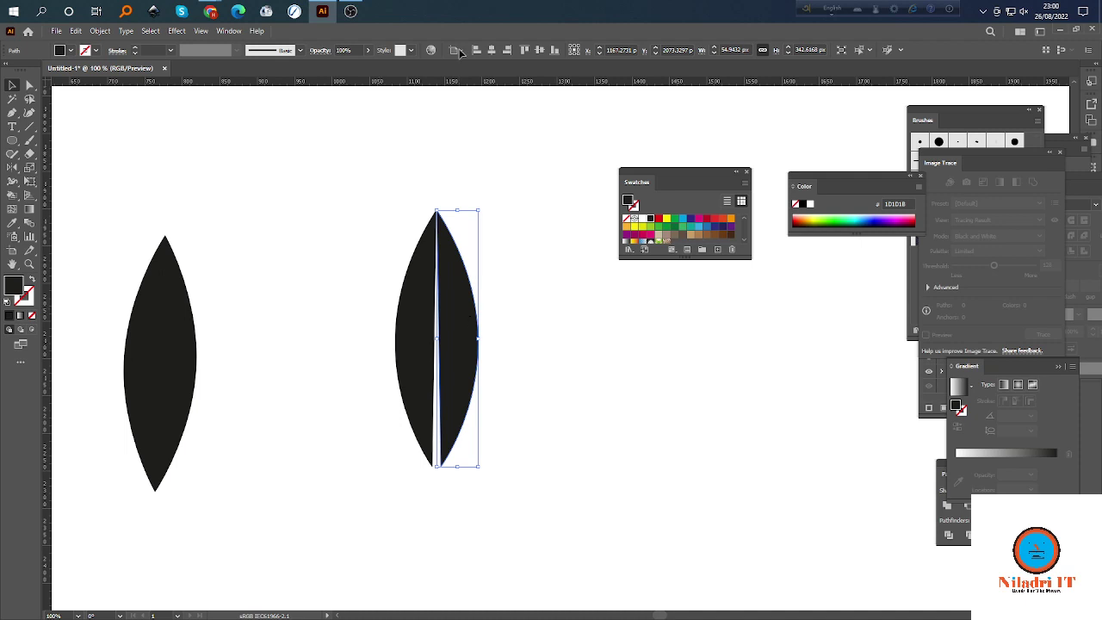
click(551, 323)
click(438, 376)
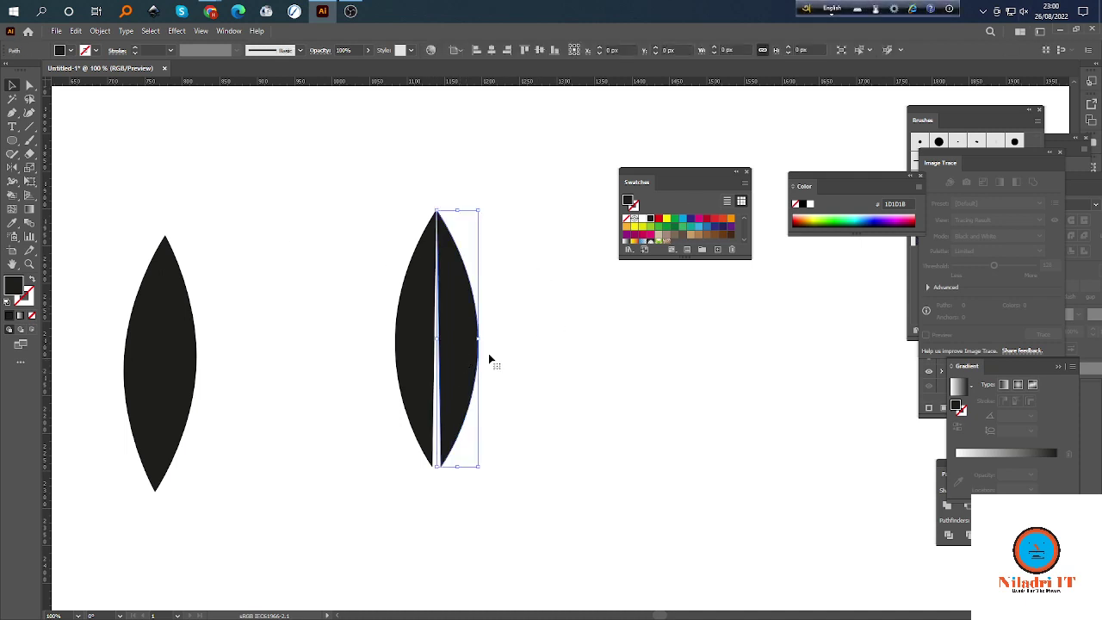
click(562, 356)
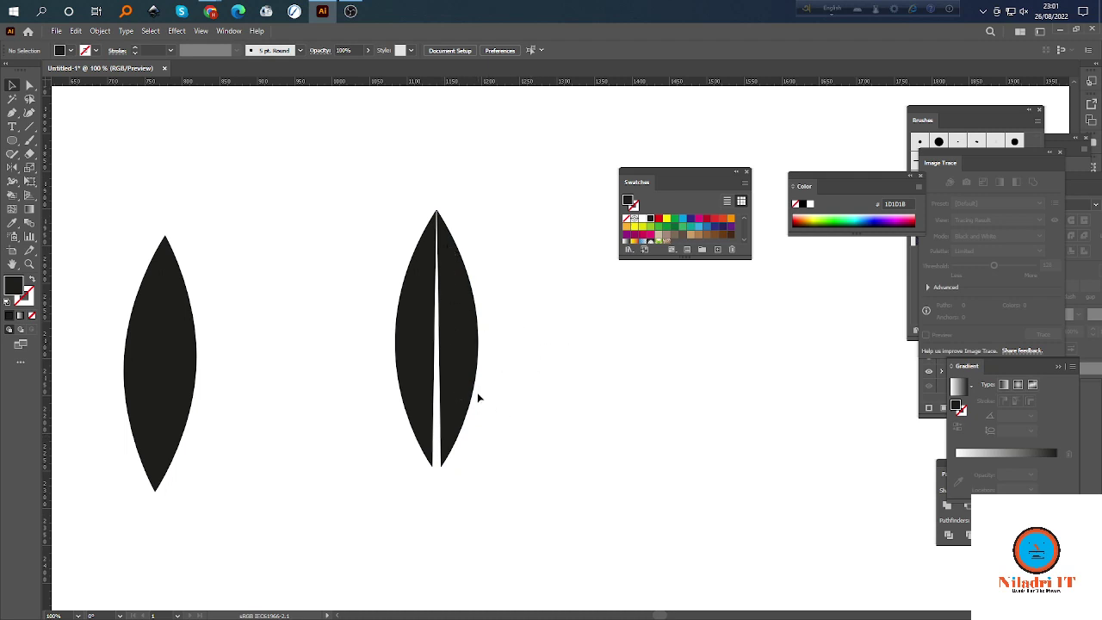
Examine how the two leaf halves meet along the centre line, up close and zoomed out.
scroll(477, 396, up, 2)
scroll(474, 401, down, 2)
scroll(516, 411, right, 2)
scroll(517, 411, down, 1)
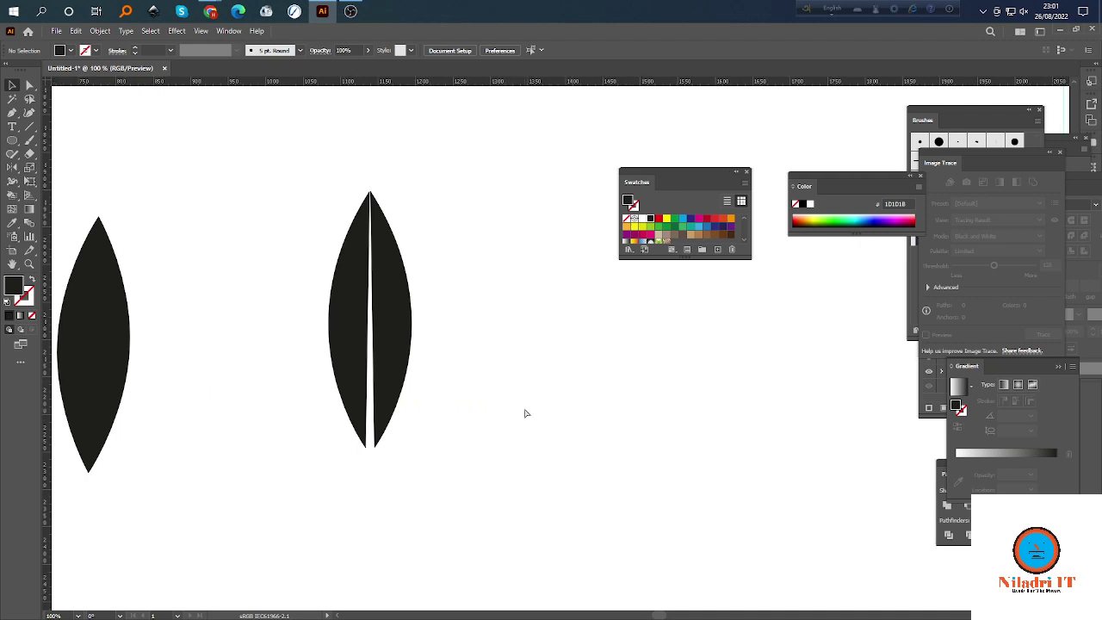
drag(317, 189, 438, 355)
click(510, 308)
scroll(438, 327, down, 3)
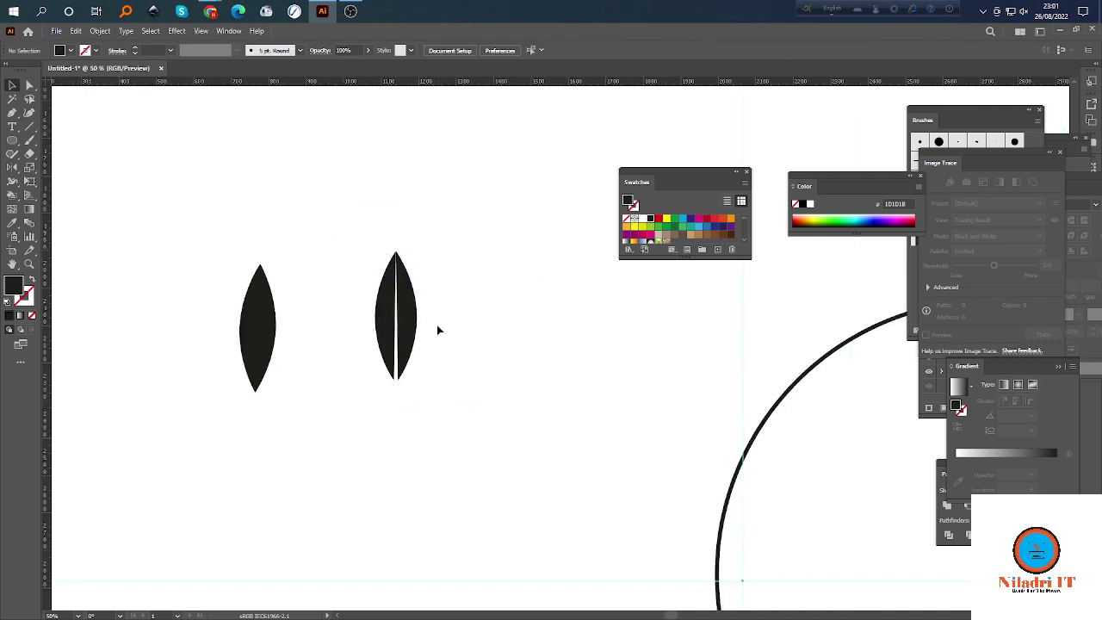
scroll(446, 334, down, 1)
scroll(431, 326, right, 1)
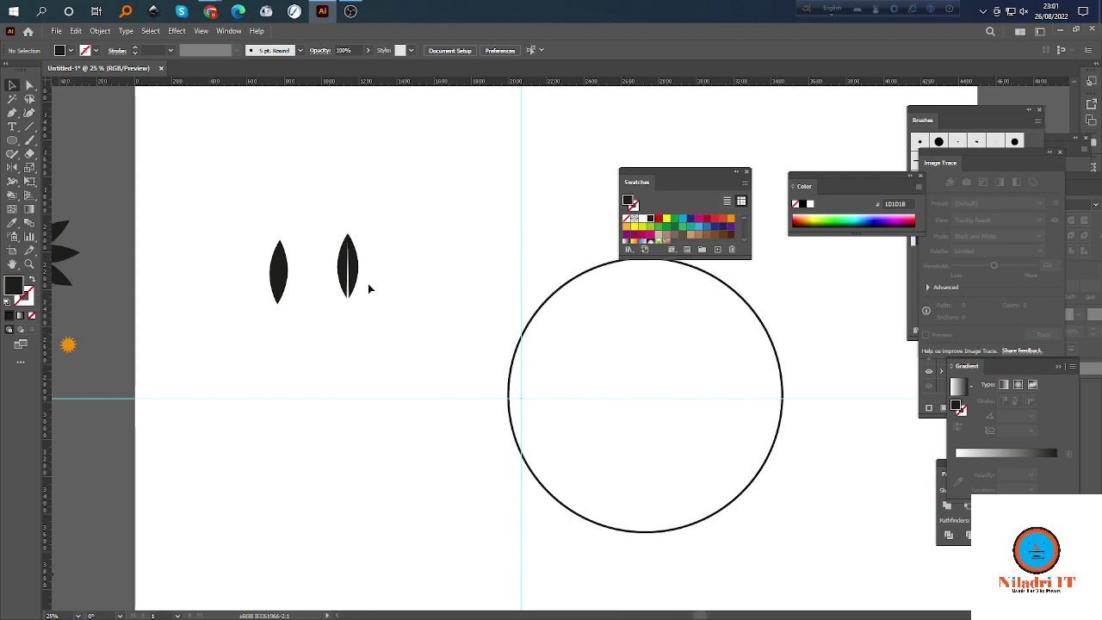
scroll(369, 288, up, 7)
scroll(482, 407, down, 2)
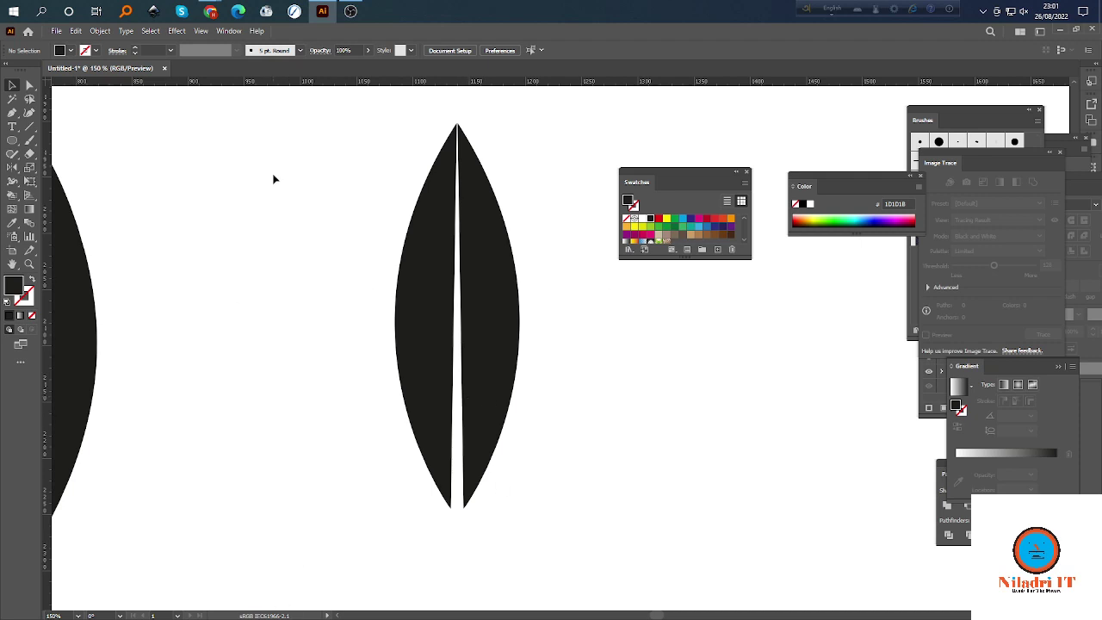
Delete the mirrored right half of the leaf, keeping the original left half.
mouse_move(218, 17)
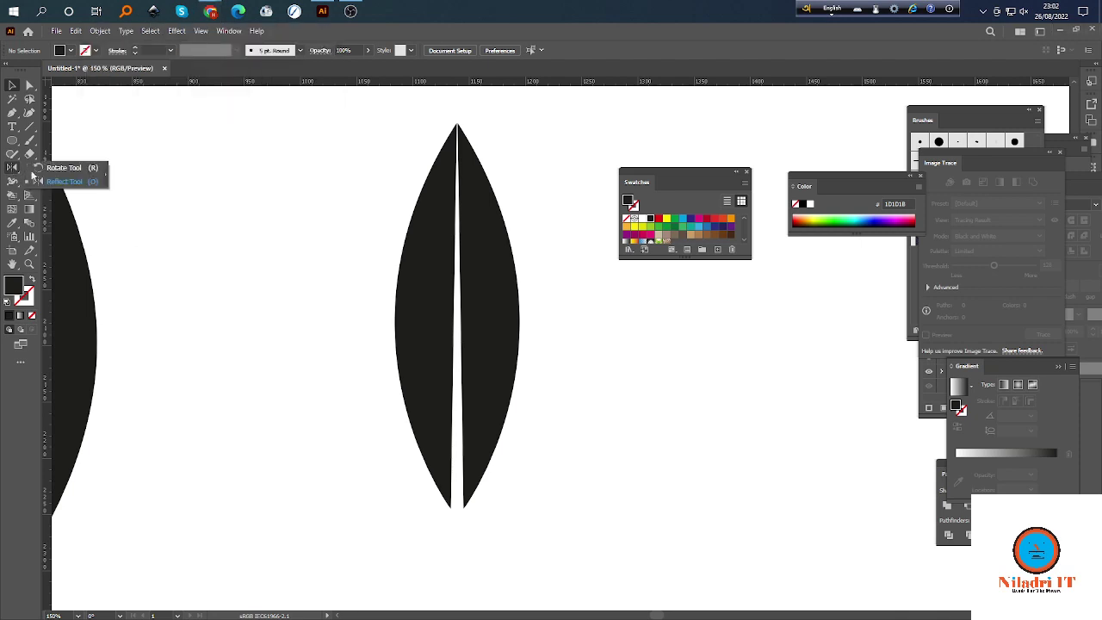
click(435, 349)
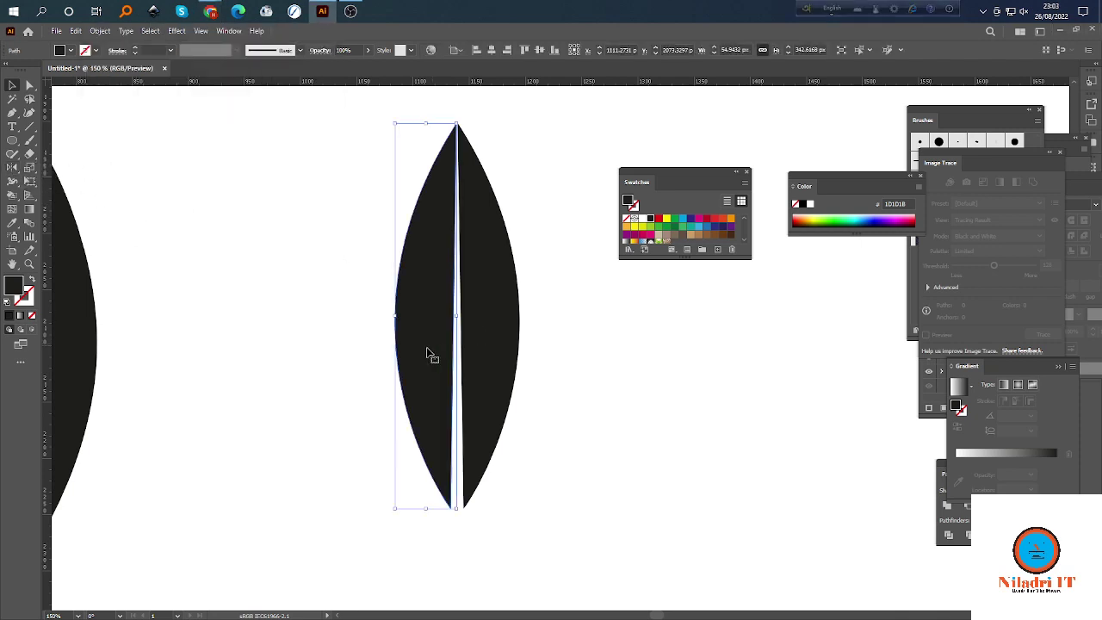
drag(514, 370, 561, 399)
key(Delete)
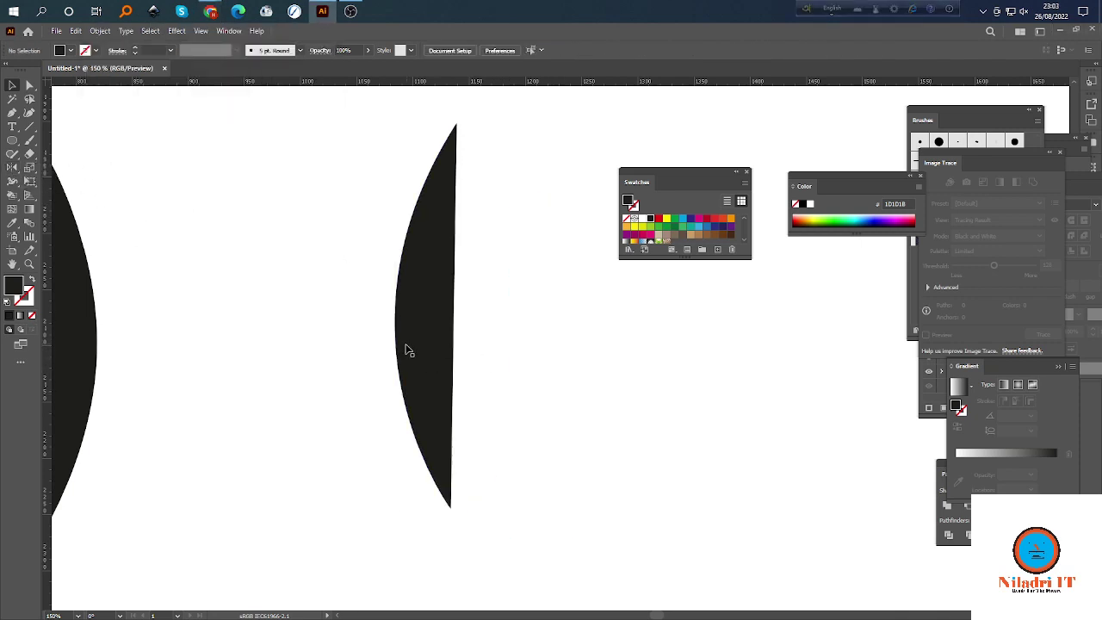
Reflect a copy of the half leaf across the vertical axis and place it right of the original with their top tips meeting.
click(438, 364)
right_click(438, 365)
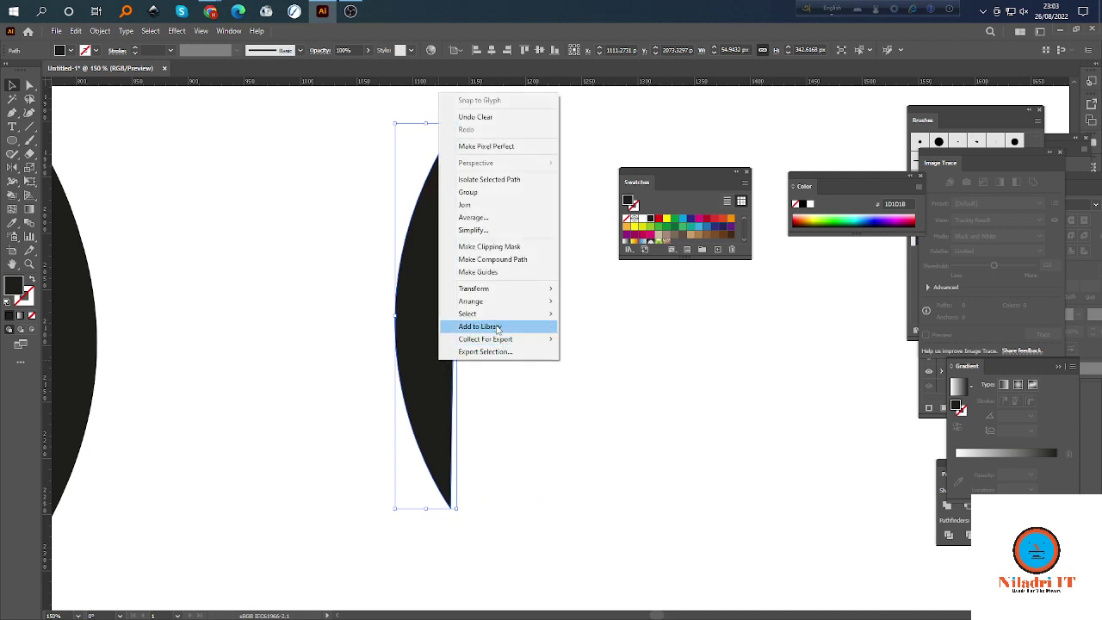
mouse_move(485, 295)
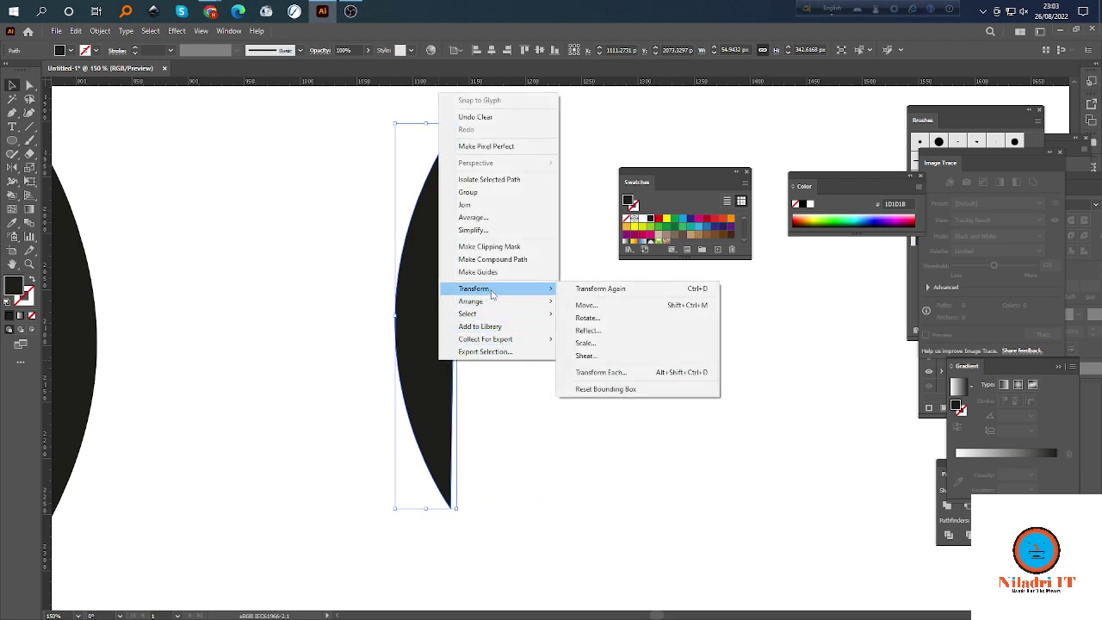
click(589, 331)
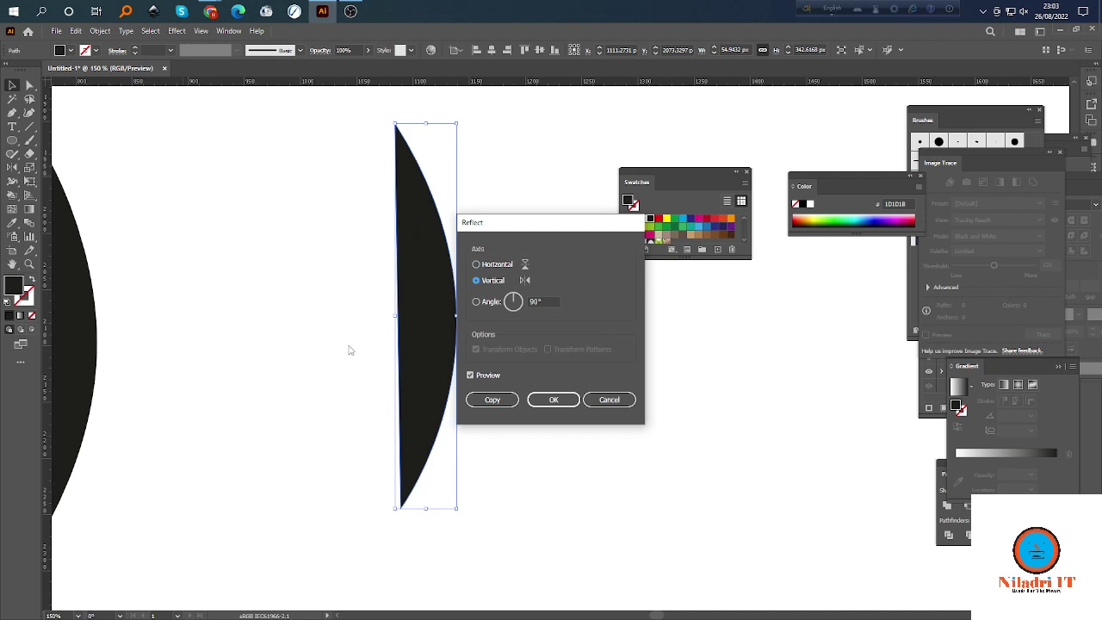
click(476, 263)
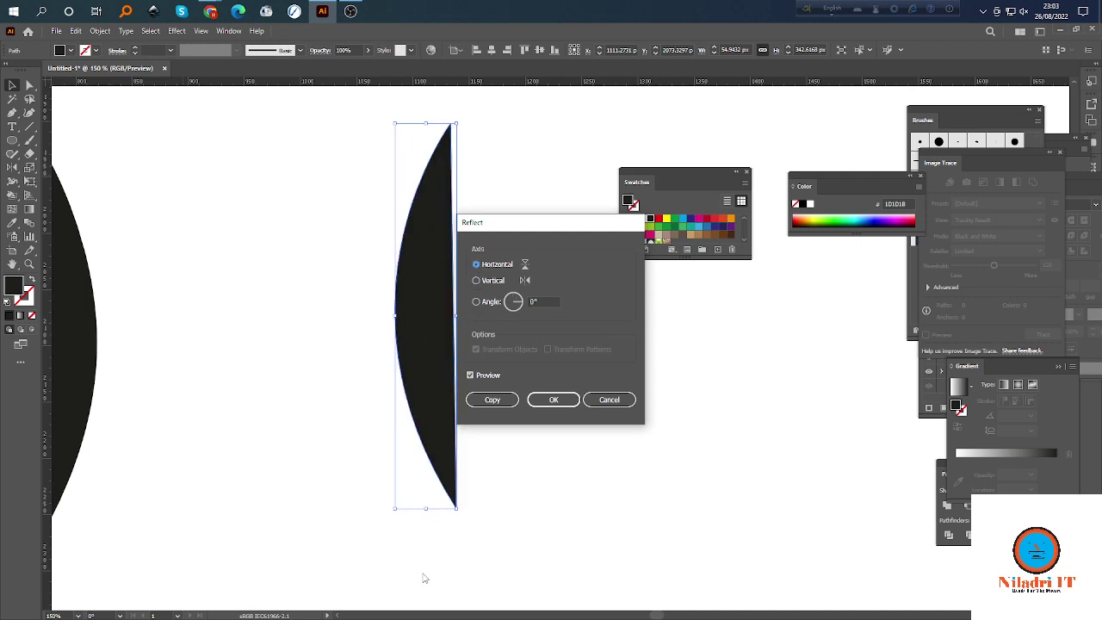
click(477, 282)
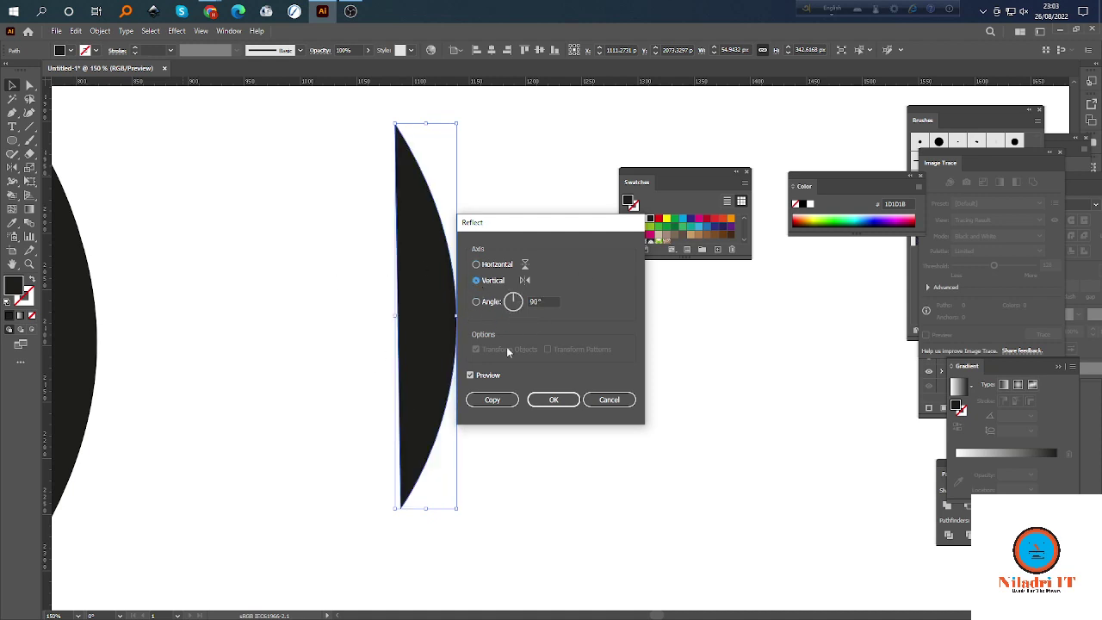
click(495, 401)
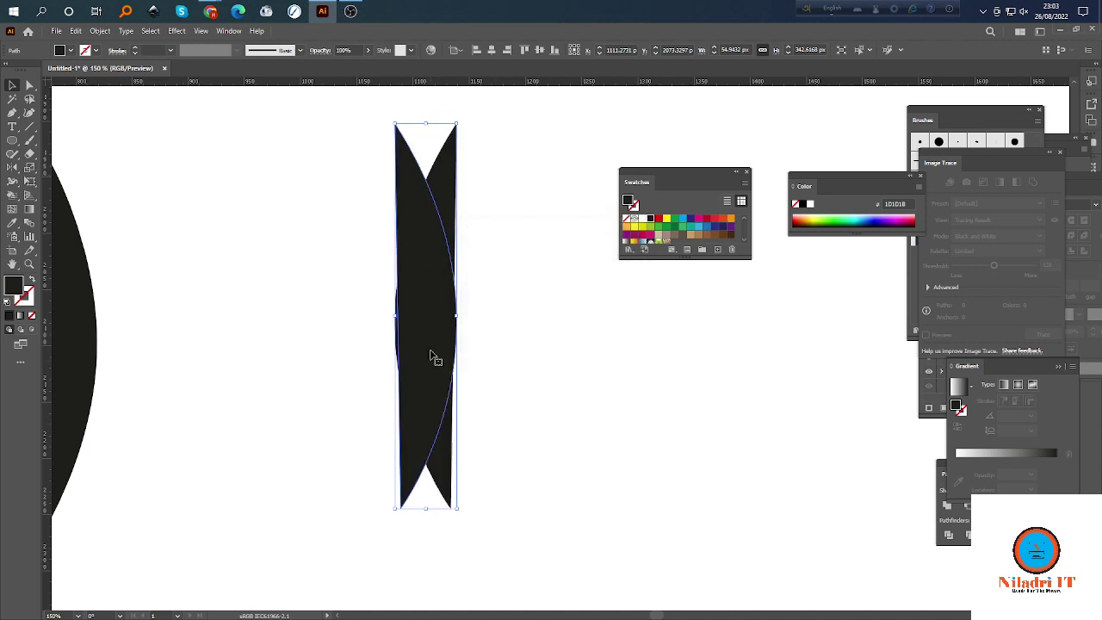
drag(435, 357, 494, 354)
click(596, 470)
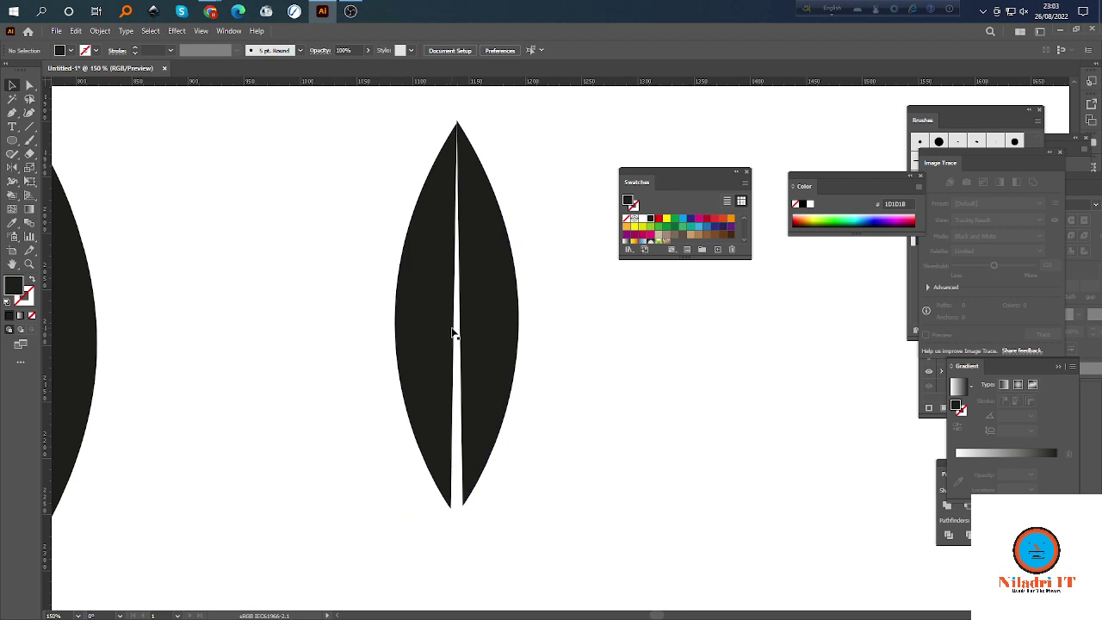
Inspect the seam between the two mirrored halves down to the lower tips, and compare the leaf with the solid one beside it.
scroll(489, 310, up, 2)
scroll(430, 337, up, 1)
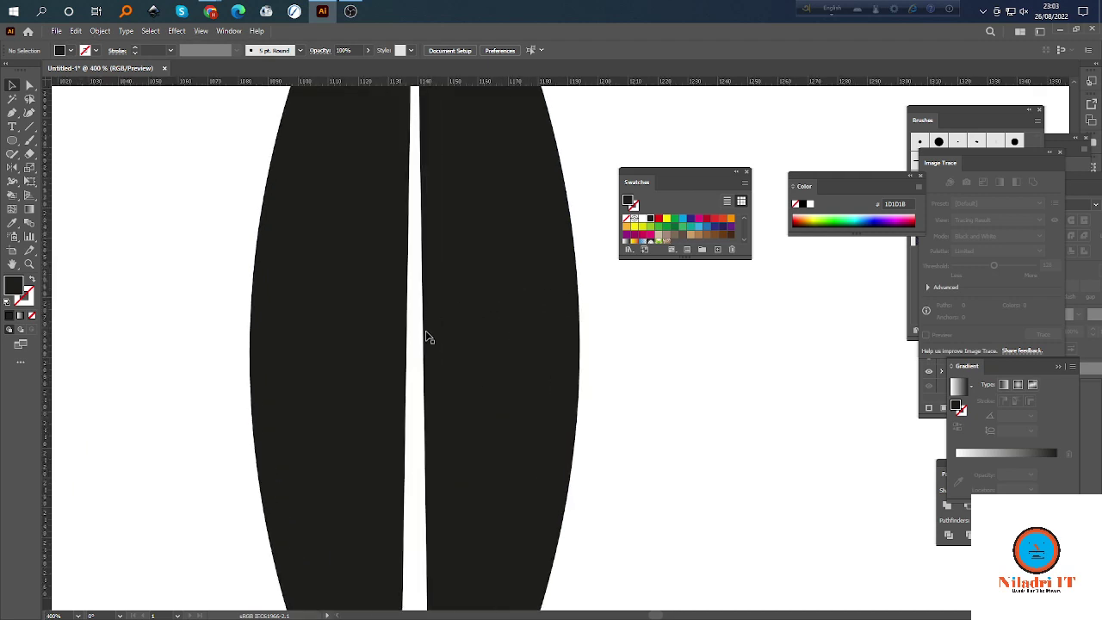
scroll(411, 370, down, 3)
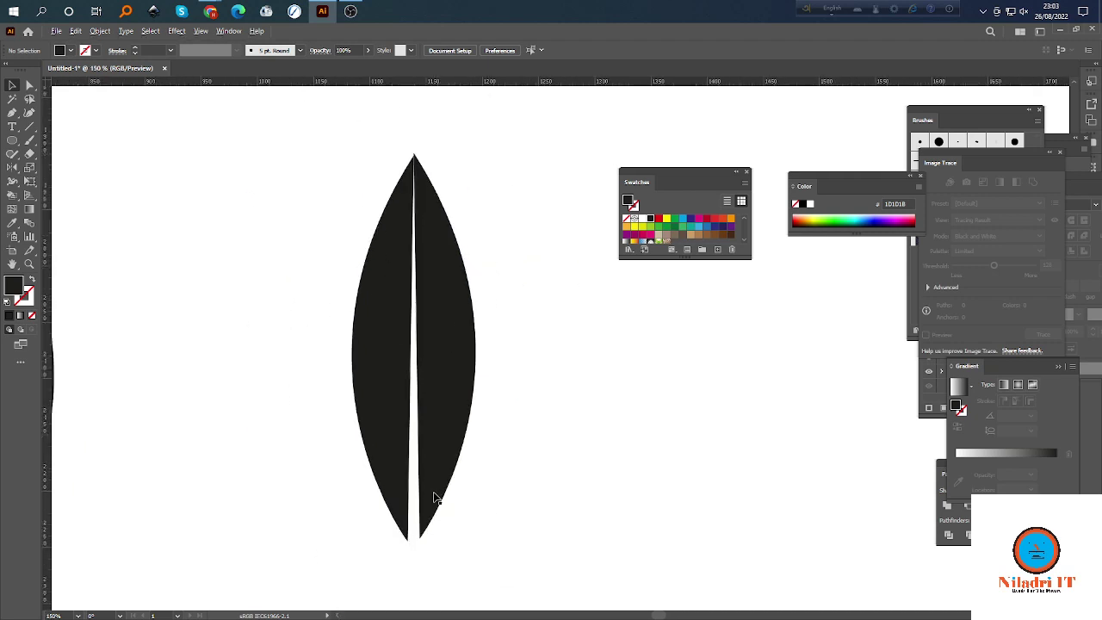
scroll(436, 499, up, 2)
scroll(412, 498, down, 1)
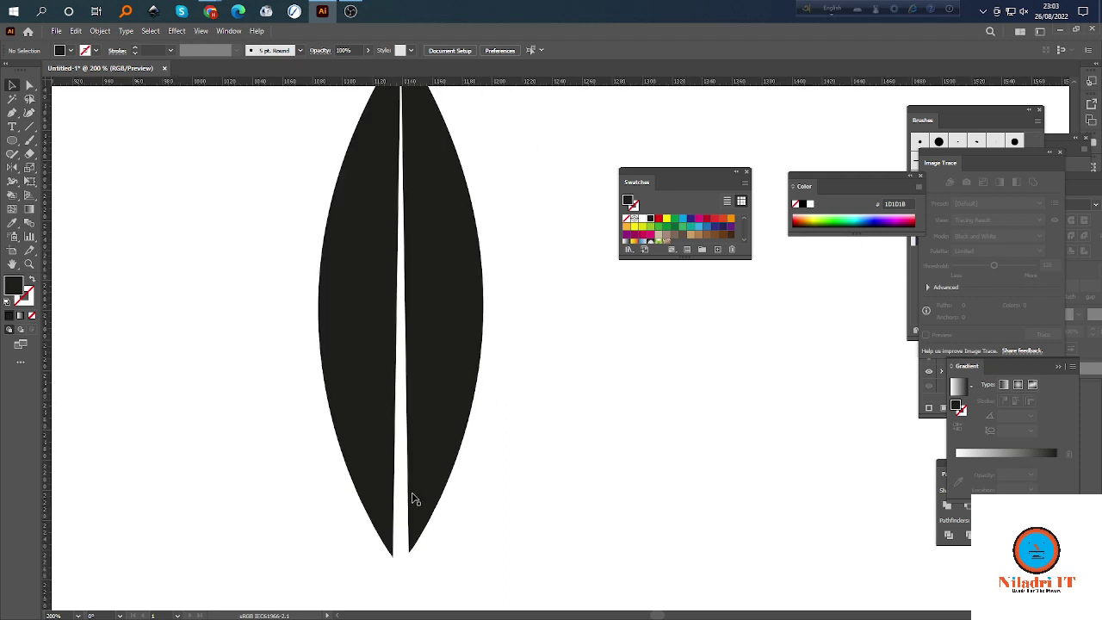
scroll(401, 500, down, 3)
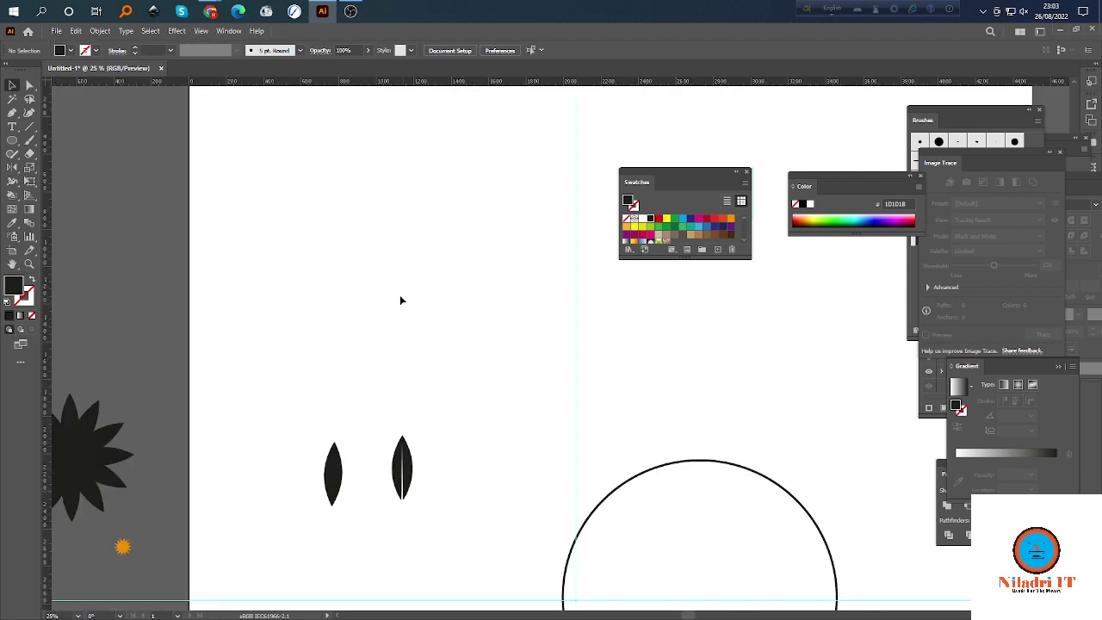
scroll(591, 384, right, 2)
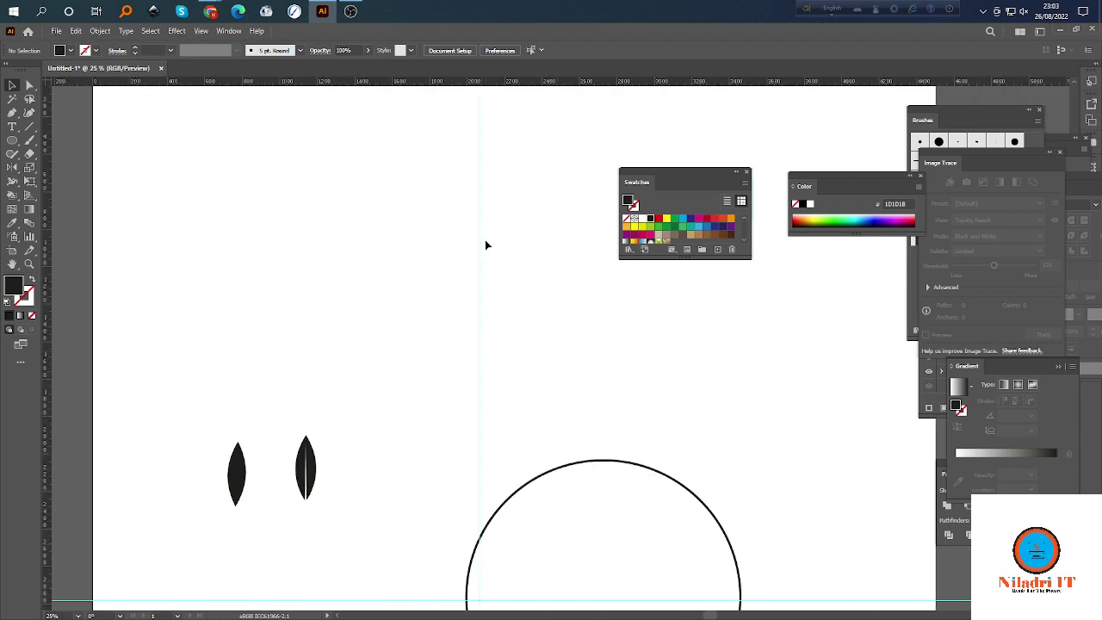
scroll(307, 492, up, 8)
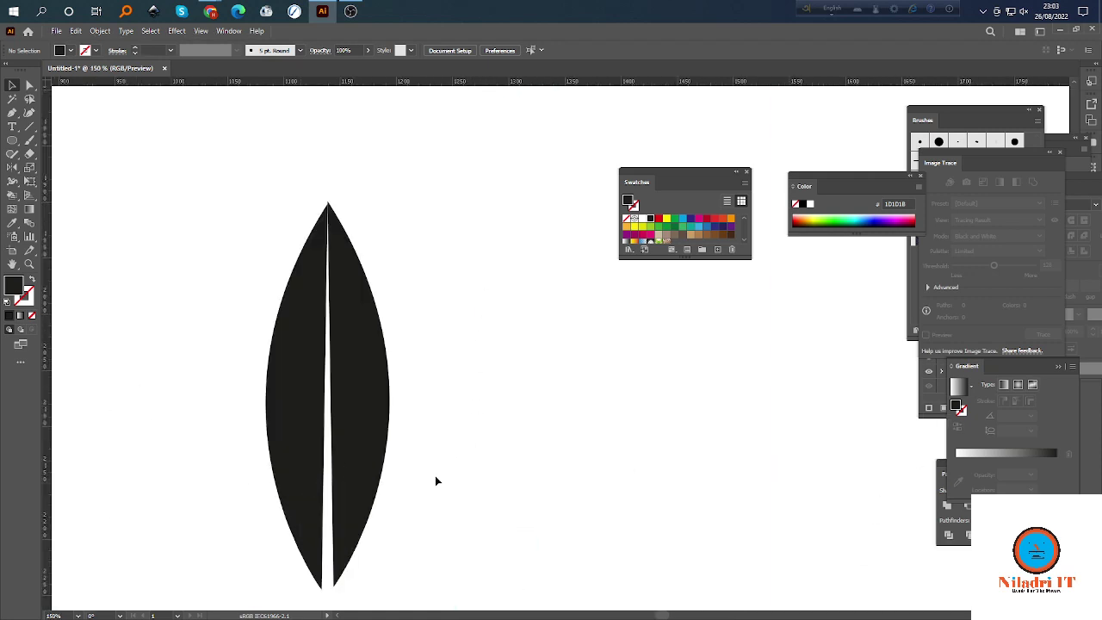
scroll(453, 433, down, 3)
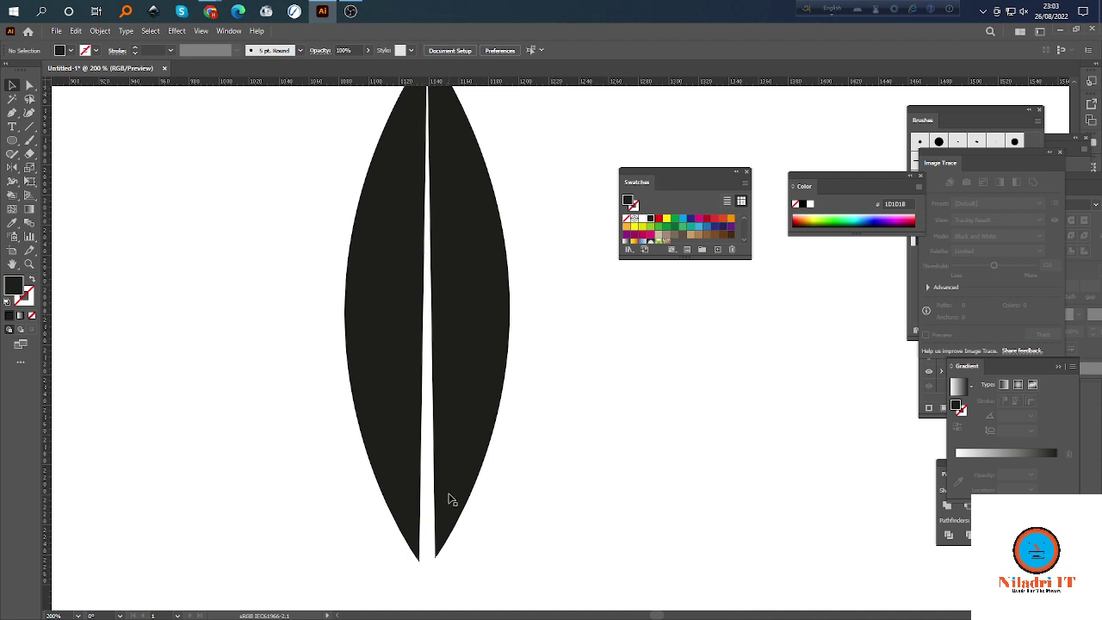
scroll(448, 500, down, 3)
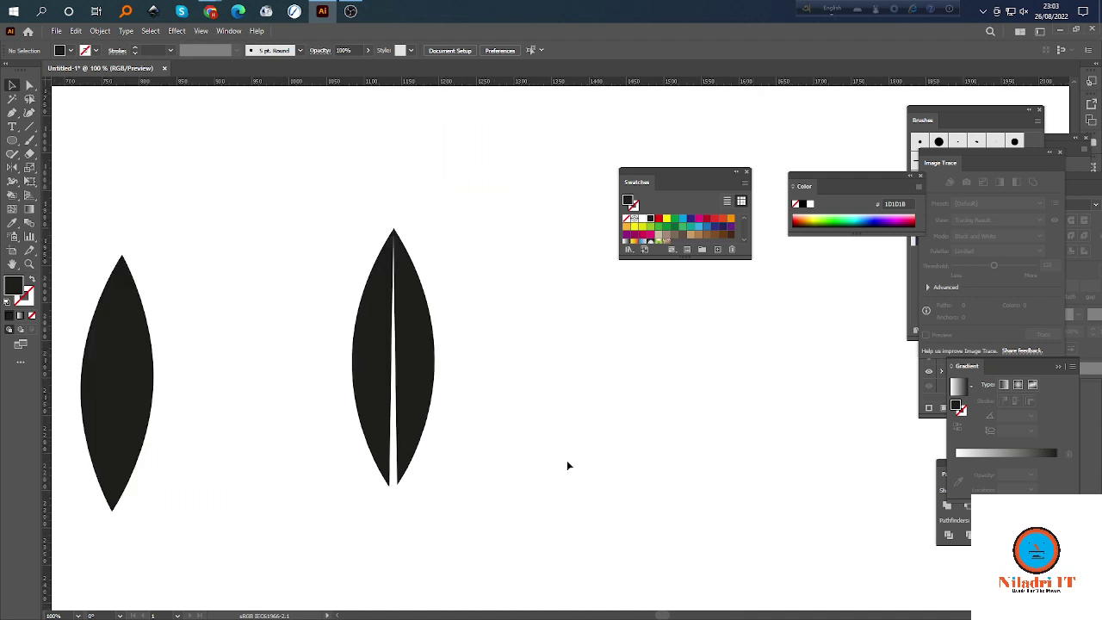
scroll(577, 469, left, 3)
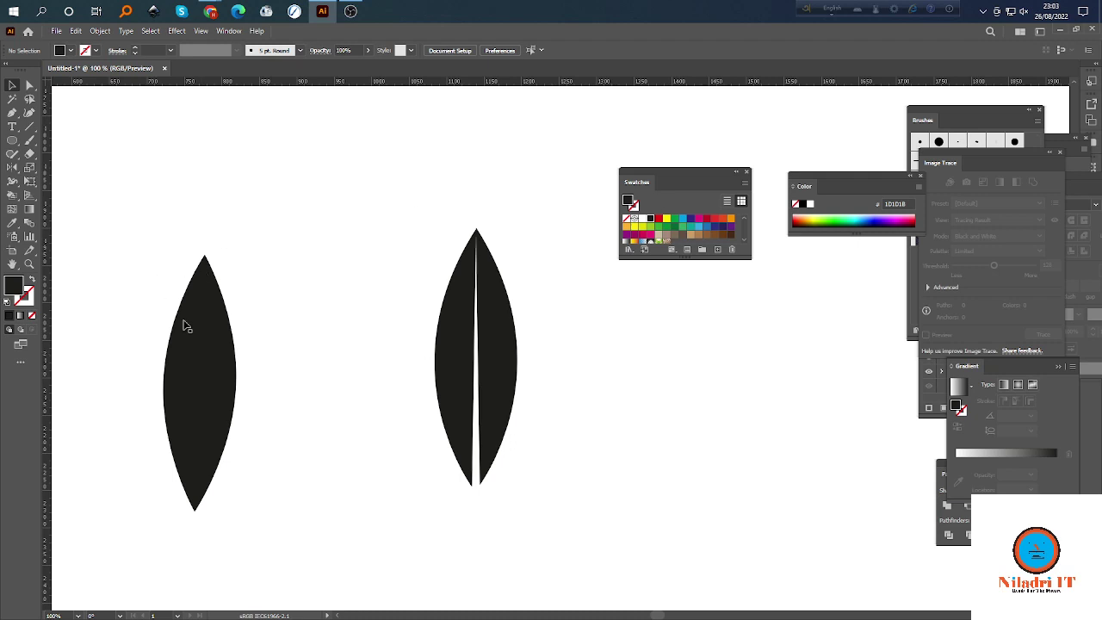
Delete the solid black leaf and the split leaf beside it.
click(194, 354)
key(Delete)
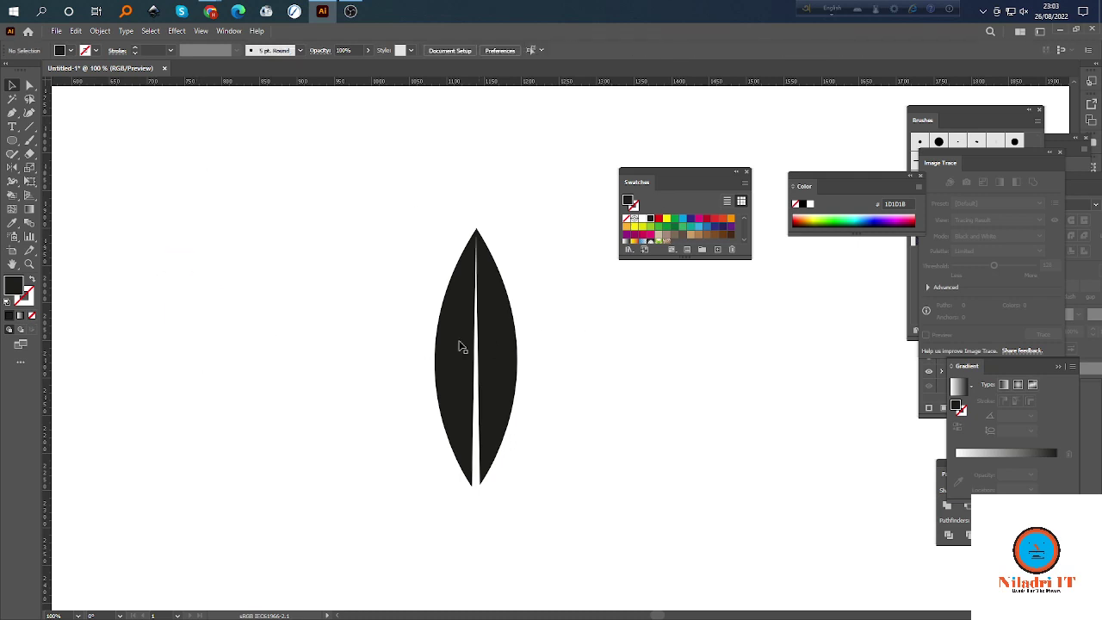
drag(354, 295, 552, 408)
key(Delete)
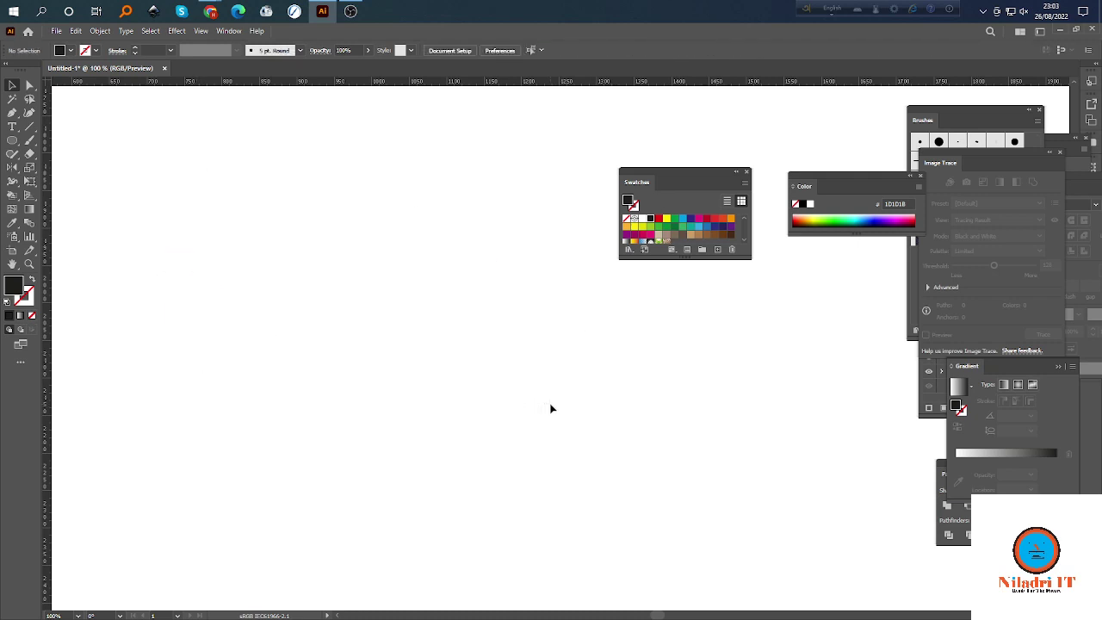
Delete the large outlined circle near the guide intersection on the artboard.
scroll(556, 439, down, 5)
scroll(556, 441, down, 2)
scroll(585, 455, right, 5)
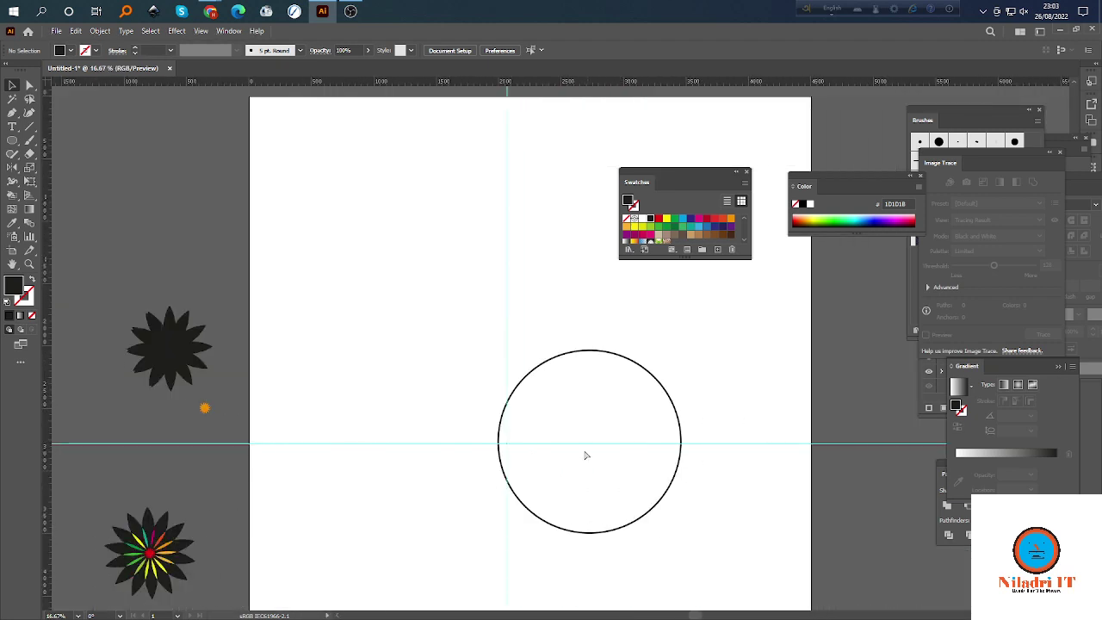
click(601, 402)
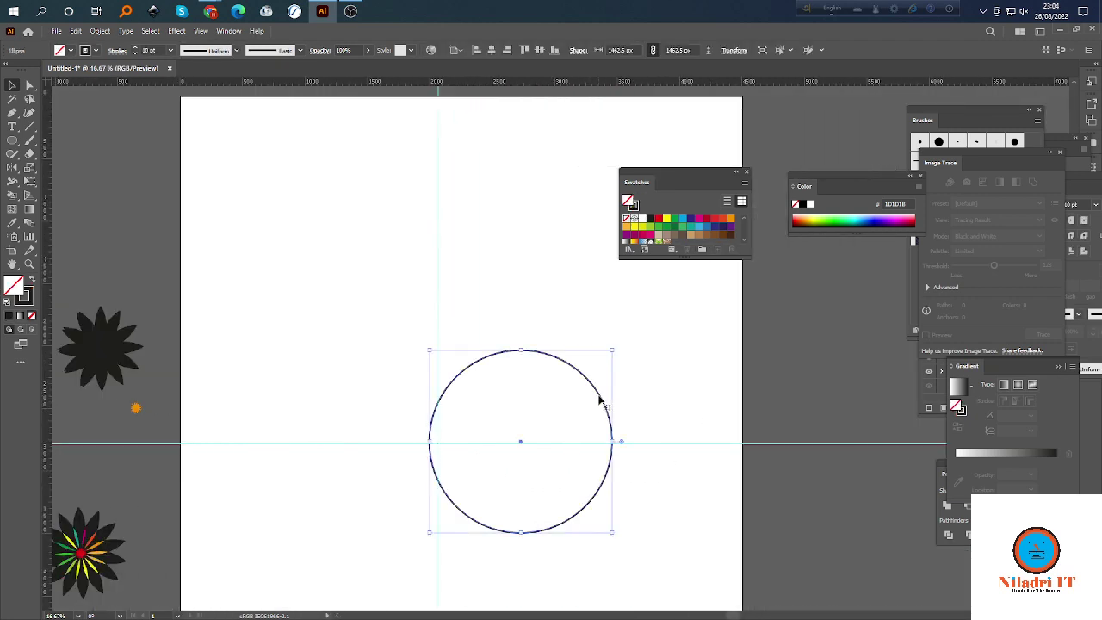
key(Delete)
scroll(496, 384, down, 2)
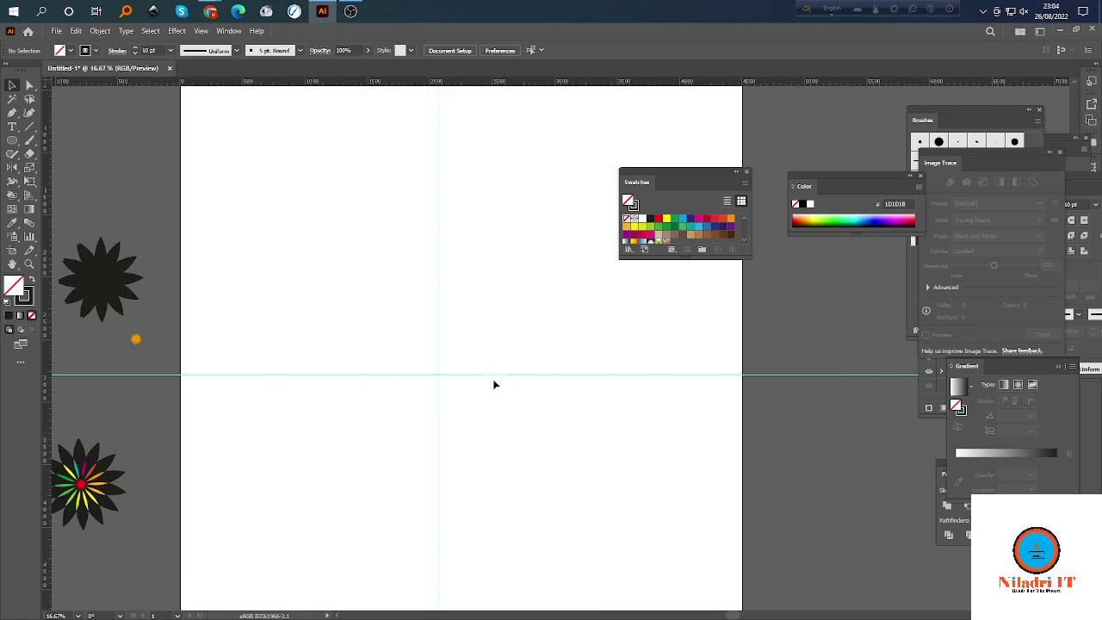
scroll(567, 401, right, 1)
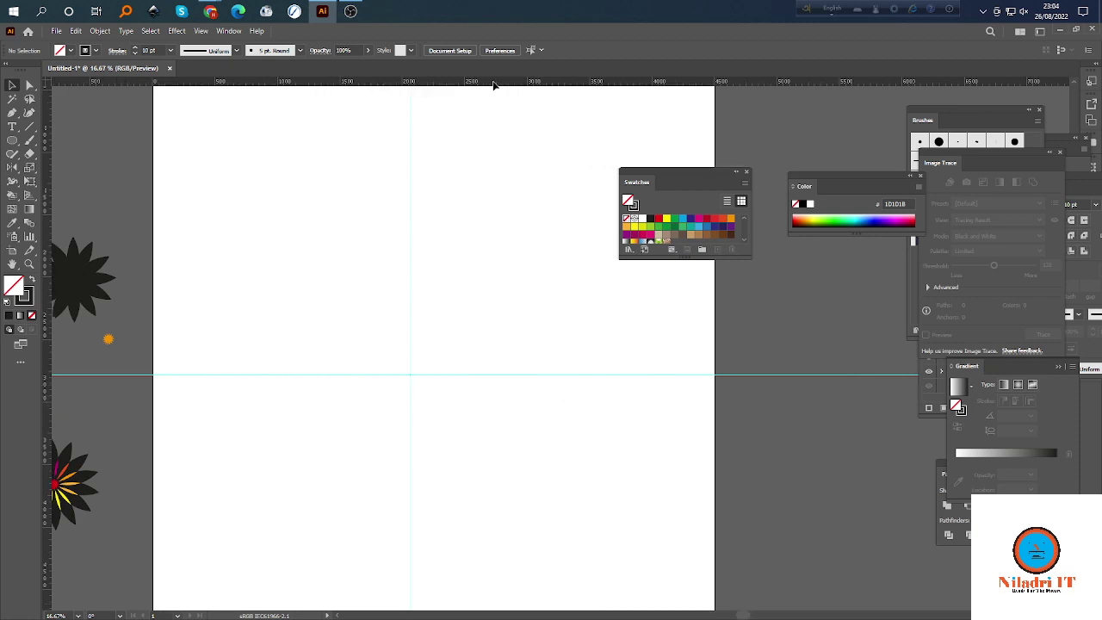
click(13, 168)
click(15, 182)
click(15, 183)
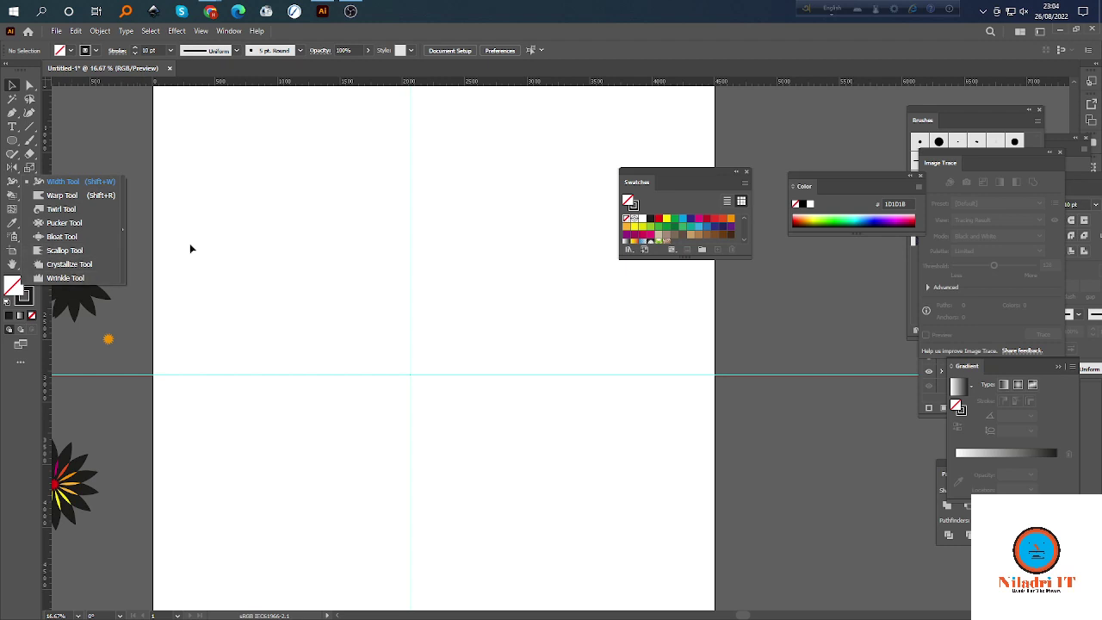
click(11, 185)
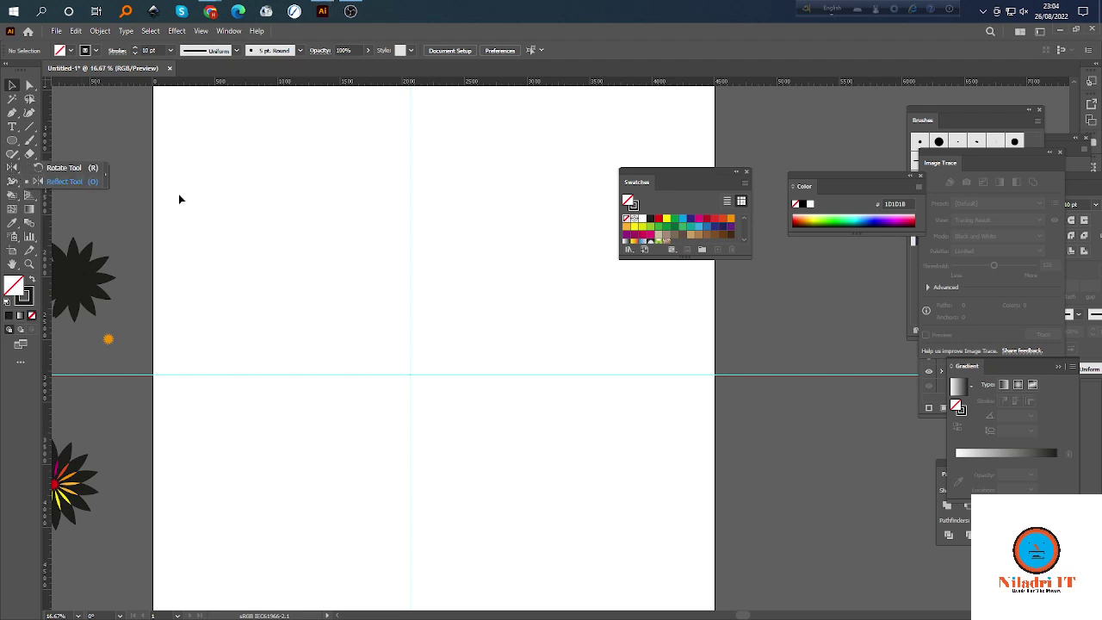
click(12, 167)
click(71, 184)
right_click(197, 207)
click(348, 219)
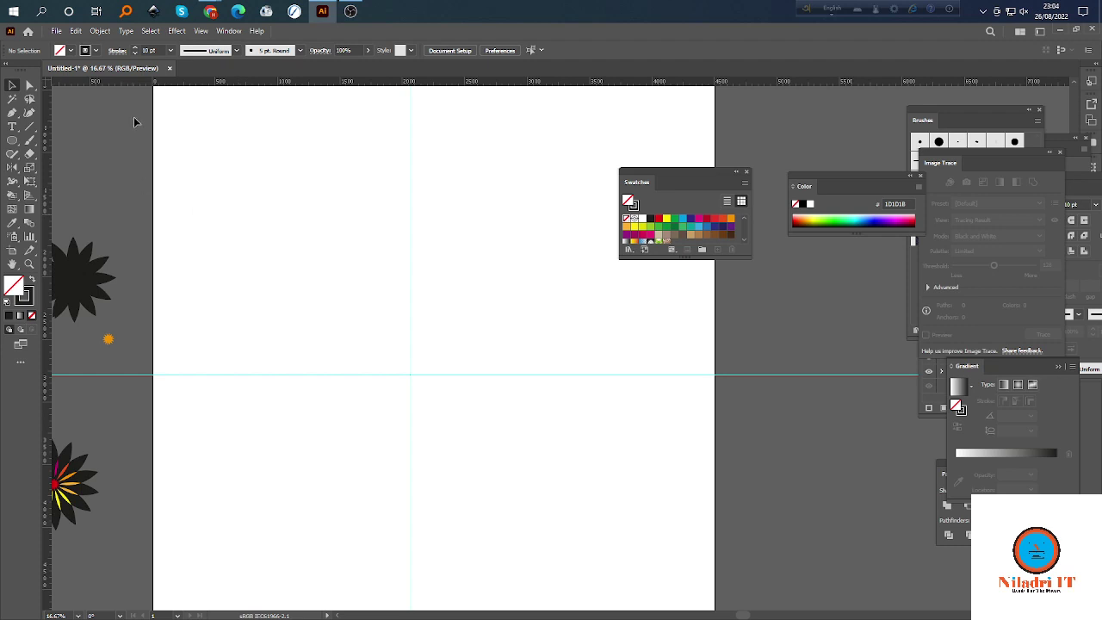
click(12, 224)
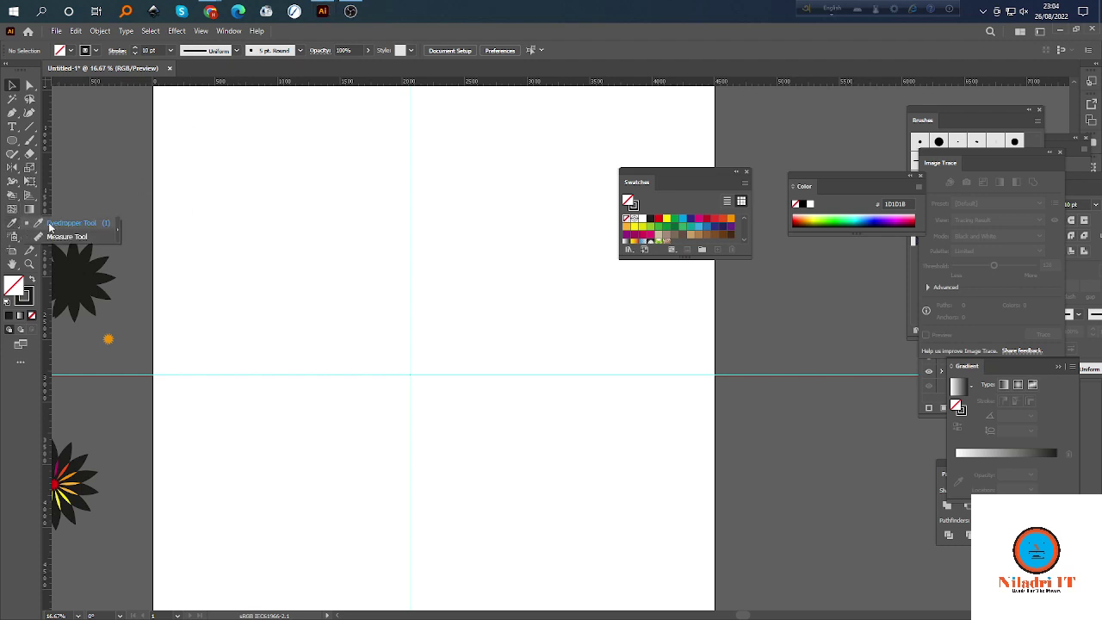
click(71, 224)
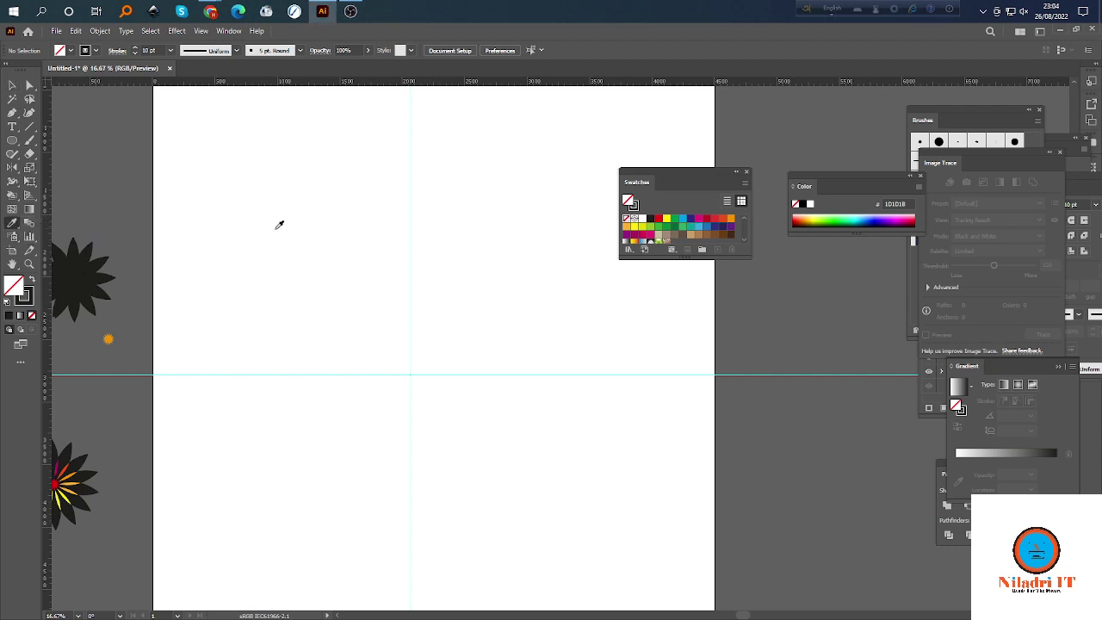
Draw a circle about 570 px in diameter in the artboard's upper-left area and swap its fill and stroke for a solid black fill.
key(l)
drag(257, 277, 294, 310)
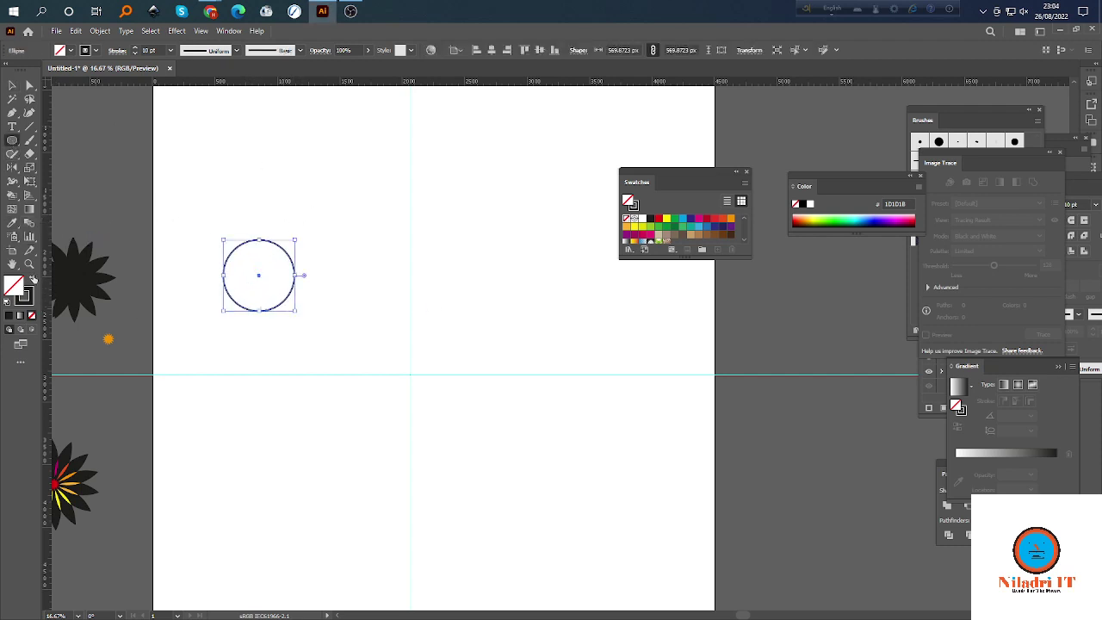
click(31, 279)
click(12, 84)
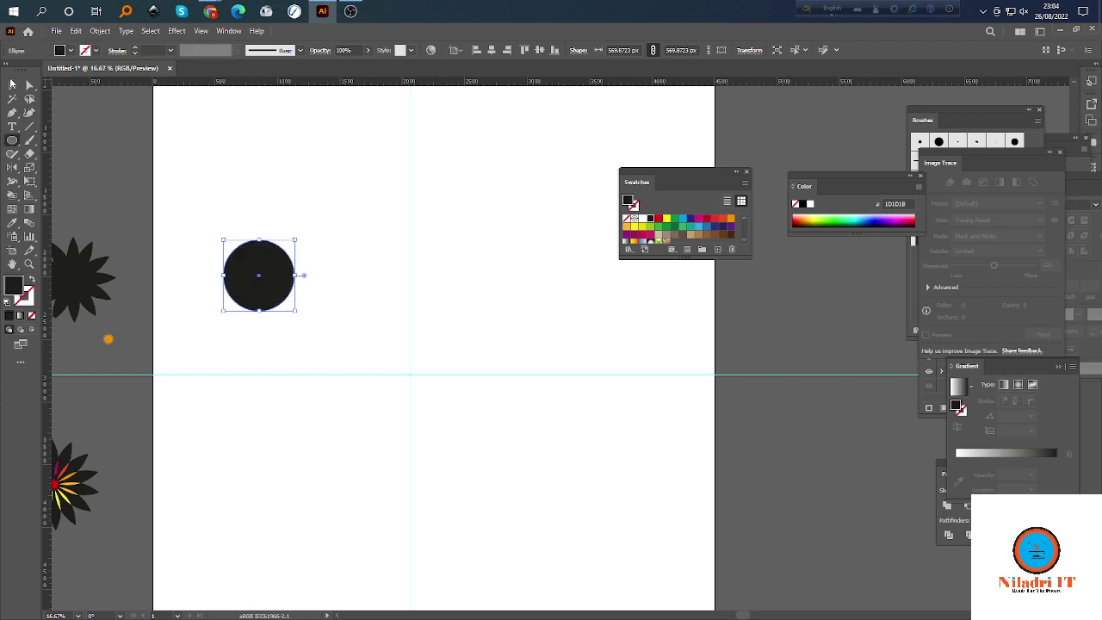
click(249, 169)
drag(258, 272, 255, 272)
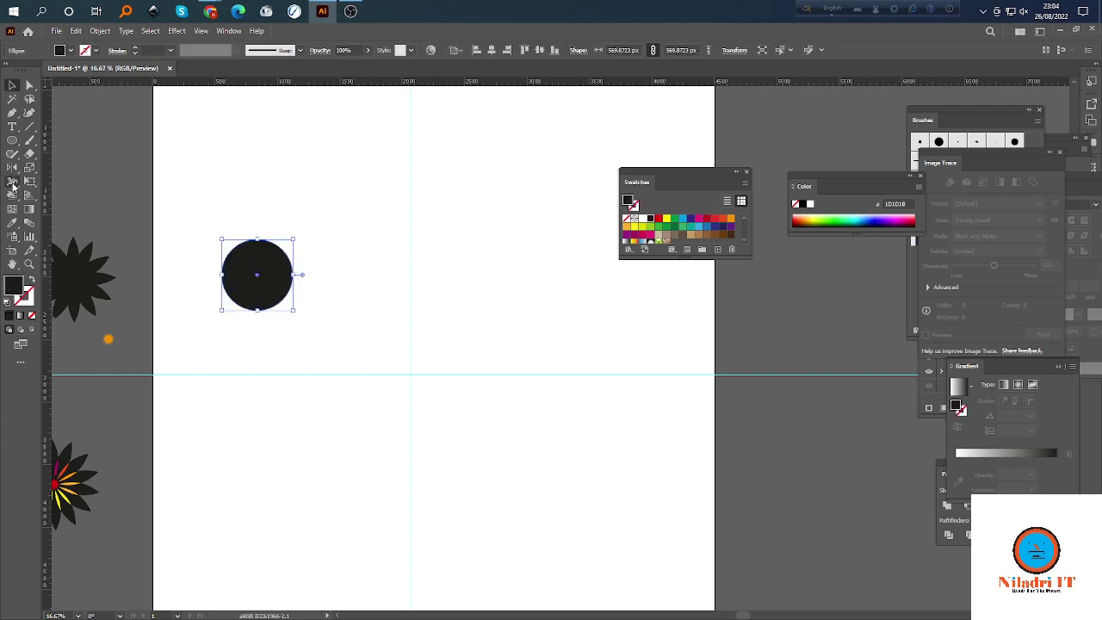
With the Eyedropper tool active, try swatch colours on the circle's fill, including dark blue, red and orange, ending with yellow.
click(12, 222)
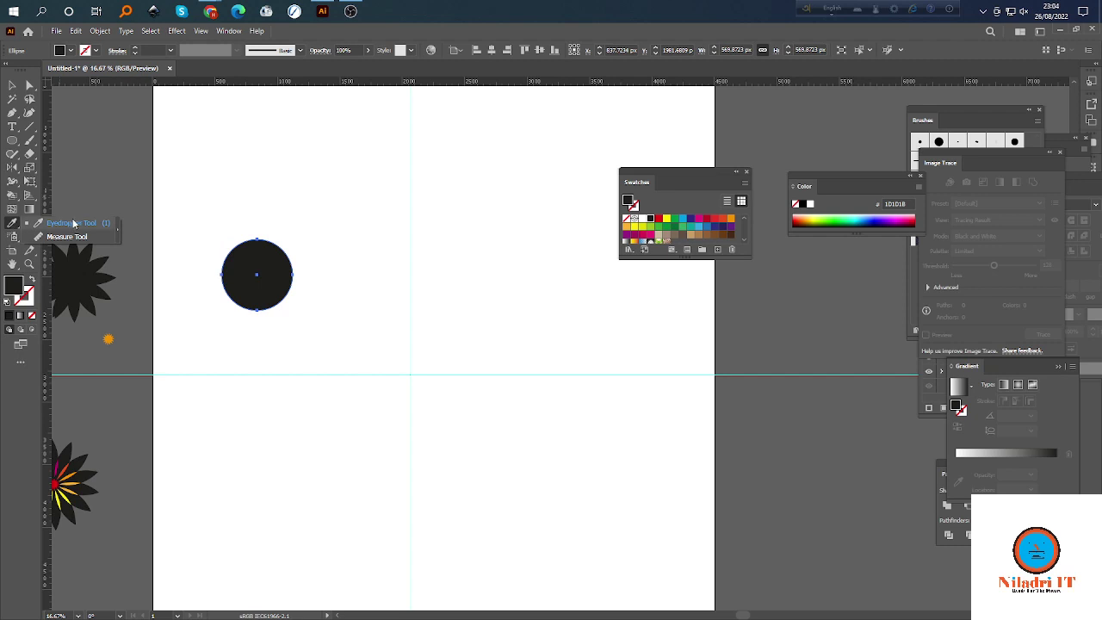
click(74, 223)
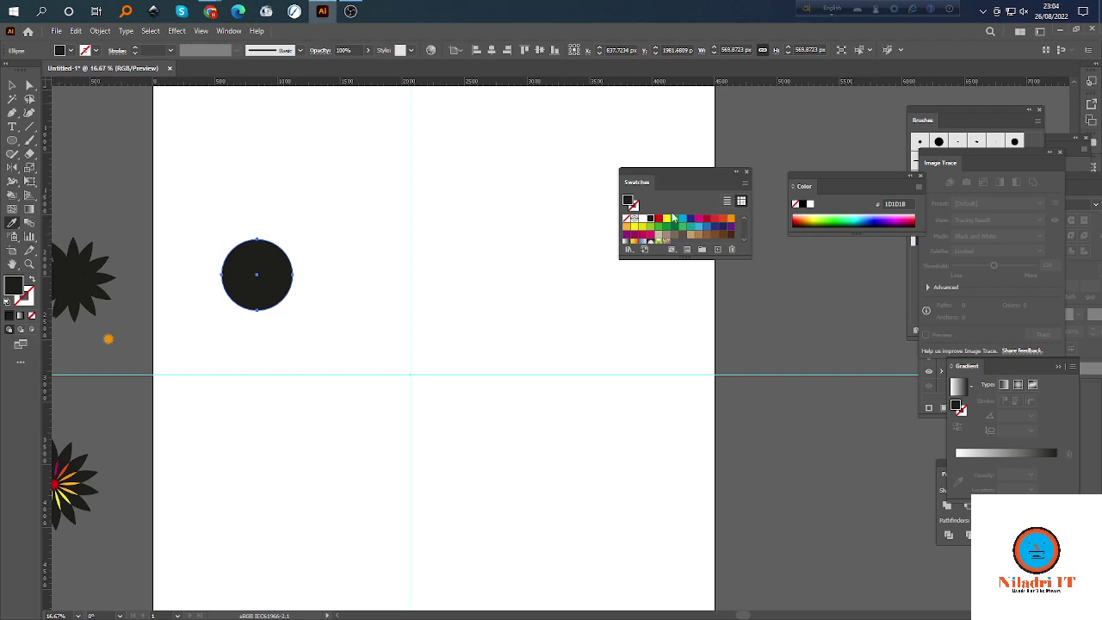
click(666, 219)
click(691, 220)
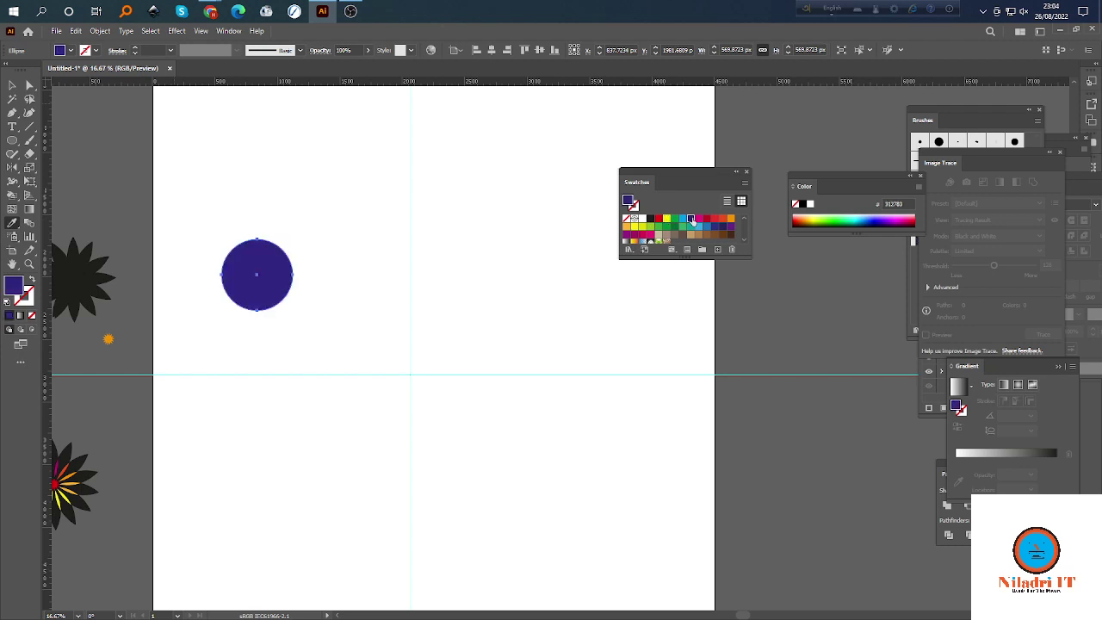
key(v)
click(715, 222)
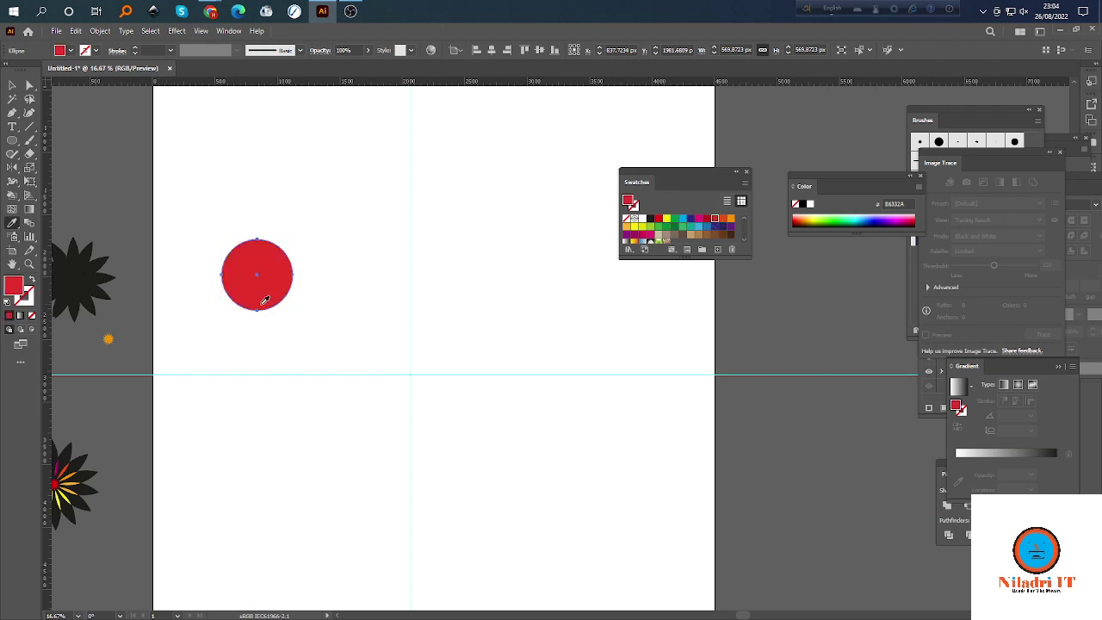
click(731, 222)
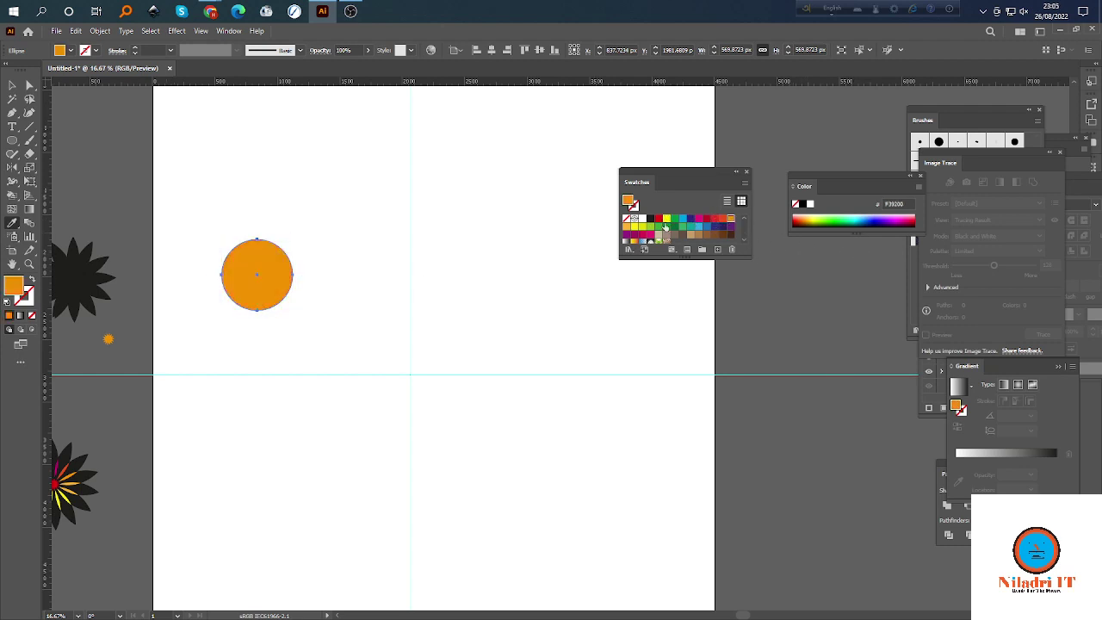
click(637, 227)
click(641, 226)
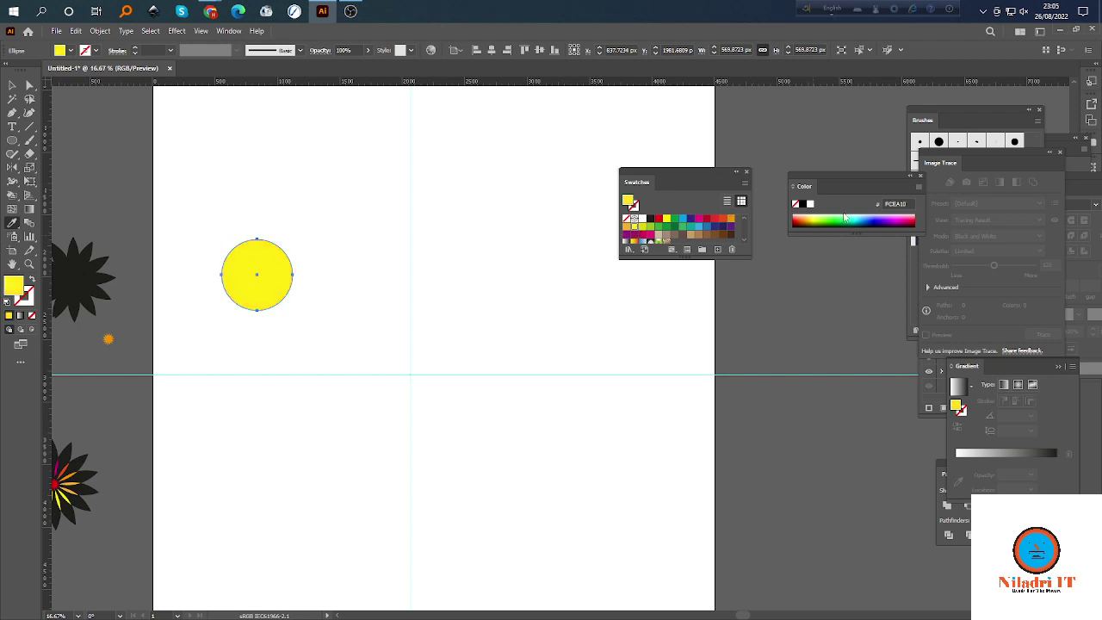
Sample fill colours for the circle from the colour spectrum, from green through blue and purple to yellow-green D4CB00, and deselect it.
click(840, 216)
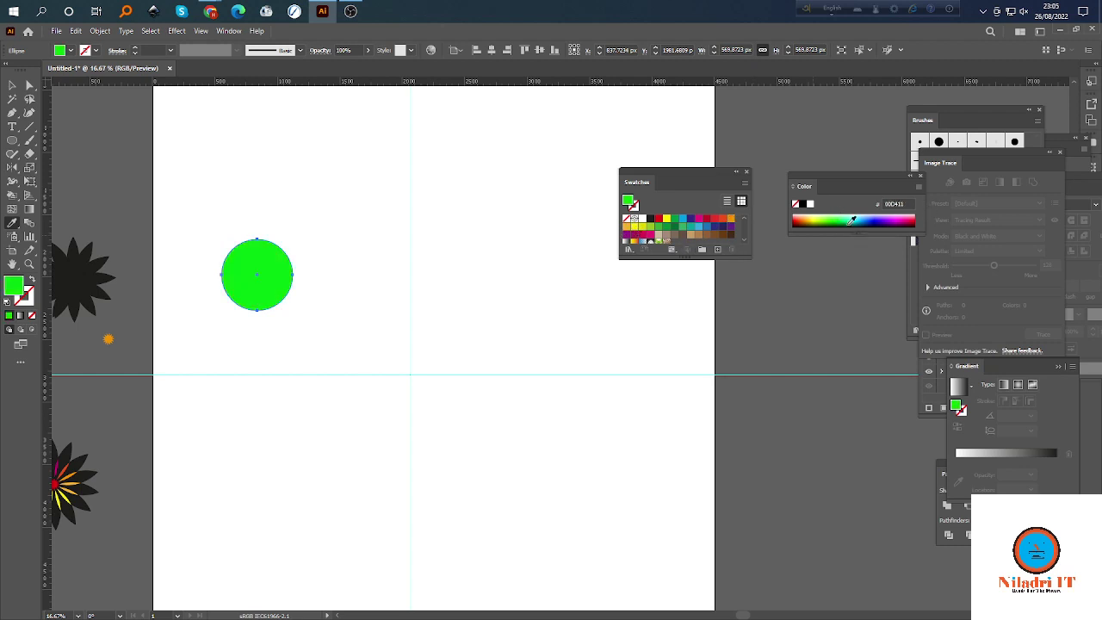
click(862, 219)
click(881, 220)
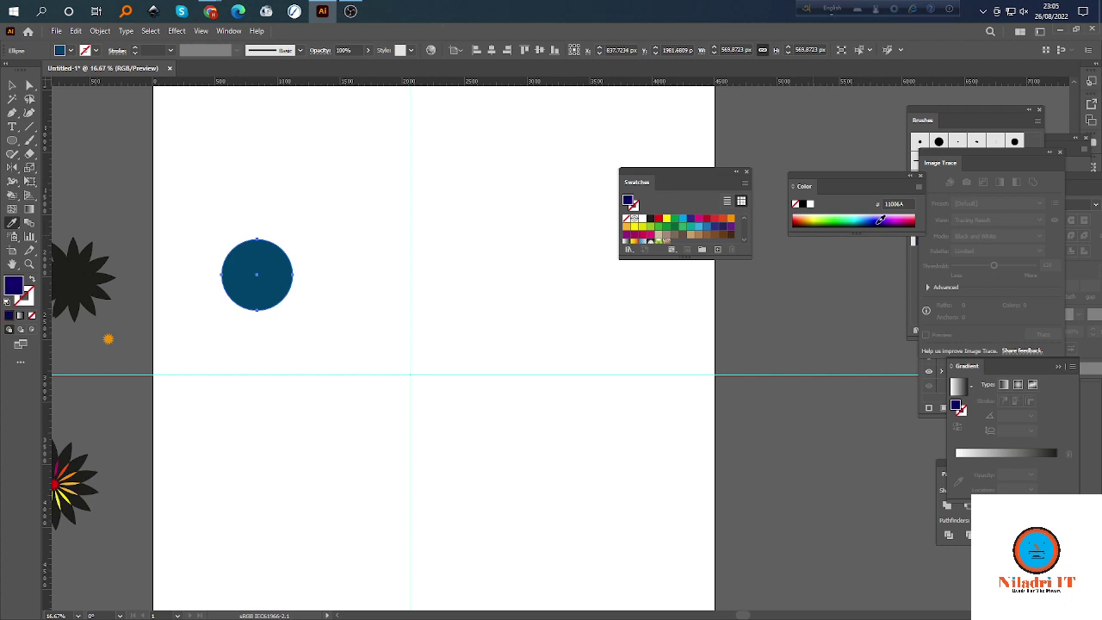
click(905, 219)
click(818, 219)
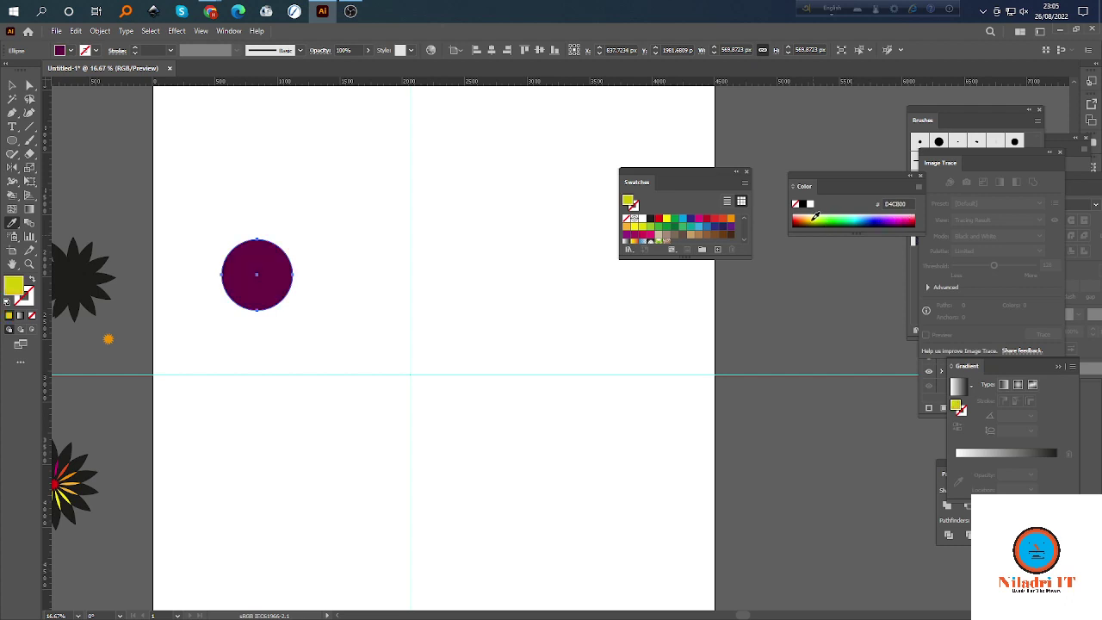
click(12, 85)
click(229, 175)
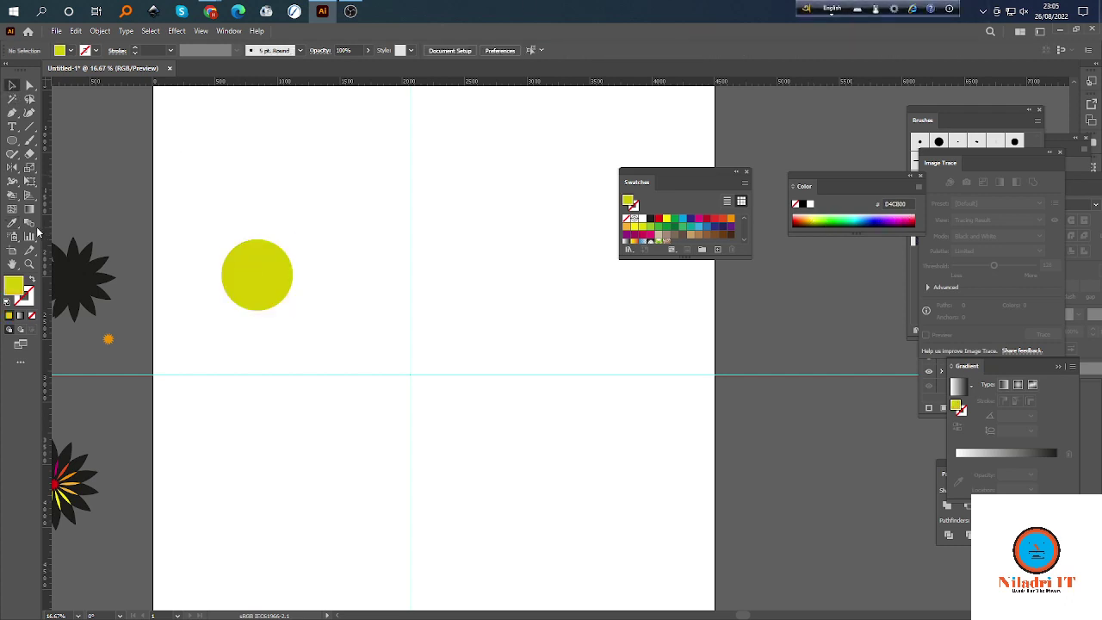
Turn the circle into a Live Paint group by filling it with the cyan swatch using the Live Paint Bucket.
click(12, 194)
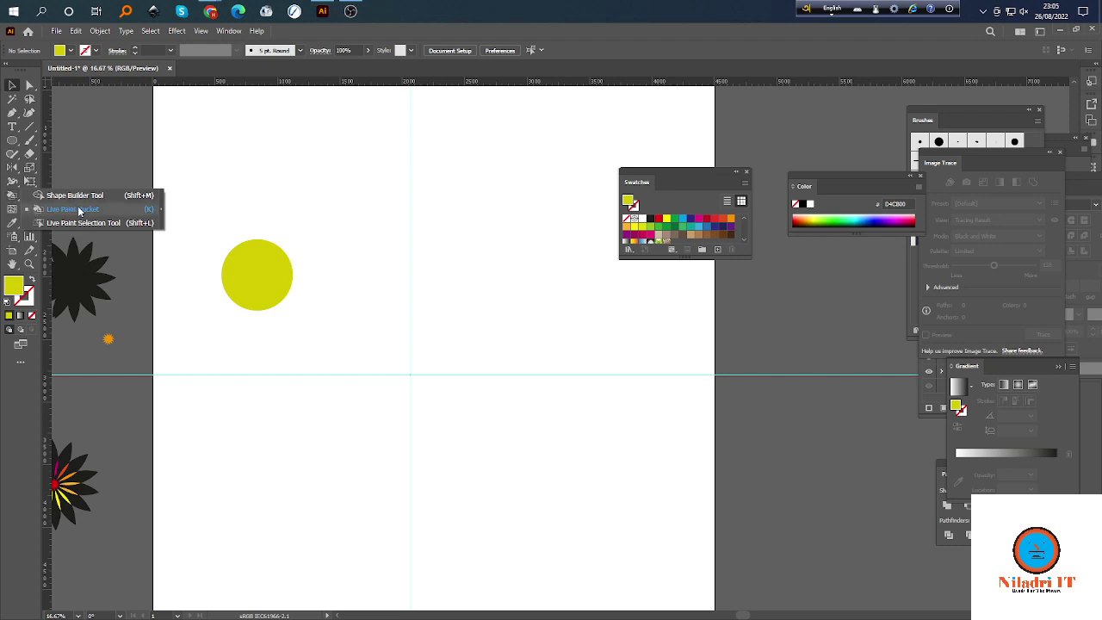
click(74, 210)
click(12, 182)
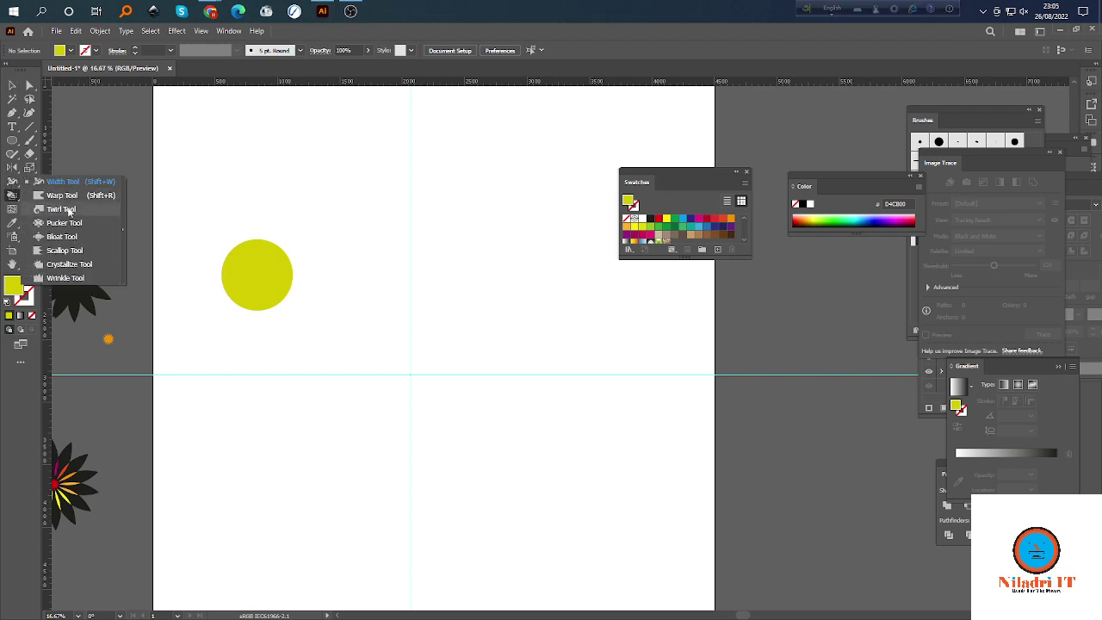
click(10, 197)
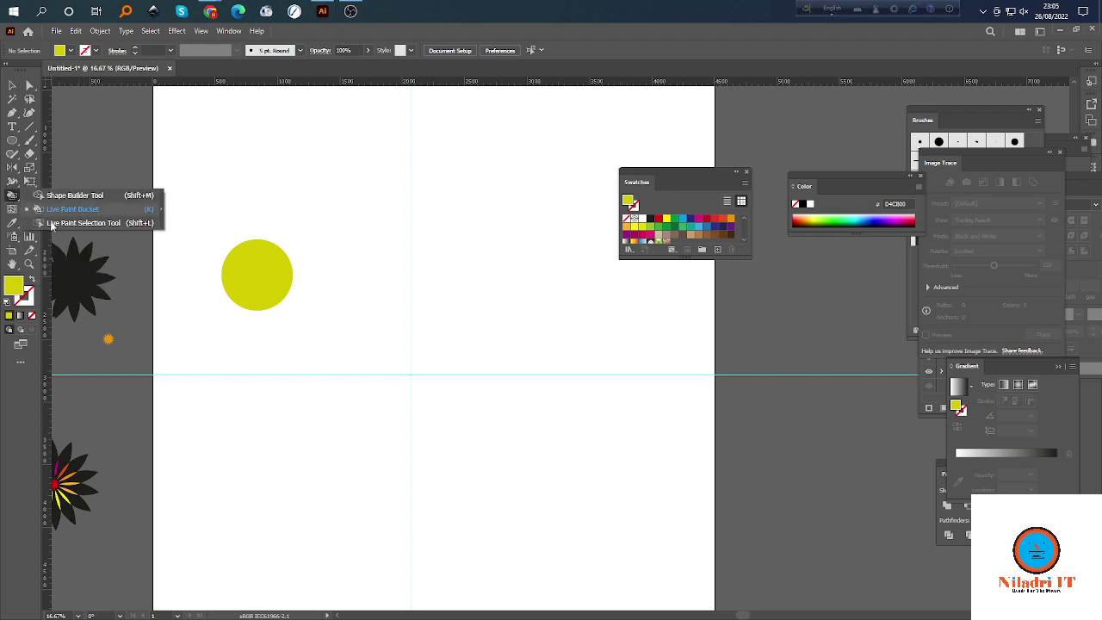
click(71, 212)
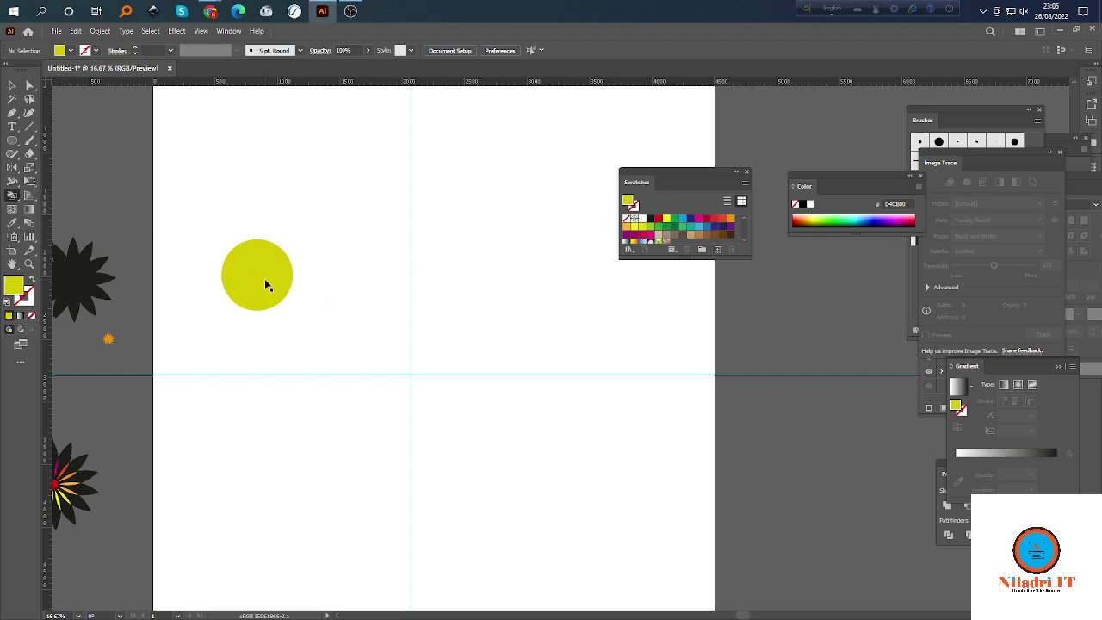
ctrl+click(265, 285)
click(682, 219)
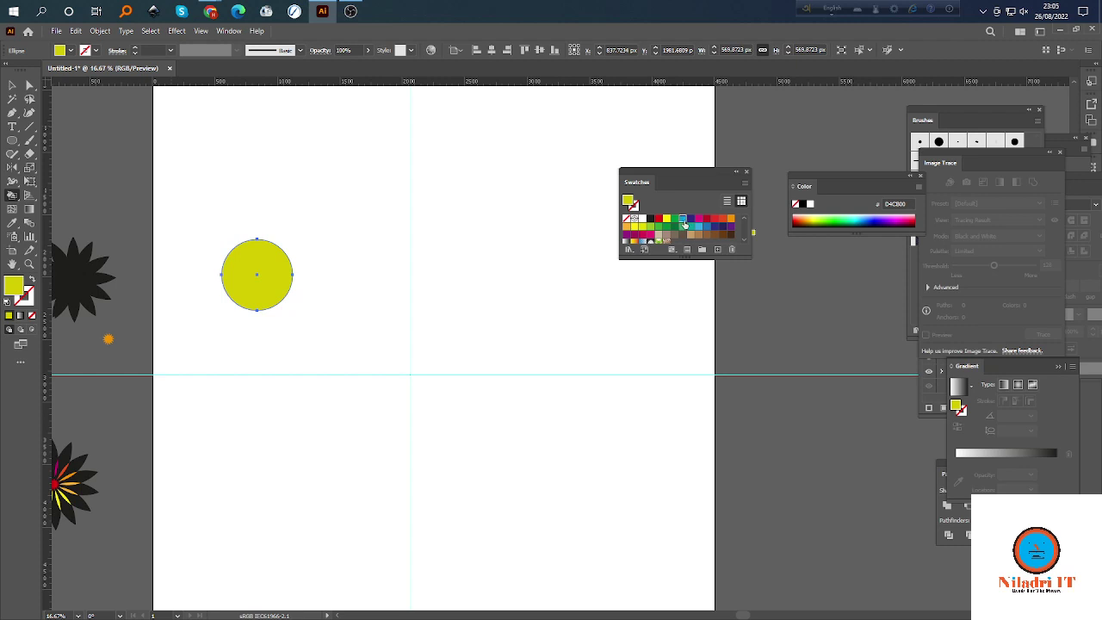
click(269, 277)
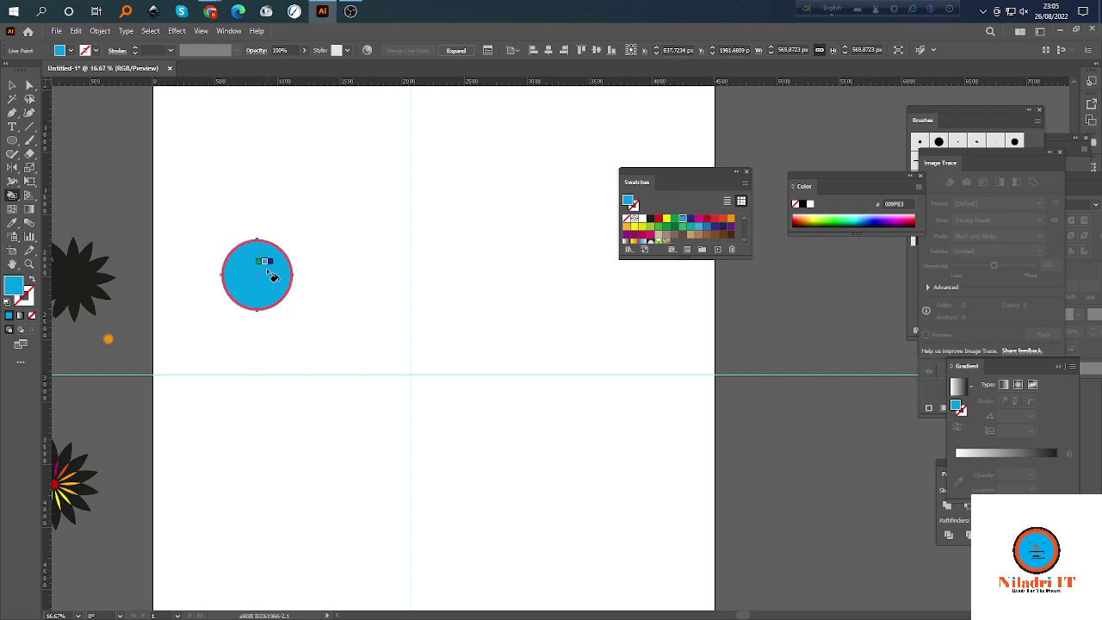
Refill the circle with the Live Paint Bucket, stepping through the dark blue, magenta and dark red swatches to orange, and deselect it.
key(Right)
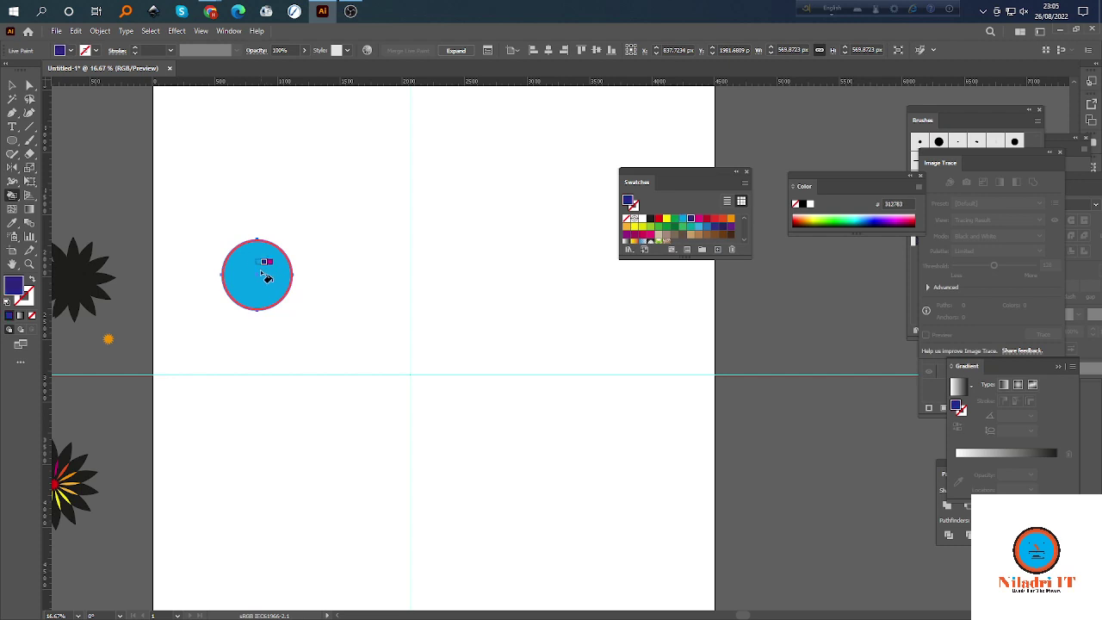
click(266, 274)
key(Right)
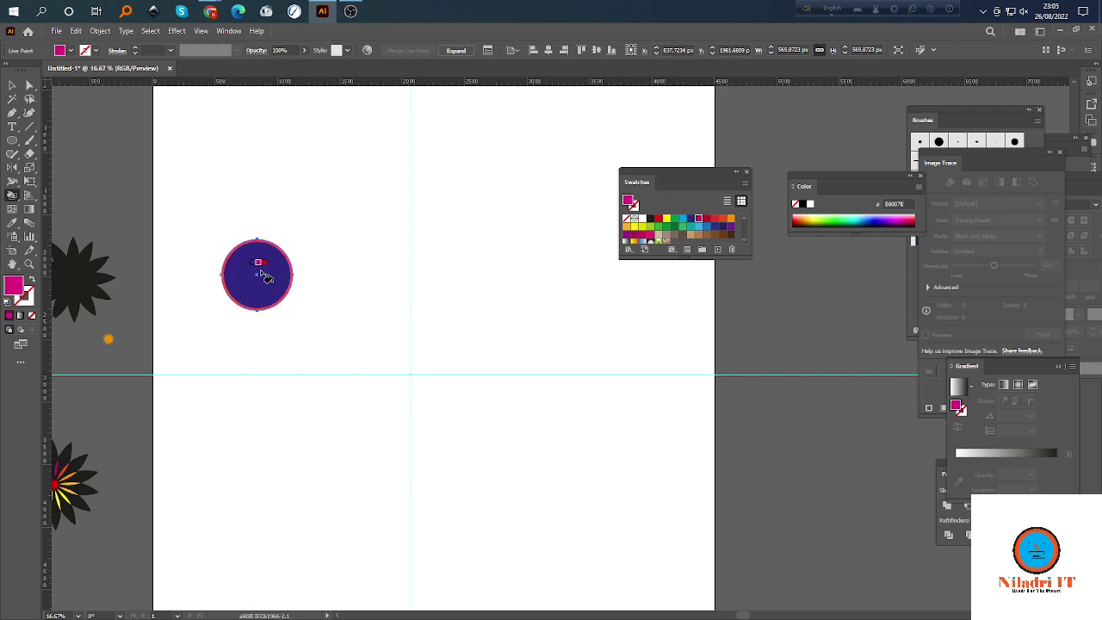
click(266, 274)
key(Right)
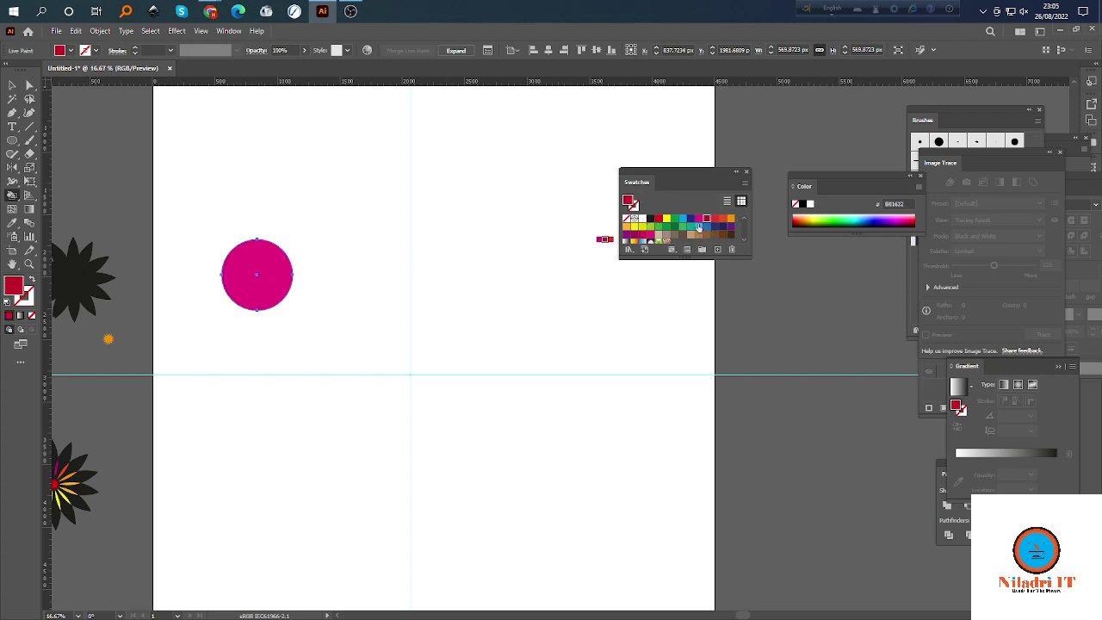
click(261, 277)
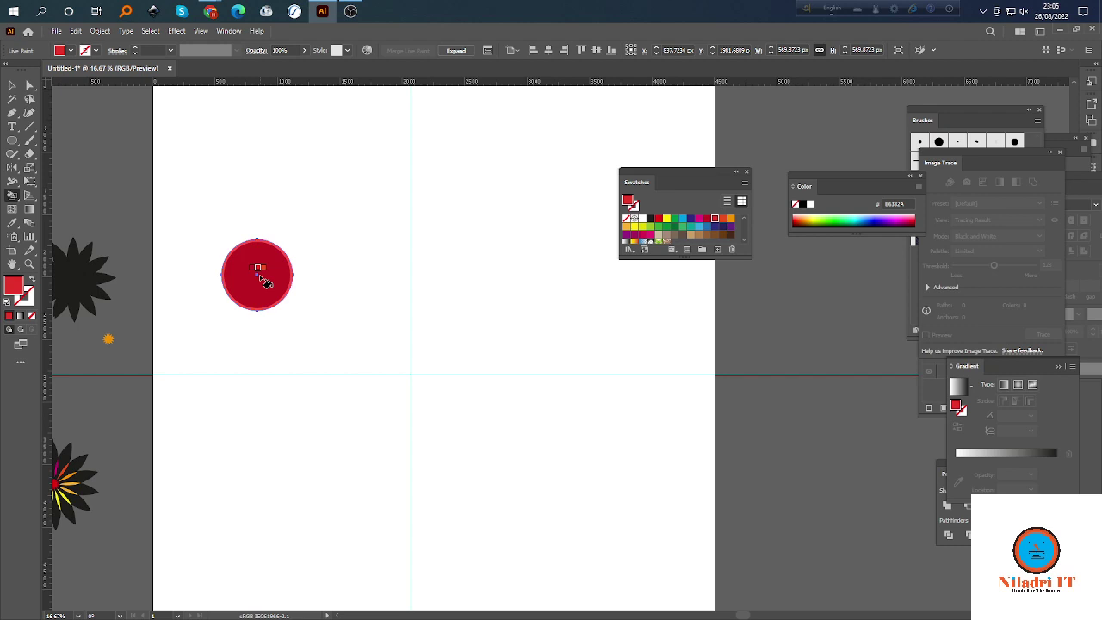
key(Right)
key(Right)
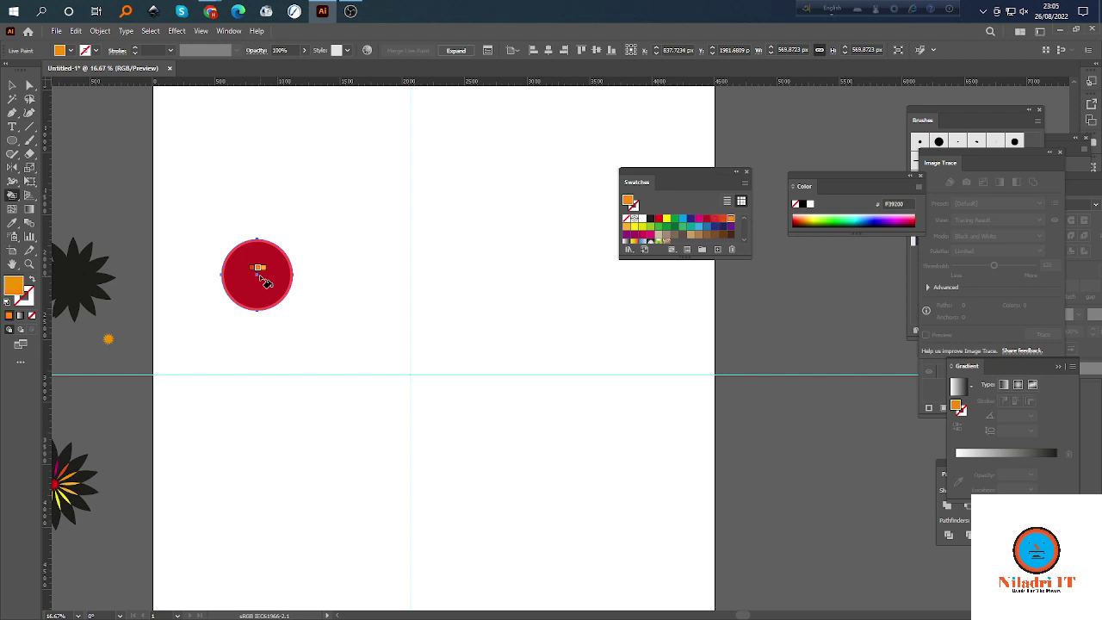
click(260, 277)
key(v)
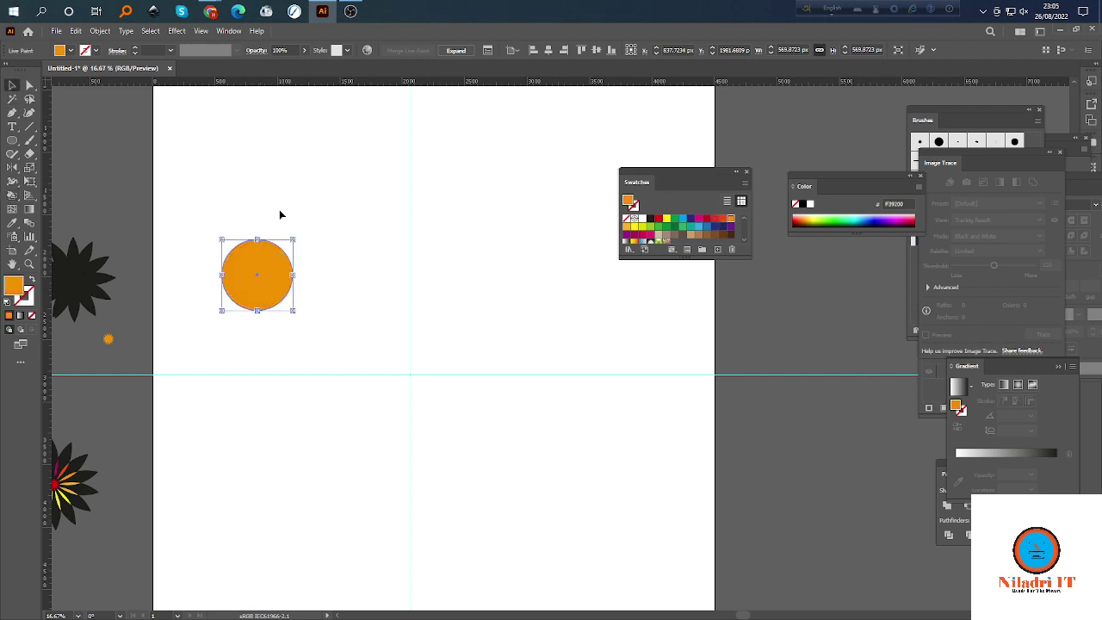
click(280, 215)
click(273, 273)
click(366, 262)
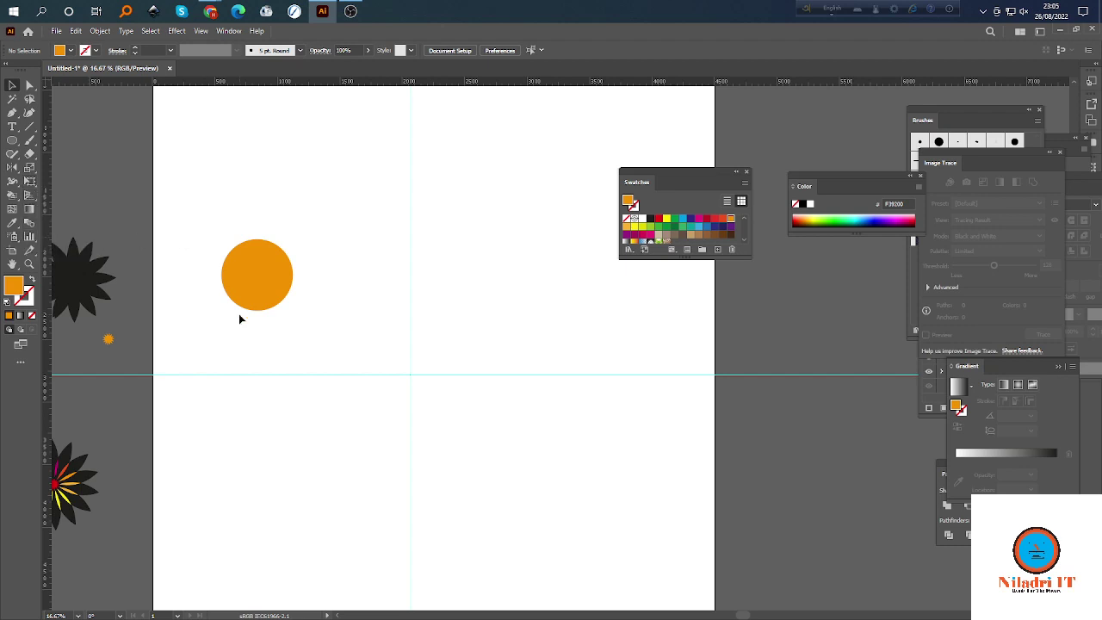
Move the orange circle around the artboard's upper-left area and delete it.
drag(250, 272, 190, 232)
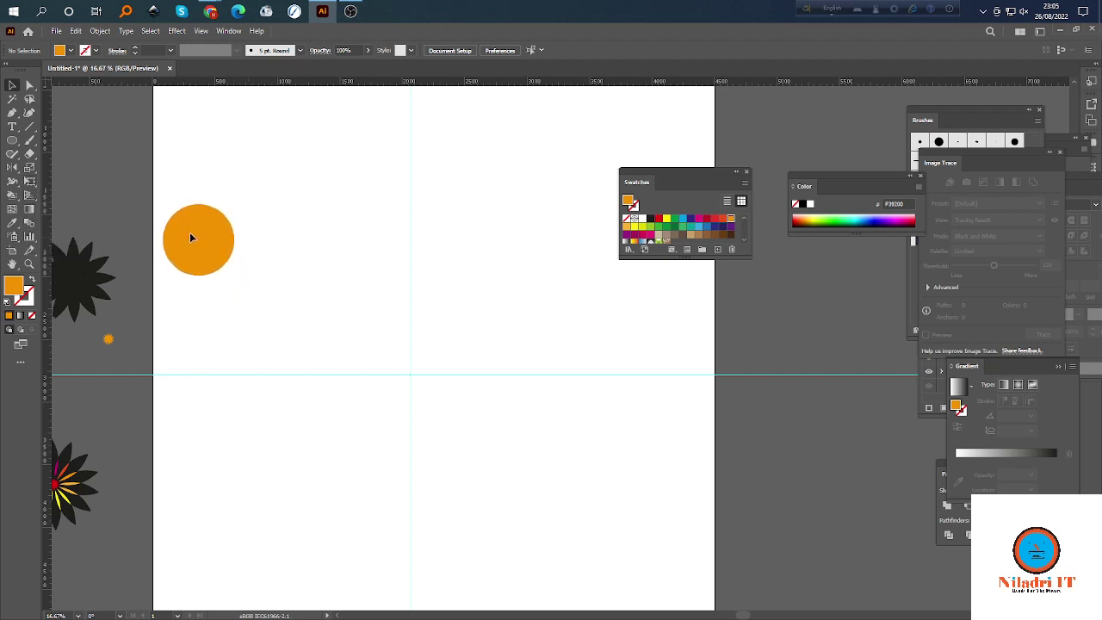
mouse_move(236, 277)
mouse_down()
mouse_move(209, 258)
mouse_move(228, 266)
mouse_move(228, 295)
mouse_up()
click(256, 267)
key(Delete)
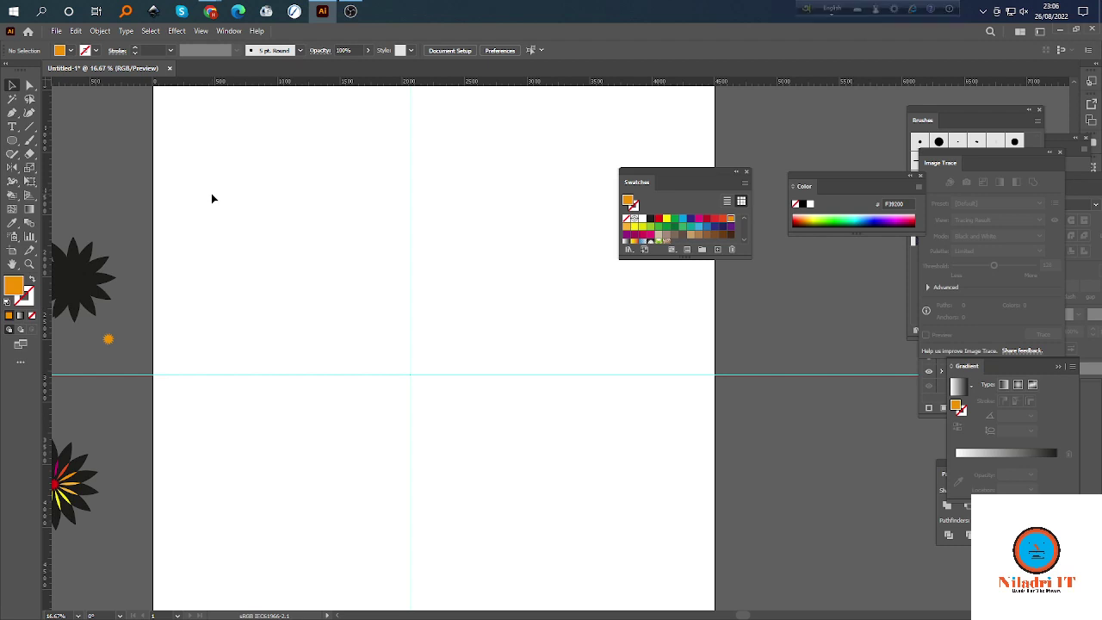
click(231, 31)
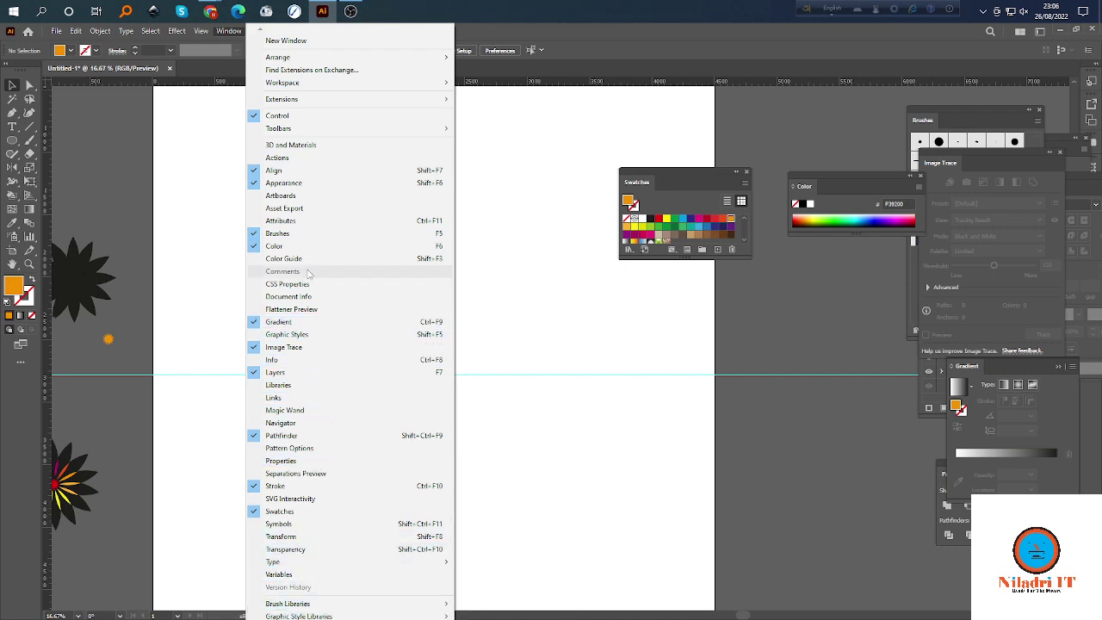
click(512, 271)
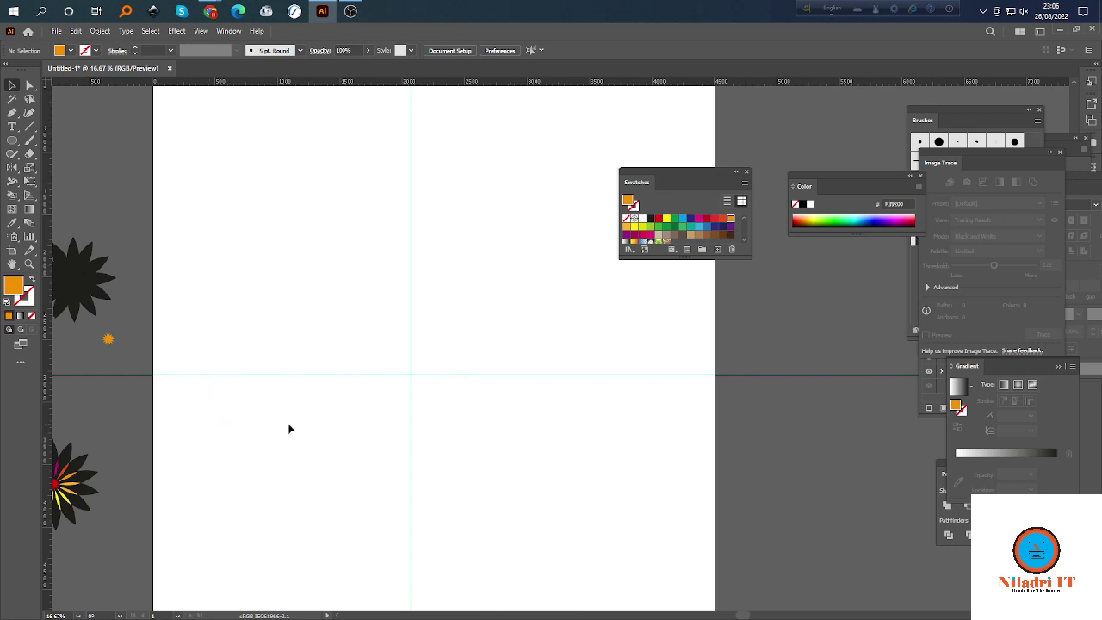
Move the floating Swatches panel off the artboard so it sits partly over the Color panel.
scroll(300, 419, left, 2)
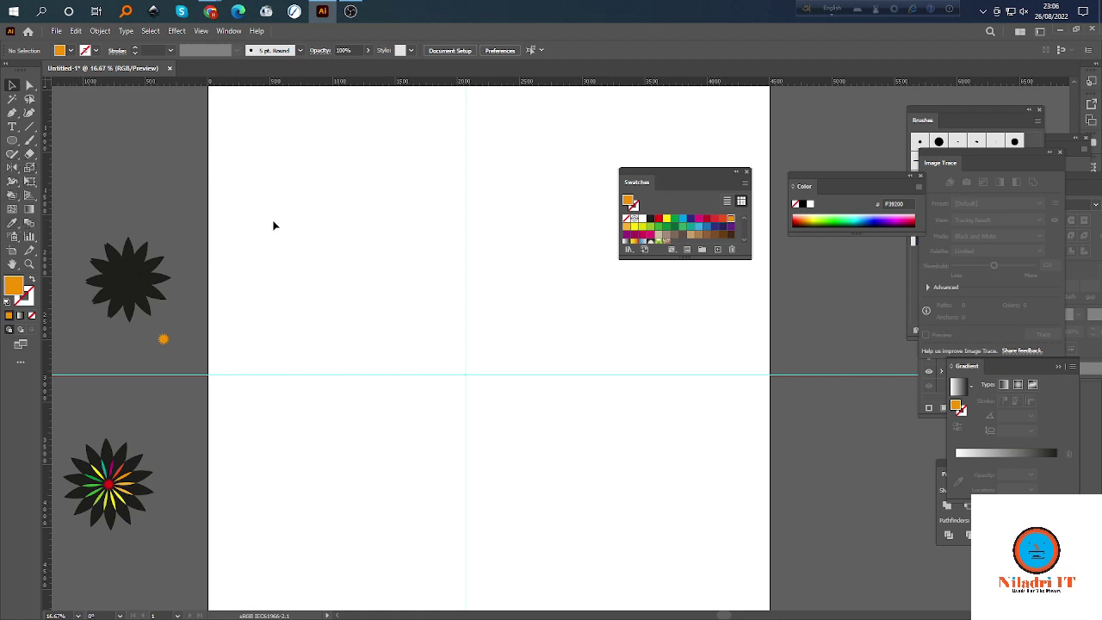
scroll(375, 286, right, 1)
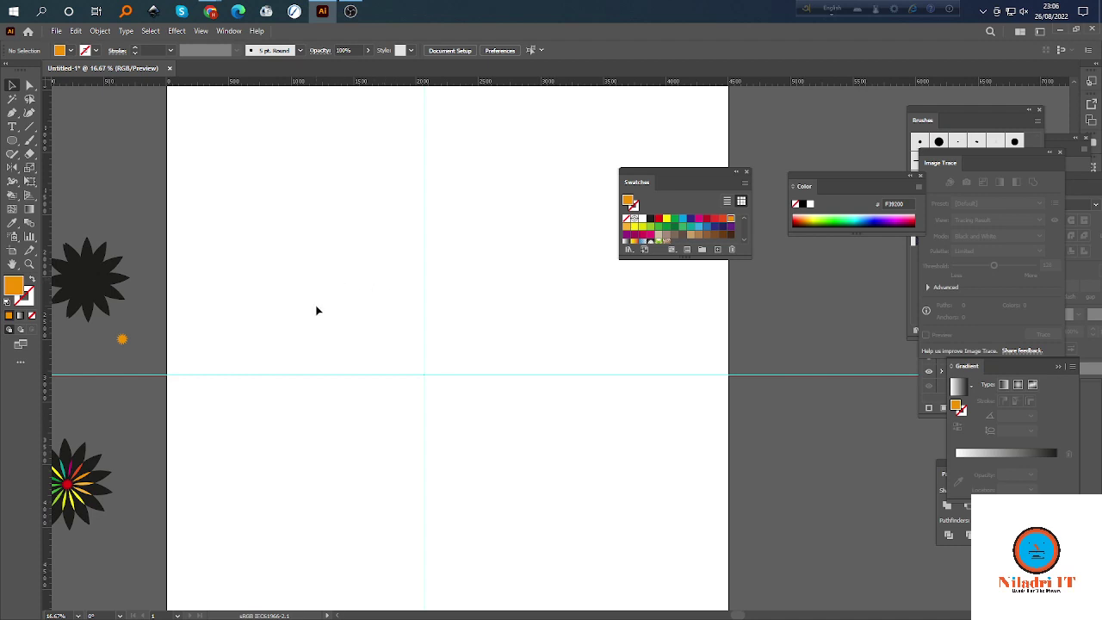
alt+scroll(315, 310, down, 1)
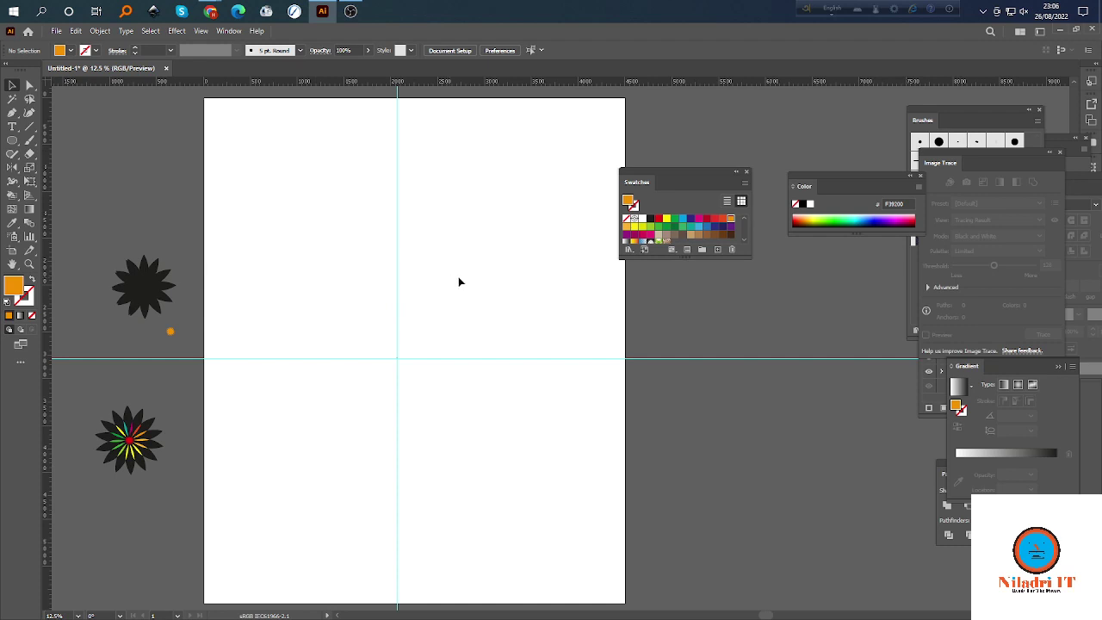
drag(674, 170, 750, 101)
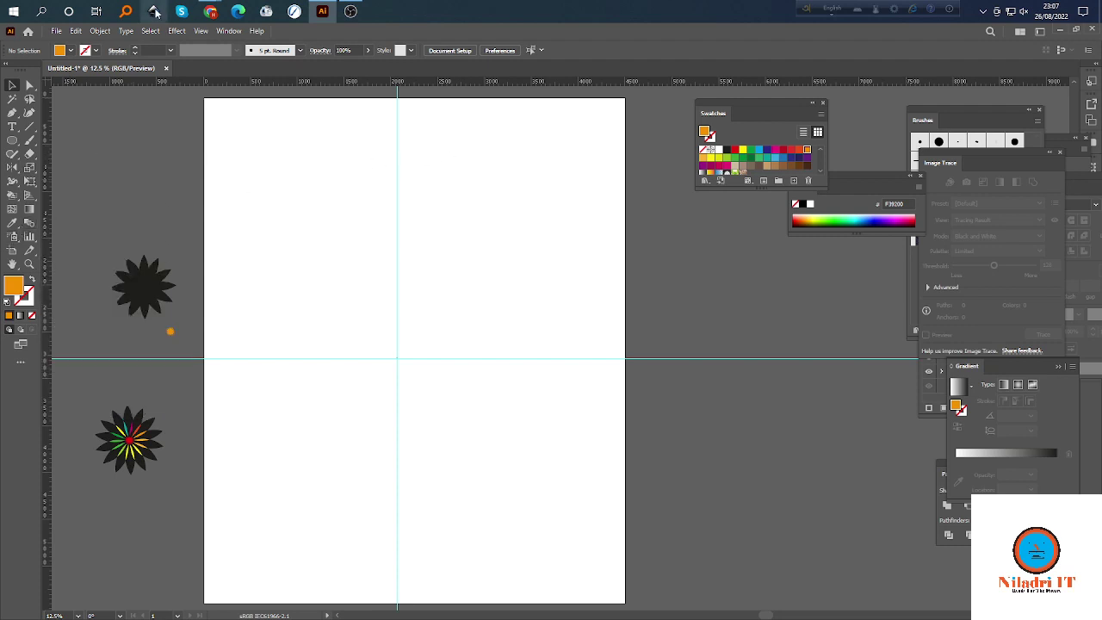
Switch to Chrome, open the MyFonts WhatTheFont page from a Google search for "what the font", and add another empty tab.
mouse_move(211, 10)
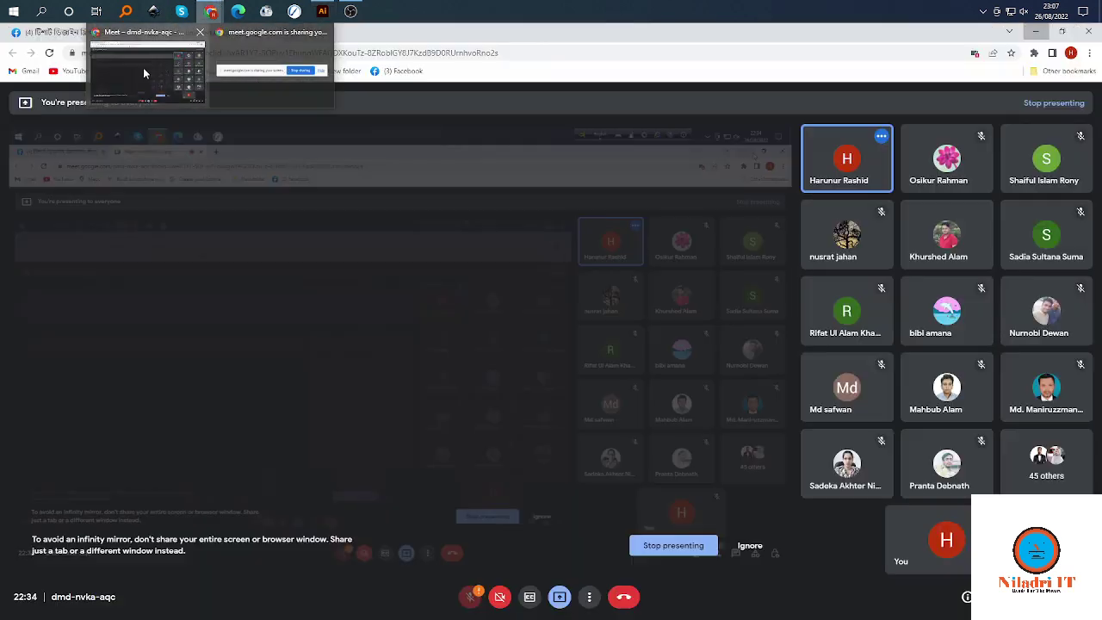
click(143, 67)
click(293, 33)
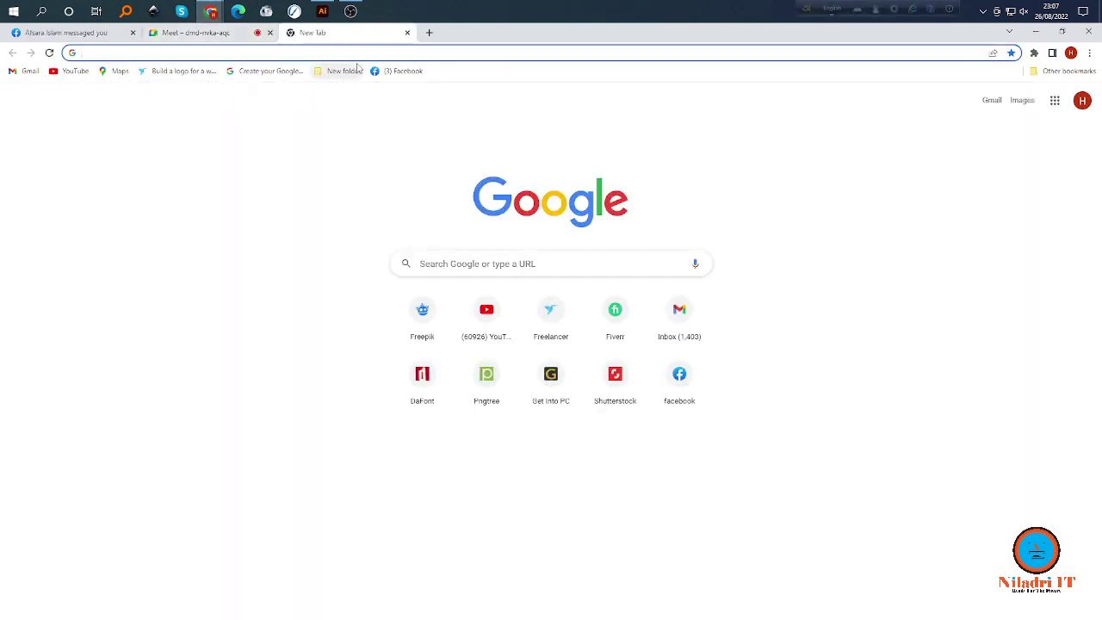
text(what)
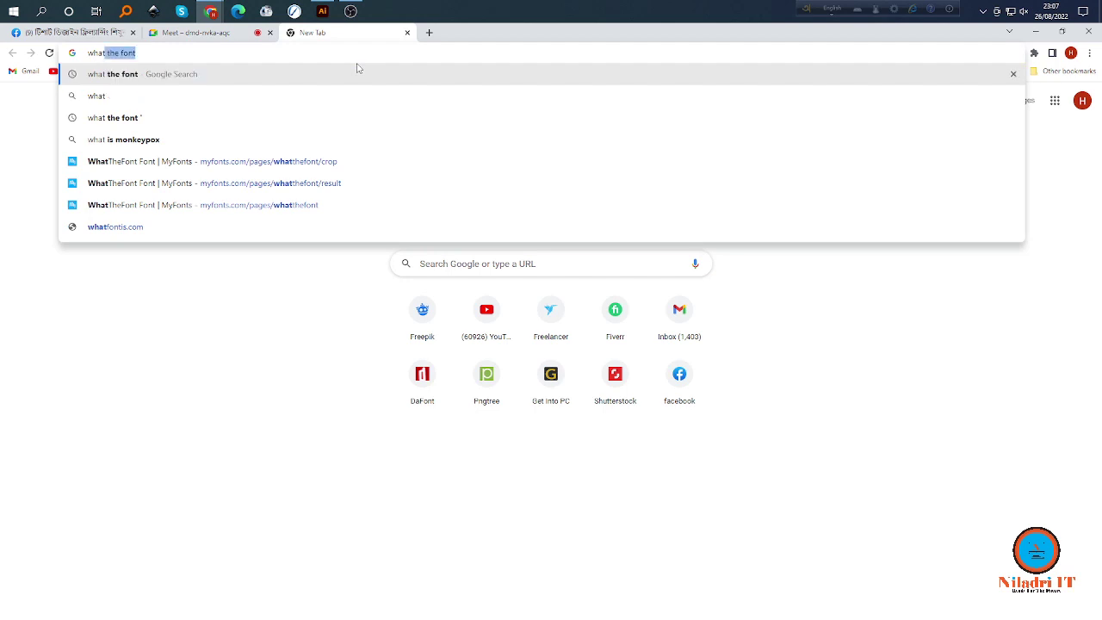
key(Return)
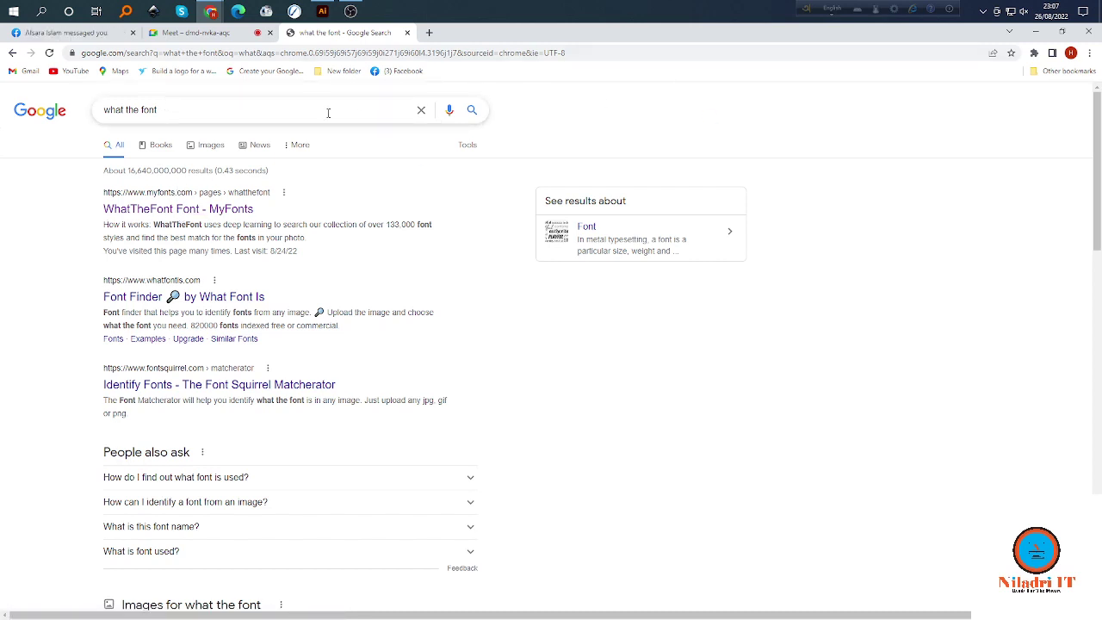
click(183, 212)
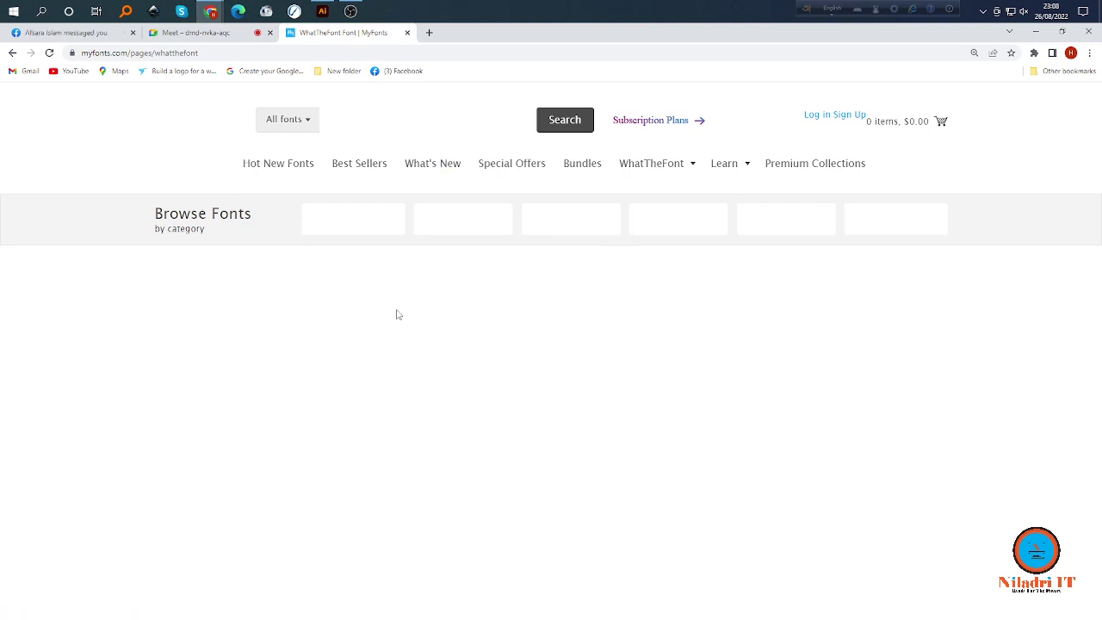
click(429, 33)
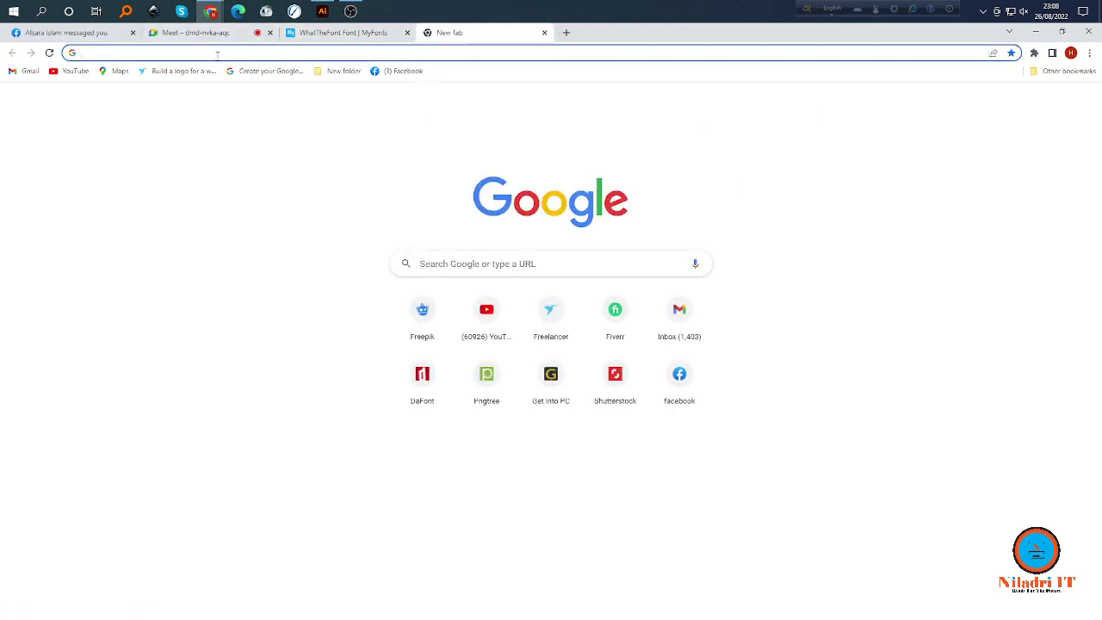
text(svg)
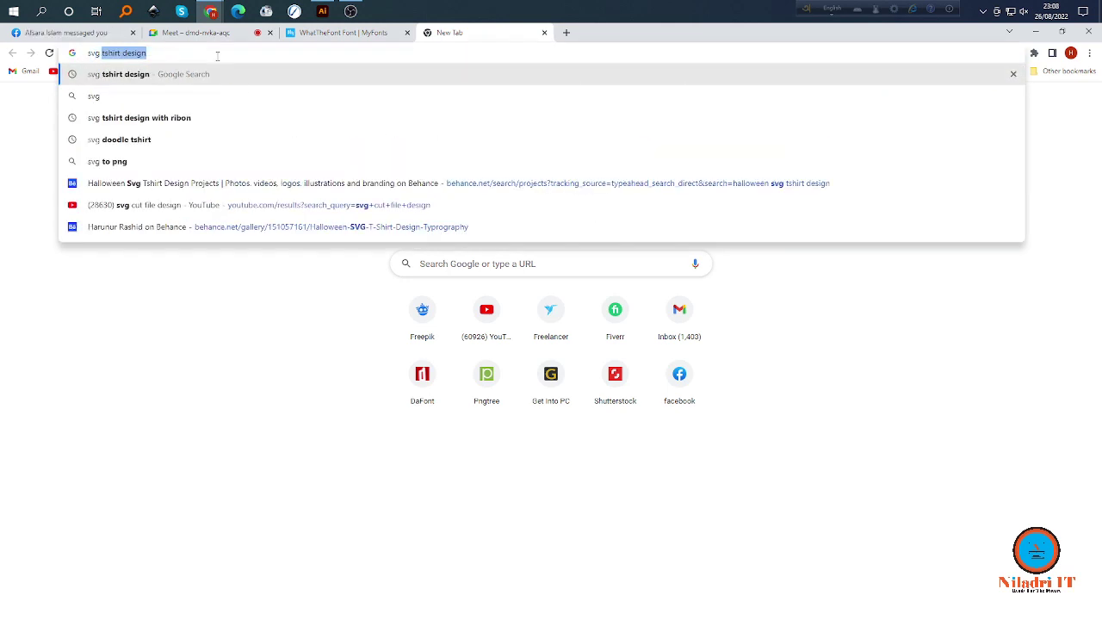
key(BackSpace)
key(BackSpace)
key(BackSpace)
key(BackSpace)
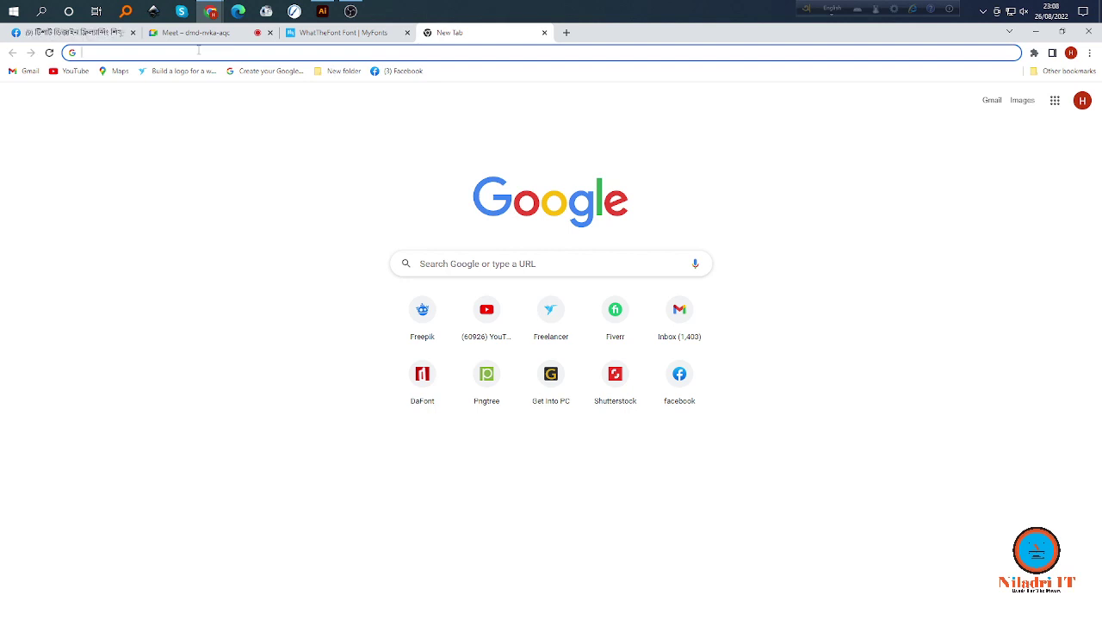
text(m)
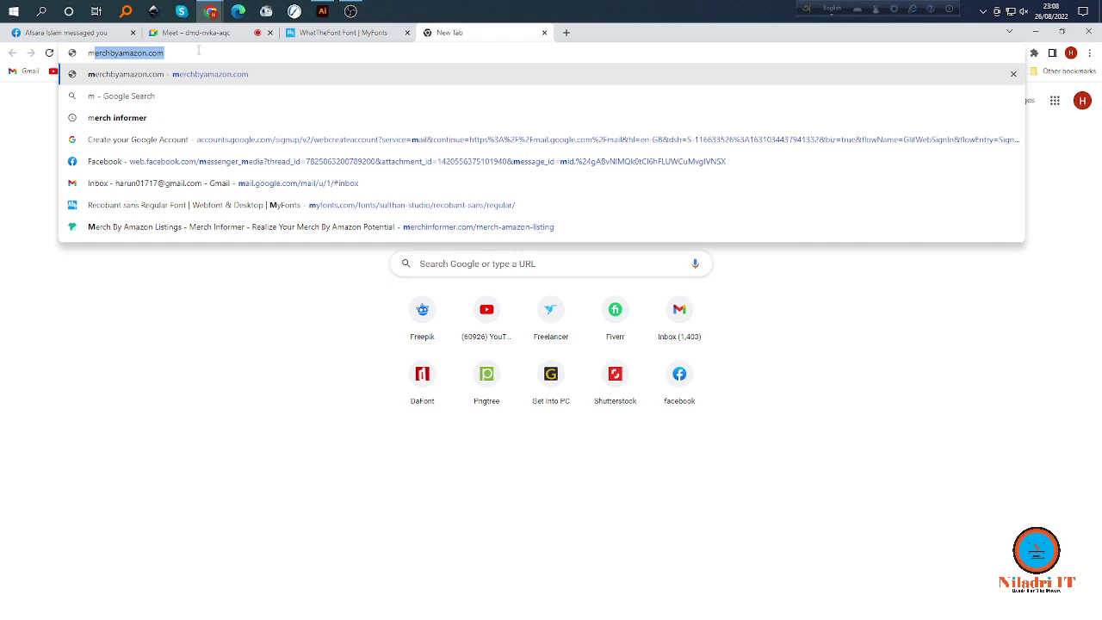
key(BackSpace)
key(BackSpace)
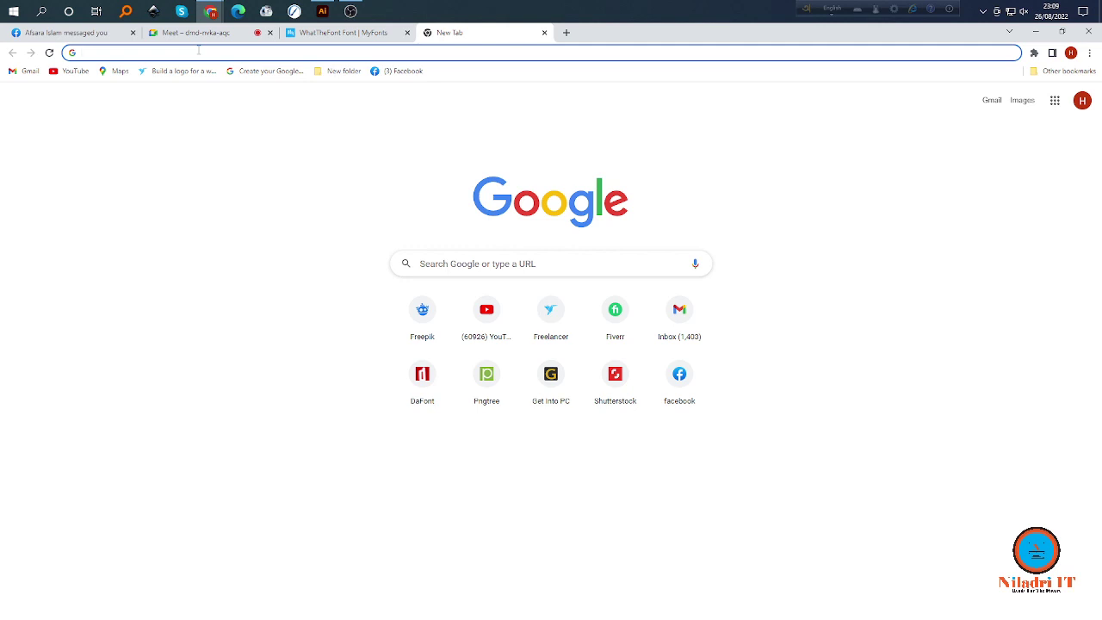
Search Google for "merch informer" in the empty tab.
text(m)
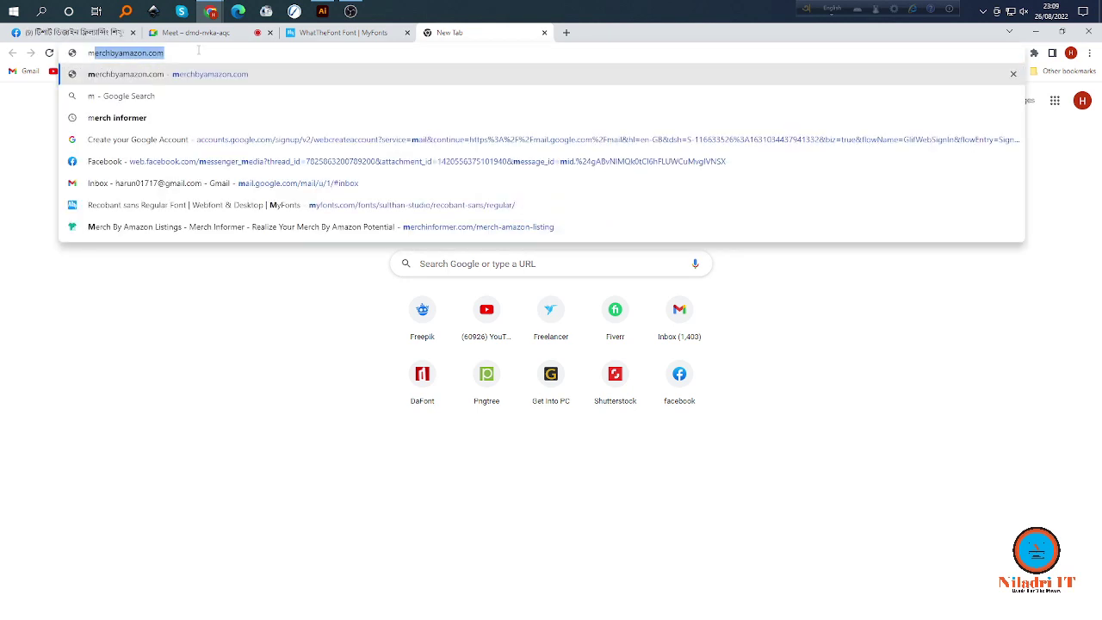
text(e)
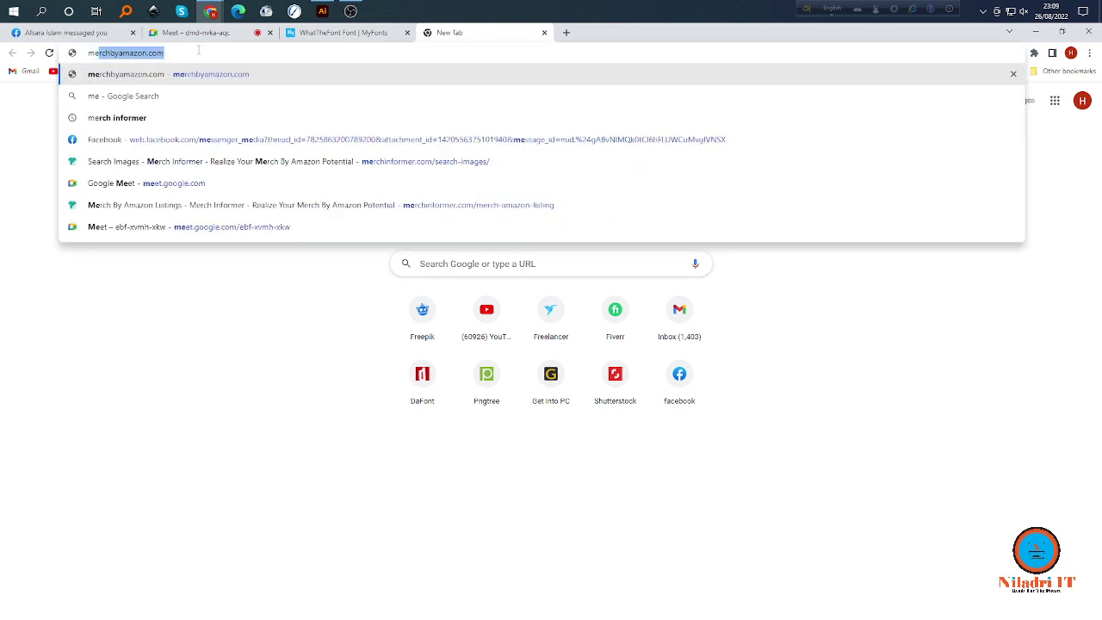
text(rch )
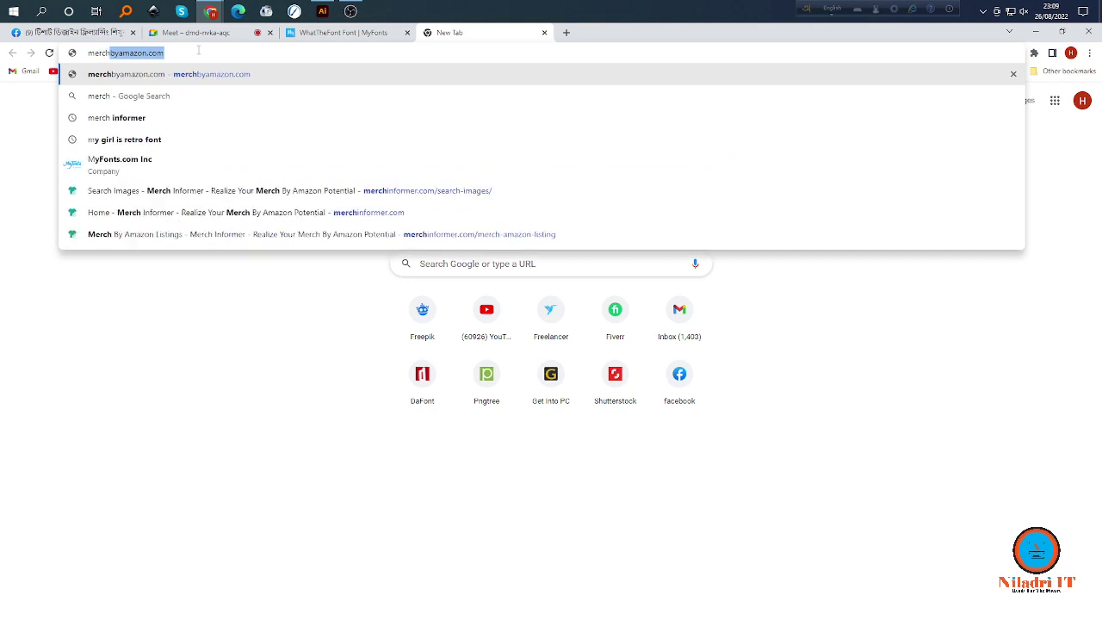
text(infor)
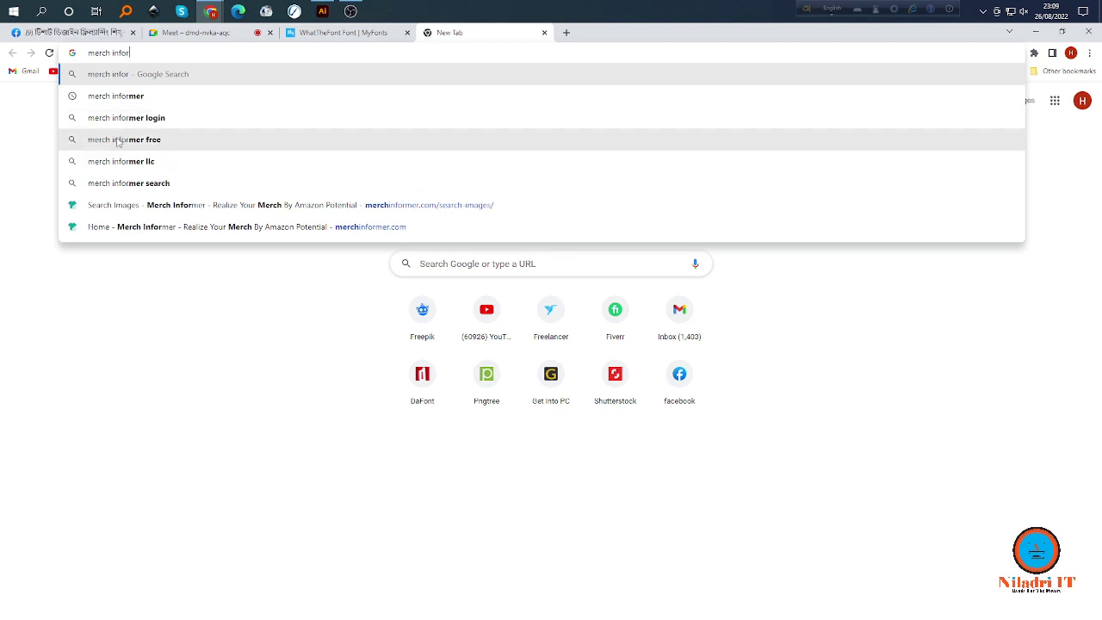
click(121, 95)
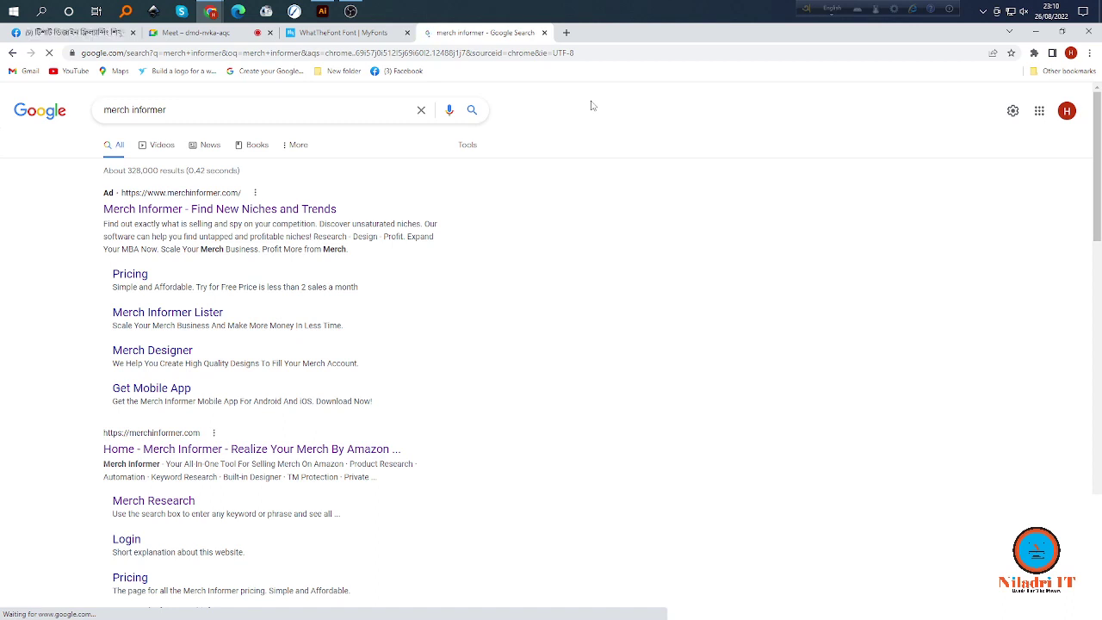
Load merchbyamazon.com in a new browser tab and compare it with the loading Merch Informer search tab.
click(566, 33)
text(merg)
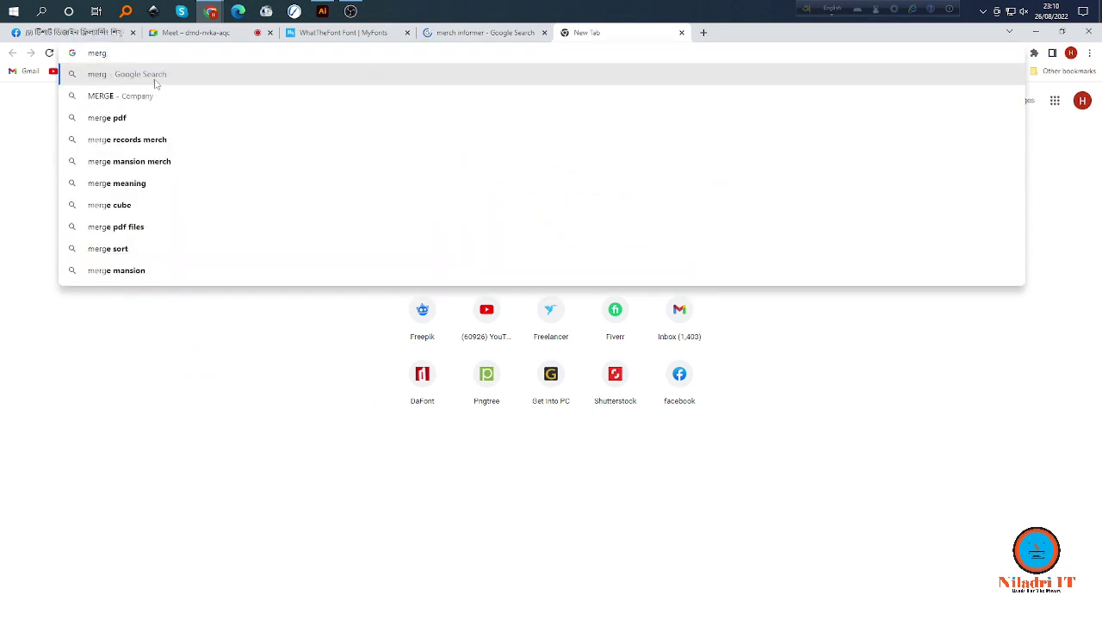
key(BackSpace)
text(ch)
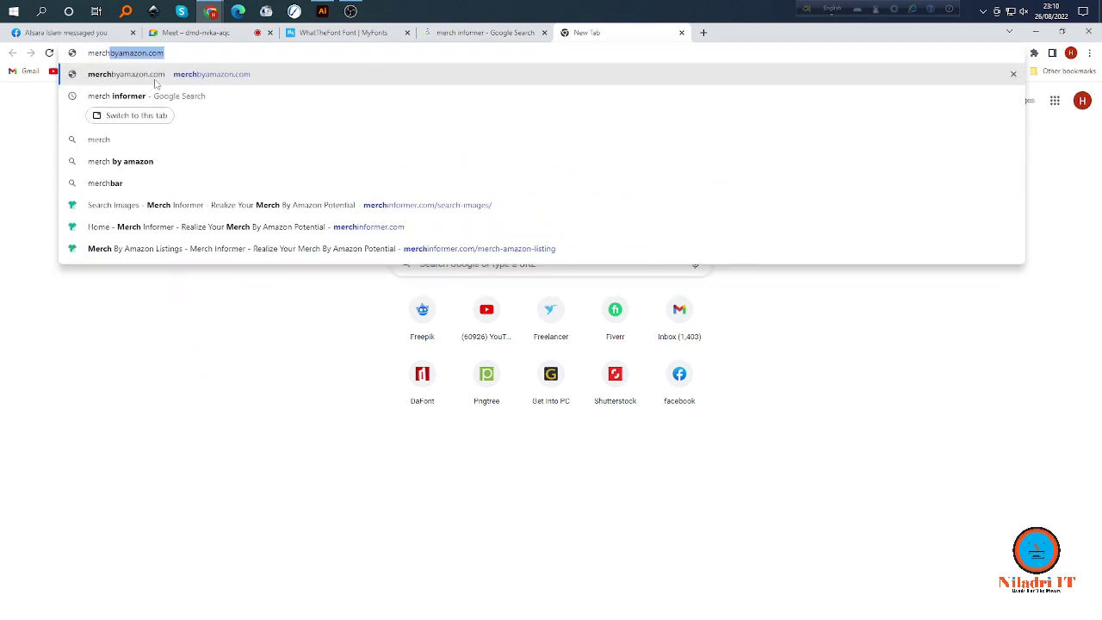
key(Return)
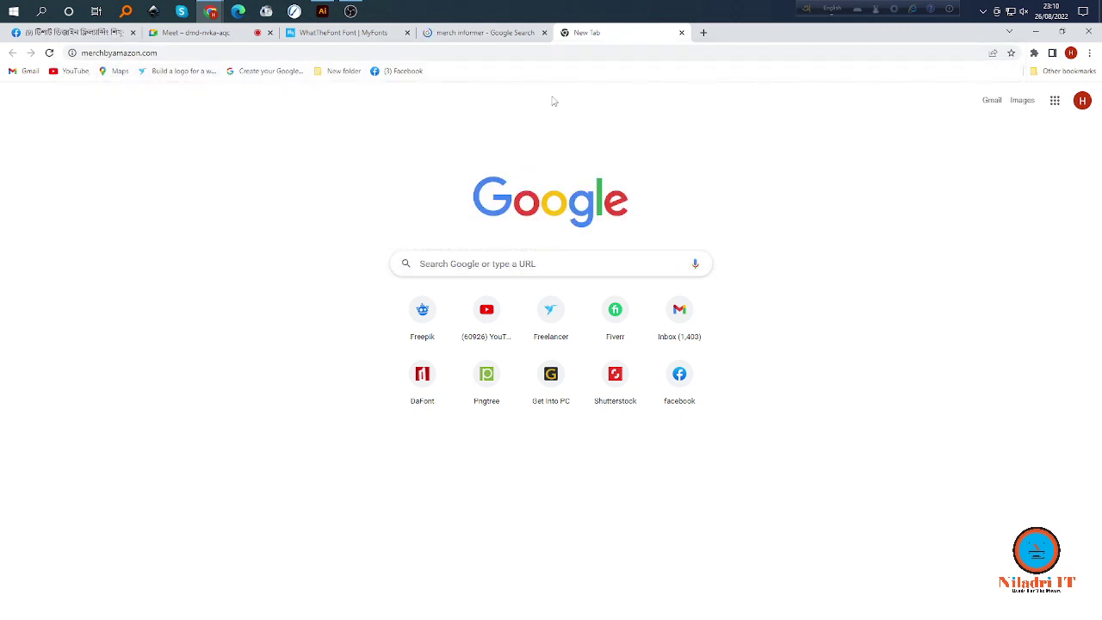
click(498, 33)
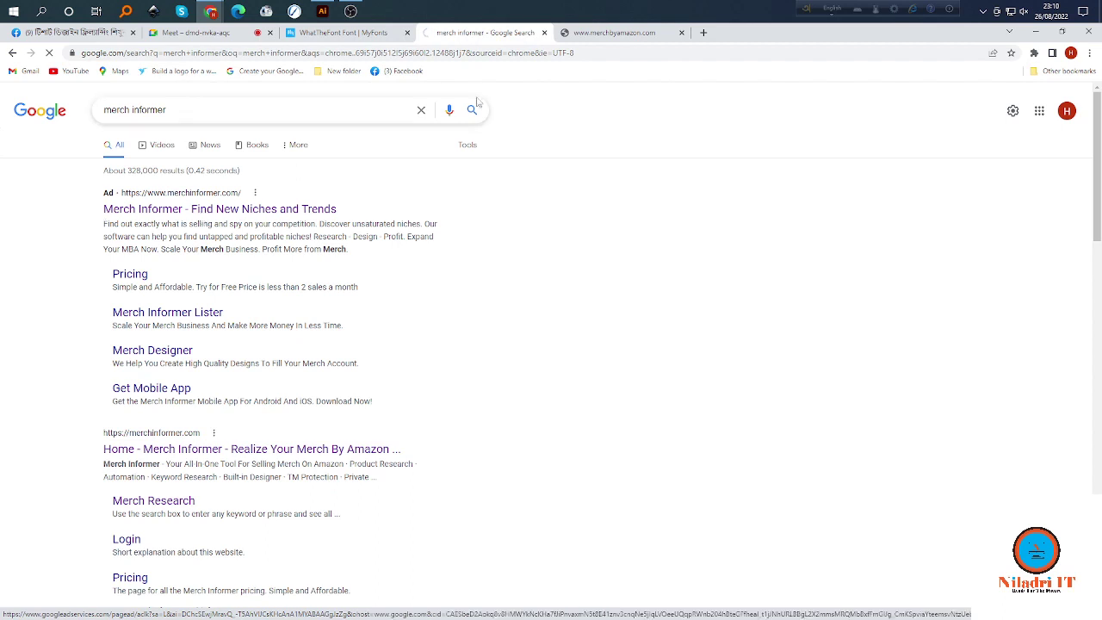
click(580, 33)
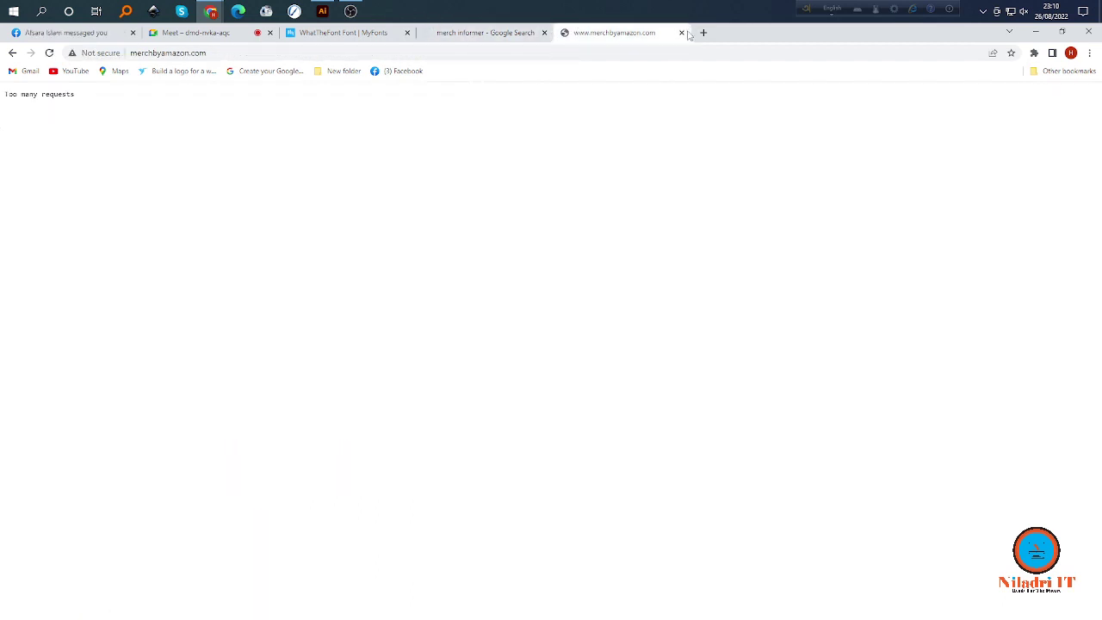
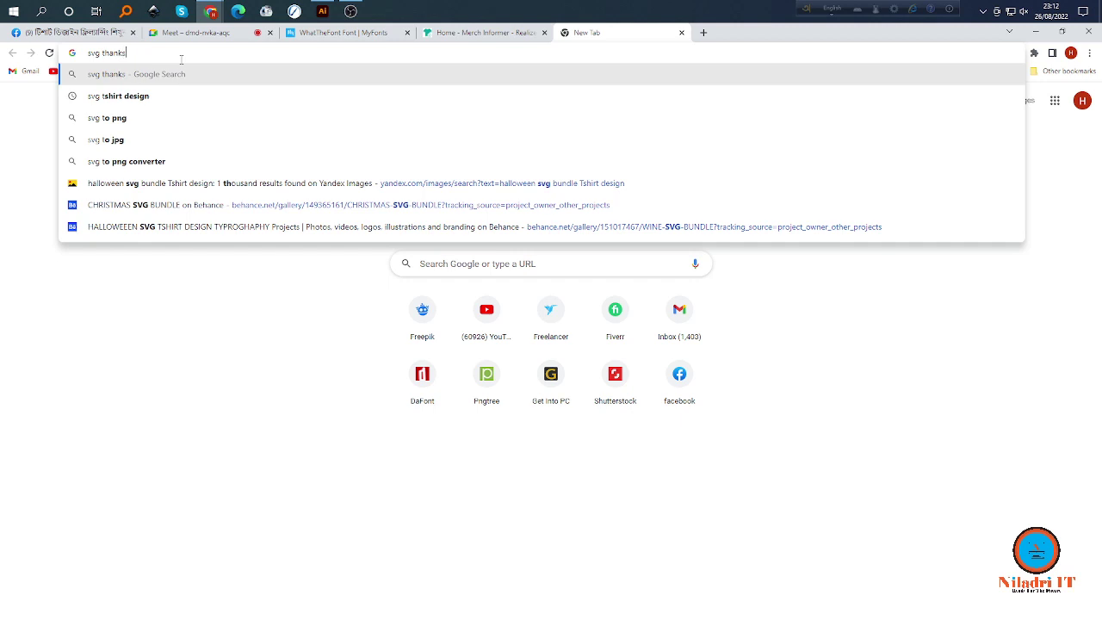
Search Google for "svg thanks giving Tshirt design" and show the image results.
text(ive)
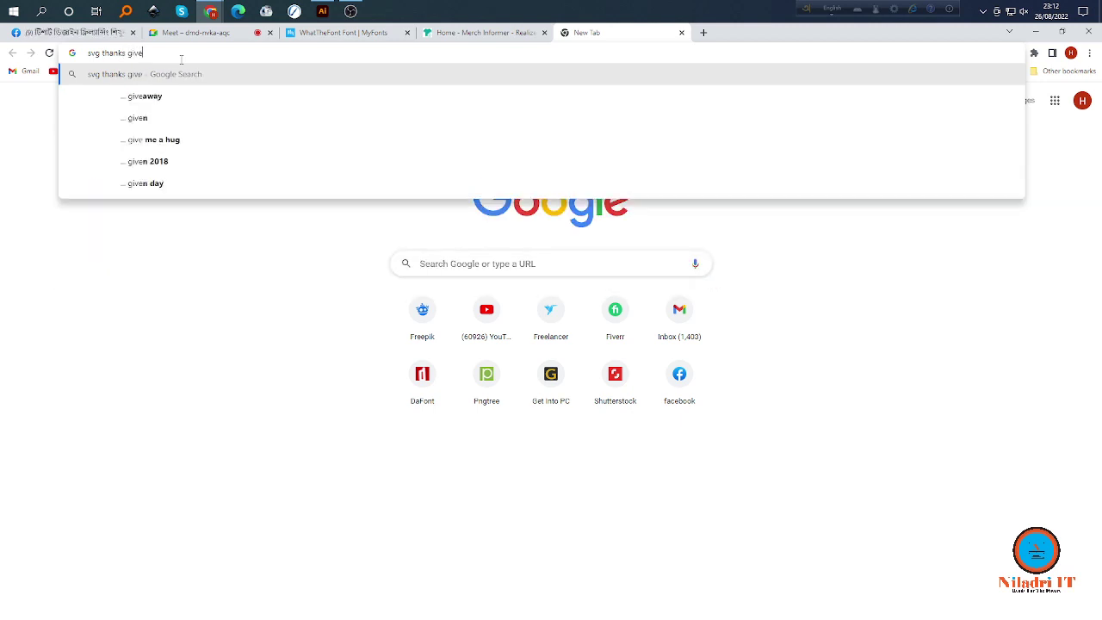
key(BackSpace)
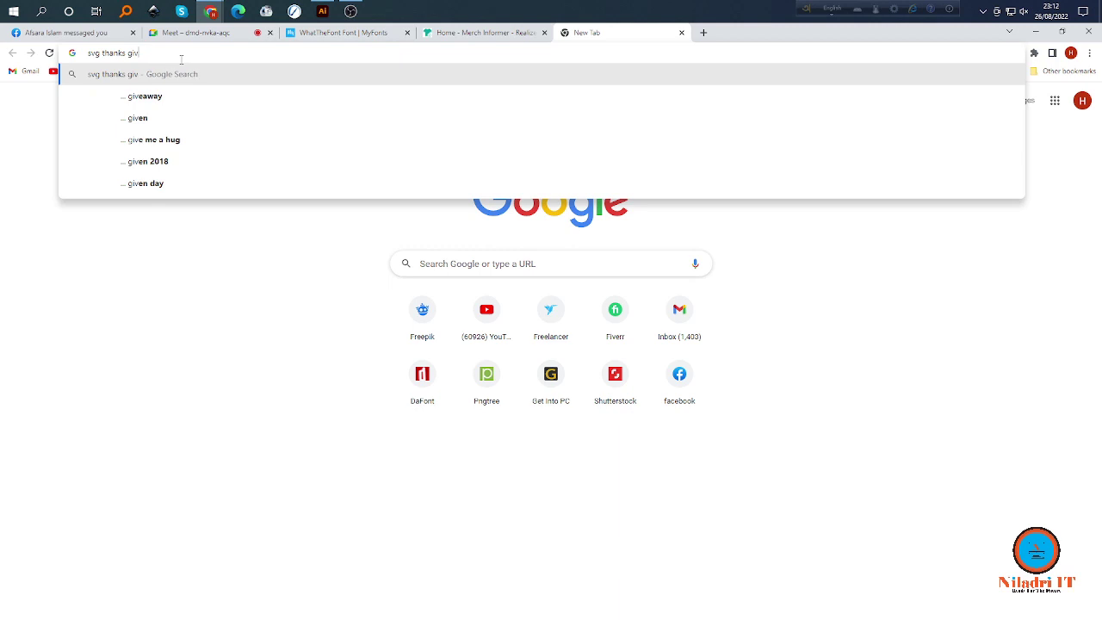
text(ing)
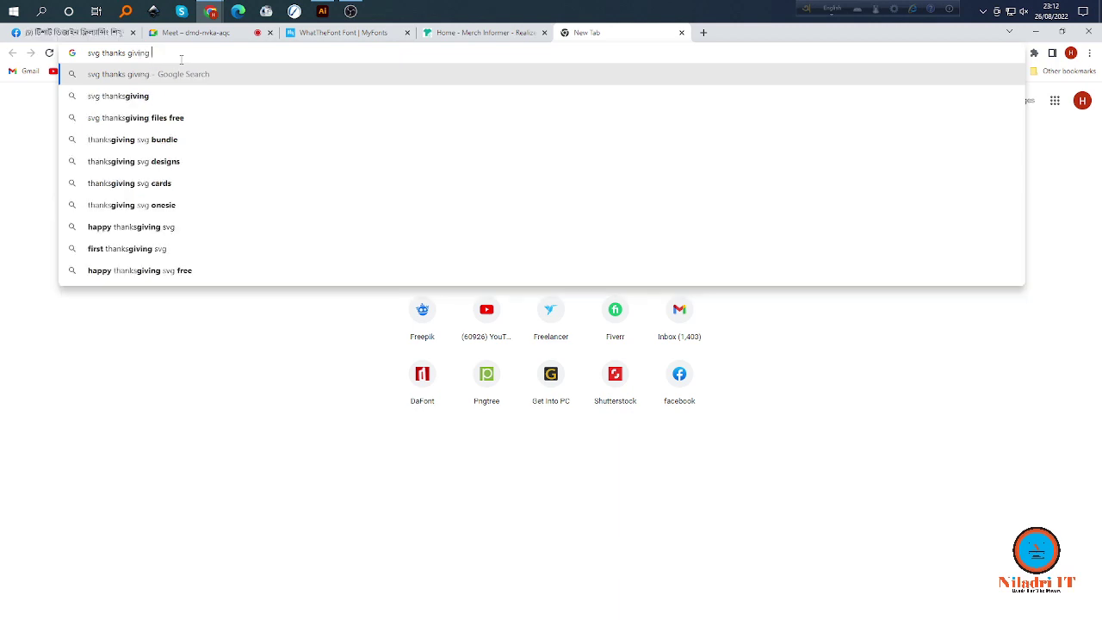
text( Tshi)
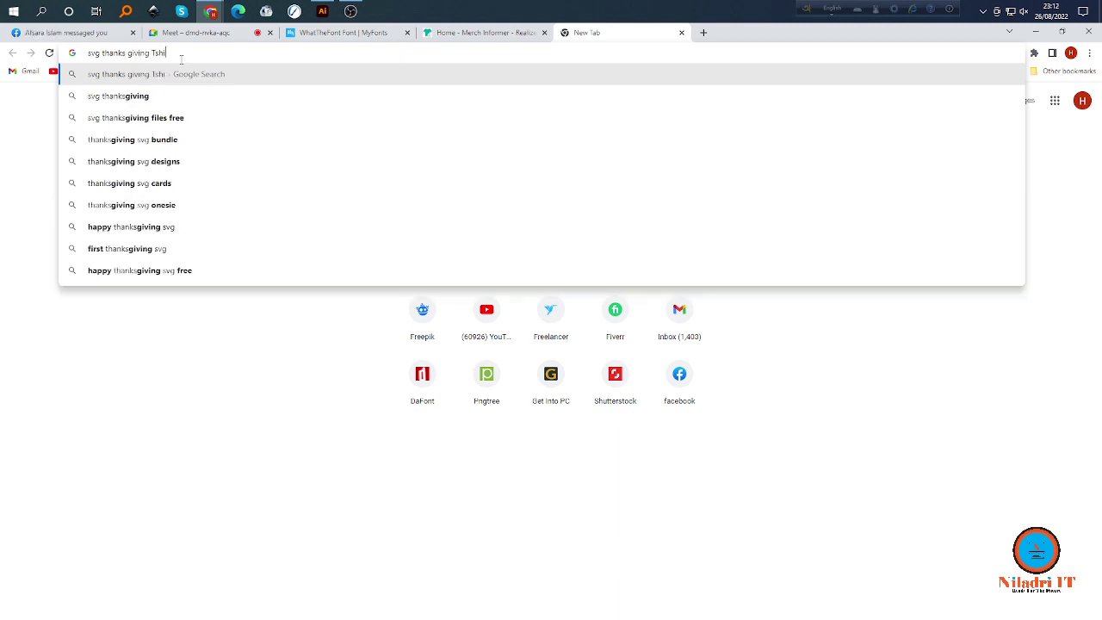
text(rt de)
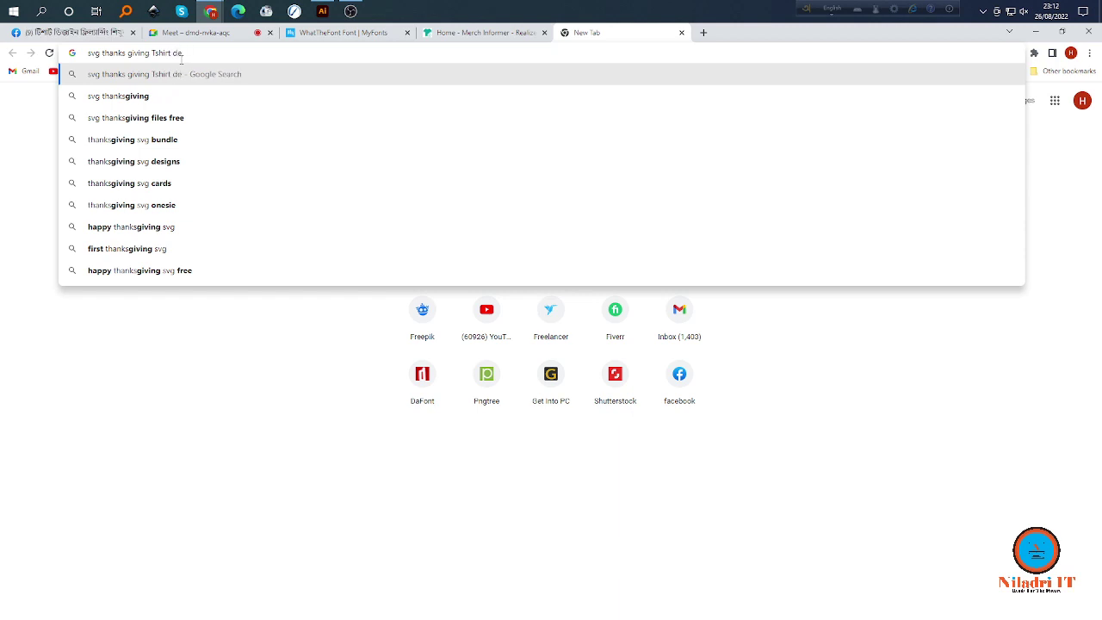
text(sign)
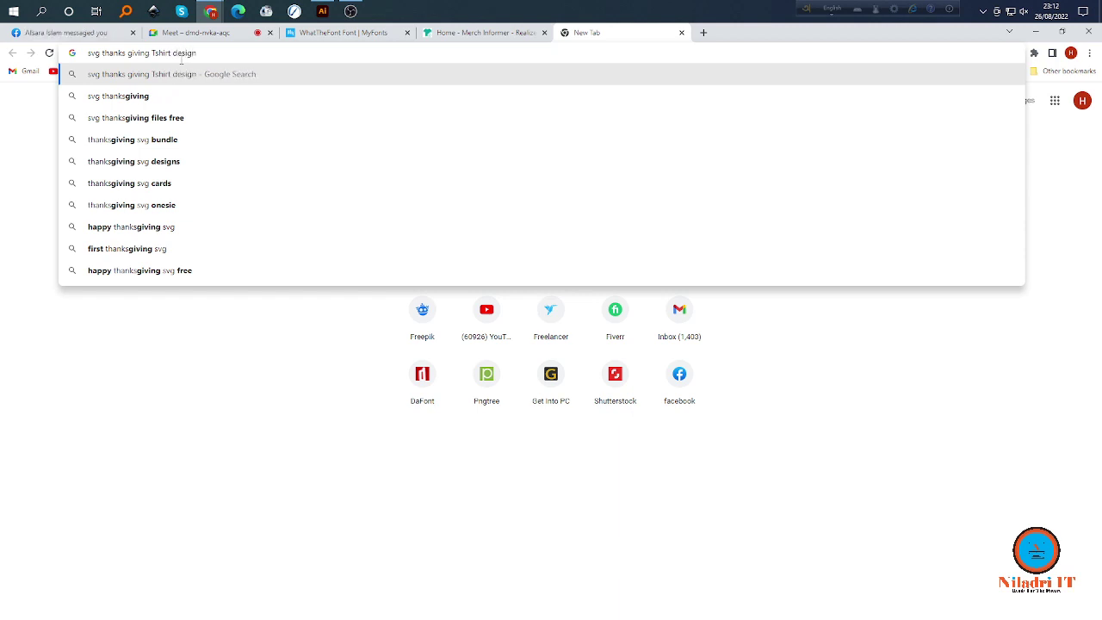
key(Return)
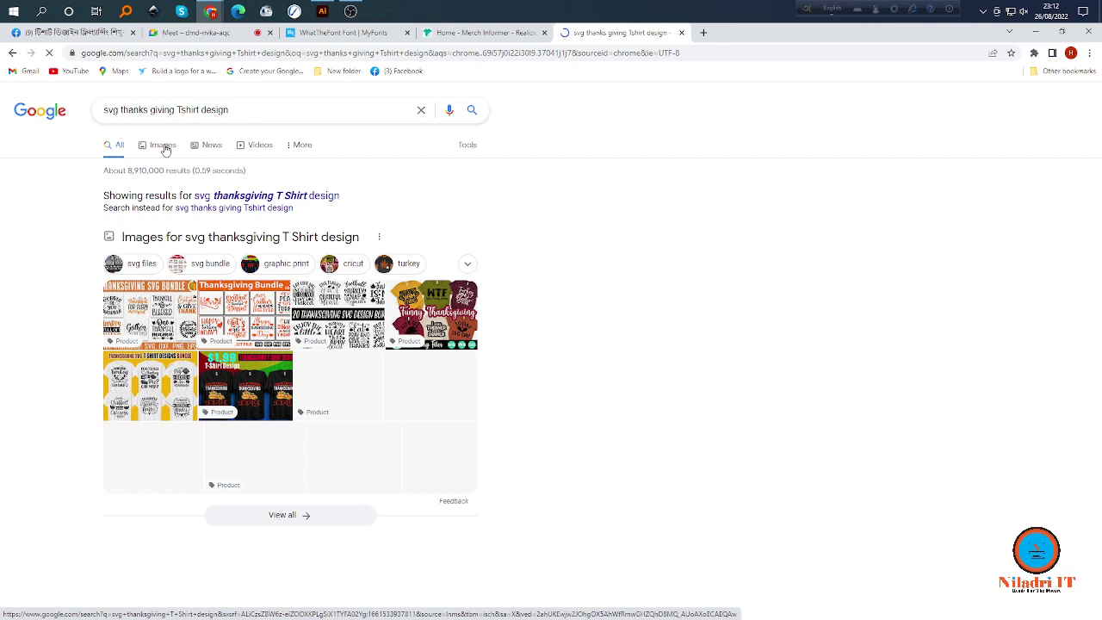
click(165, 148)
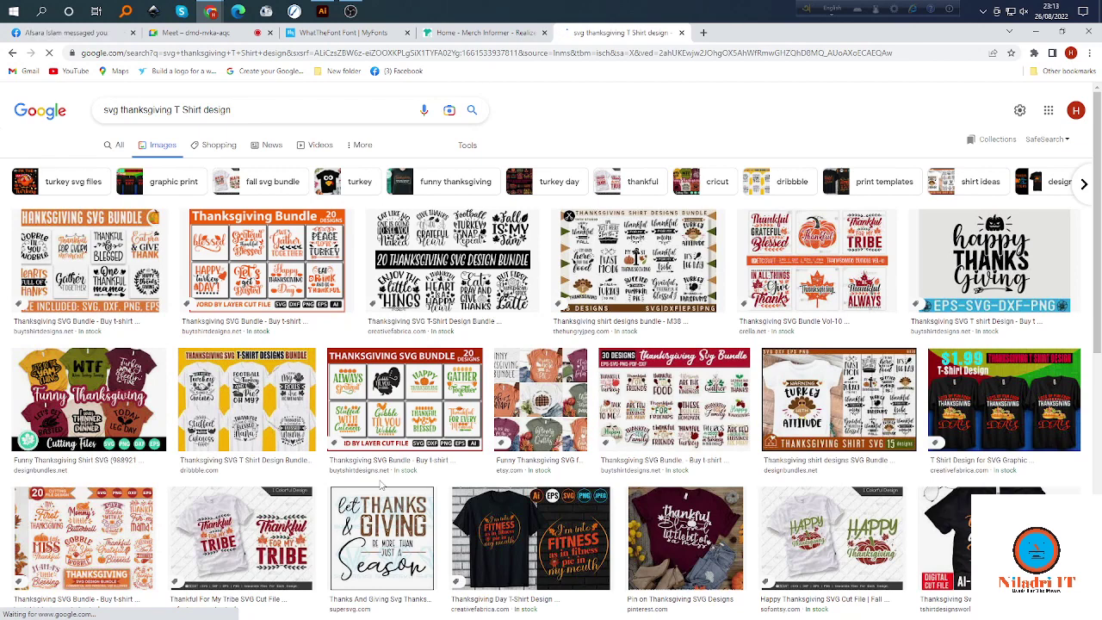
Return to the Merch Informer site and open its Merch Research resource page.
click(491, 33)
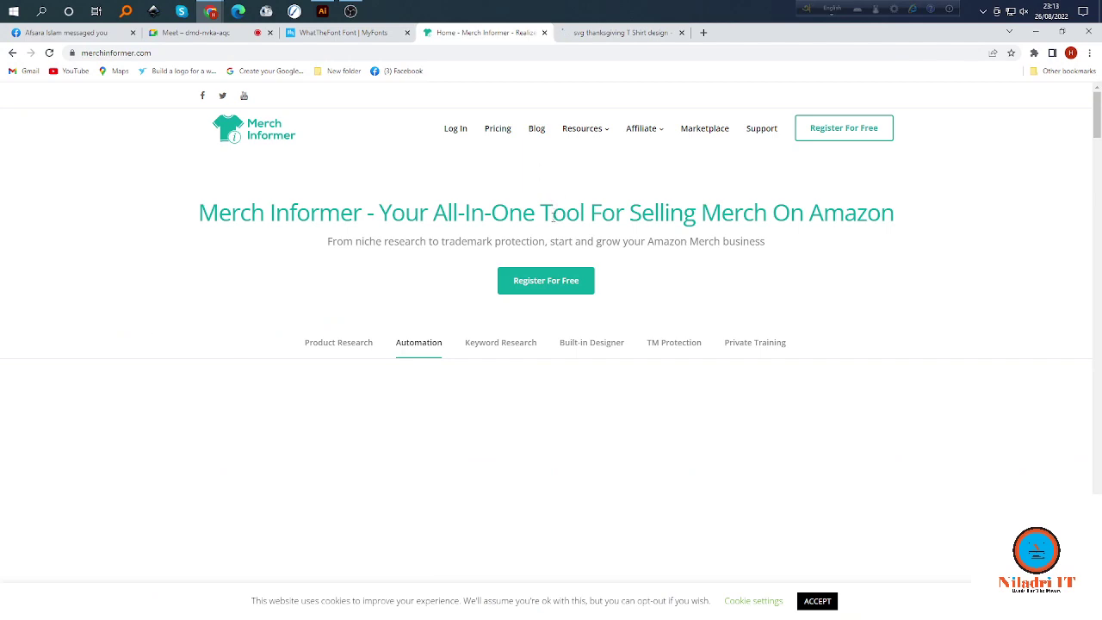
click(607, 33)
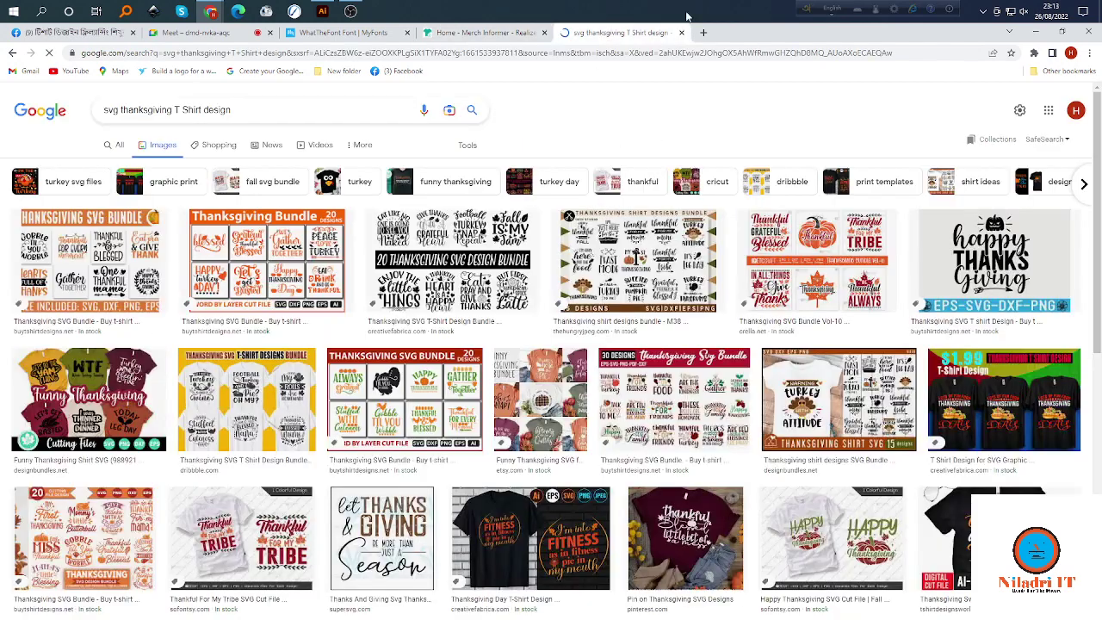
click(469, 32)
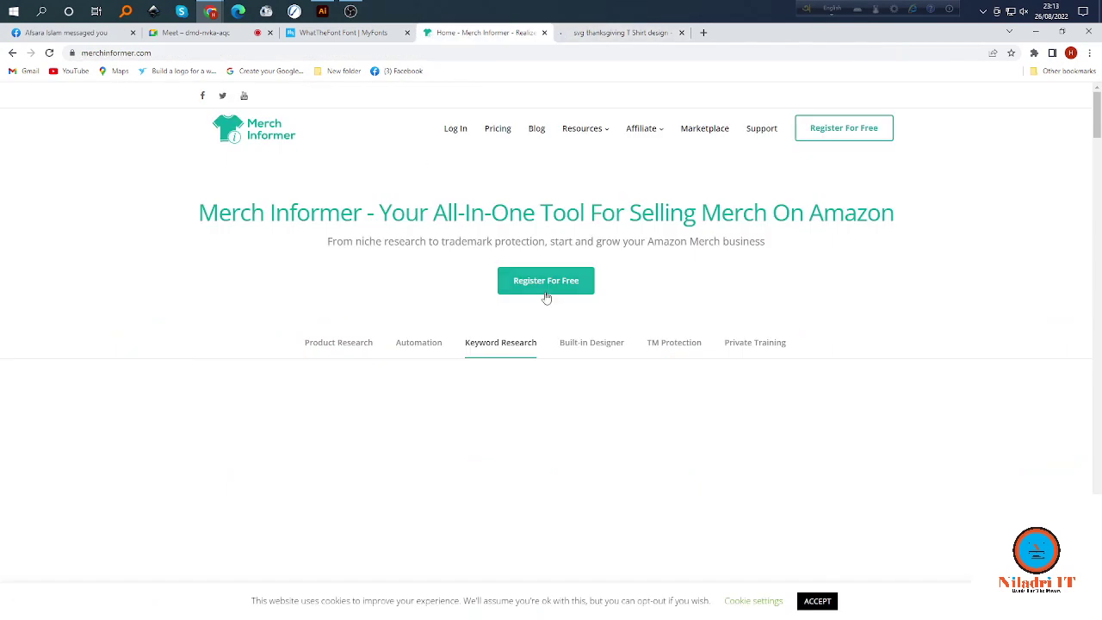
mouse_move(594, 136)
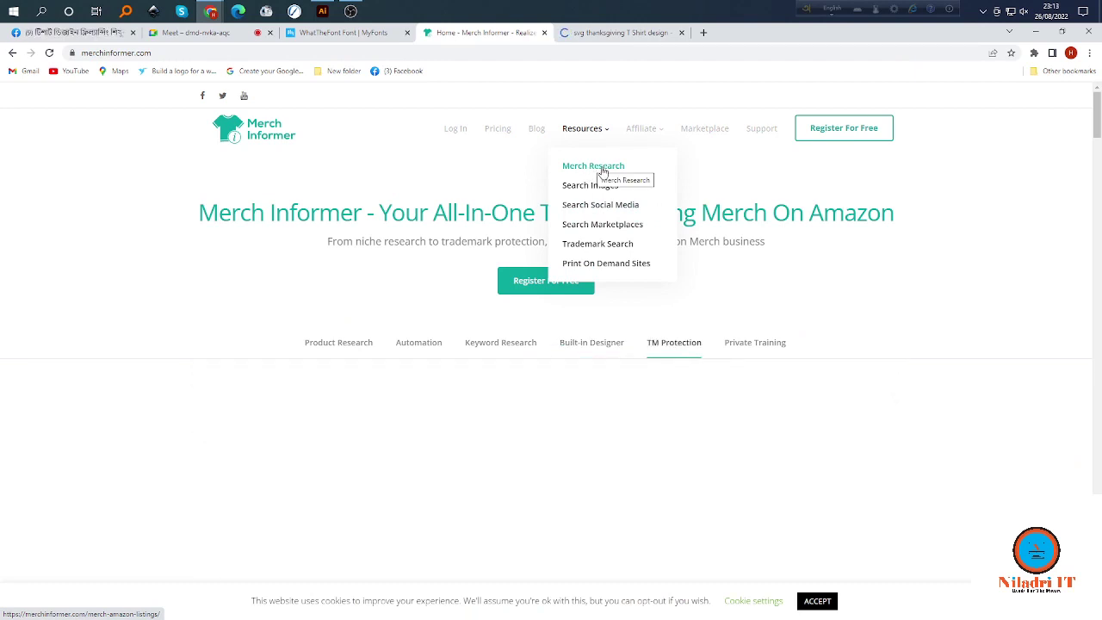
click(603, 171)
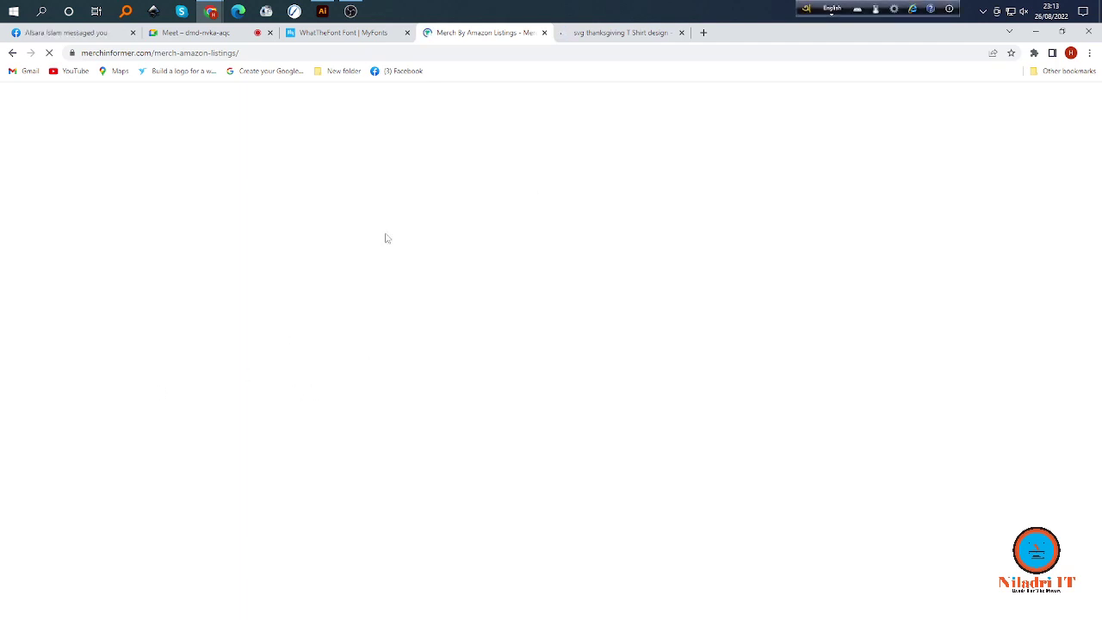
Save the first Thanksgiving SVG Bundle image from the Google image results as a JPEG in the Grangy effect folder.
click(569, 36)
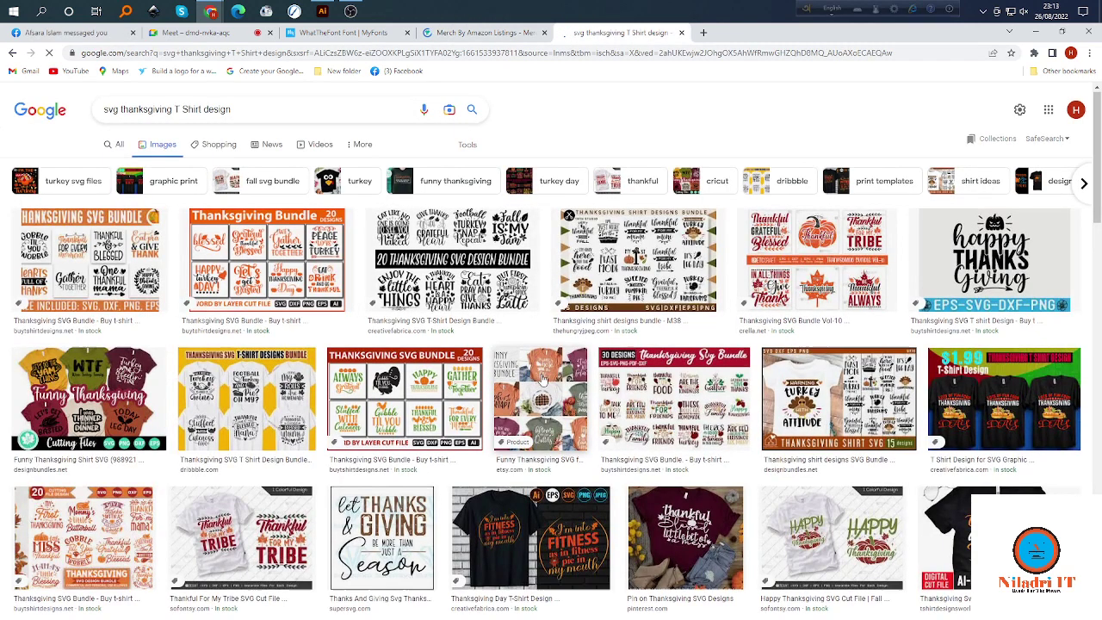
scroll(821, 328, down, 3)
scroll(277, 378, up, 3)
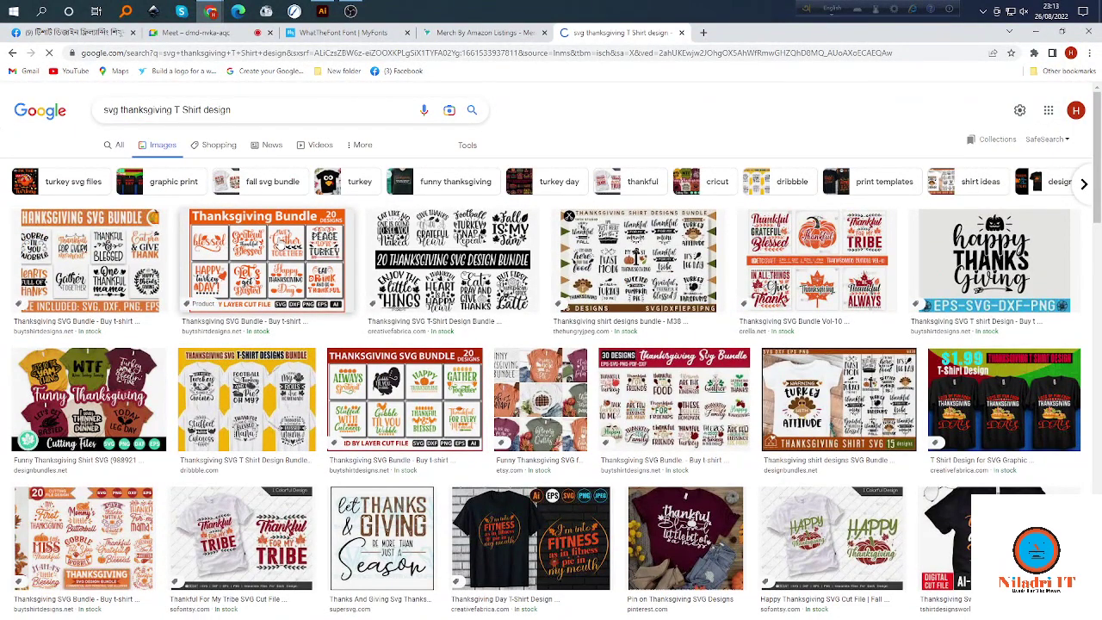
click(96, 259)
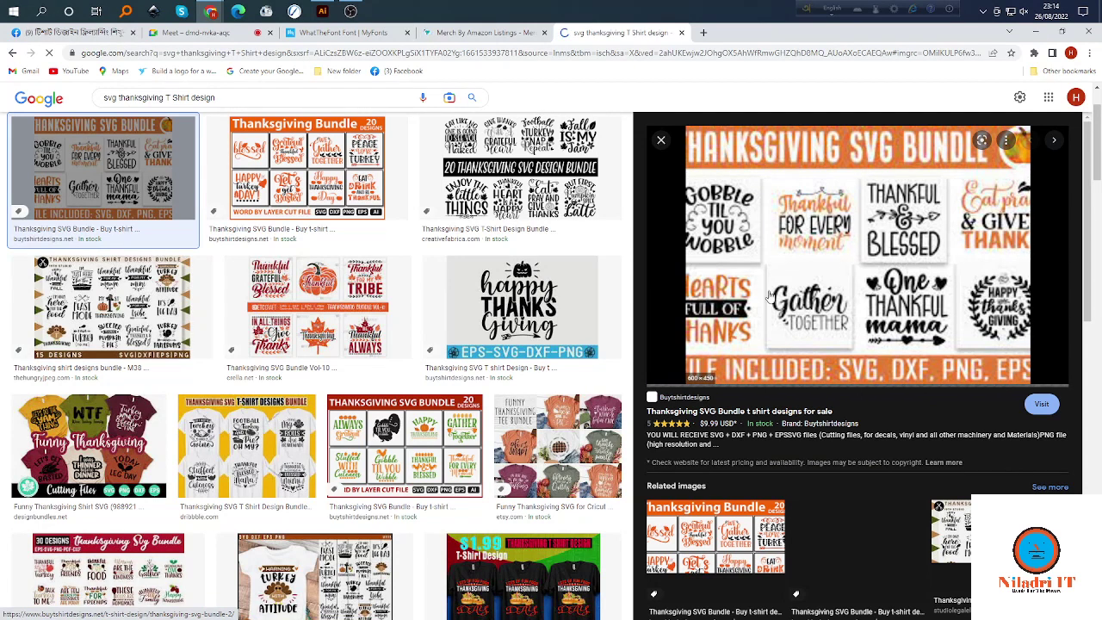
right_click(842, 223)
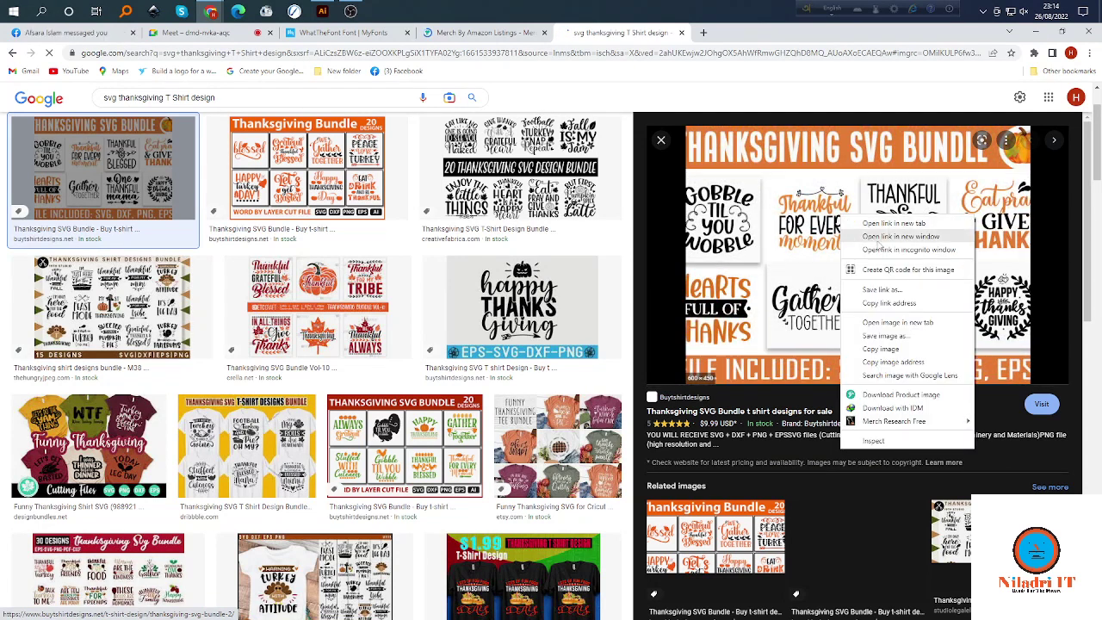
click(887, 337)
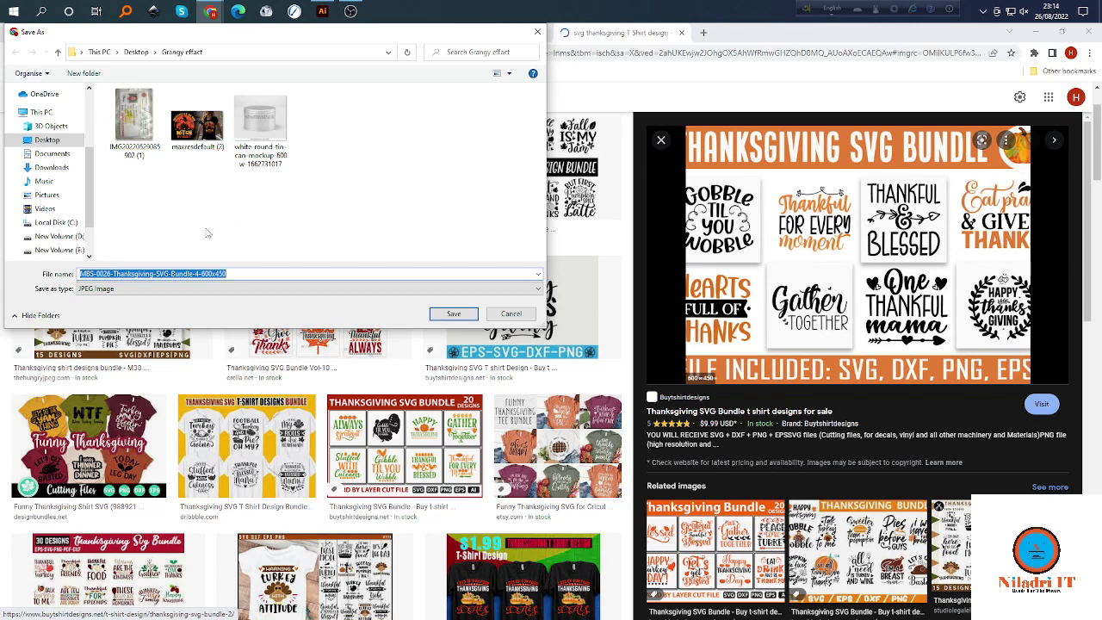
click(454, 314)
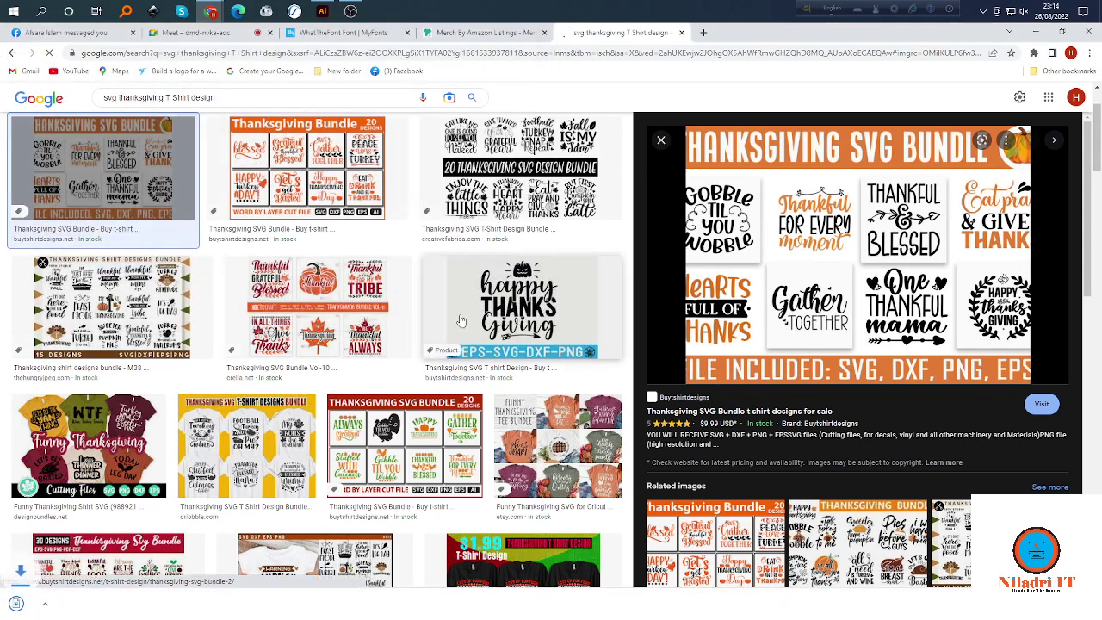
Run a Merch Research search for "thanks giving Tshirt" on Merch Informer with US and T-SHIRT selected.
click(344, 32)
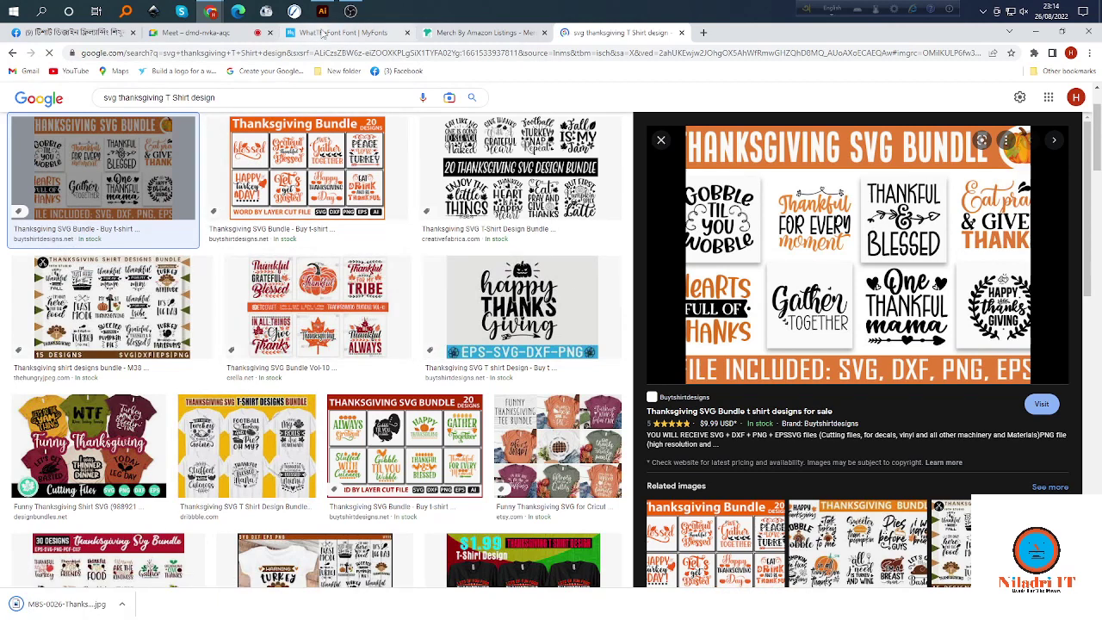
click(517, 35)
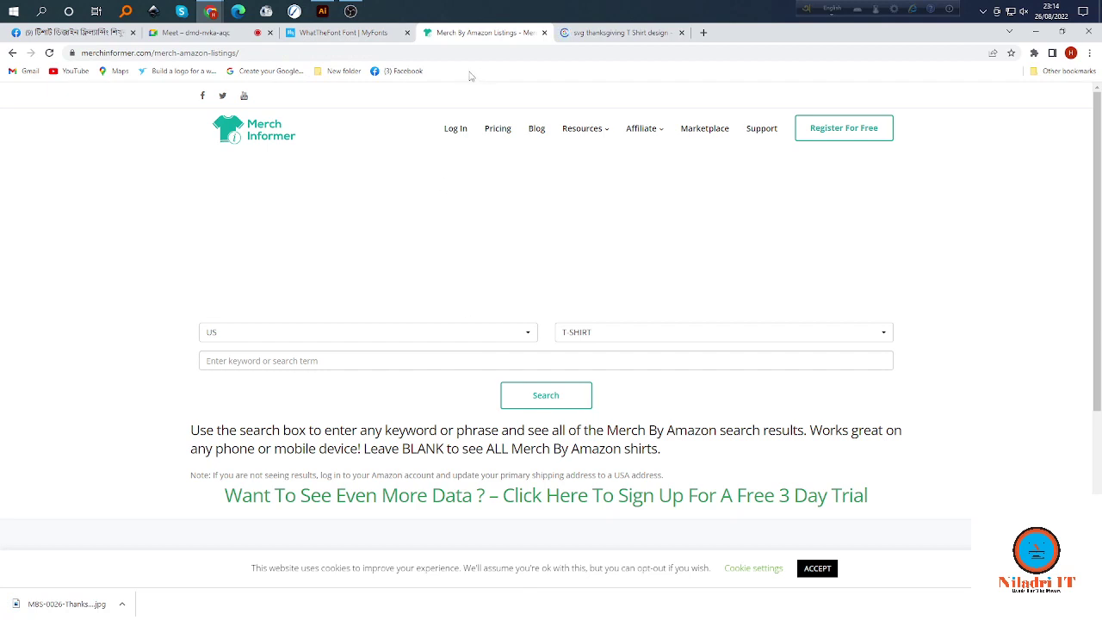
click(387, 359)
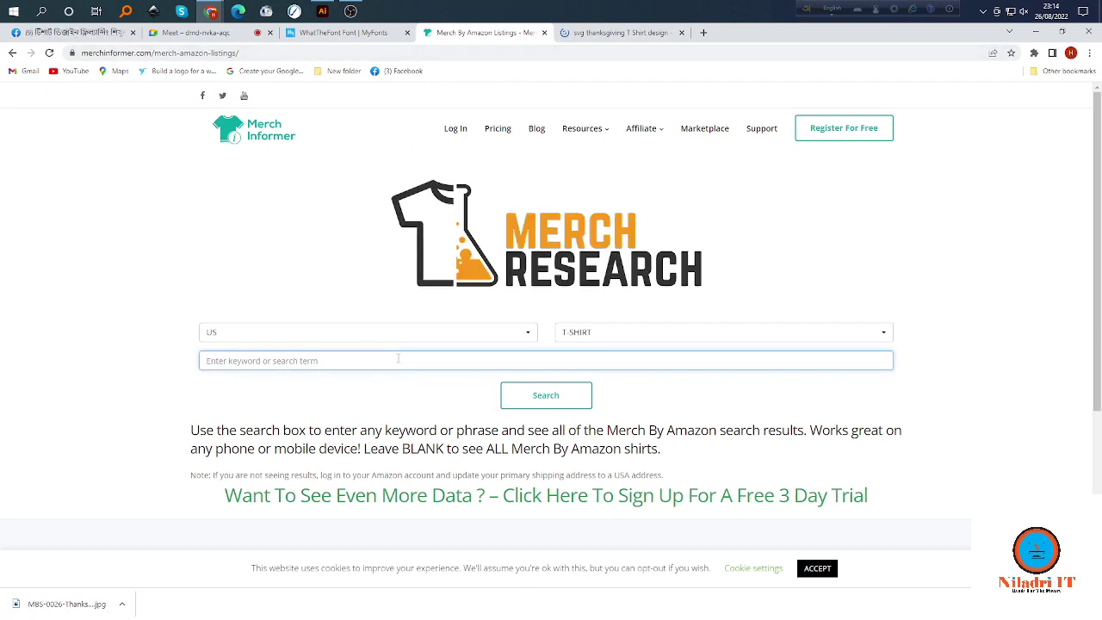
text(ts)
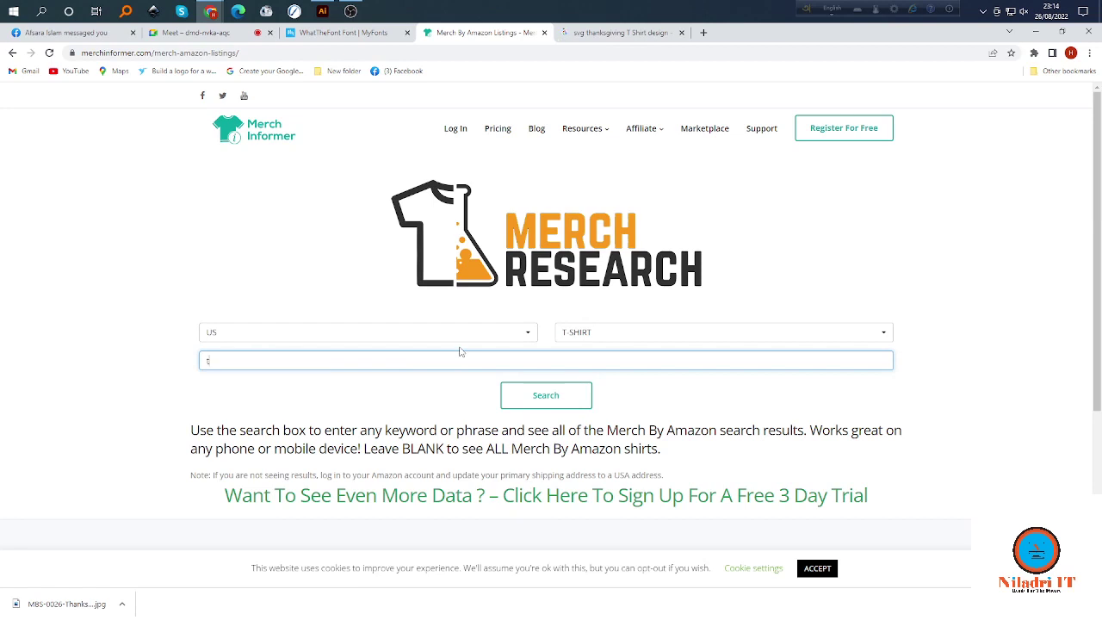
key(BackSpace)
key(BackSpace)
text(t)
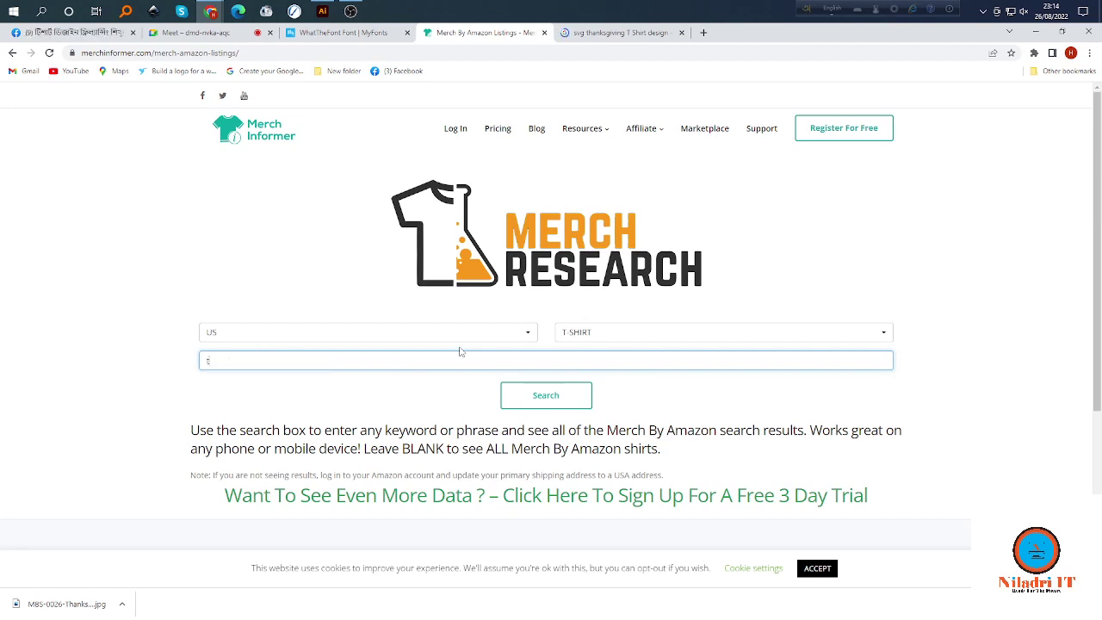
text(hank)
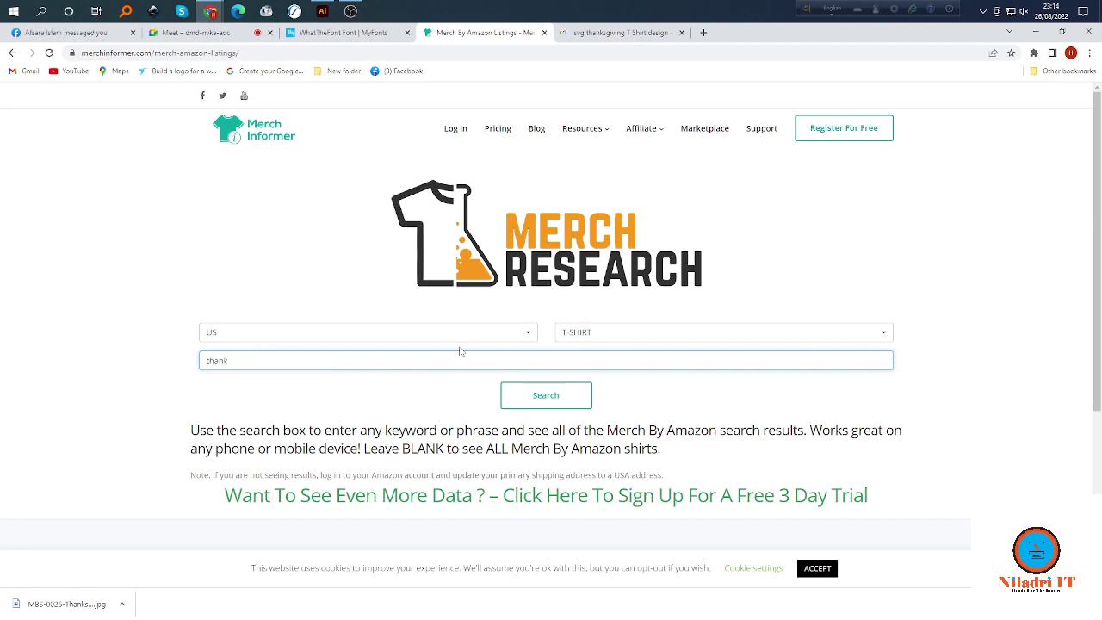
text(s givi)
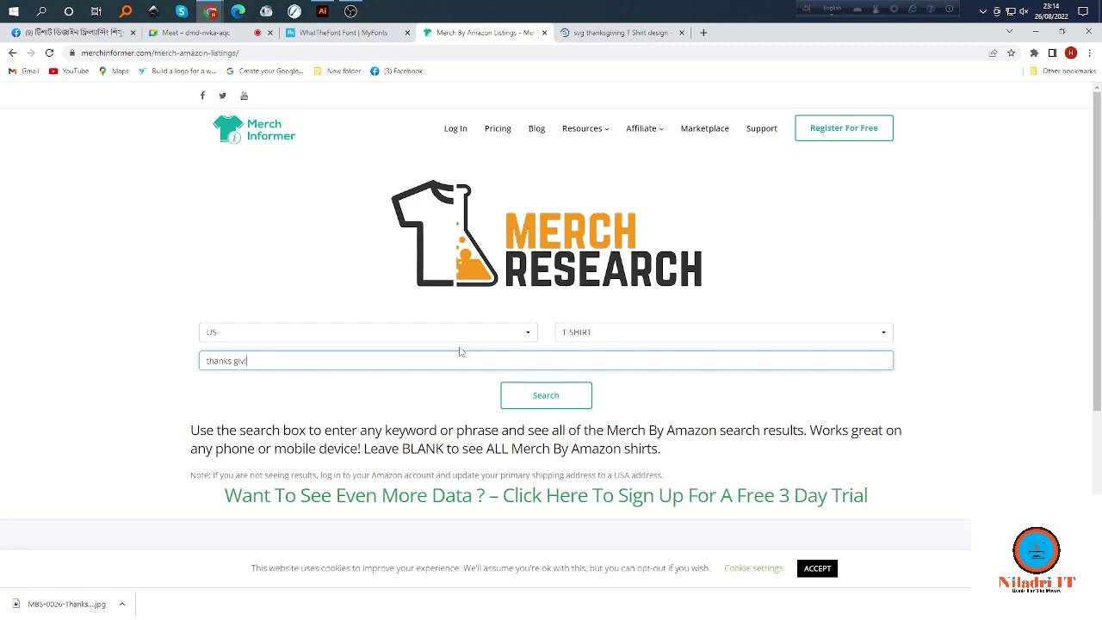
text(ng T)
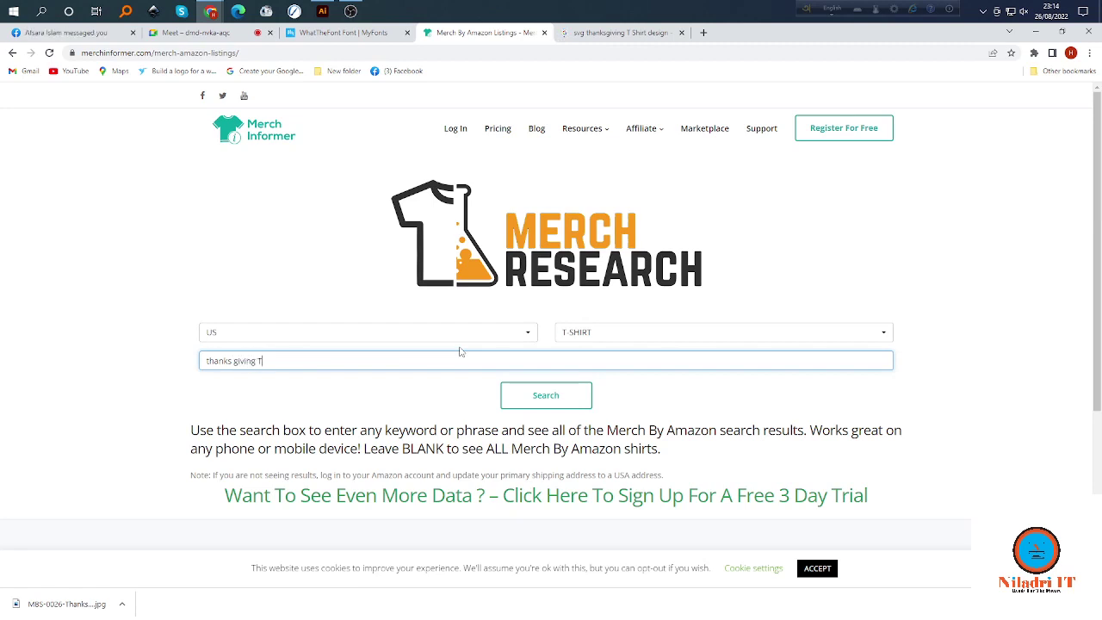
text(sw)
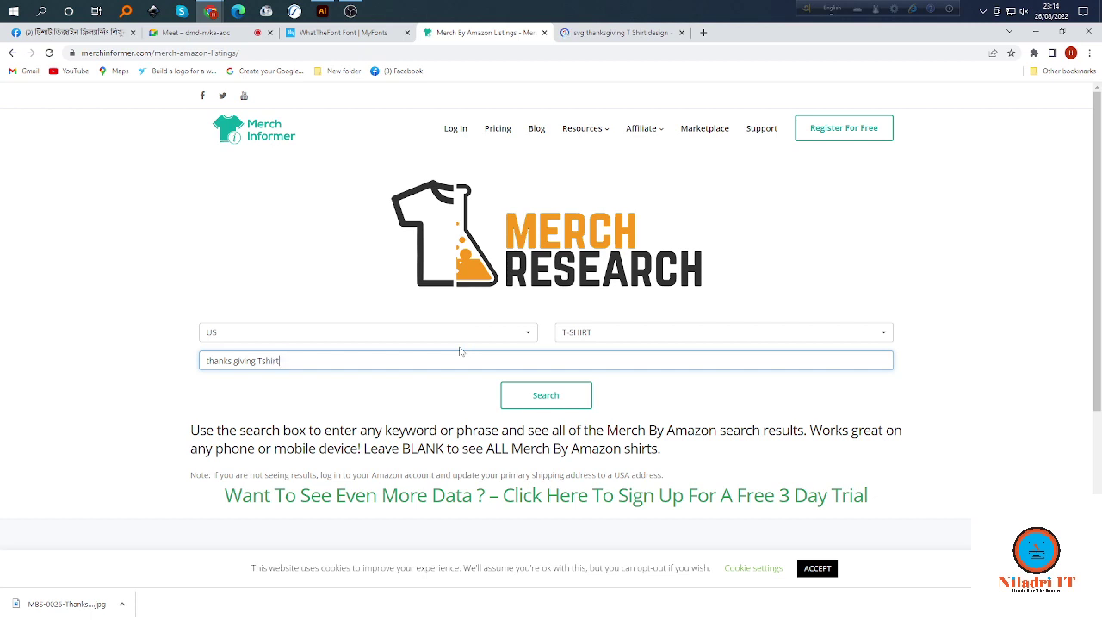
click(555, 398)
click(536, 402)
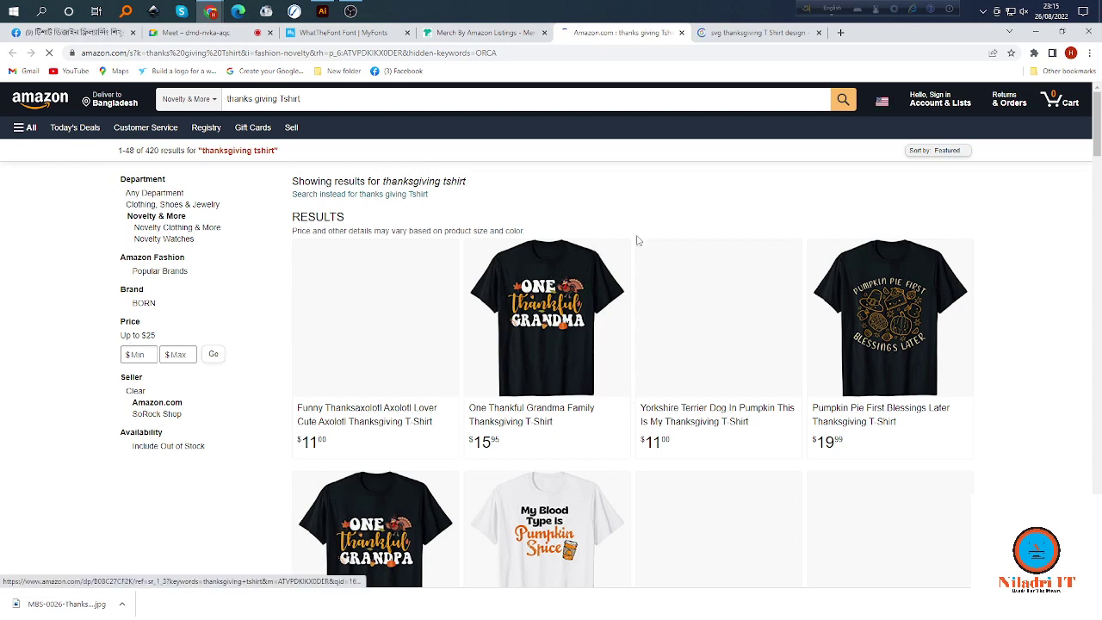
Examine the Thanksgiving T-shirt listings on Amazon along with their sales rank and keyword data fields.
scroll(529, 463, down, 4)
scroll(530, 463, down, 3)
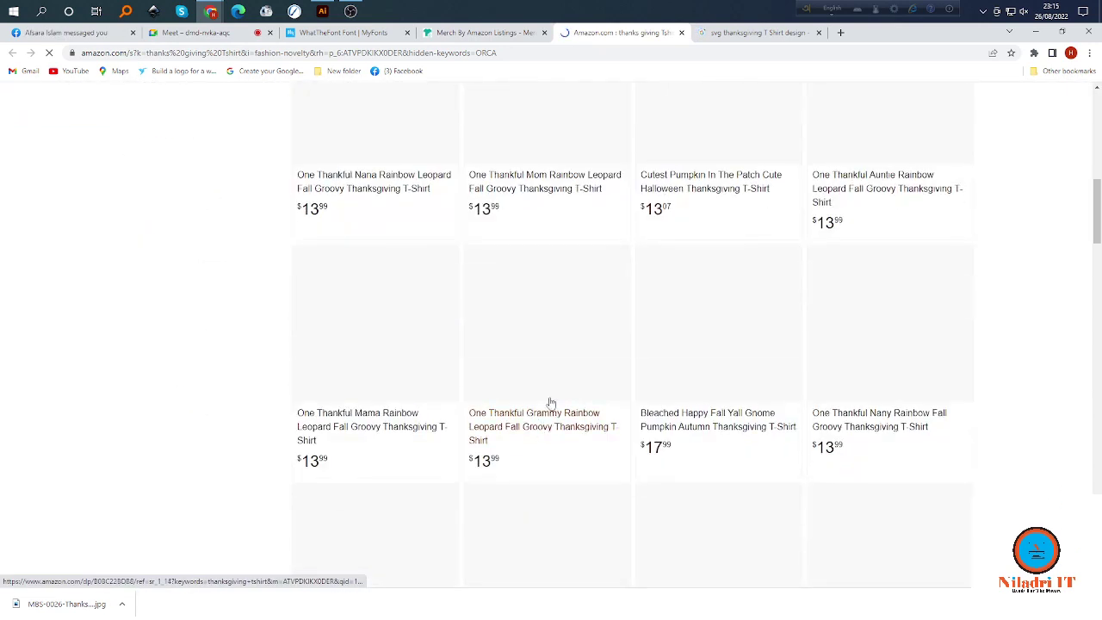
scroll(580, 381, up, 8)
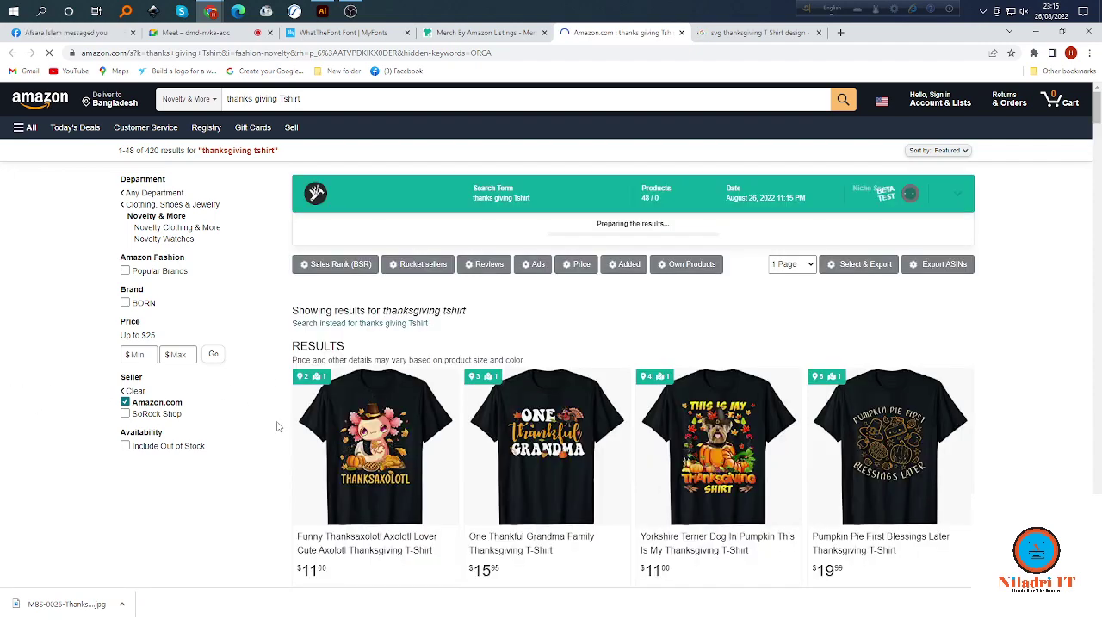
scroll(549, 158, down, 3)
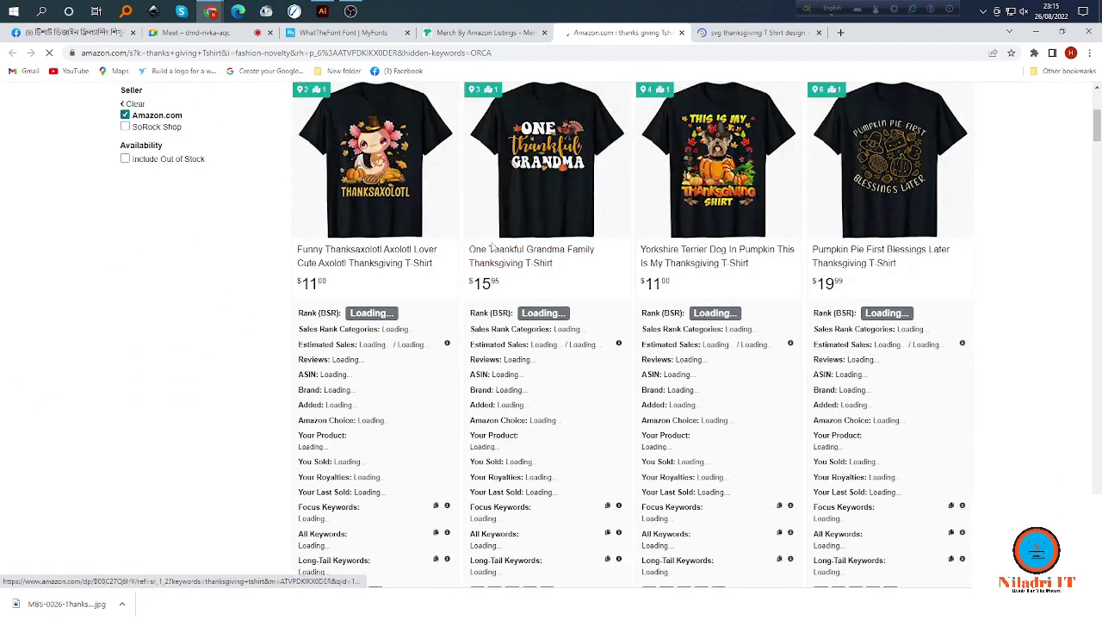
scroll(549, 158, up, 2)
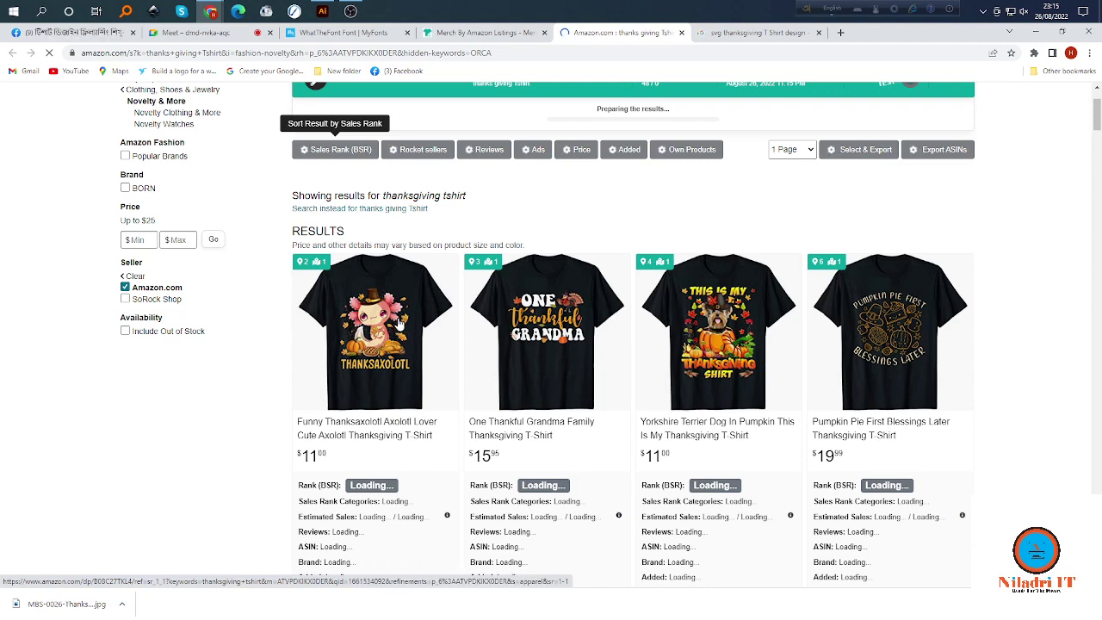
scroll(405, 326, down, 2)
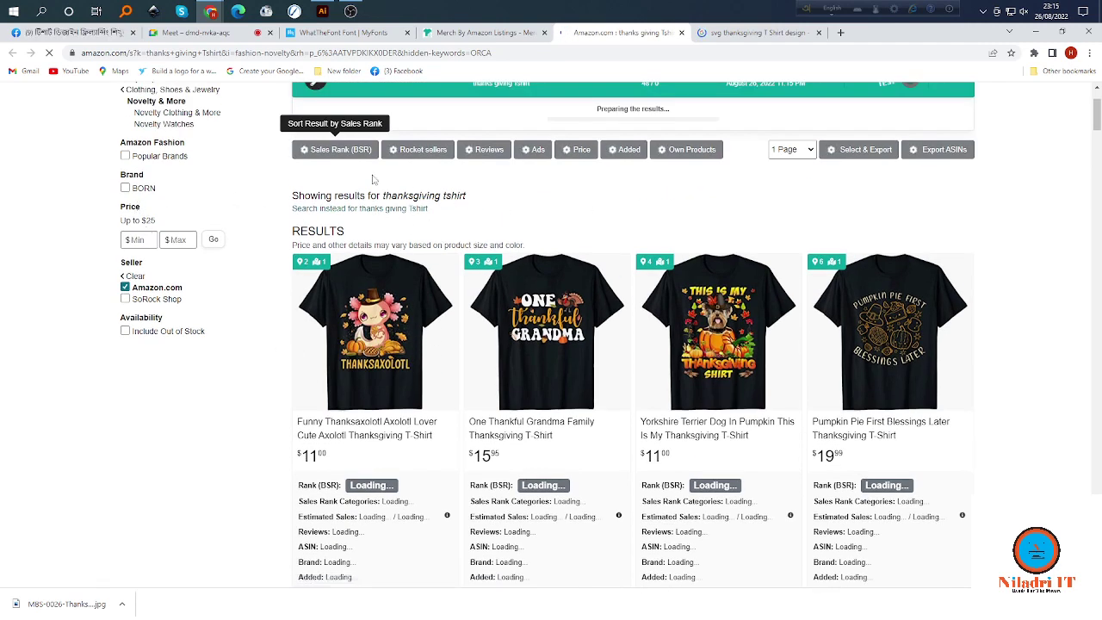
Look over the Thanksgiving T-shirt results on Amazon and sort them by Newest Arrivals.
scroll(421, 185, up, 2)
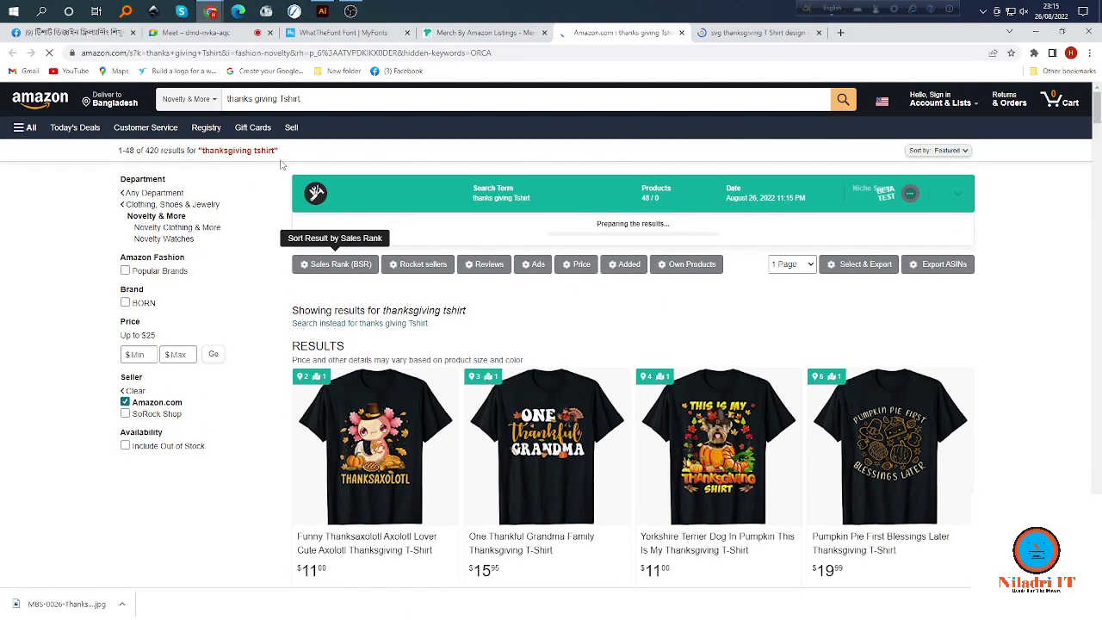
scroll(283, 165, down, 4)
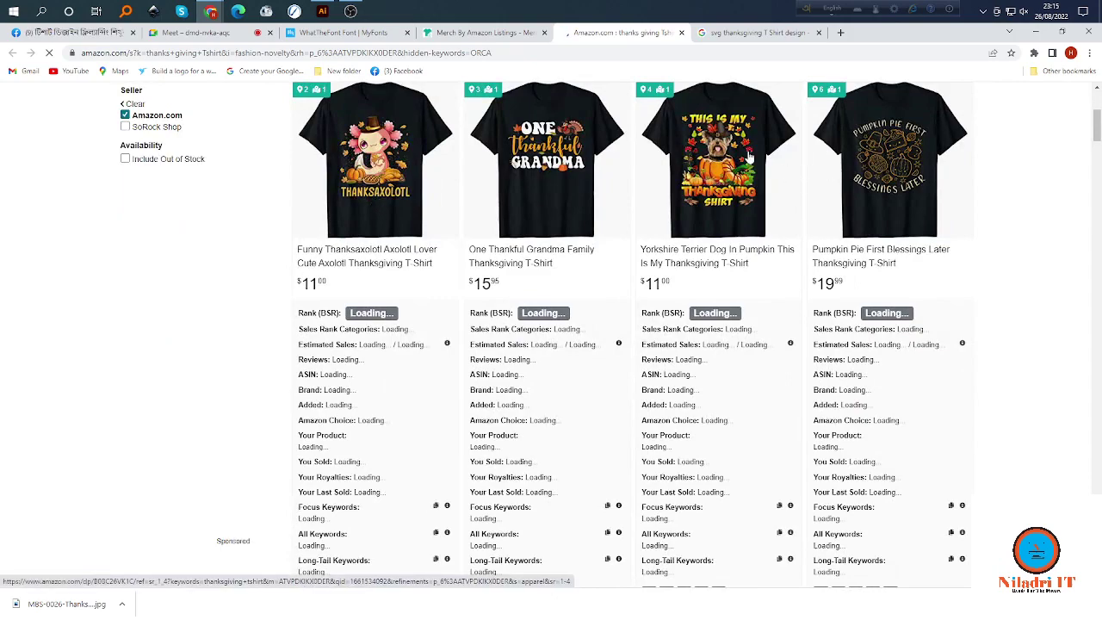
scroll(799, 176, down, 3)
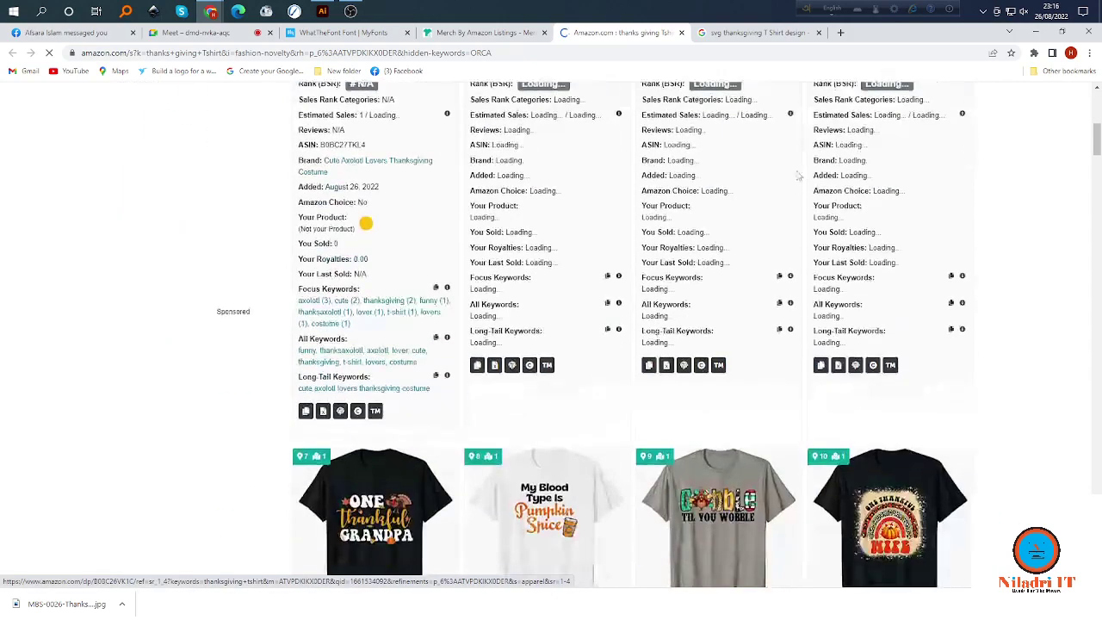
scroll(799, 177, down, 3)
scroll(861, 155, up, 10)
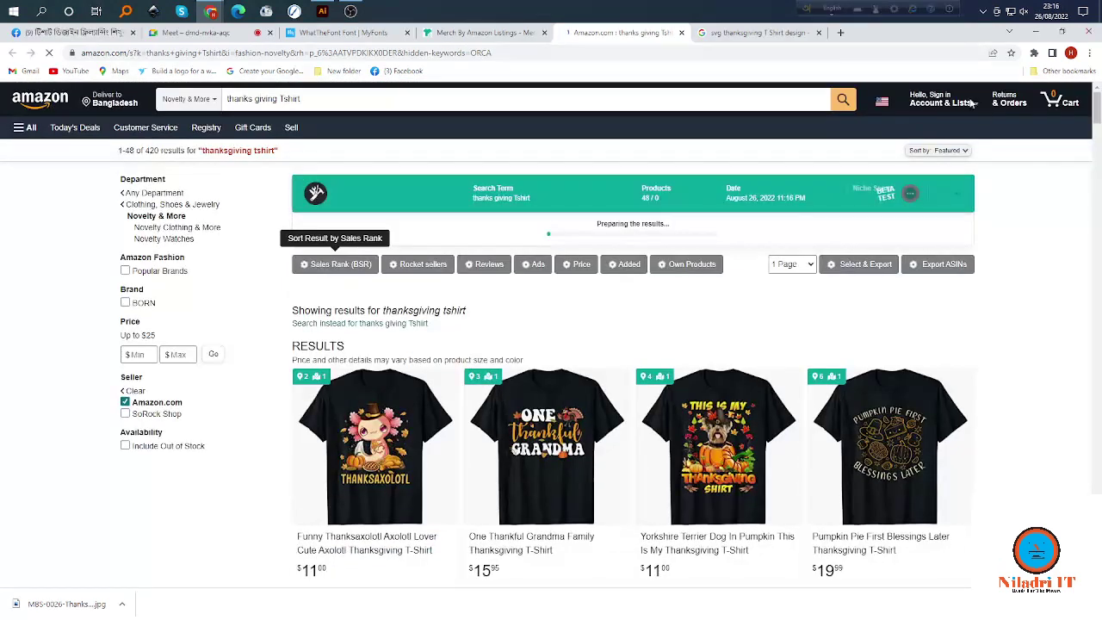
click(961, 152)
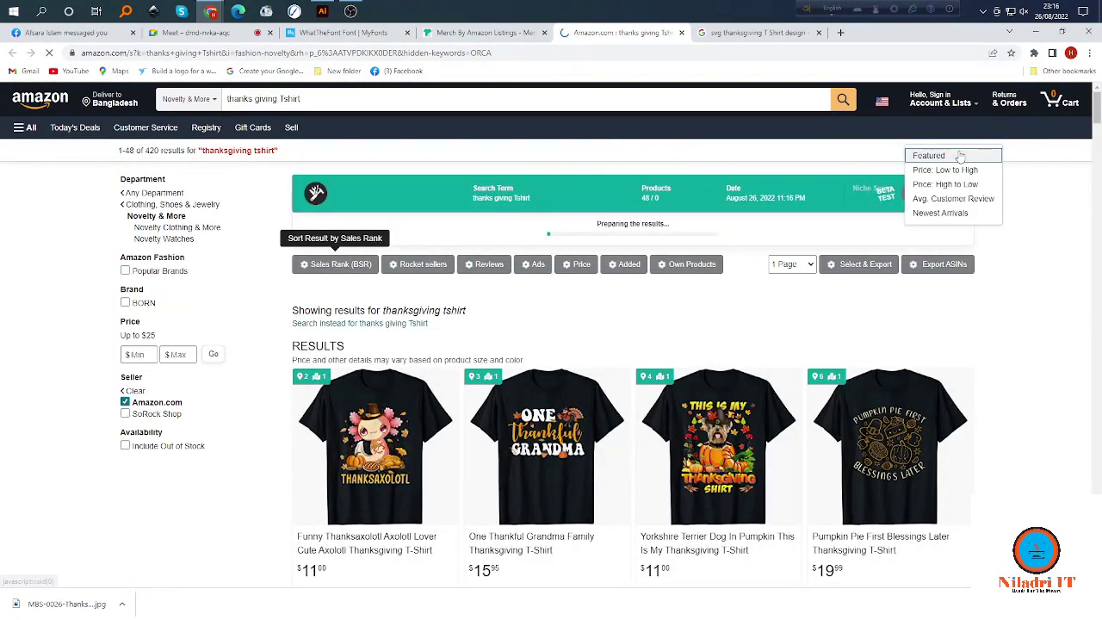
click(957, 213)
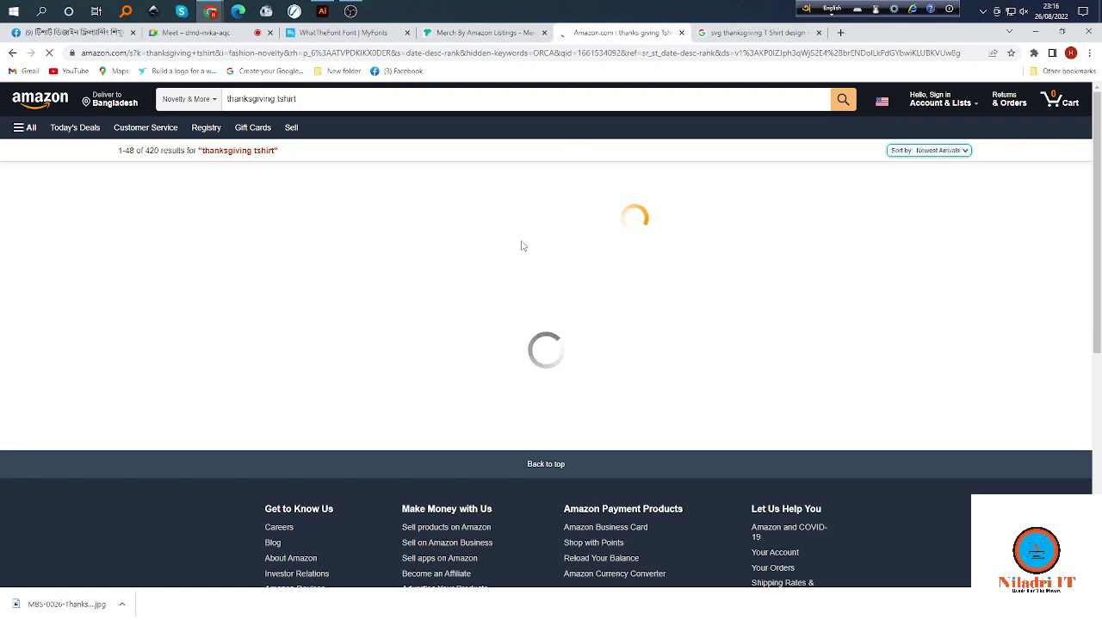
Try to bring up the delivery location choices for the Amazon store, closing the location dialog each time.
click(112, 102)
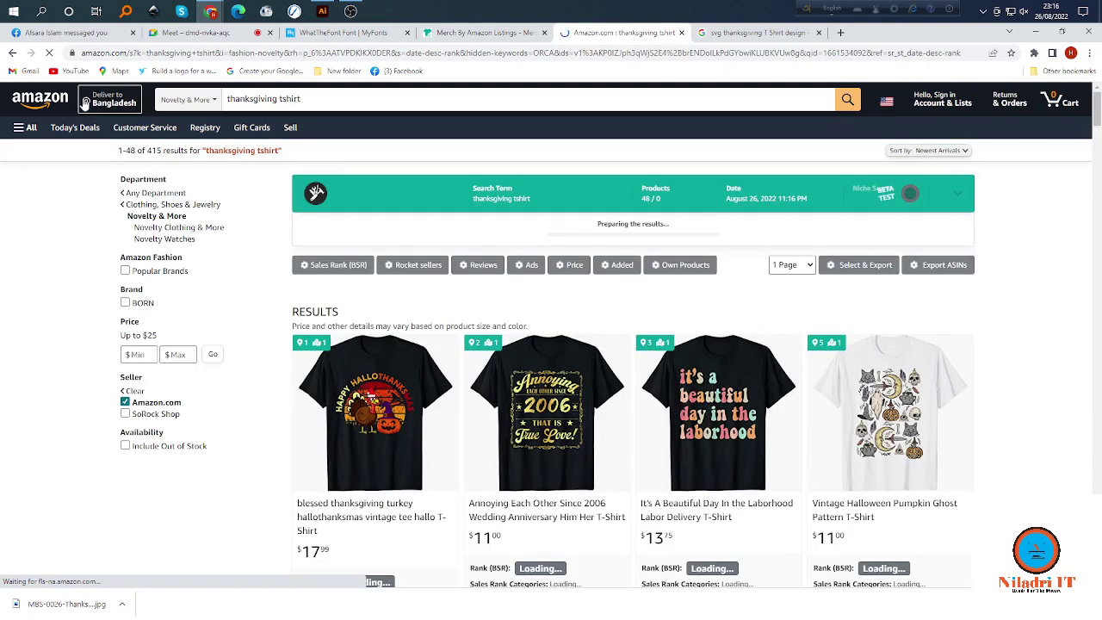
right_click(86, 104)
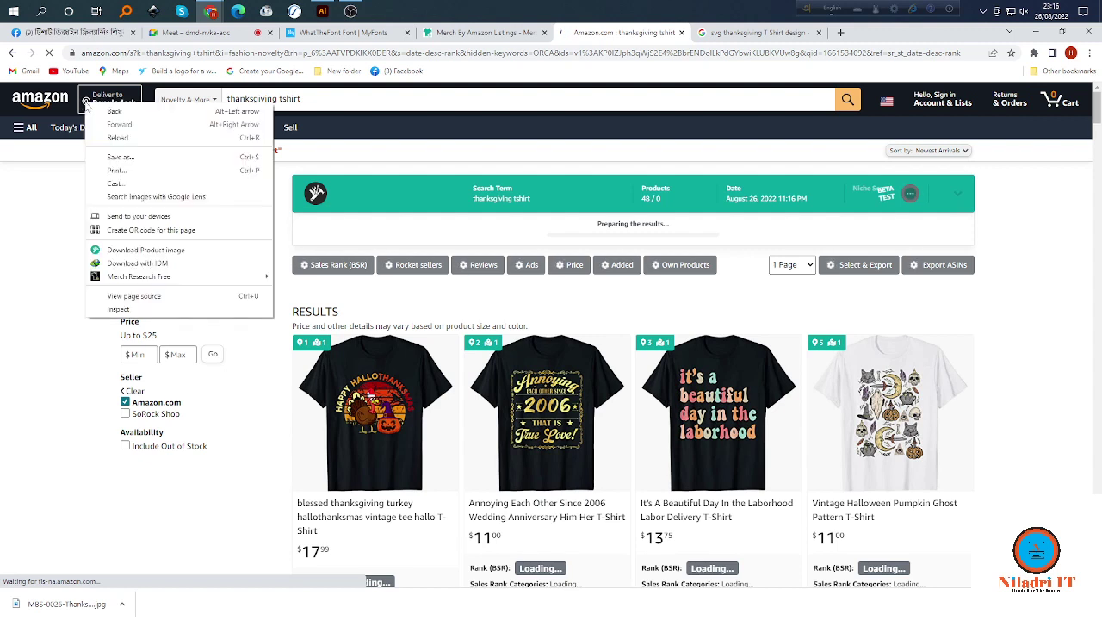
key(Escape)
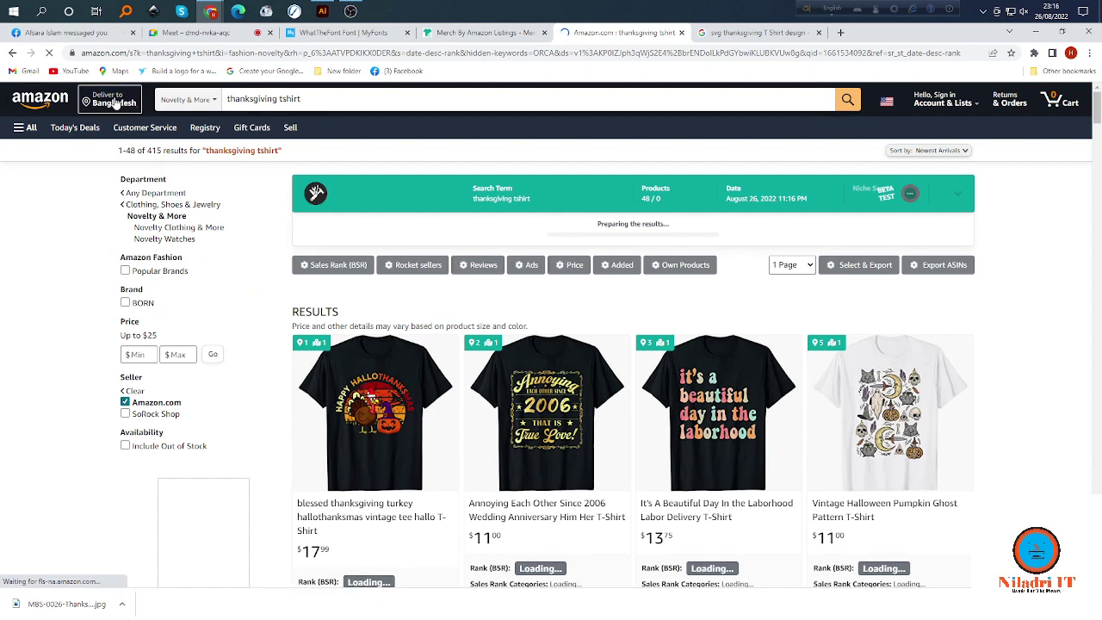
click(126, 101)
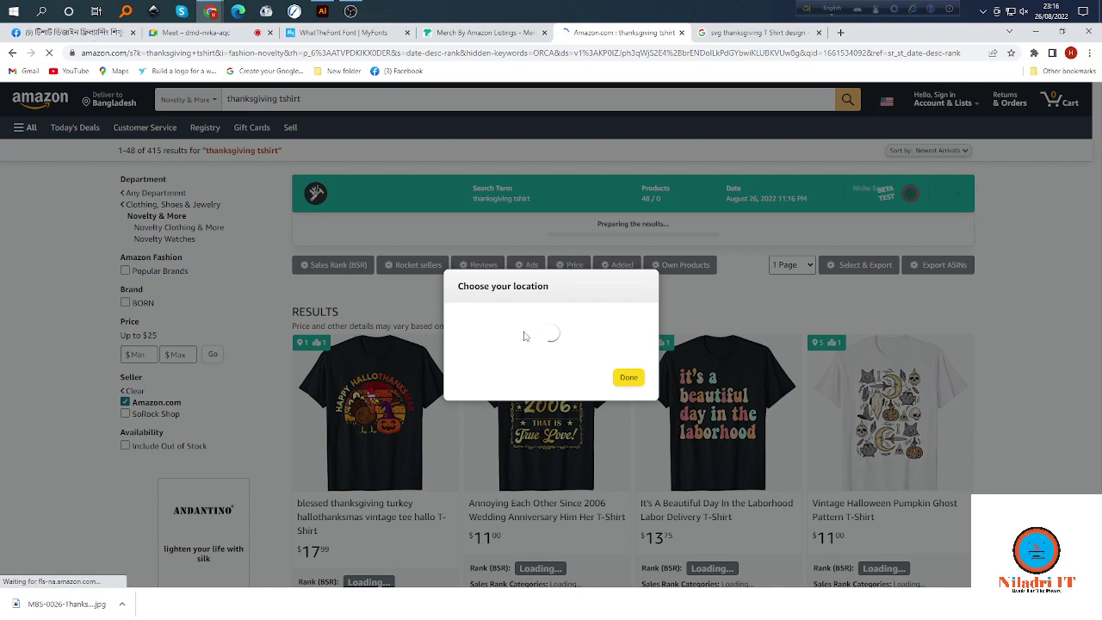
click(629, 361)
click(122, 103)
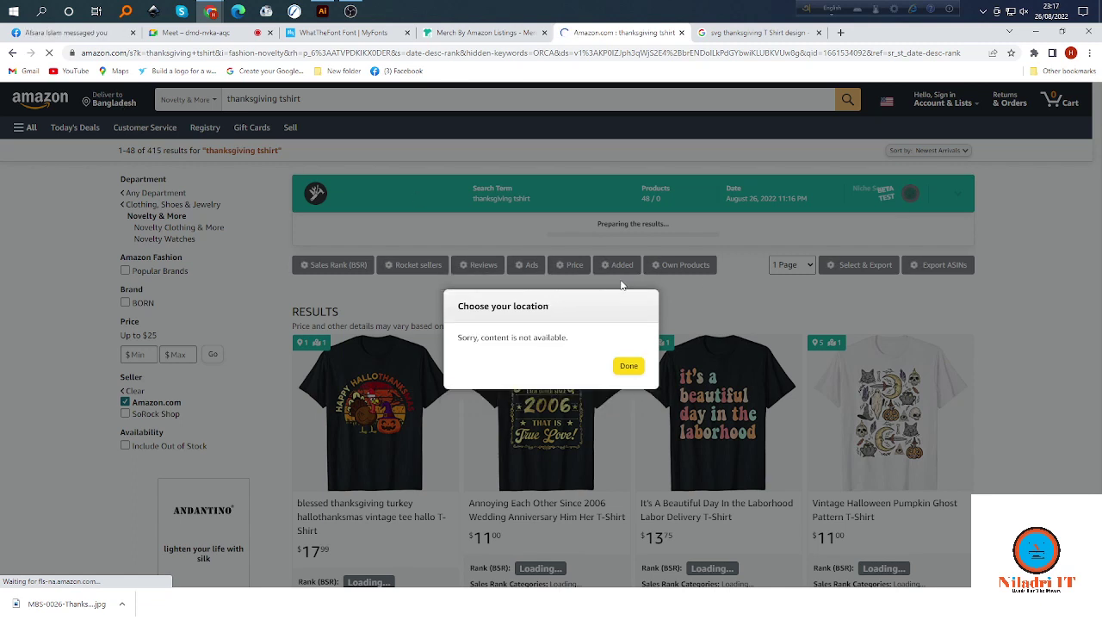
click(630, 367)
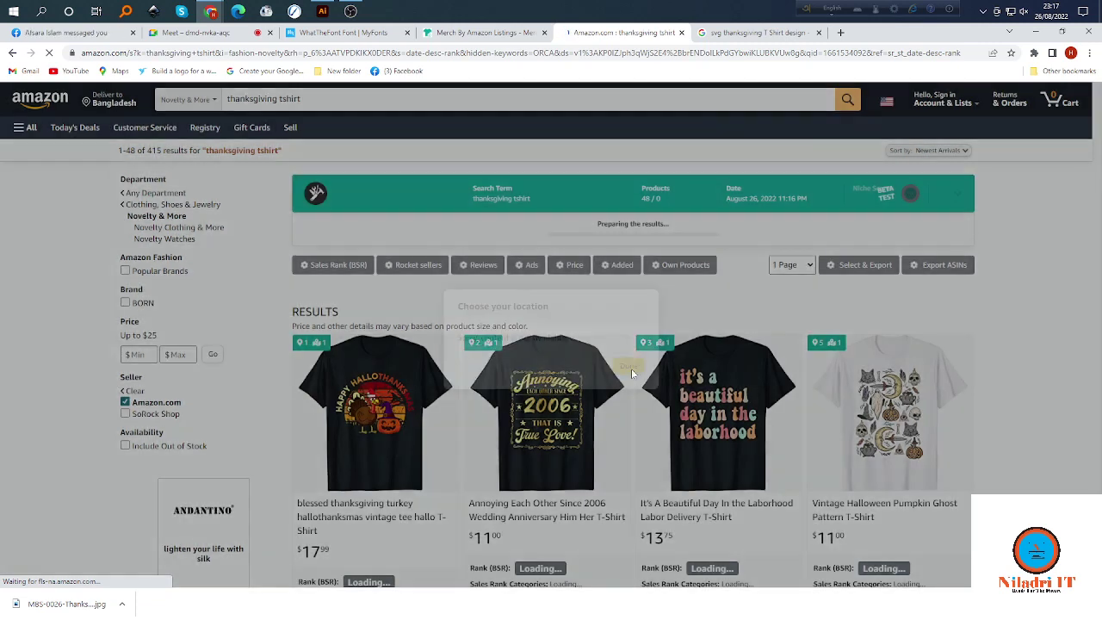
click(112, 100)
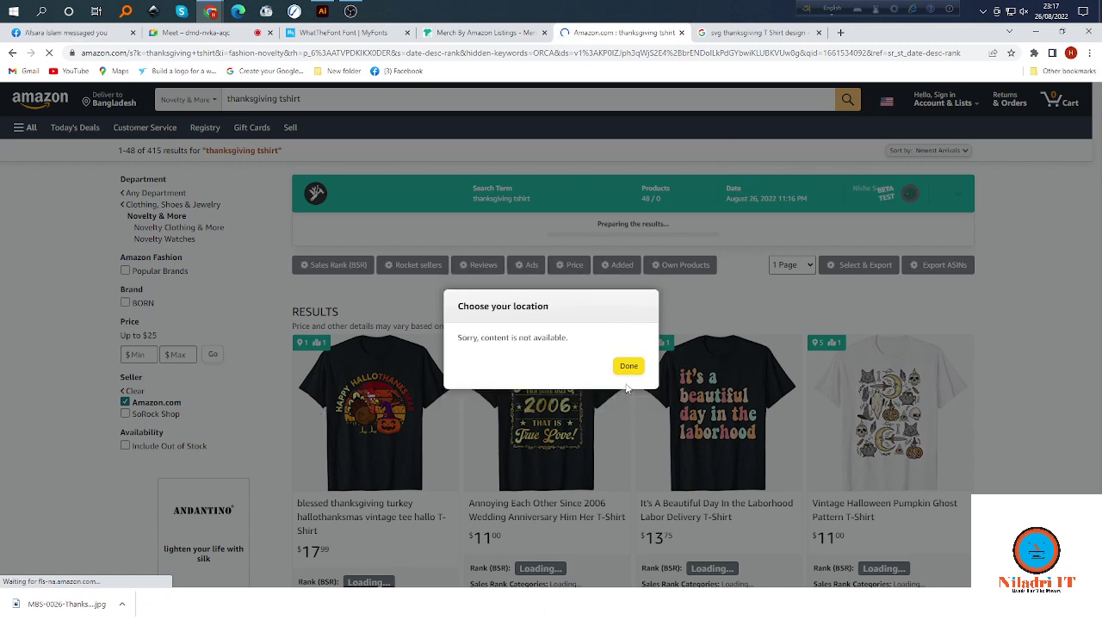
click(628, 368)
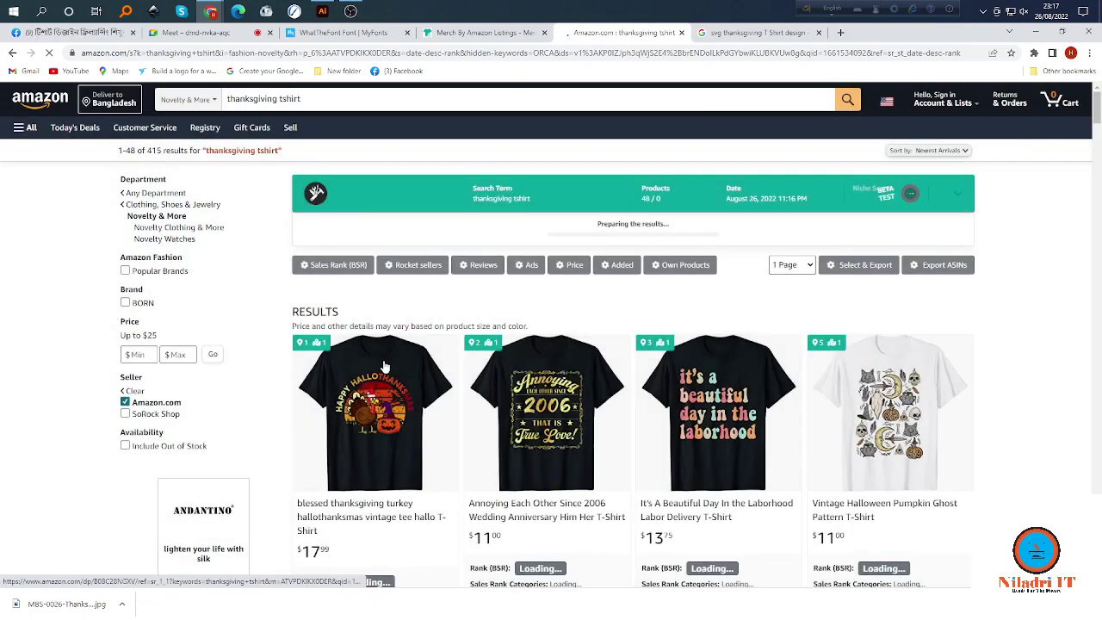
Examine the newest Thanksgiving T-shirt listings, comparing their designs, titles, prices and sales rank fields.
scroll(626, 287, down, 4)
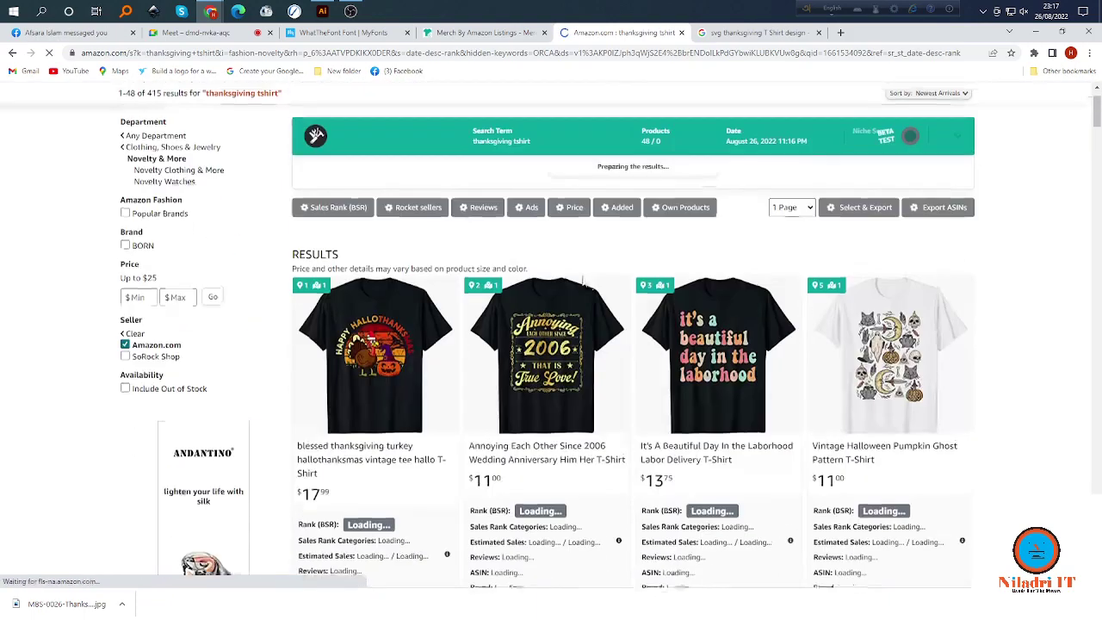
scroll(869, 320, up, 5)
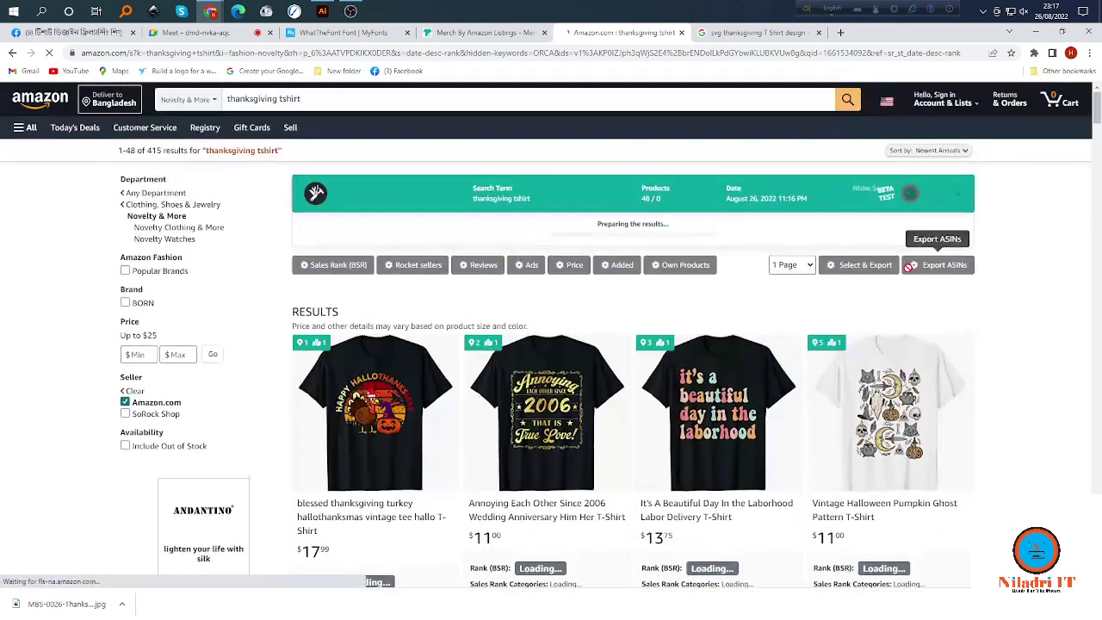
scroll(373, 308, down, 3)
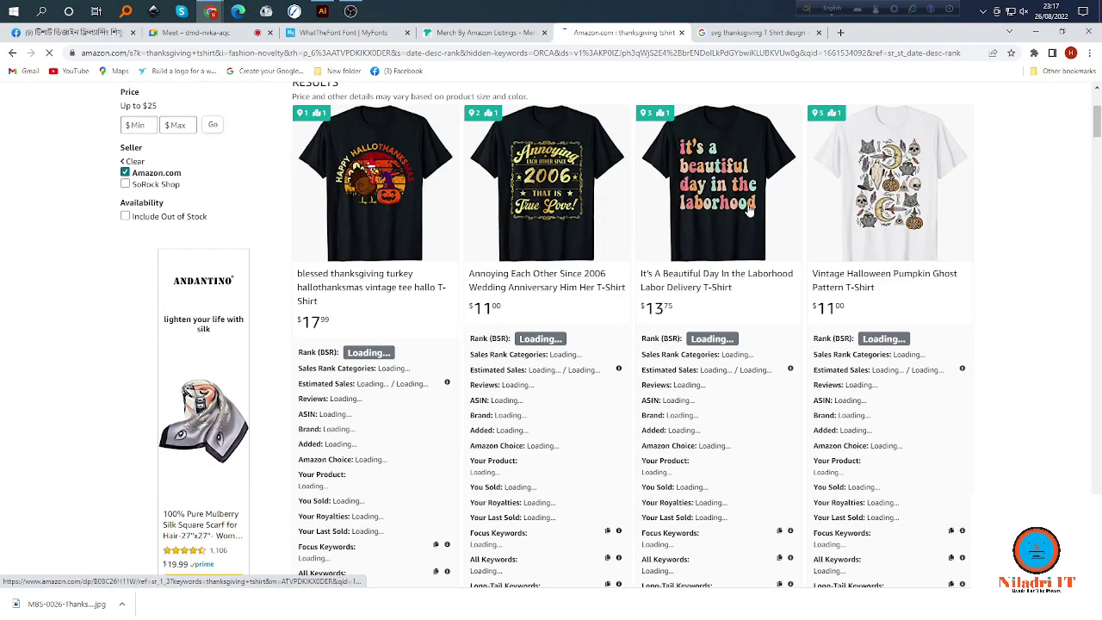
scroll(980, 79, up, 1)
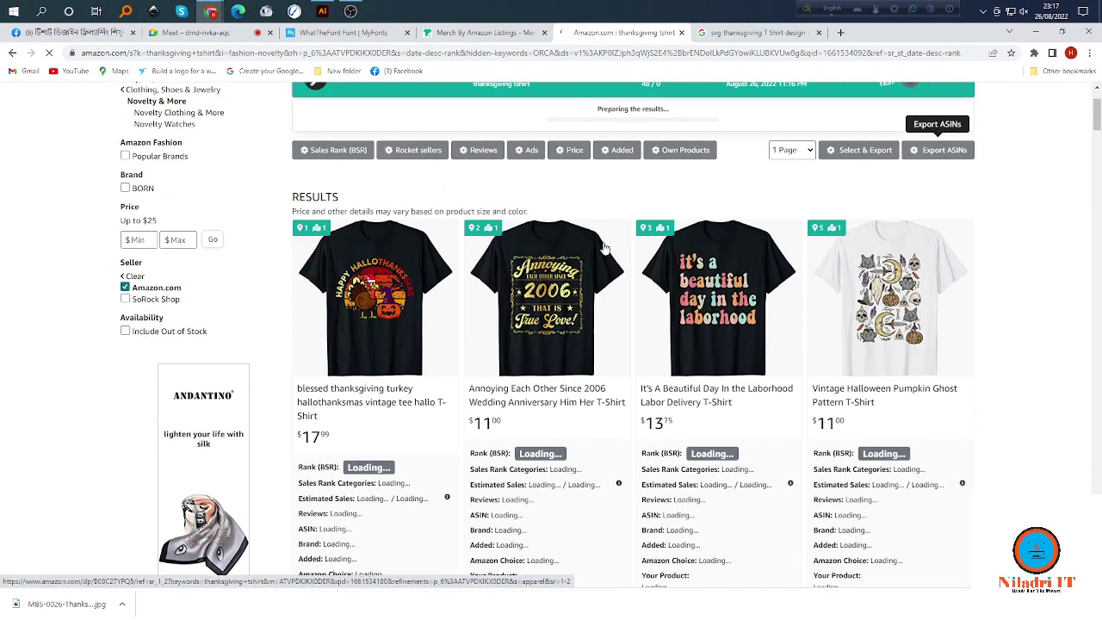
scroll(420, 257, down, 4)
scroll(420, 257, down, 5)
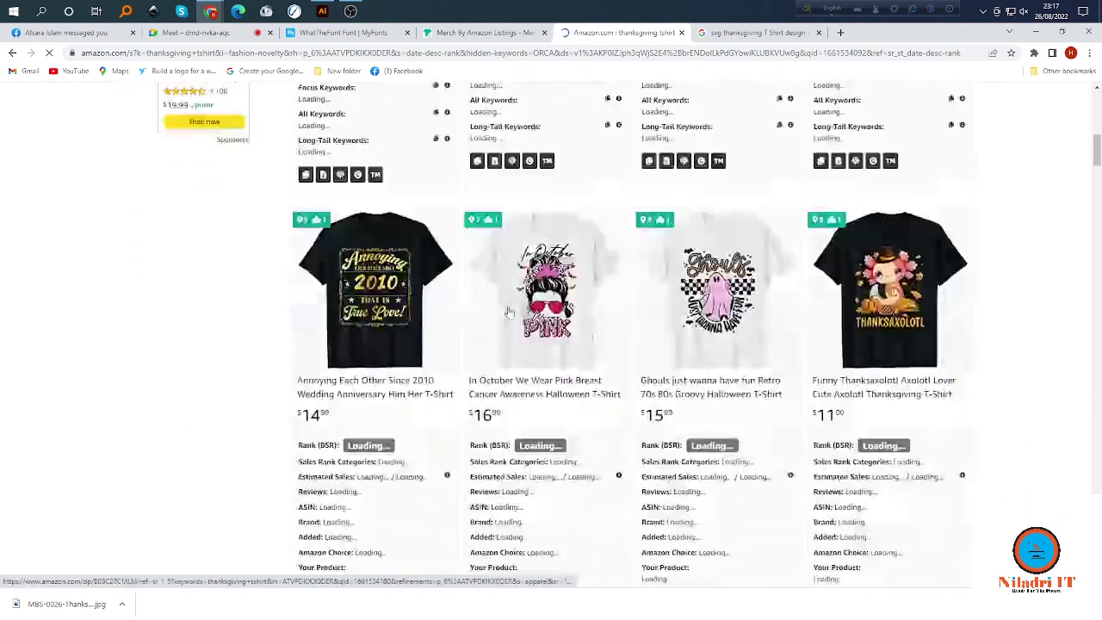
scroll(644, 226, up, 2)
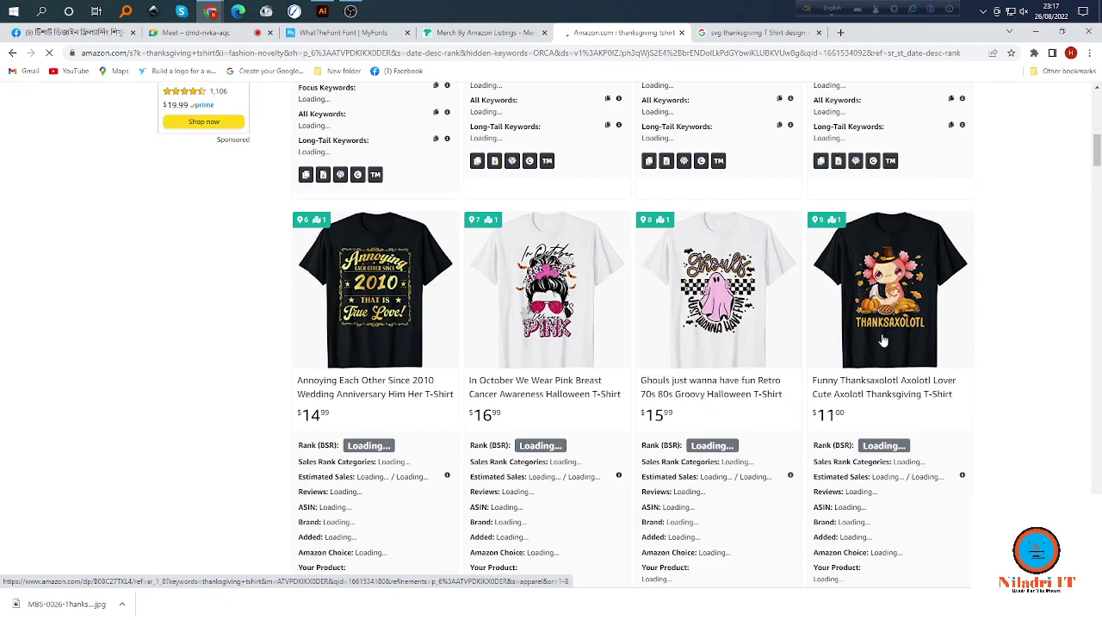
scroll(387, 288, down, 1)
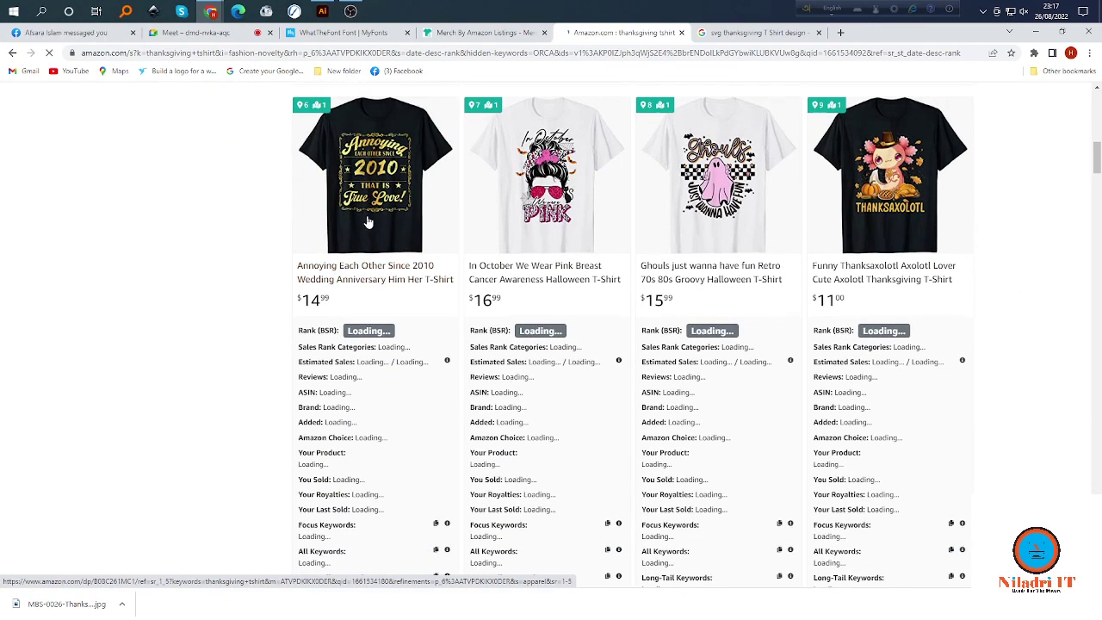
scroll(368, 222, down, 4)
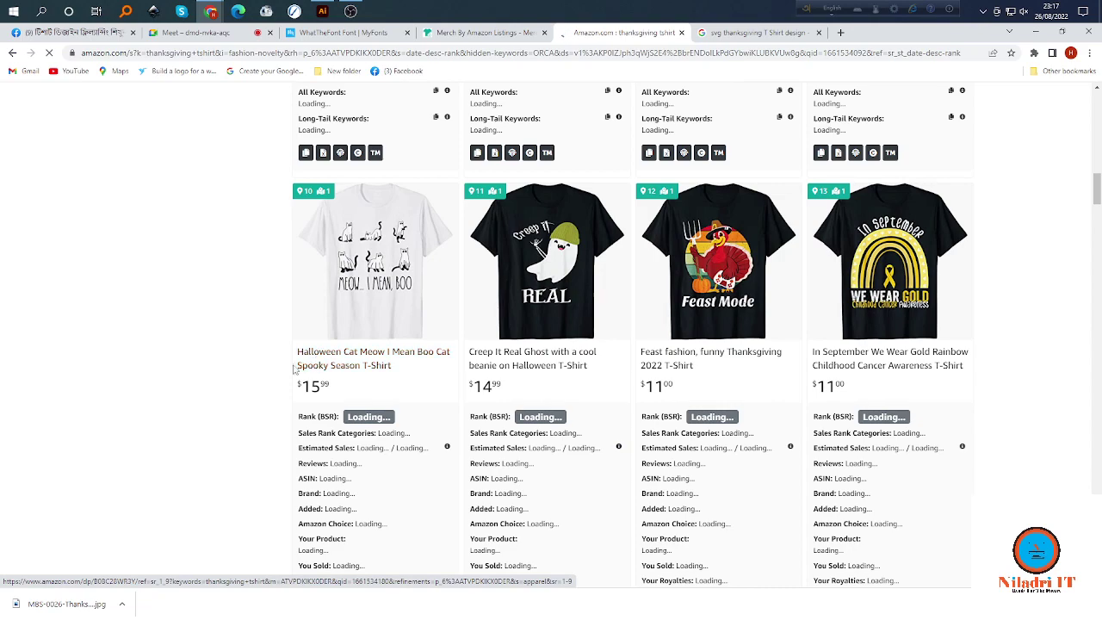
scroll(345, 358, up, 6)
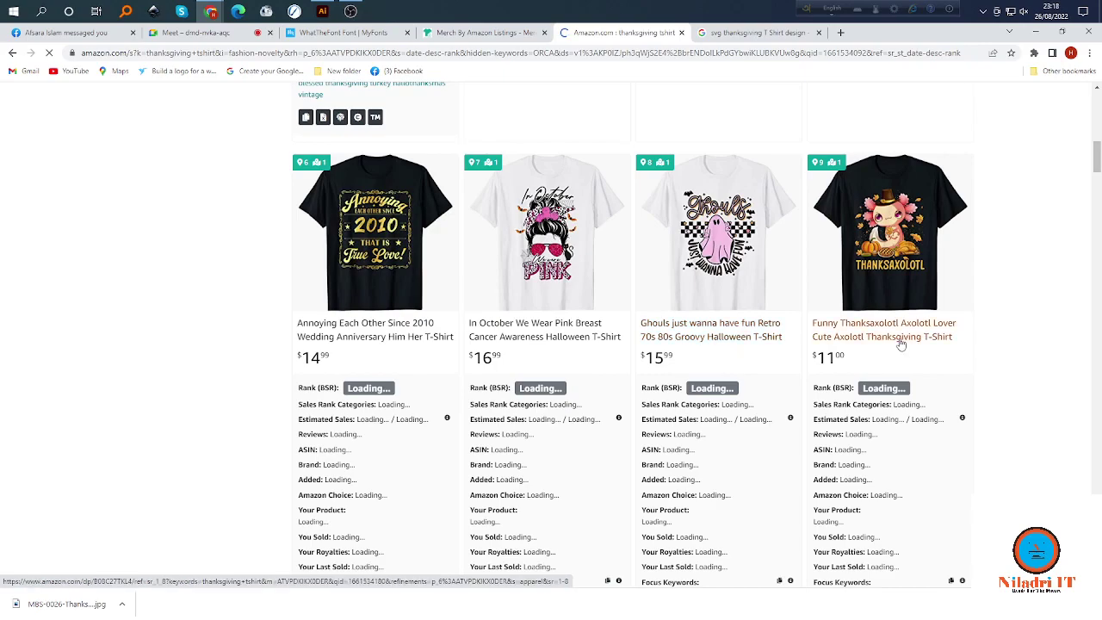
scroll(534, 336, down, 5)
scroll(512, 334, down, 3)
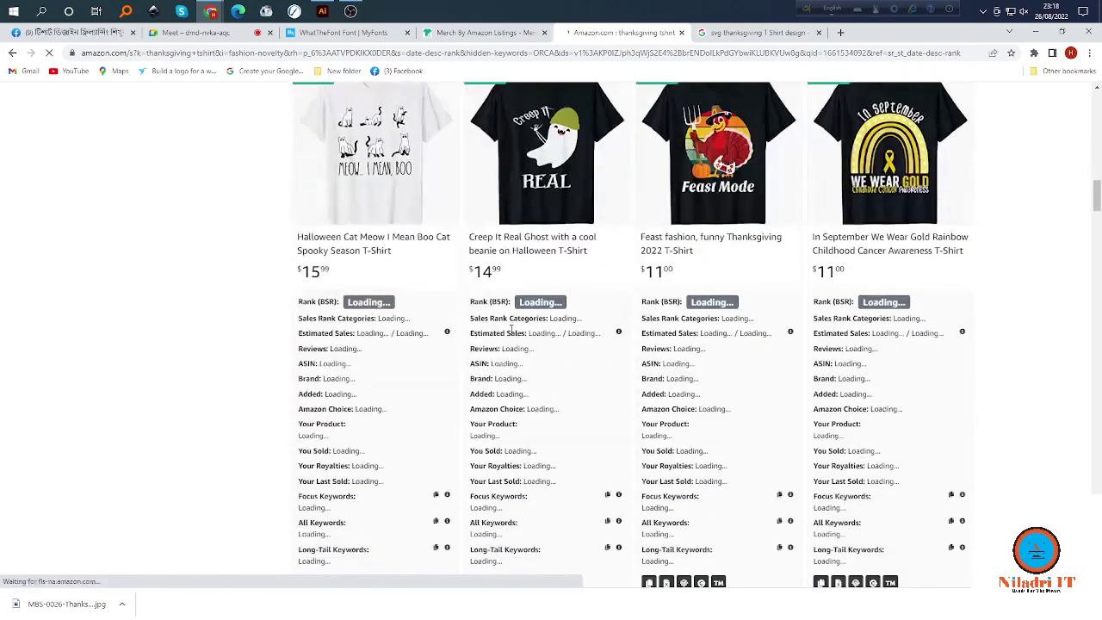
scroll(512, 328, up, 15)
scroll(511, 315, up, 3)
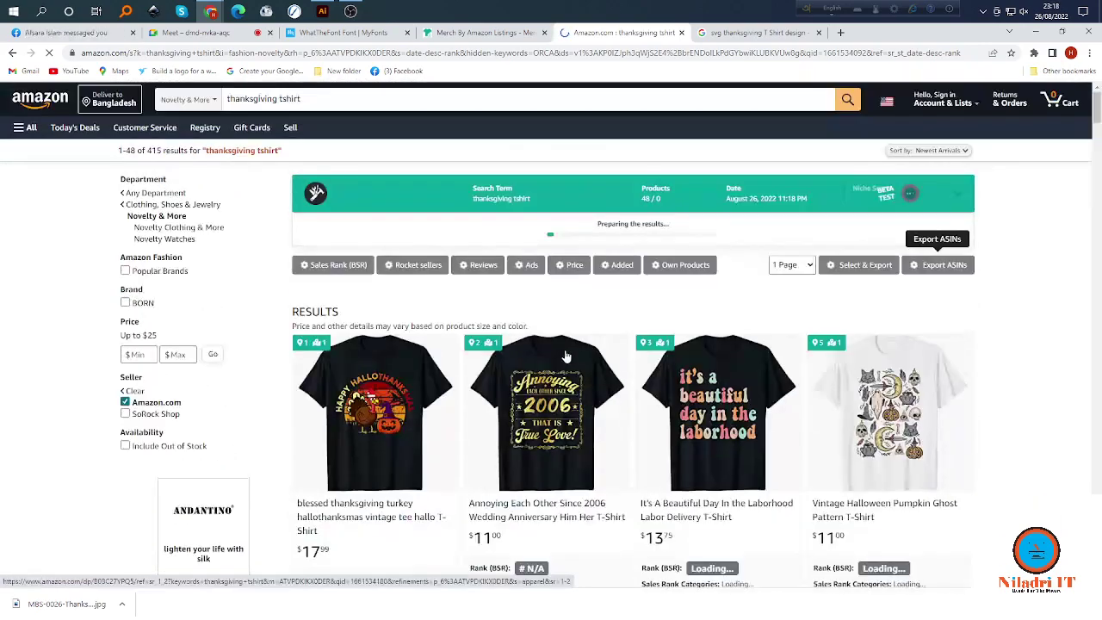
Open the product page of the "I'm The Loud Turkey Funny Thanksgiving 2022 T-Shirt" further down the results.
scroll(561, 357, down, 12)
scroll(620, 336, down, 5)
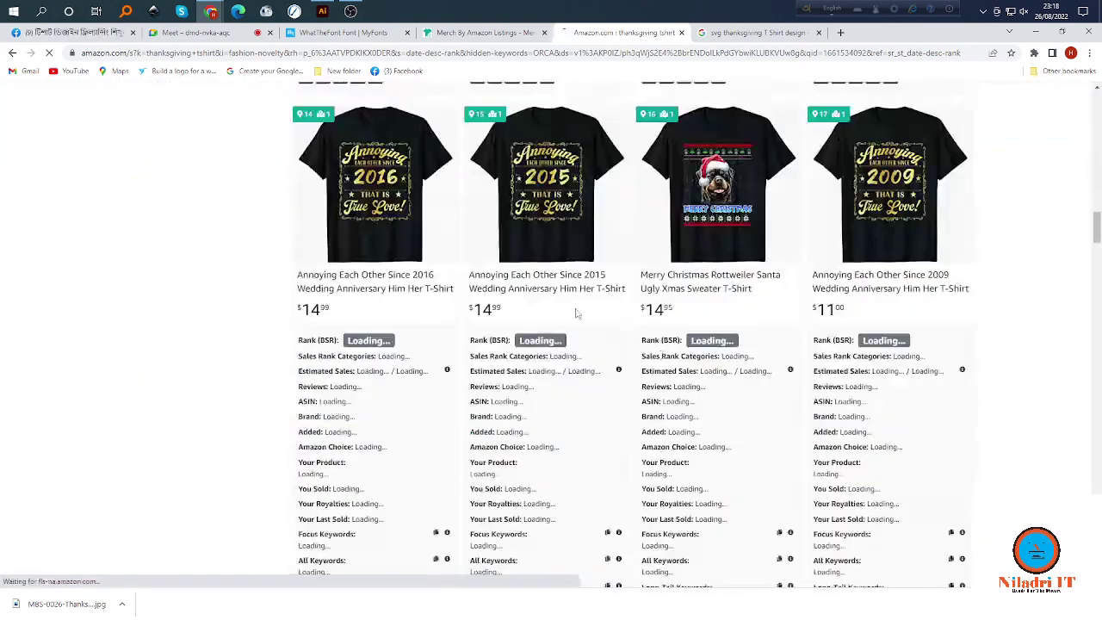
scroll(721, 455, down, 3)
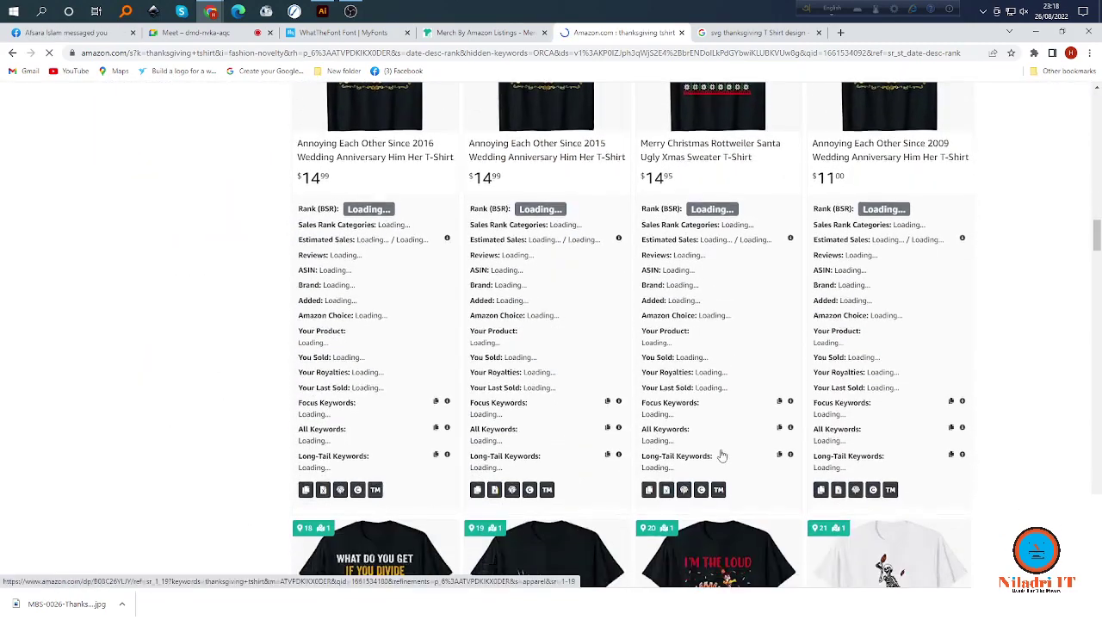
scroll(431, 349, down, 1)
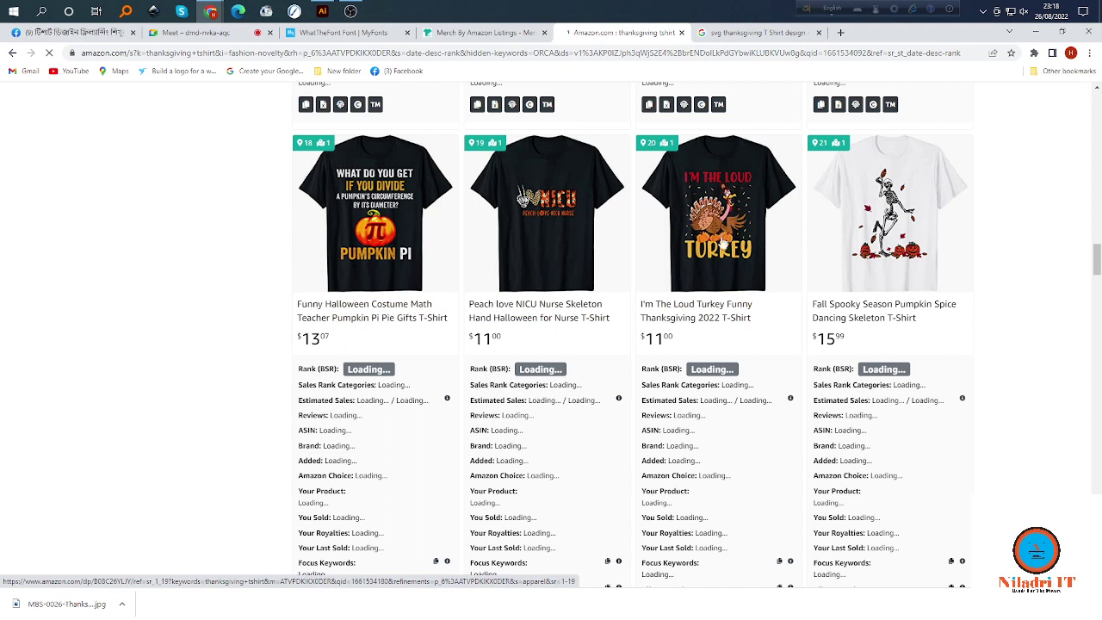
click(710, 218)
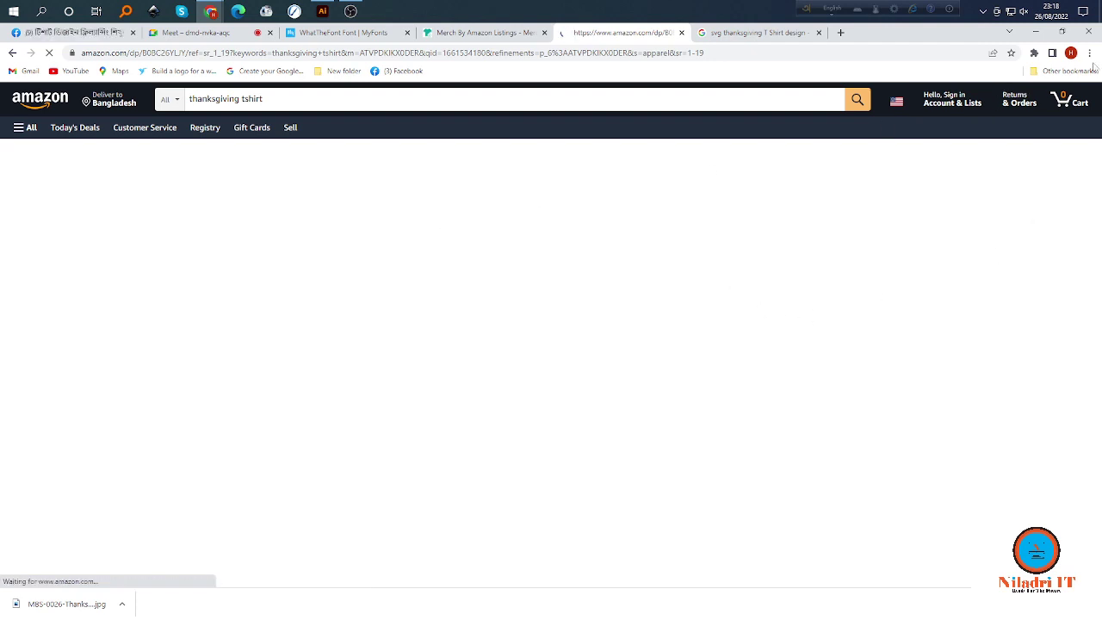
Check the hidden system tray icons and minimise the open windows to reach the Windows desktop.
click(982, 11)
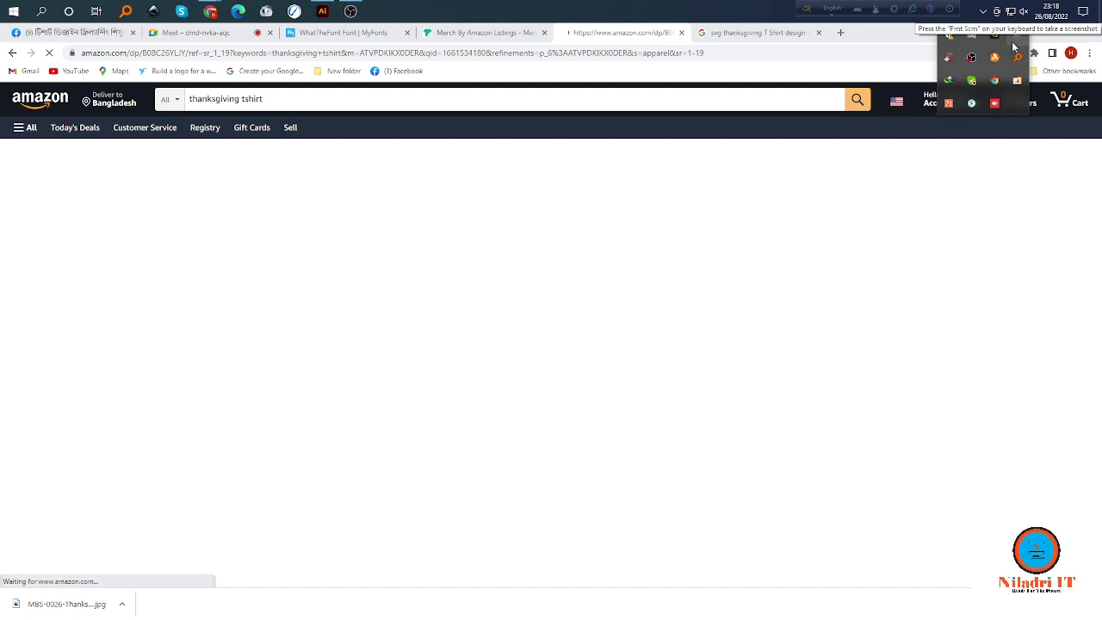
click(1040, 42)
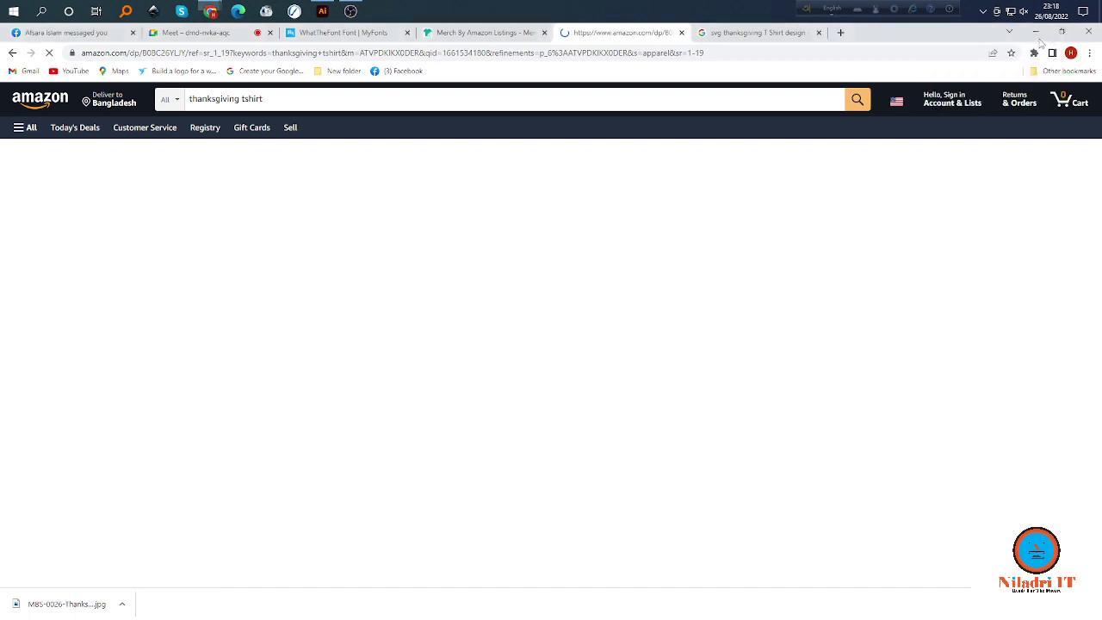
click(323, 10)
click(1062, 31)
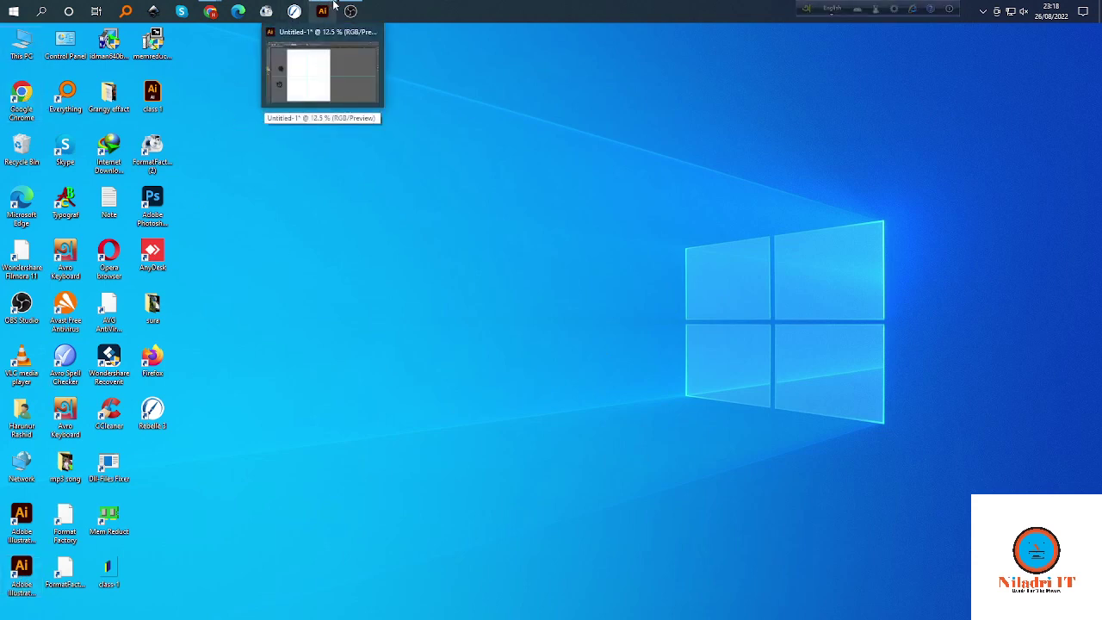
Look through the alphabetical list of installed Windows programs, then return to the desktop.
click(14, 10)
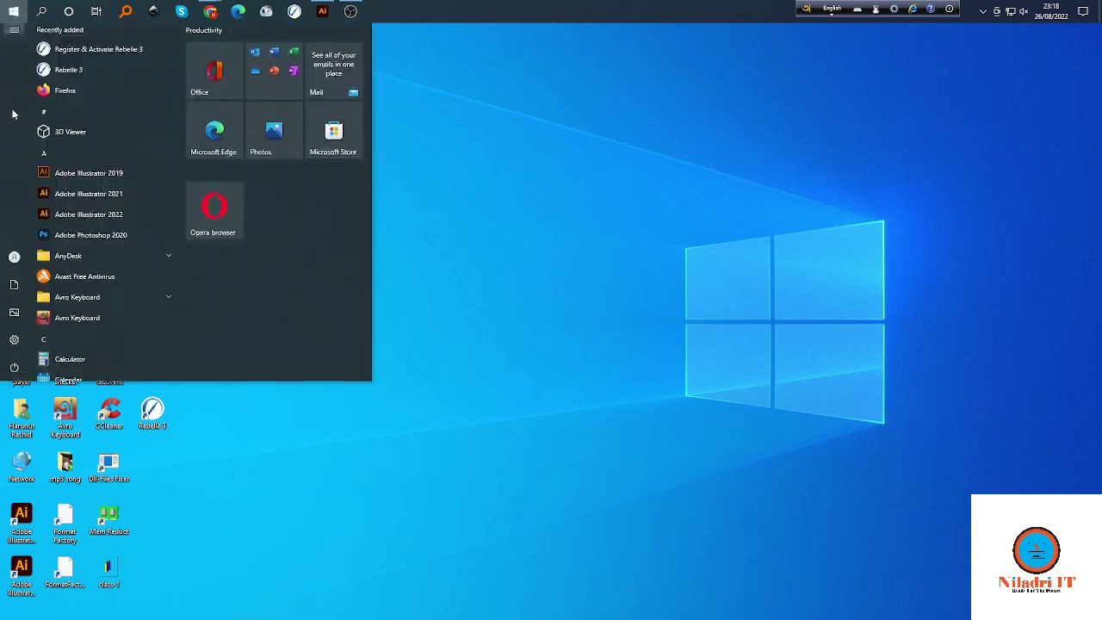
scroll(71, 284, down, 1)
scroll(71, 284, down, 8)
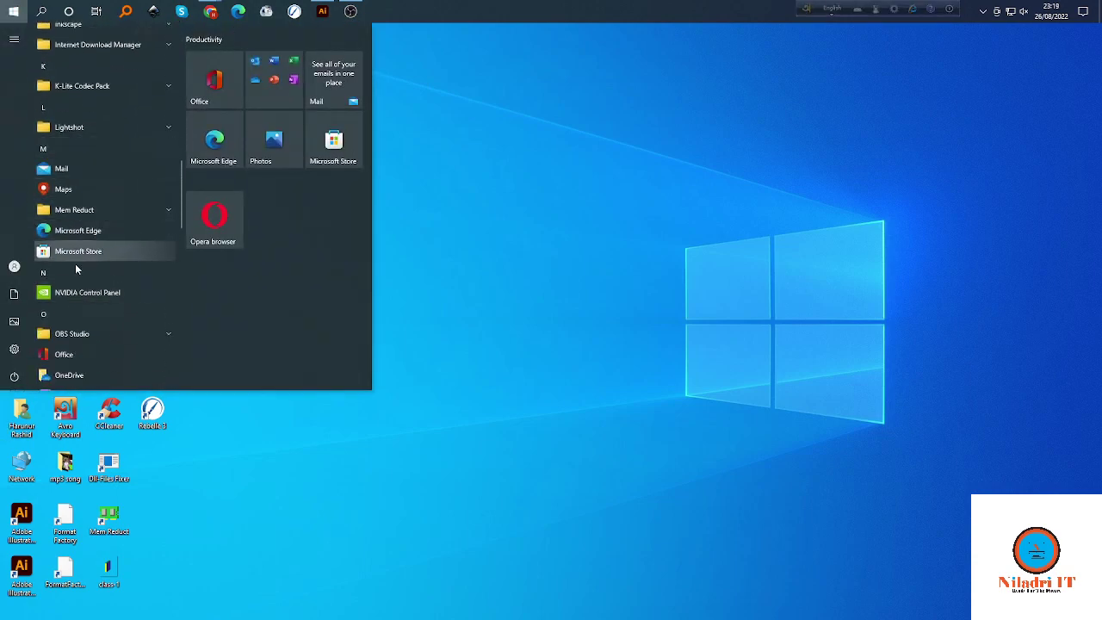
scroll(75, 263, down, 5)
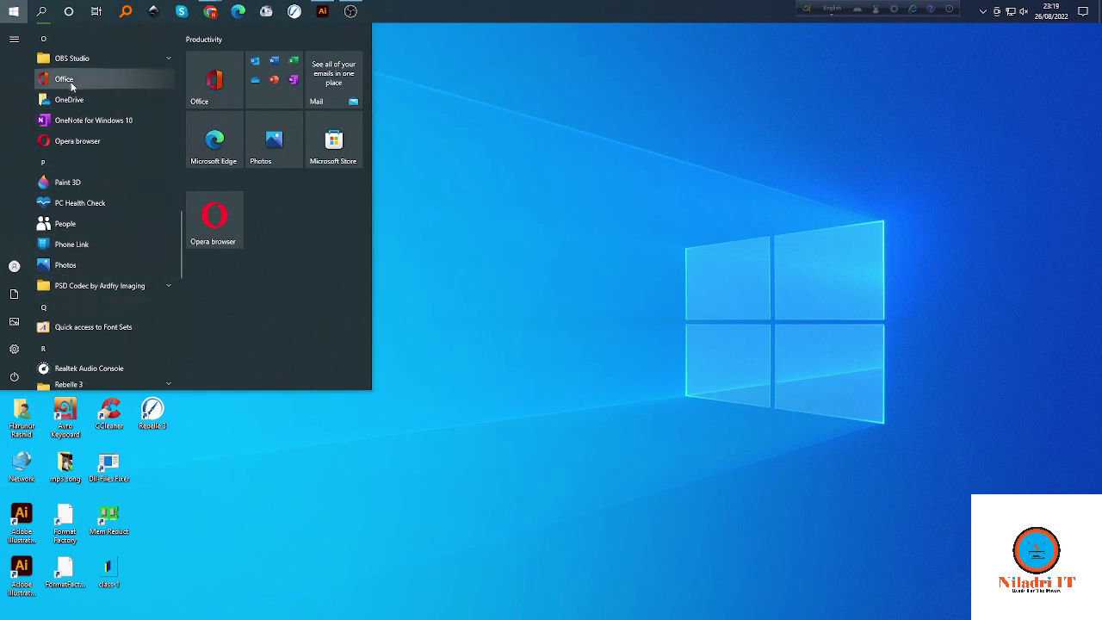
scroll(90, 226, down, 5)
scroll(91, 259, down, 4)
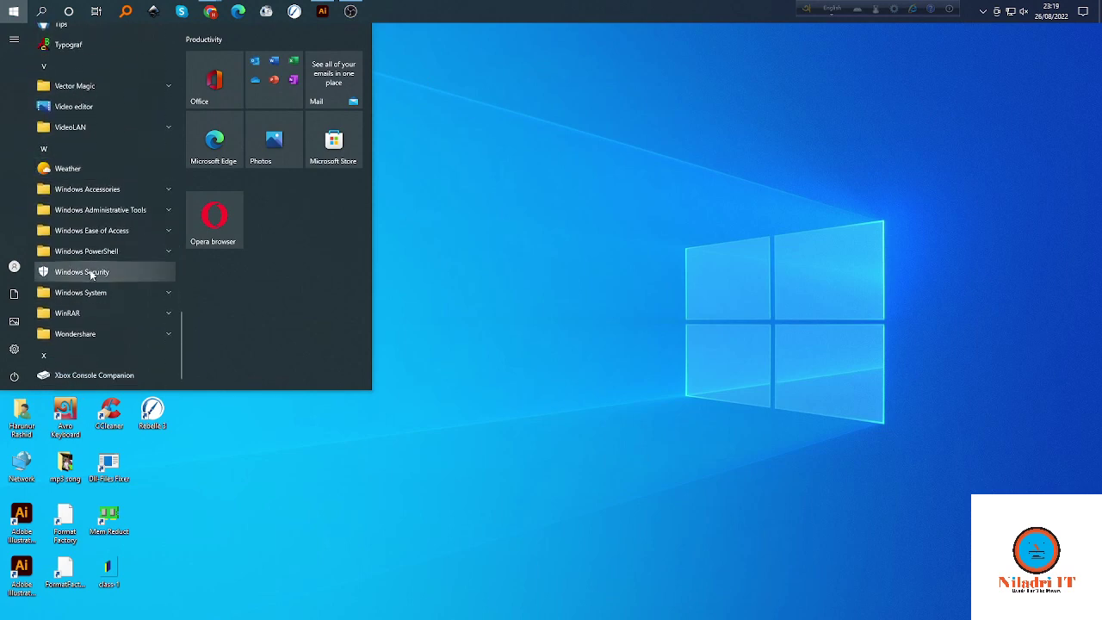
scroll(88, 273, up, 4)
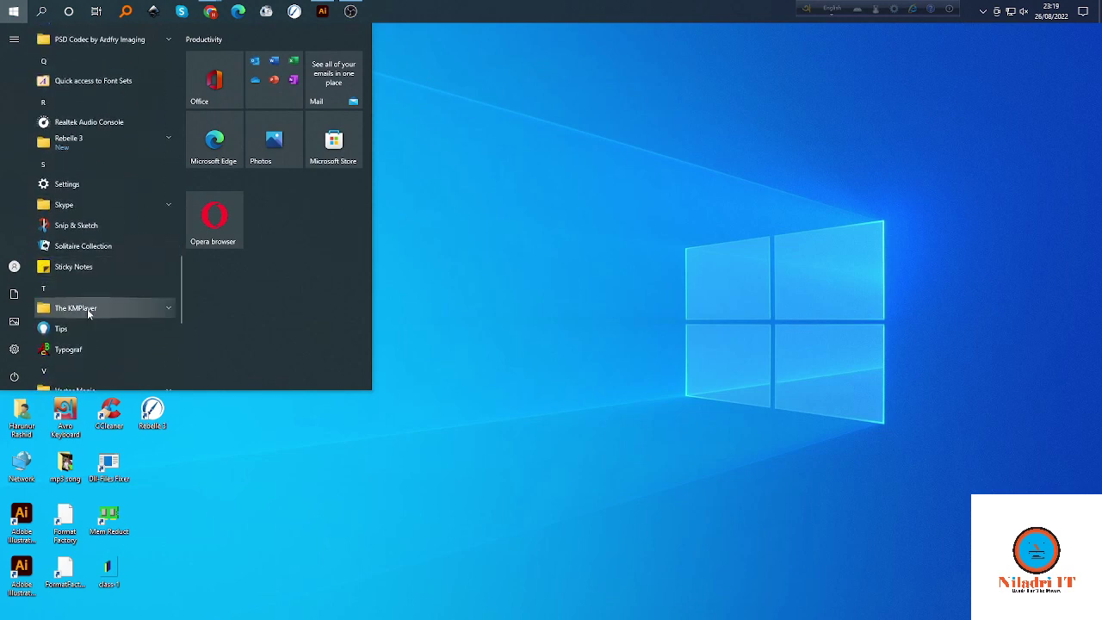
scroll(87, 309, up, 5)
scroll(92, 243, up, 6)
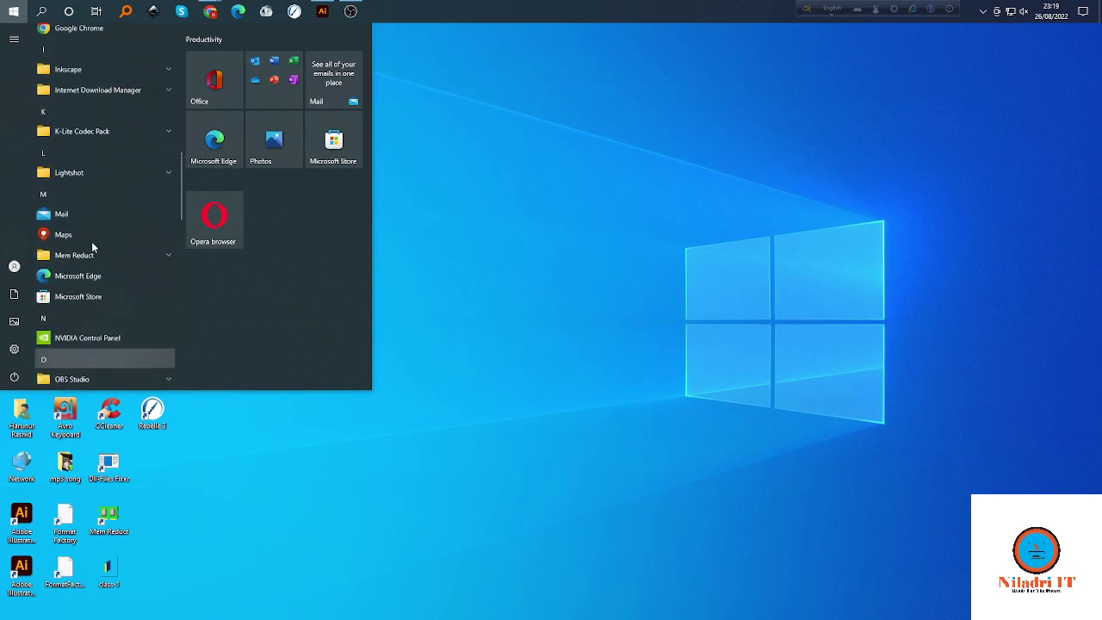
scroll(90, 235, up, 5)
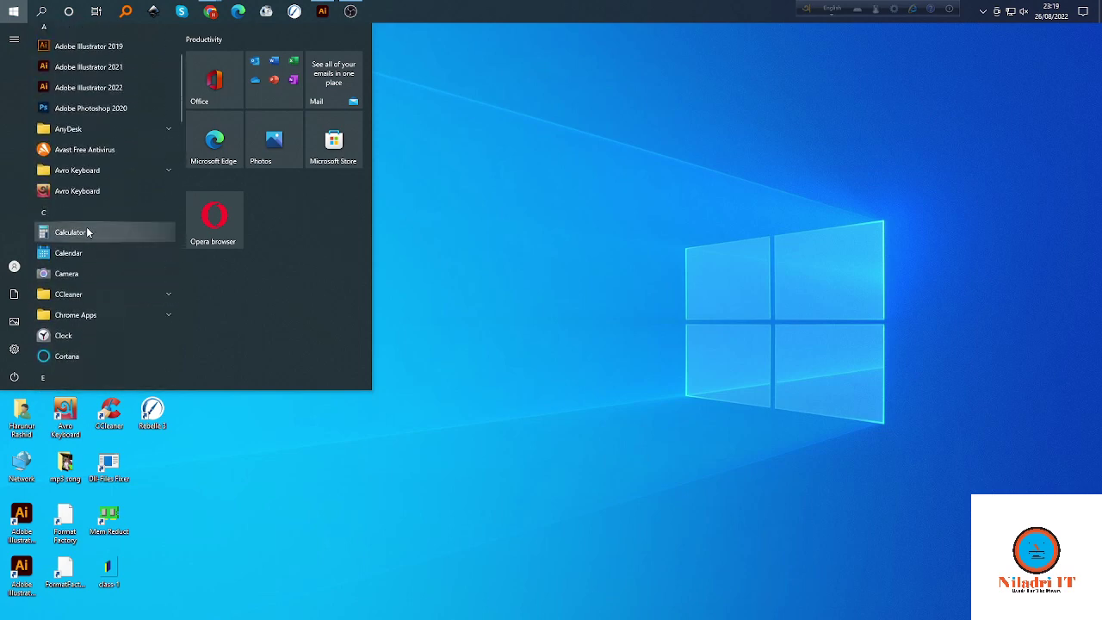
click(714, 308)
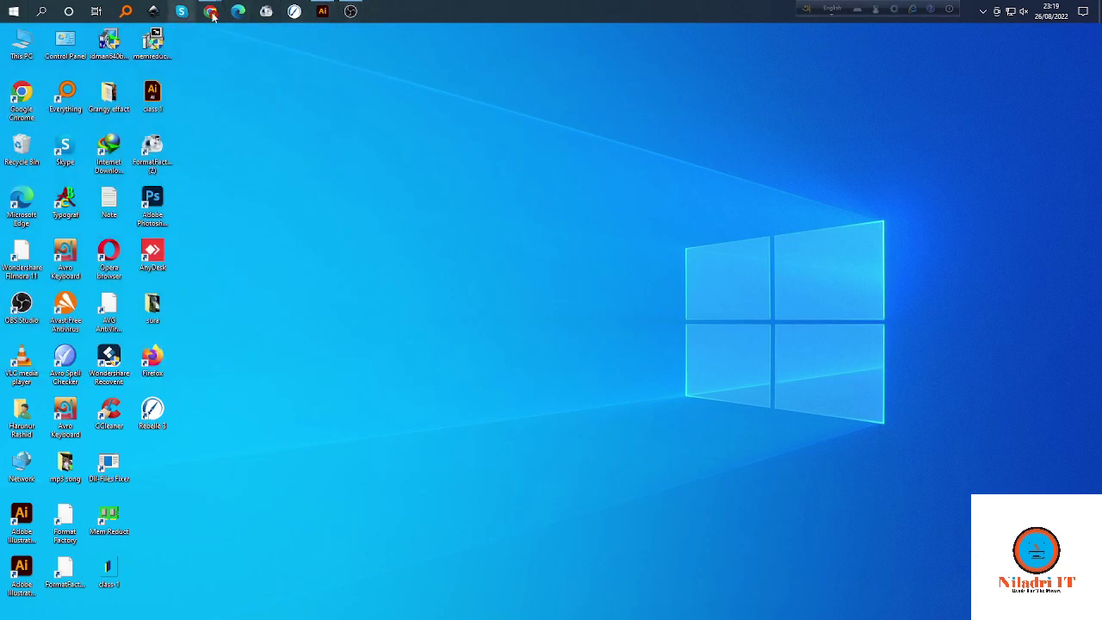
Switch back to the Amazon product page in Chrome and check the hidden system tray icons for the screenshot tool.
mouse_move(210, 12)
click(150, 84)
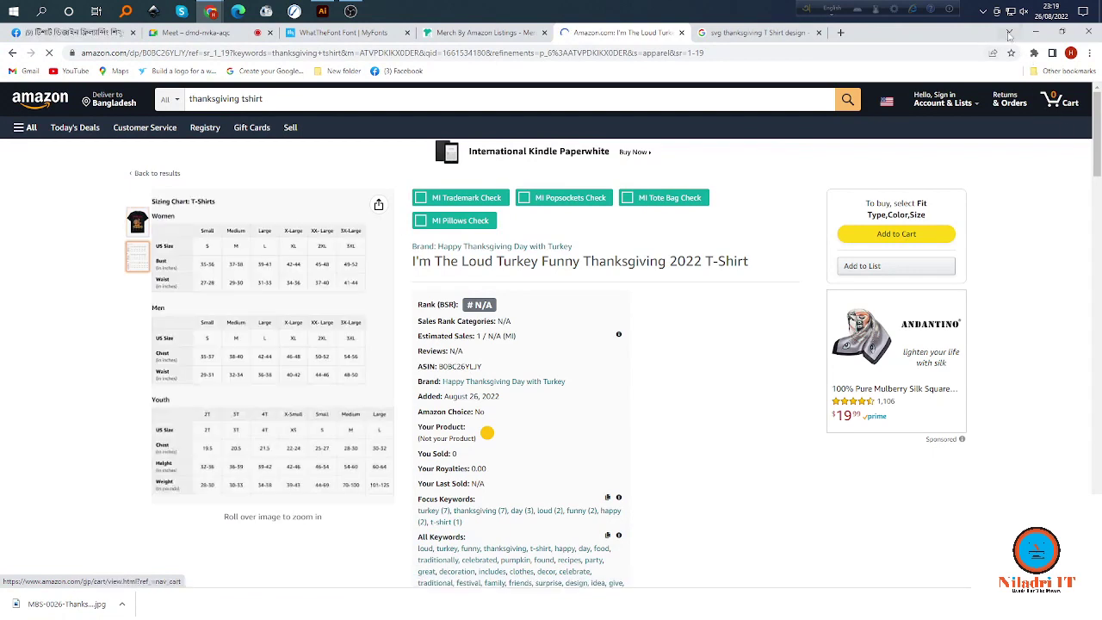
click(983, 11)
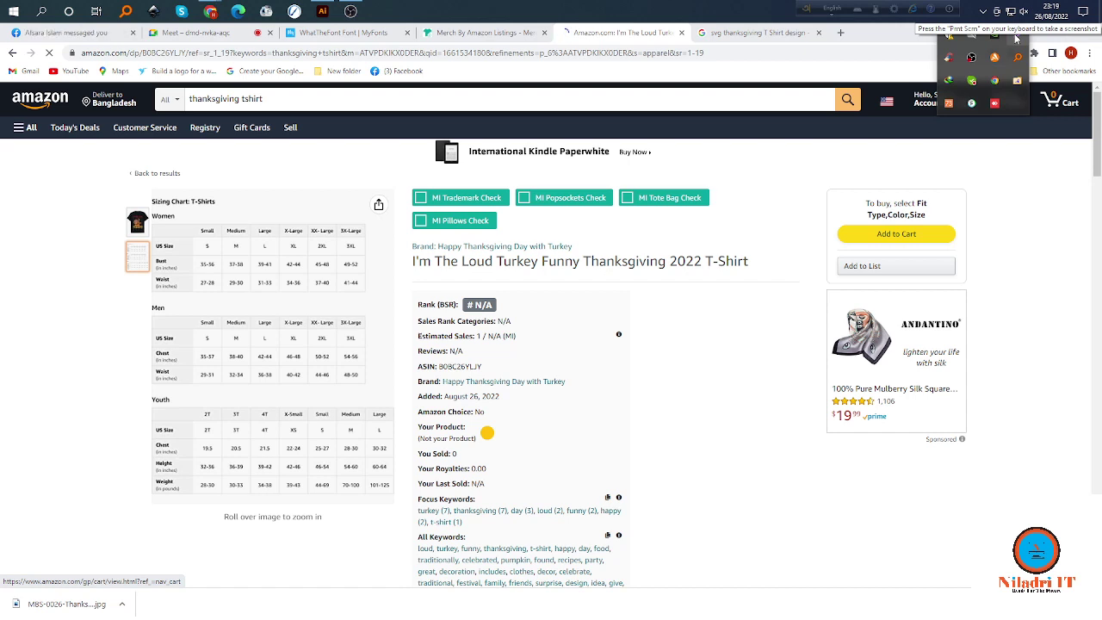
click(774, 205)
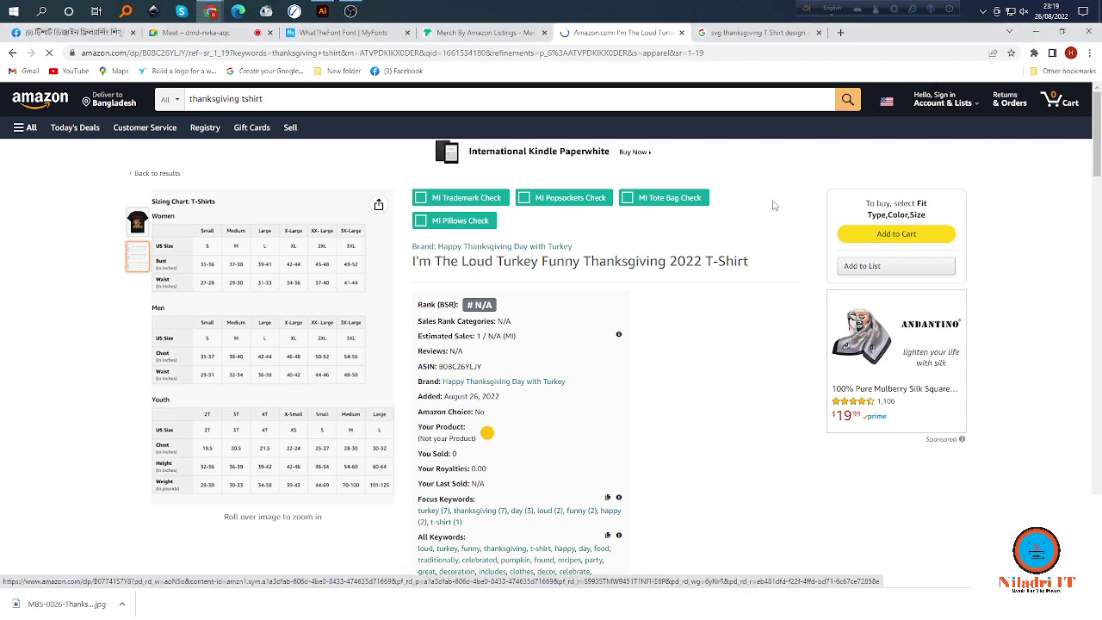
Examine the Loud Turkey shirt's enlarged image, its image options, and the keywords, price and colour details on its product page.
mouse_move(137, 221)
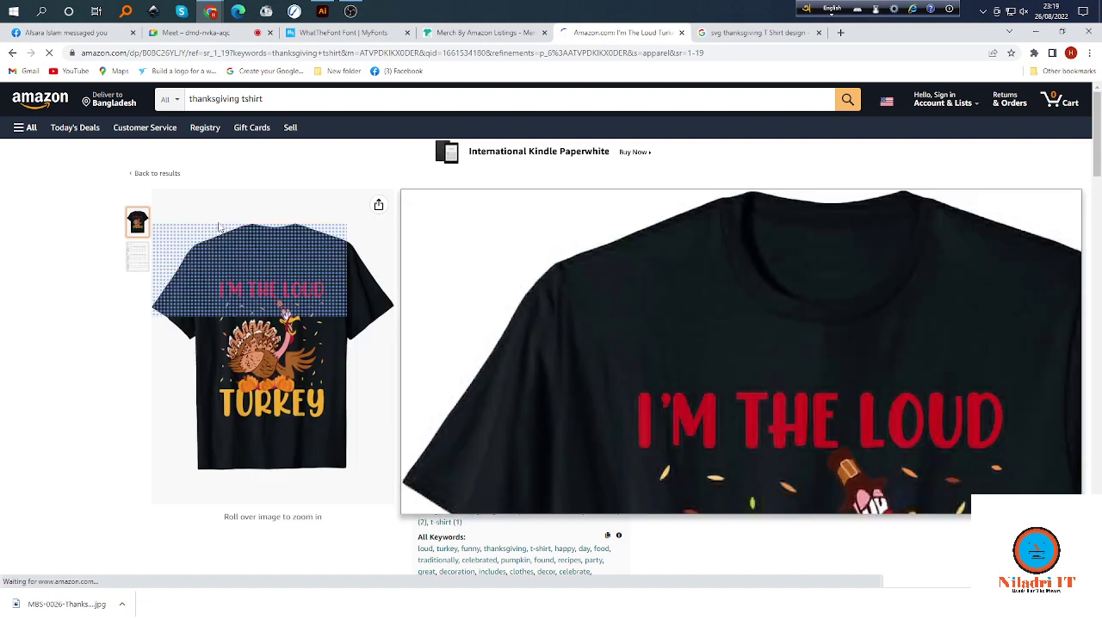
mouse_move(254, 357)
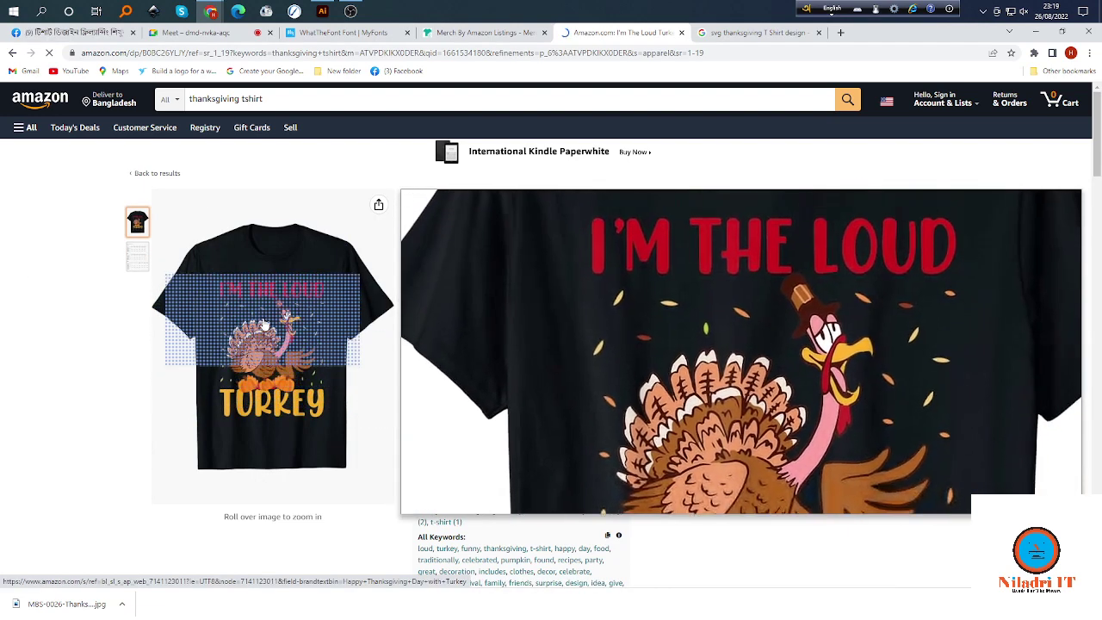
right_click(259, 327)
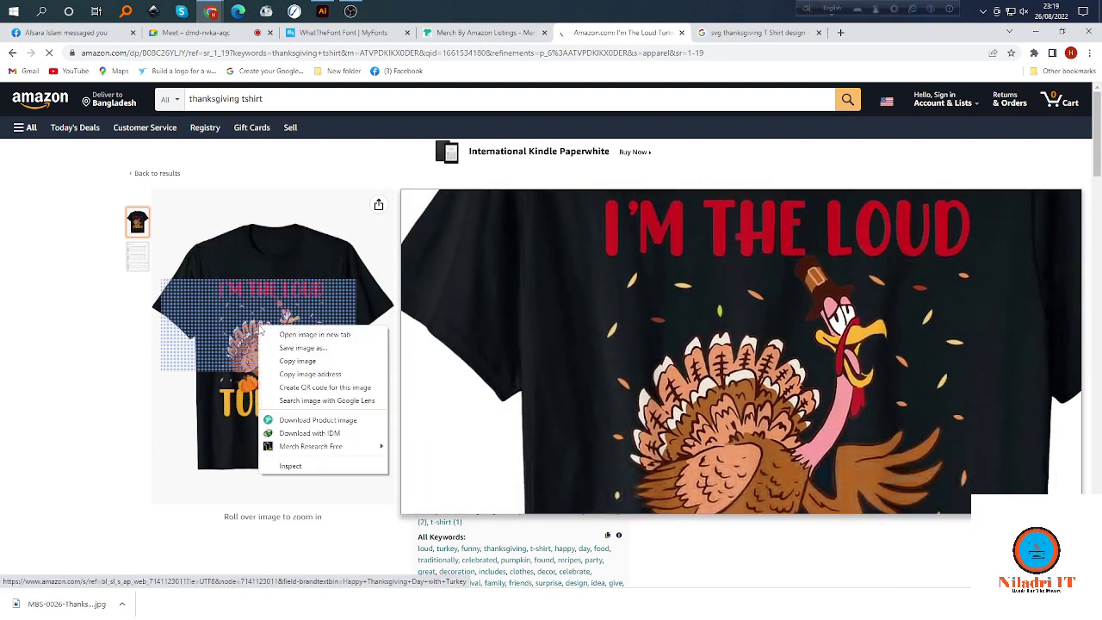
click(86, 398)
mouse_move(137, 256)
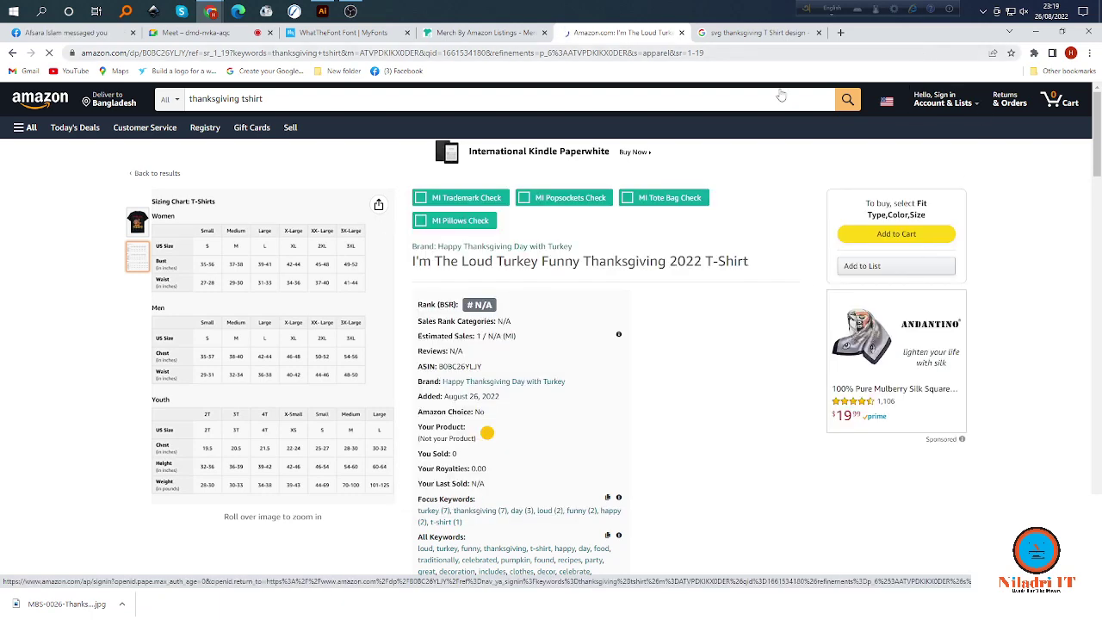
scroll(402, 327, down, 10)
scroll(439, 341, up, 10)
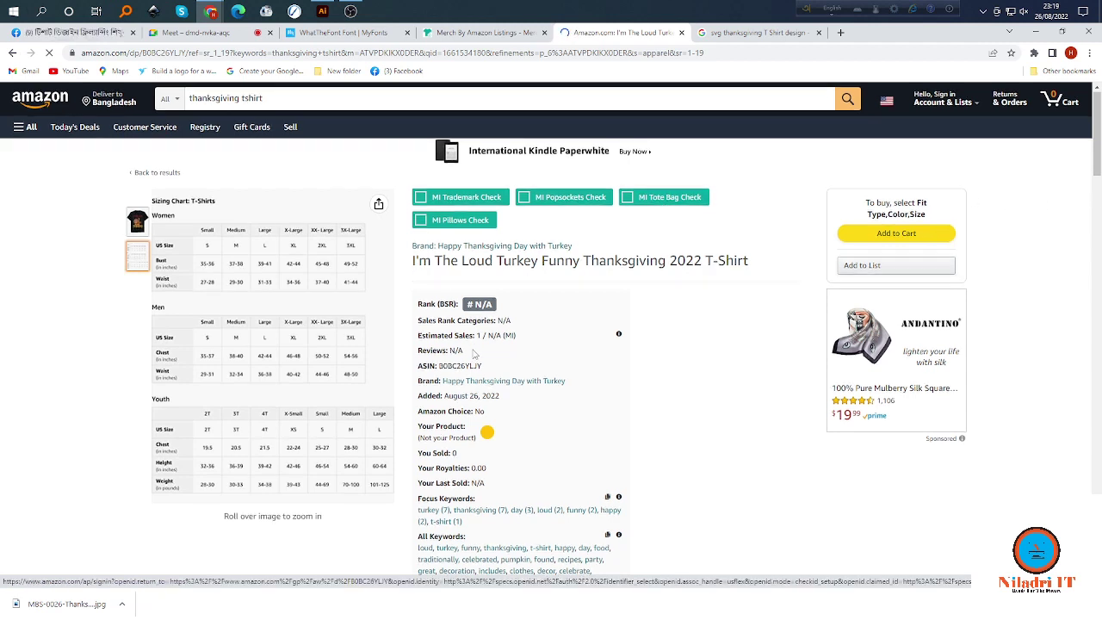
scroll(545, 348, down, 8)
scroll(576, 341, up, 10)
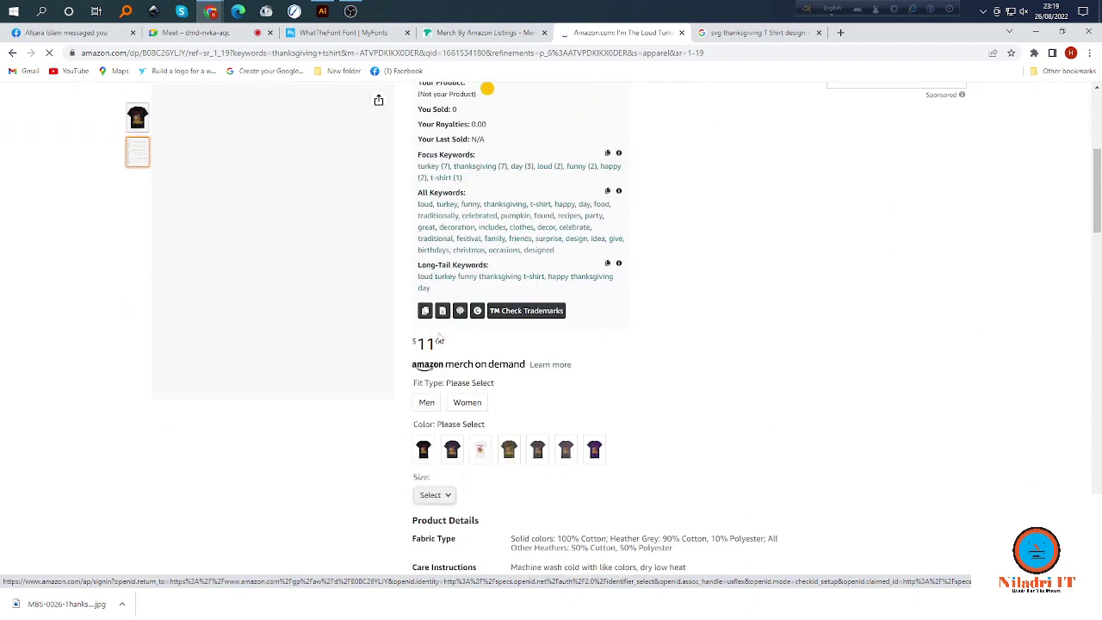
Capture a screenshot area of about 328 x 410 px around the Loud Turkey shirt image and copy it to the clipboard.
mouse_move(138, 227)
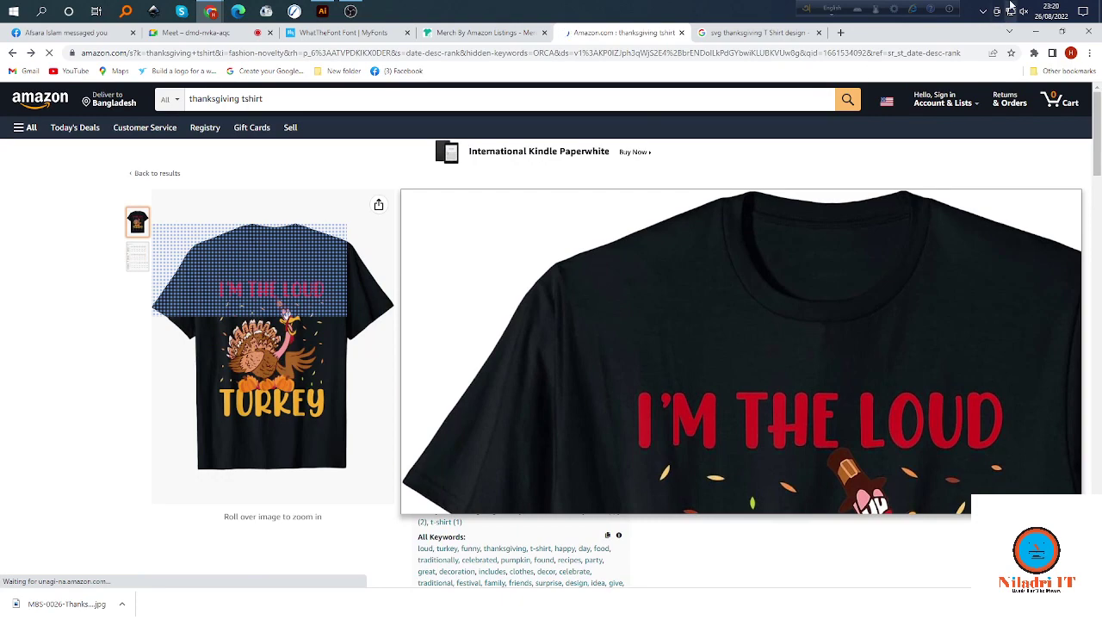
click(984, 11)
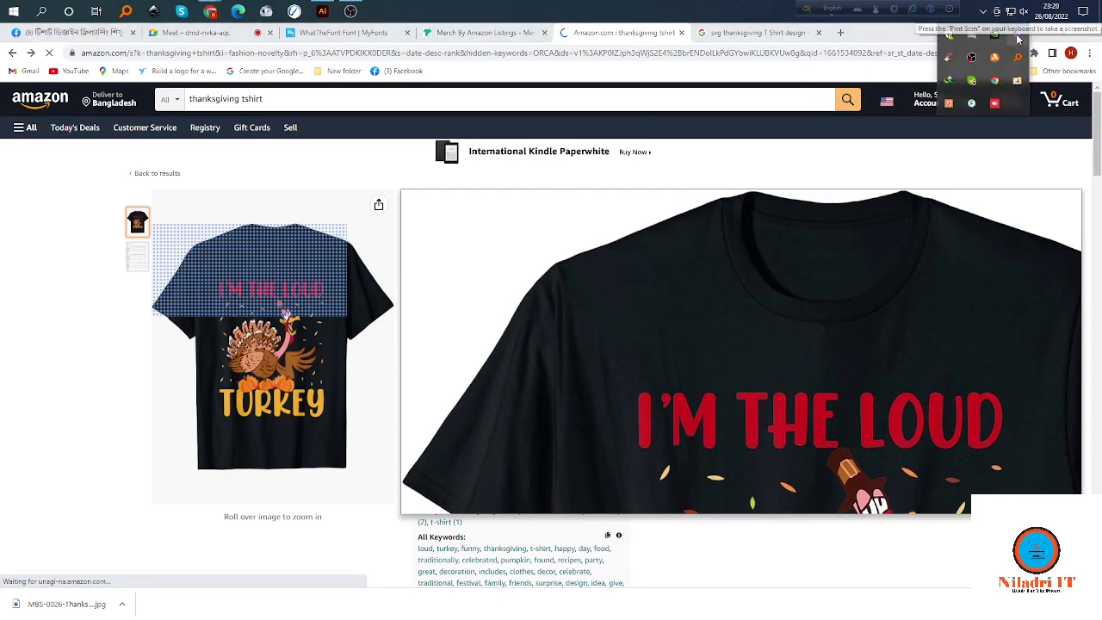
click(1018, 34)
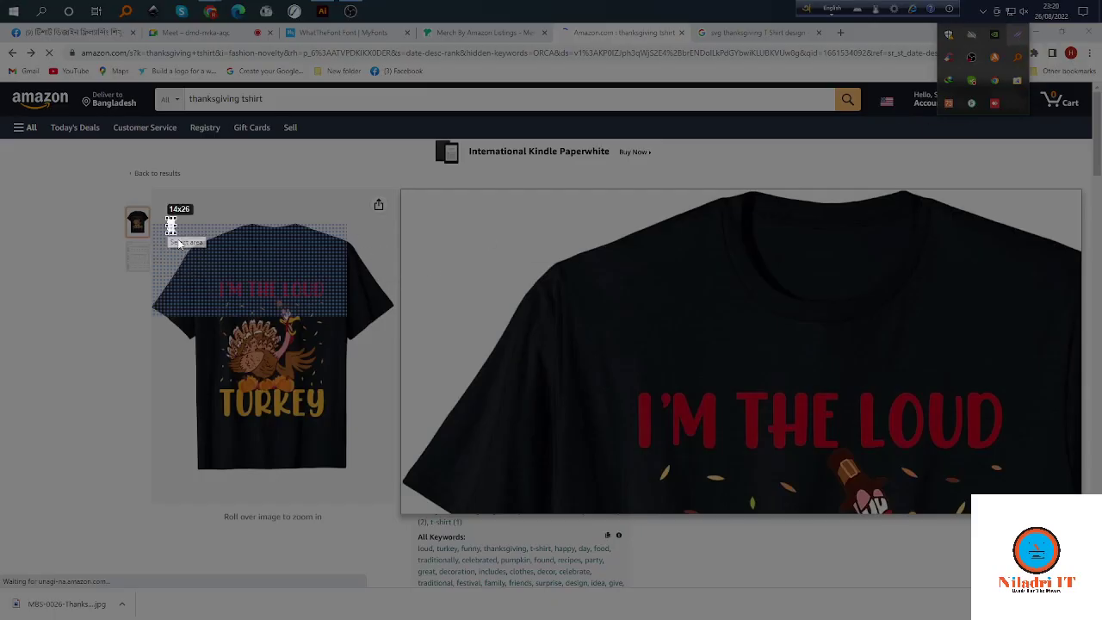
drag(166, 218, 355, 454)
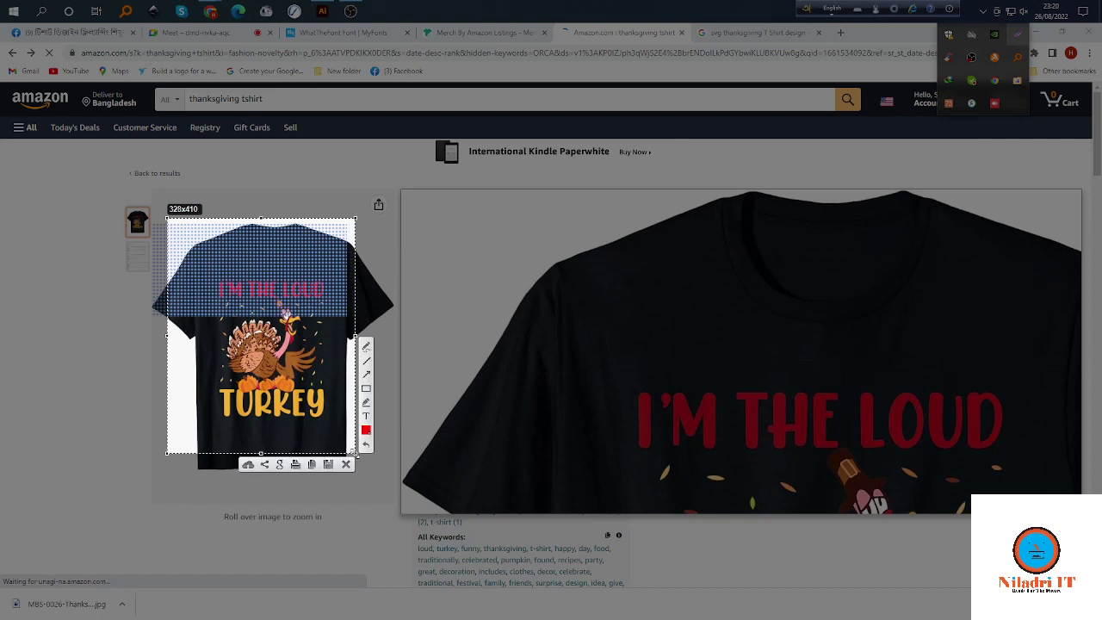
click(313, 470)
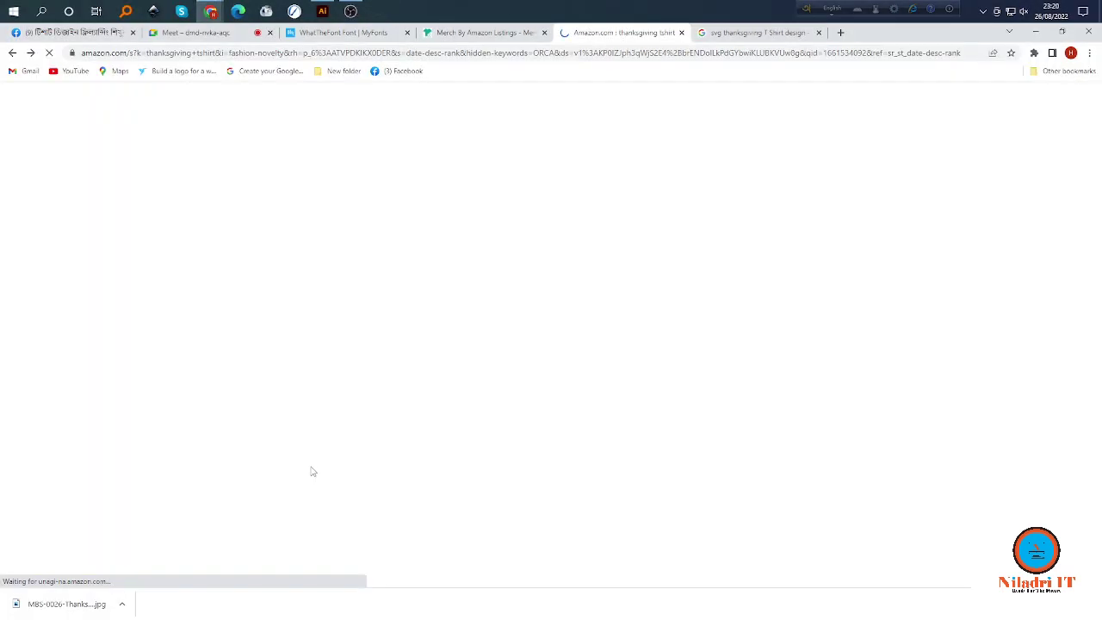
Switch to Illustrator, paste the captured Loud Turkey shirt, and enlarge and position it in the upper middle of the artboard.
click(321, 12)
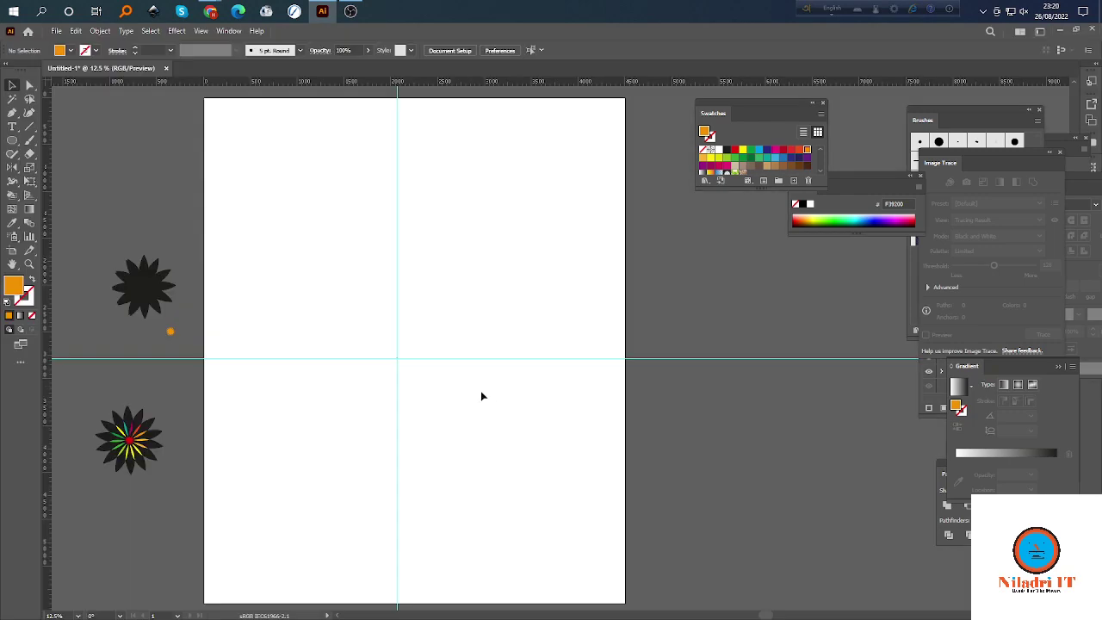
key(ctrl+v)
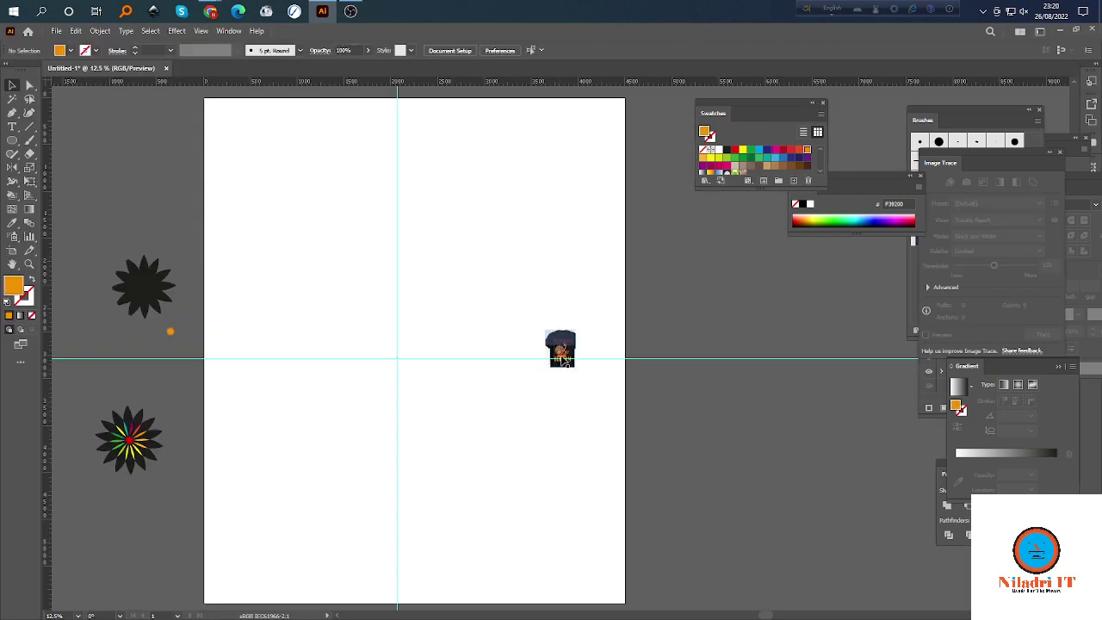
mouse_move(566, 360)
mouse_down()
mouse_move(418, 280)
mouse_move(591, 578)
mouse_move(645, 560)
mouse_up()
drag(586, 487, 431, 364)
click(575, 378)
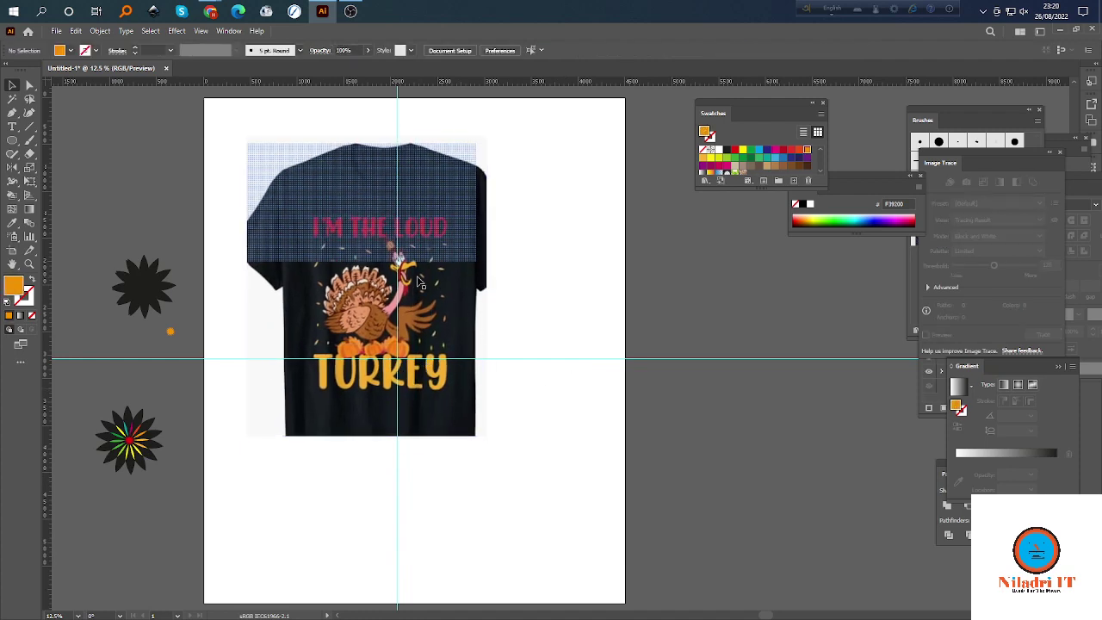
scroll(380, 333, up, 3)
scroll(425, 392, down, 2)
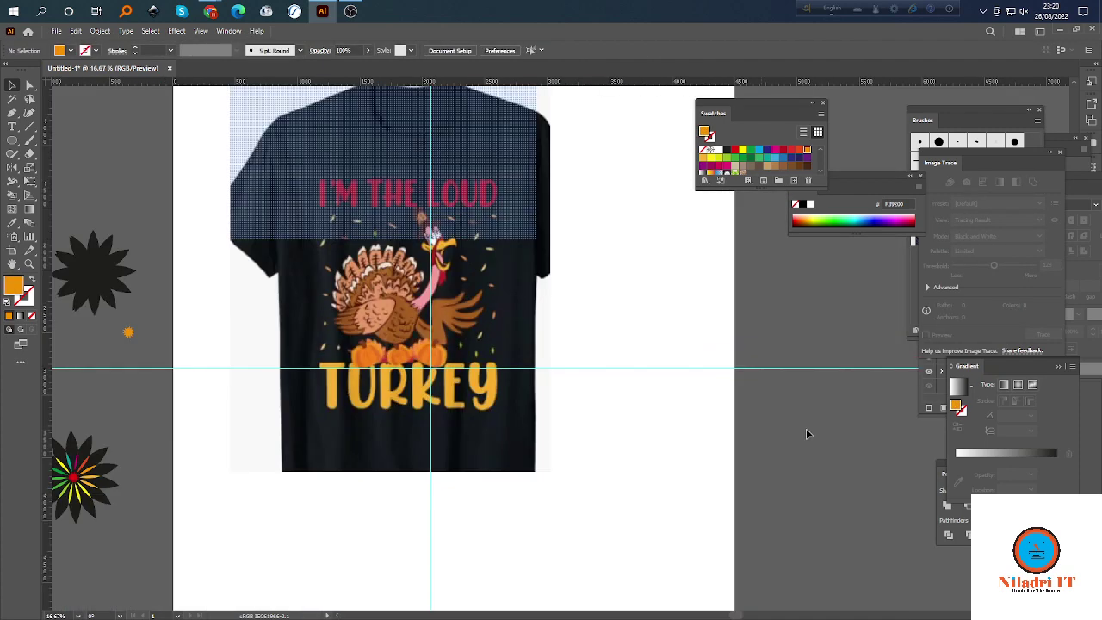
Return to the Amazon results in Chrome and open the "Just Here For Turkey And Football Funny Thanksgiving 2022 T-Shirt" product page.
mouse_move(211, 11)
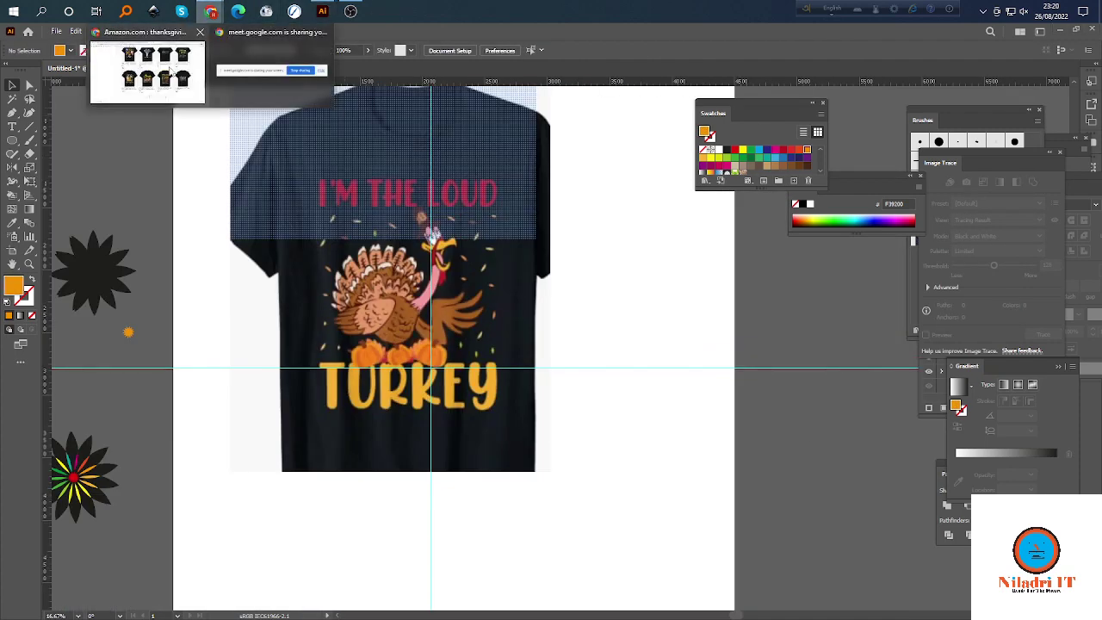
click(163, 69)
scroll(406, 237, up, 4)
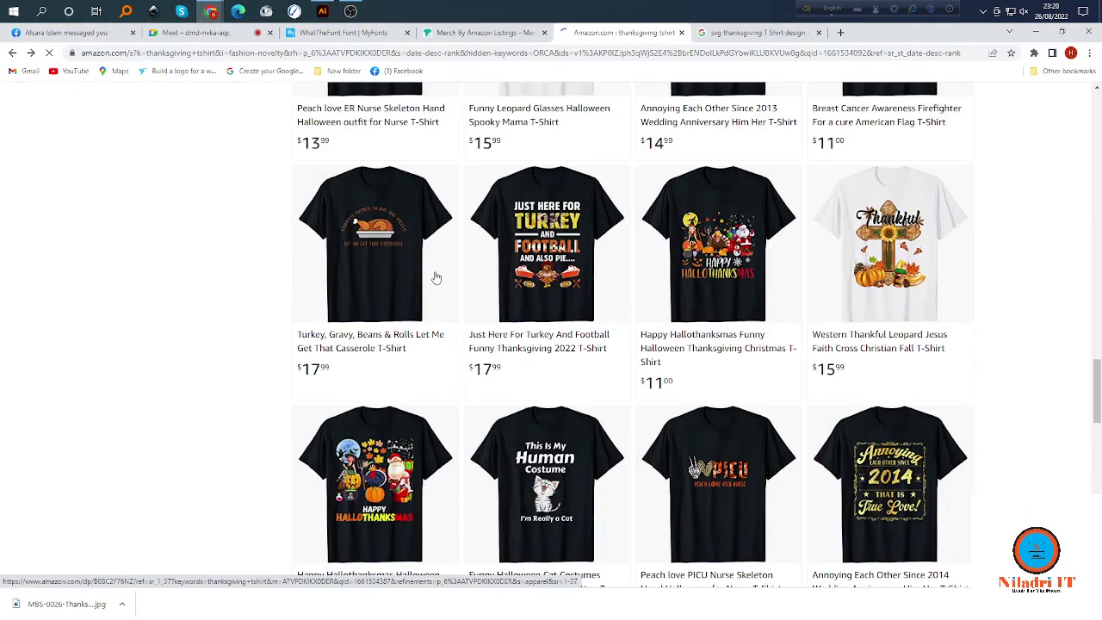
key(ctrl+Tab)
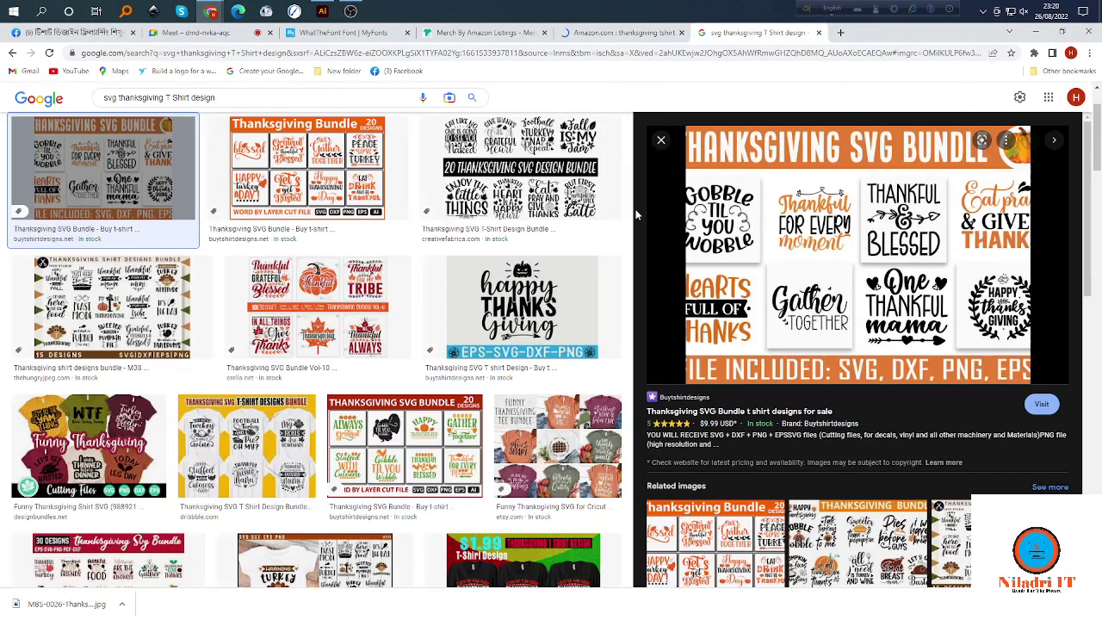
click(600, 27)
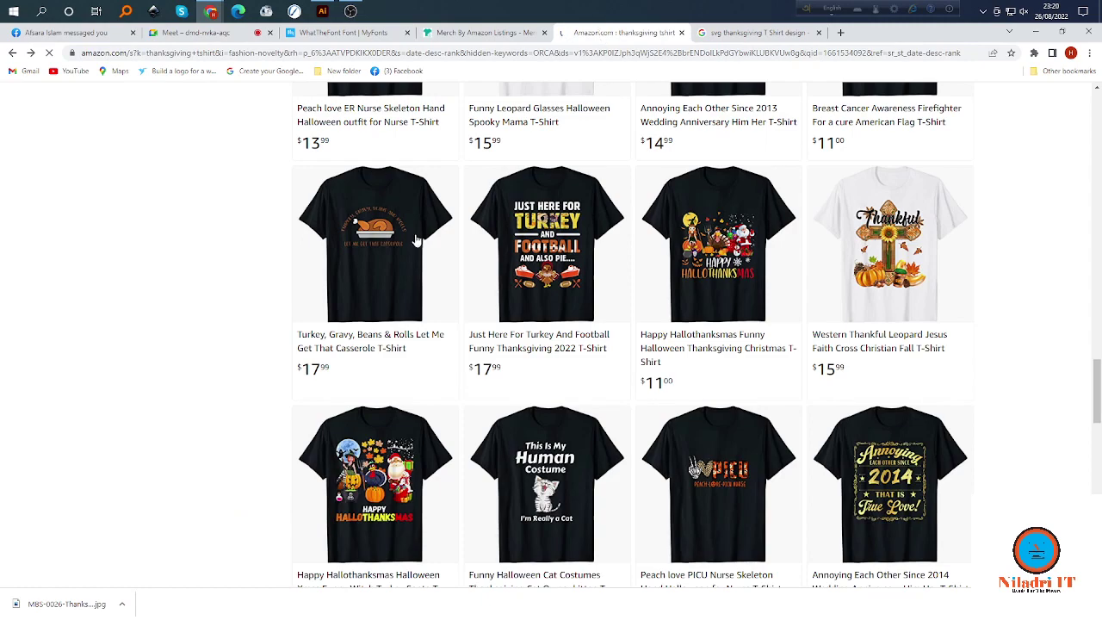
scroll(416, 242, up, 4)
scroll(515, 294, down, 4)
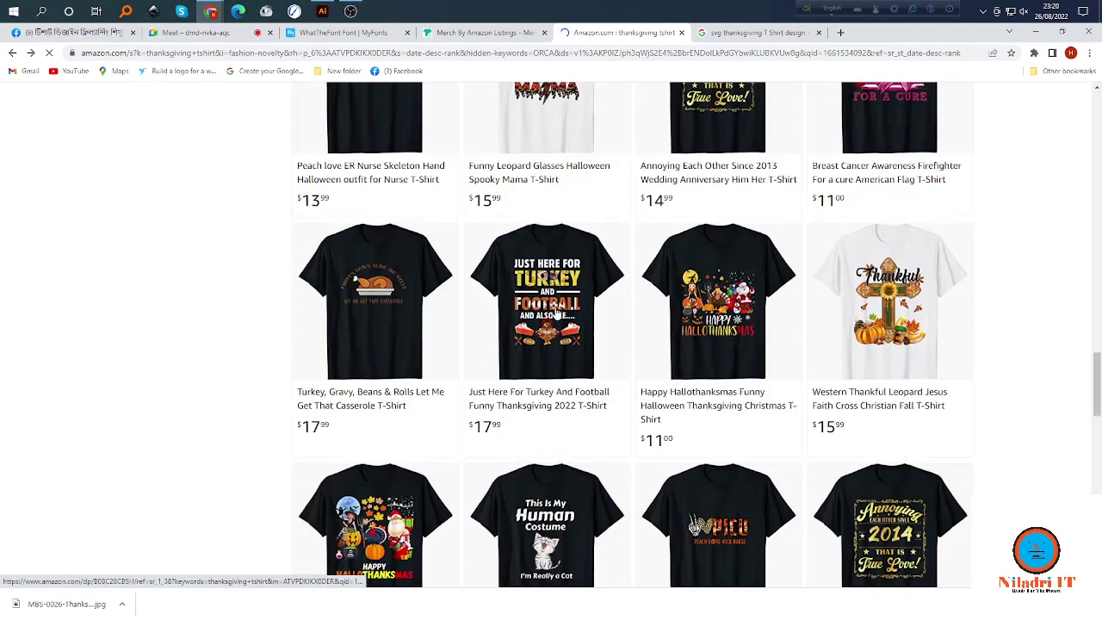
click(548, 303)
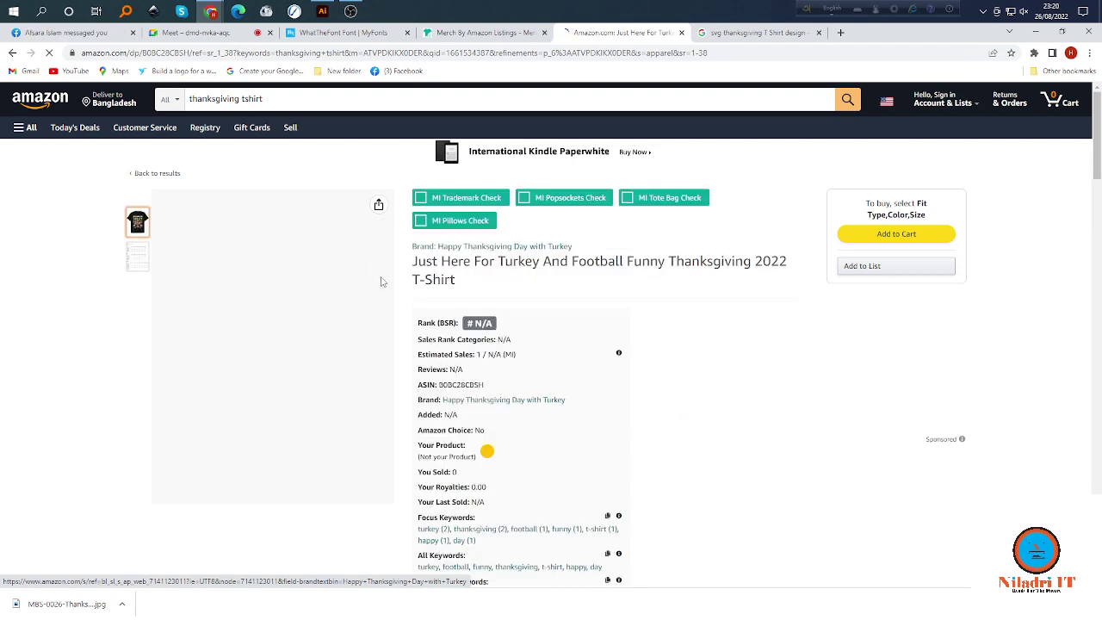
Capture a screenshot area of 349 x 448 px around the Just Here For Turkey And Football shirt image.
click(982, 11)
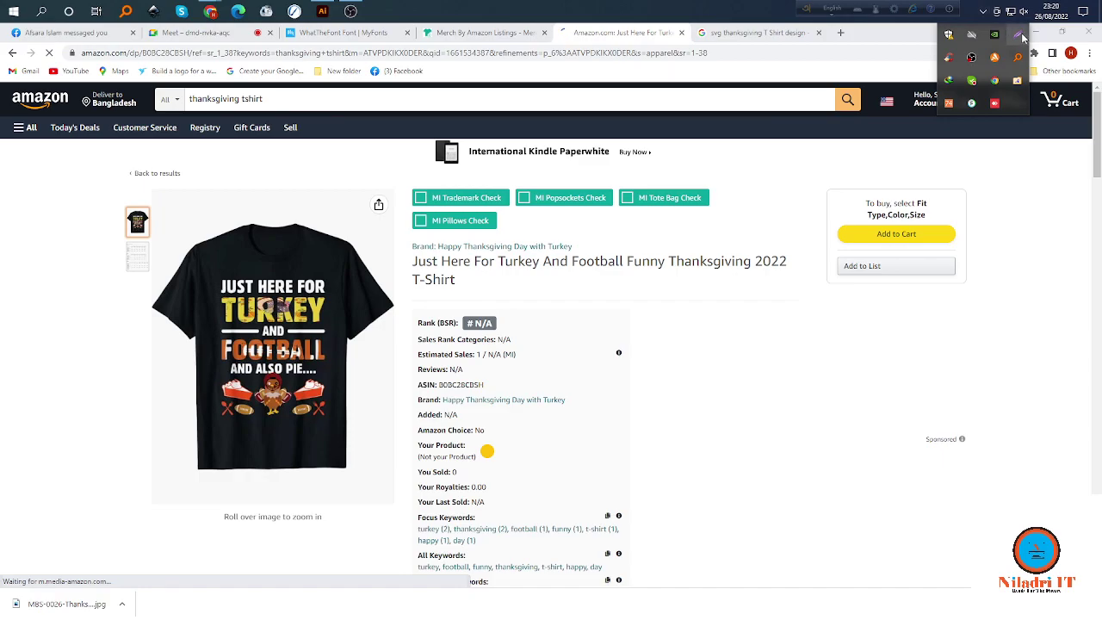
click(1018, 34)
mouse_move(165, 210)
mouse_down()
mouse_move(315, 359)
mouse_move(369, 469)
mouse_up()
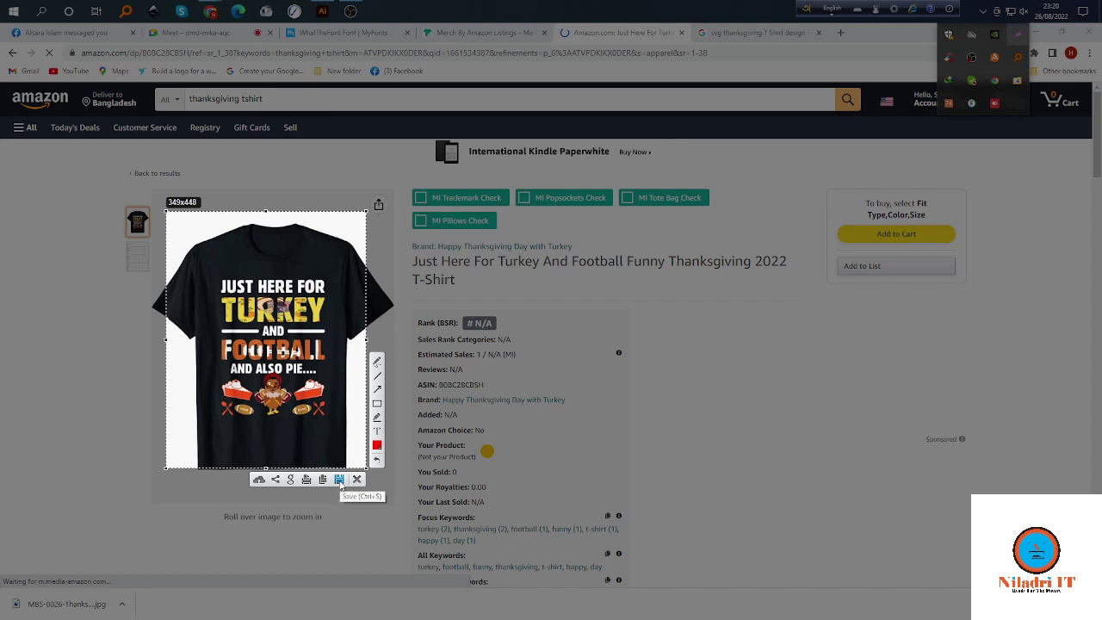
Save the captured shirt image as Screenshot_47 in PNG format in the Grangy effect folder on the Desktop.
click(339, 480)
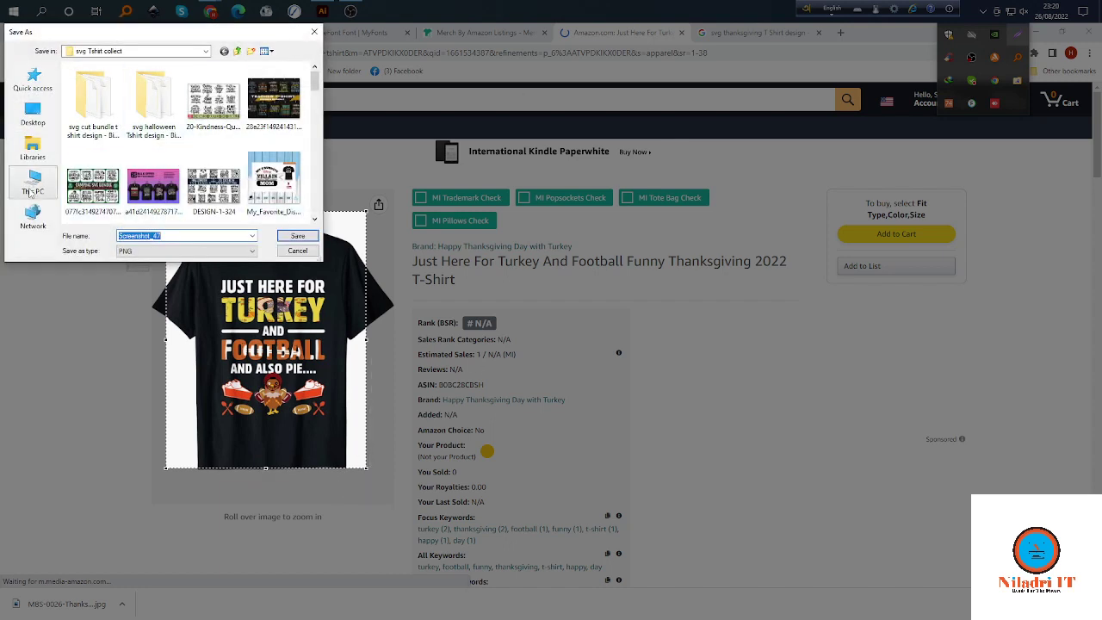
click(32, 116)
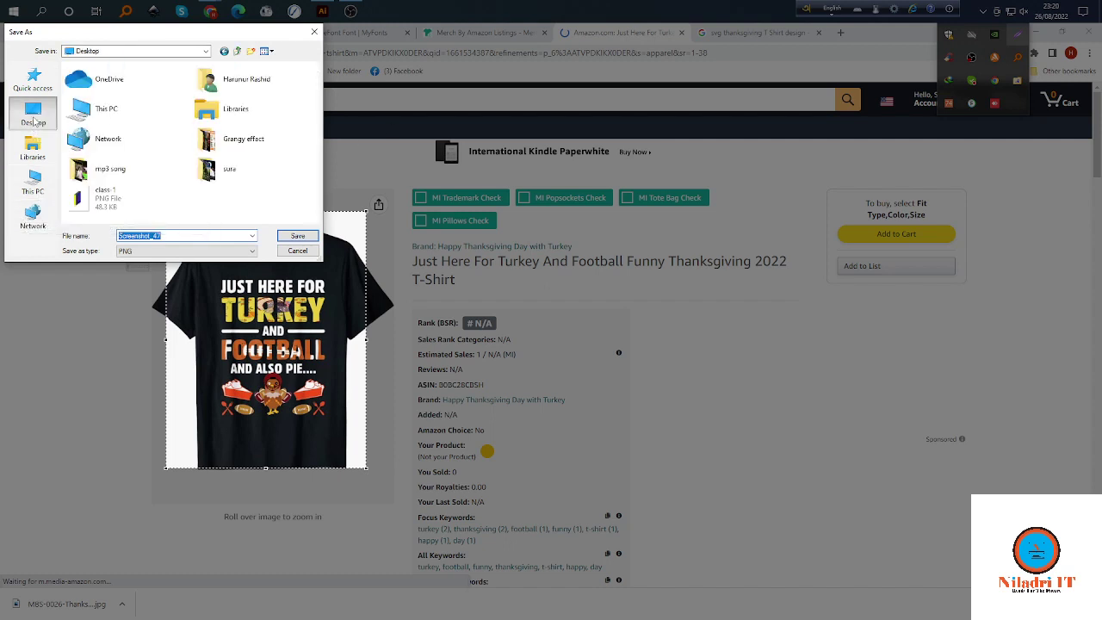
double_click(206, 144)
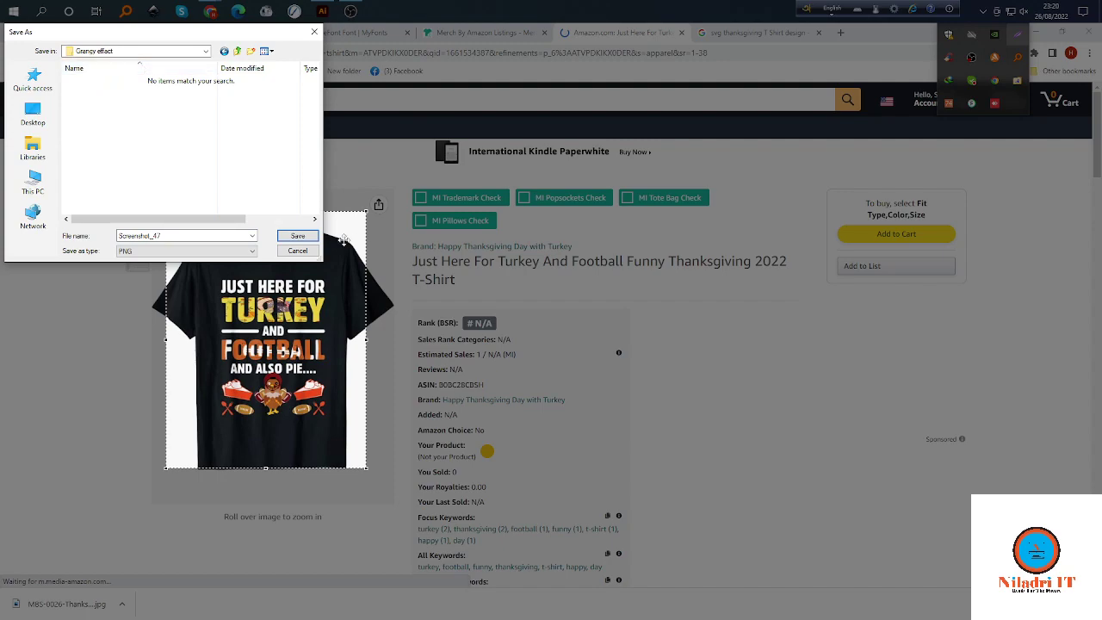
click(297, 238)
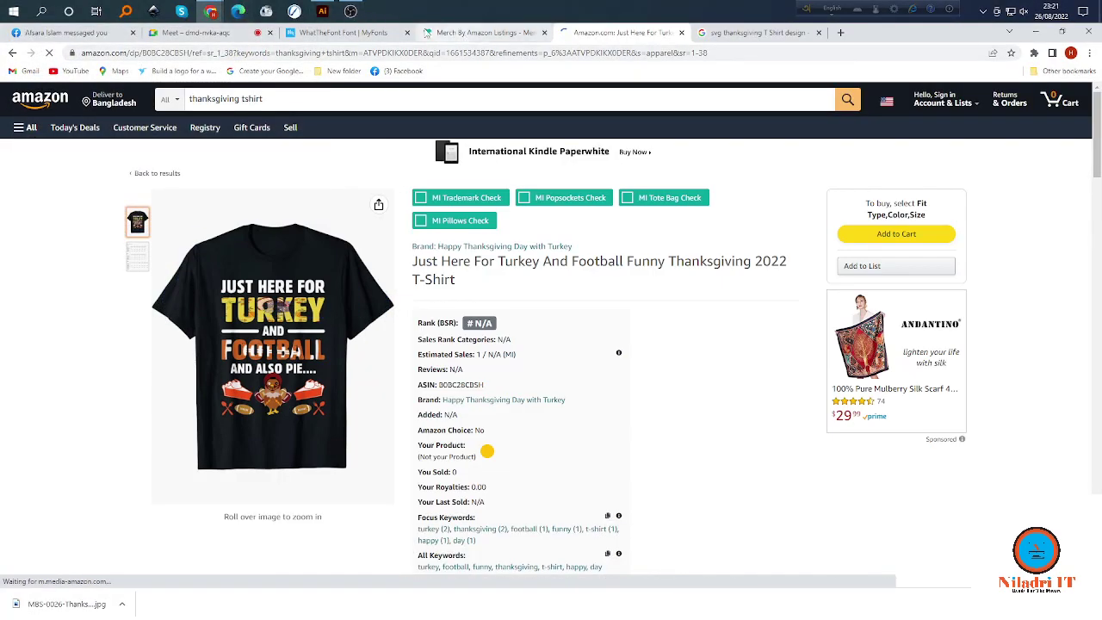
Switch to the WhatTheFont page on MyFonts and dismiss its sign-up offer.
click(350, 11)
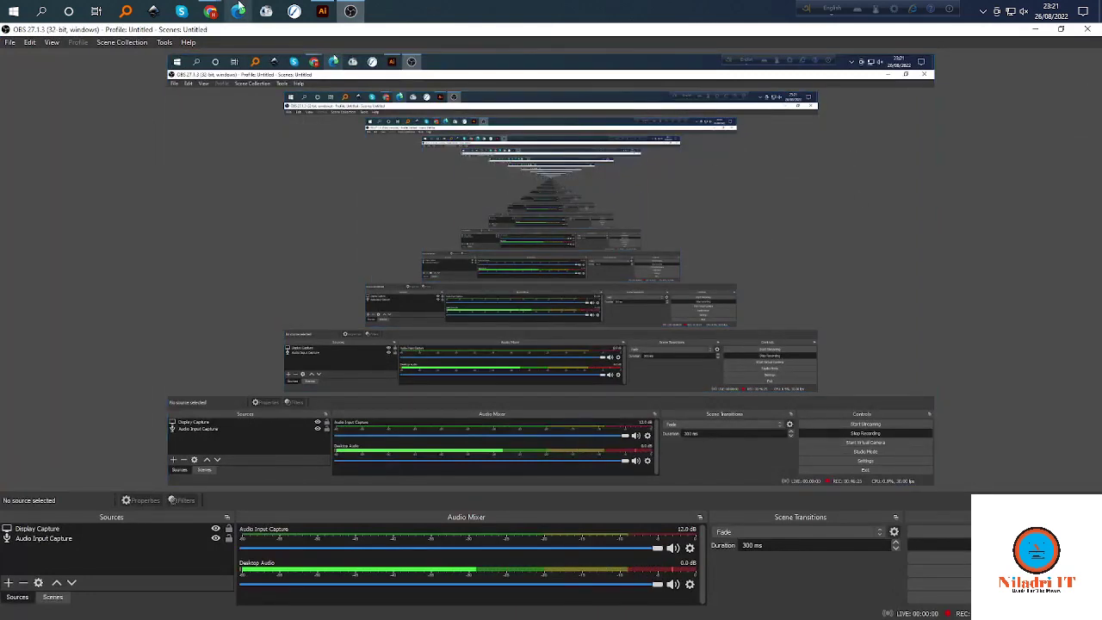
click(1034, 30)
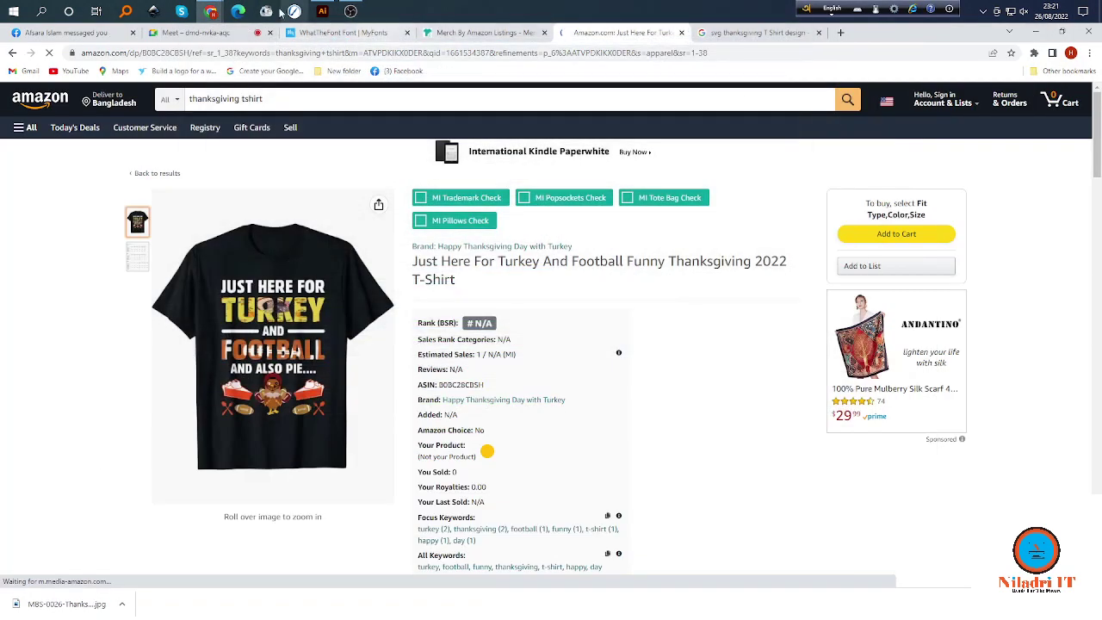
click(327, 32)
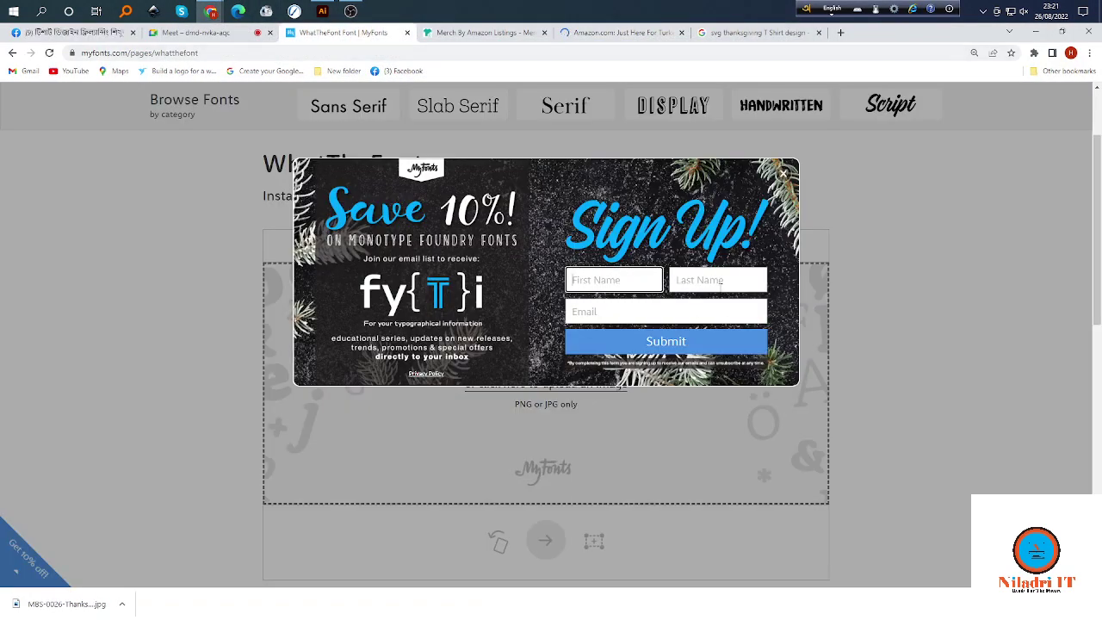
click(784, 176)
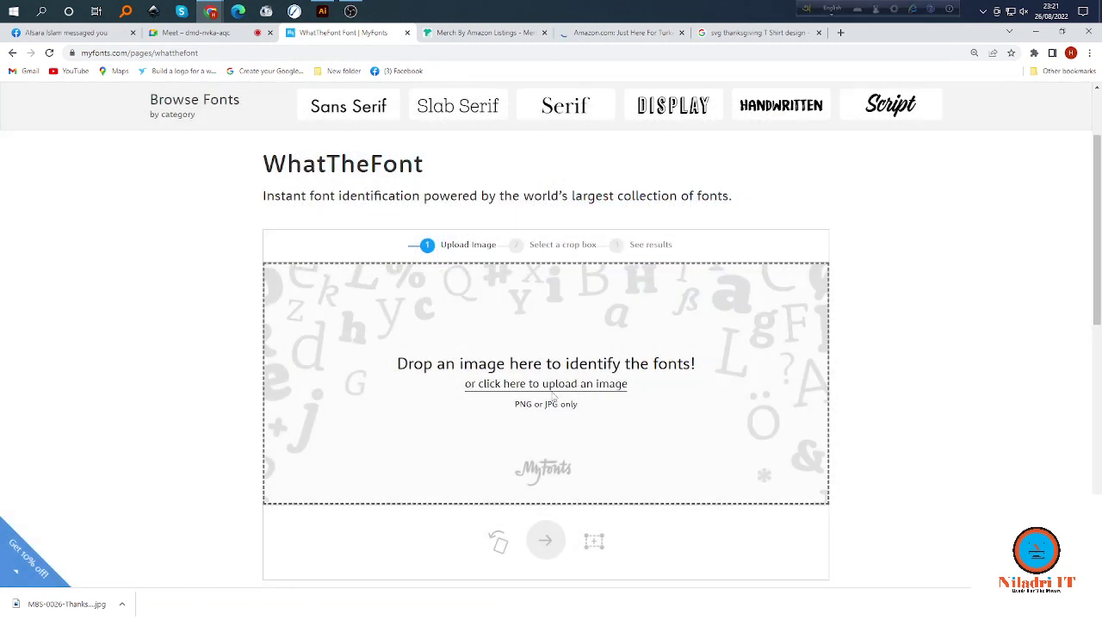
Upload Screenshot_47 from the Desktop's Grangy effect folder to WhatTheFont and identify the font of the word TURKEY.
click(554, 389)
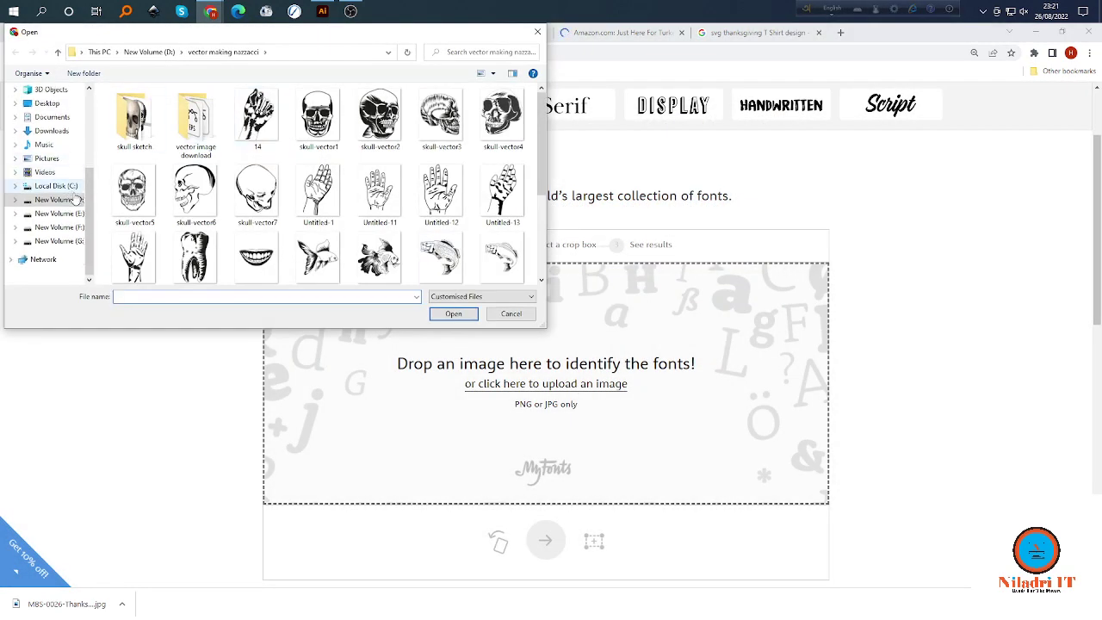
scroll(62, 122, up, 1)
click(50, 123)
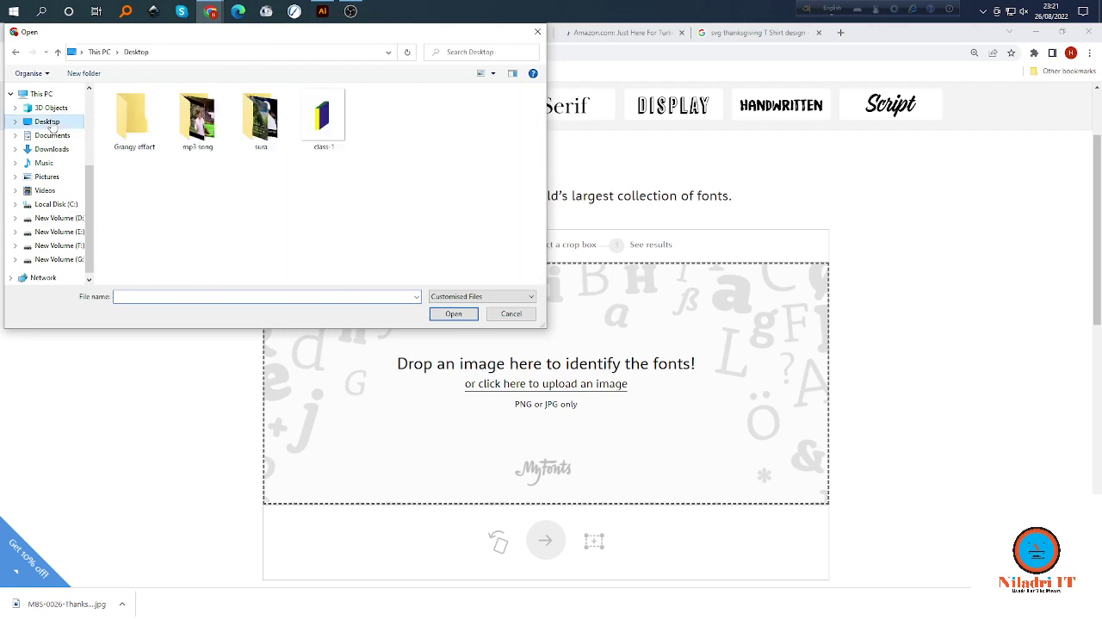
double_click(134, 117)
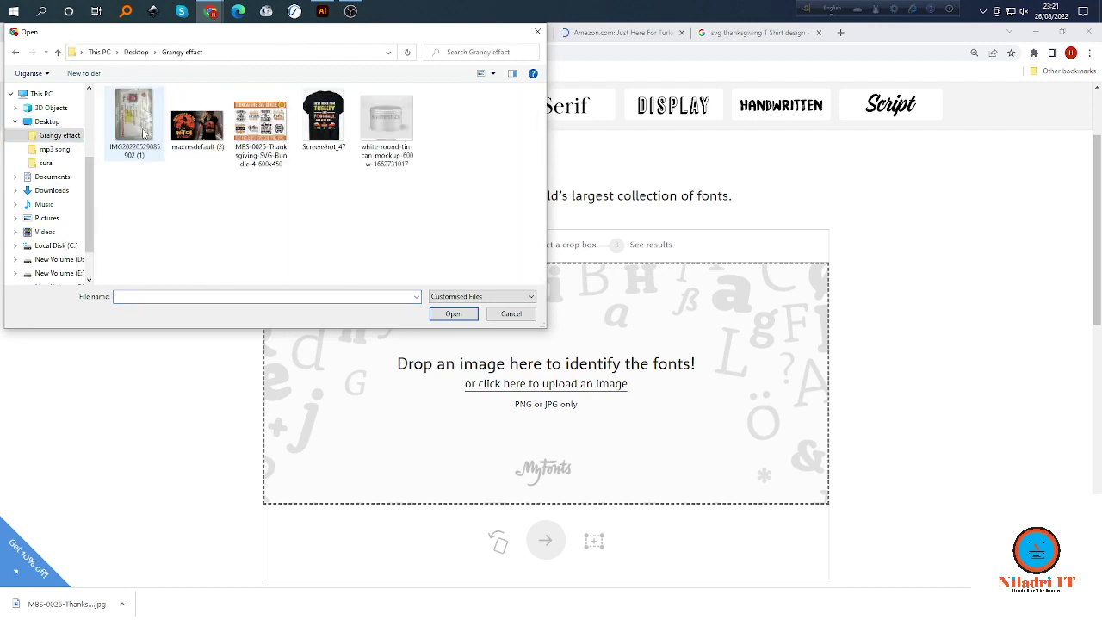
click(331, 130)
click(451, 315)
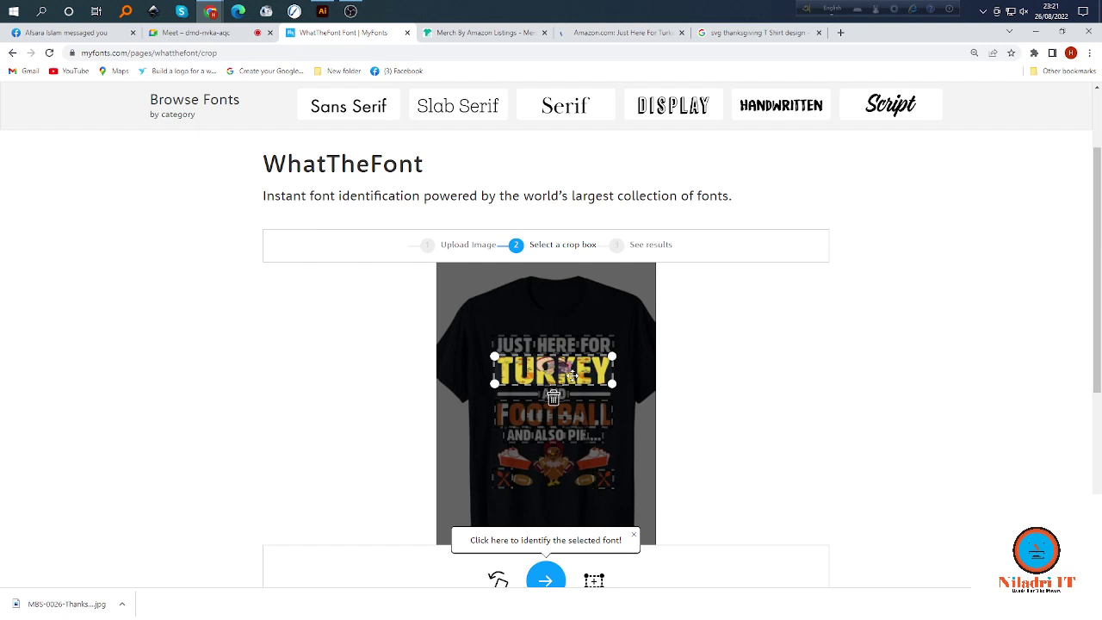
scroll(577, 394, down, 2)
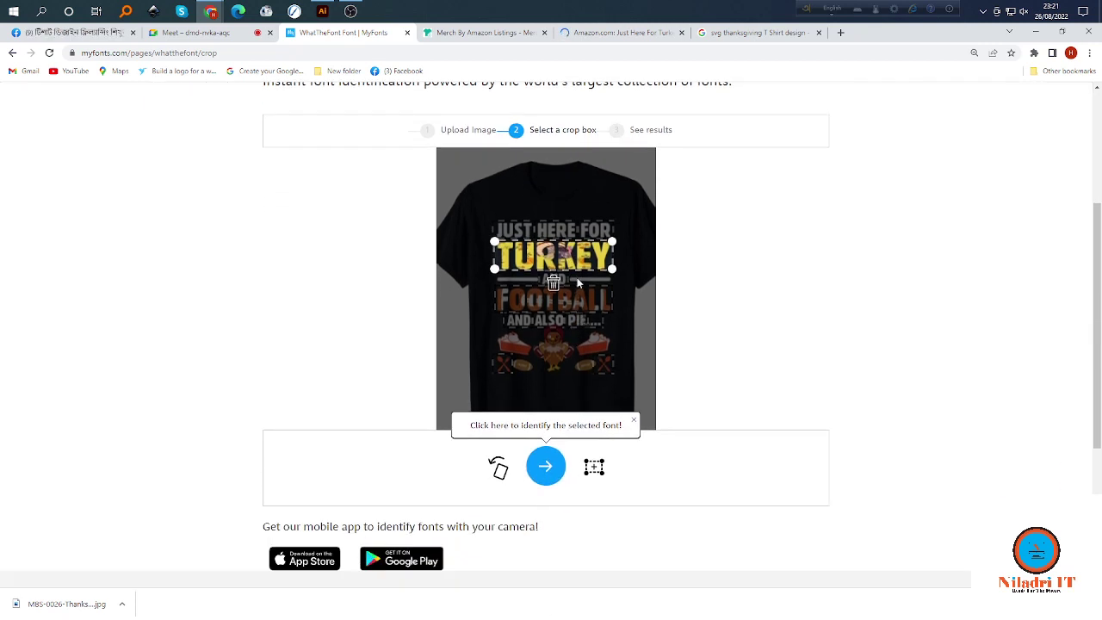
click(555, 471)
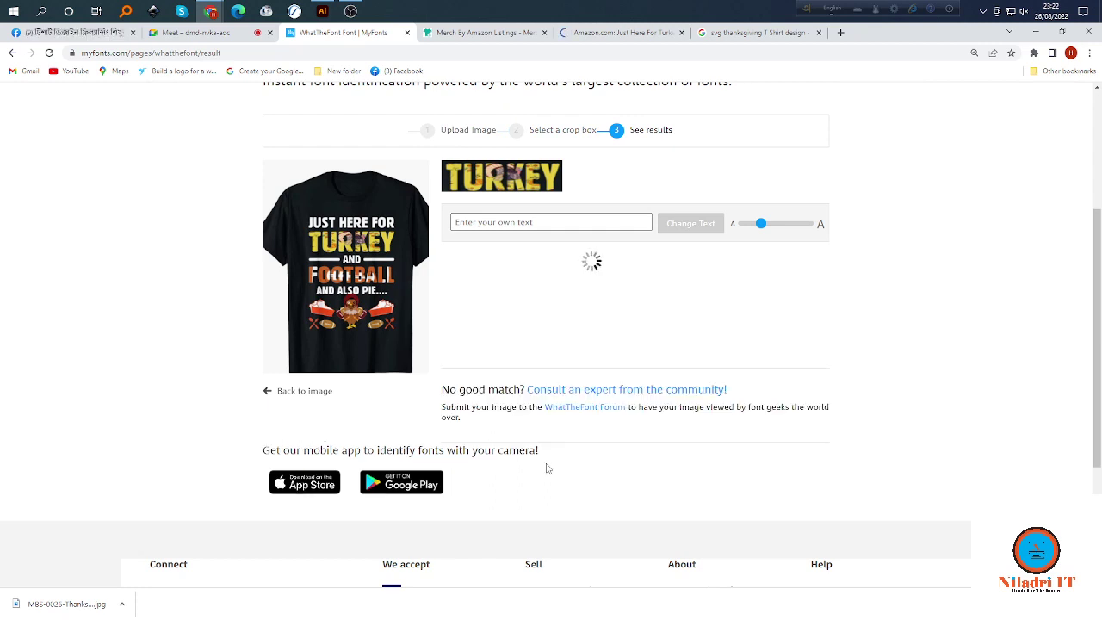
Examine the enlarged Just Here For Turkey And Football design on its Amazon product page.
click(502, 35)
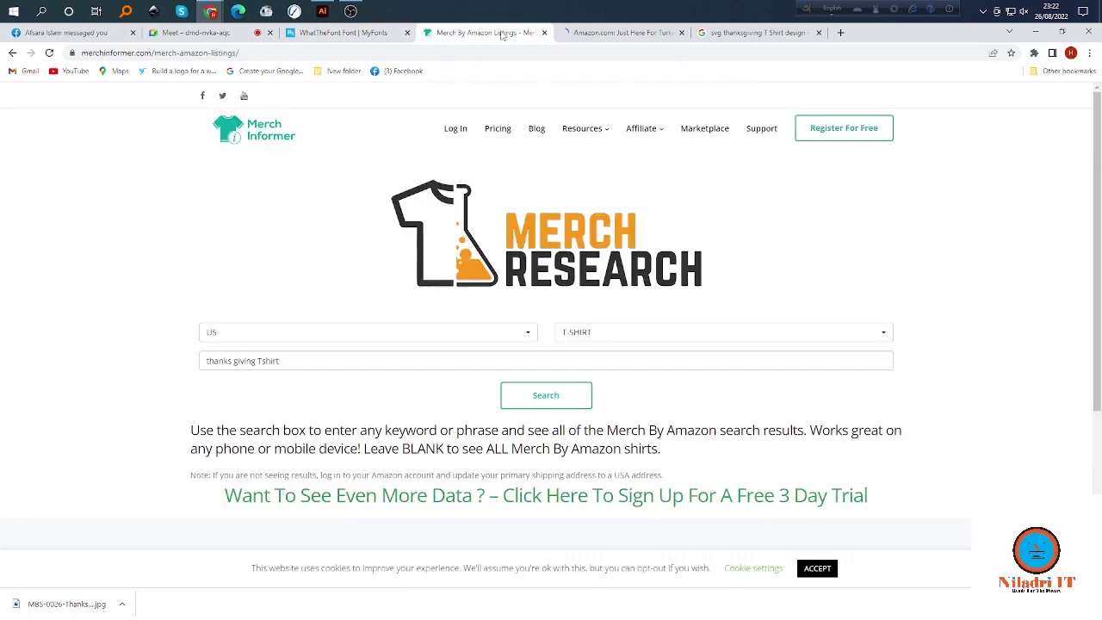
click(634, 35)
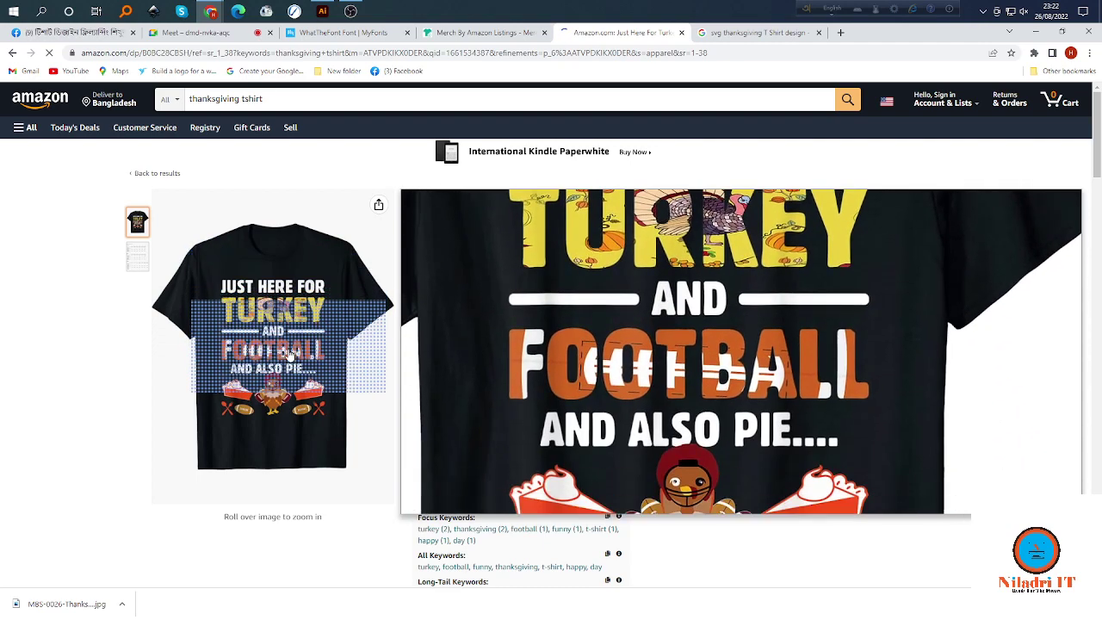
click(758, 32)
click(475, 32)
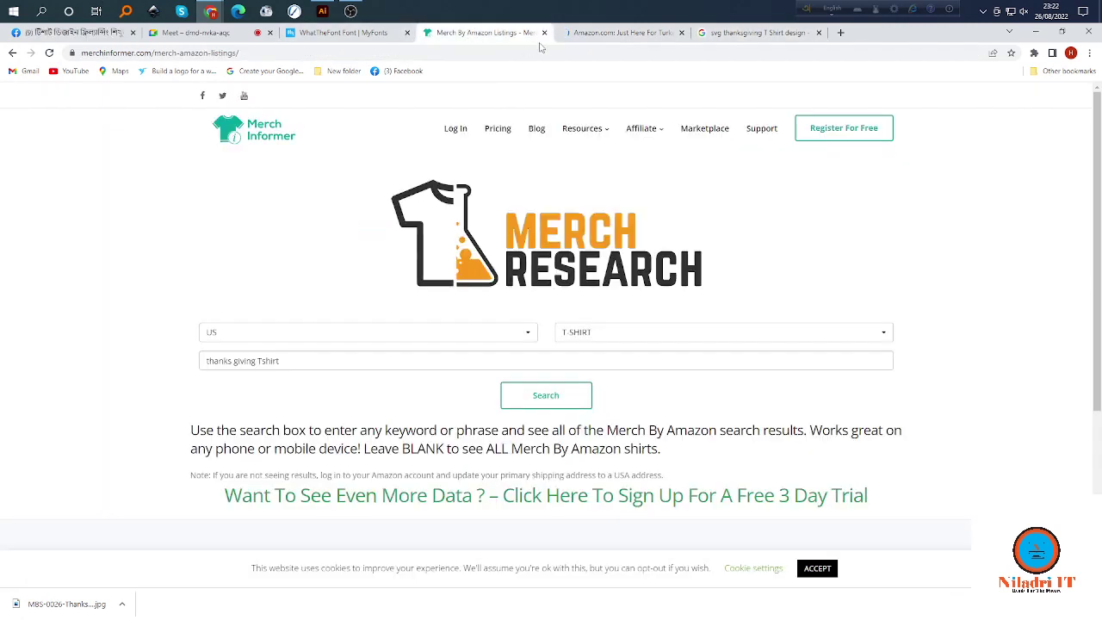
Examine WhatTheFont's matching fonts and compare their previews with the shirt's TURKEY lettering.
click(324, 33)
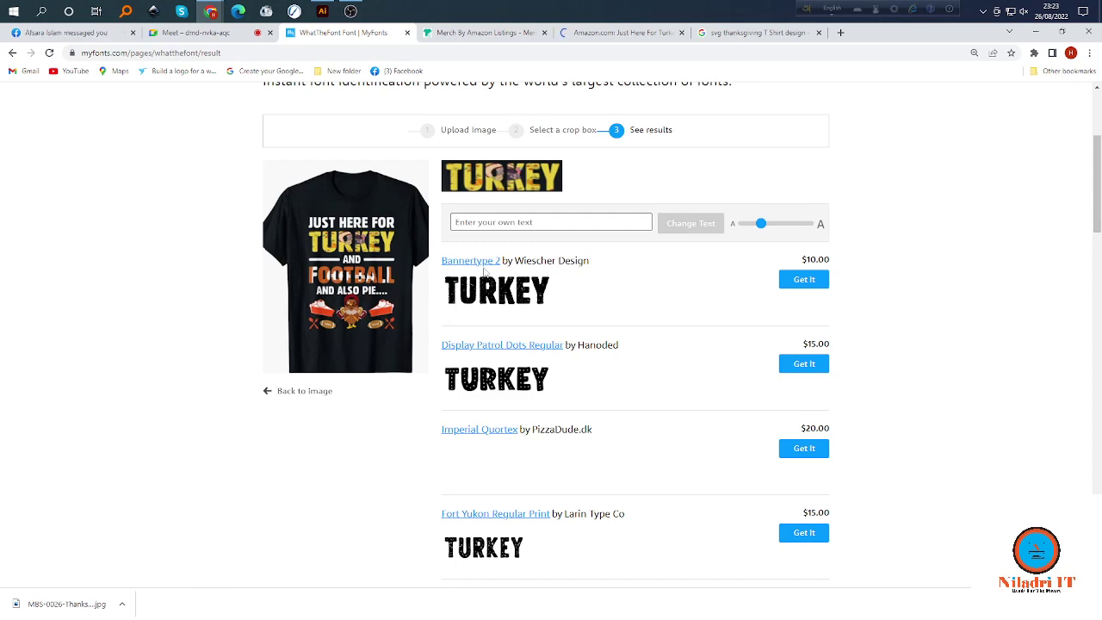
scroll(525, 435, down, 6)
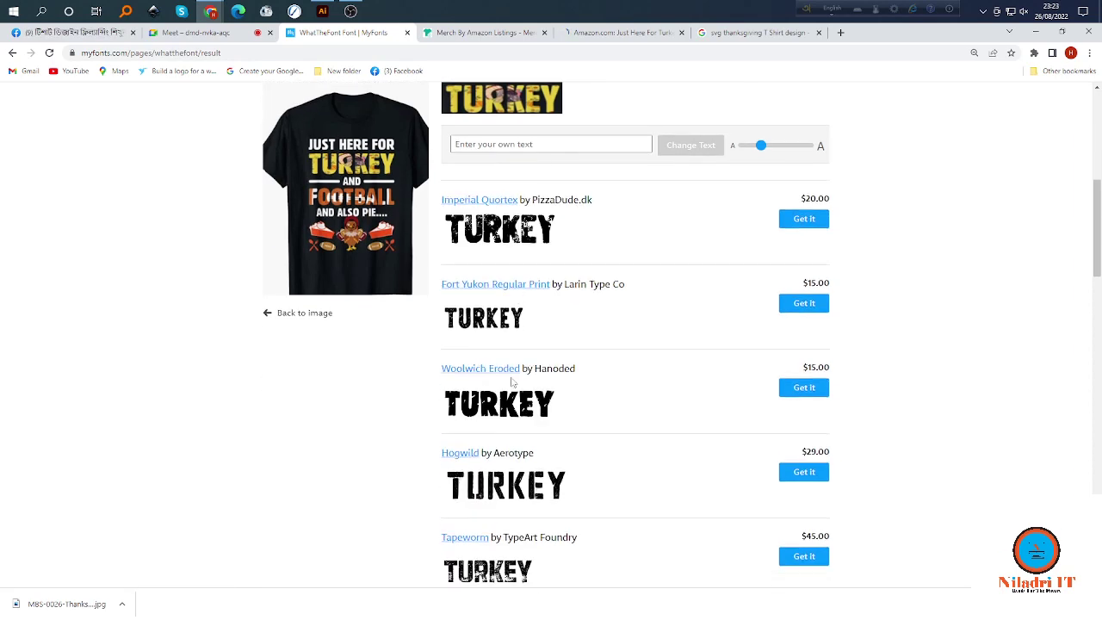
scroll(510, 385, down, 8)
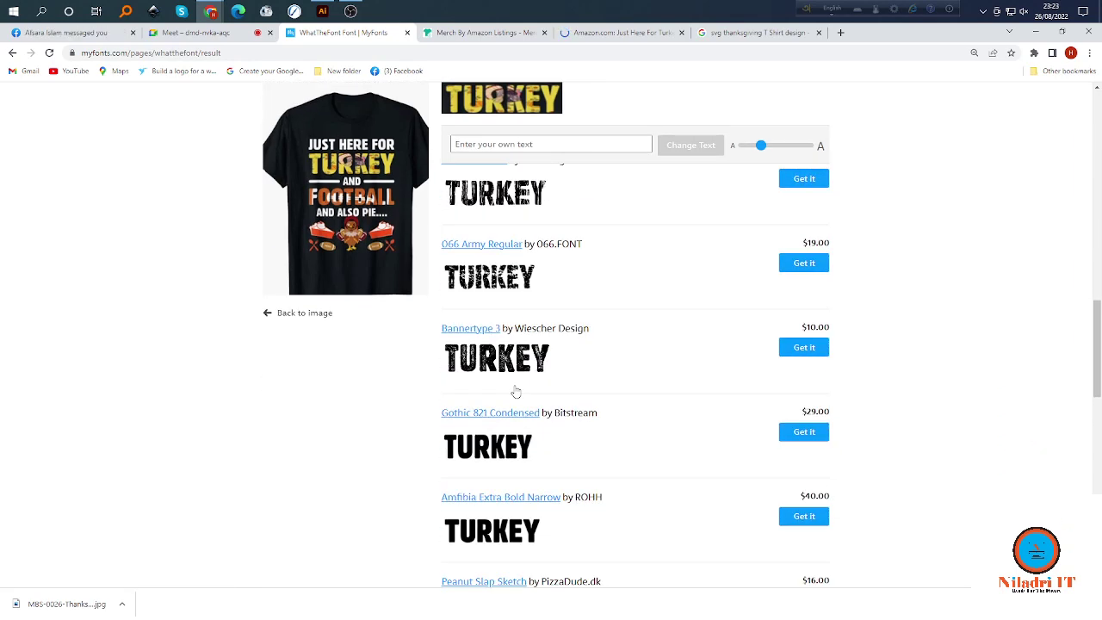
scroll(516, 390, up, 4)
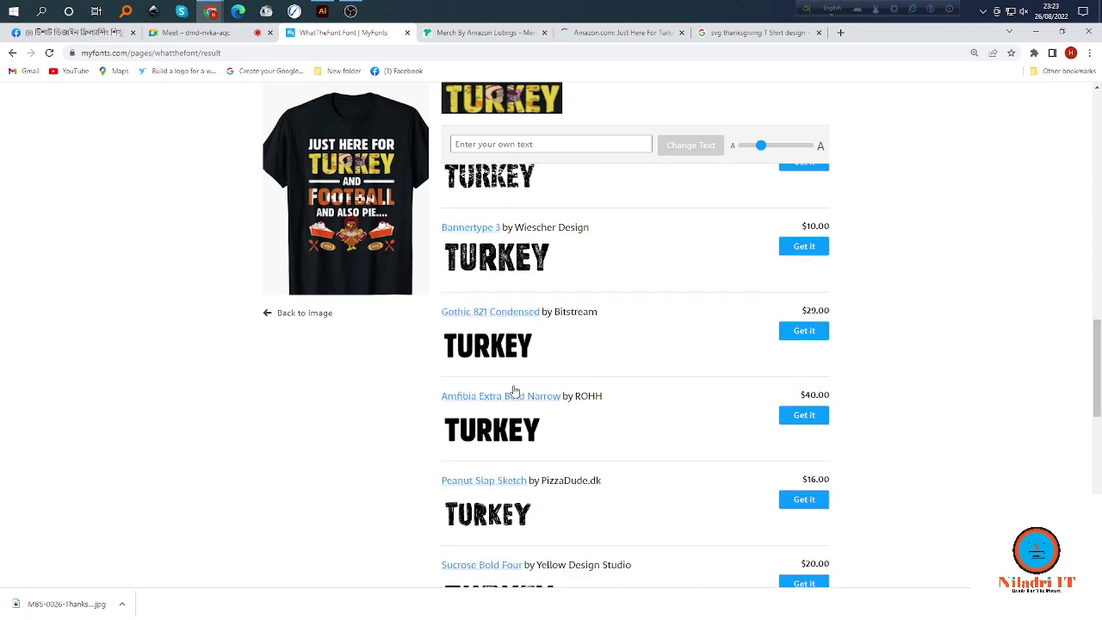
scroll(522, 409, down, 4)
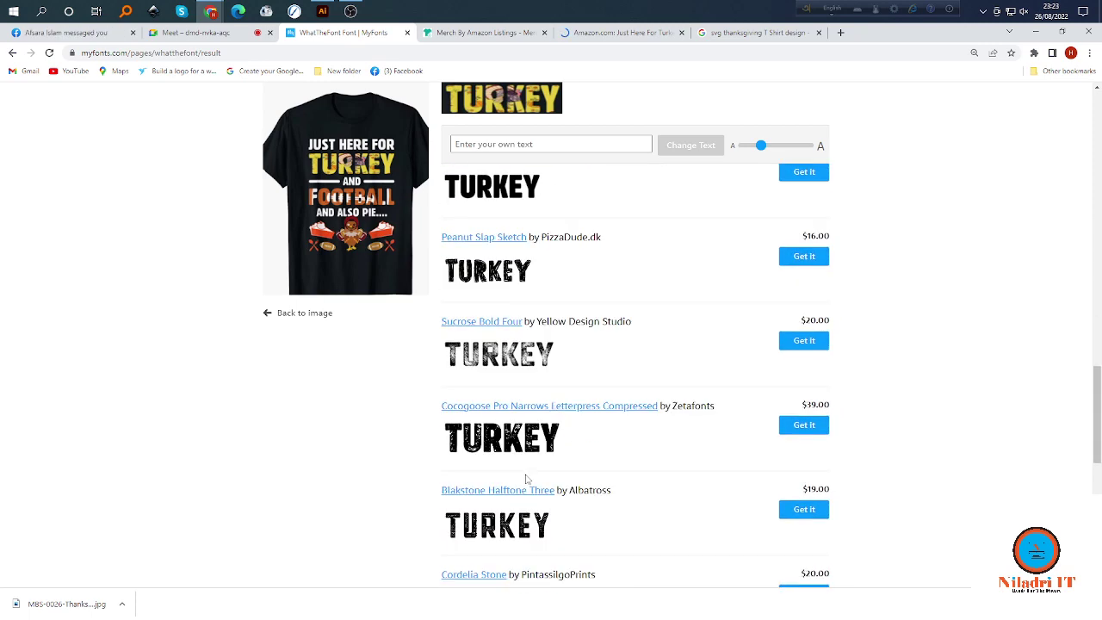
scroll(523, 418, up, 11)
scroll(525, 425, up, 5)
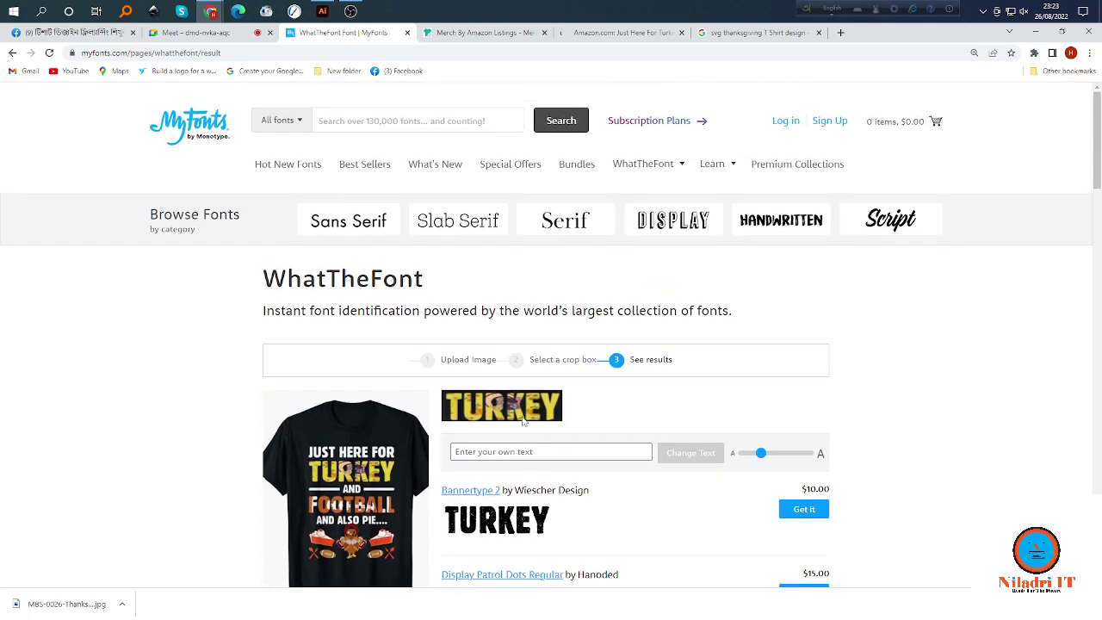
scroll(523, 419, down, 2)
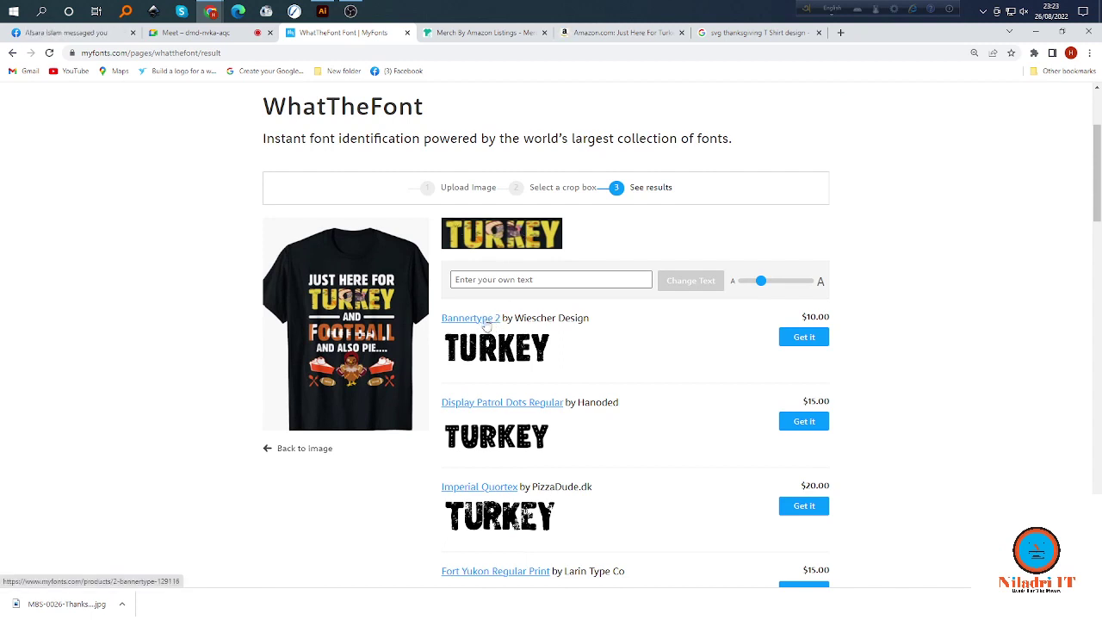
Open the Bannertype 2 font's product page and copy the font name from its heading.
click(486, 324)
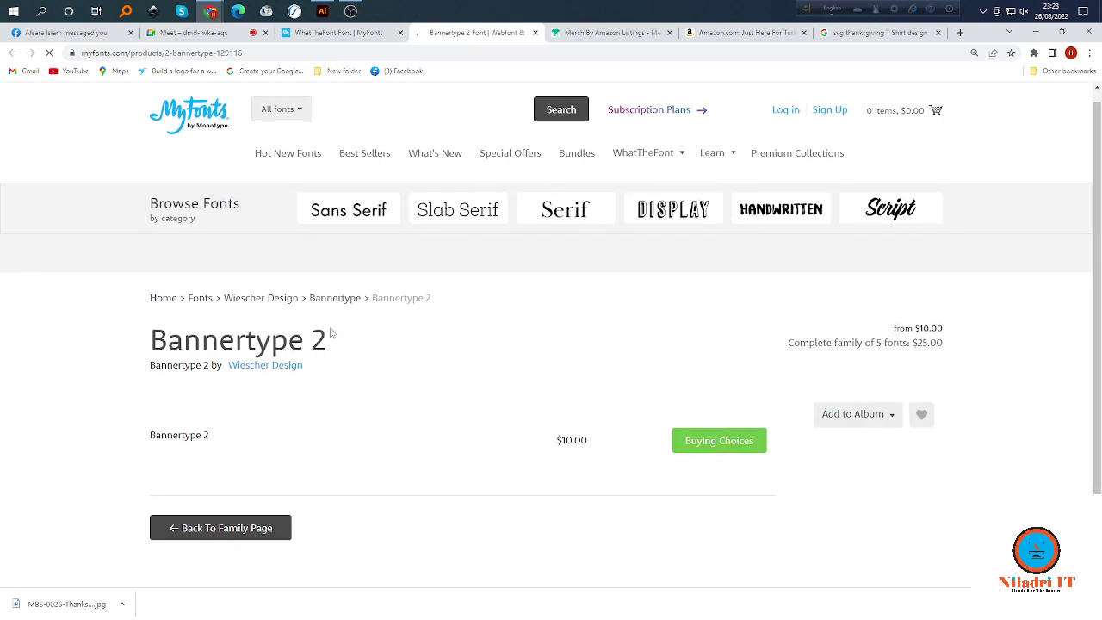
drag(325, 340, 97, 358)
key(ctrl+c)
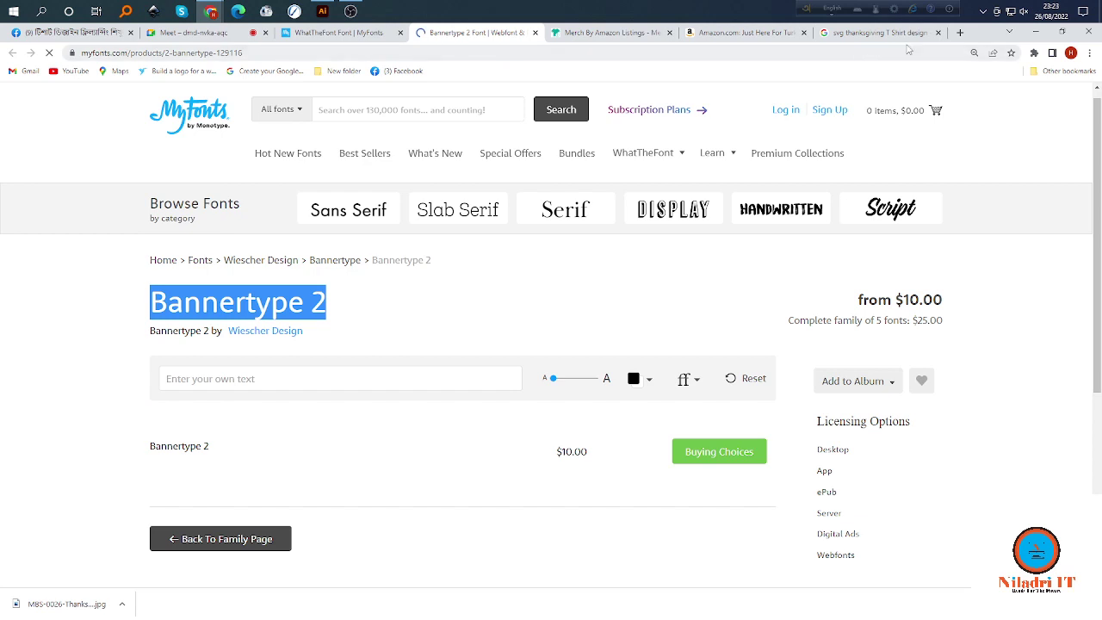
Search Google in a new tab for "Bannertype 2 free font download" and open the Bannertype2 W00 BoldCondensed page on onlinewebfonts.com.
click(959, 33)
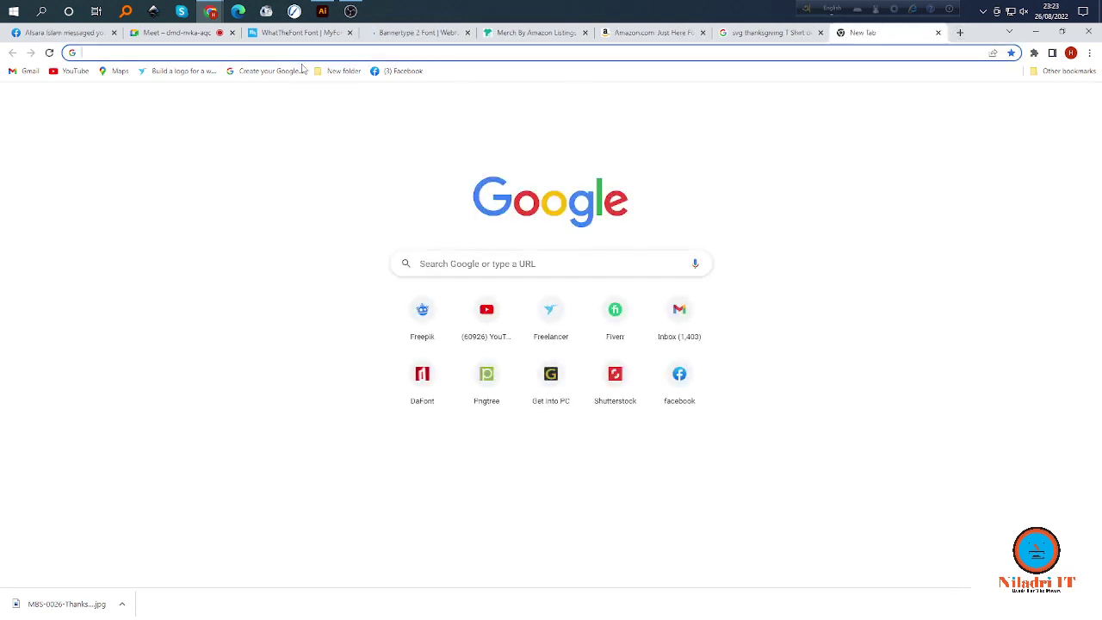
key(ctrl+v)
text(fr)
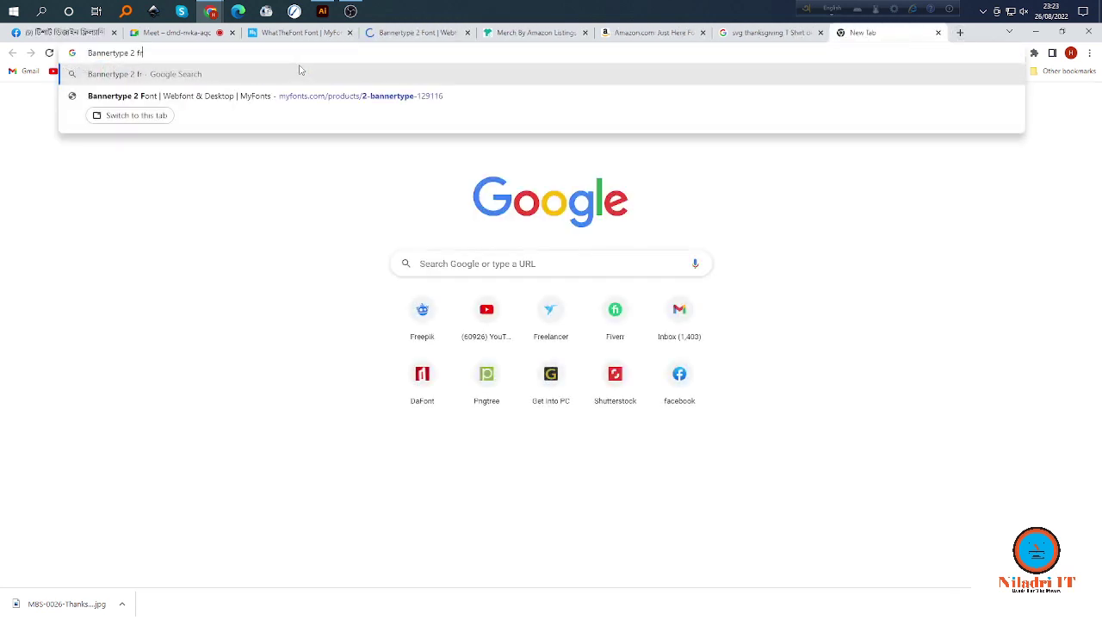
text(ee fon)
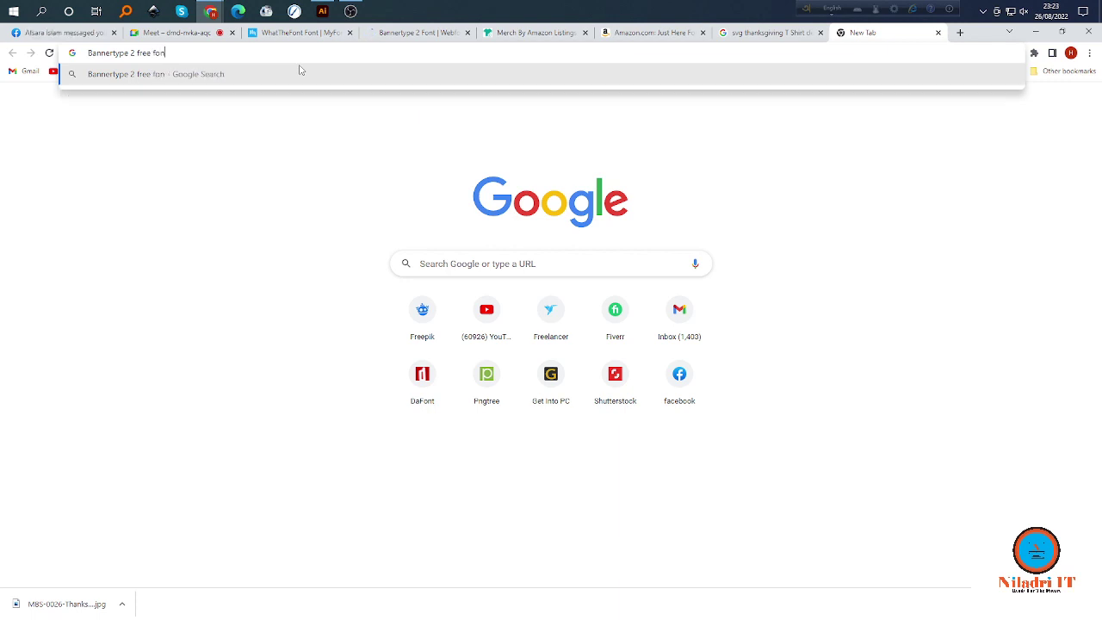
text(t download)
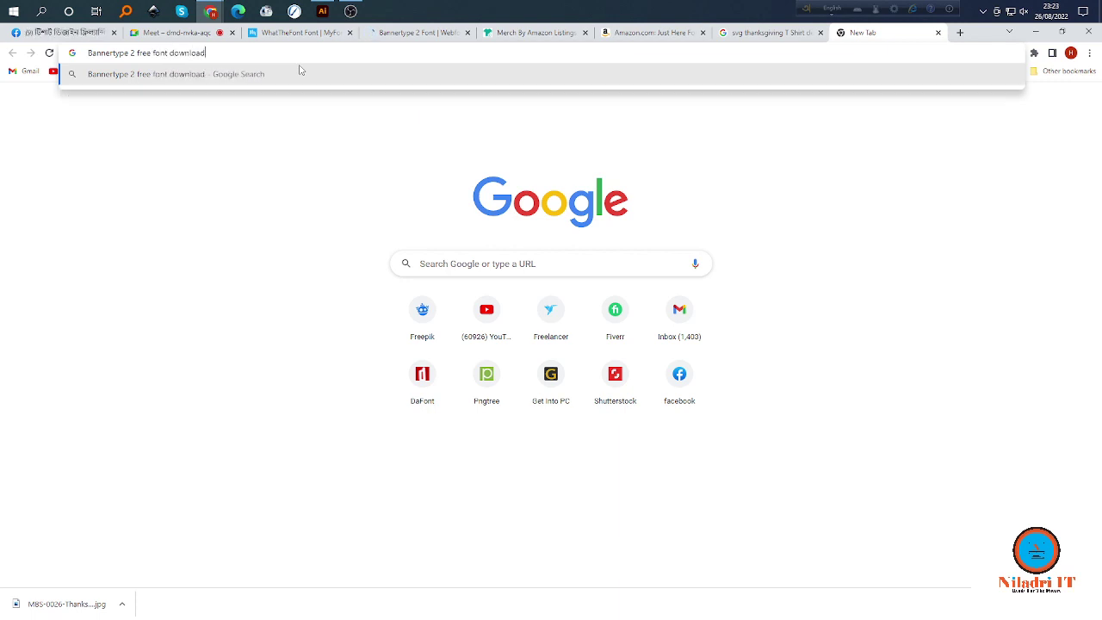
key(Return)
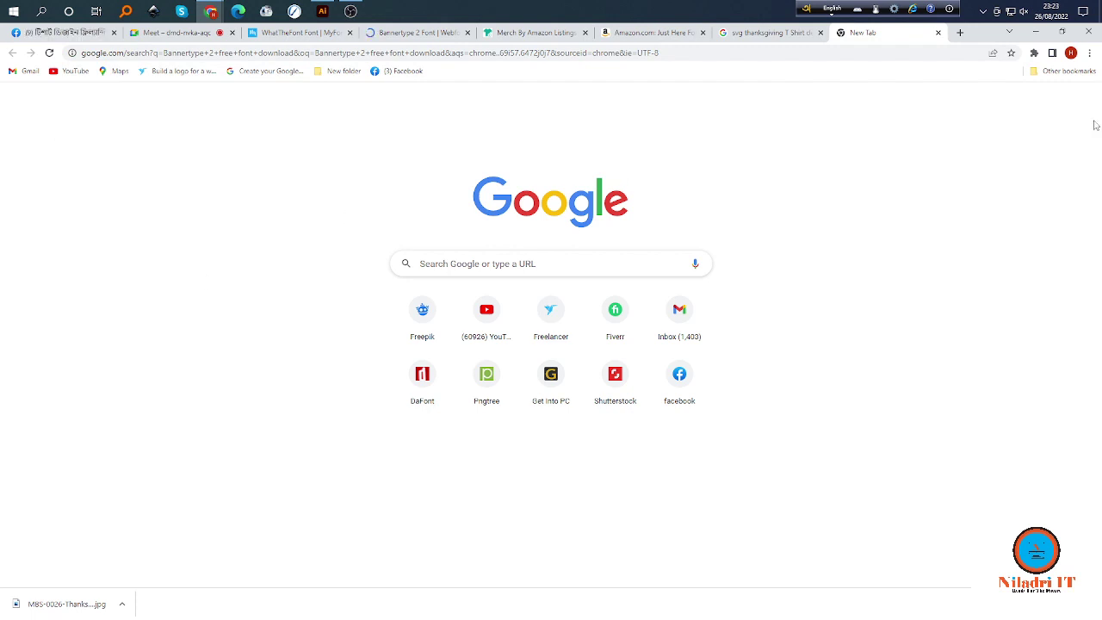
click(417, 32)
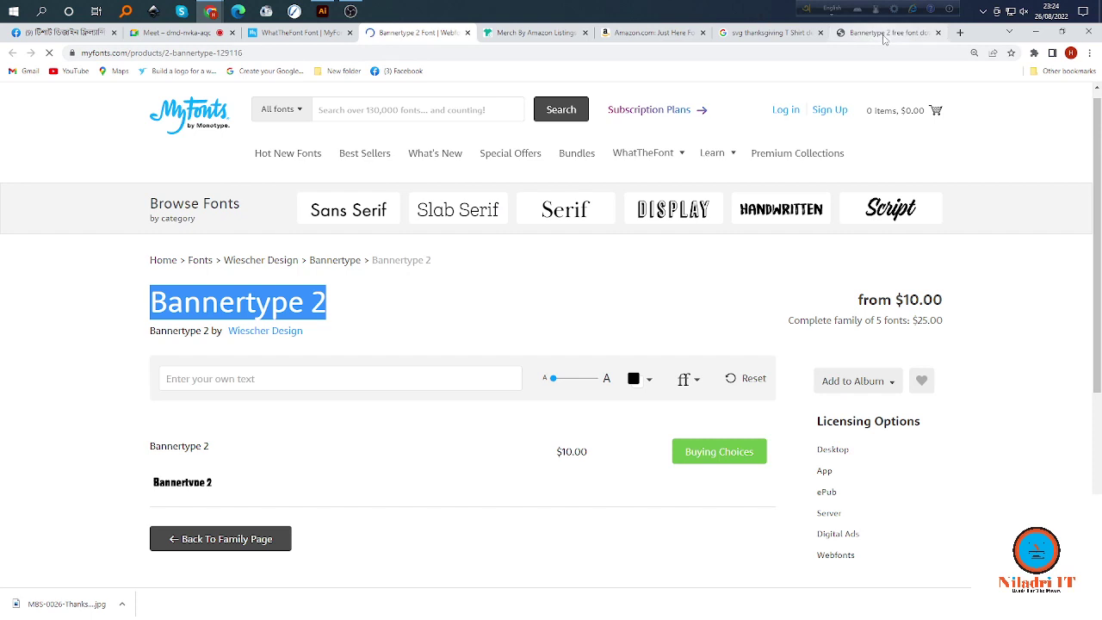
click(886, 34)
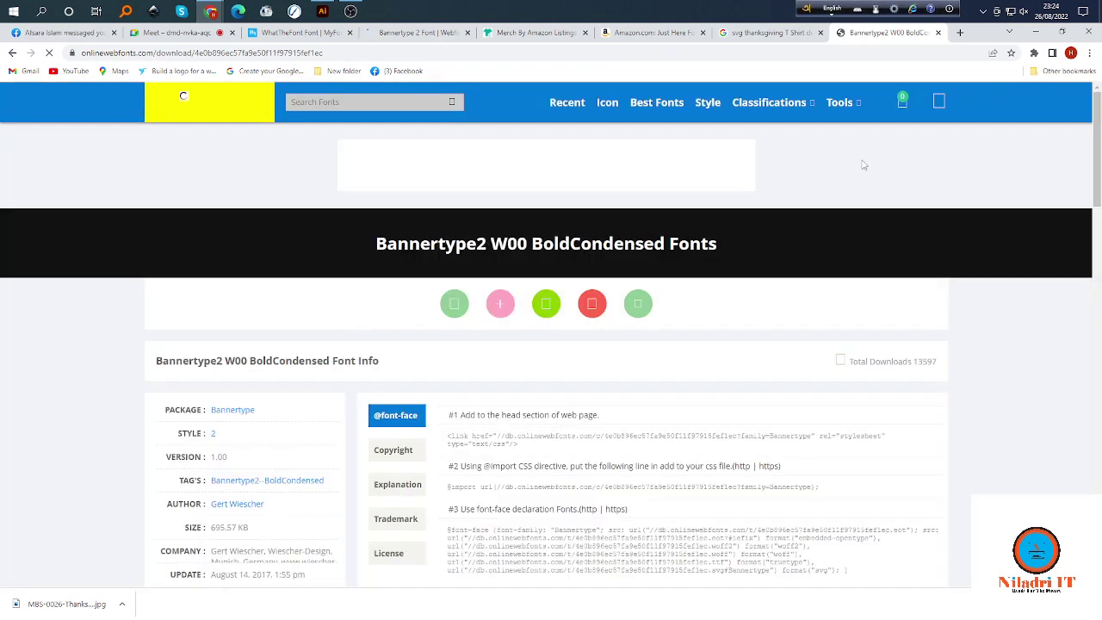
scroll(399, 393, down, 6)
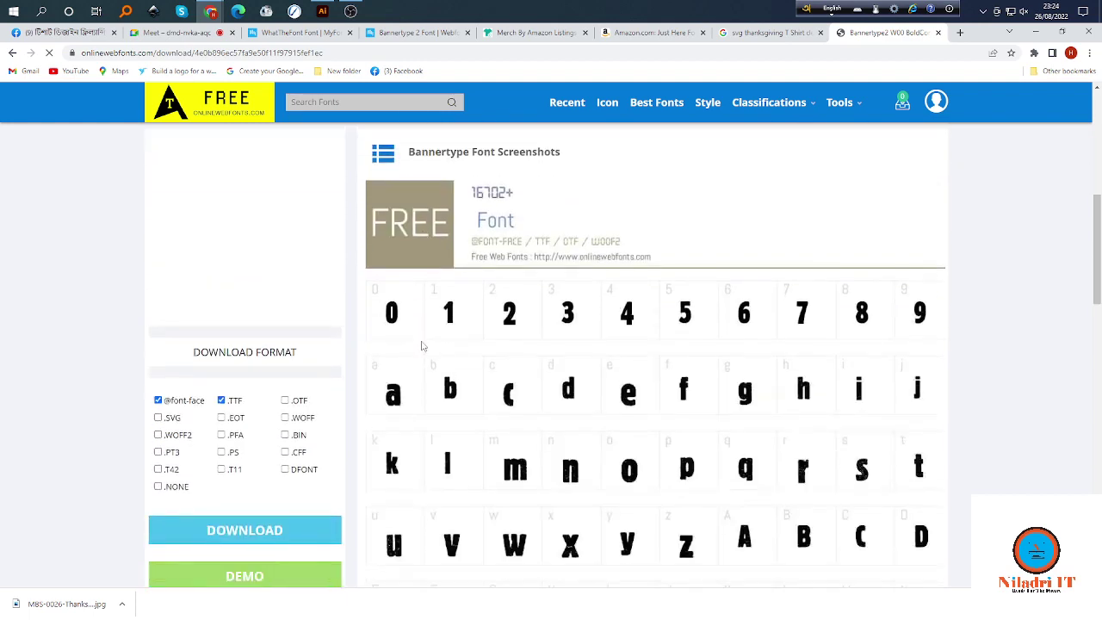
click(268, 438)
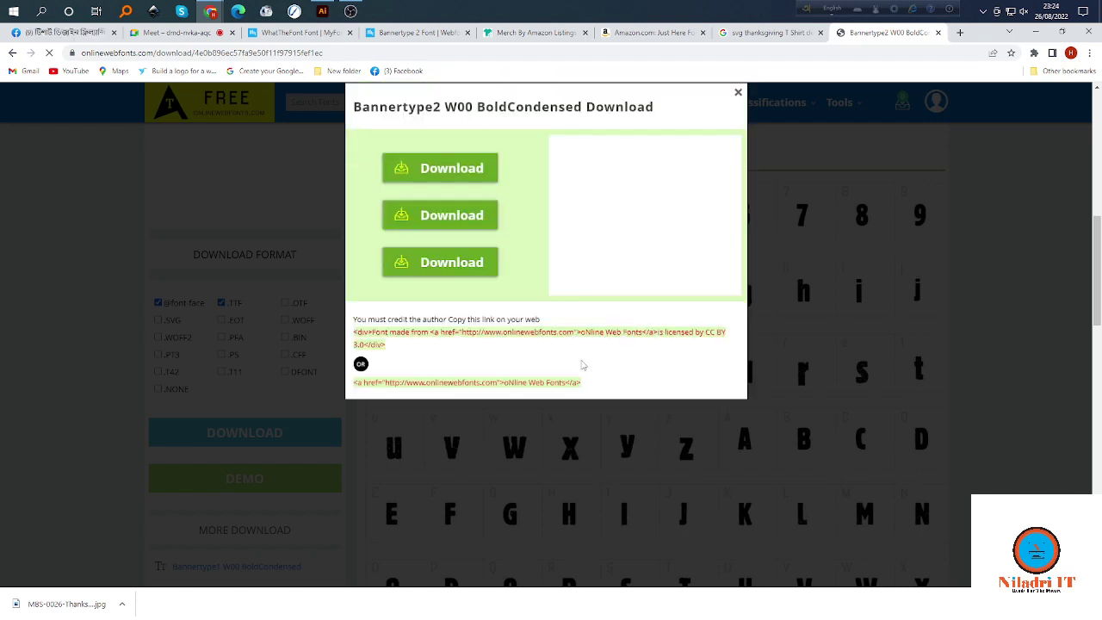
click(461, 263)
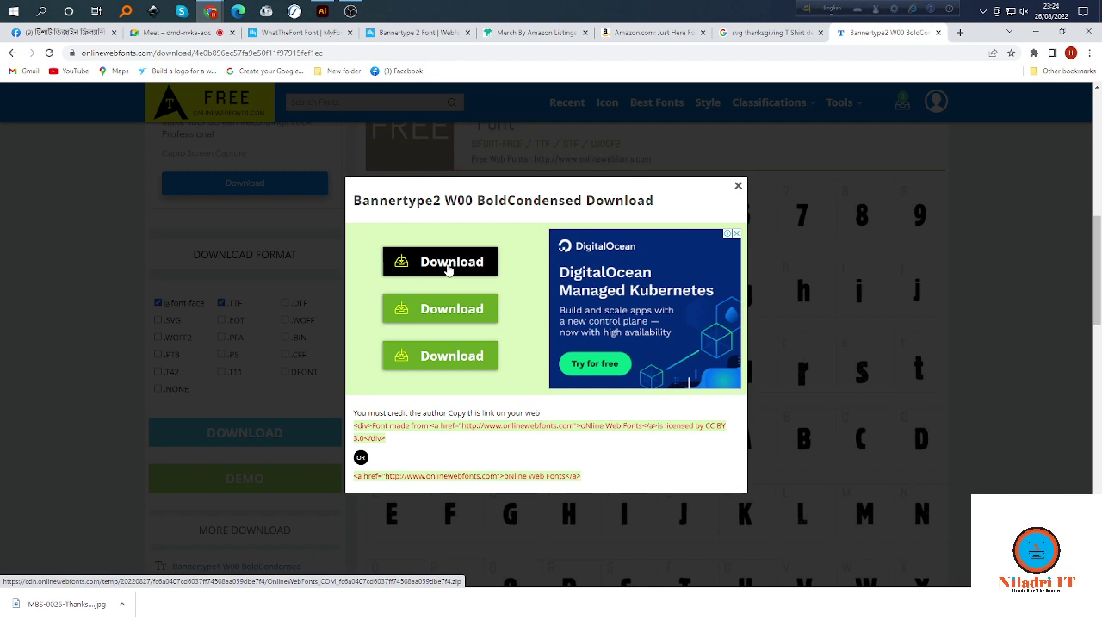
click(447, 269)
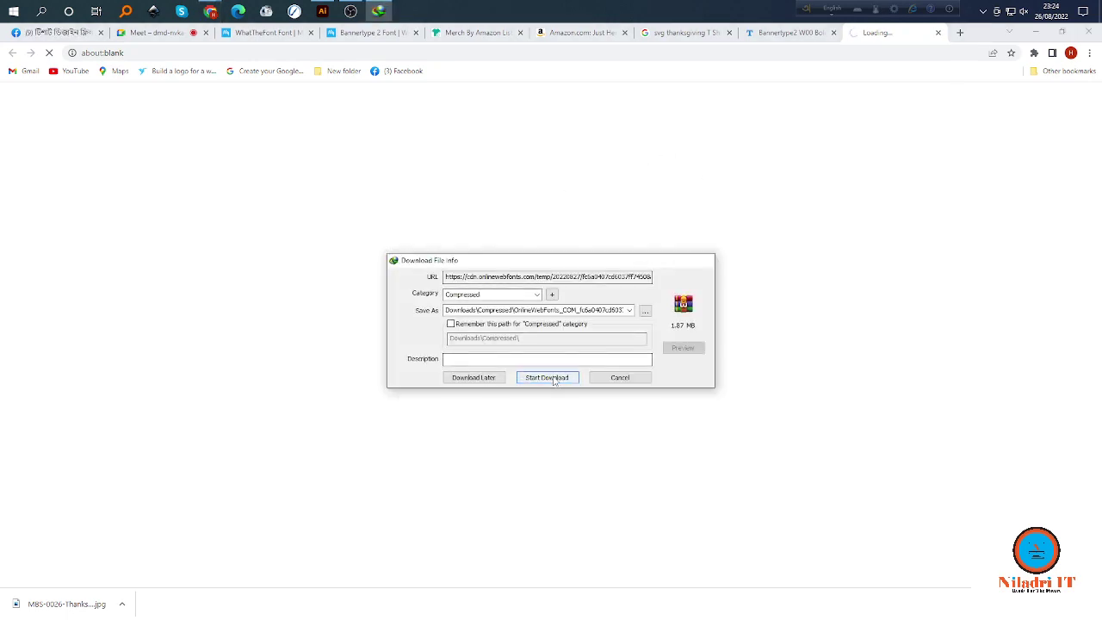
click(548, 377)
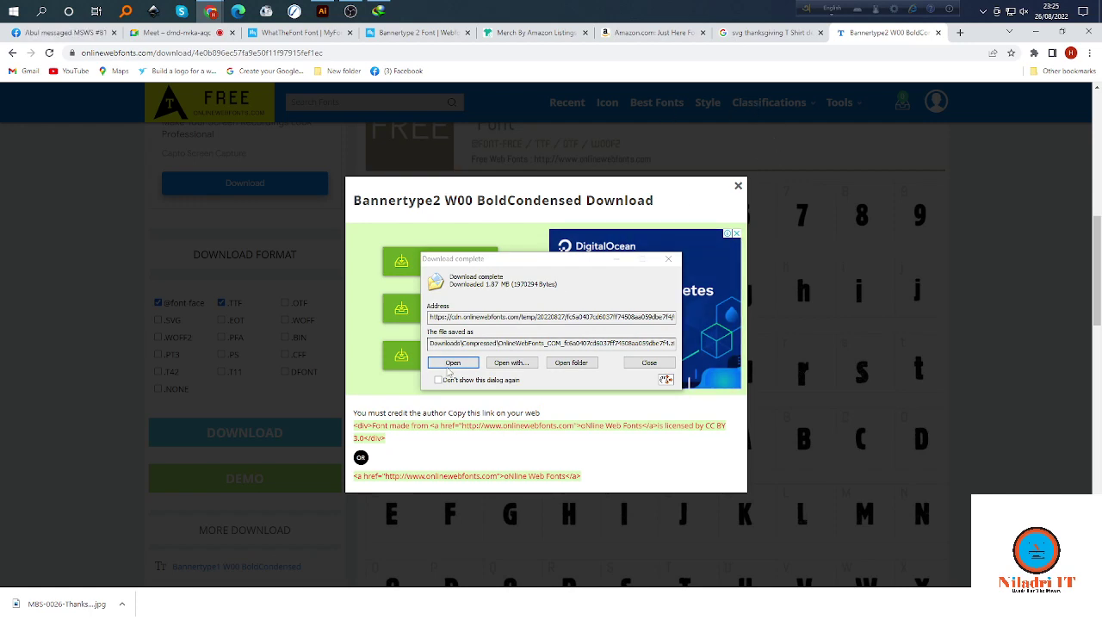
Open the downloaded archive and install the TrueType font from its Bannertype2 W00 BoldCondensed folder.
click(453, 363)
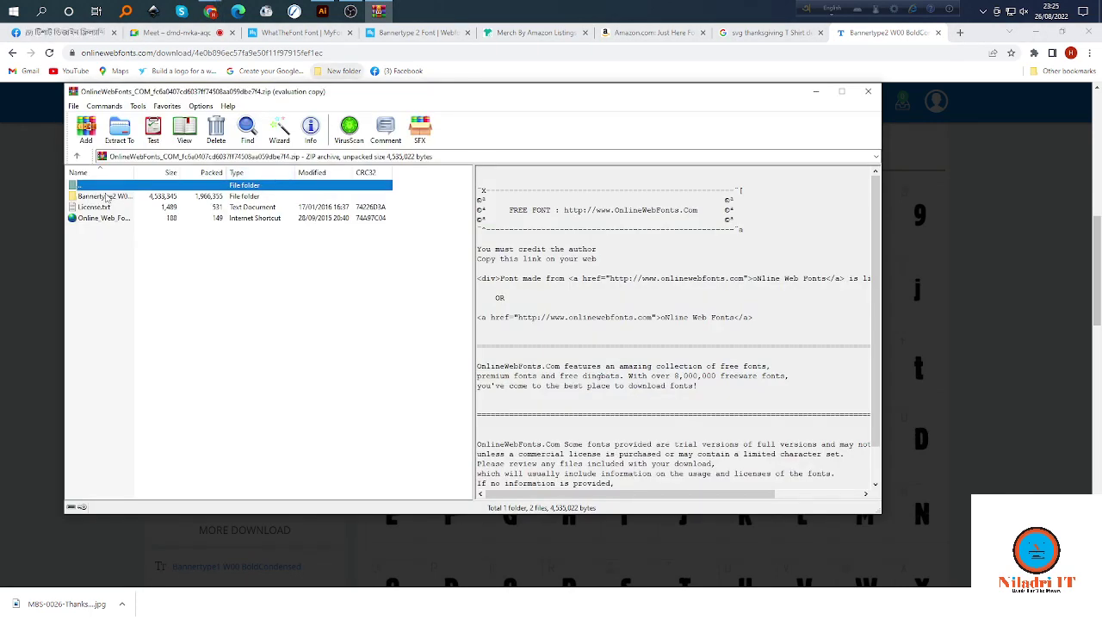
click(107, 197)
click(541, 306)
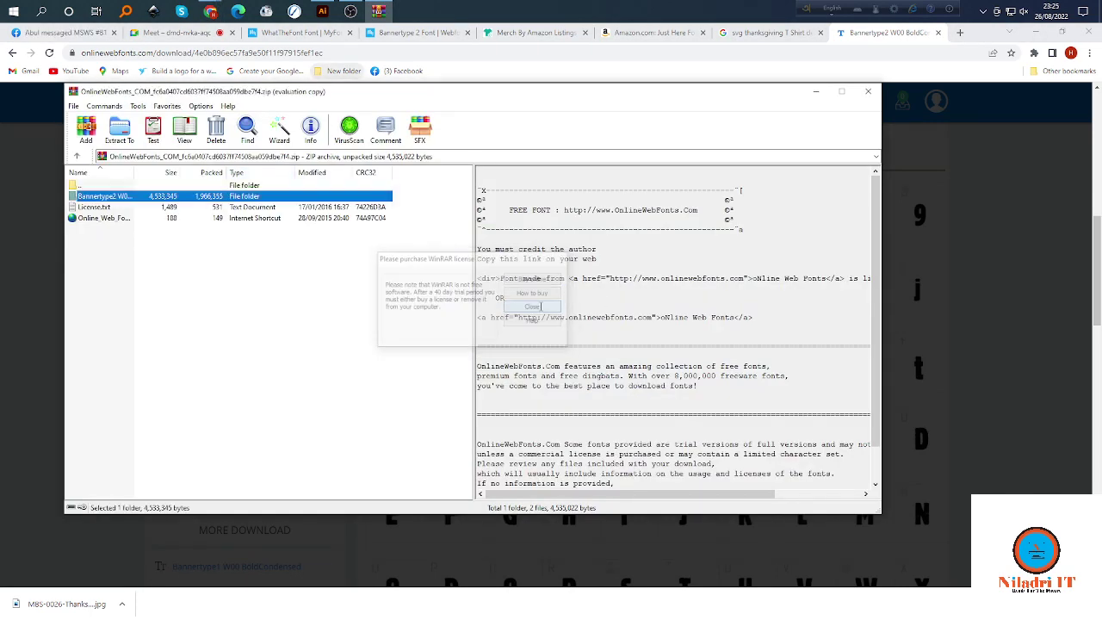
double_click(151, 198)
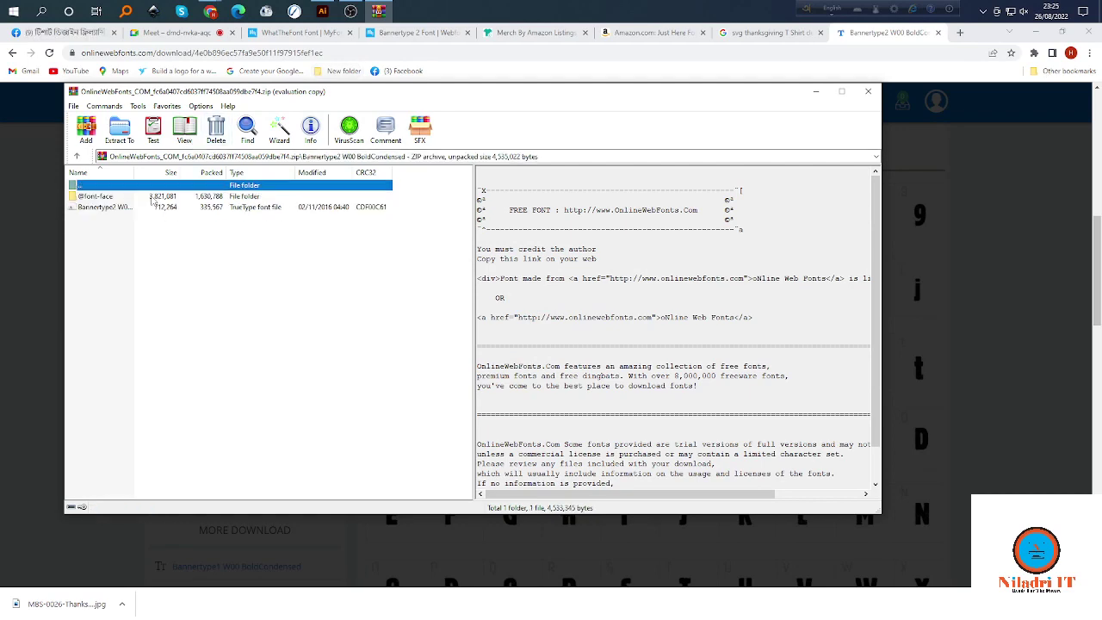
double_click(103, 208)
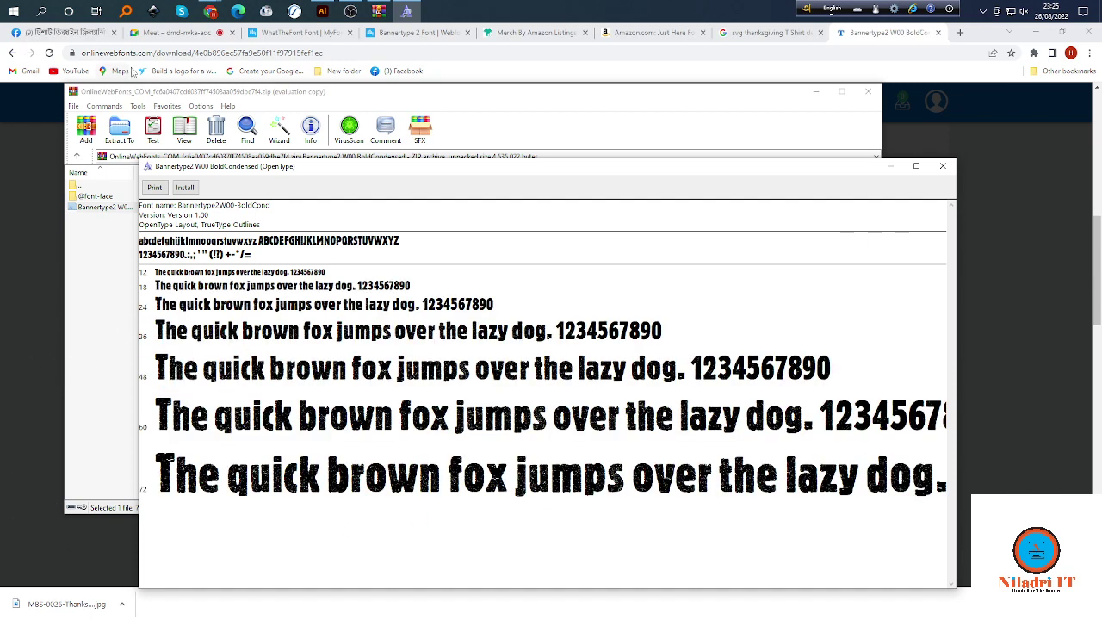
click(184, 187)
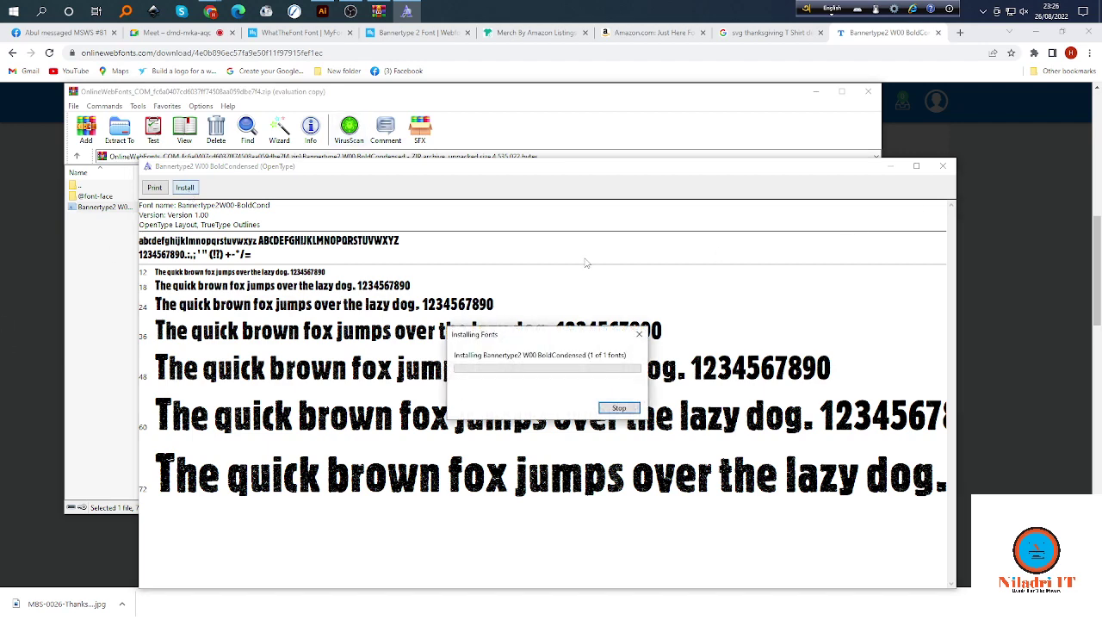
Switch to Illustrator and move the turkey T-shirt reference image off the artboard to its right side.
click(323, 11)
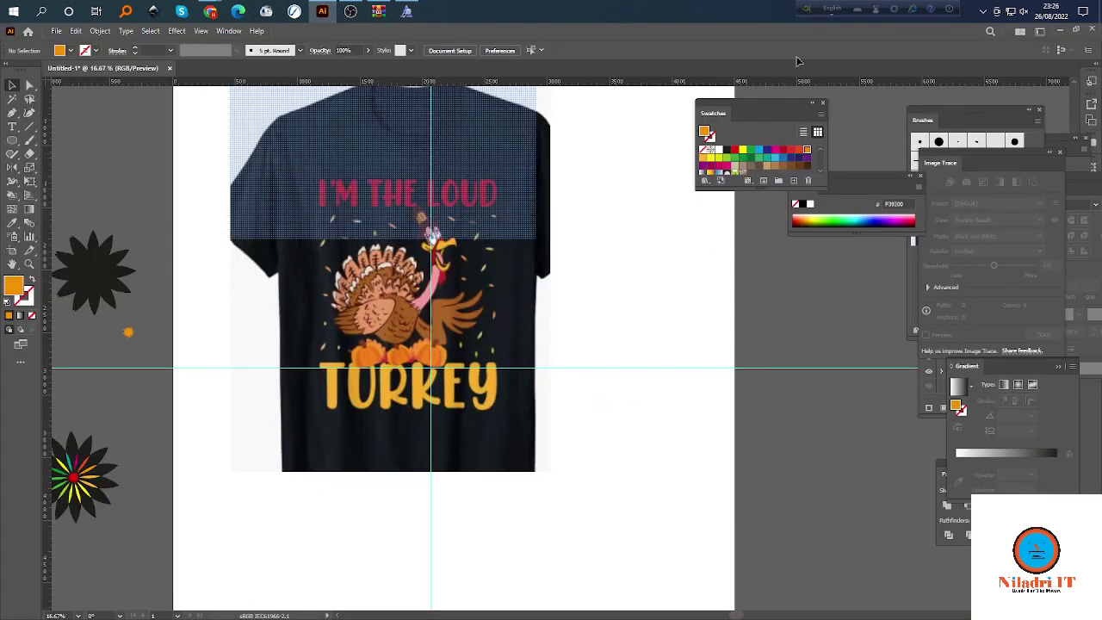
scroll(379, 273, down, 1)
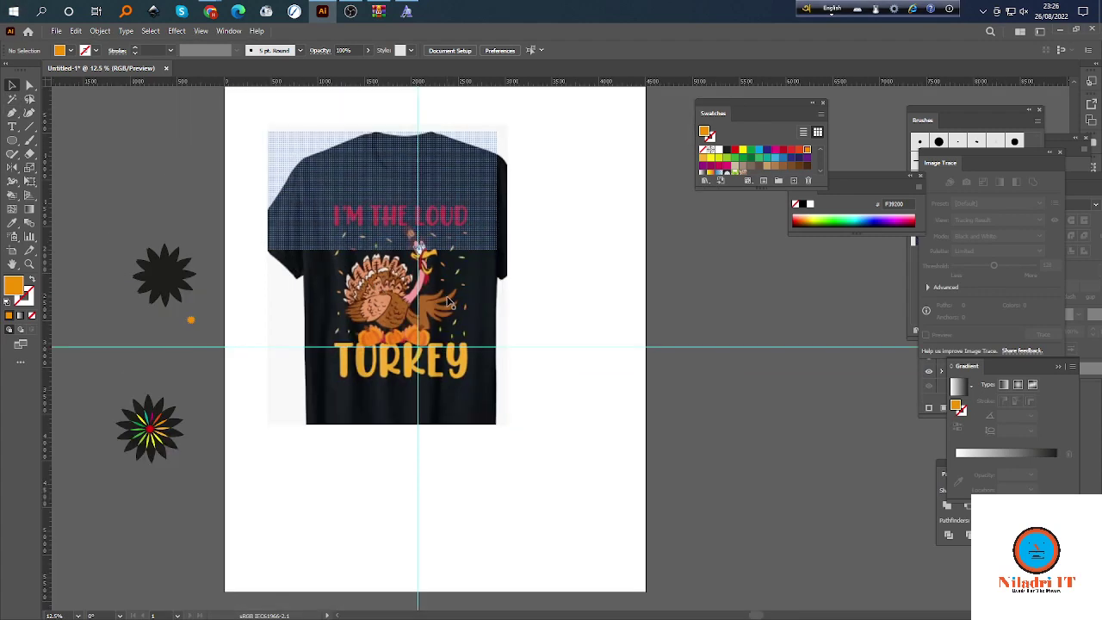
drag(379, 274, 785, 410)
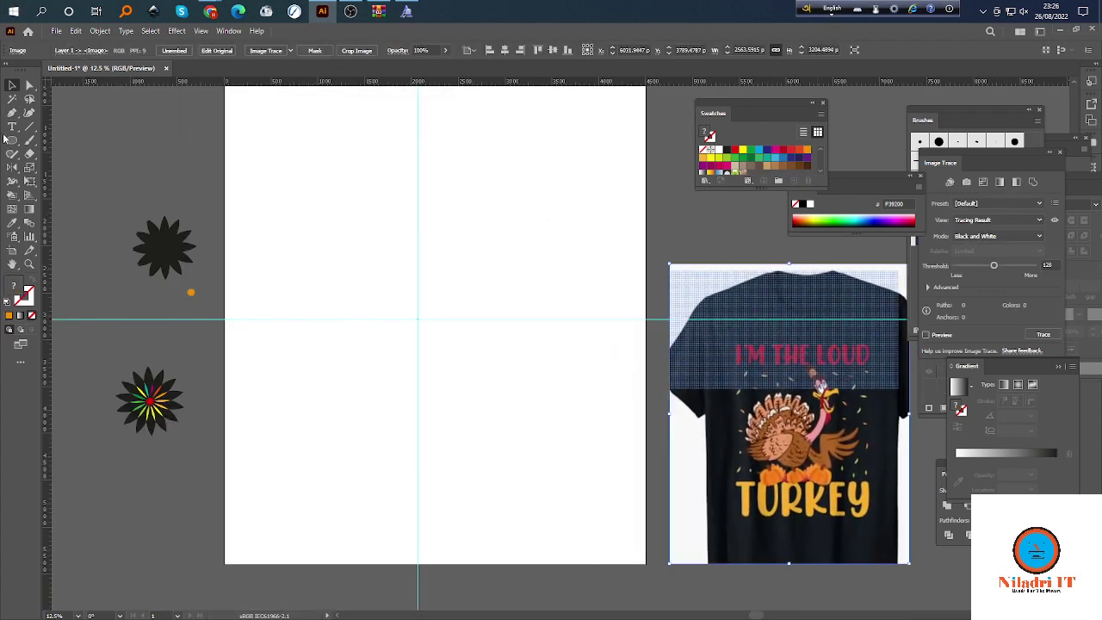
Place a Lorem ipsum point text on the upper-left part of the artboard and scale it to about 177 pt.
click(12, 127)
click(270, 190)
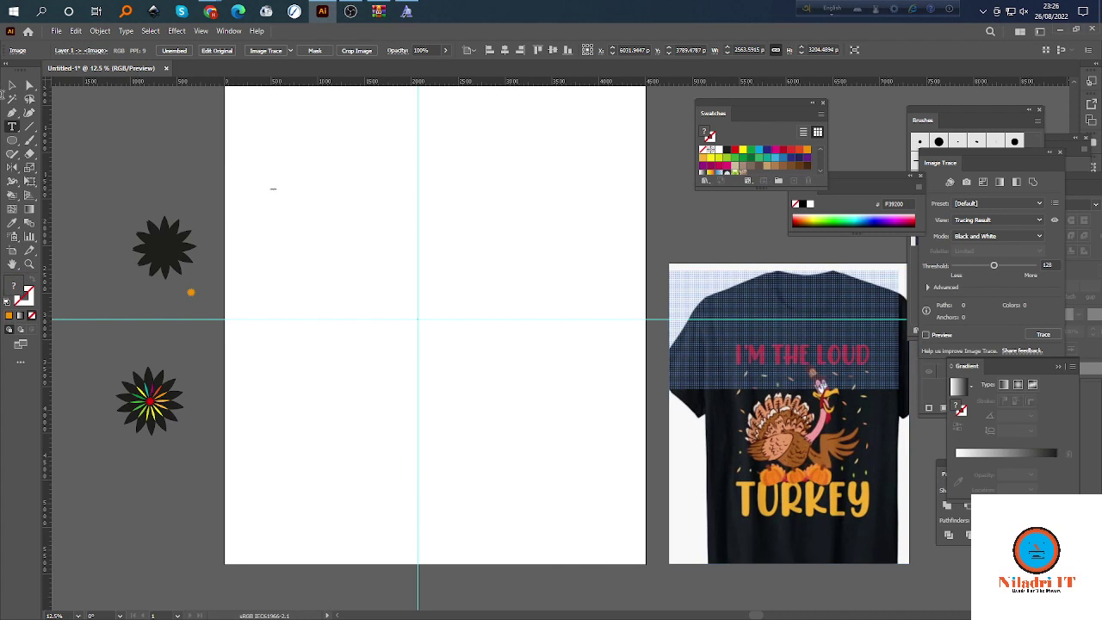
key(Escape)
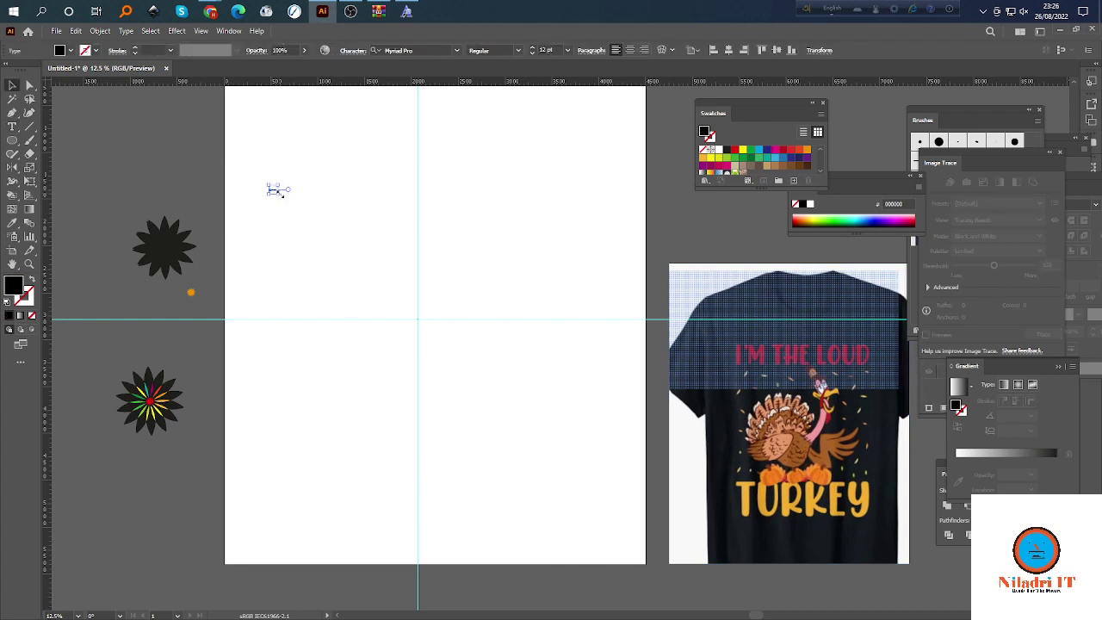
drag(290, 197, 544, 216)
click(307, 204)
scroll(308, 204, up, 1)
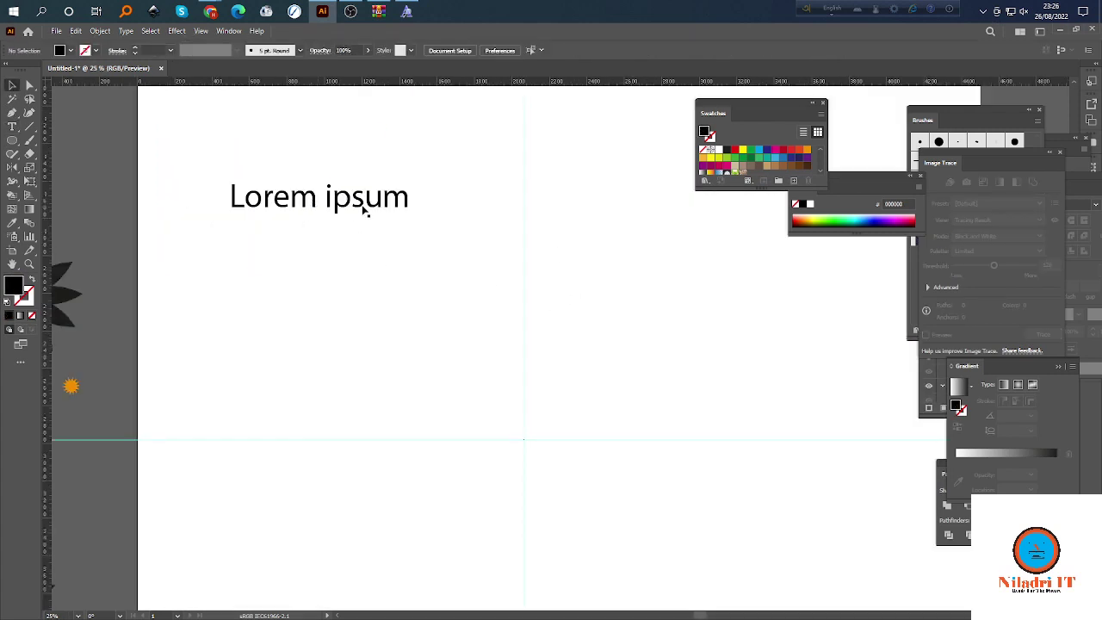
Enlarge the Lorem ipsum text to about 400 pt and keep it selected.
click(365, 212)
scroll(429, 246, down, 1)
scroll(374, 250, right, 2)
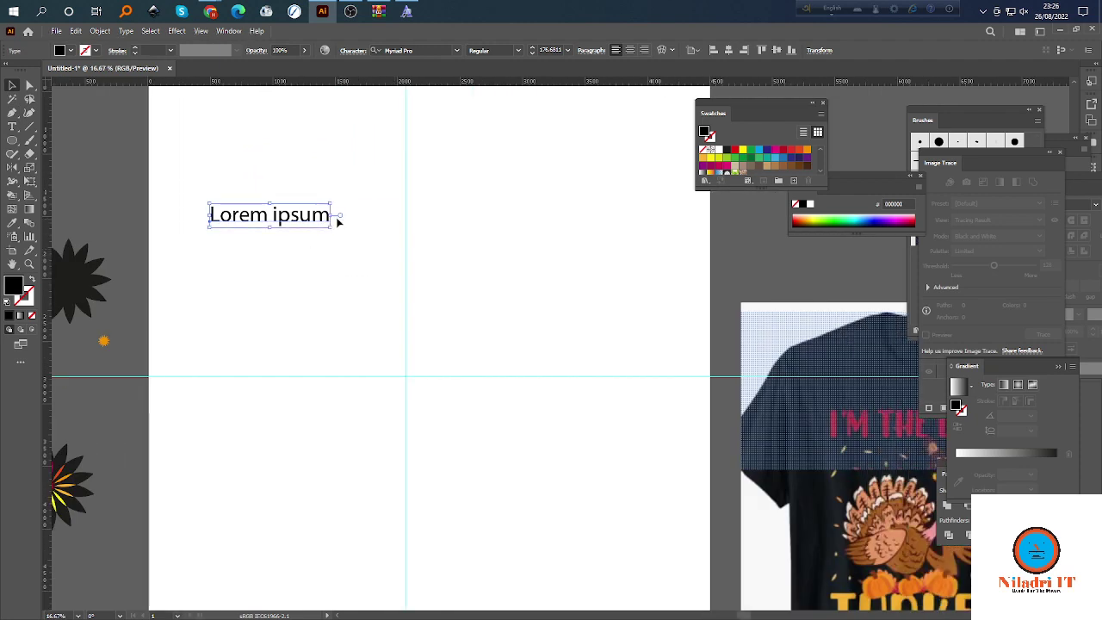
drag(337, 215, 483, 233)
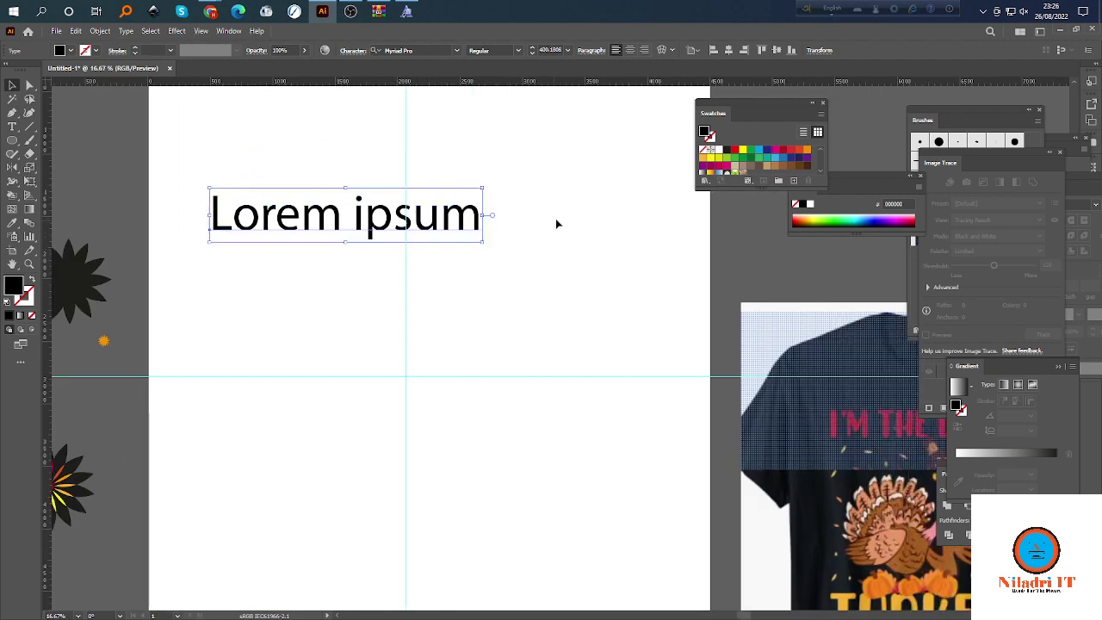
click(556, 221)
click(359, 222)
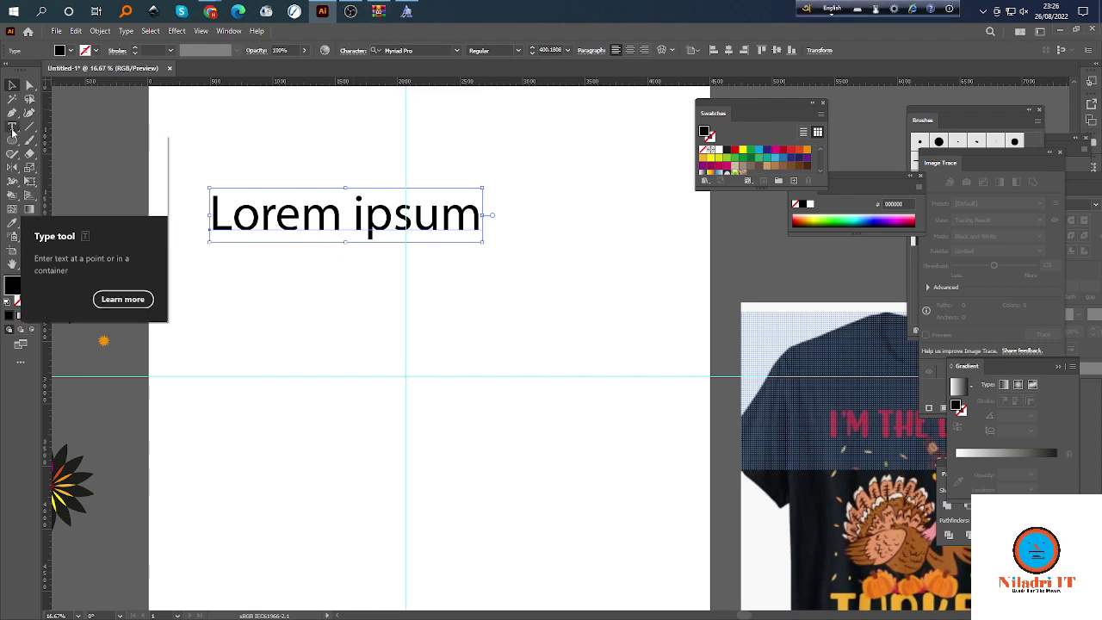
Search the fonts for "banner" and set the Lorem ipsum text in Bannertype2 W00 BoldCondensed.
click(13, 129)
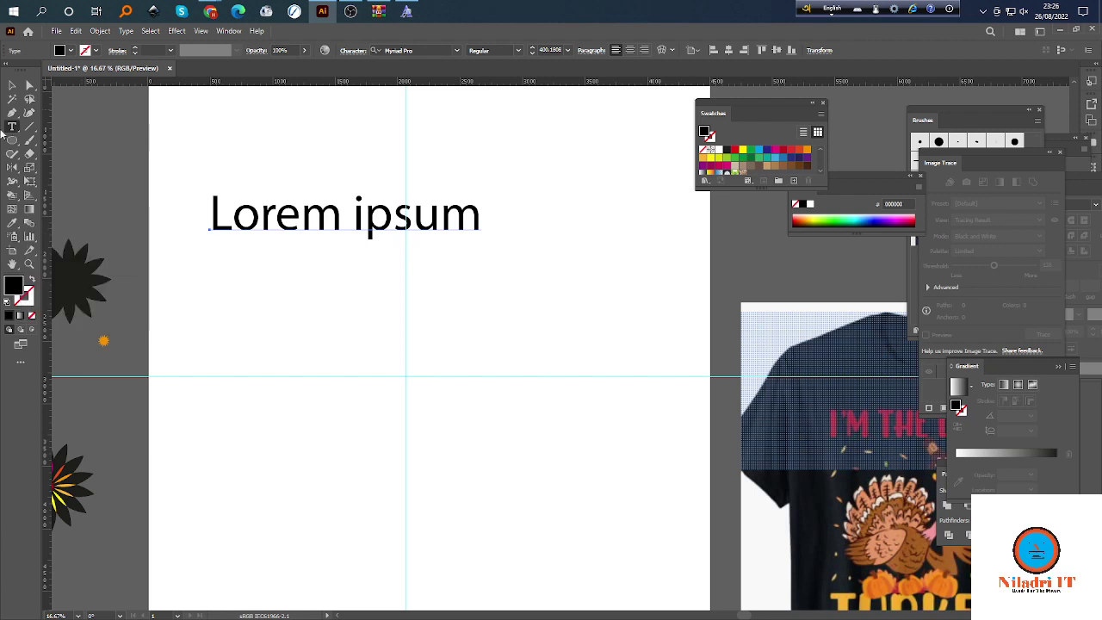
click(419, 52)
text(ba)
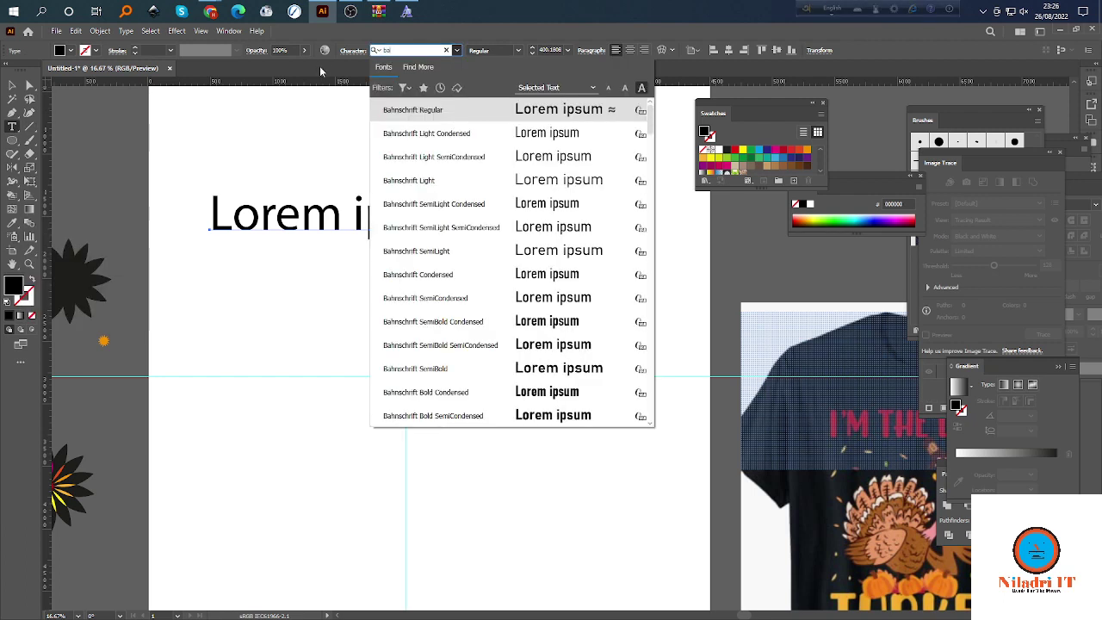
text(inner)
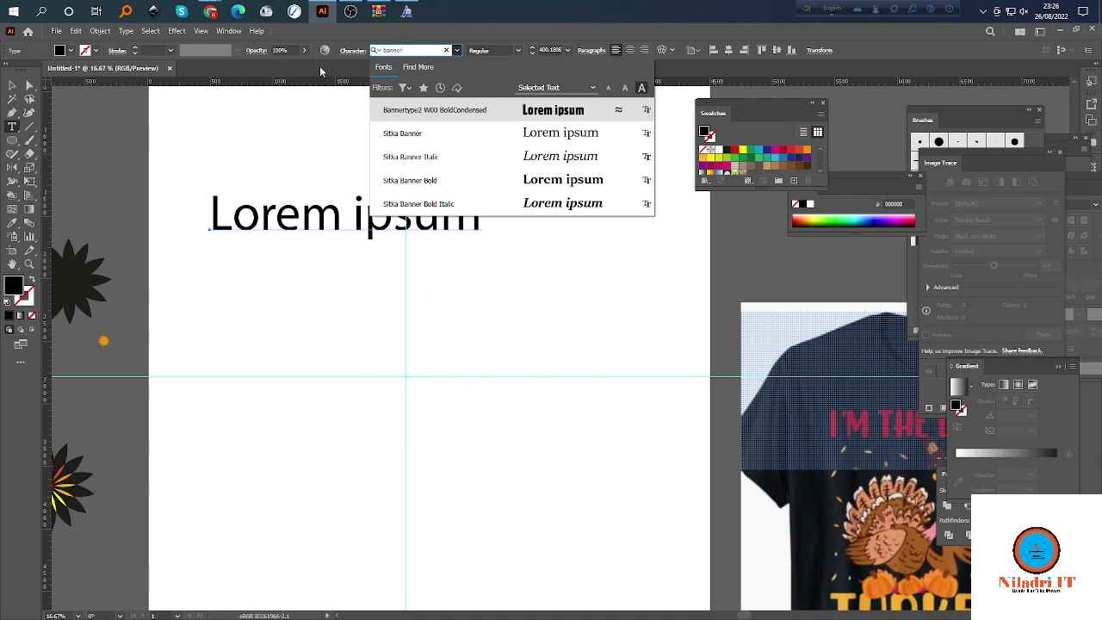
click(435, 110)
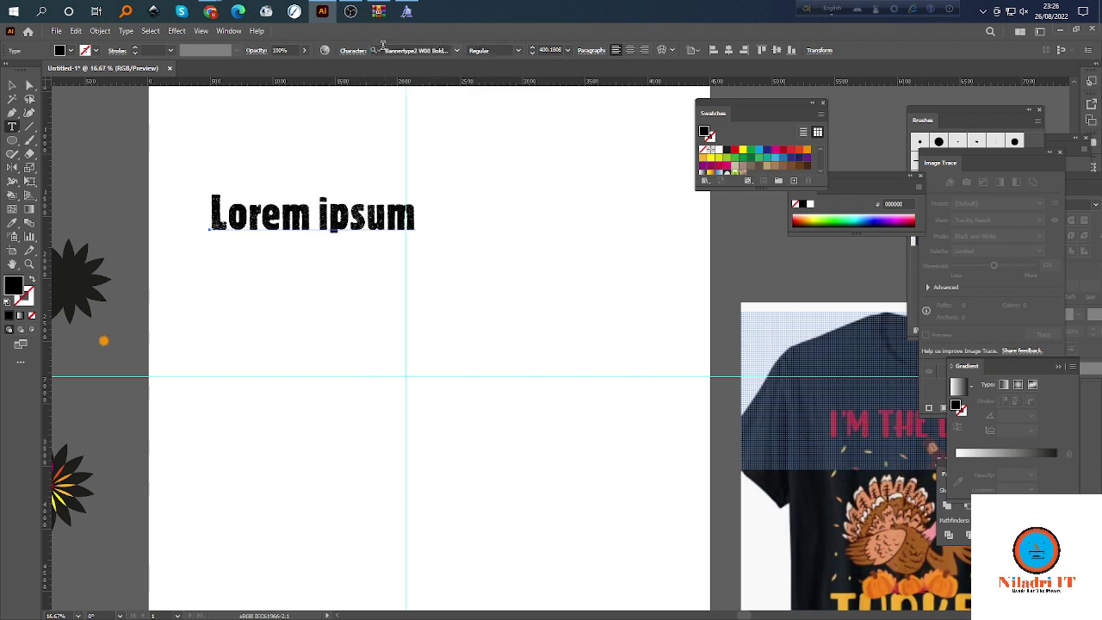
Copy the applied font's name and replace the Lorem ipsum text with "Bannertype2 W00 BoldCondensed".
click(411, 51)
key(ctrl+c)
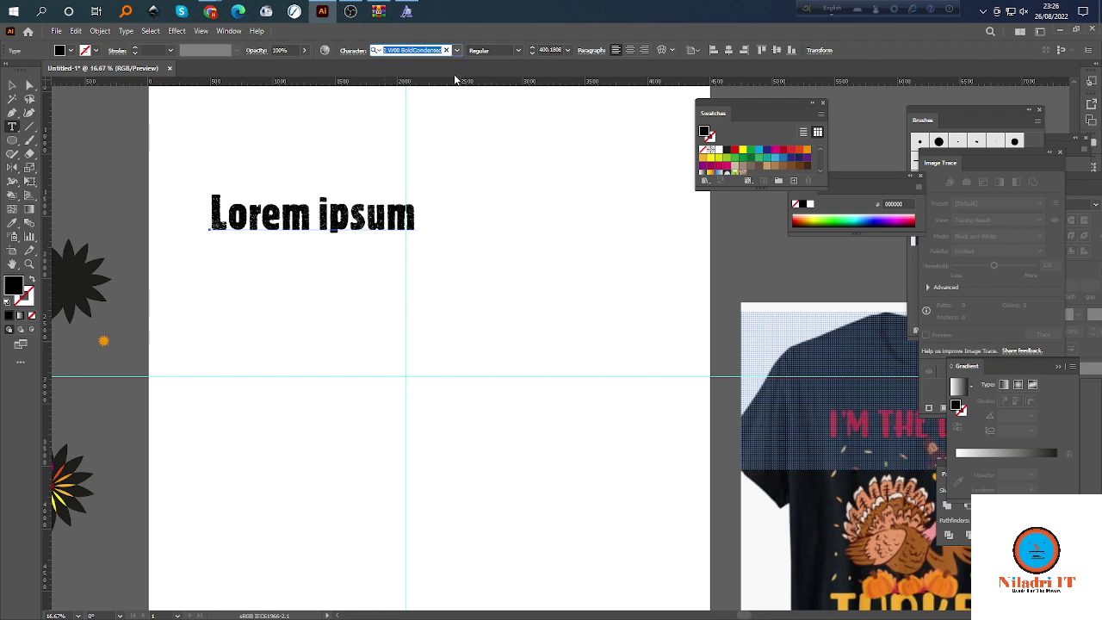
click(13, 129)
drag(416, 211, 189, 207)
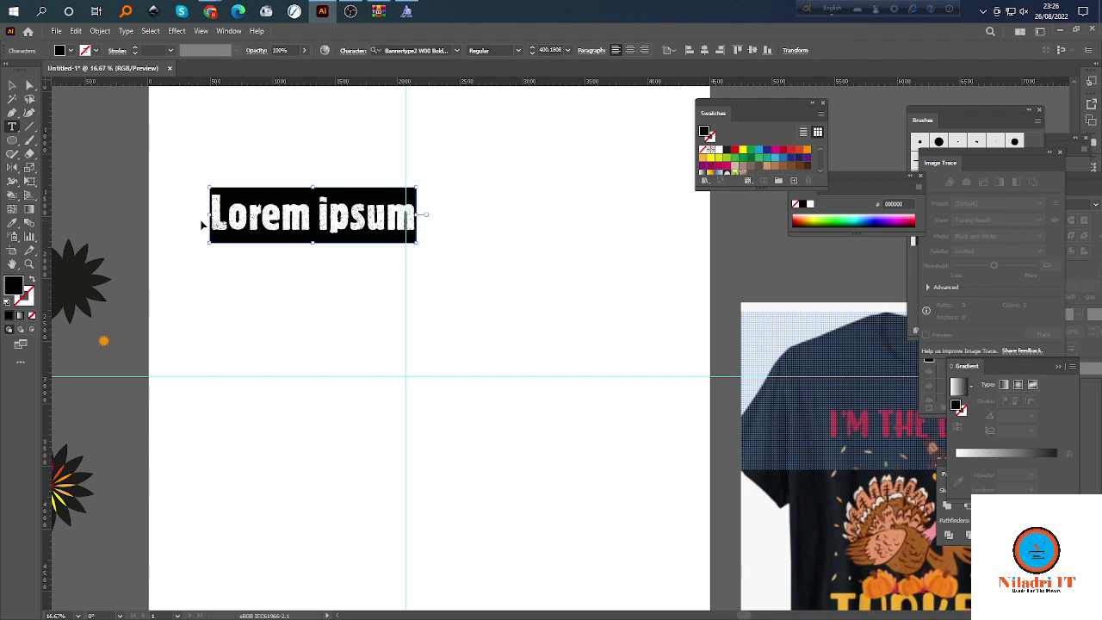
key(ctrl+v)
key(Escape)
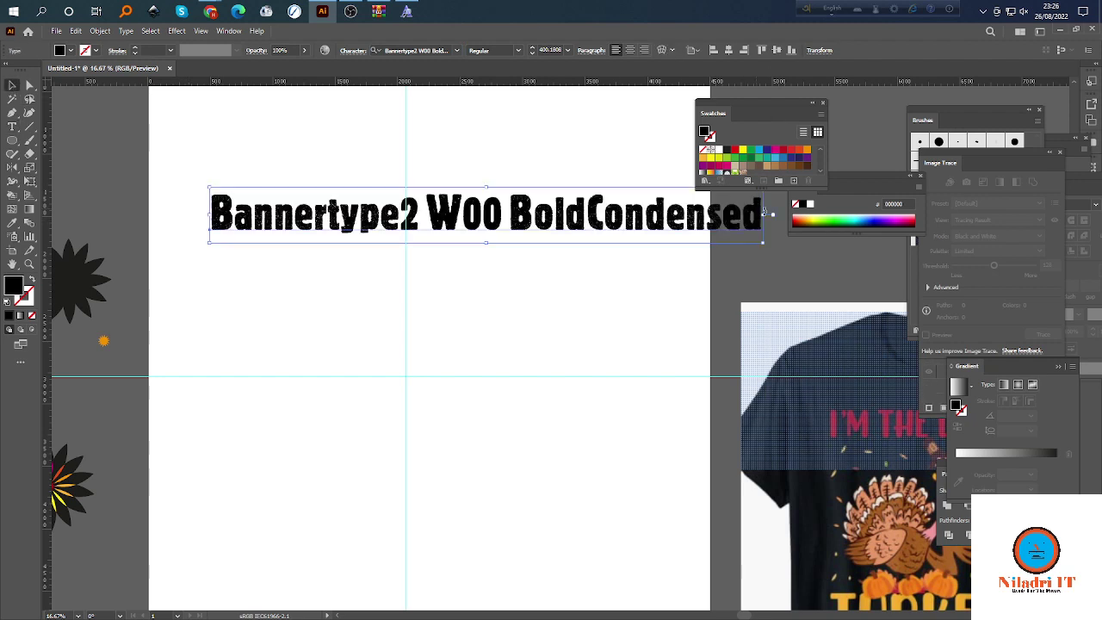
Scale the font-name text down to about 160 pt and move it to the artboard's upper-left corner.
click(440, 278)
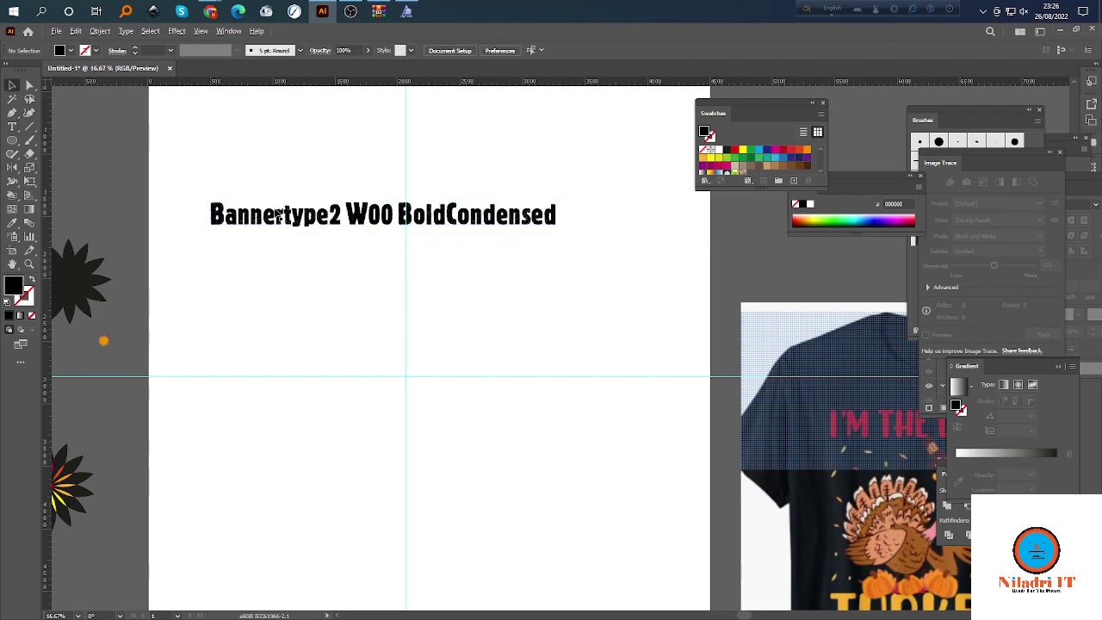
scroll(295, 248, up, 3)
scroll(298, 251, down, 3)
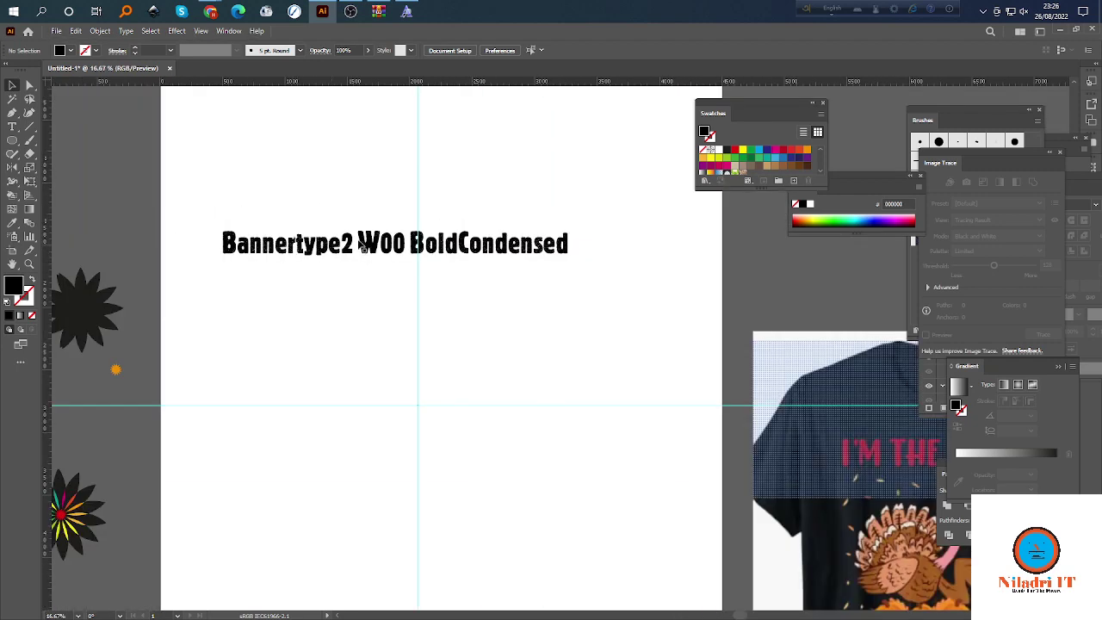
click(379, 245)
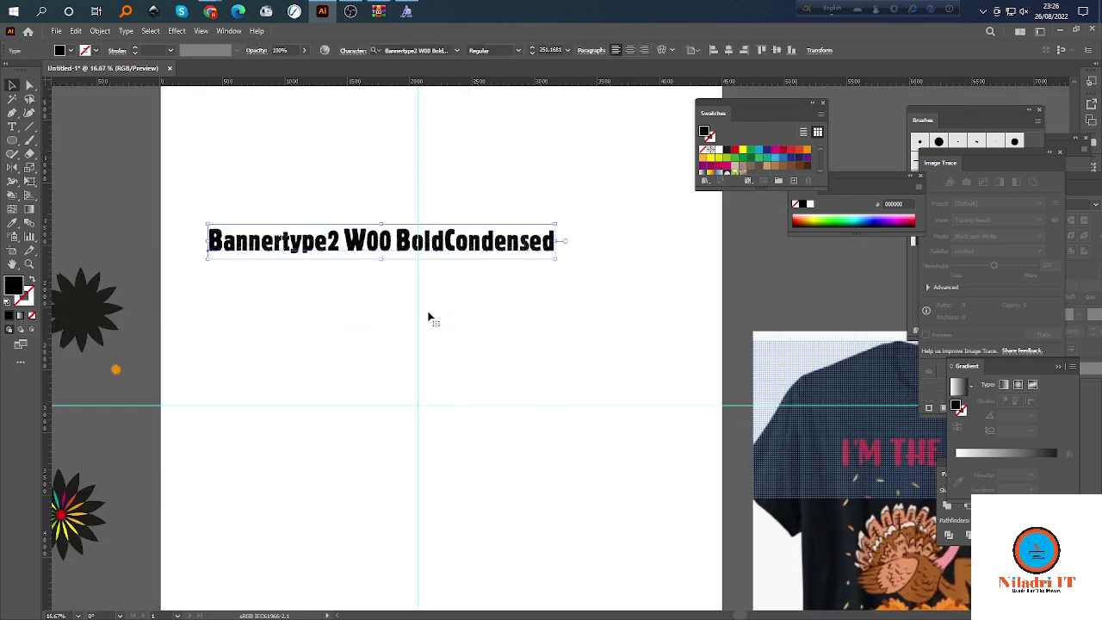
scroll(428, 315, down, 1)
click(439, 282)
click(444, 267)
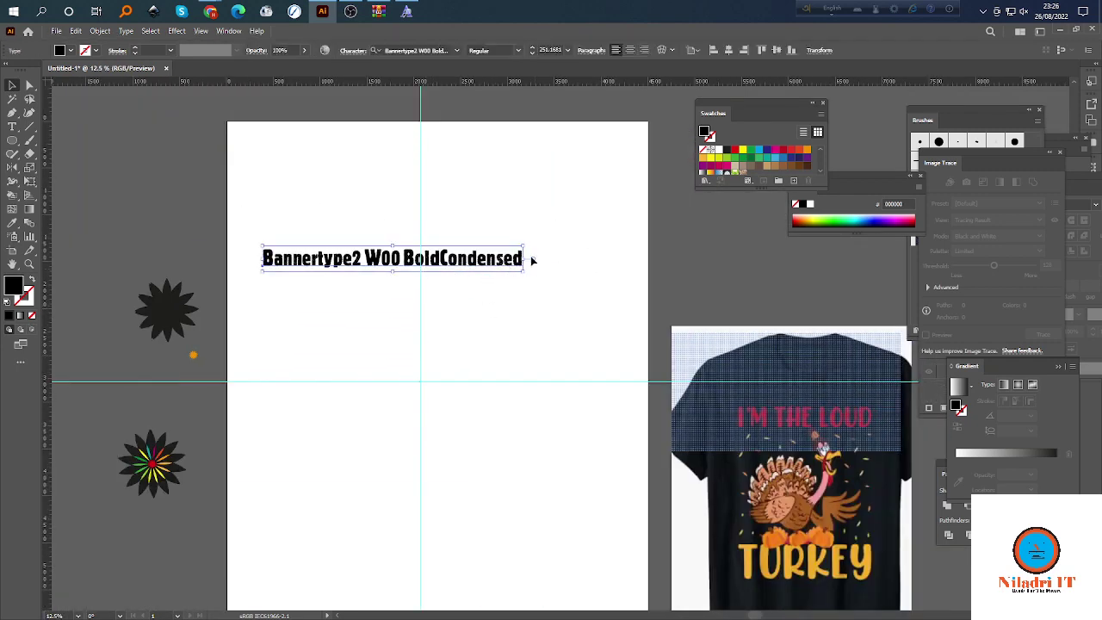
drag(527, 258, 433, 280)
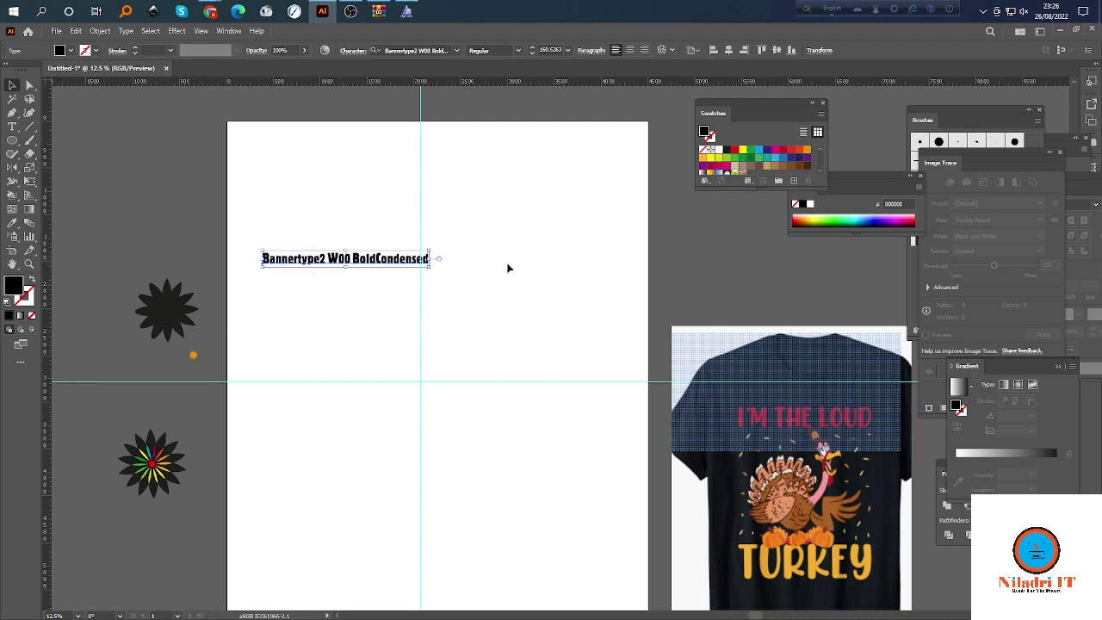
click(509, 266)
drag(363, 267, 339, 157)
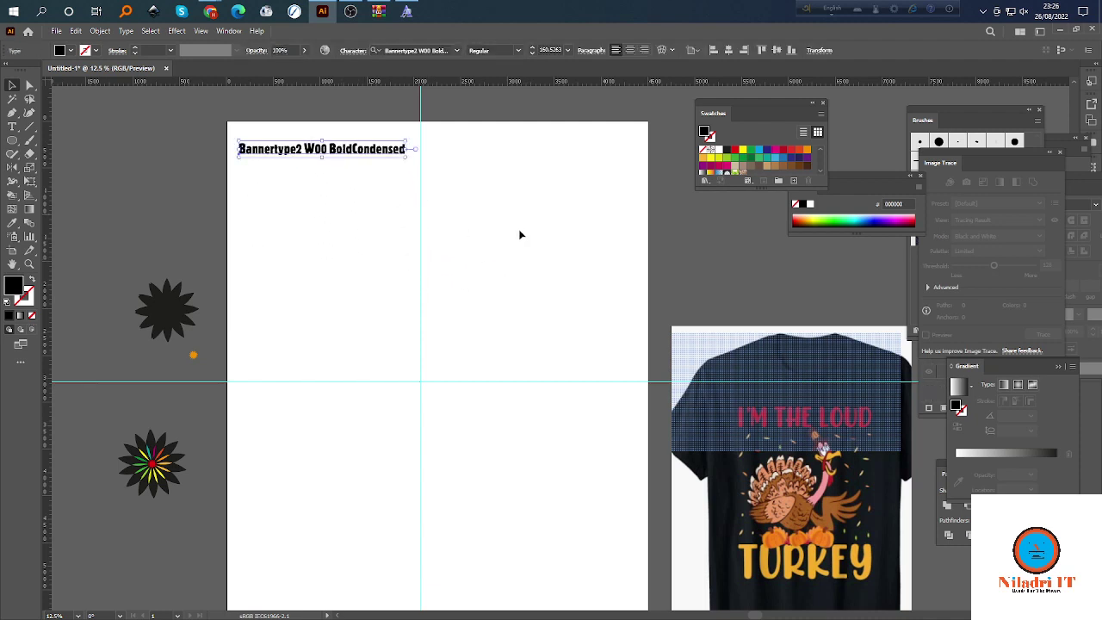
scroll(312, 154, up, 3)
click(322, 163)
scroll(335, 218, up, 2)
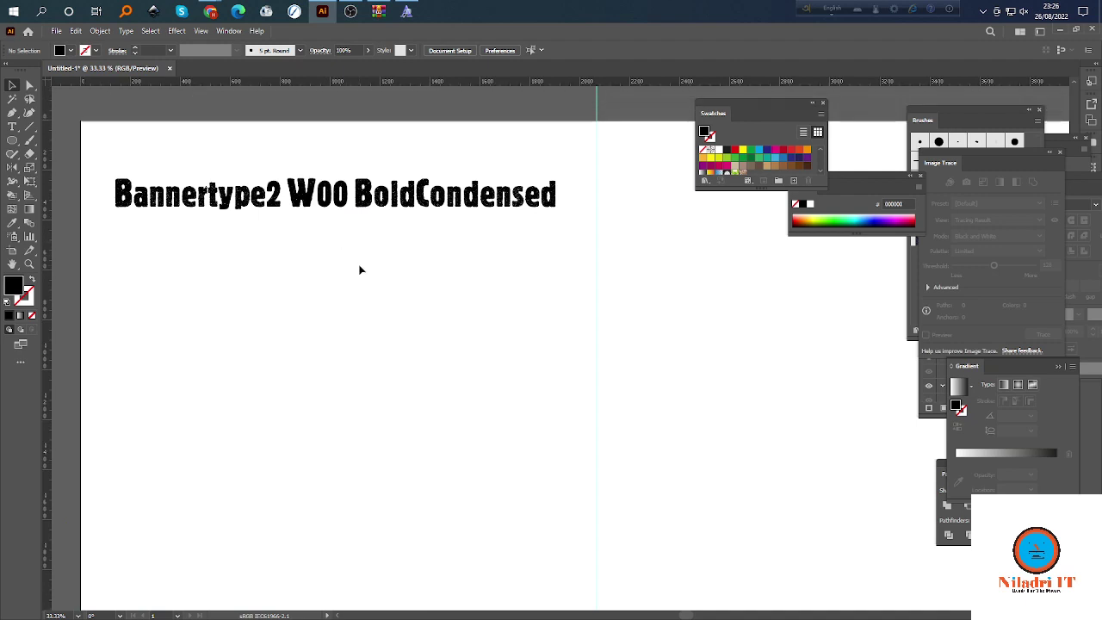
scroll(361, 267, down, 1)
scroll(360, 260, down, 2)
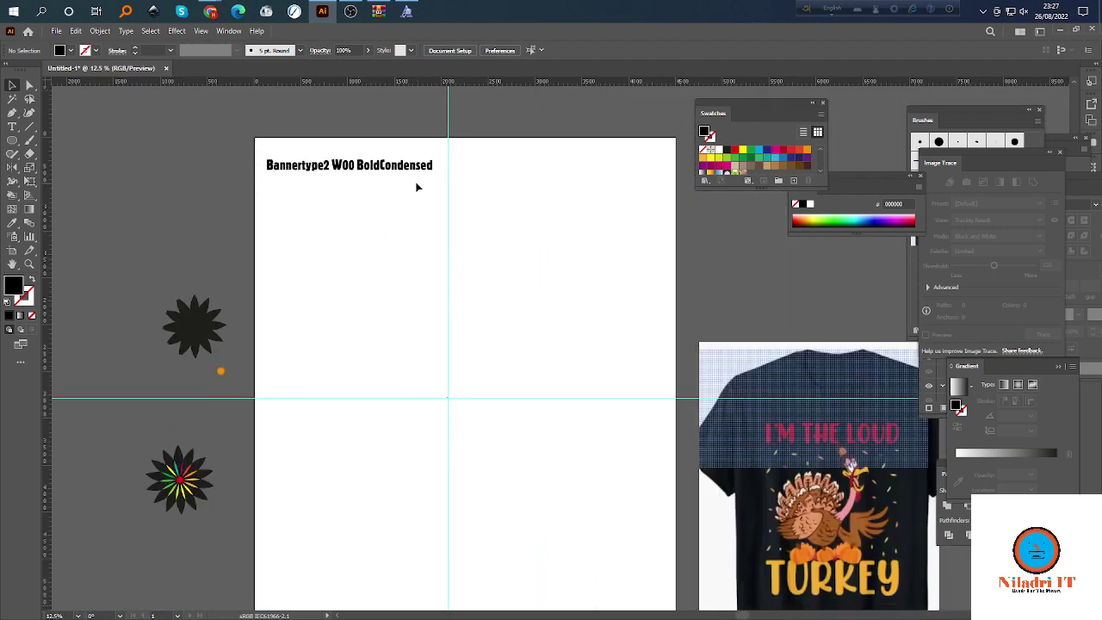
scroll(408, 178, up, 2)
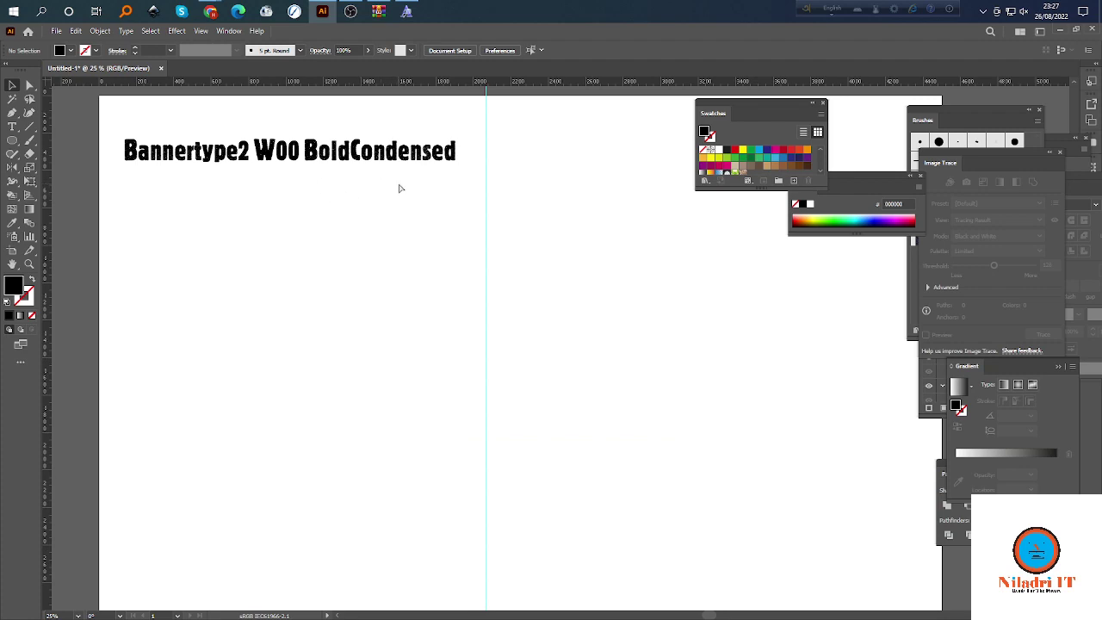
Examine the rough letter edges and speckled texture of the Bannertype2 W00 BoldCondensed text up close.
scroll(388, 186, down, 2)
scroll(307, 154, up, 5)
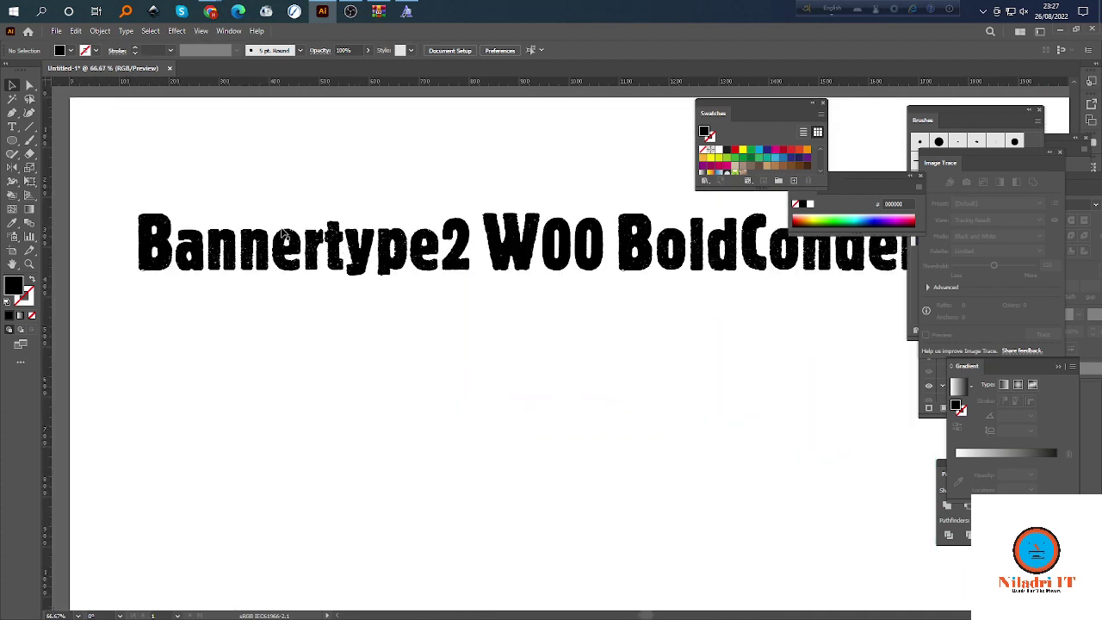
scroll(263, 241, up, 3)
scroll(347, 241, up, 1)
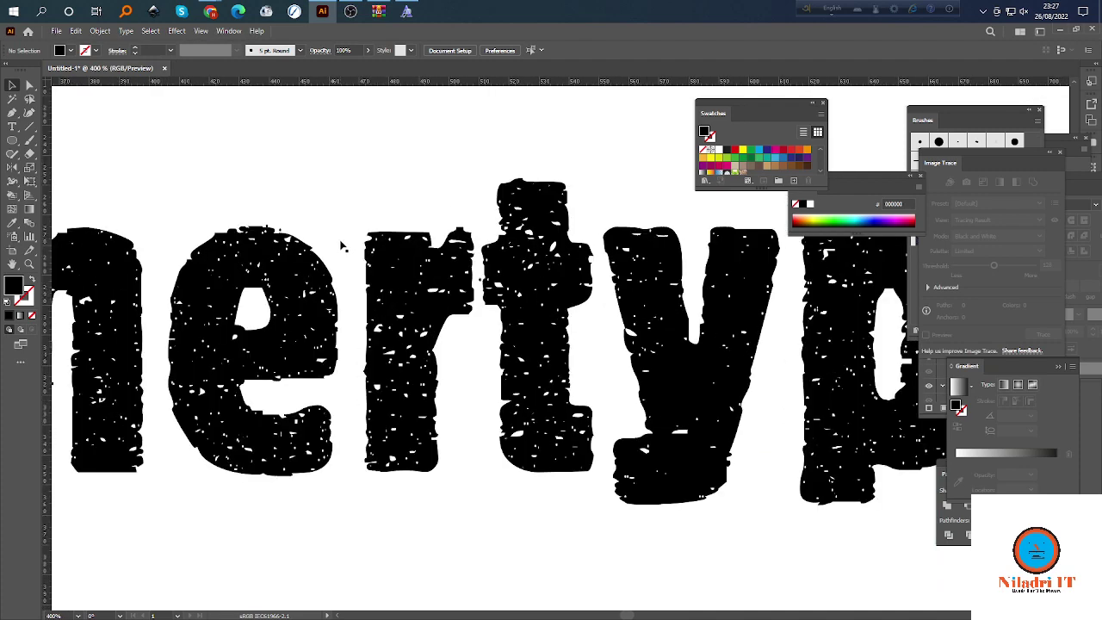
scroll(342, 246, down, 8)
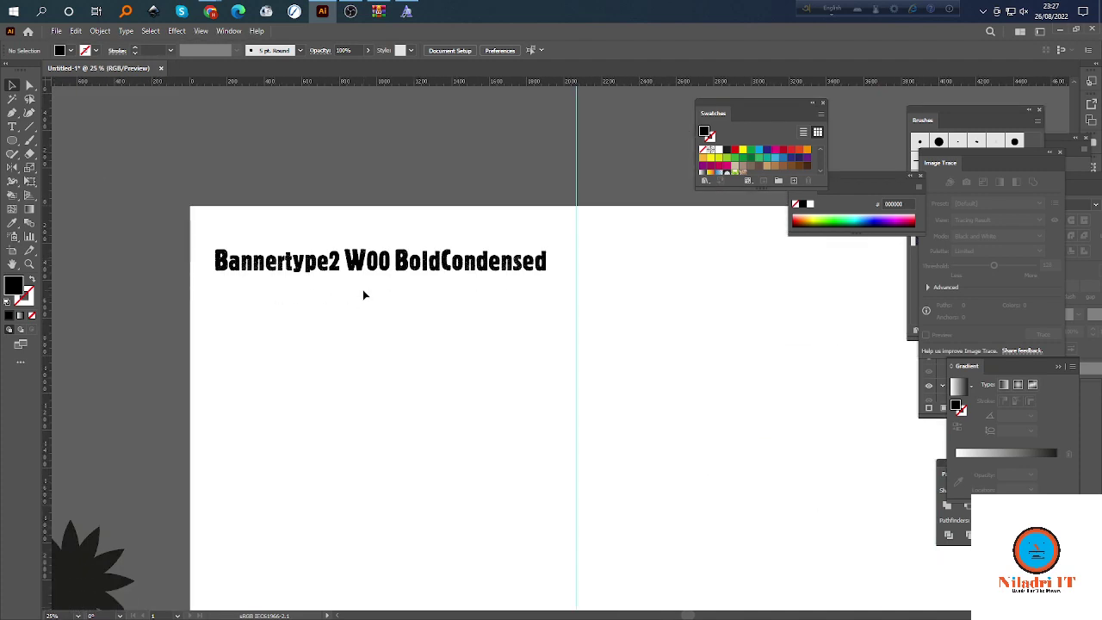
scroll(445, 295, down, 1)
scroll(327, 164, right, 1)
Switch to Chrome, return to WhatTheFont's crop stage for the T-shirt image and move the crop box from TURKEY to the JUST HERE FOR line.
mouse_move(213, 13)
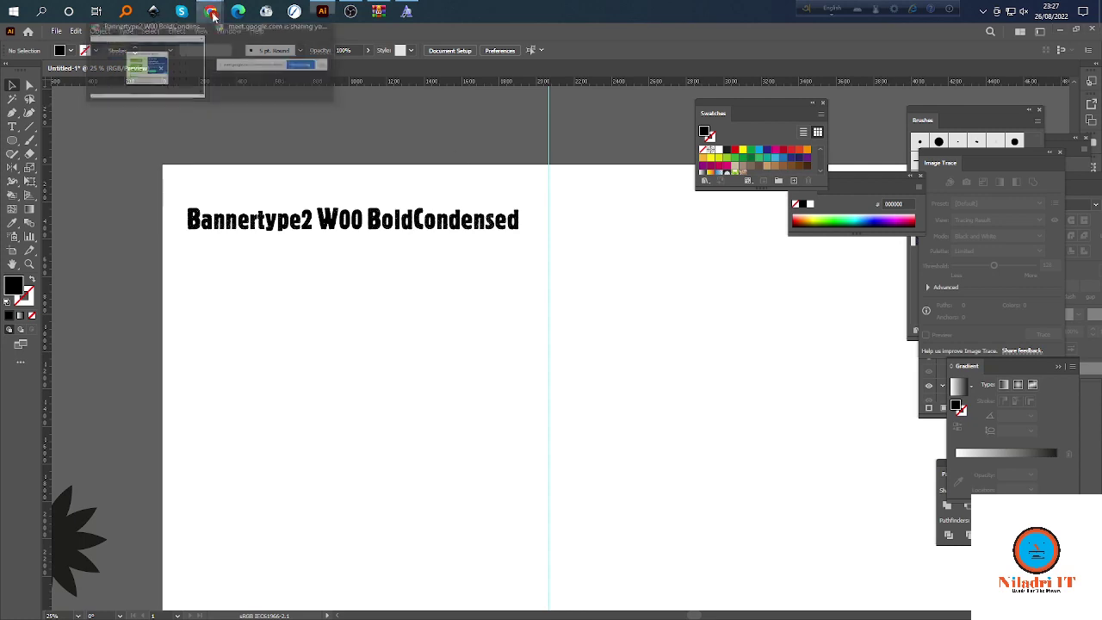
click(184, 85)
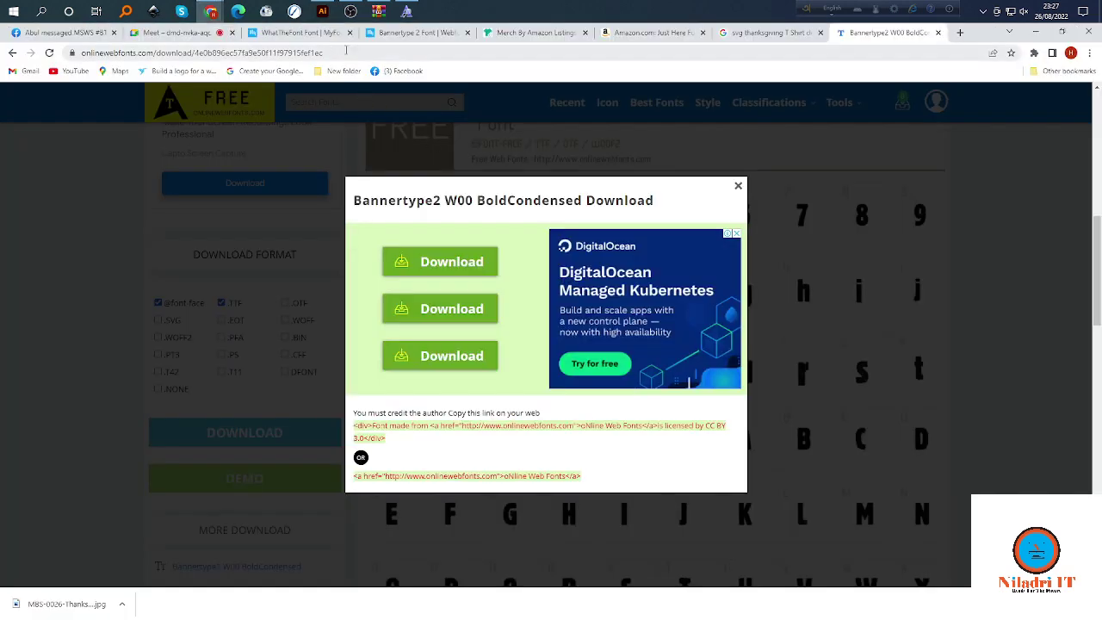
click(301, 33)
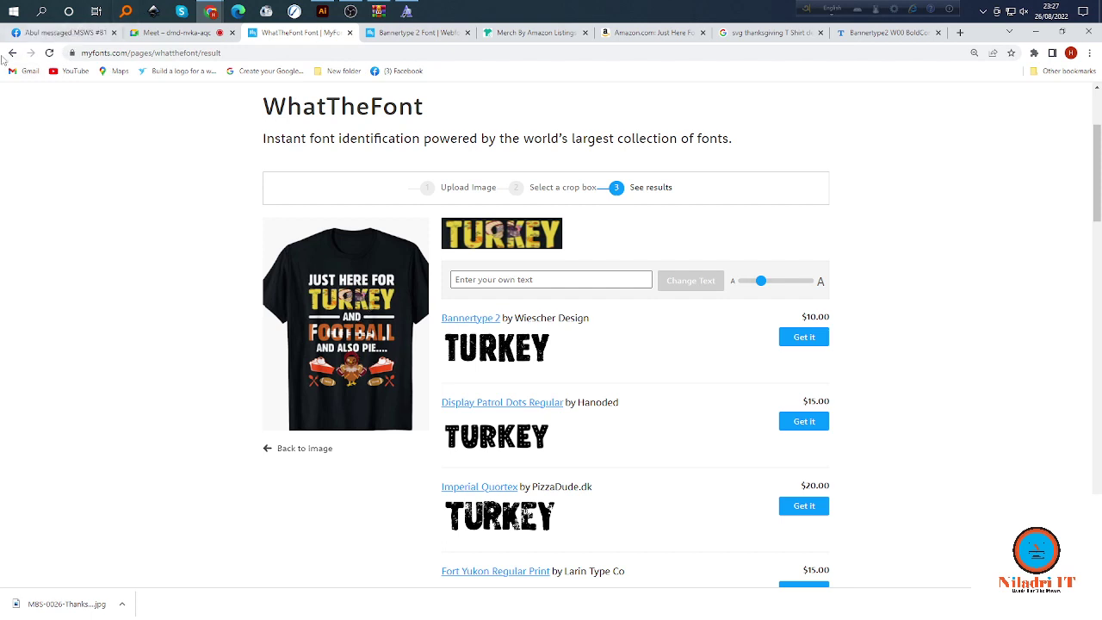
click(12, 53)
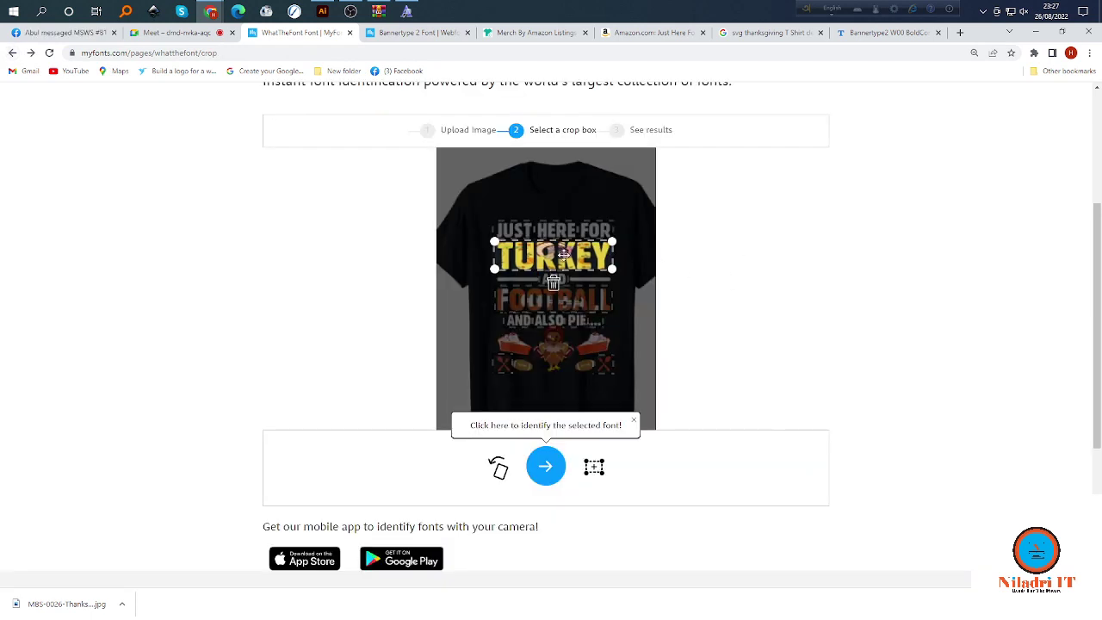
drag(564, 254, 557, 227)
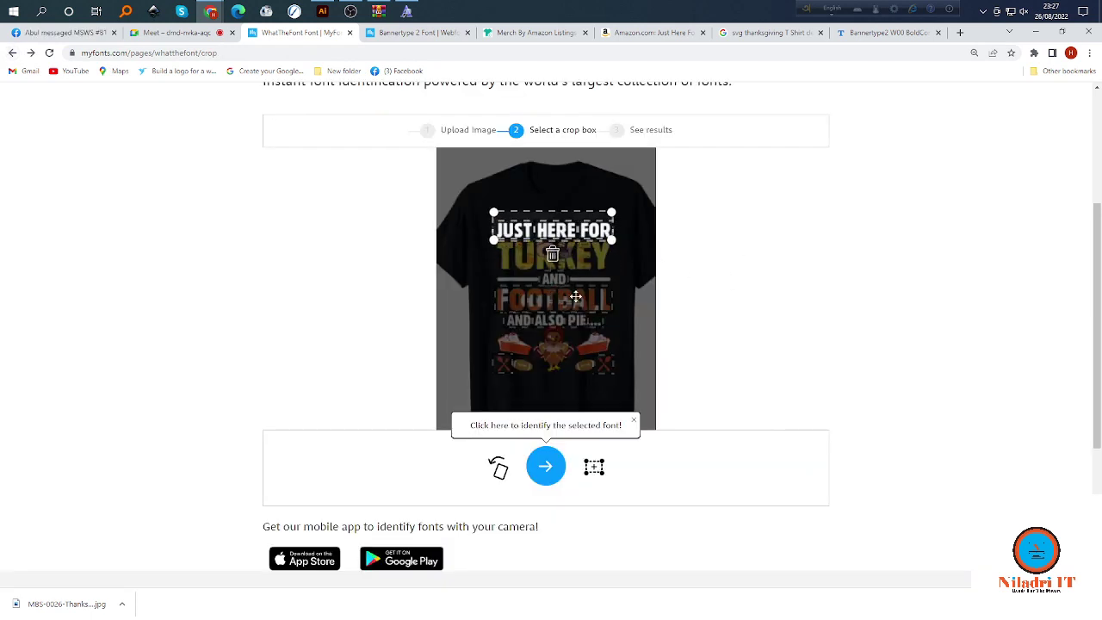
Switch to Illustrator and place Screenshot_47 from the Desktop's Grangy effect folder below the font-name text, about 1360 px wide and 1746 px high.
click(323, 11)
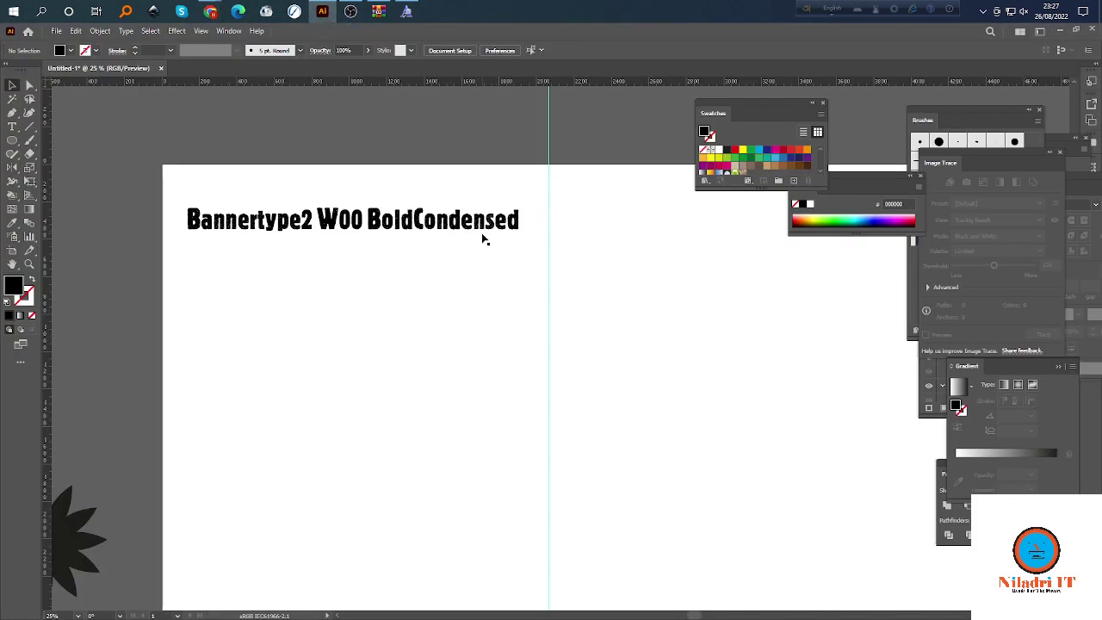
key(ctrl+minus)
key(ctrl+minus)
key(ctrl+minus)
scroll(568, 342, right, 2)
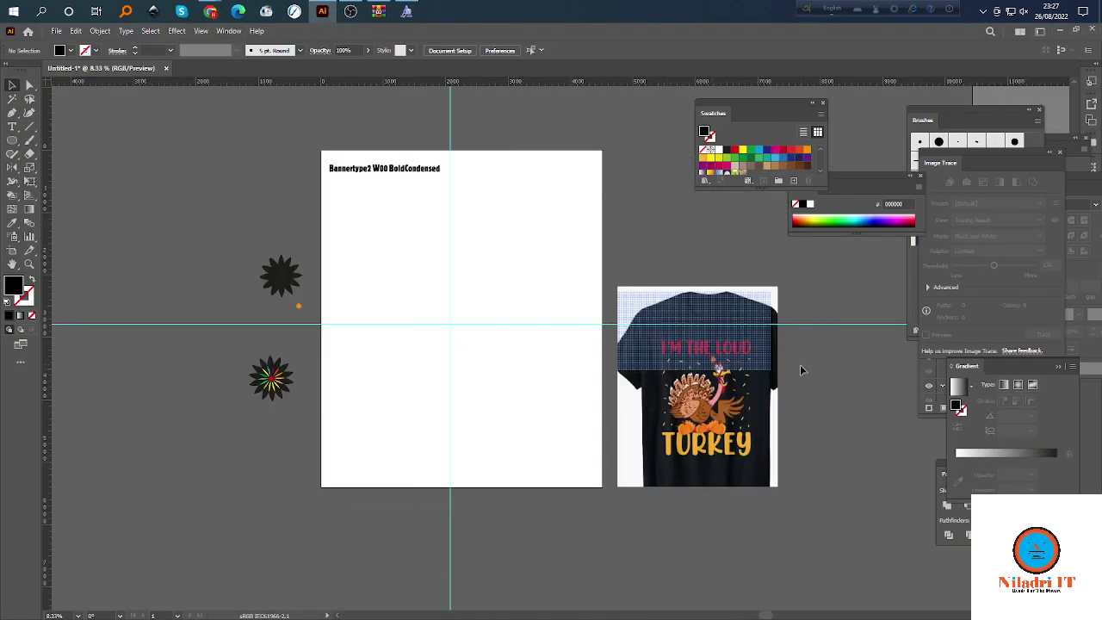
click(56, 31)
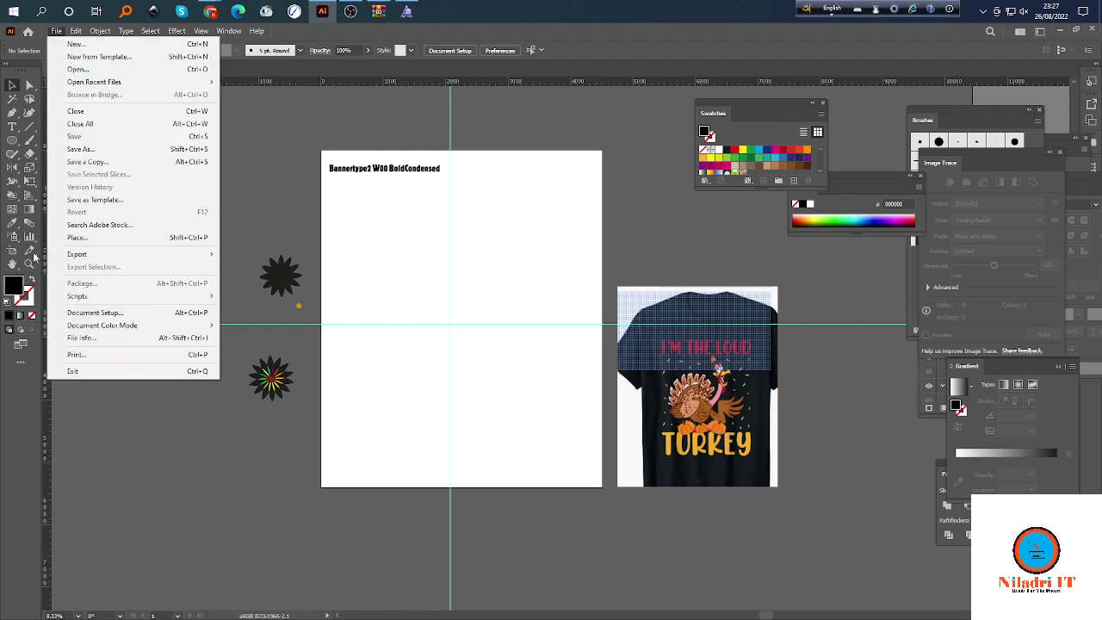
click(82, 237)
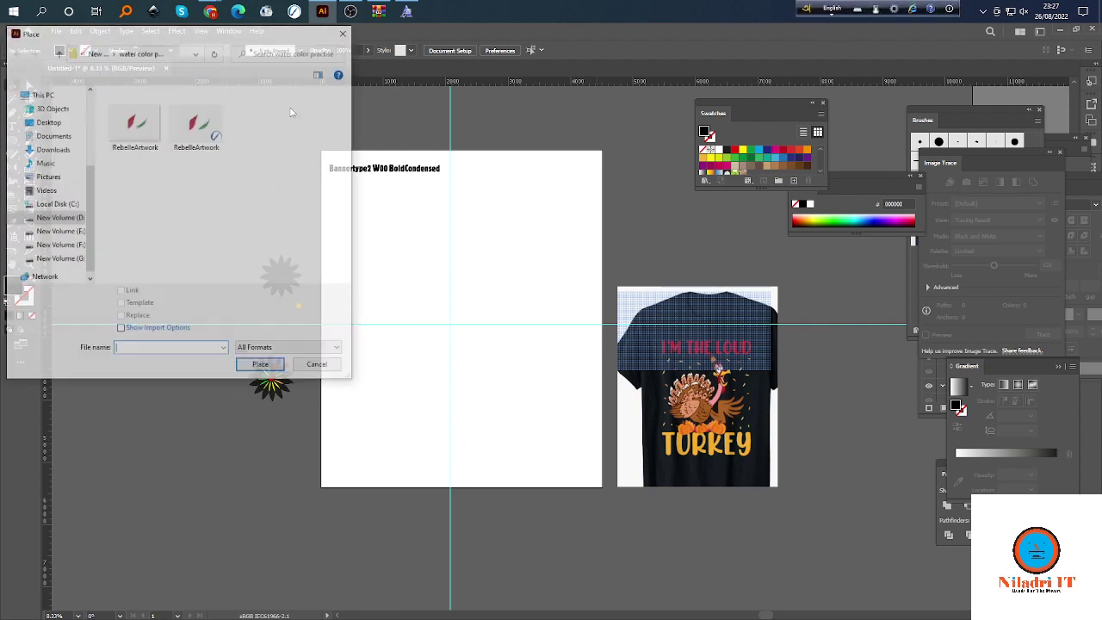
click(47, 121)
double_click(142, 127)
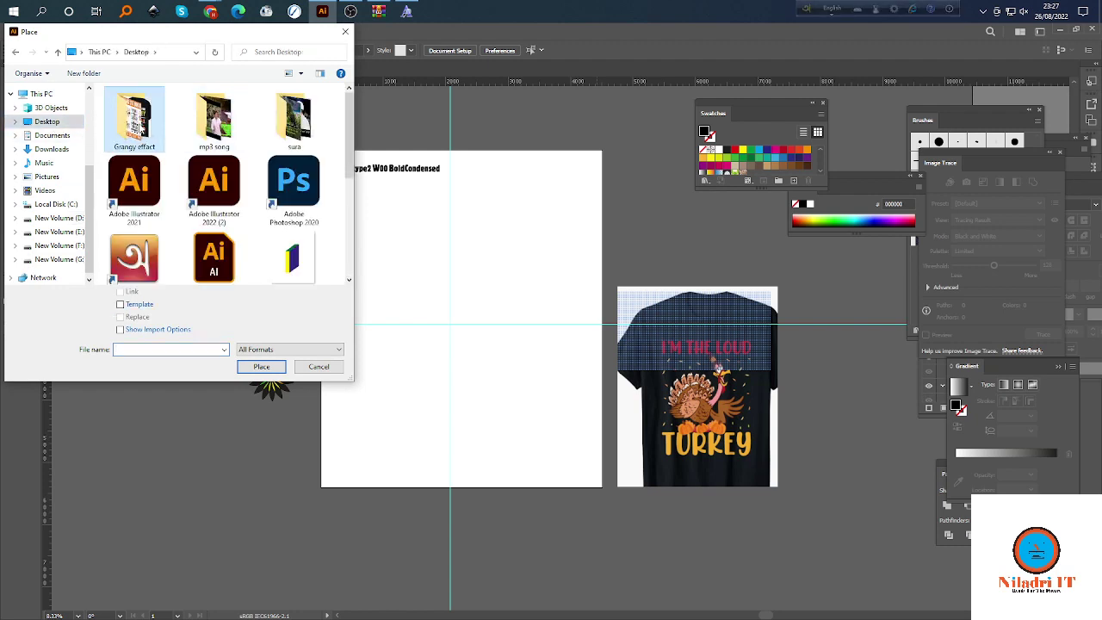
click(322, 124)
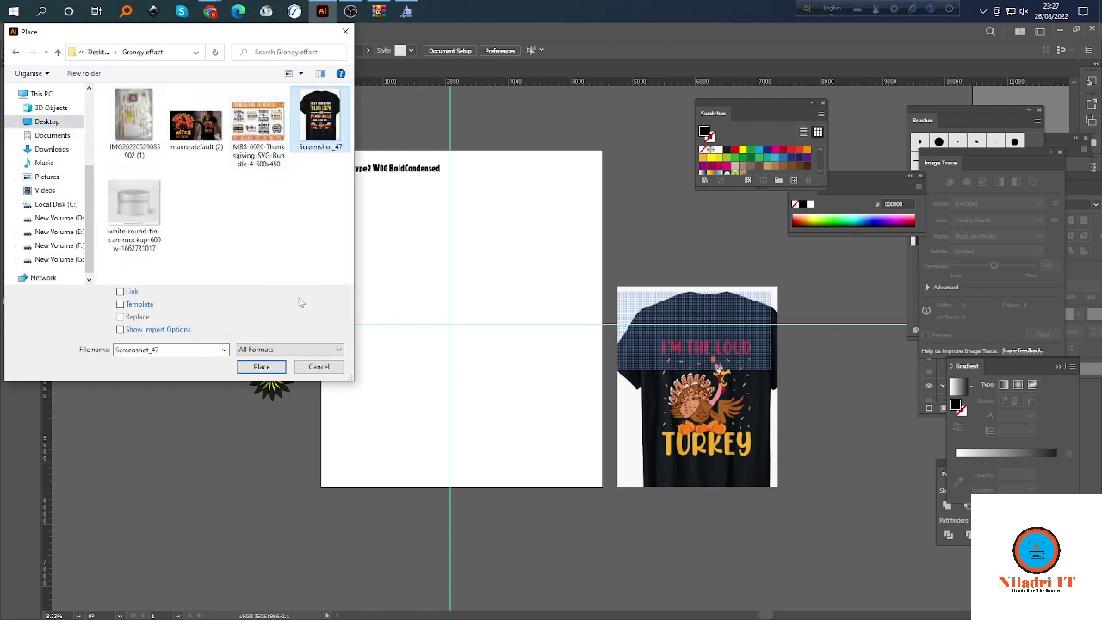
click(263, 367)
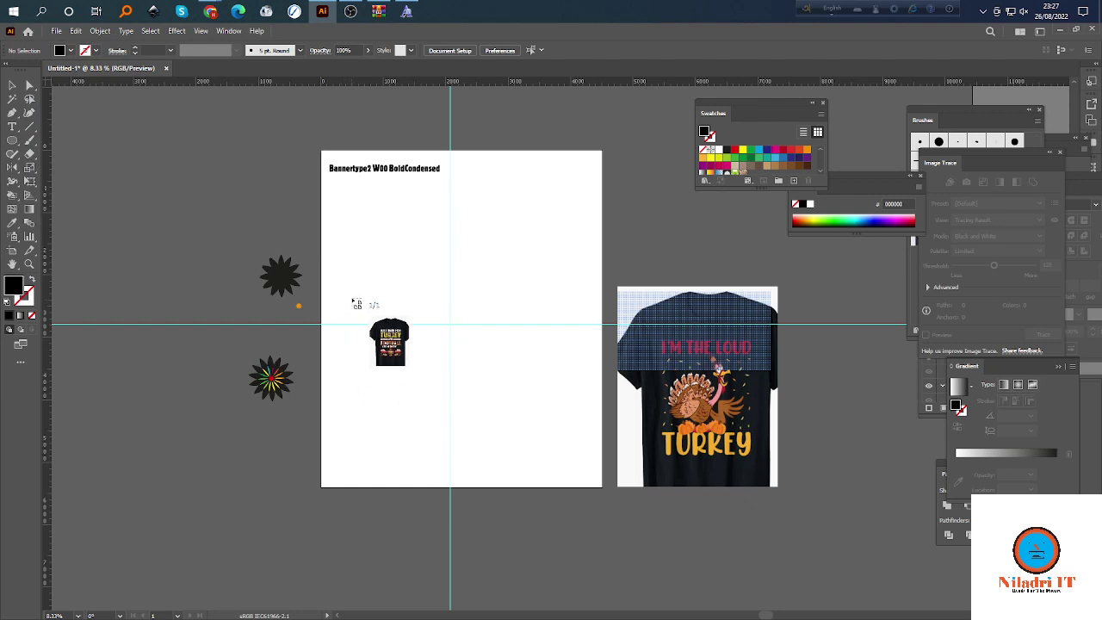
drag(342, 205, 429, 316)
click(242, 205)
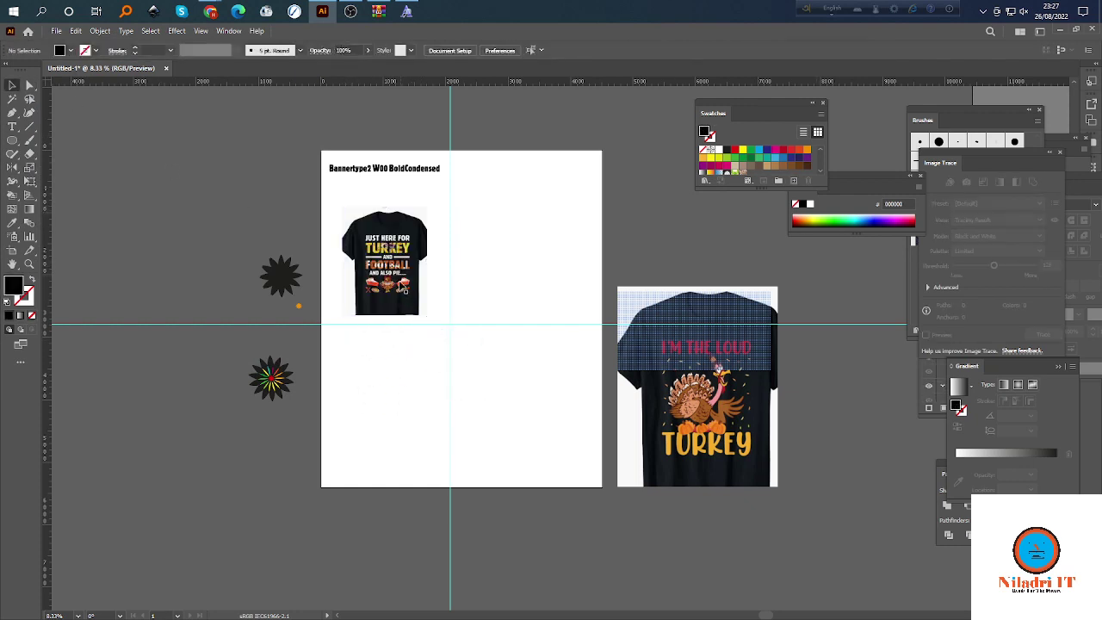
Examine the text lines and graphics of the placed "Just here for turkey and football" T-shirt image.
scroll(399, 282, up, 1)
click(57, 31)
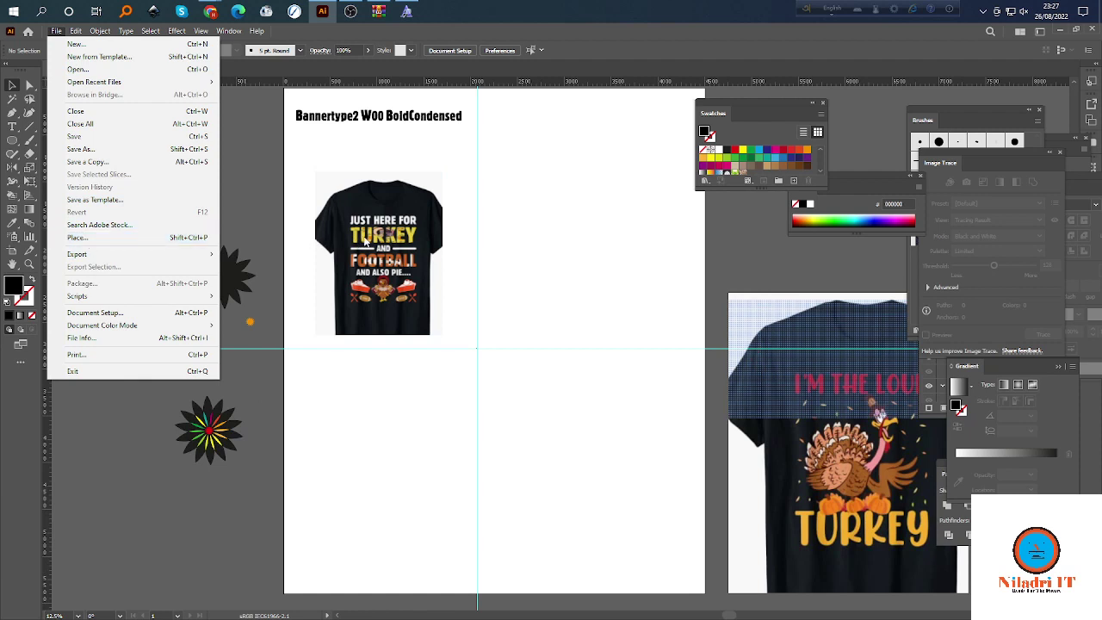
click(366, 242)
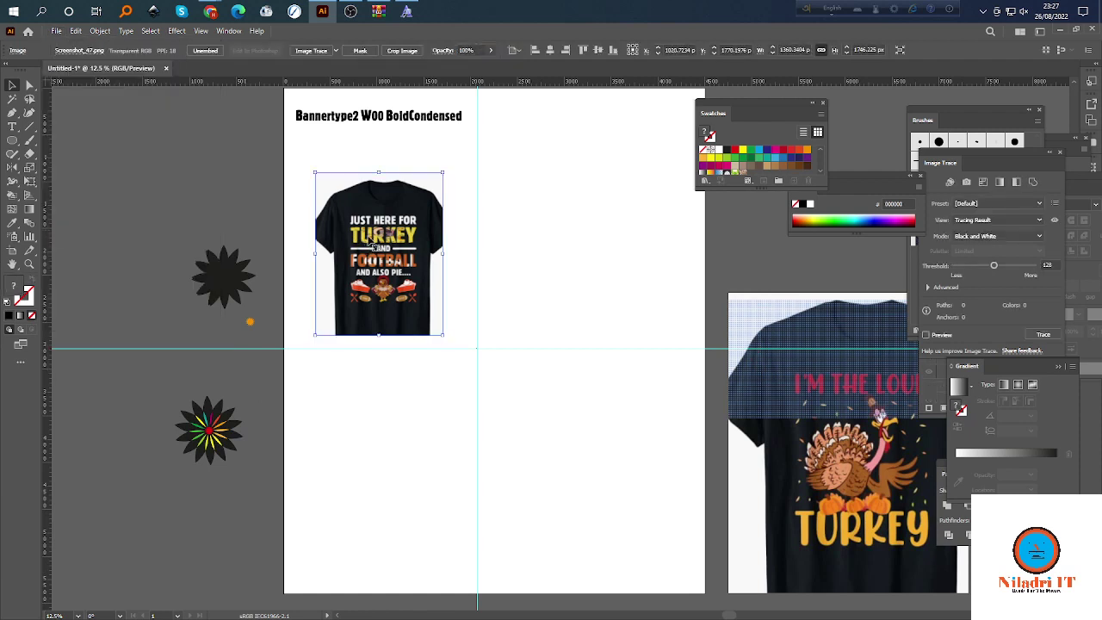
click(468, 249)
scroll(354, 269, up, 2)
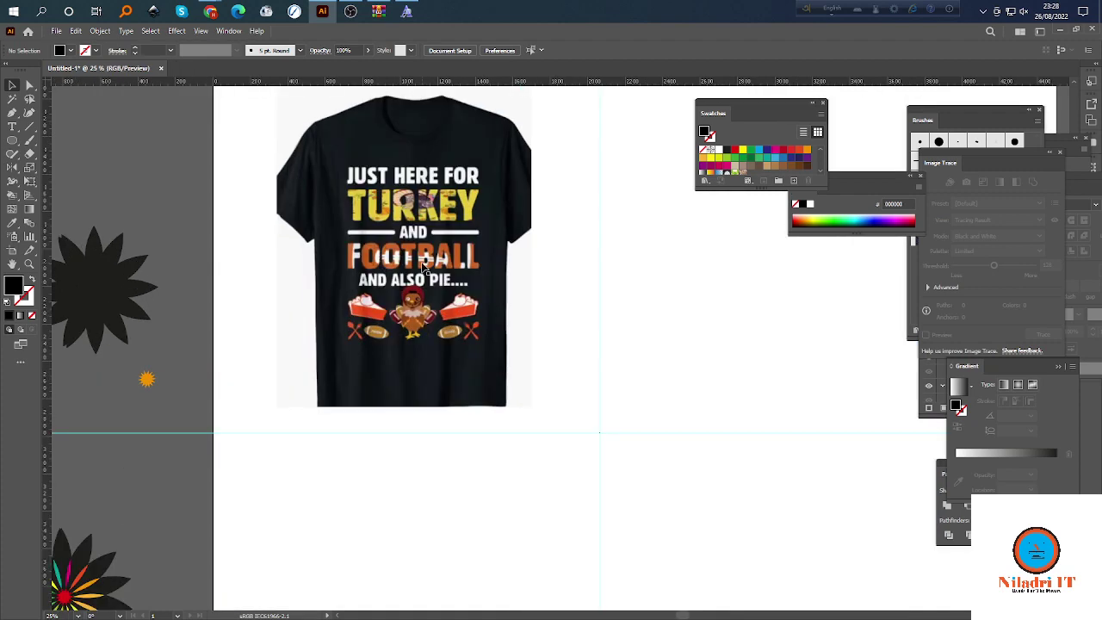
scroll(355, 269, down, 1)
scroll(355, 268, right, 2)
click(355, 302)
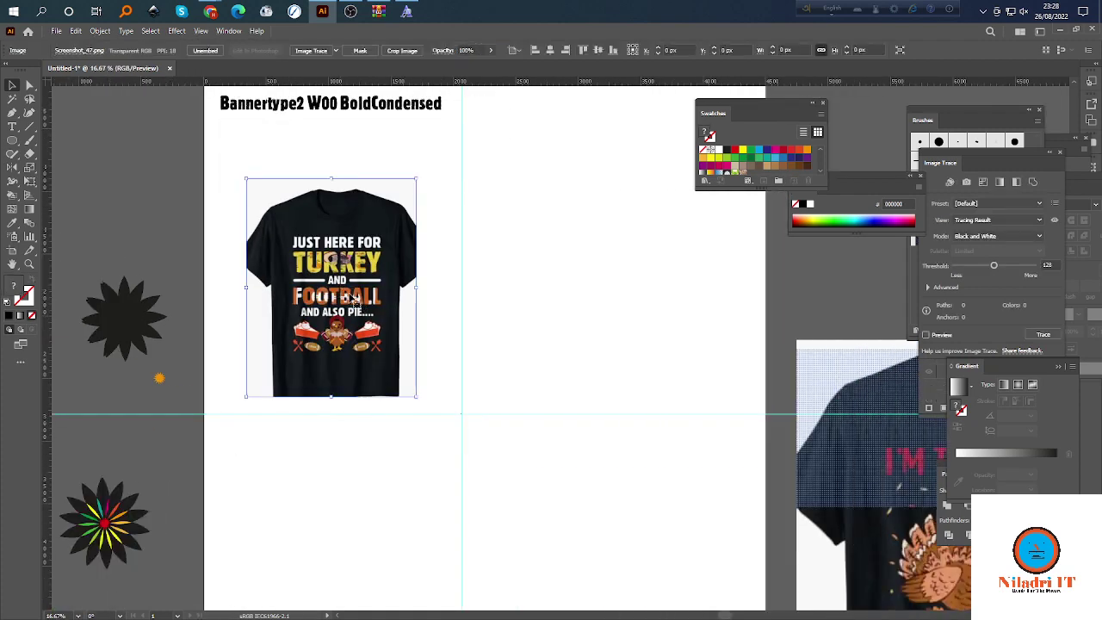
click(507, 288)
scroll(436, 302, right, 1)
scroll(295, 360, down, 1)
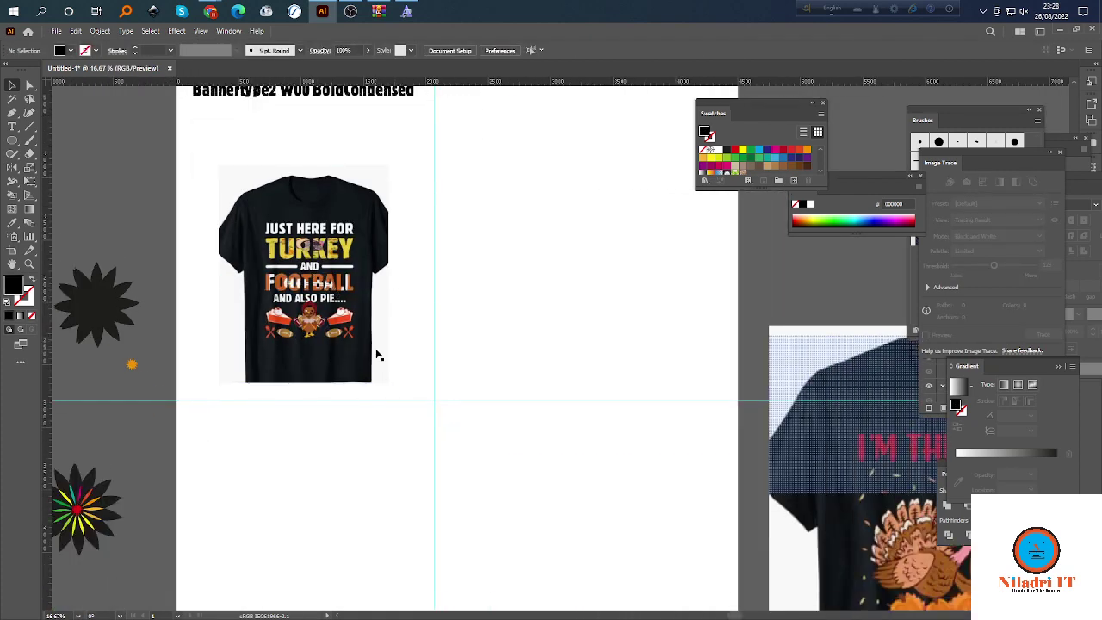
scroll(377, 357, left, 2)
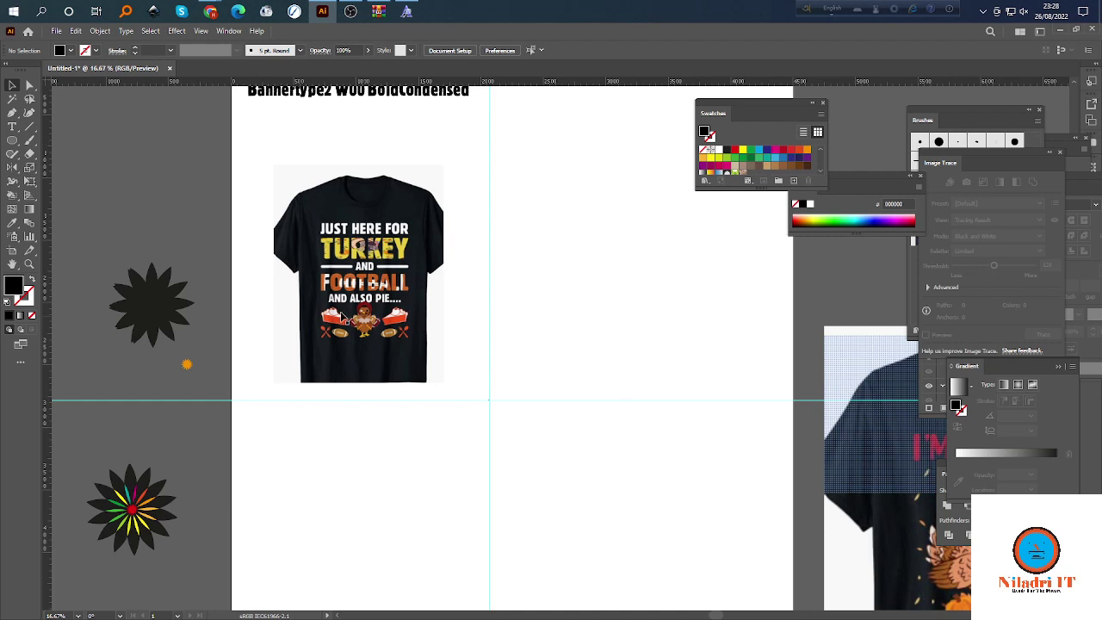
click(379, 314)
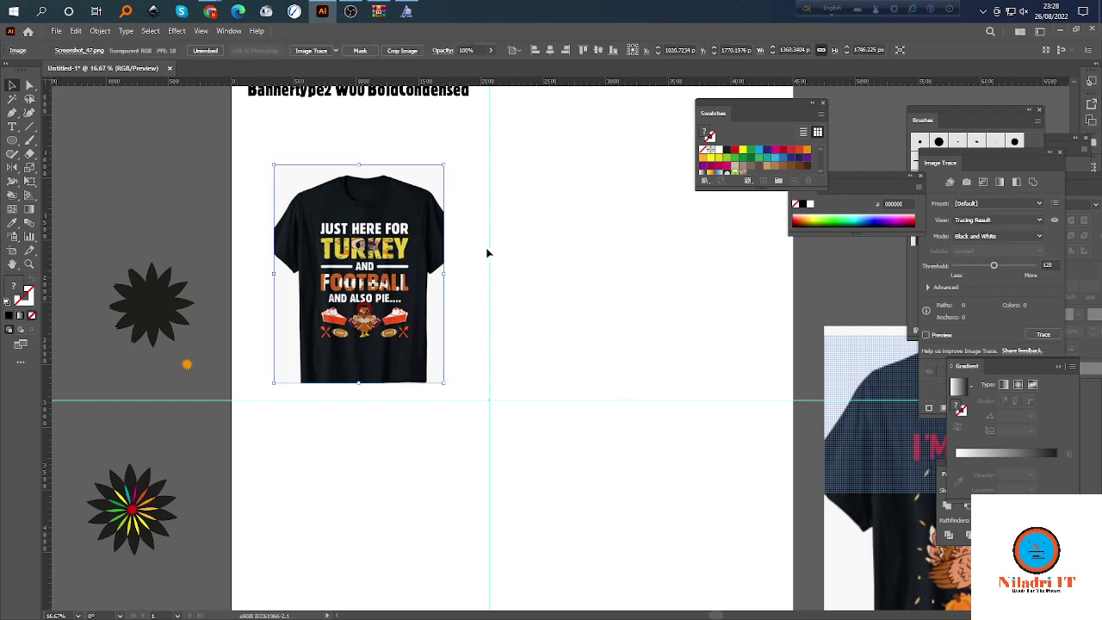
scroll(428, 275, right, 1)
scroll(353, 246, up, 3)
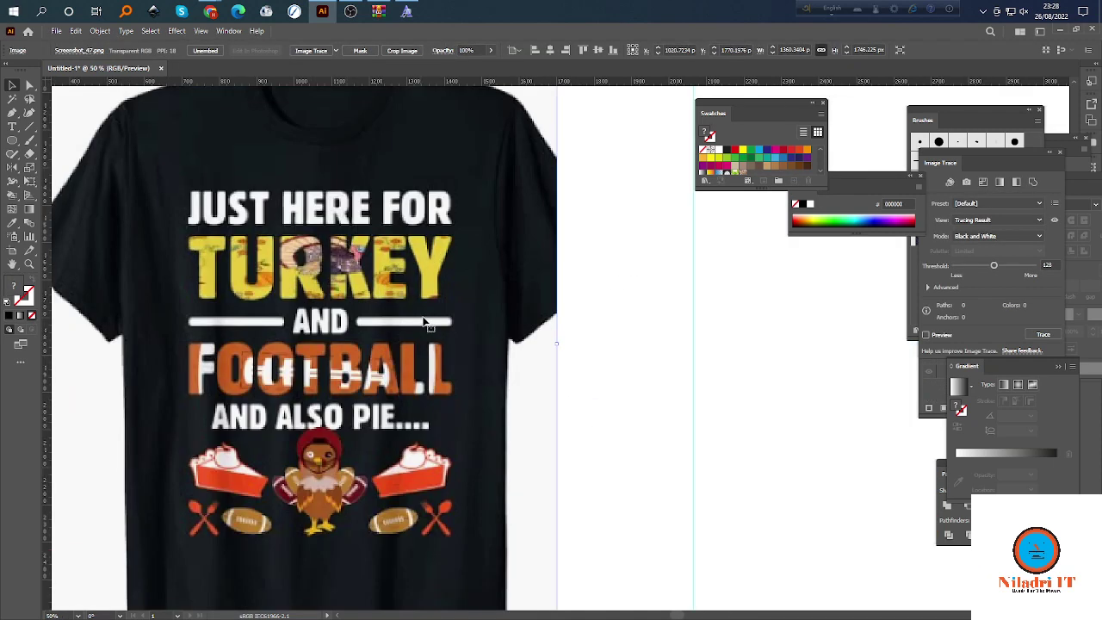
scroll(422, 323, down, 2)
scroll(216, 258, right, 2)
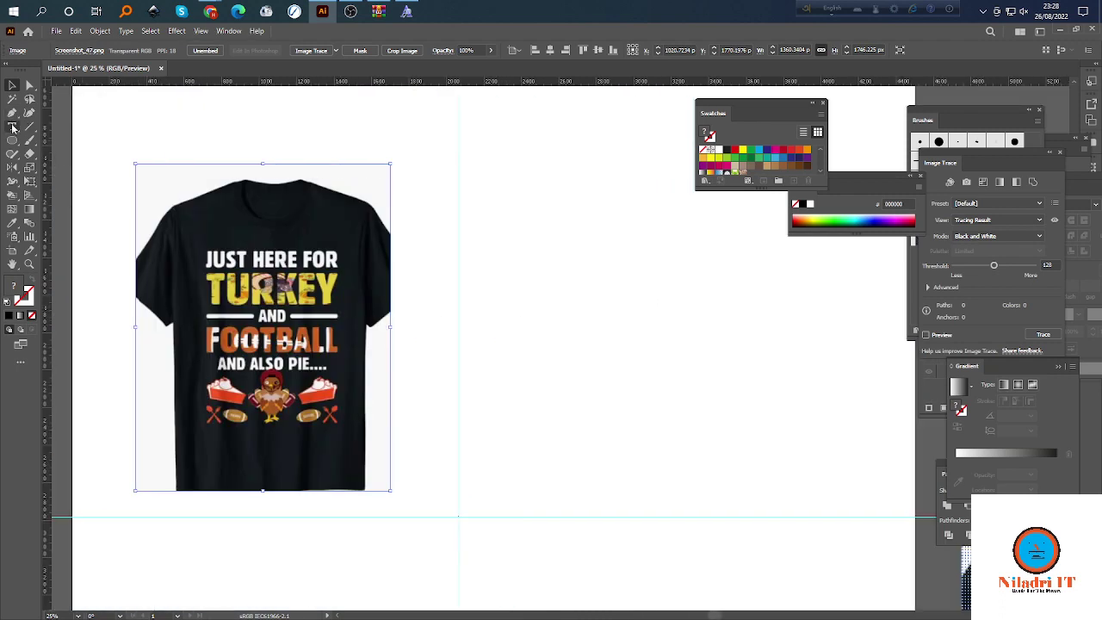
Duplicate the font-name text beside the placed T-shirt image and replace the copy's wording with "just here for".
scroll(232, 163, down, 1)
scroll(237, 159, up, 1)
drag(242, 152, 421, 260)
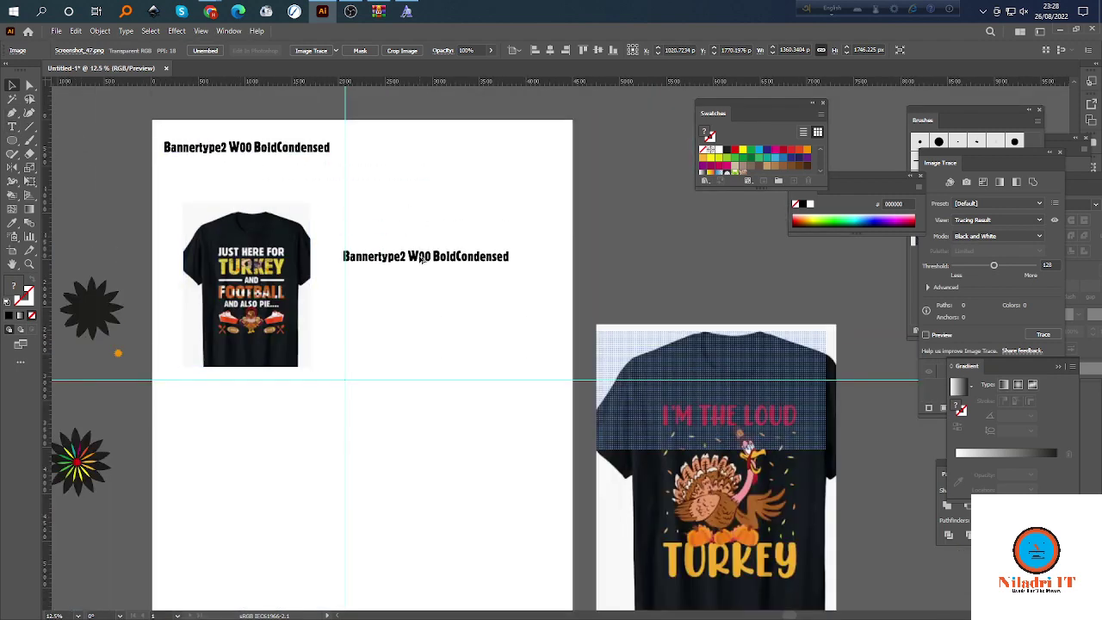
key(t)
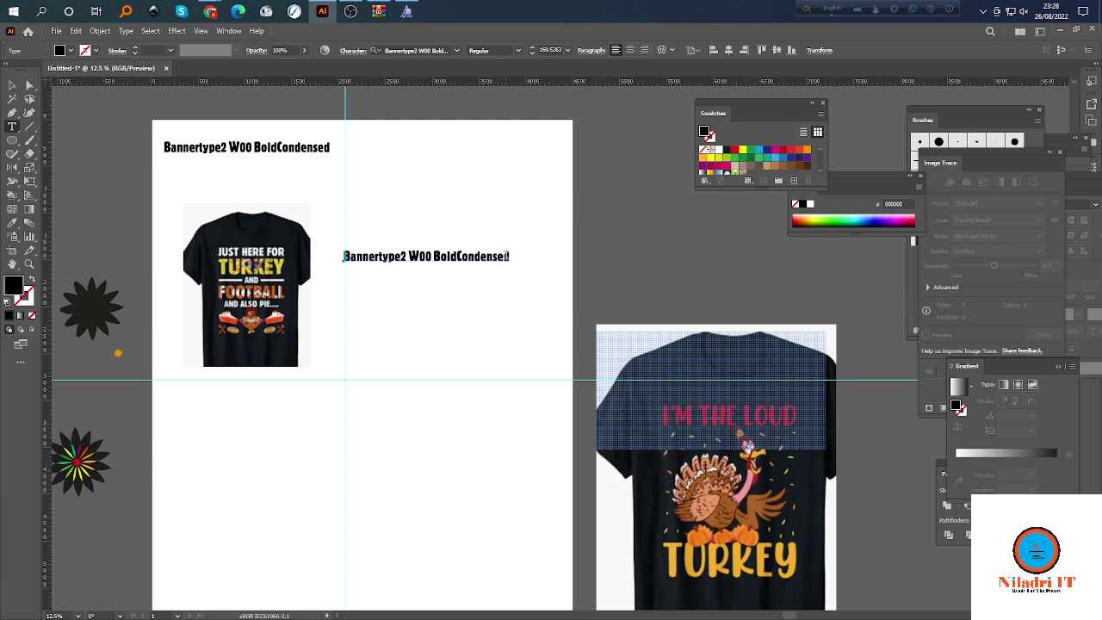
drag(510, 255, 335, 259)
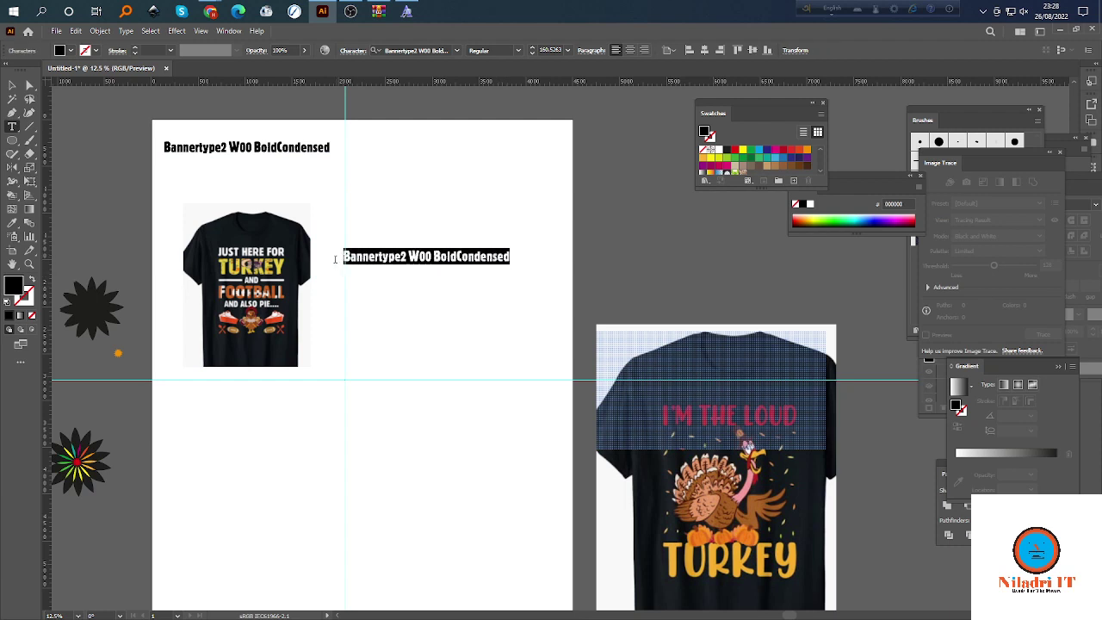
text(Just here for)
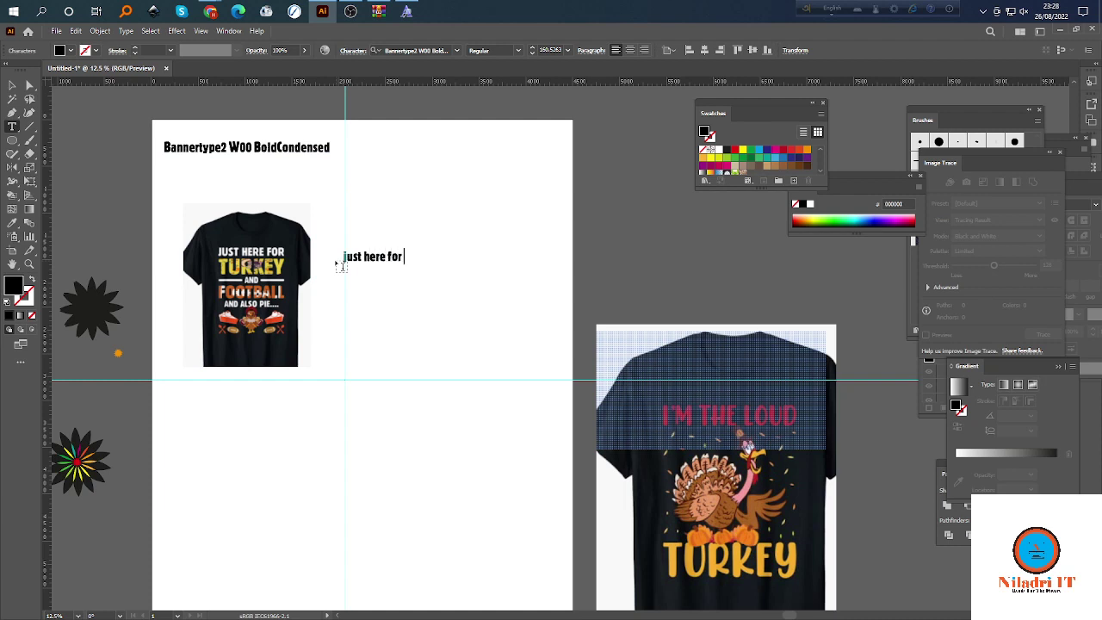
click(9, 84)
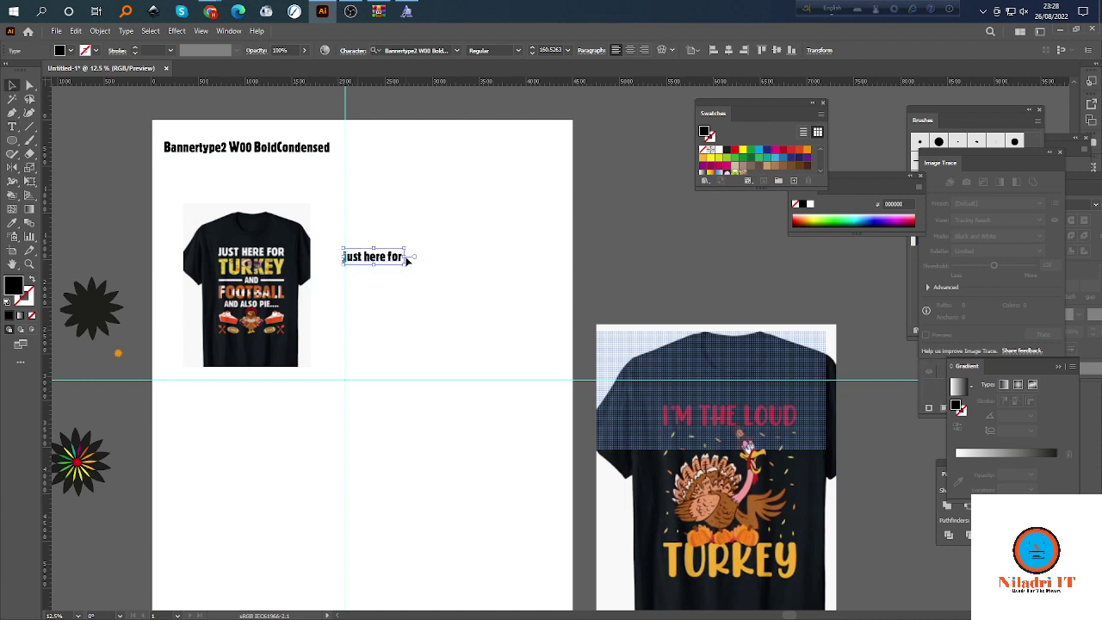
Duplicate the "just here for" text directly below itself and change the copy's wording to "turkey".
drag(377, 258, 379, 279)
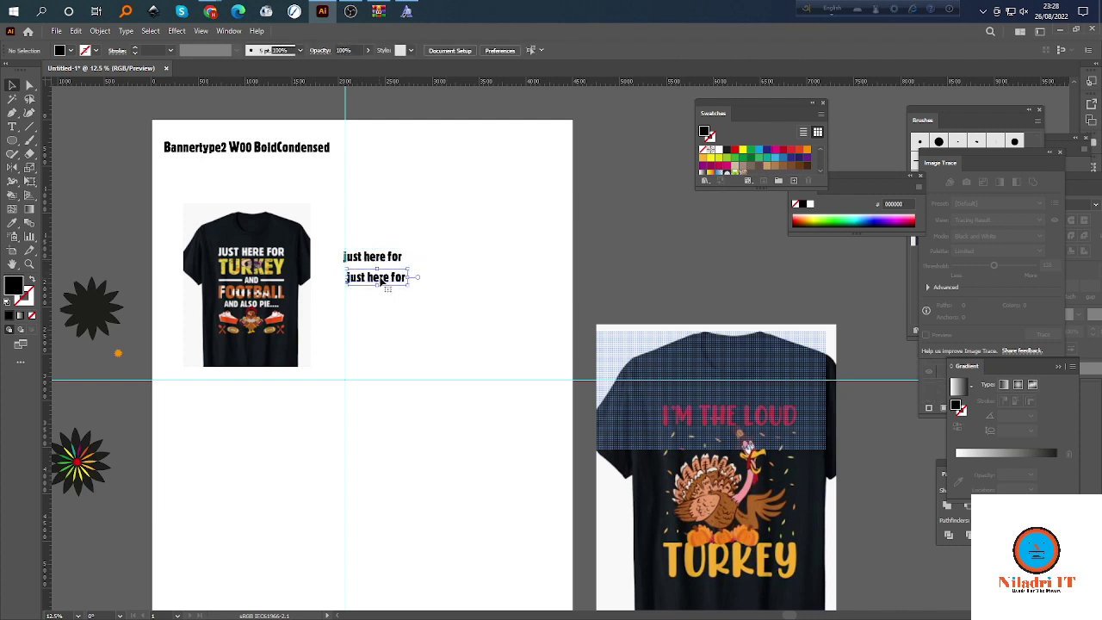
click(14, 130)
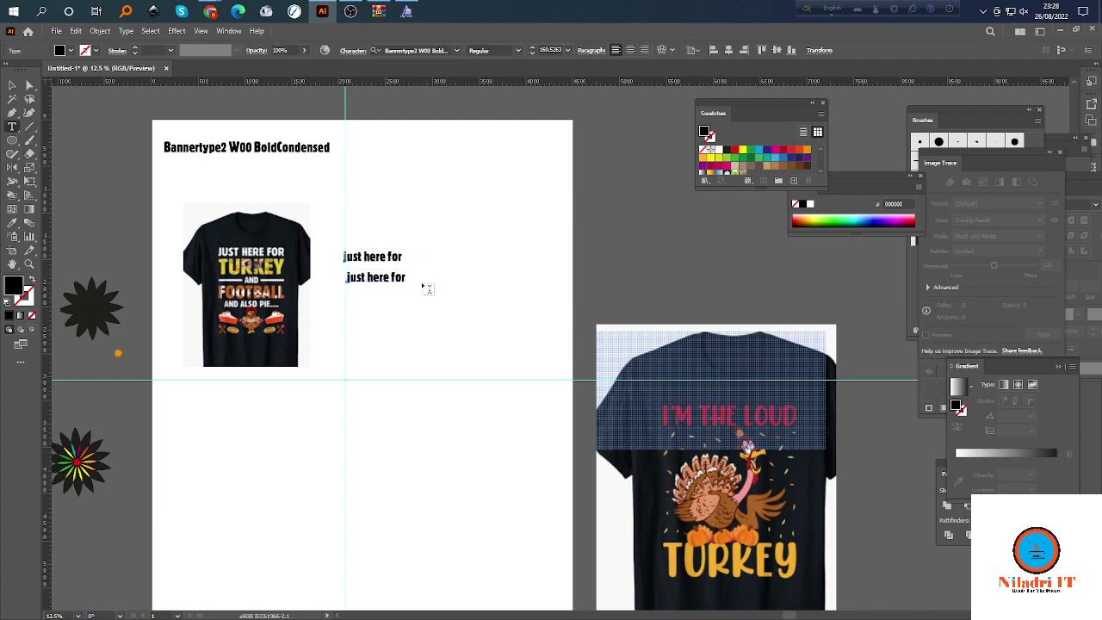
drag(406, 276, 317, 275)
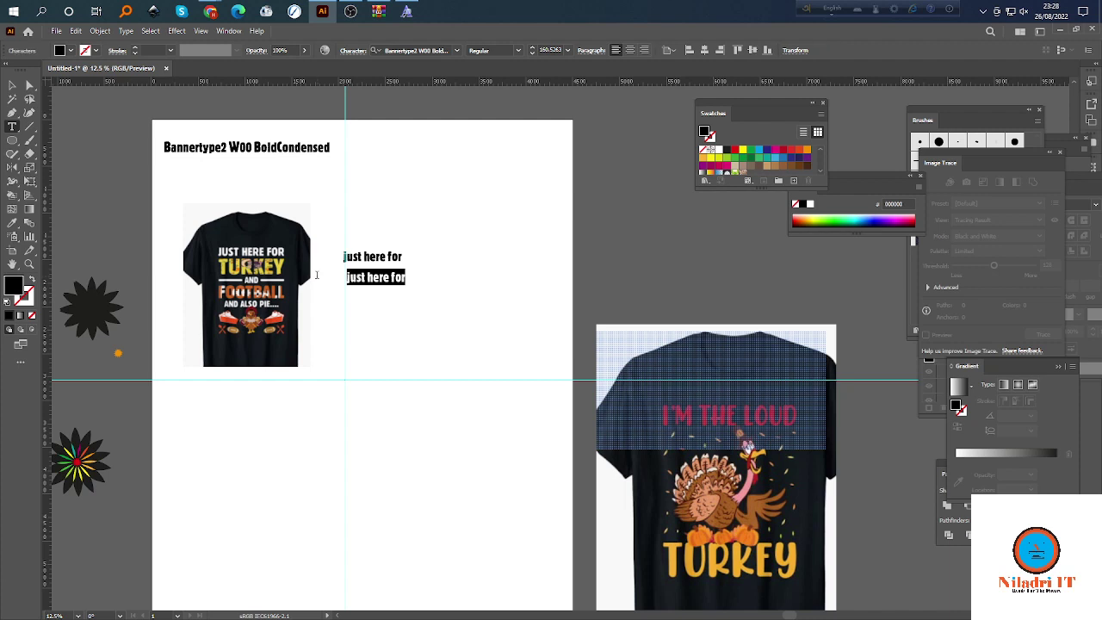
text(turkey)
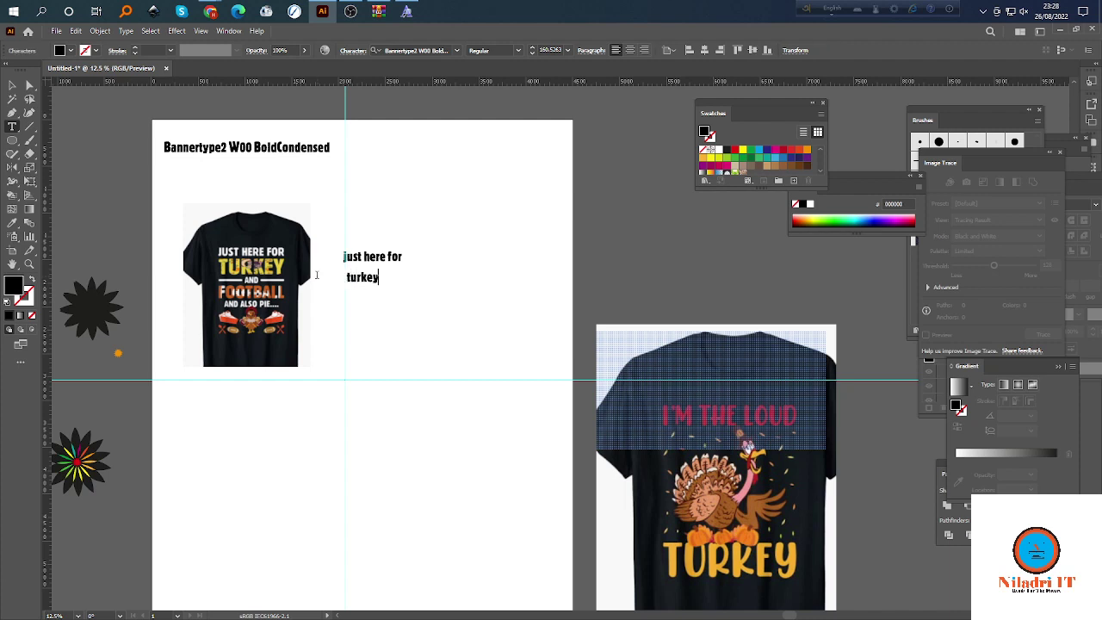
key(Escape)
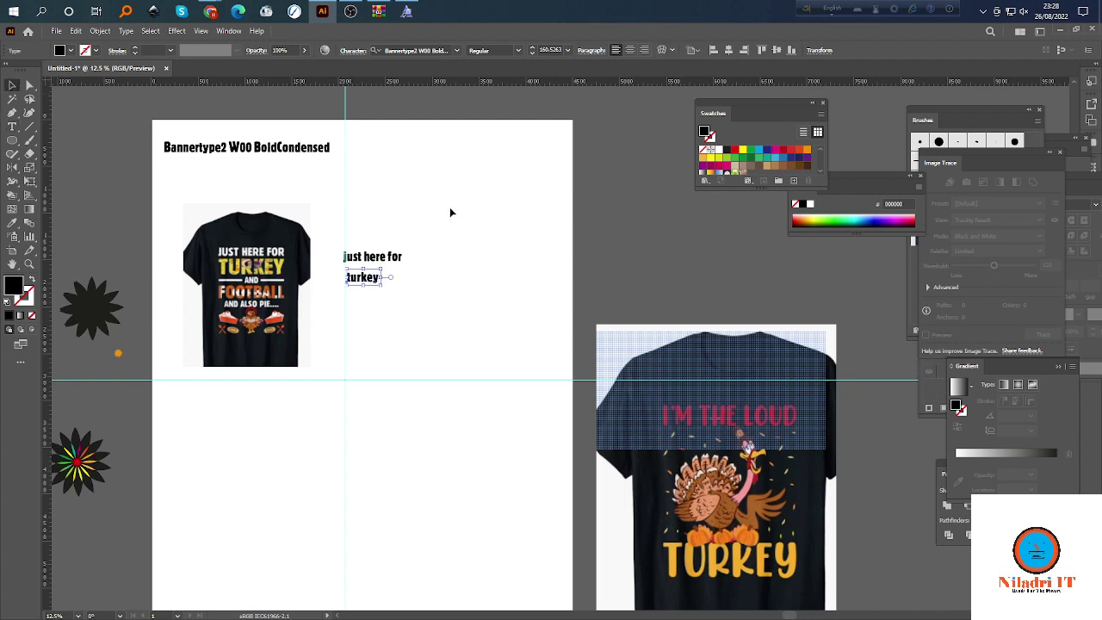
Duplicate the "turkey" text three times, stacking the copies below the original line.
click(450, 211)
drag(377, 283, 378, 284)
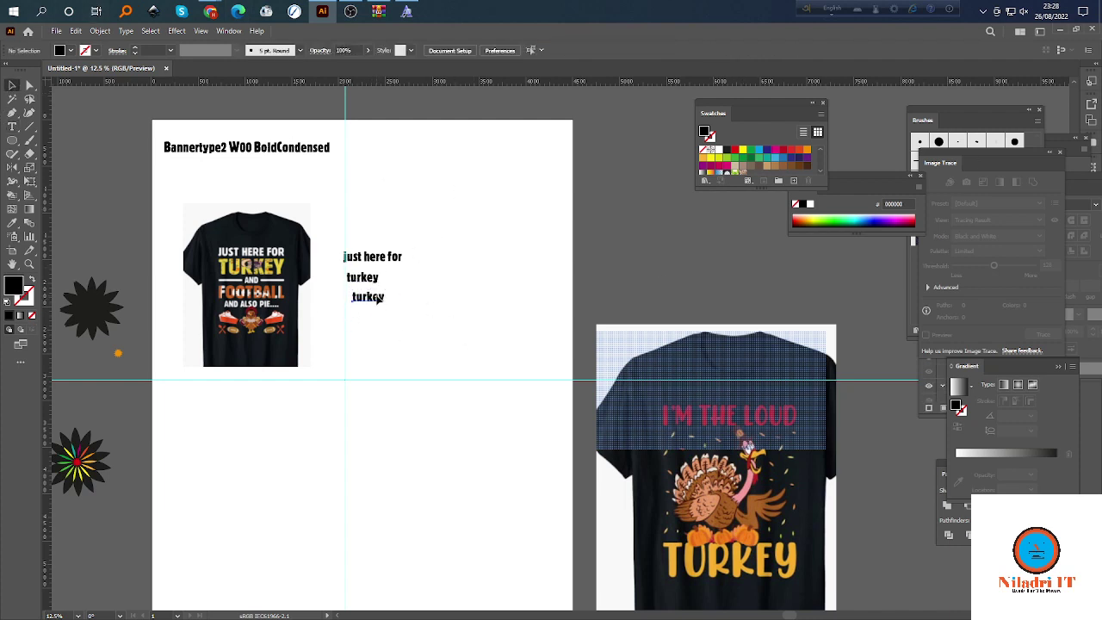
mouse_move(377, 299)
mouse_down()
mouse_move(371, 209)
mouse_move(418, 316)
mouse_move(382, 295)
mouse_up()
click(443, 268)
drag(369, 300, 368, 331)
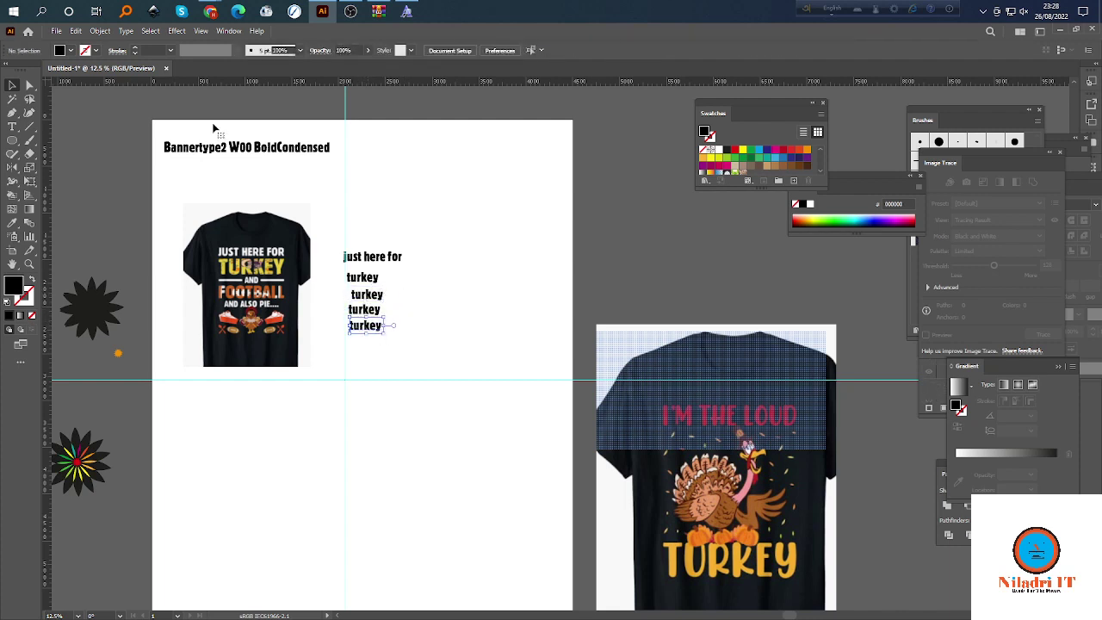
Replace the wording of the first "turkey" copy with "and" and the second copy with "football".
key(t)
scroll(359, 296, up, 3)
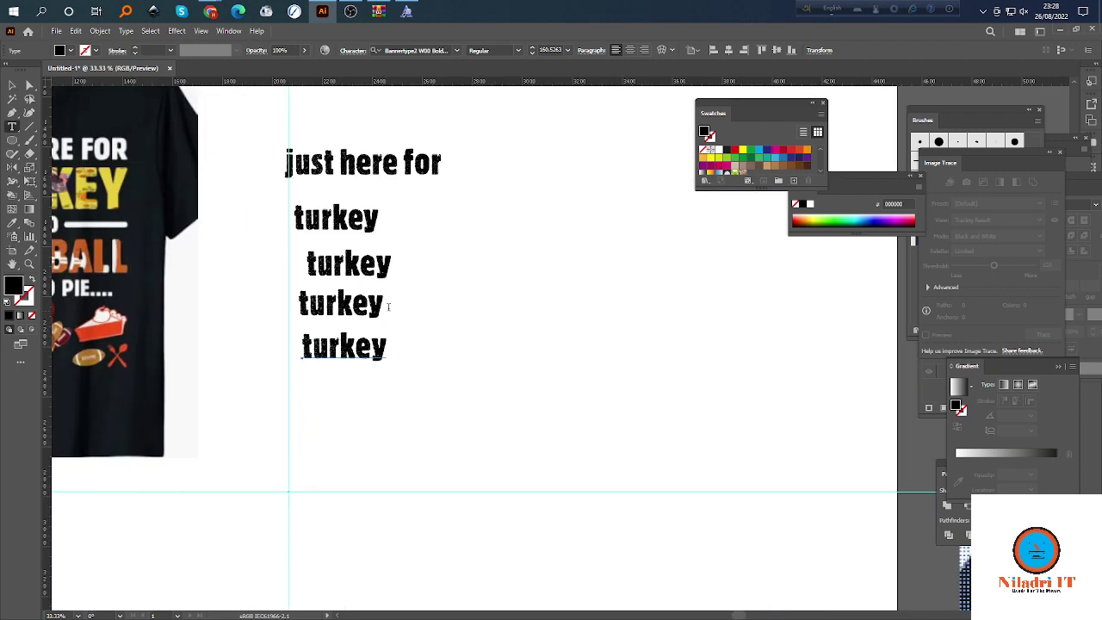
scroll(387, 300, left, 2)
scroll(448, 277, down, 1)
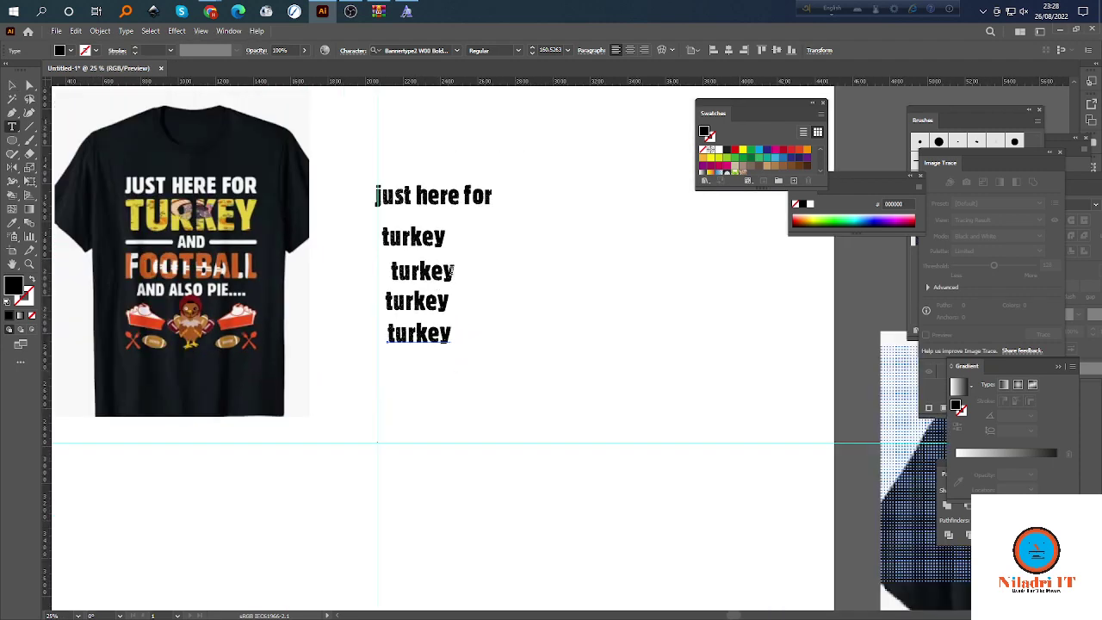
double_click(449, 270)
text(and)
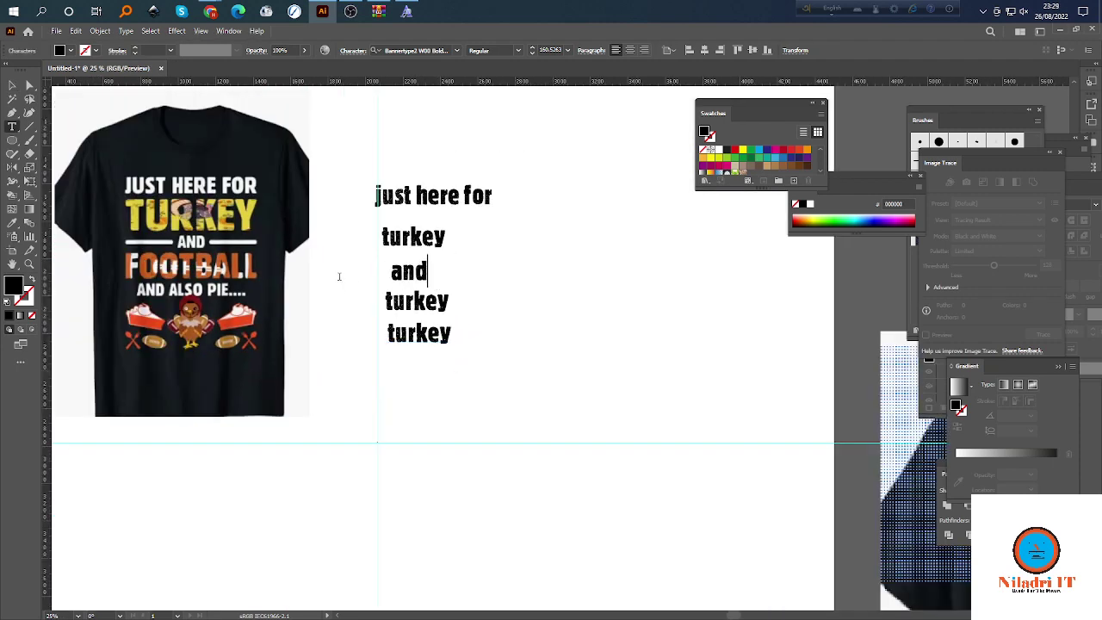
drag(448, 299, 371, 308)
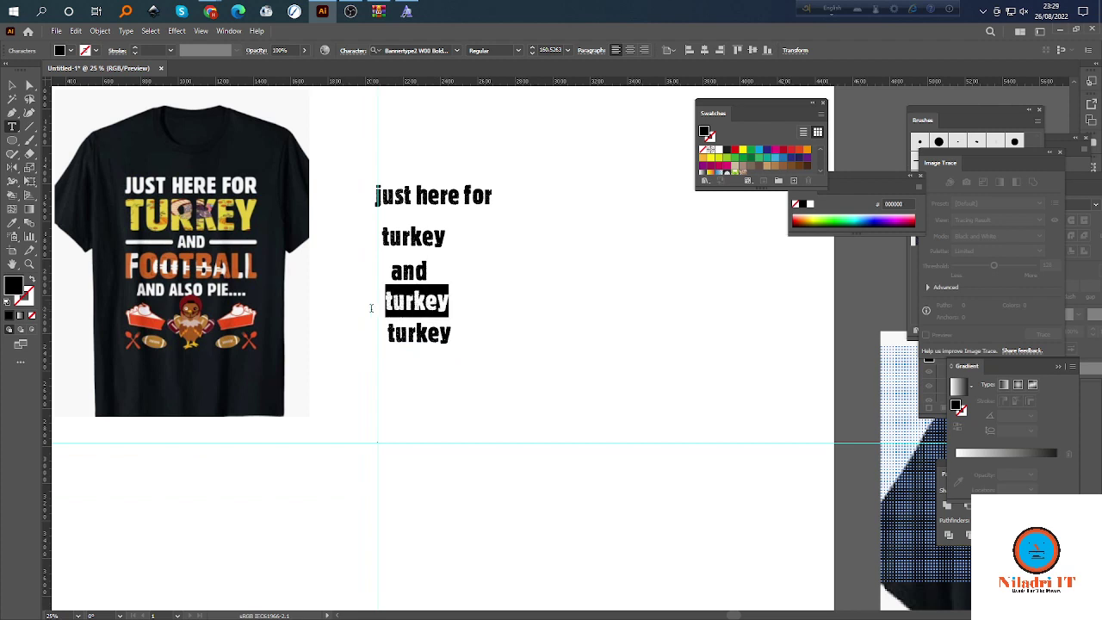
text(football)
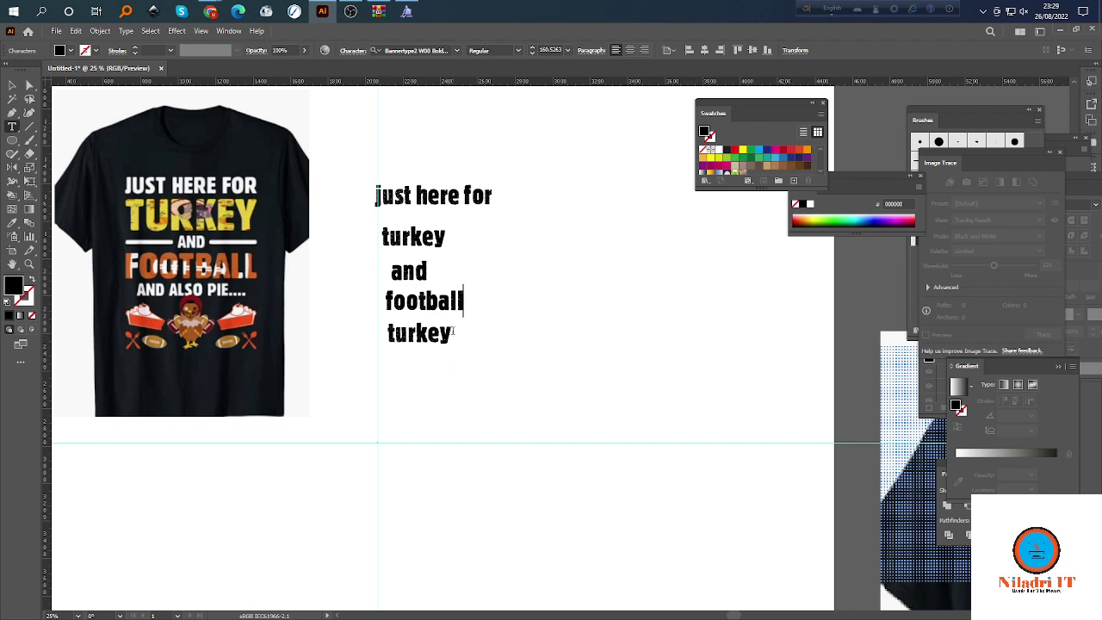
Replace the wording of the lowest "turkey" copy with "and also ple....".
drag(453, 333, 368, 342)
text(and )
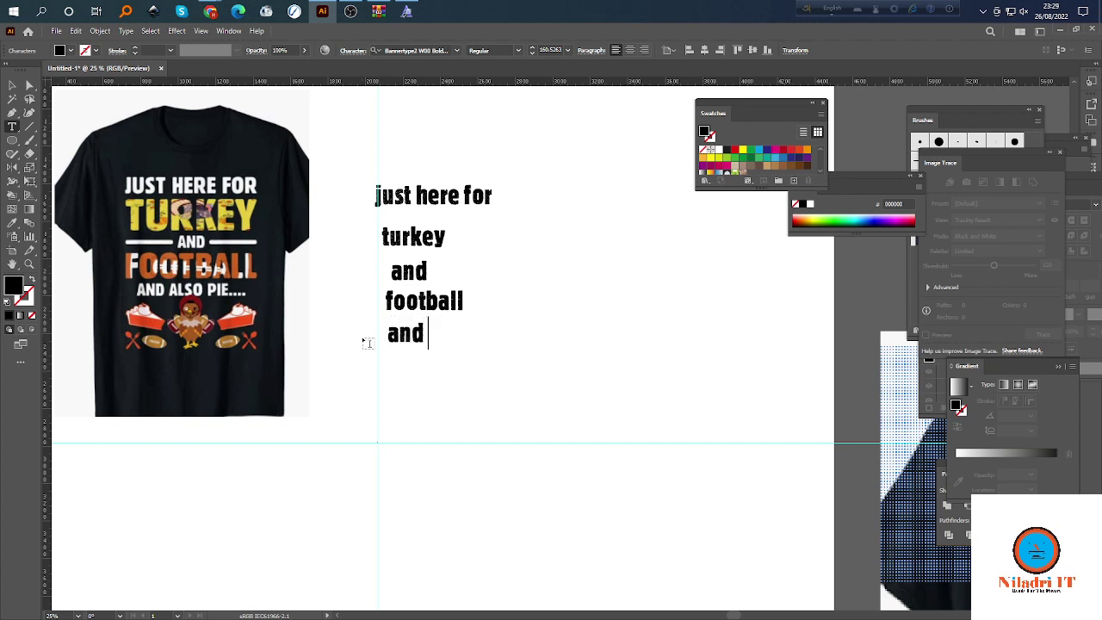
text(also)
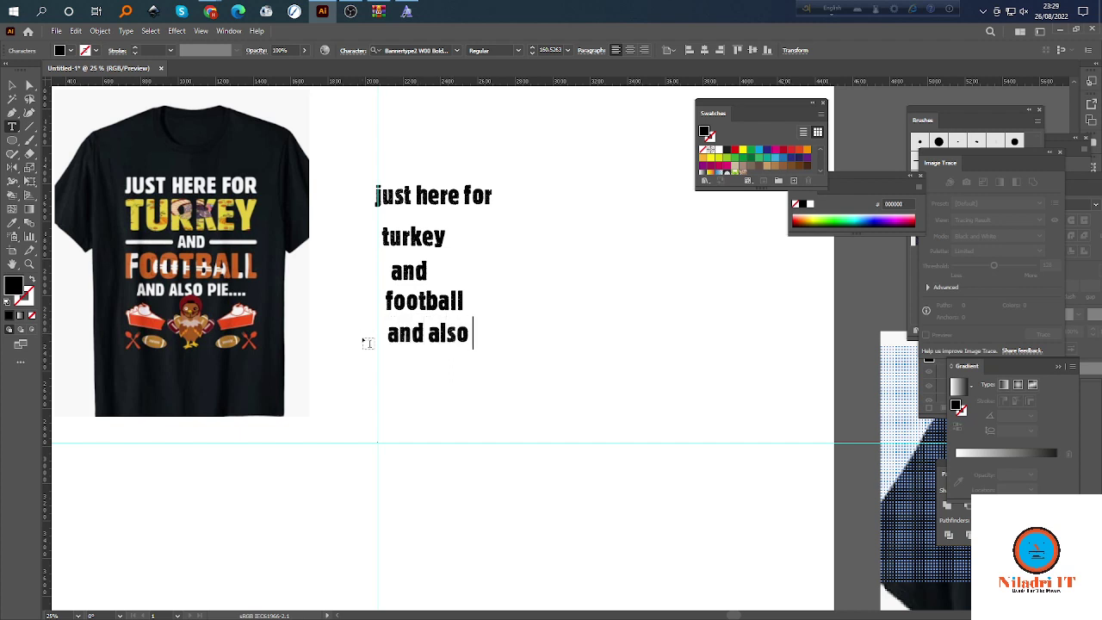
text( pie..)
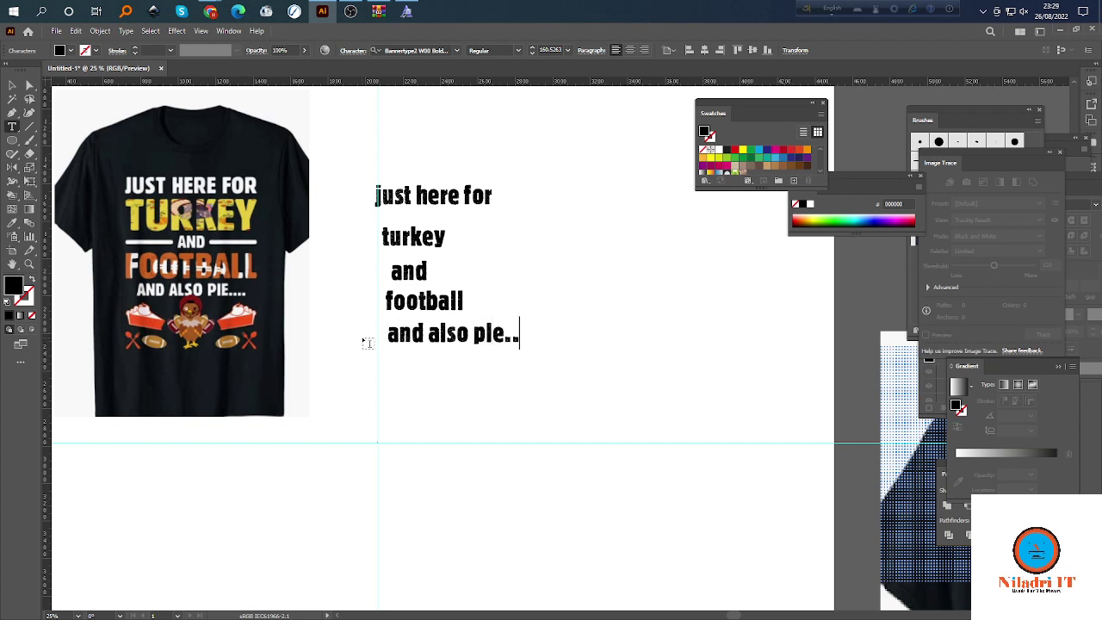
text(..)
key(Escape)
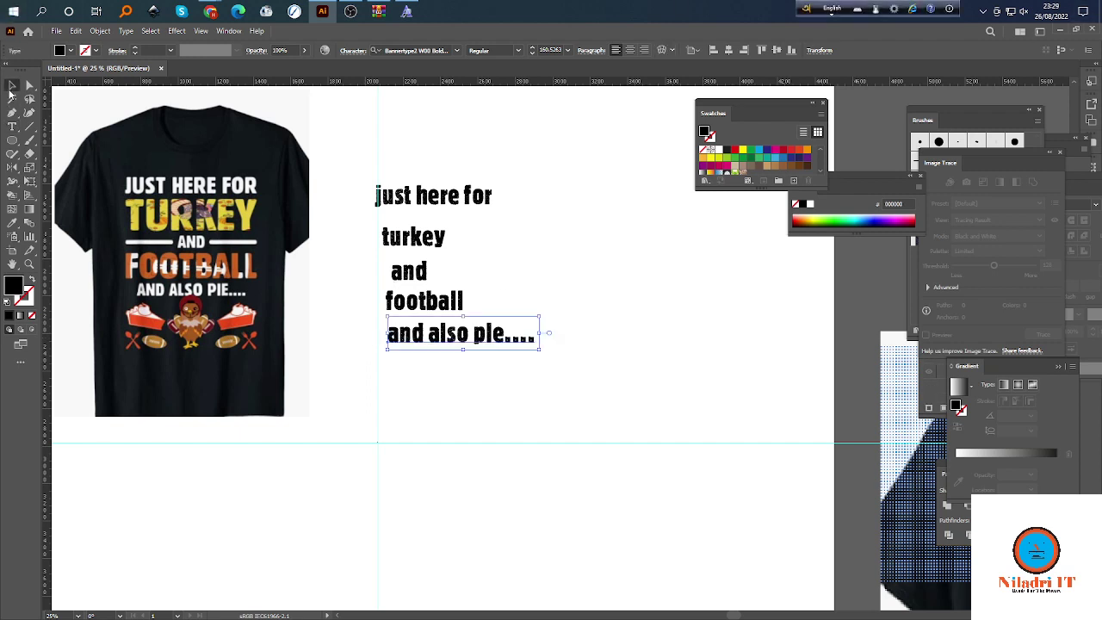
Change the case of all five text lines beside the T-shirt image to UPPERCASE.
scroll(488, 256, right, 2)
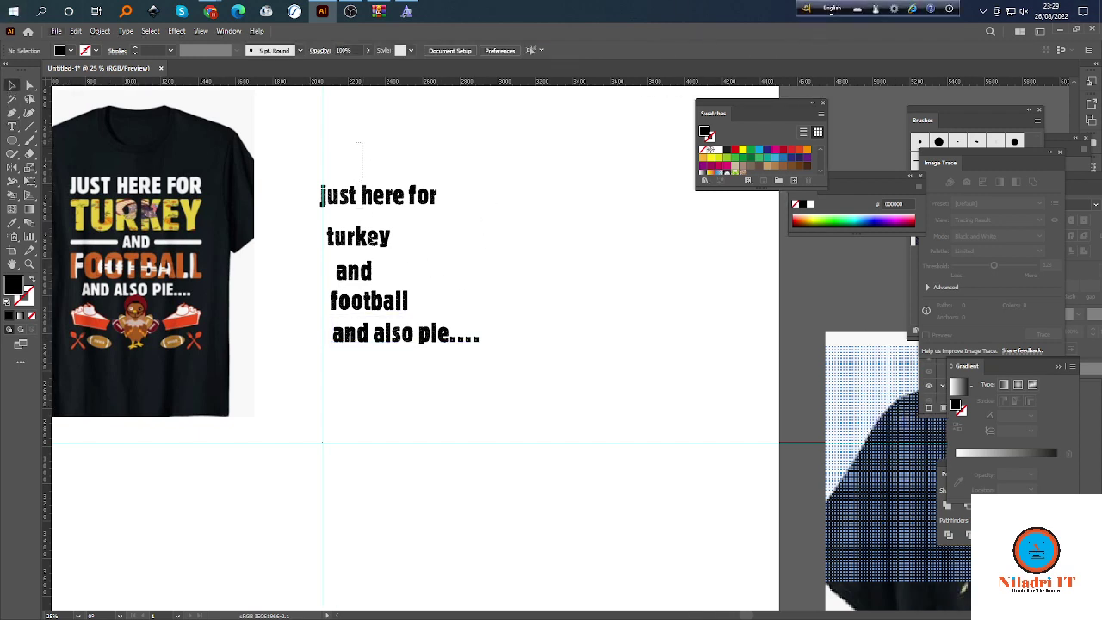
drag(356, 143, 460, 382)
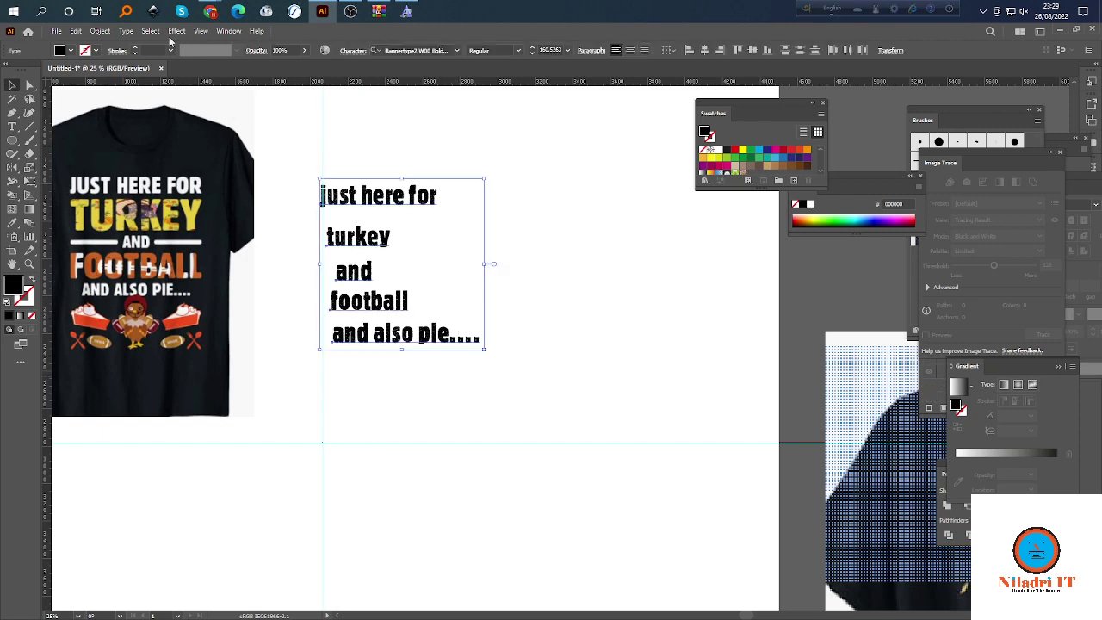
click(126, 31)
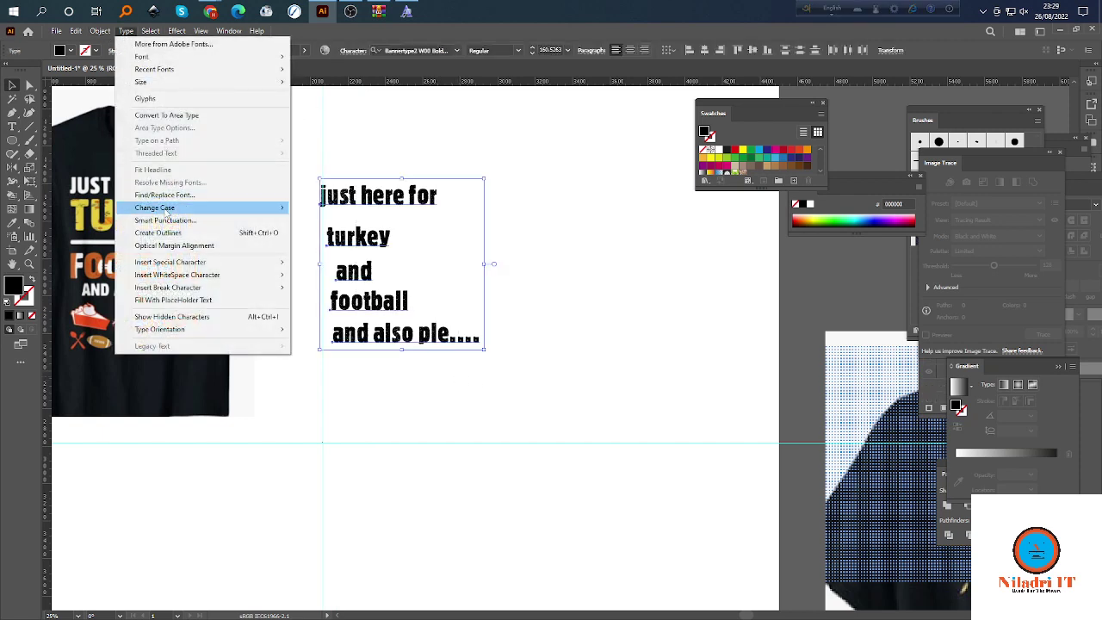
mouse_move(167, 213)
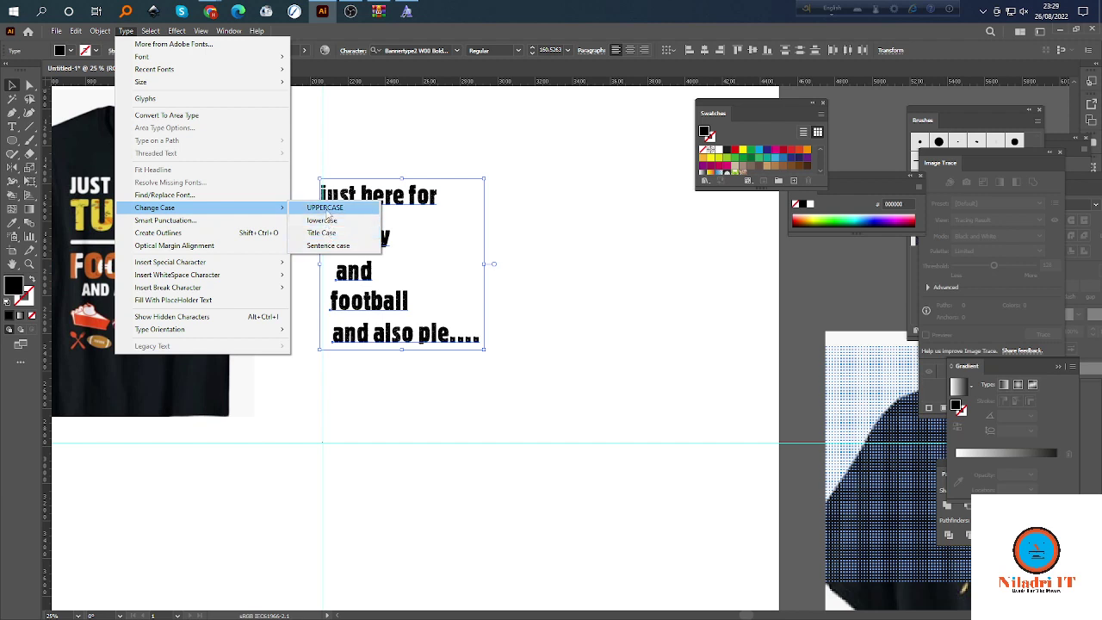
click(326, 208)
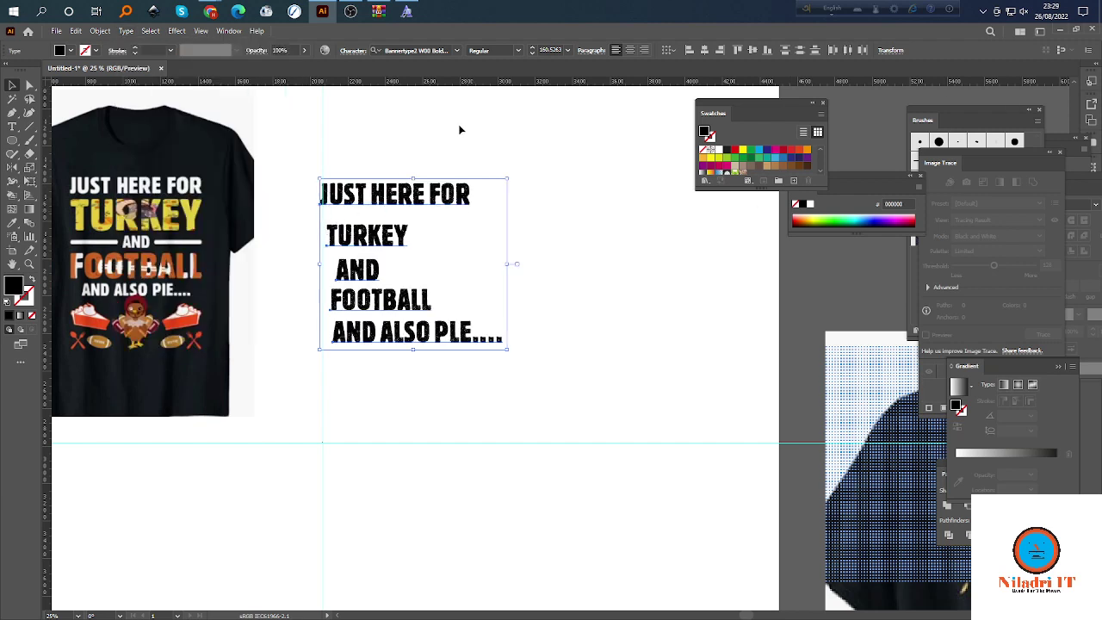
click(652, 211)
Move the "JUST HERE FOR" line up and to the right, apart from the other text lines.
key(ctrl+minus)
scroll(380, 251, right, 1)
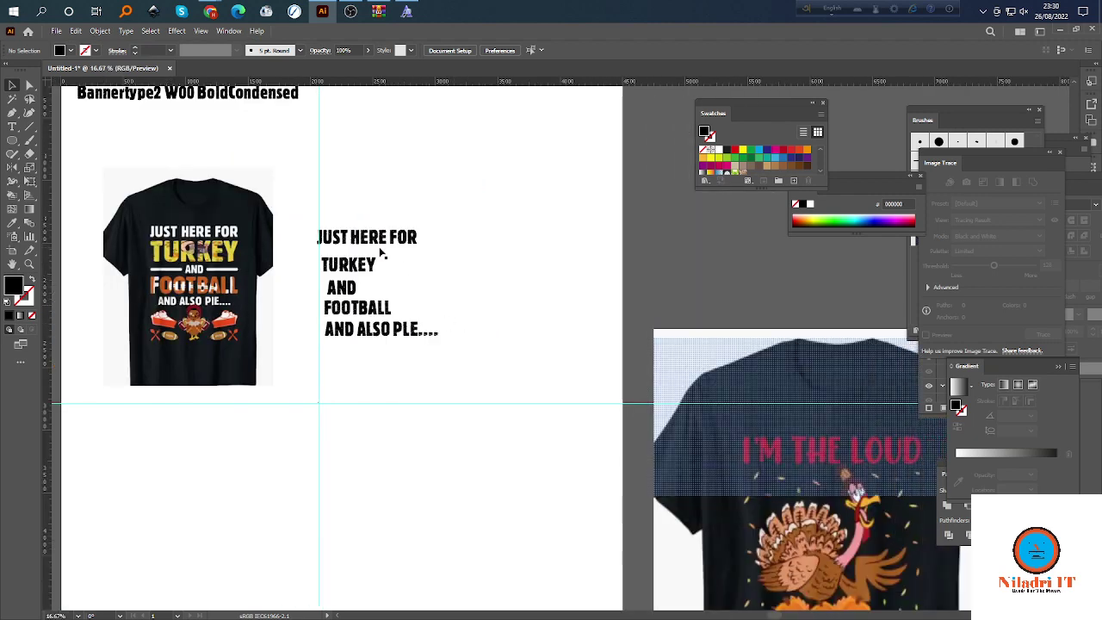
drag(386, 244, 431, 234)
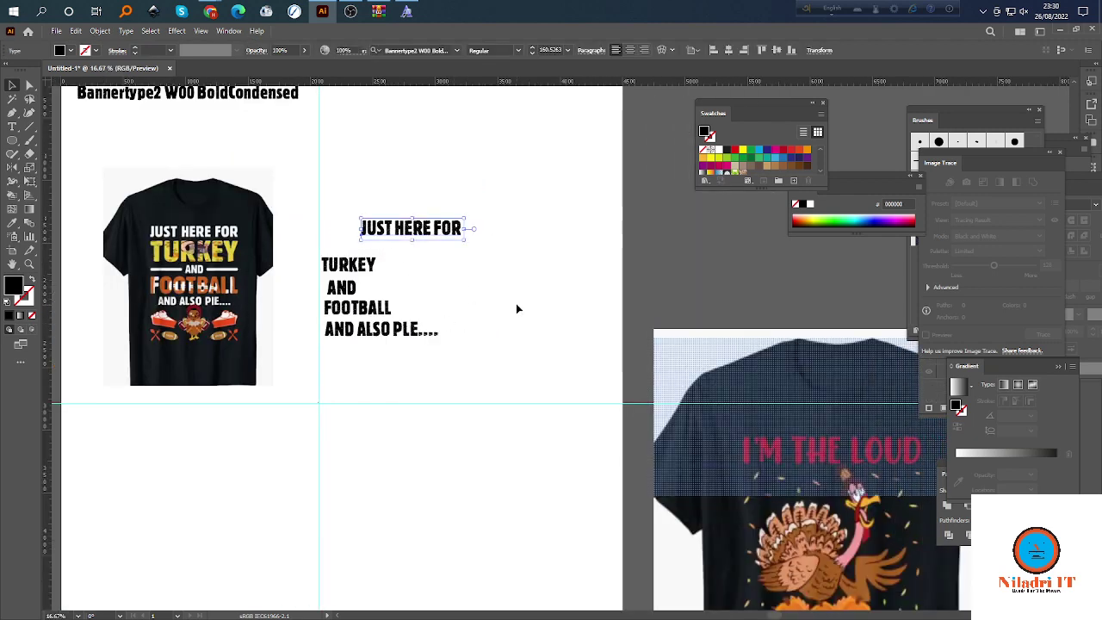
click(484, 320)
Draw a black rectangle about 2431 px wide and 2119 px high over the five text lines and lock it.
drag(12, 140, 102, 143)
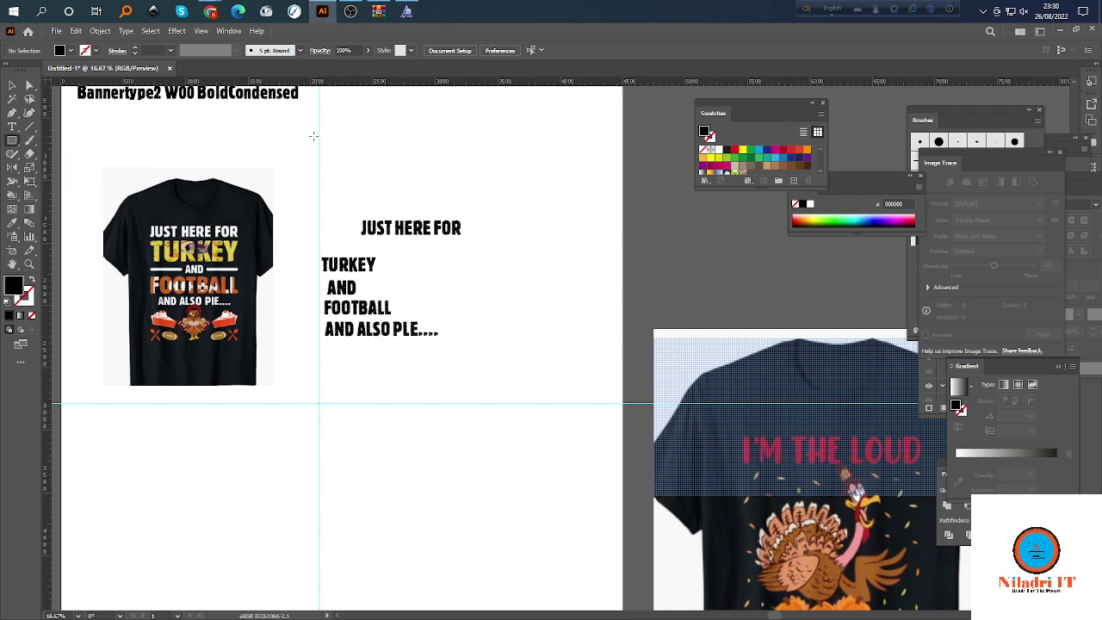
drag(318, 137, 623, 403)
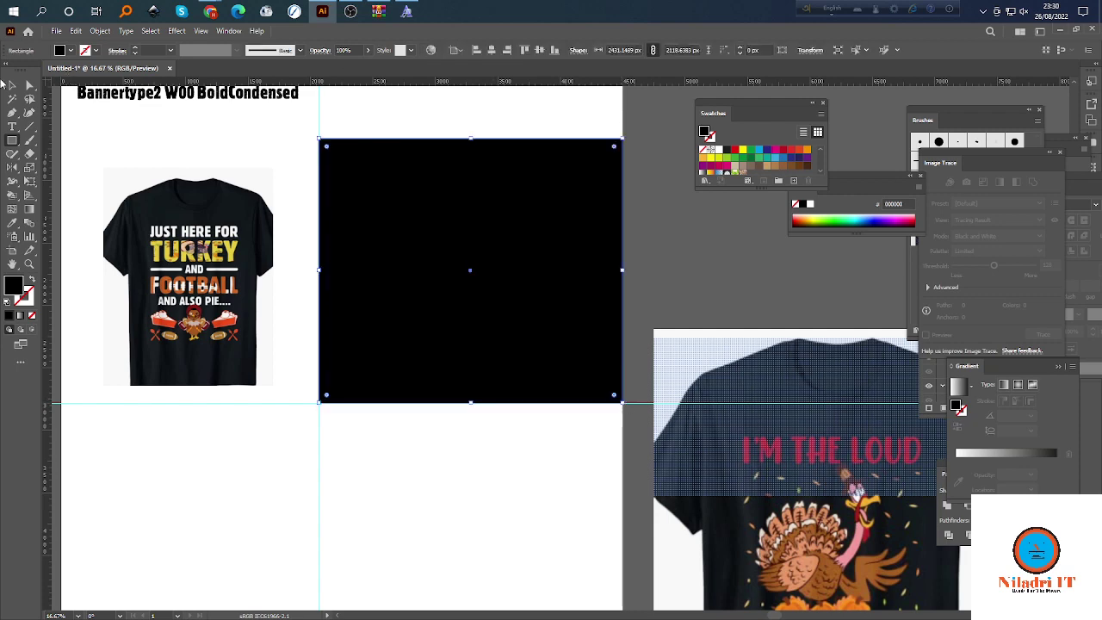
key(ctrl+shift+a)
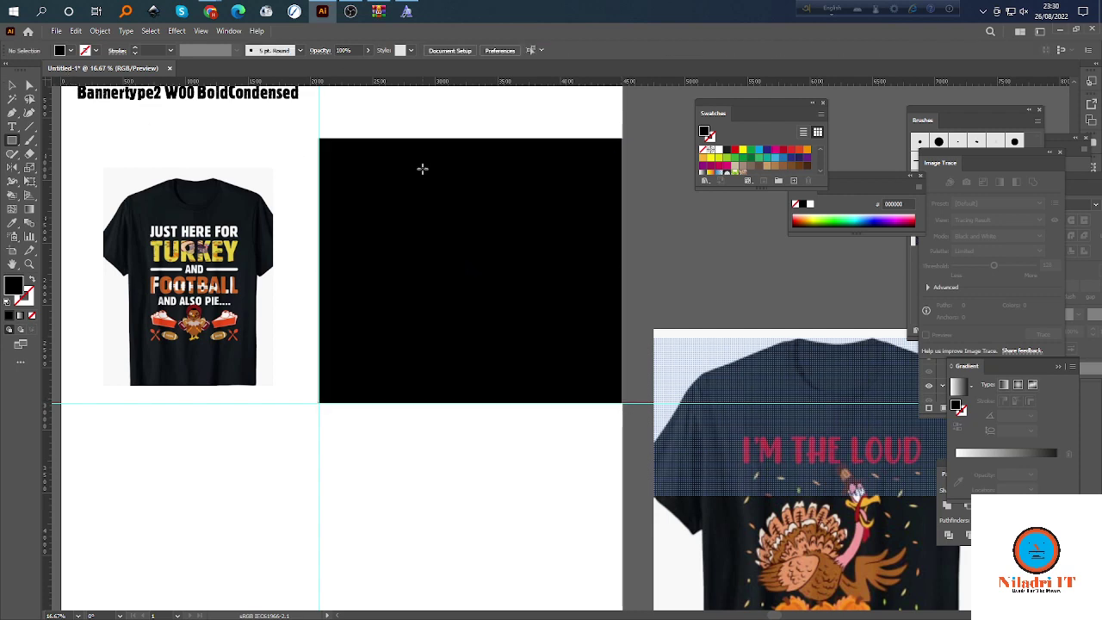
Select the five text lines behind the black rectangle and bring them to the front.
click(12, 87)
drag(321, 160, 531, 428)
right_click(395, 264)
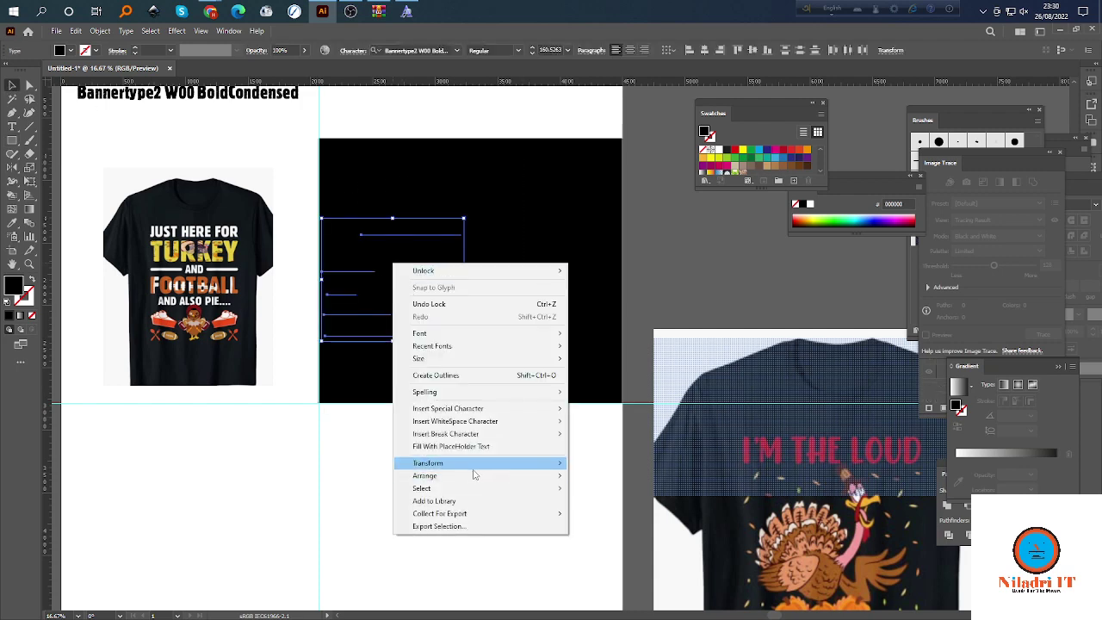
mouse_move(467, 475)
click(638, 484)
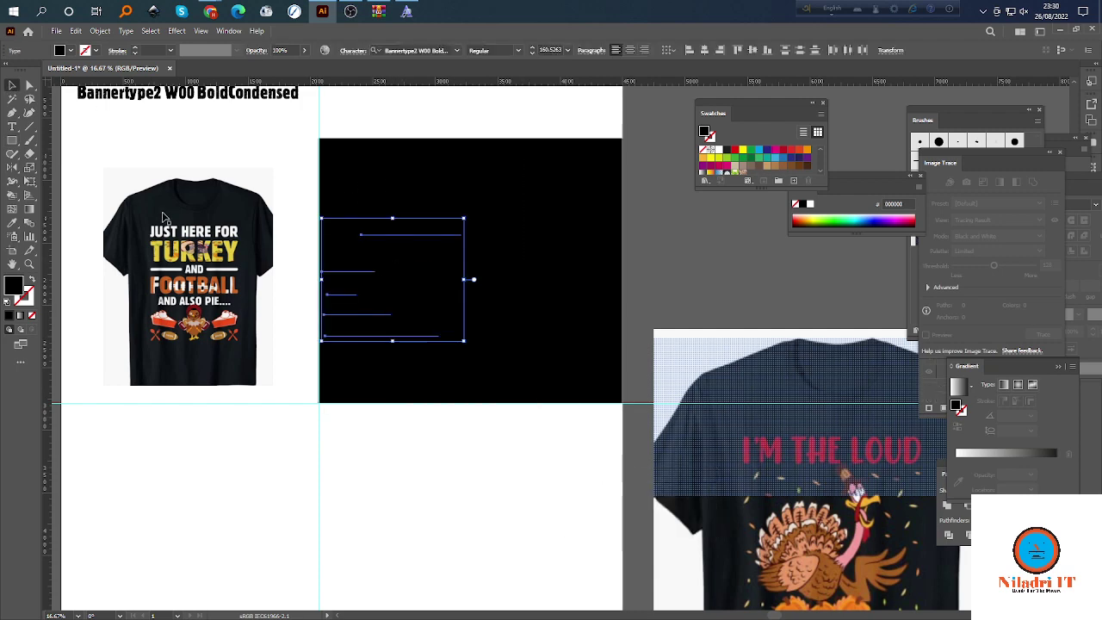
Fill the five text lines with white by sampling the blank artboard with the Eyedropper, and deselect them.
click(10, 223)
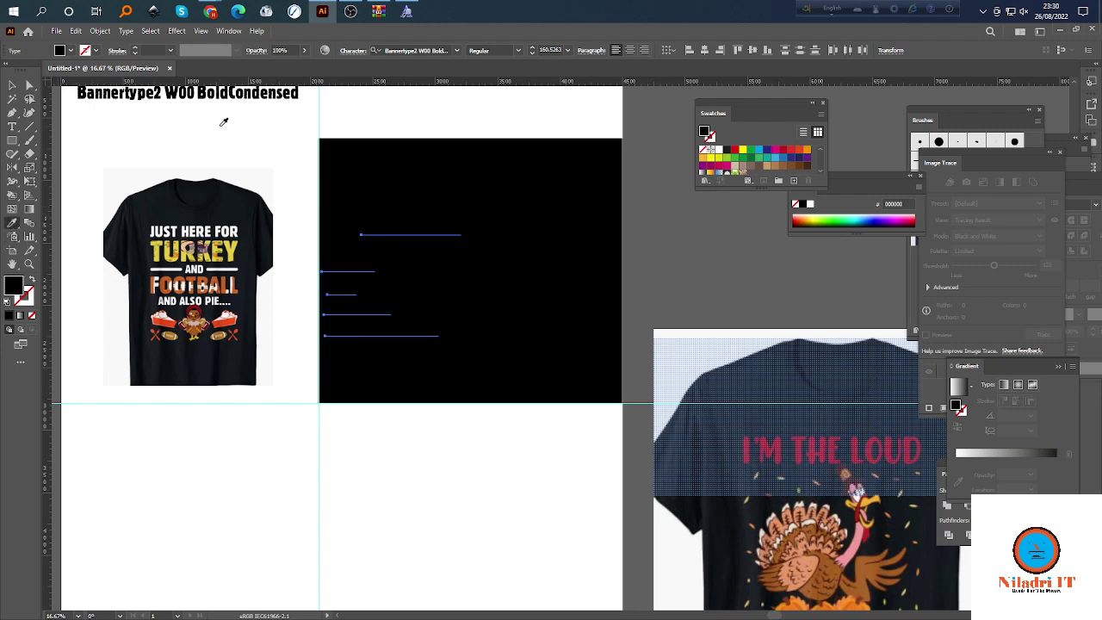
click(221, 118)
key(v)
key(ctrl+shift+a)
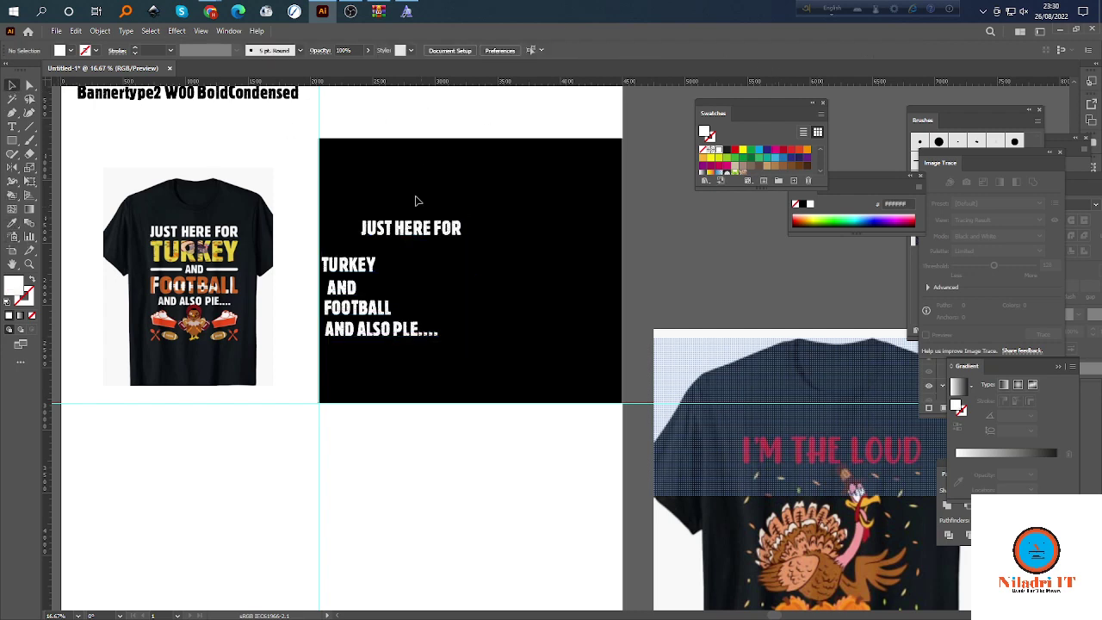
Stack the five text lines closely in reading order near the middle of the black rectangle.
alt+scroll(406, 256, up, 2)
alt+scroll(431, 249, down, 1)
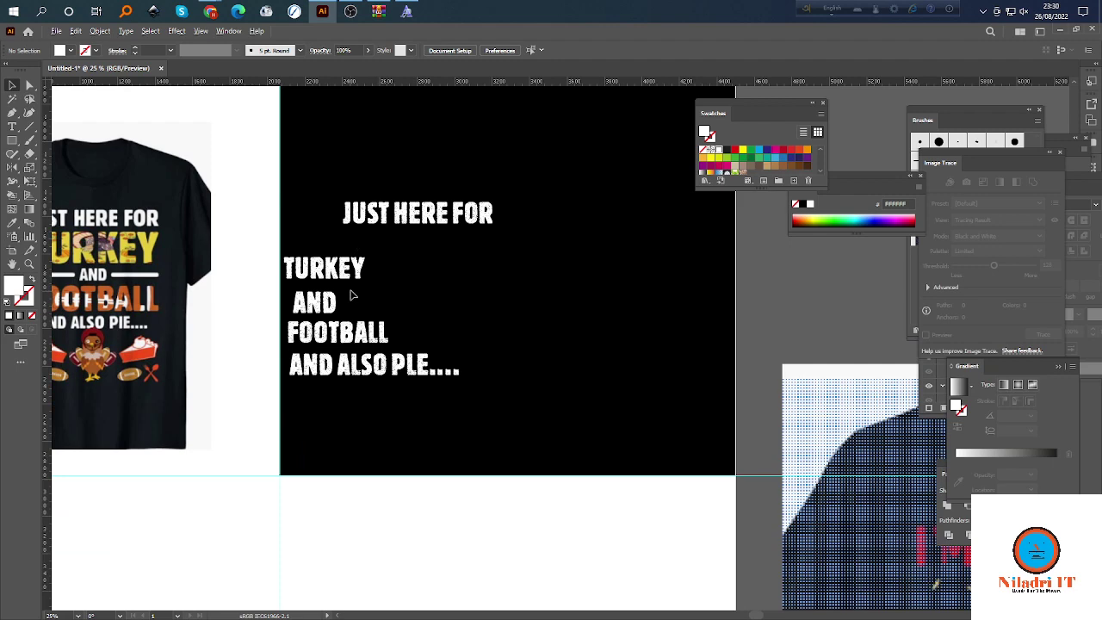
alt+scroll(351, 295, down, 1)
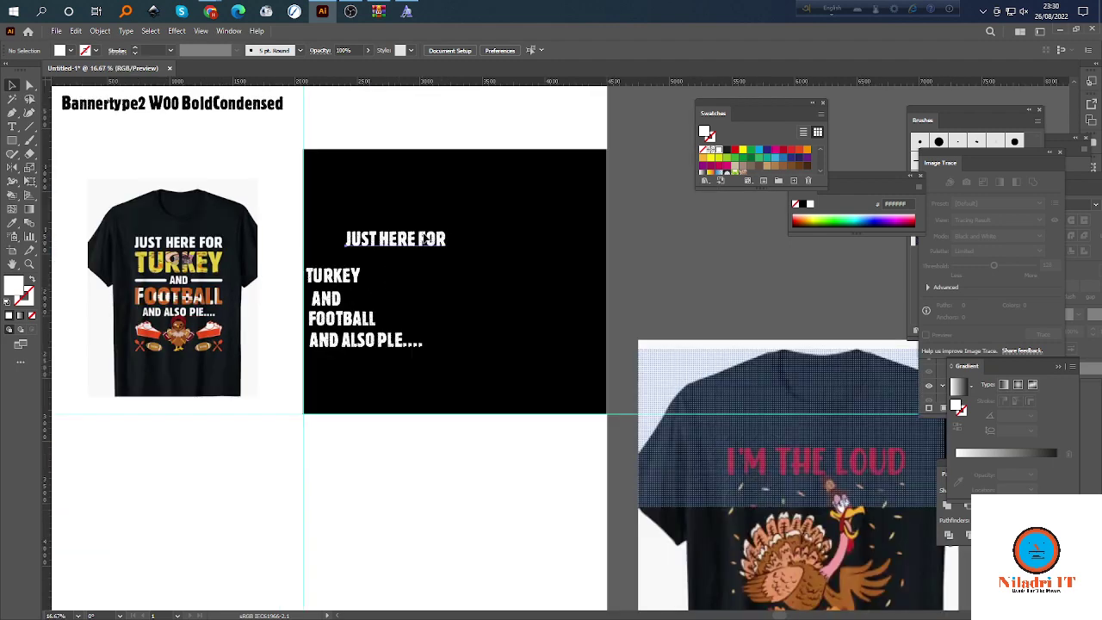
drag(463, 223, 470, 218)
drag(339, 282, 454, 250)
drag(332, 304, 457, 273)
drag(359, 323, 465, 296)
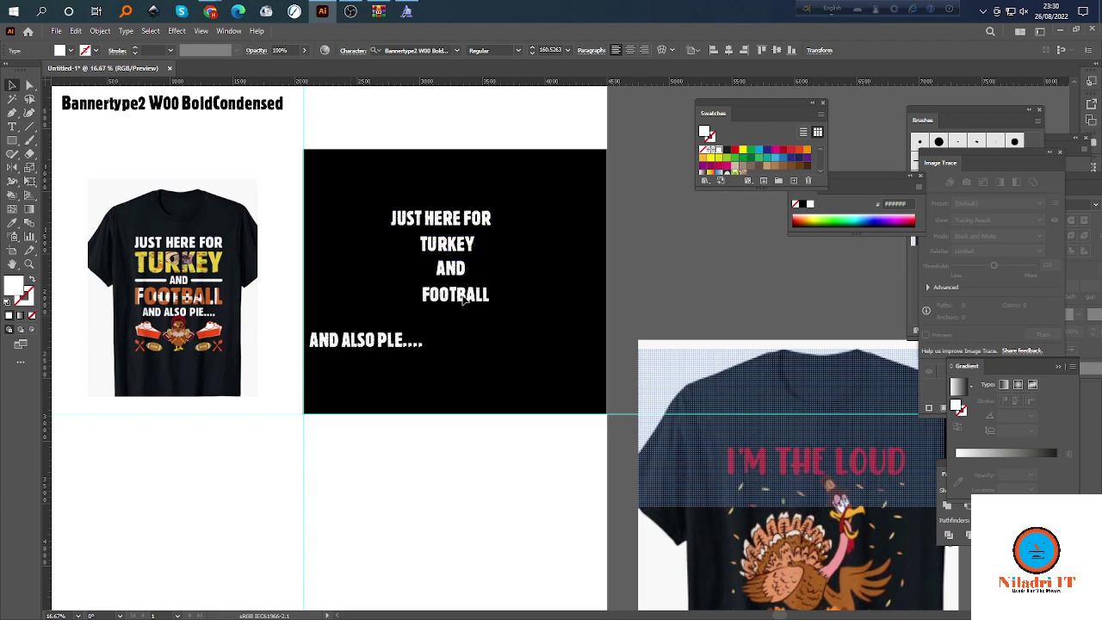
drag(378, 344, 464, 318)
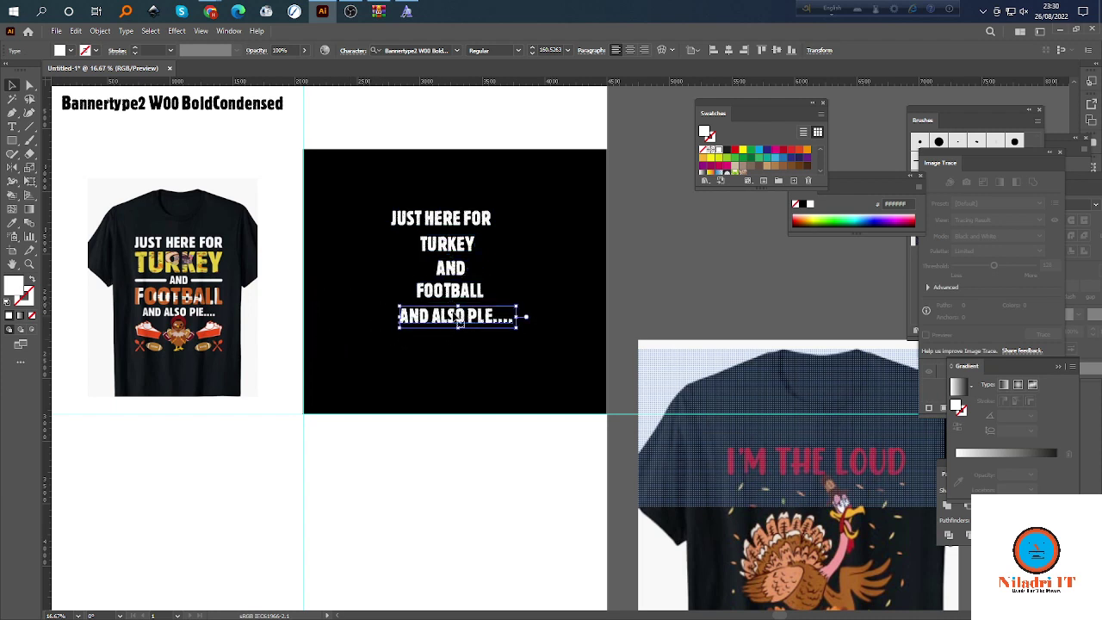
Align the five text lines on their horizontal centres and deselect them.
drag(396, 180, 533, 372)
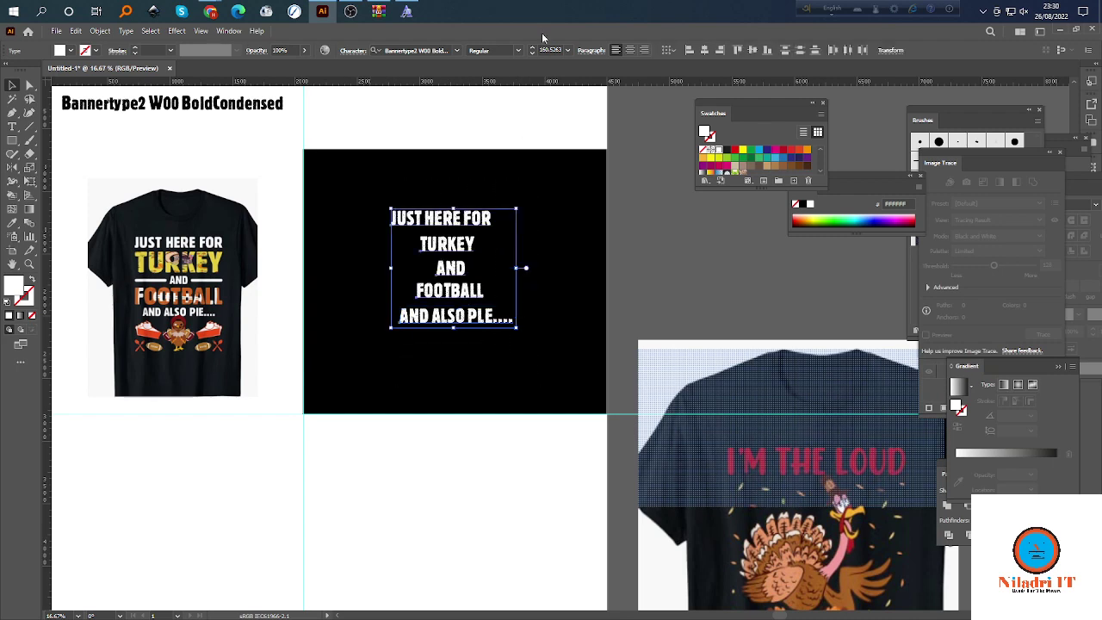
click(705, 50)
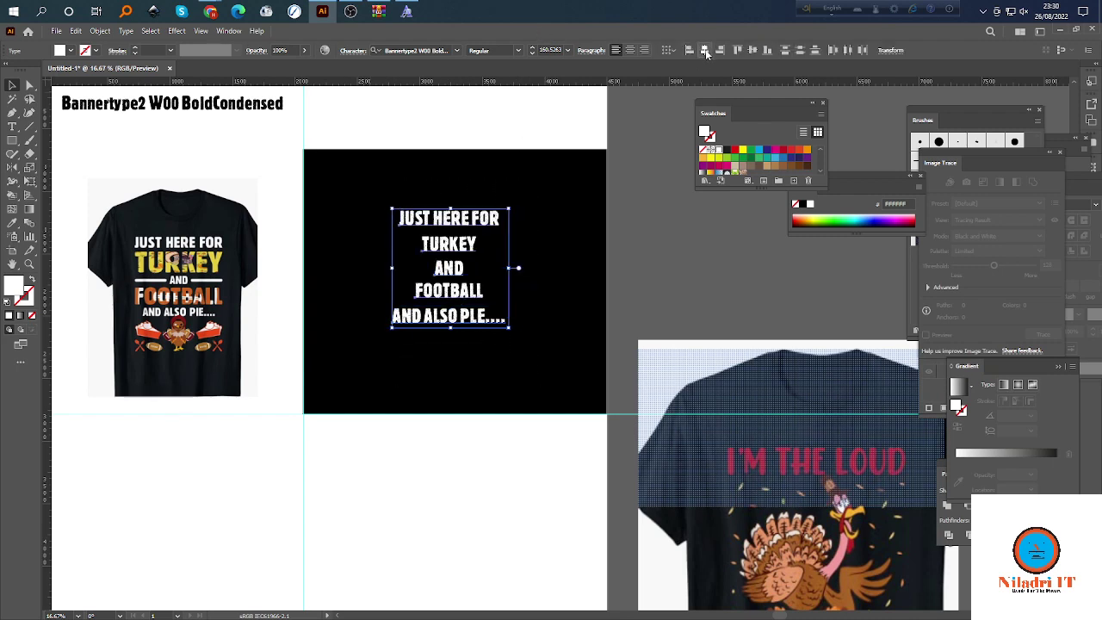
click(586, 297)
Scale the five text lines up together to a font size of about 247.7 pt.
scroll(465, 270, up, 1)
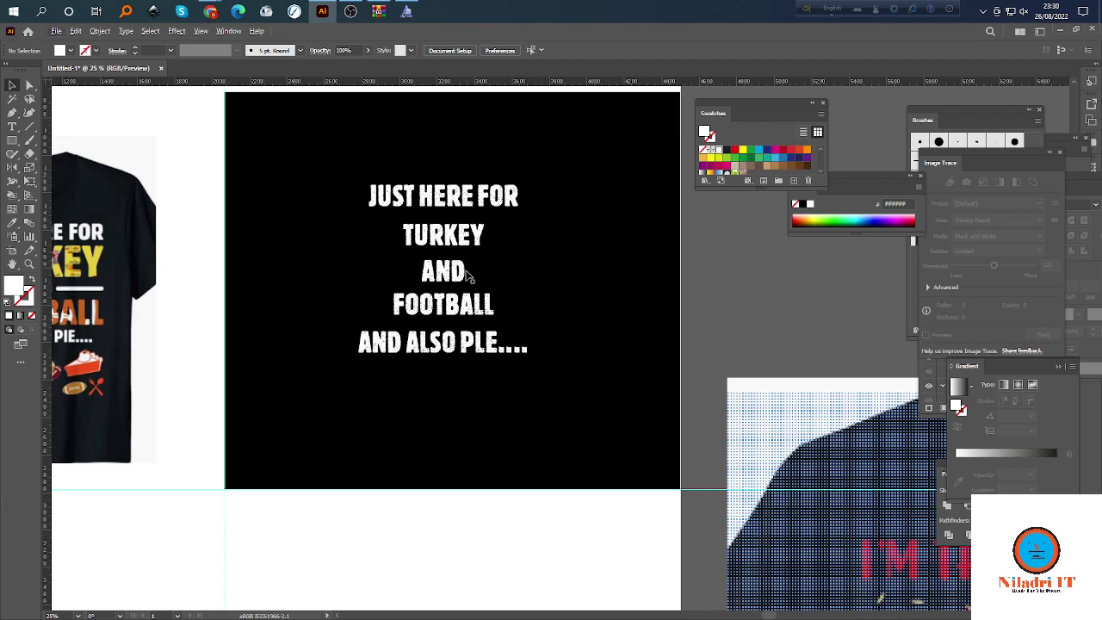
scroll(462, 270, down, 1)
drag(379, 155, 572, 392)
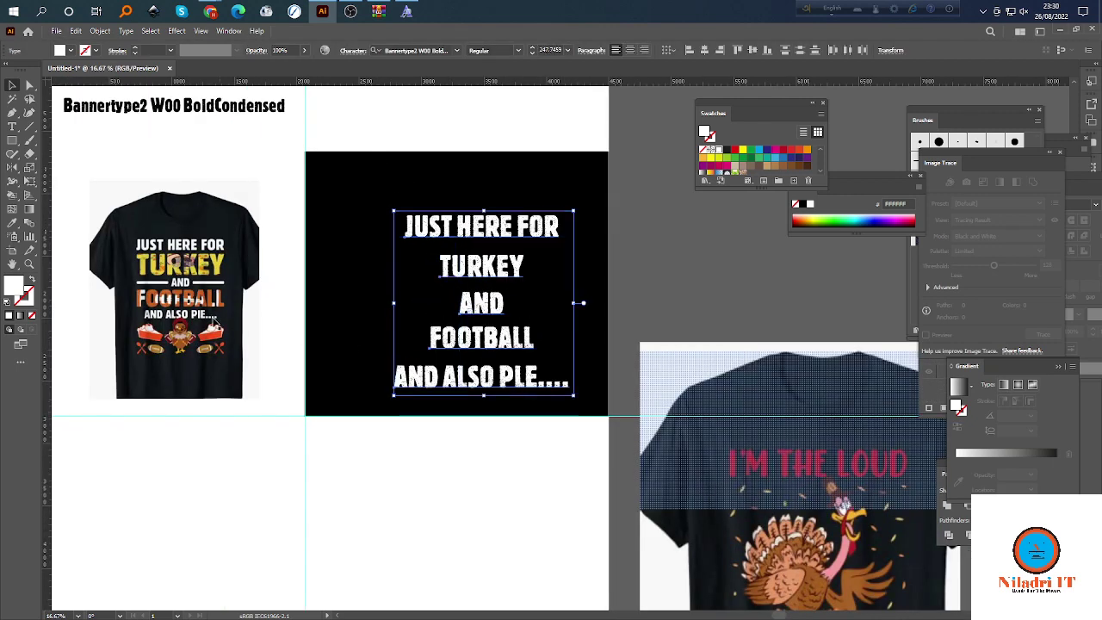
Move the reference shirt image over the black rectangle's left edge, bring it to the front, and deselect it.
drag(198, 320, 357, 313)
right_click(347, 299)
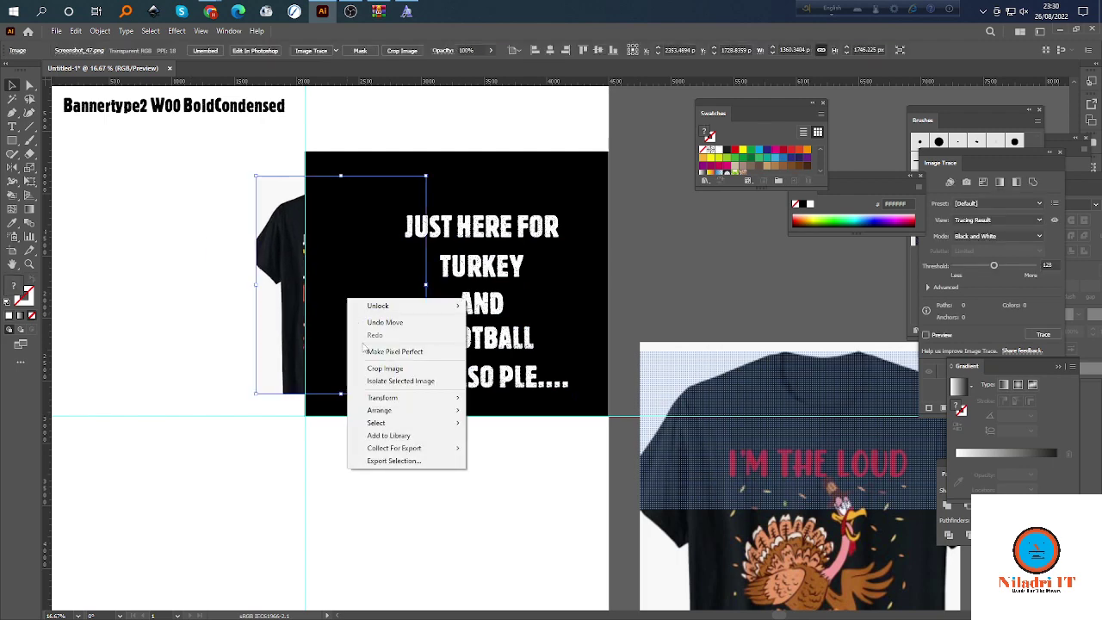
mouse_move(397, 410)
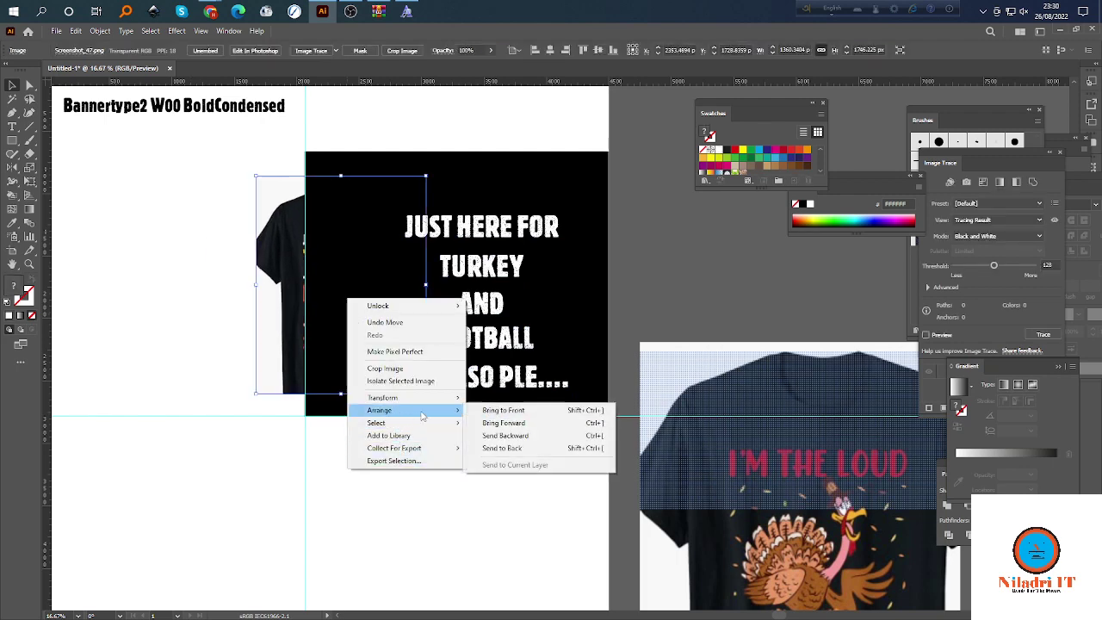
click(508, 411)
scroll(390, 308, up, 1)
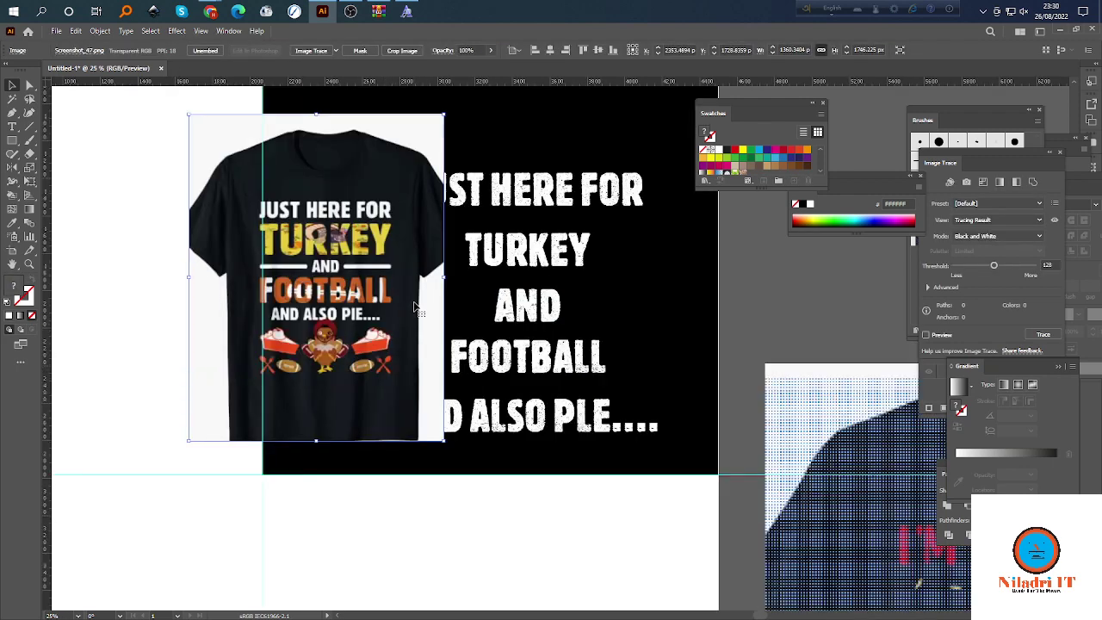
drag(395, 311, 361, 325)
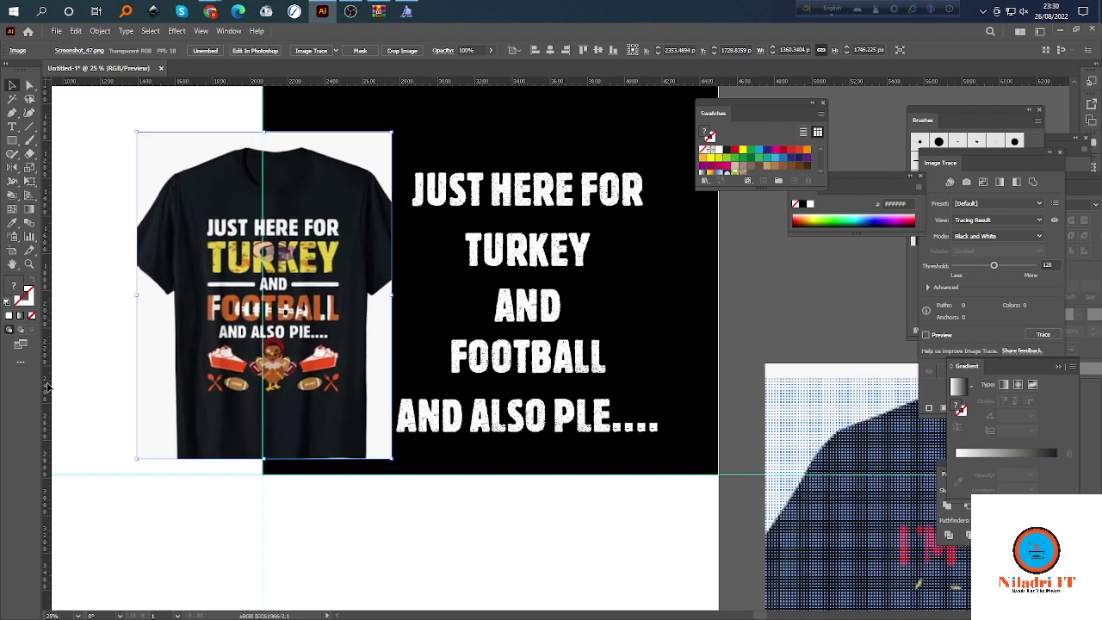
key(ctrl+shift+a)
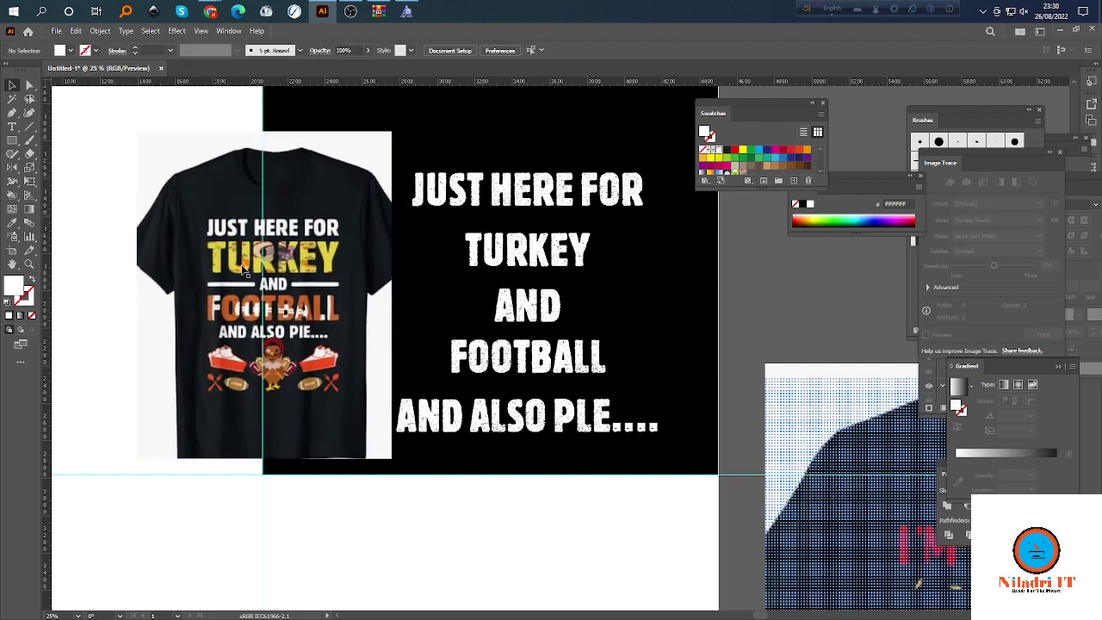
Nudge the shirt image slightly upward beside the text, and move the Swatches and Color panels clear of the black rectangle.
scroll(248, 249, up, 3)
scroll(453, 290, down, 2)
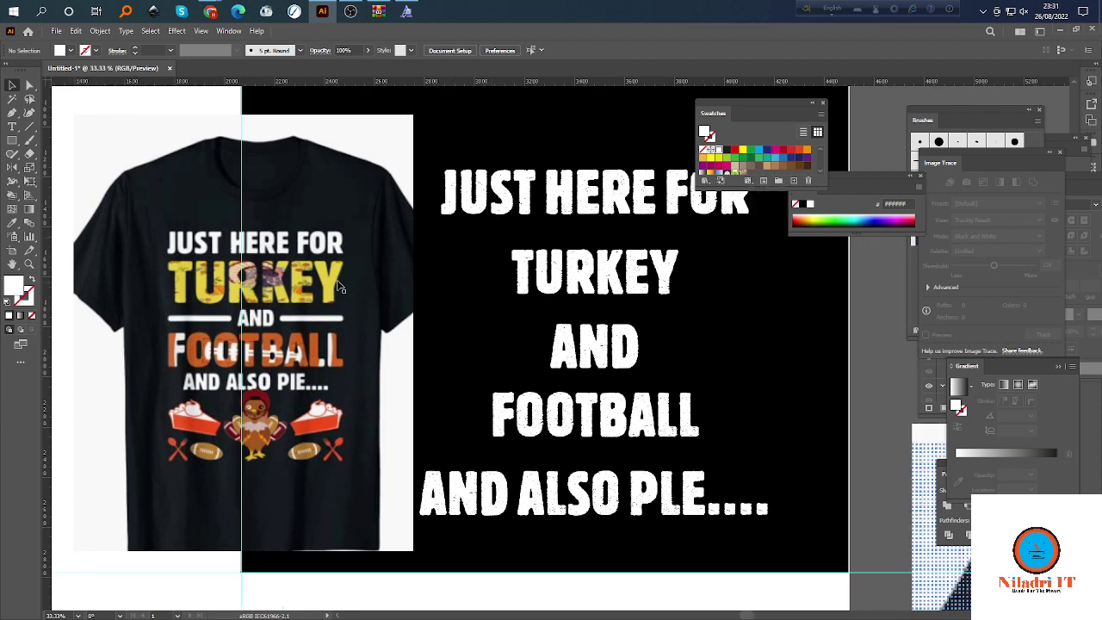
mouse_move(338, 277)
mouse_down()
mouse_move(335, 263)
mouse_move(345, 265)
mouse_up()
click(781, 317)
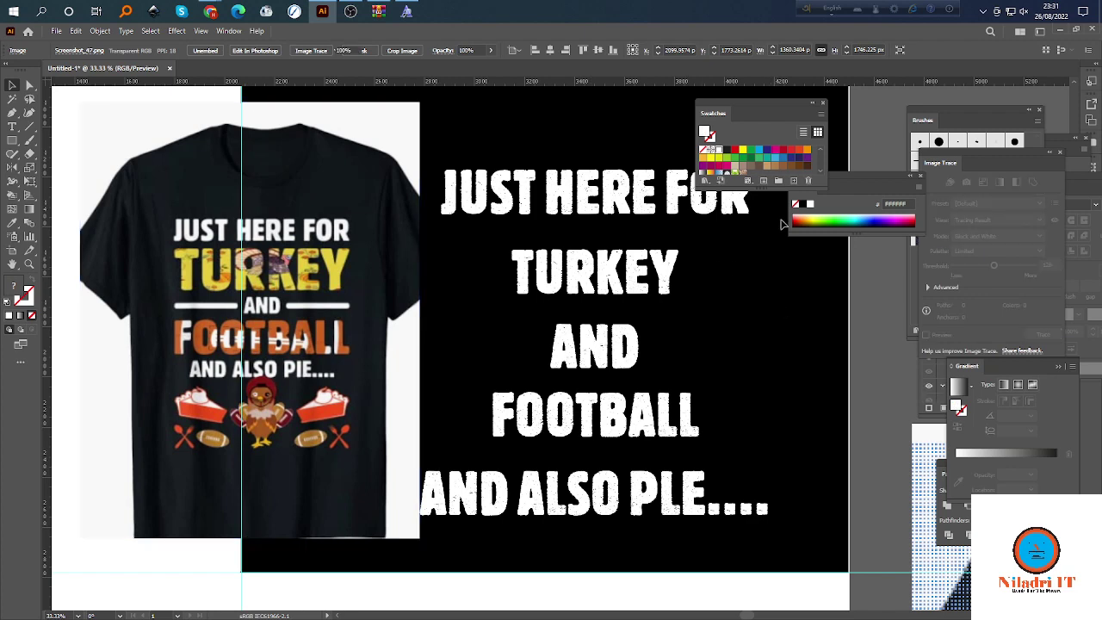
drag(763, 100, 965, 303)
drag(832, 185, 936, 118)
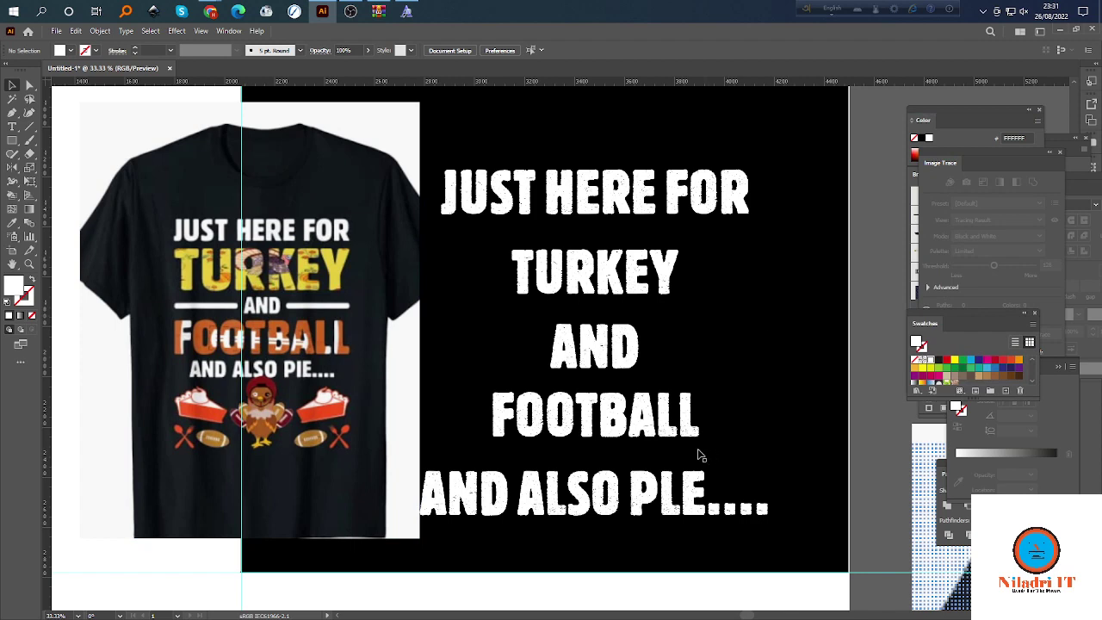
Tighten the vertical gaps between the five text lines by moving the lower four lines upward, and deselect them.
drag(612, 505, 618, 487)
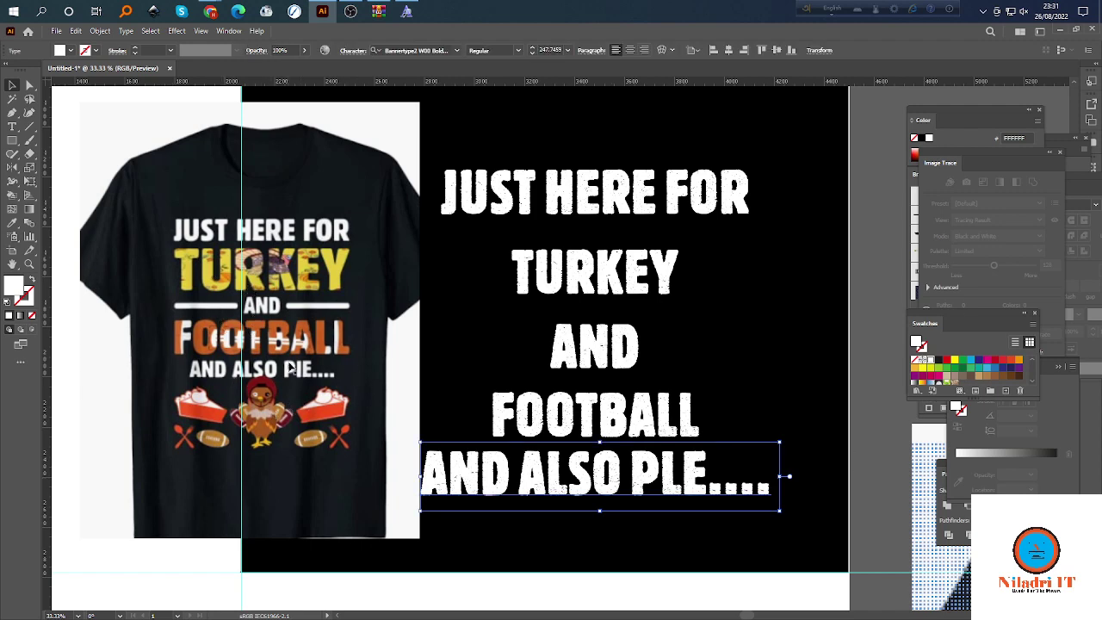
drag(586, 280, 586, 258)
drag(610, 347, 609, 313)
drag(607, 405, 607, 367)
drag(614, 472, 617, 433)
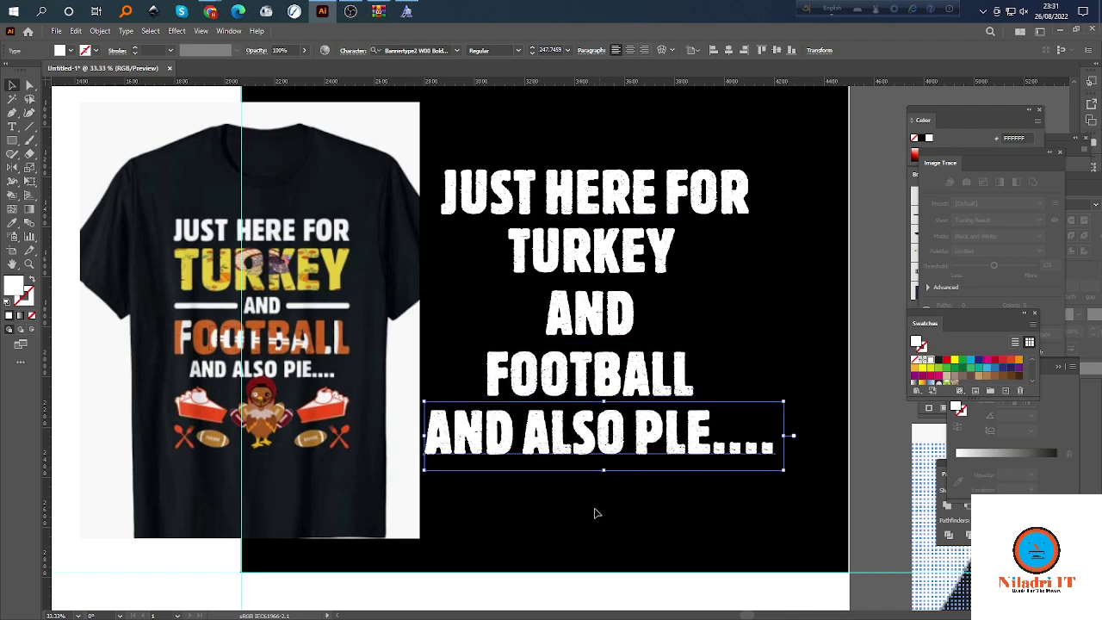
click(595, 517)
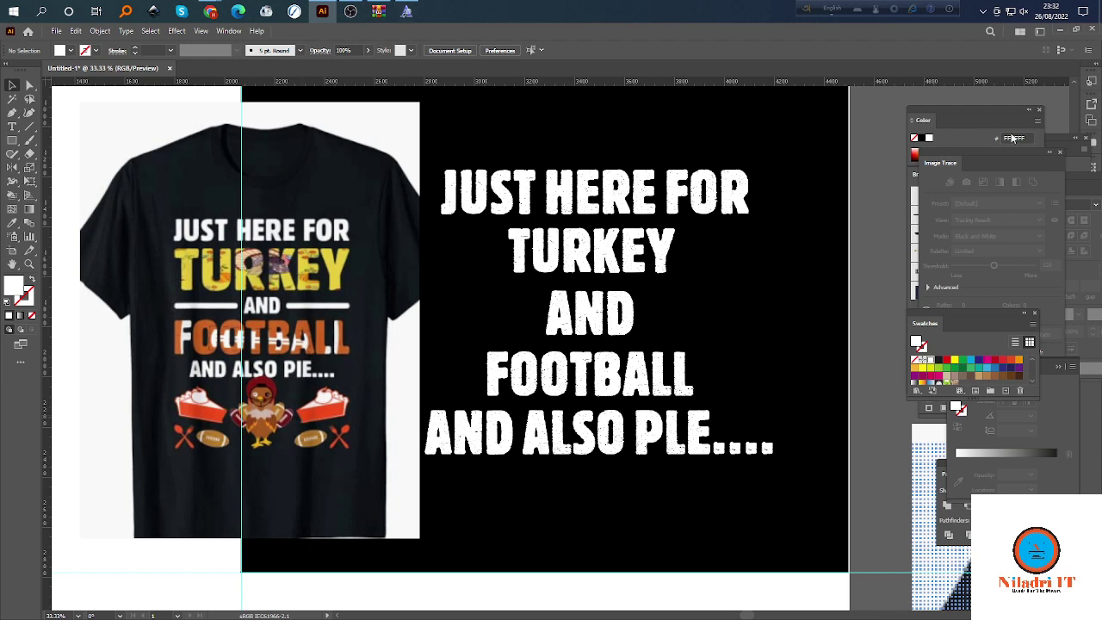
Shift the shirt image further left to leave a wider gap beside the text lines, and deselect it.
drag(317, 343, 299, 348)
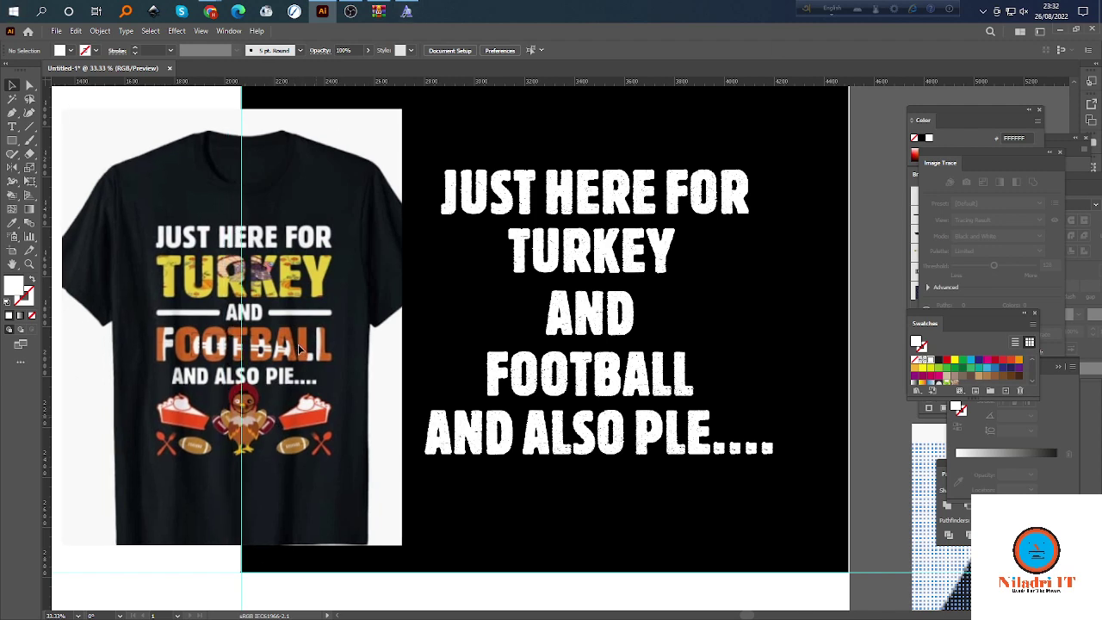
click(298, 344)
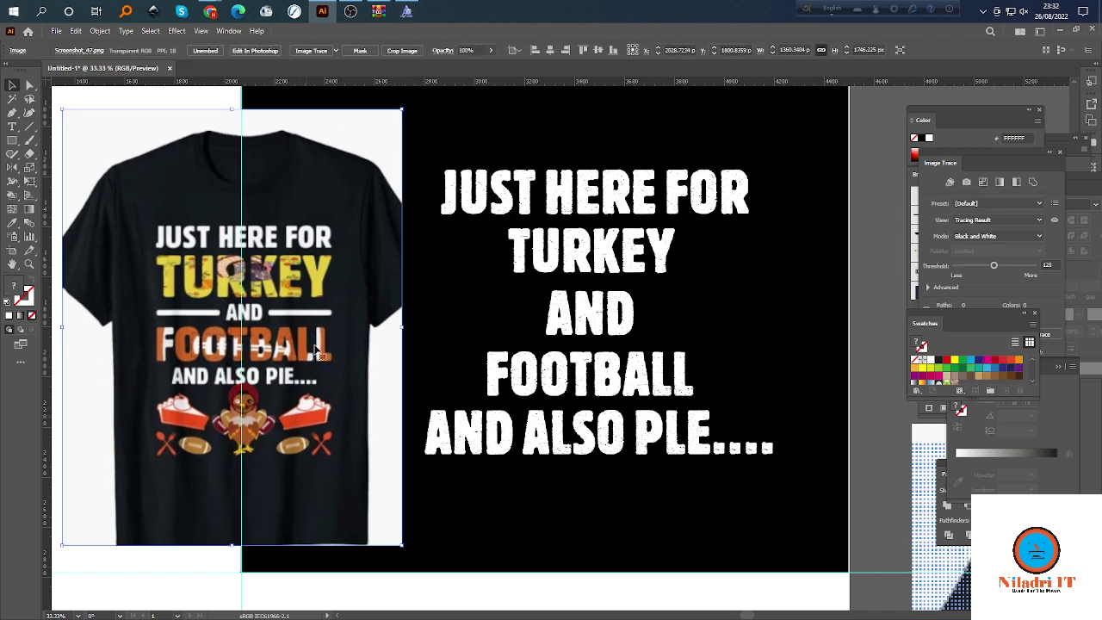
click(432, 281)
key(ctrl+z)
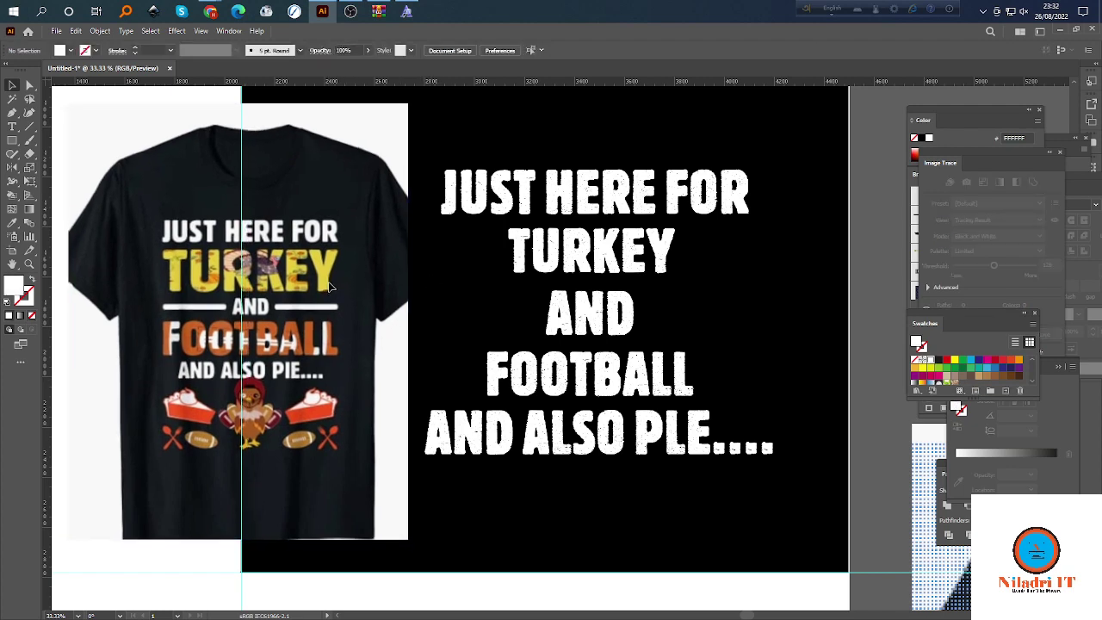
click(329, 287)
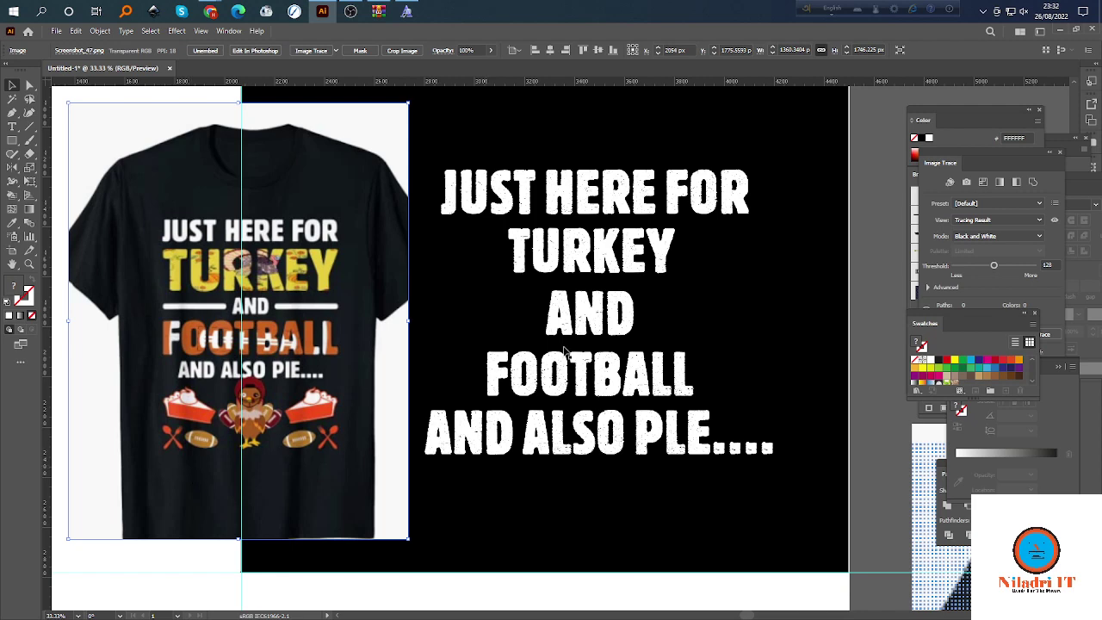
click(439, 306)
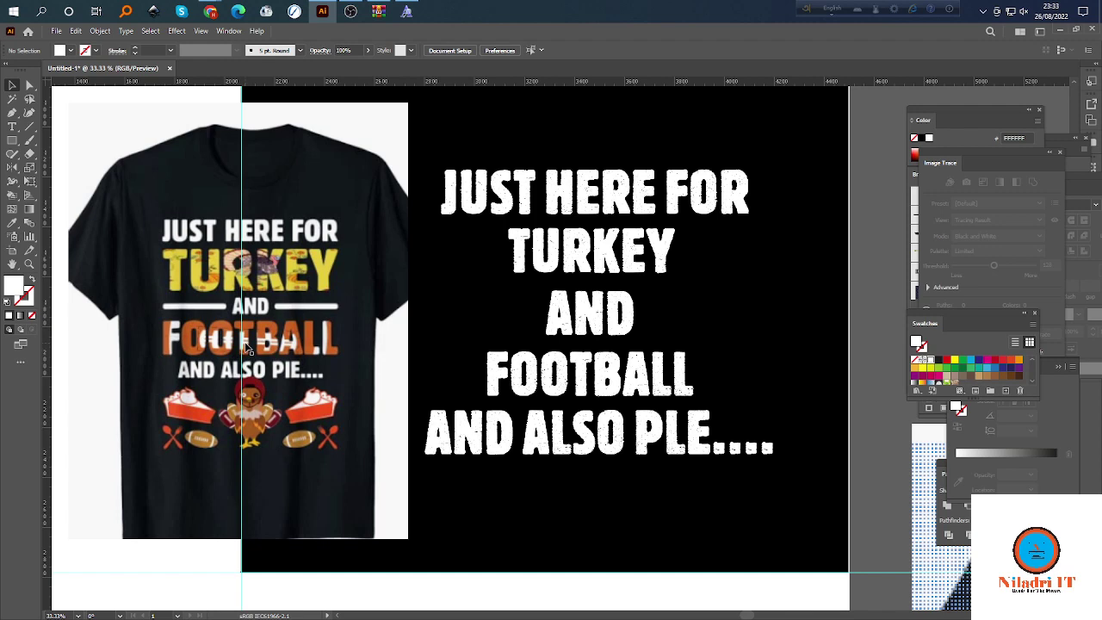
mouse_move(236, 386)
mouse_down()
mouse_move(236, 408)
mouse_move(225, 392)
mouse_up()
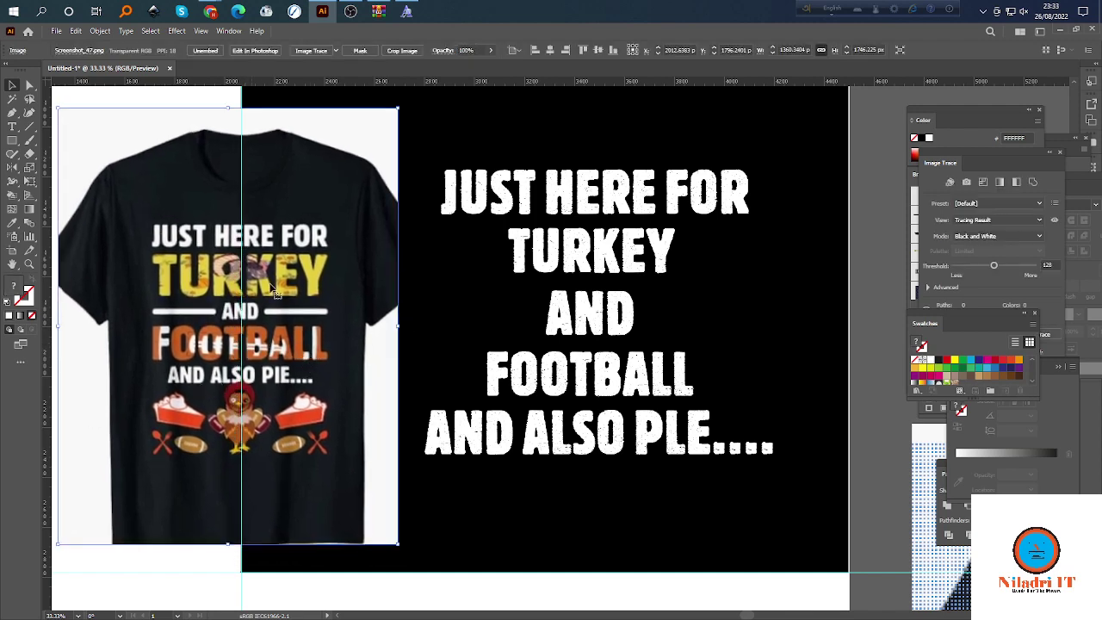
click(437, 312)
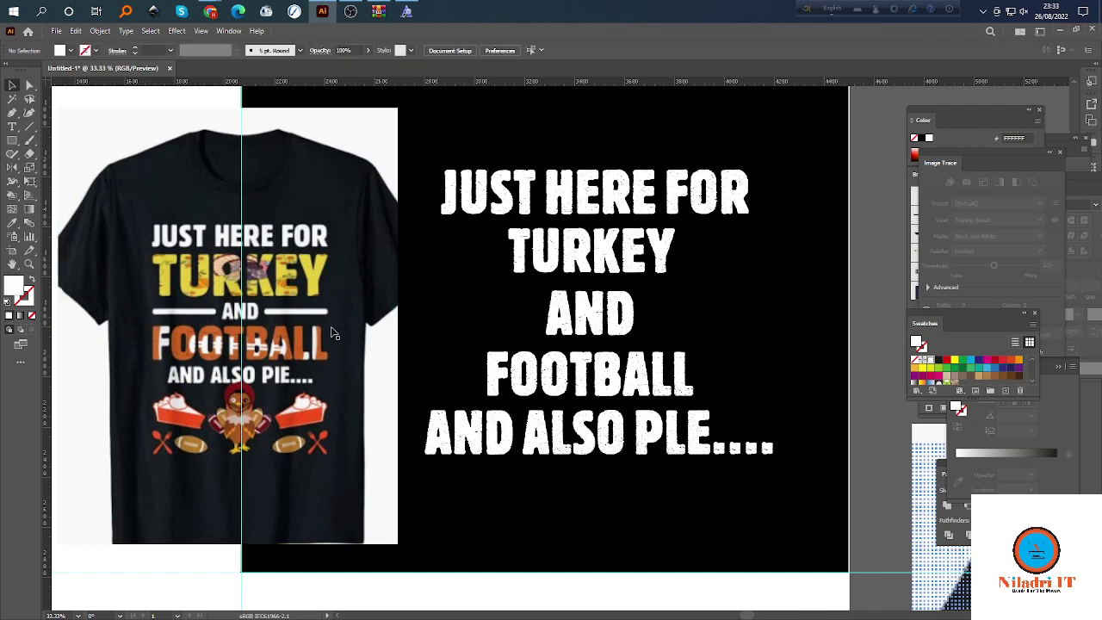
drag(343, 332, 317, 333)
click(457, 305)
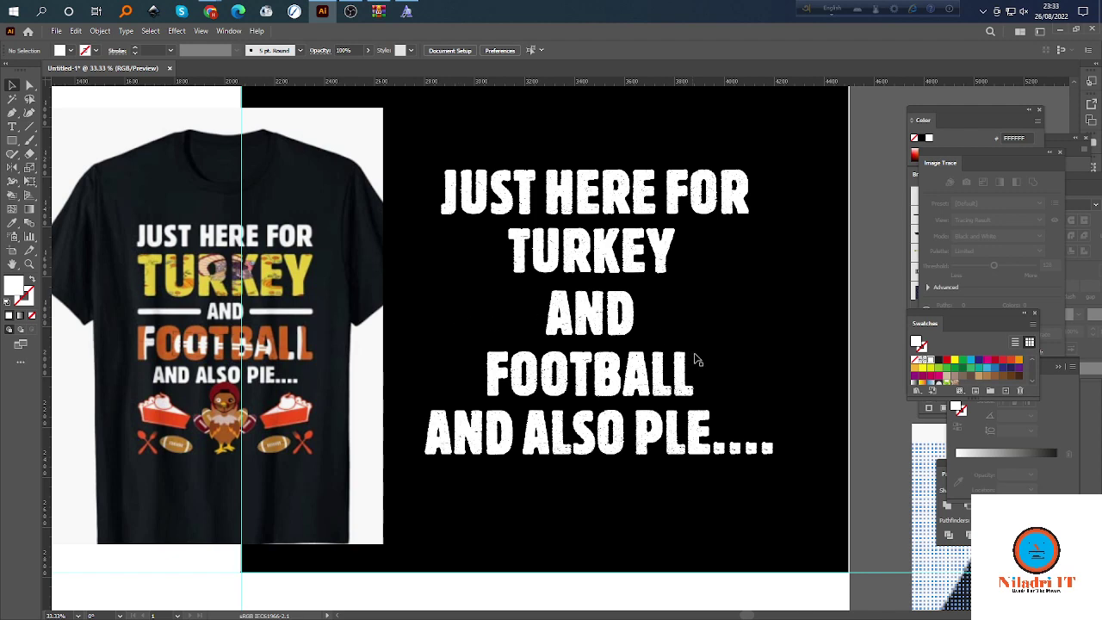
Compare the recreated text lines with the lettering and layout on the reference shirt.
scroll(692, 288, up, 1)
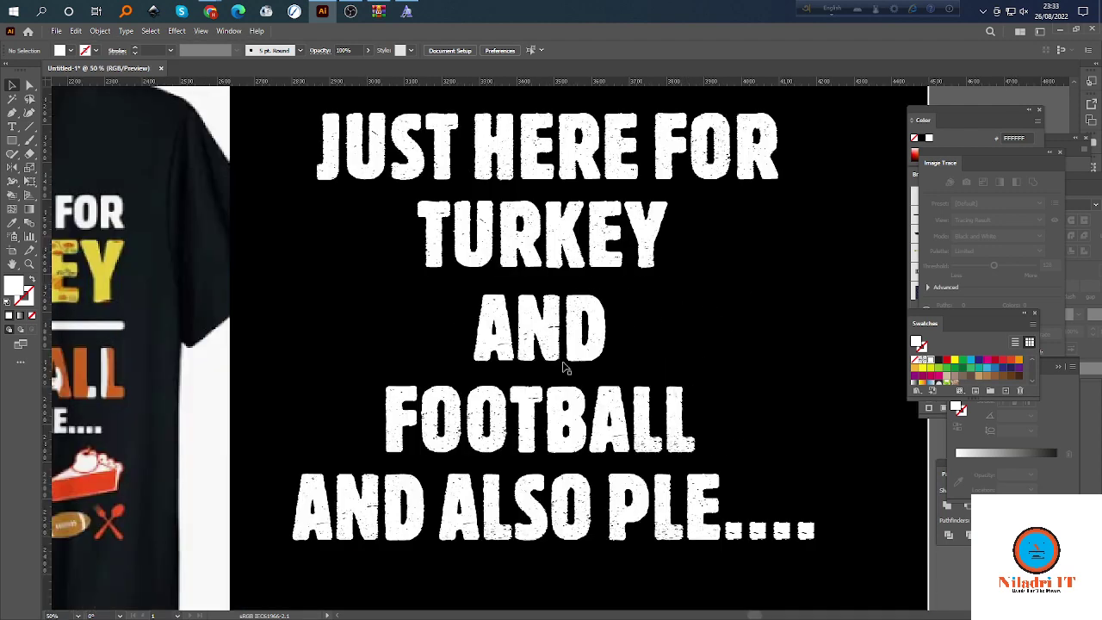
scroll(317, 376, left, 3)
scroll(303, 376, down, 2)
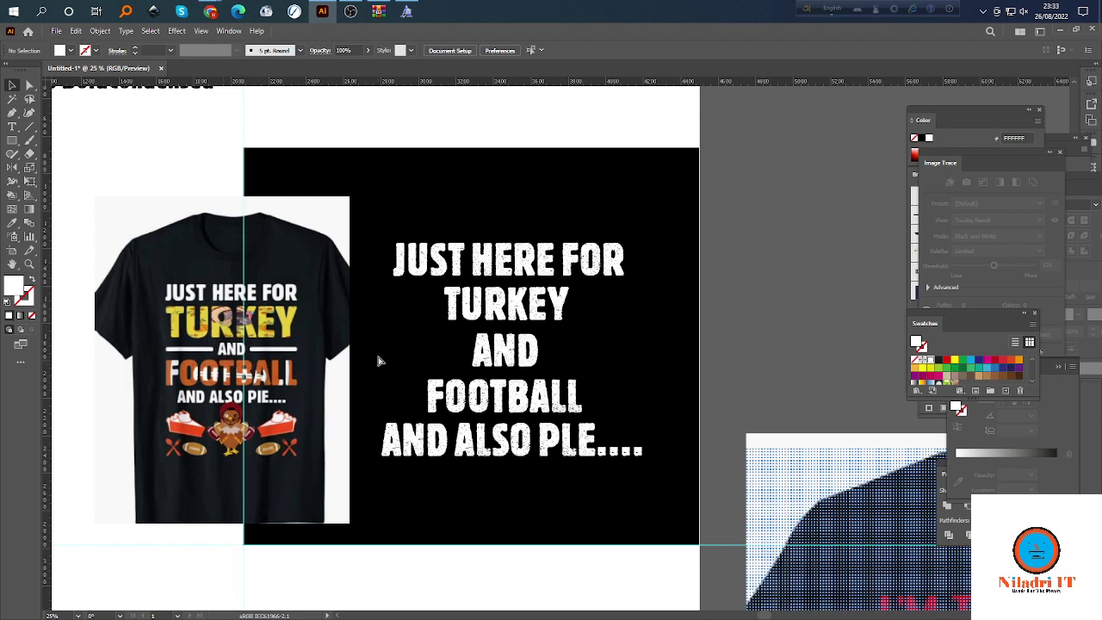
scroll(377, 362, right, 2)
scroll(376, 362, down, 1)
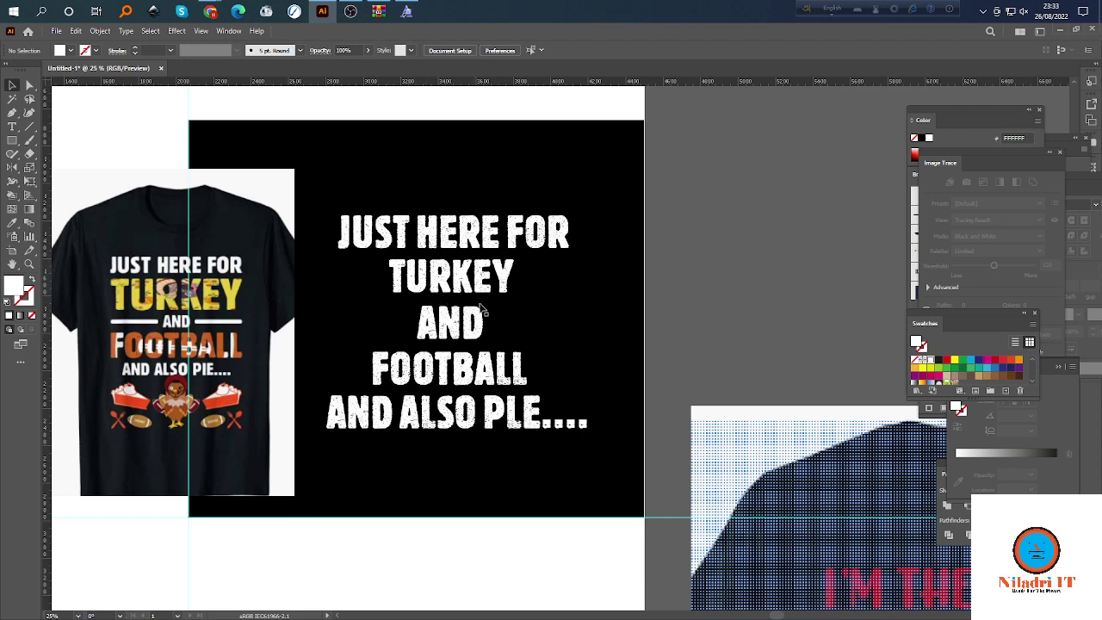
scroll(472, 311, up, 2)
scroll(465, 300, down, 1)
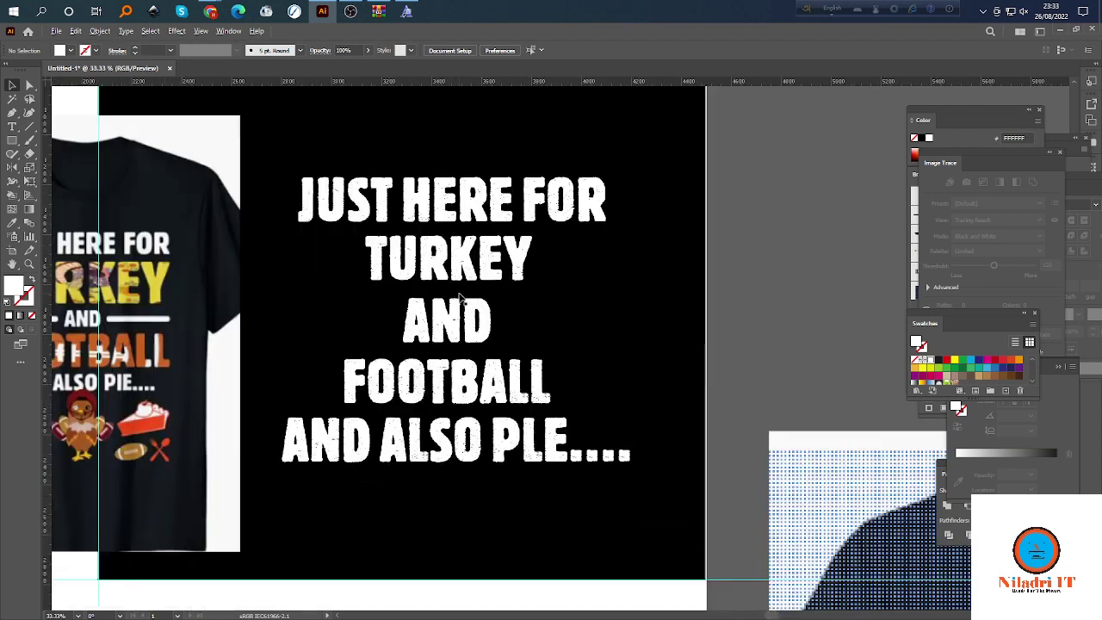
scroll(539, 332, left, 3)
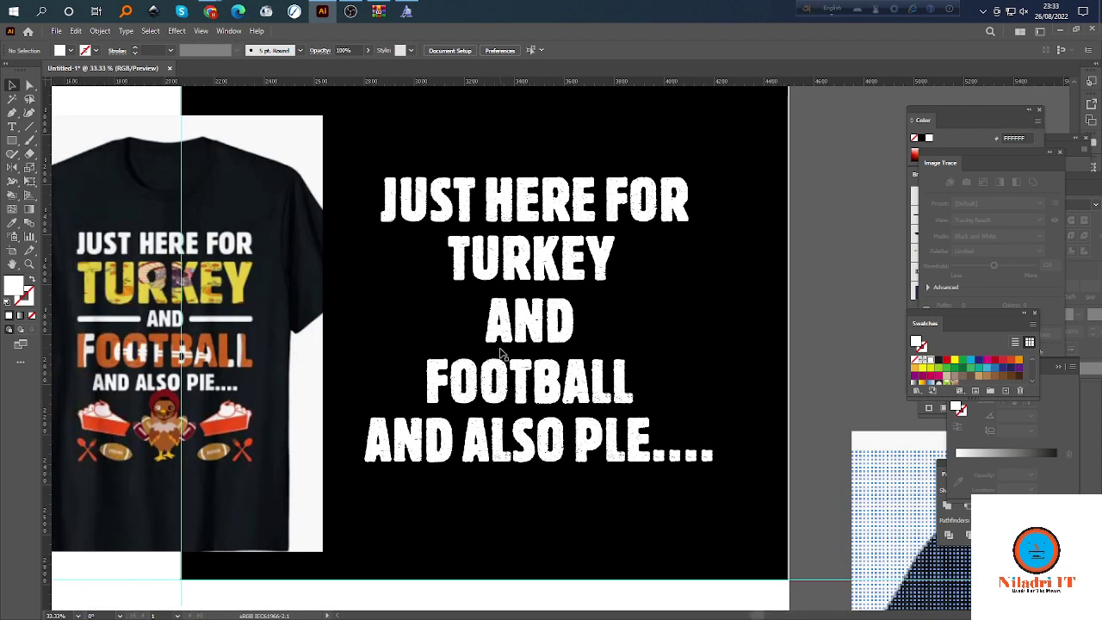
scroll(502, 354, down, 1)
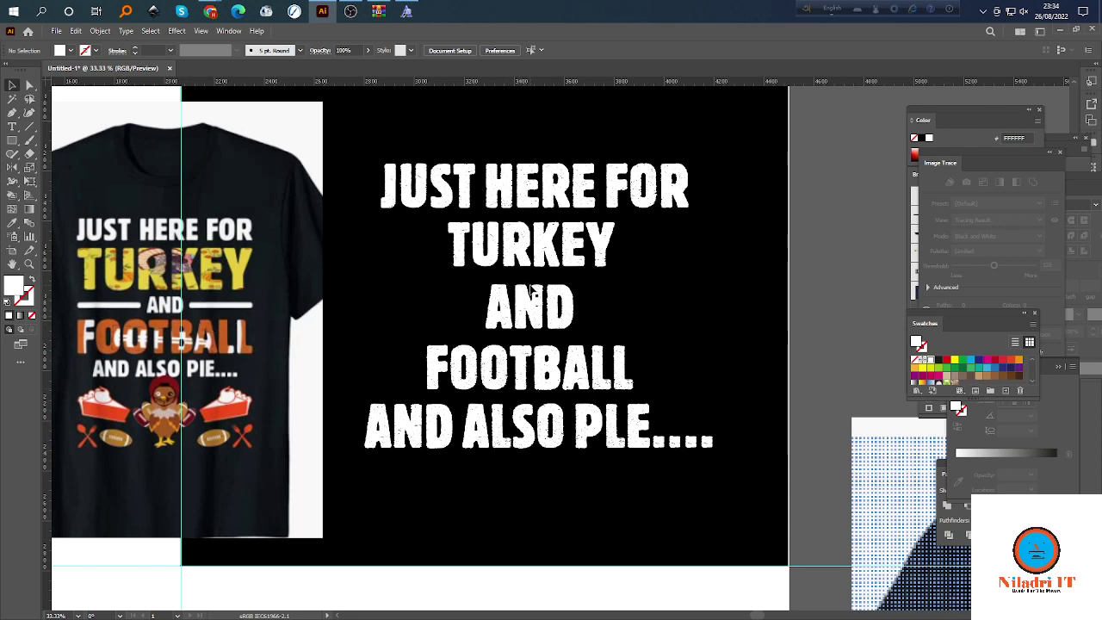
scroll(496, 299, up, 2)
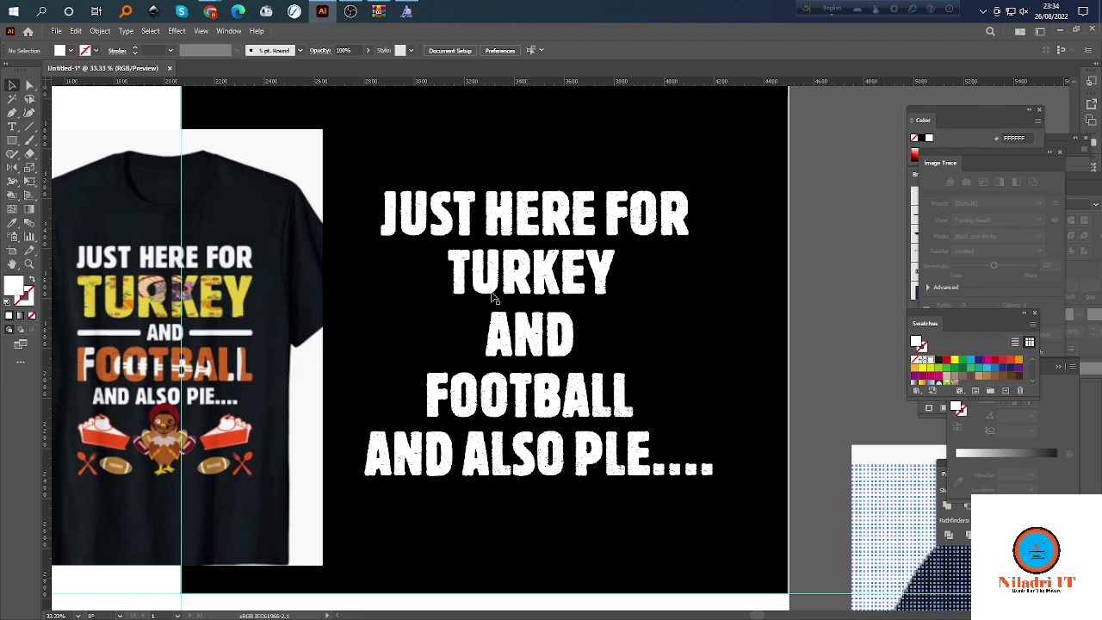
Select all five text lines on the black rectangle together.
click(452, 225)
click(583, 158)
click(461, 220)
click(701, 363)
drag(388, 144, 664, 531)
Switch to the Amazon page in Chrome, search for "thanksgiving svg tshirt", and look through the results.
mouse_move(210, 11)
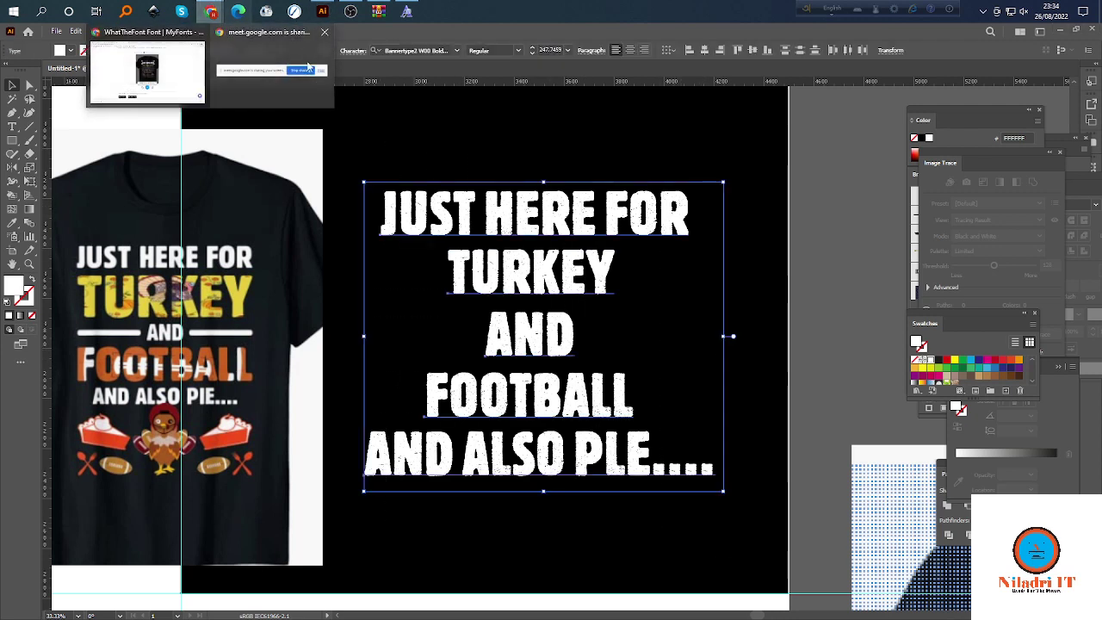
click(172, 86)
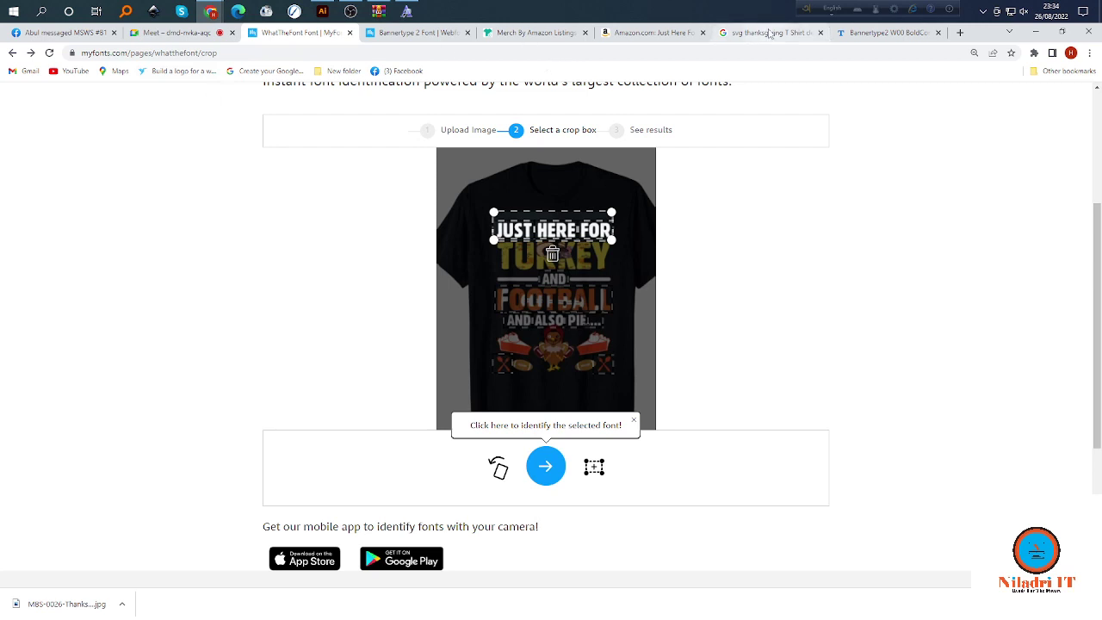
click(654, 33)
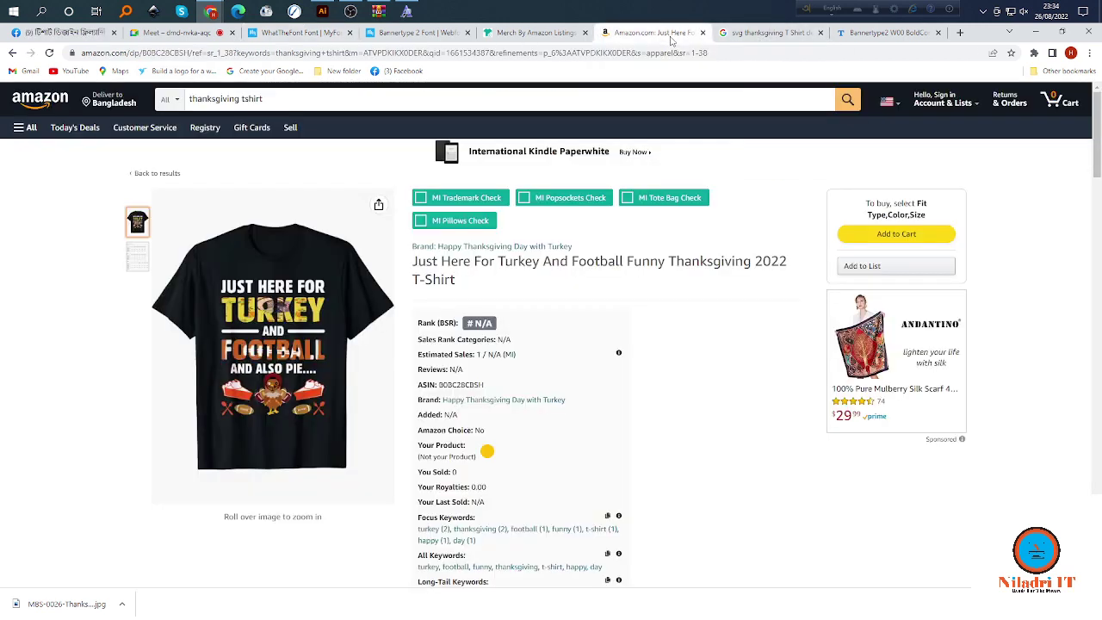
click(242, 98)
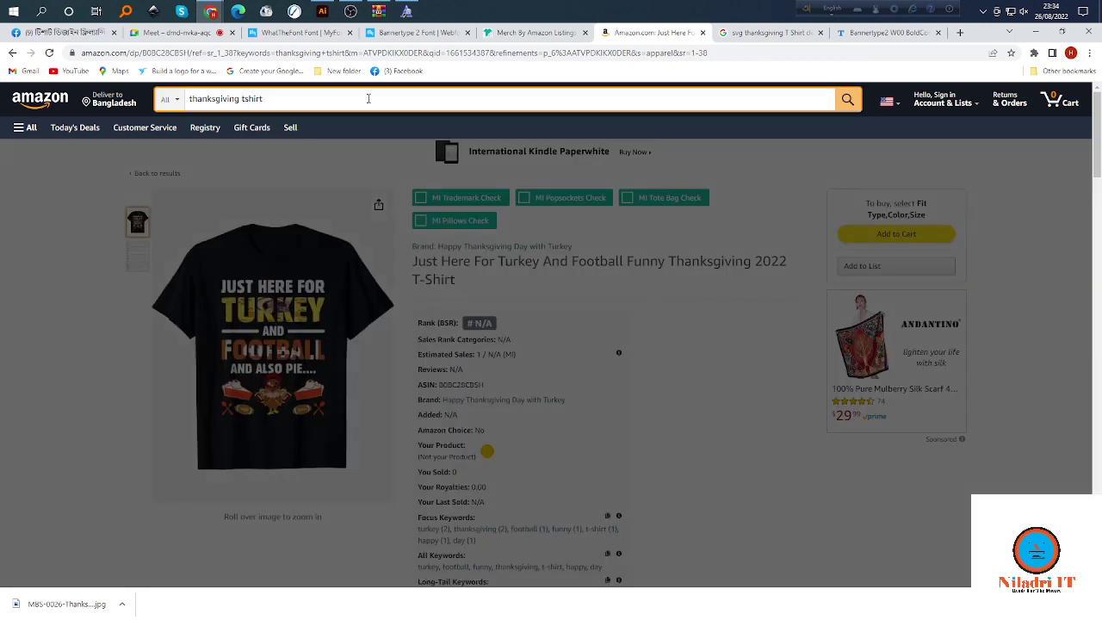
text(svg)
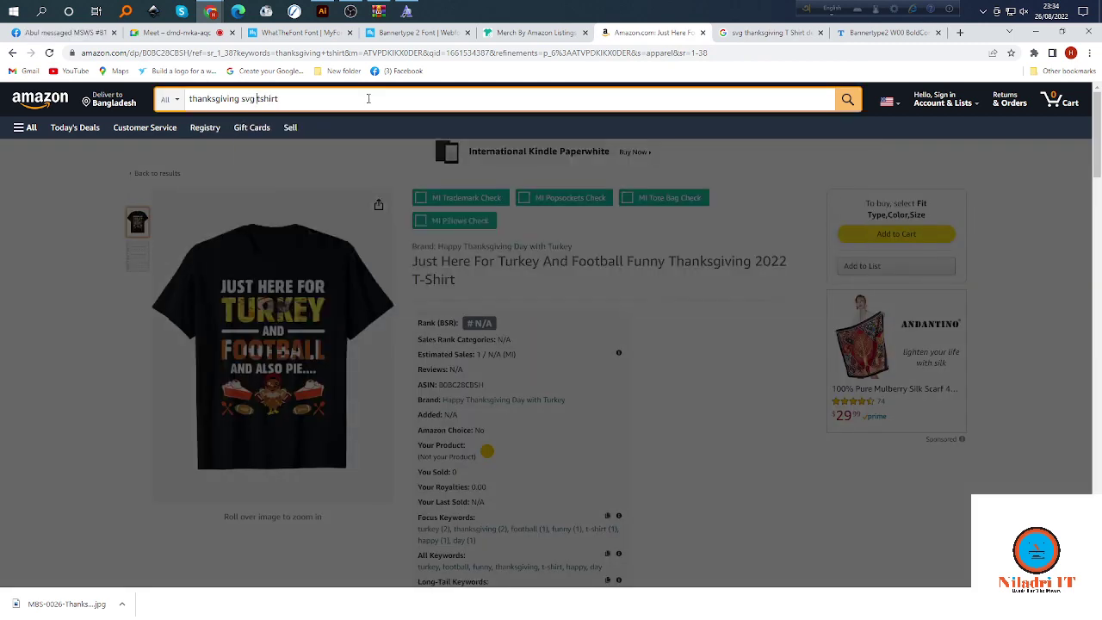
click(848, 99)
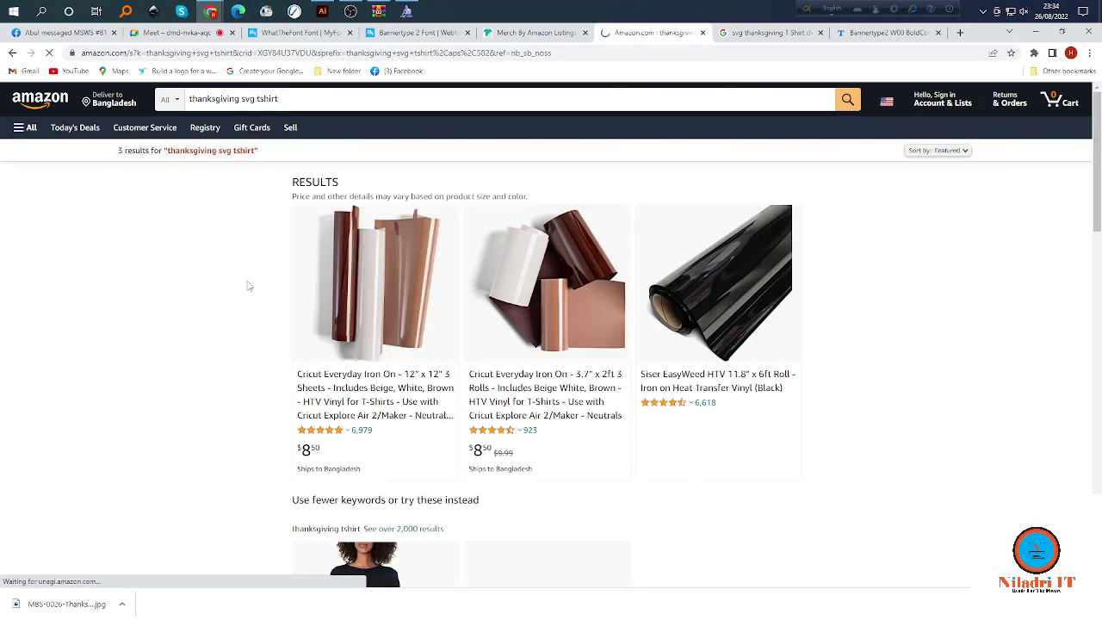
scroll(546, 320, down, 10)
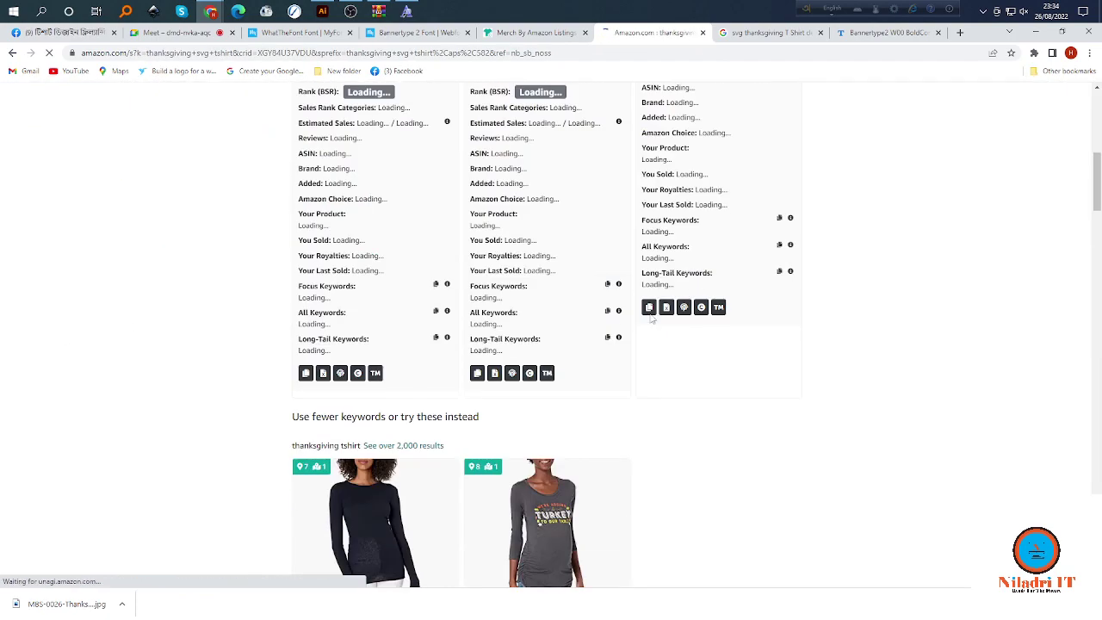
scroll(566, 276, down, 12)
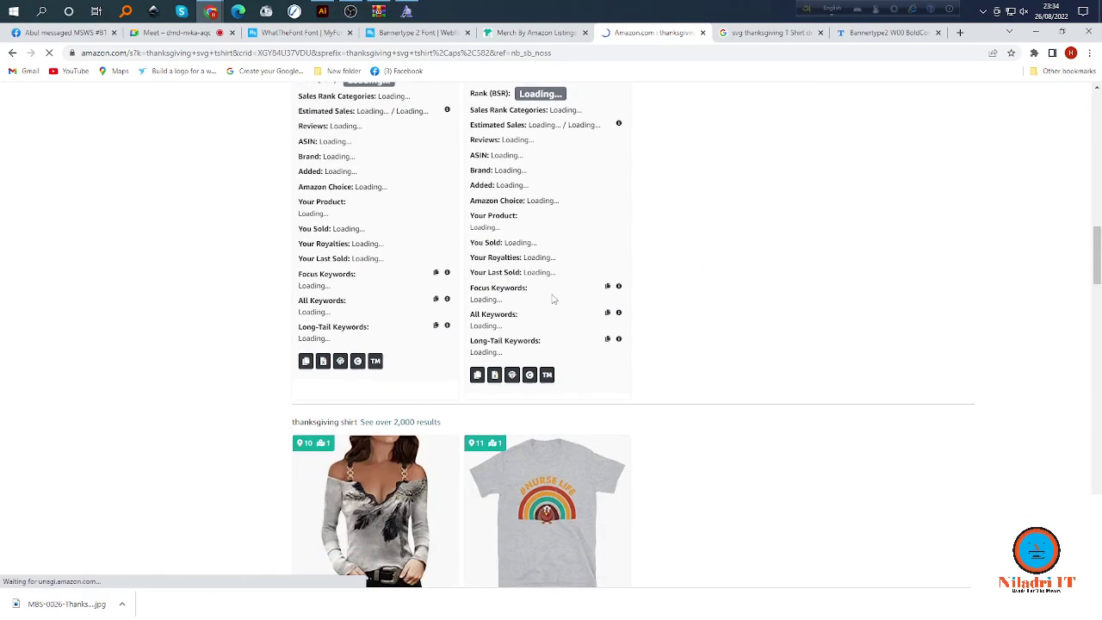
scroll(571, 319, down, 15)
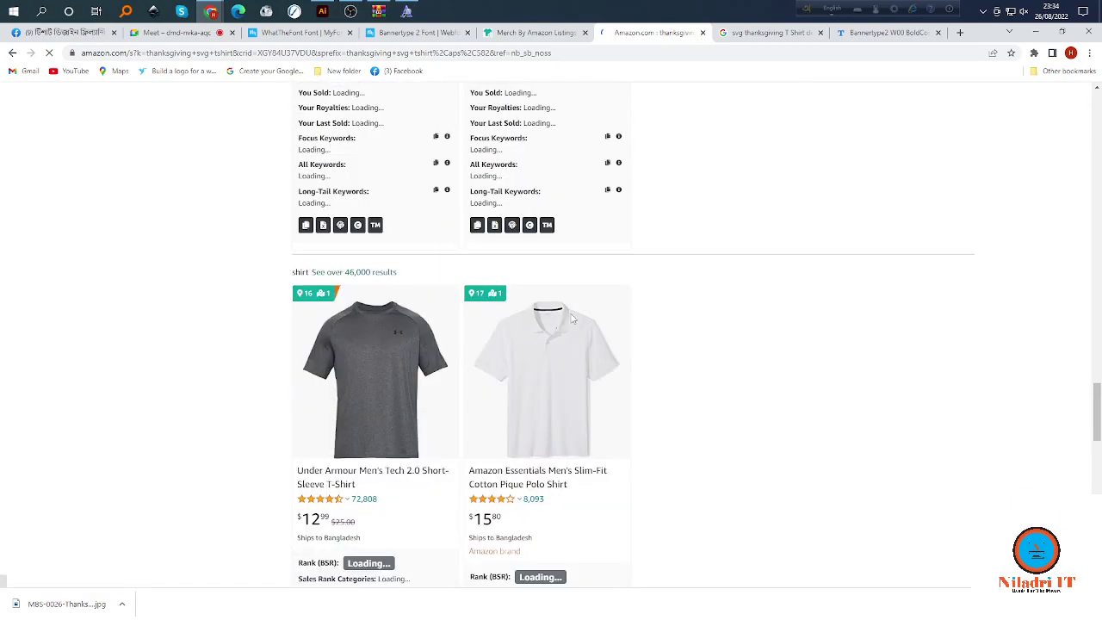
Remove "svg" from the Amazon search so it reads "thanksgiving tshirt", and run the search again.
scroll(586, 317, down, 15)
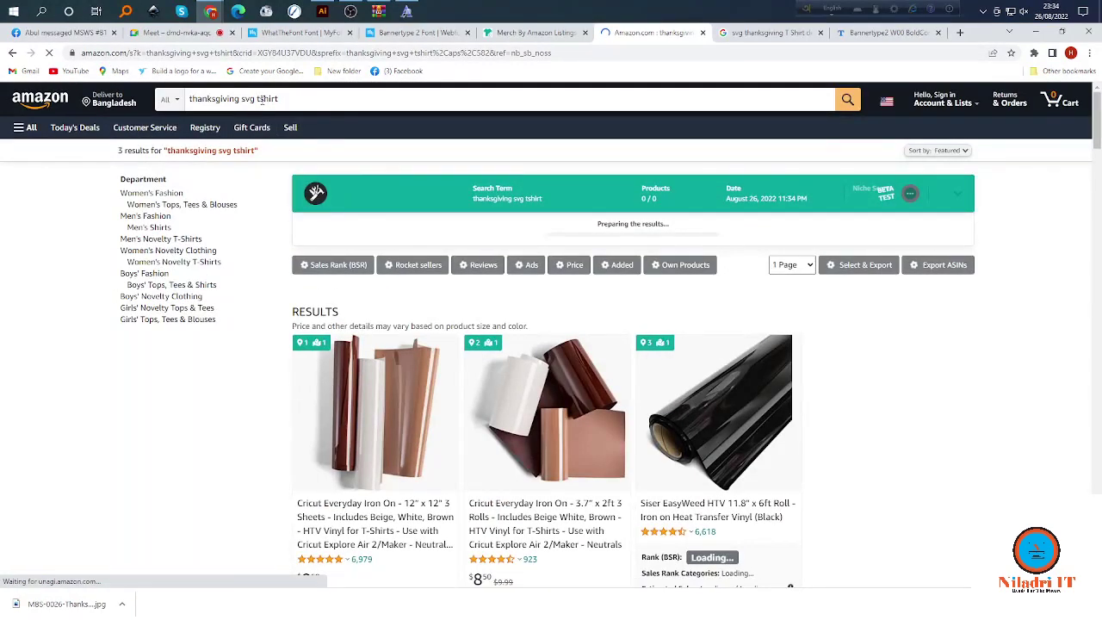
click(257, 99)
key(BackSpace)
key(BackSpace)
key(BackSpace)
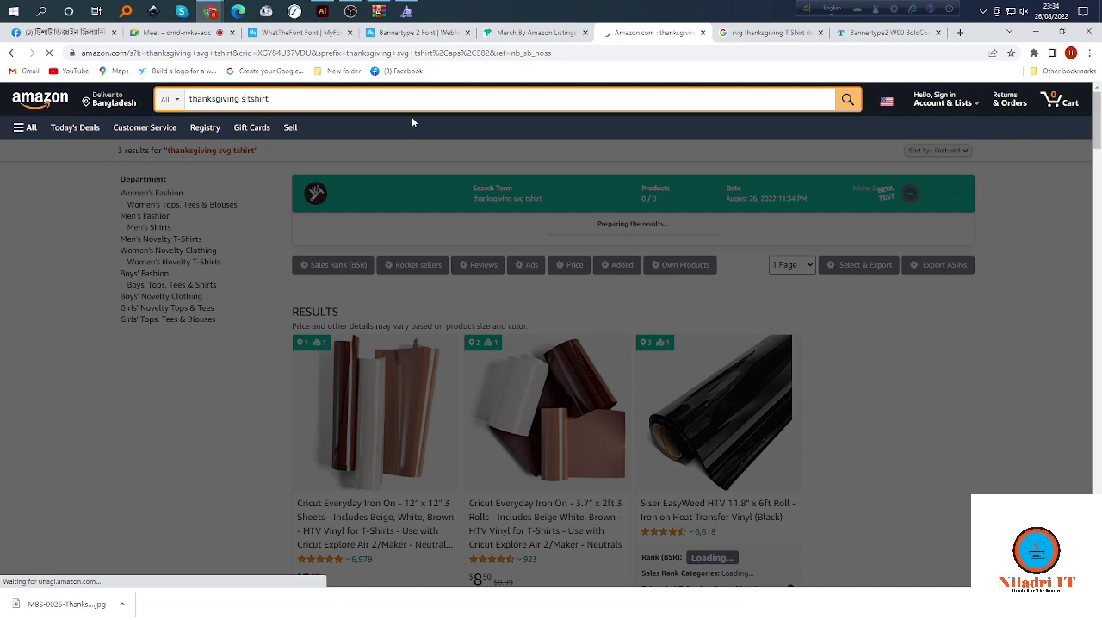
click(847, 100)
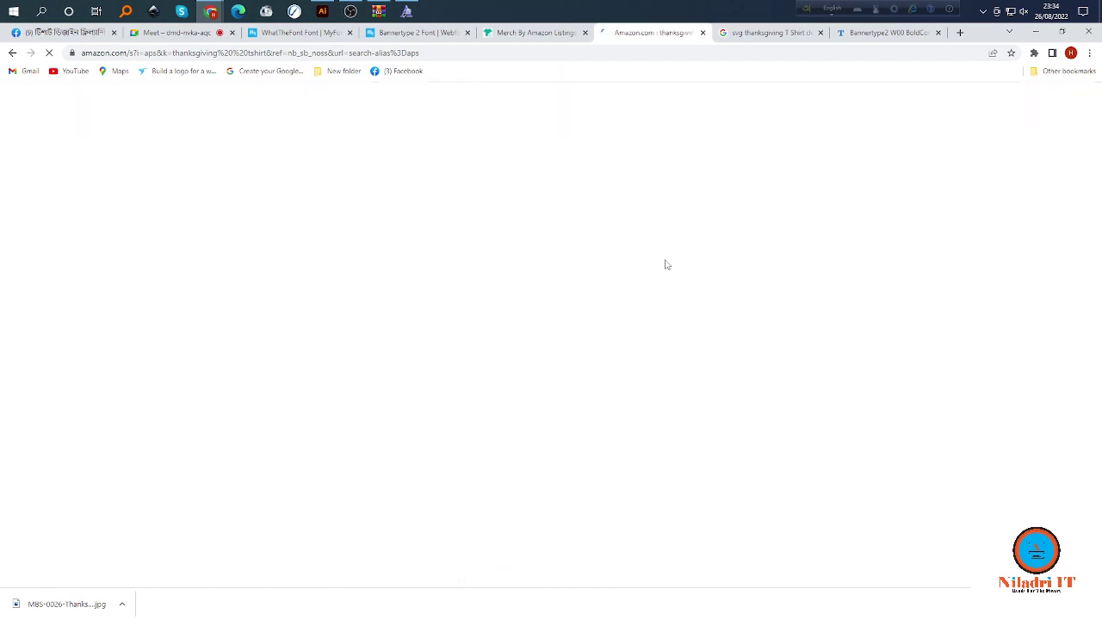
Switch to Illustrator and deselect the five white text lines on the black rectangle.
click(322, 11)
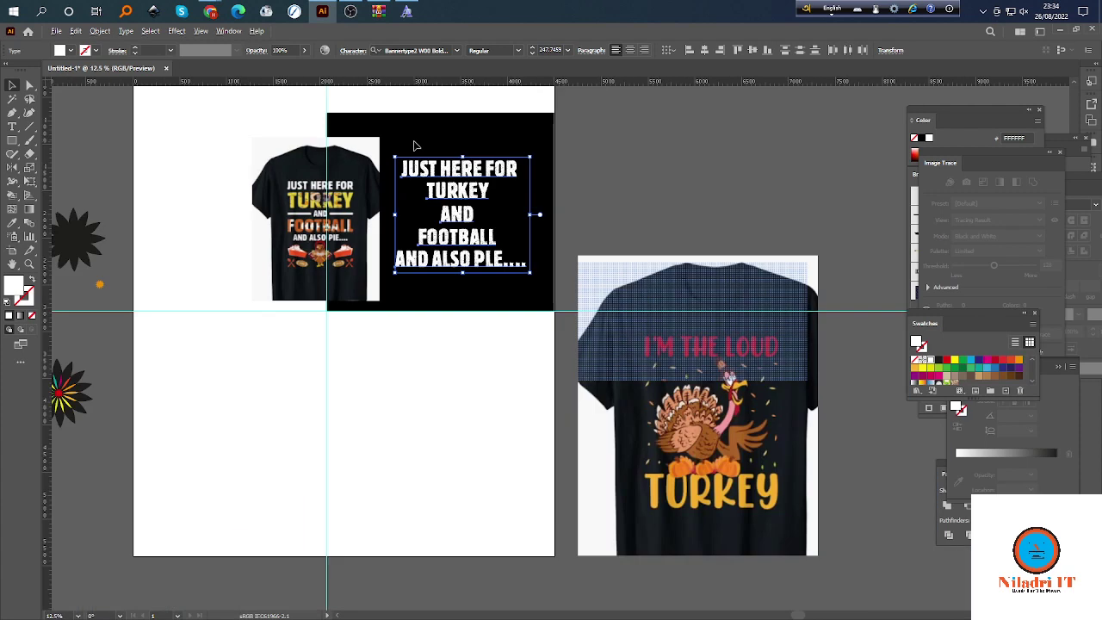
key(ctrl+minus)
key(ctrl+minus)
key(ctrl+minus)
scroll(494, 354, up, 1)
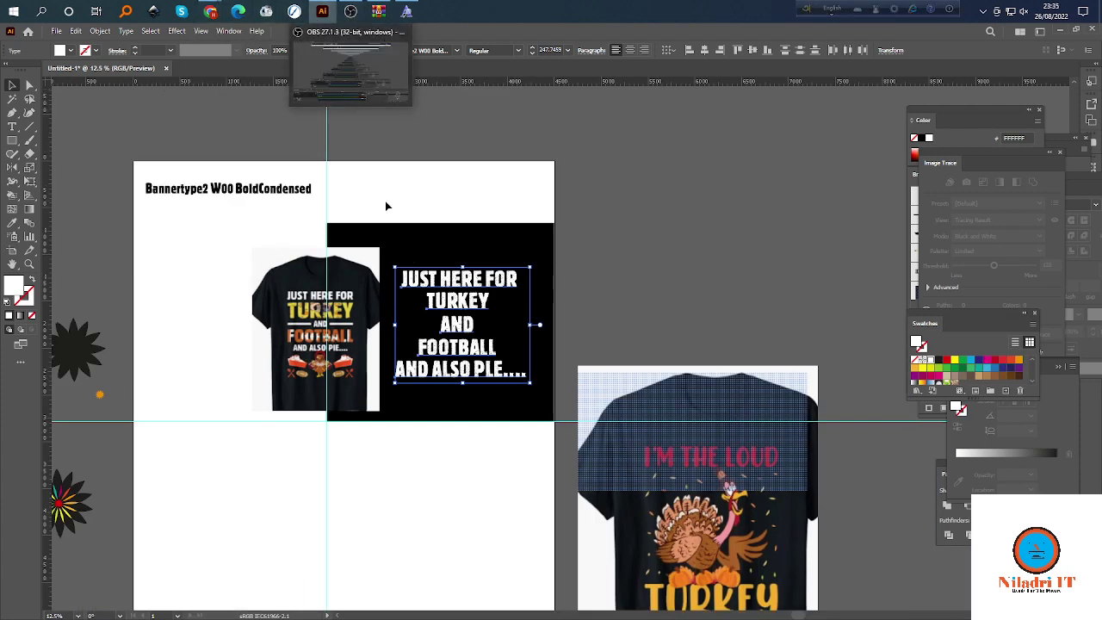
click(220, 287)
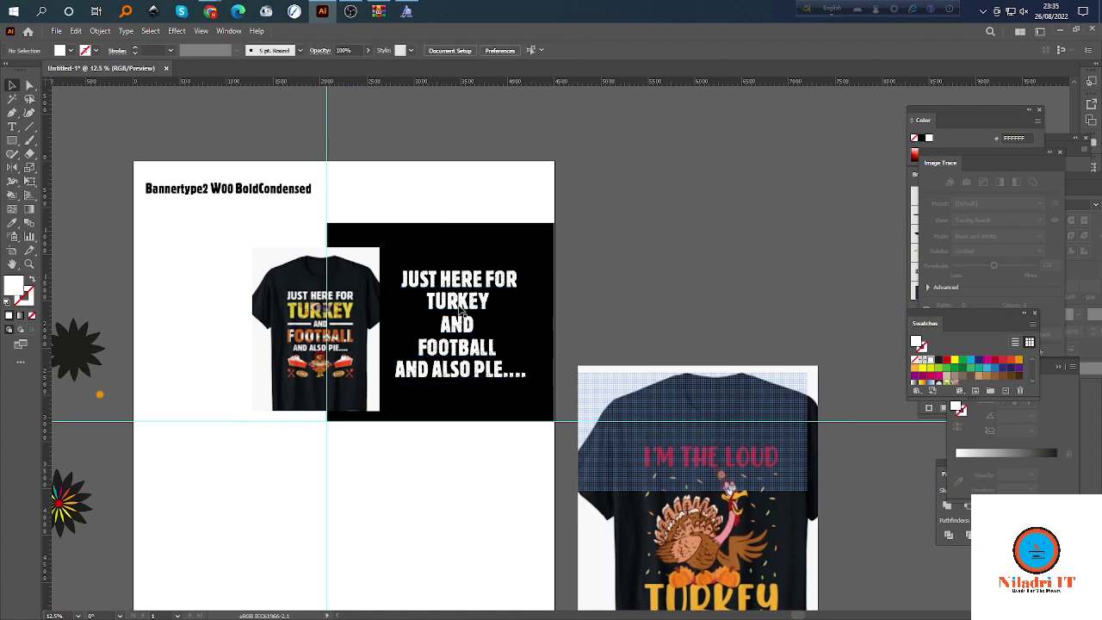
Compare the reference shirt's lettering with the five recreated lines and the font-name label above them.
scroll(363, 311, up, 2)
scroll(423, 327, down, 1)
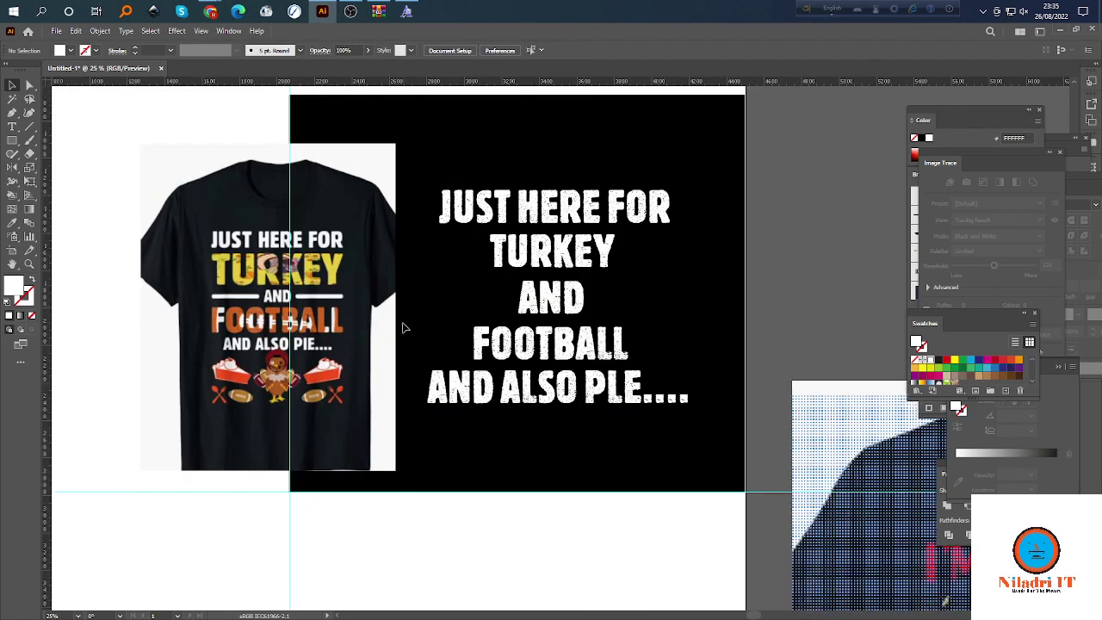
scroll(434, 331, right, 1)
scroll(473, 319, down, 1)
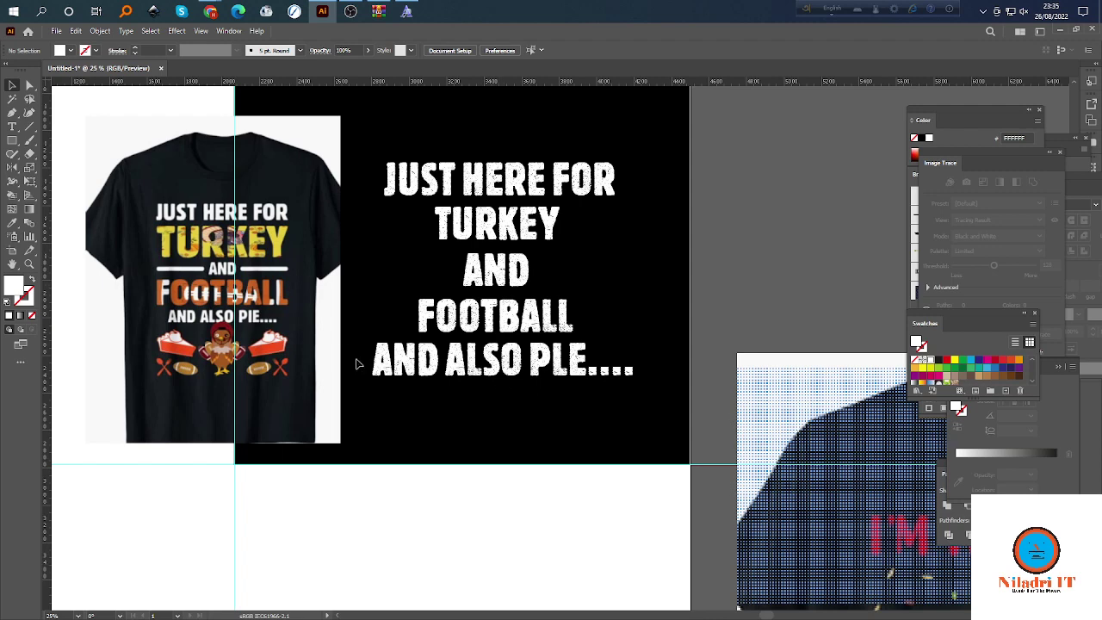
scroll(400, 318, down, 2)
scroll(231, 239, up, 2)
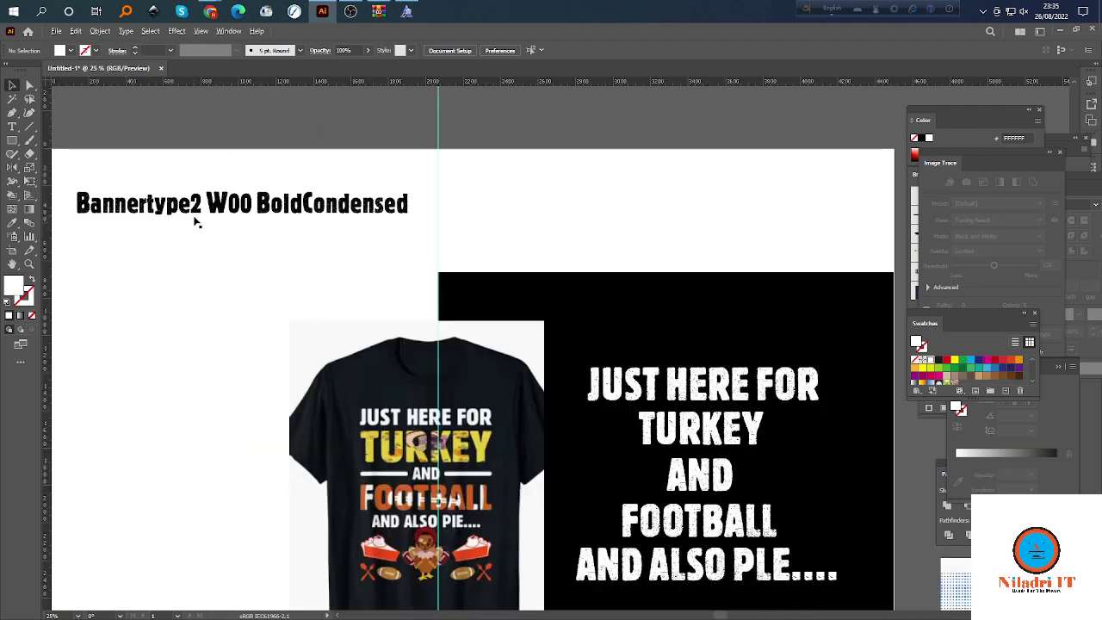
scroll(218, 218, left, 1)
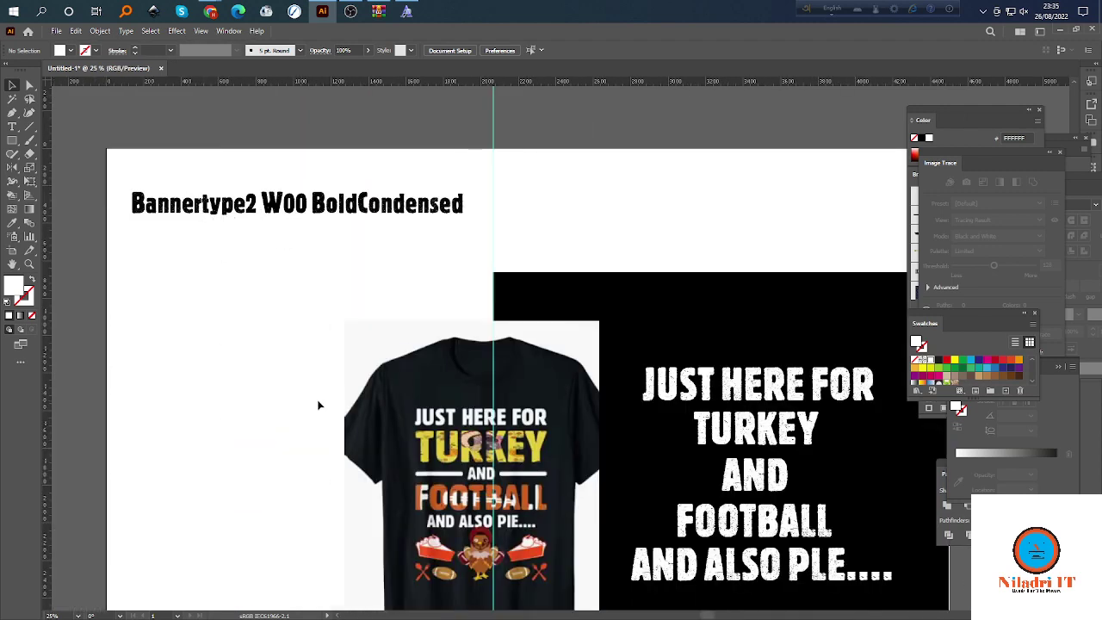
scroll(282, 383, down, 1)
scroll(307, 389, right, 1)
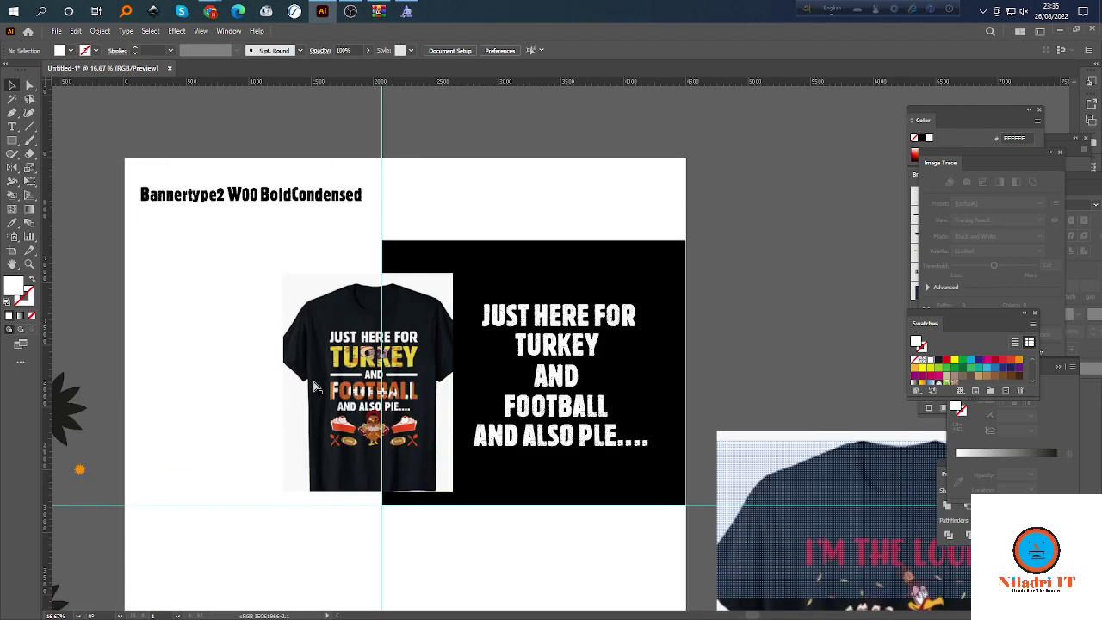
scroll(379, 396, up, 2)
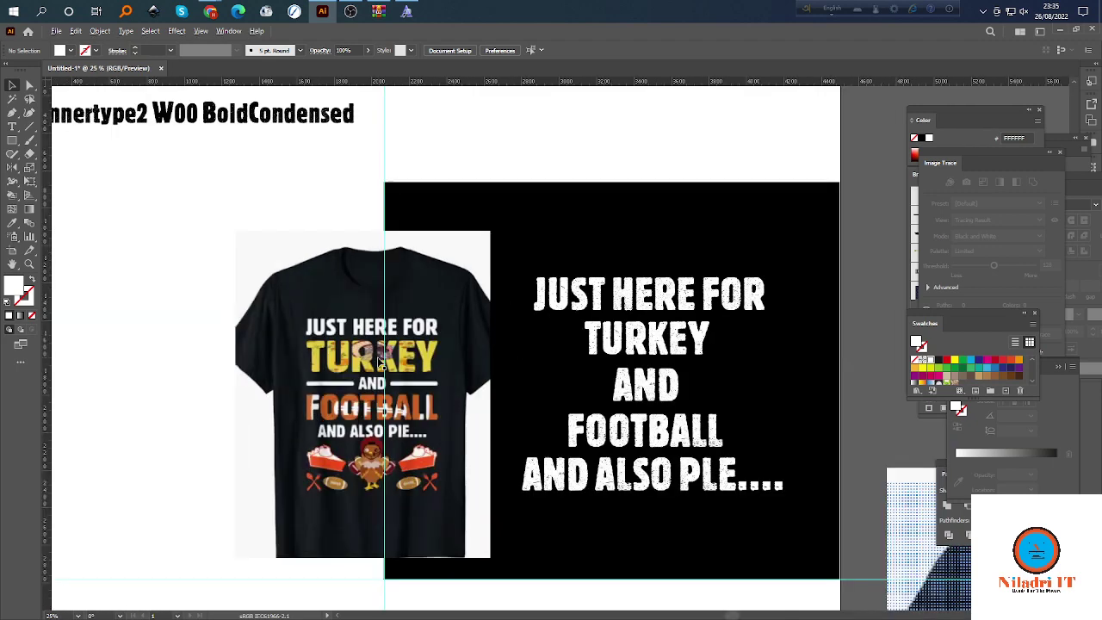
scroll(398, 508, down, 1)
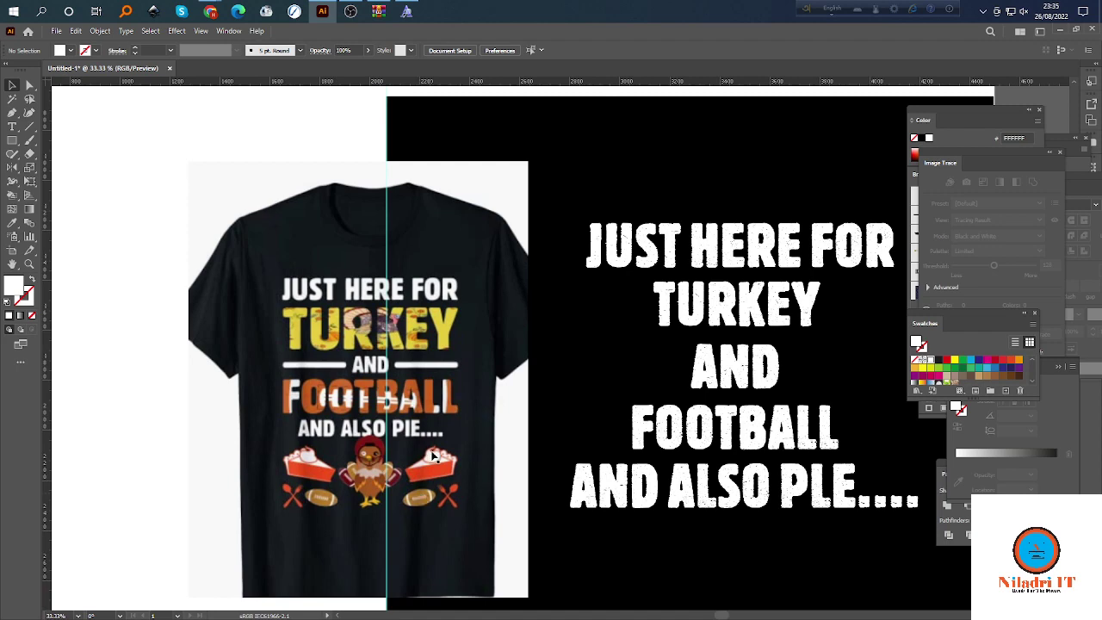
key(ctrl+0)
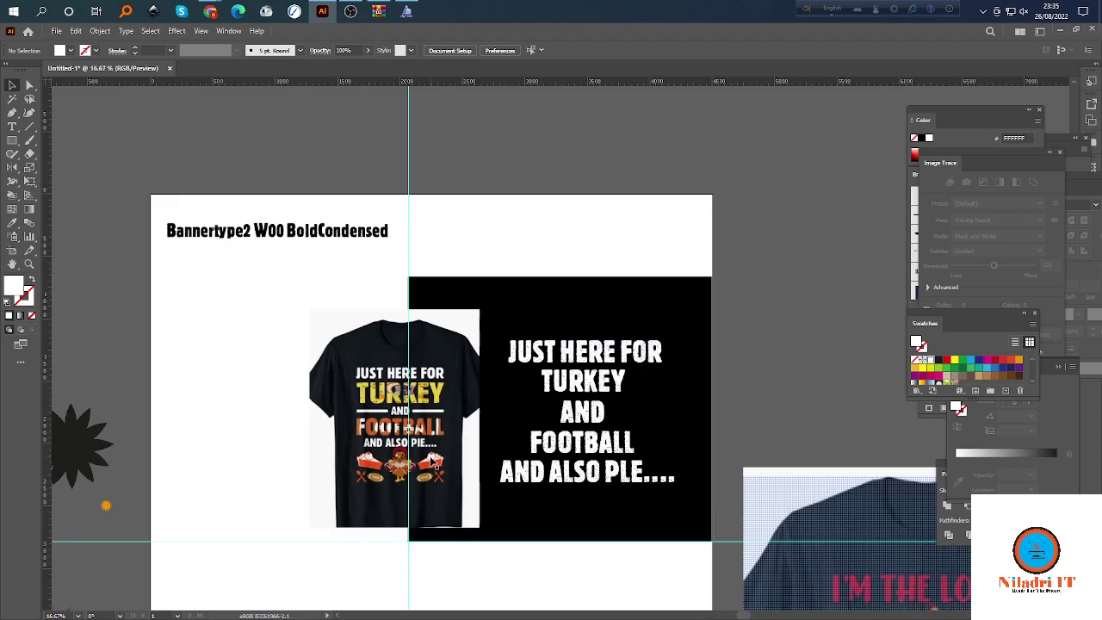
Inspect the "Bannertype2 W00 BoldCondensed" font-name label up close, selecting it to check its font, and leave it deselected.
scroll(226, 272, up, 3)
scroll(284, 261, left, 2)
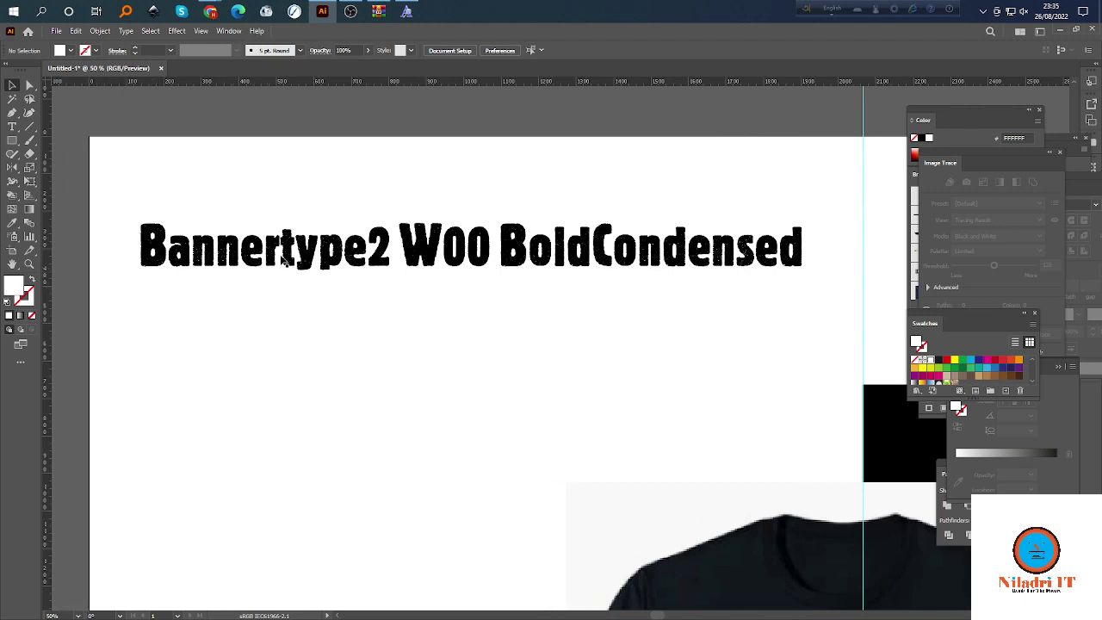
click(291, 253)
click(237, 378)
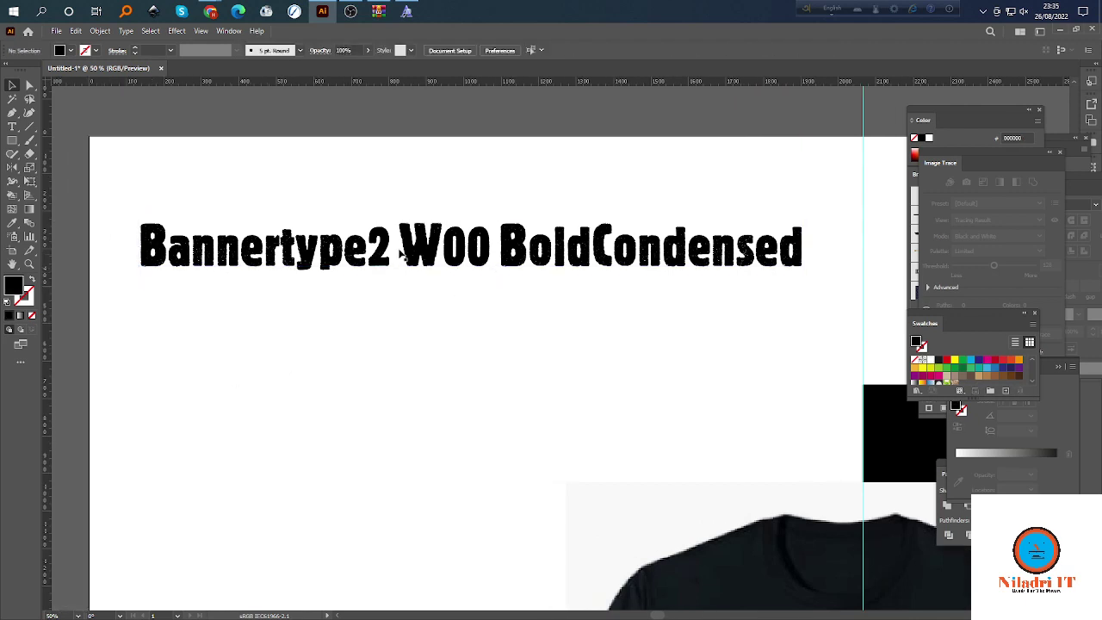
click(297, 258)
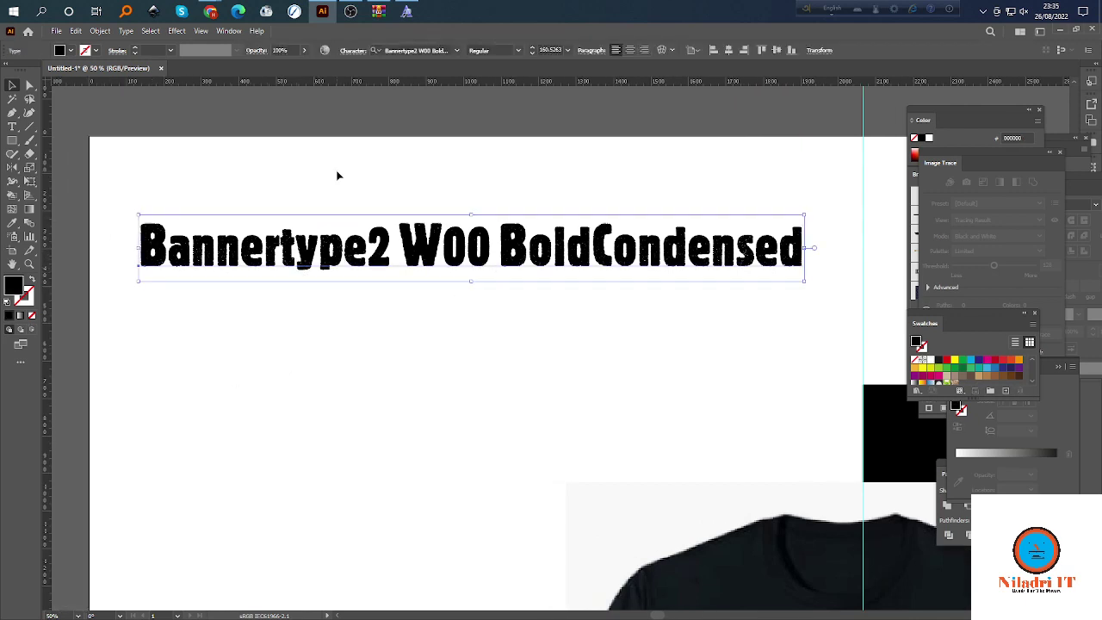
click(349, 251)
click(372, 317)
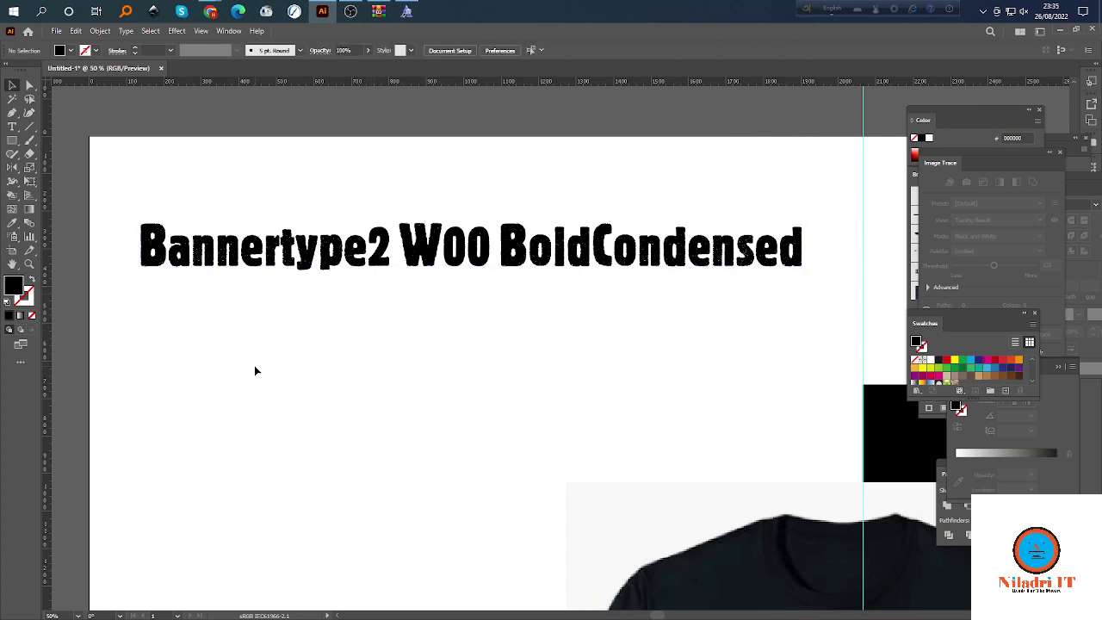
click(265, 260)
click(280, 302)
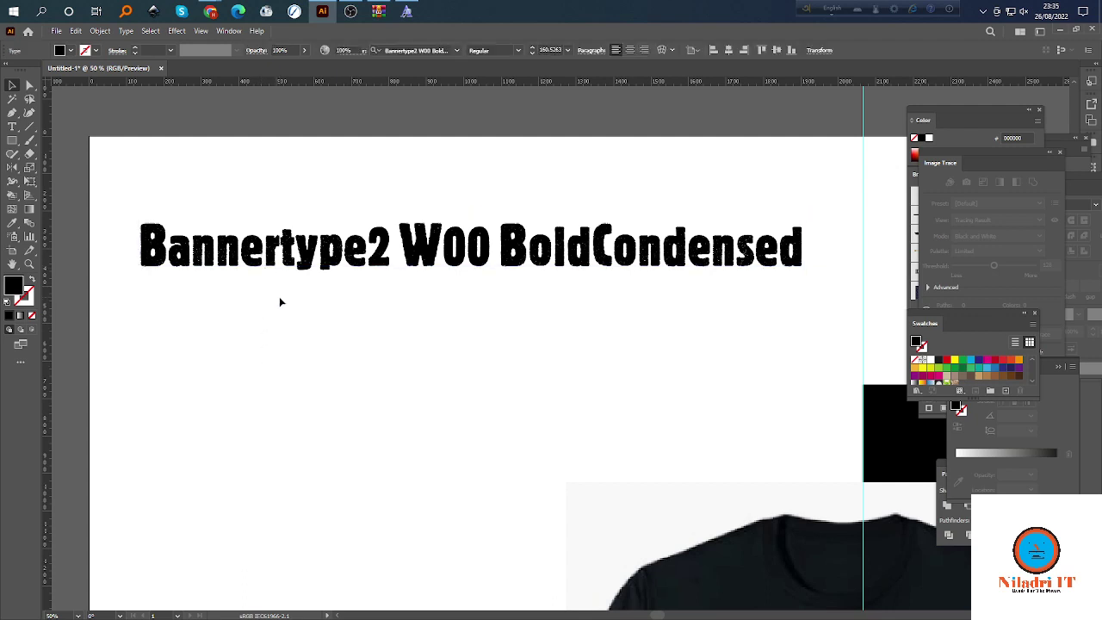
click(297, 263)
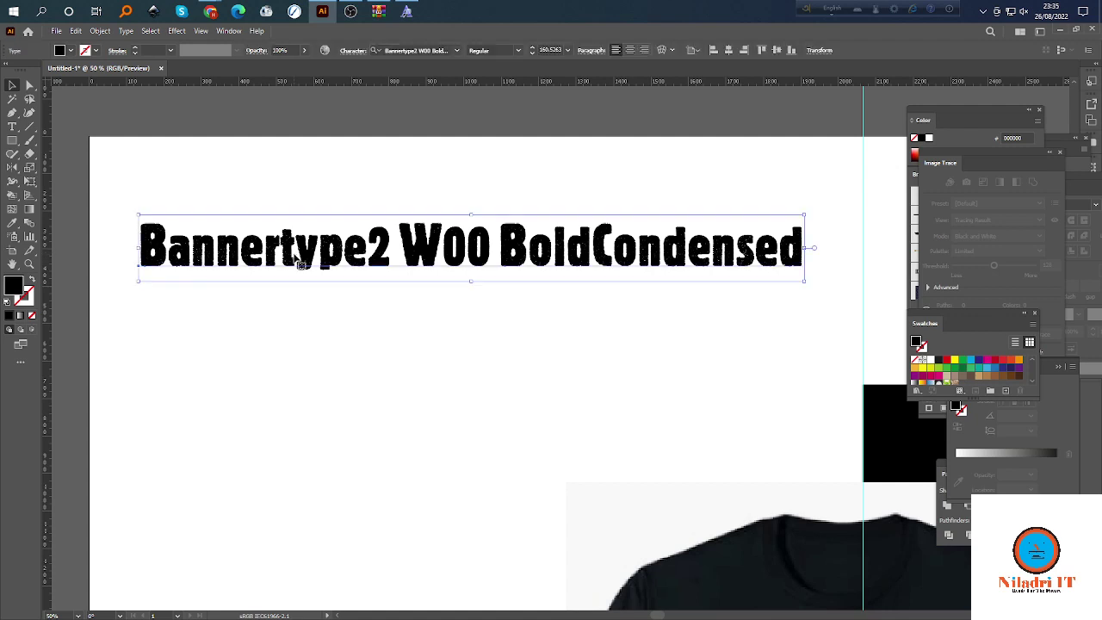
click(302, 316)
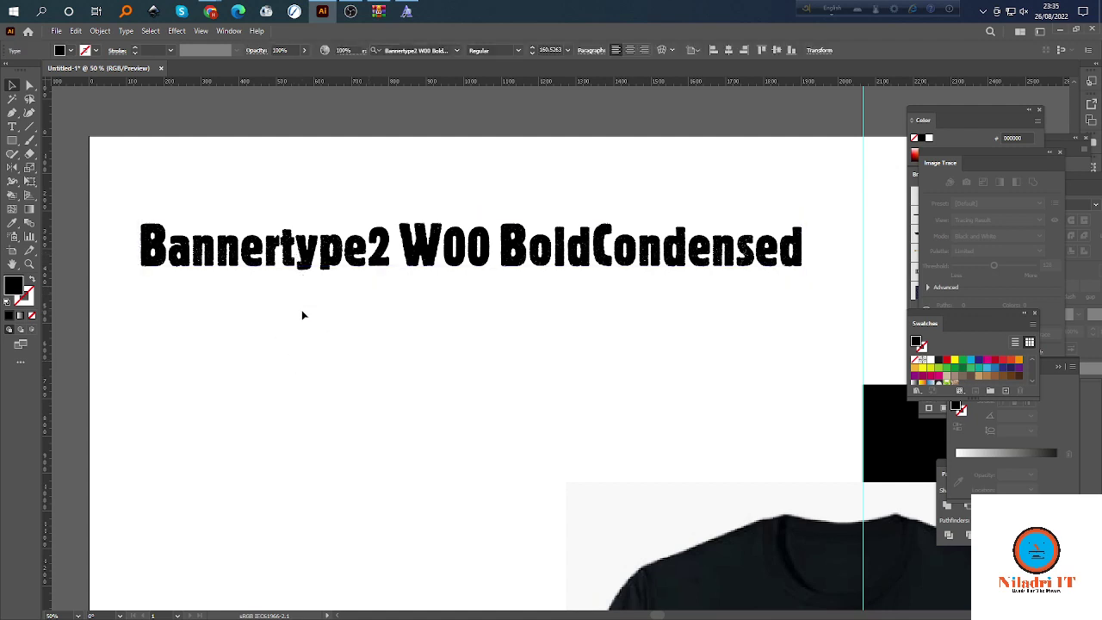
click(302, 266)
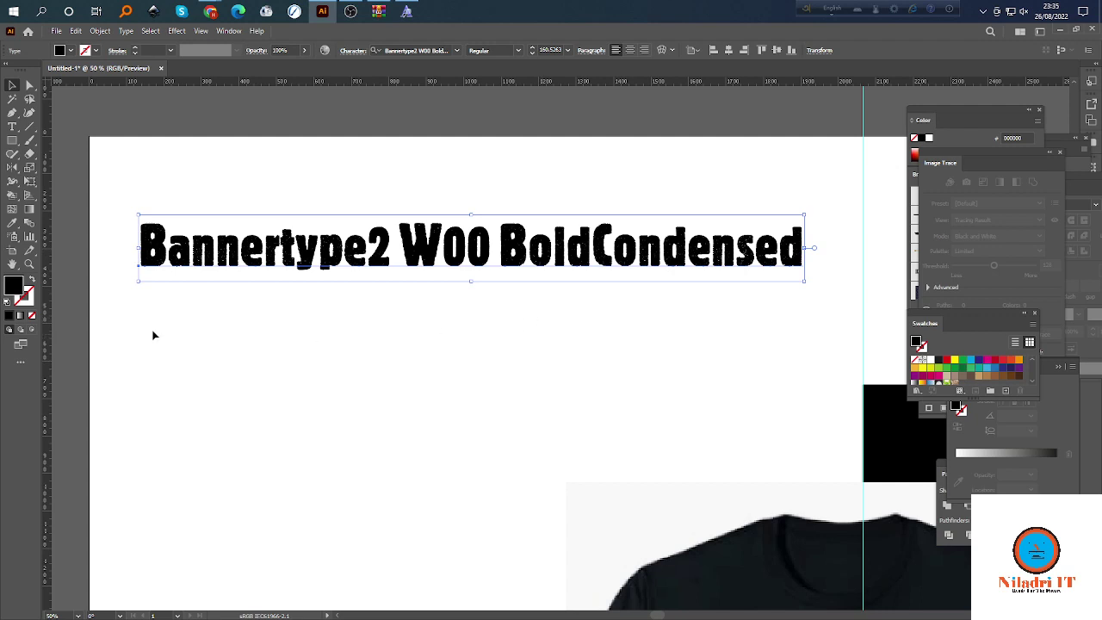
click(311, 318)
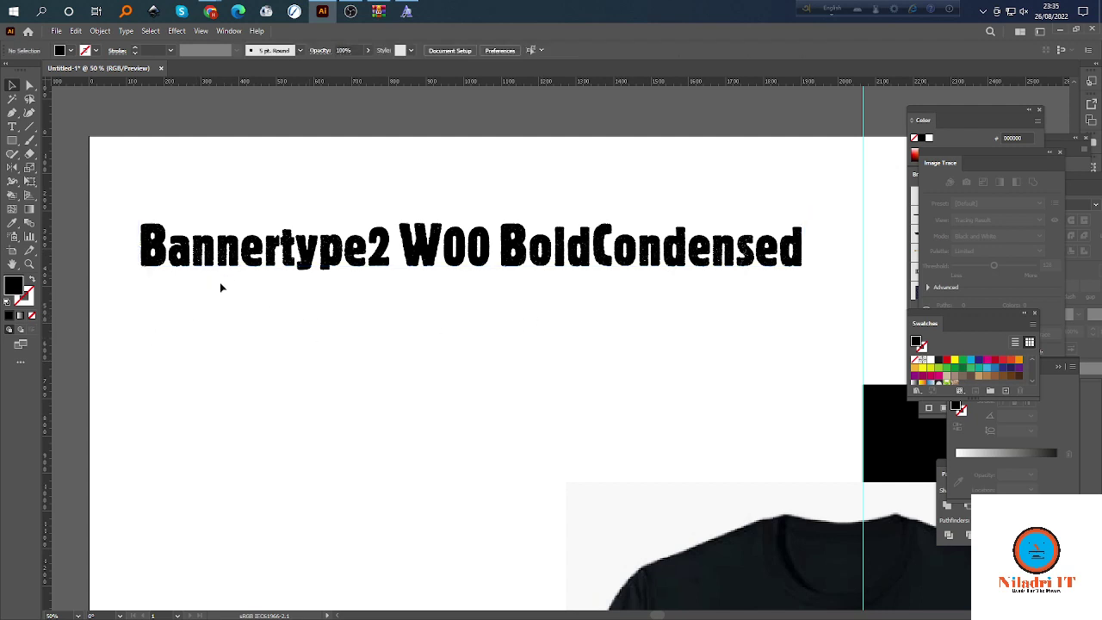
click(357, 263)
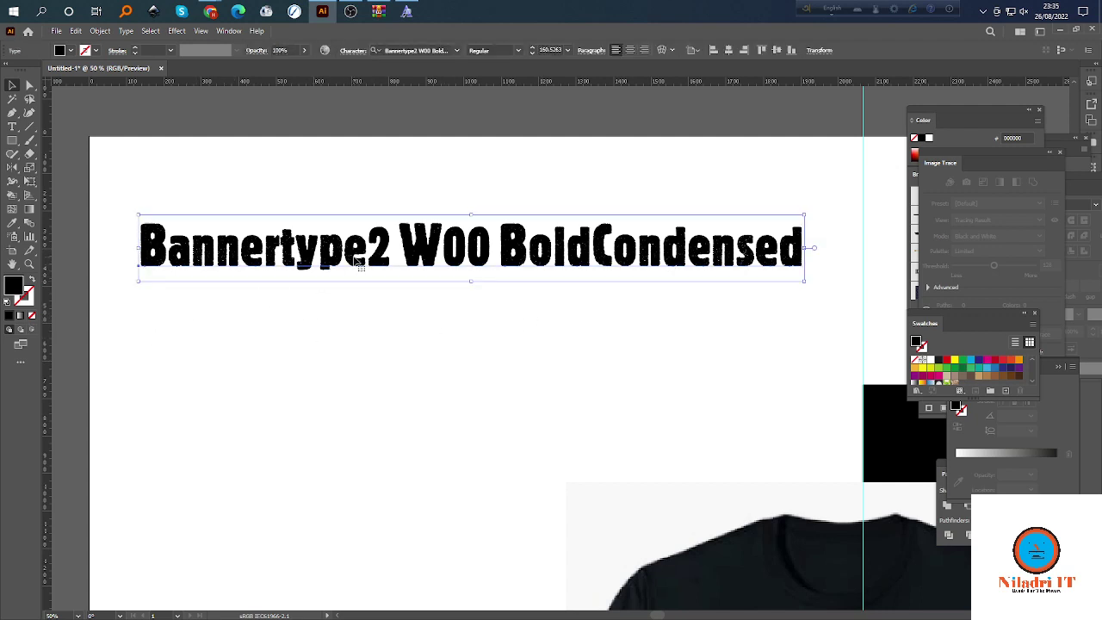
click(237, 315)
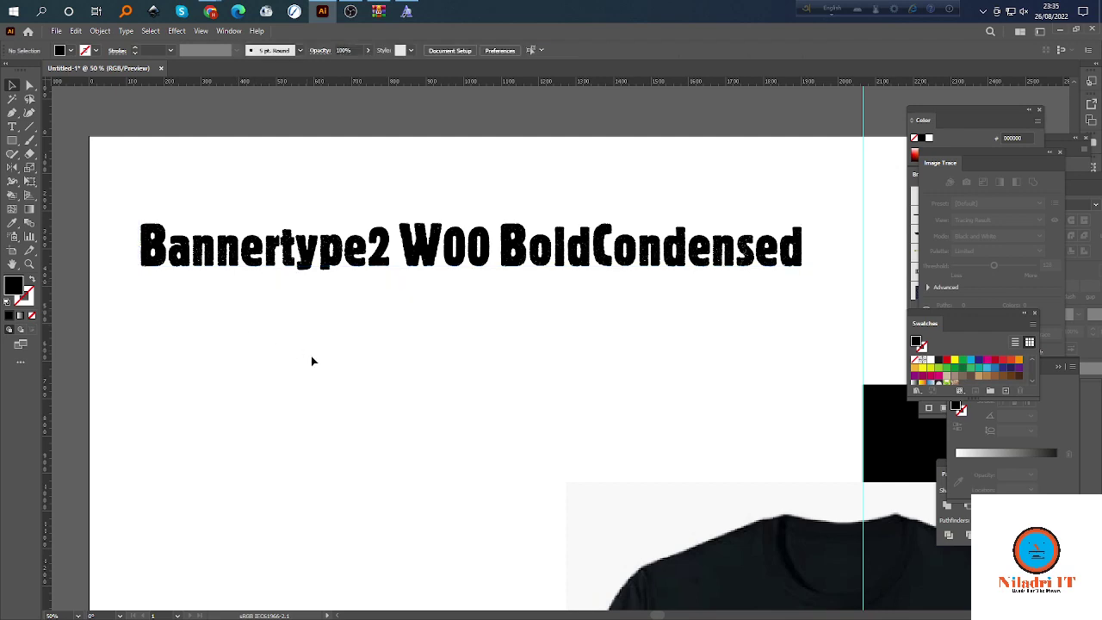
Examine the reference shirt's lettering, divider lines and turkey, pie and football graphics beside the recreated text, and return to the font-name label.
alt+scroll(343, 378, down, 2)
scroll(451, 408, down, 3)
scroll(425, 404, right, 5)
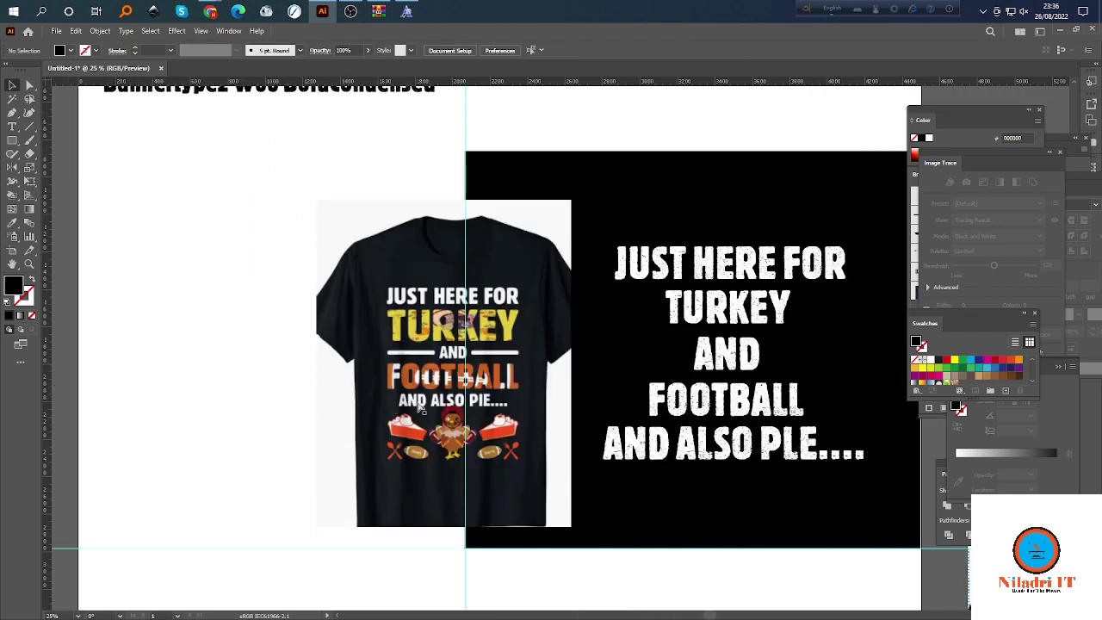
alt+scroll(288, 373, up, 2)
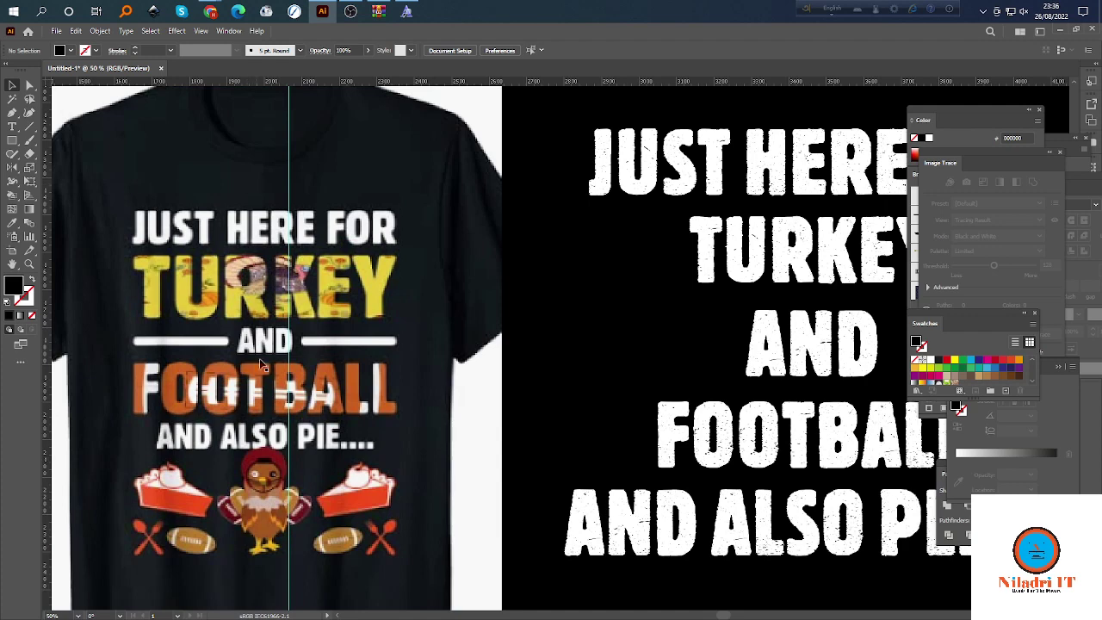
scroll(293, 472, down, 2)
scroll(293, 472, left, 2)
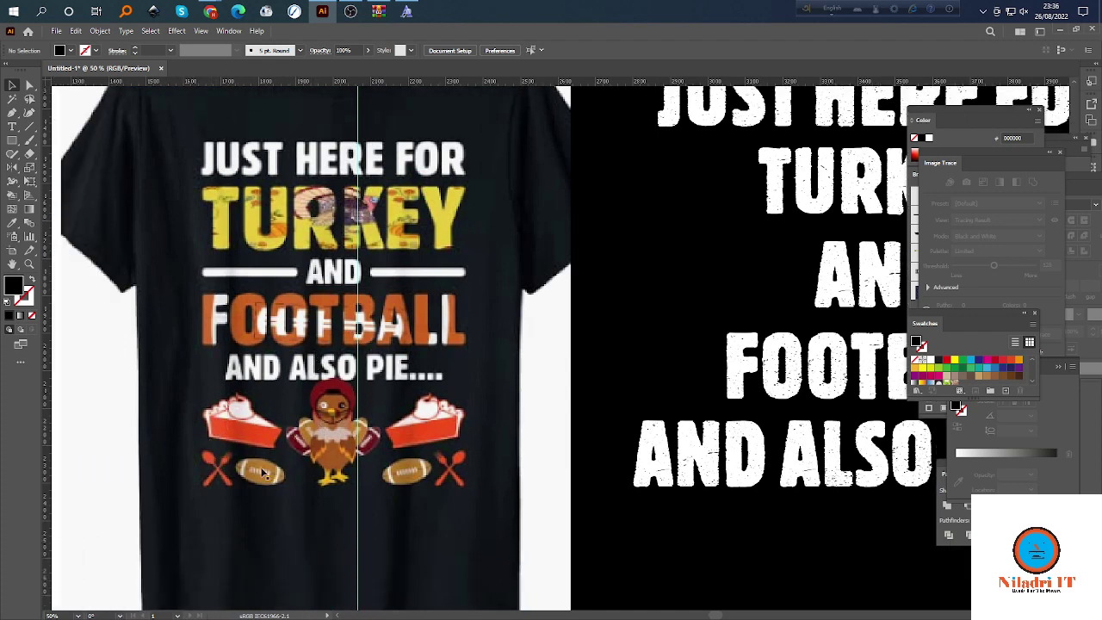
scroll(394, 447, up, 1)
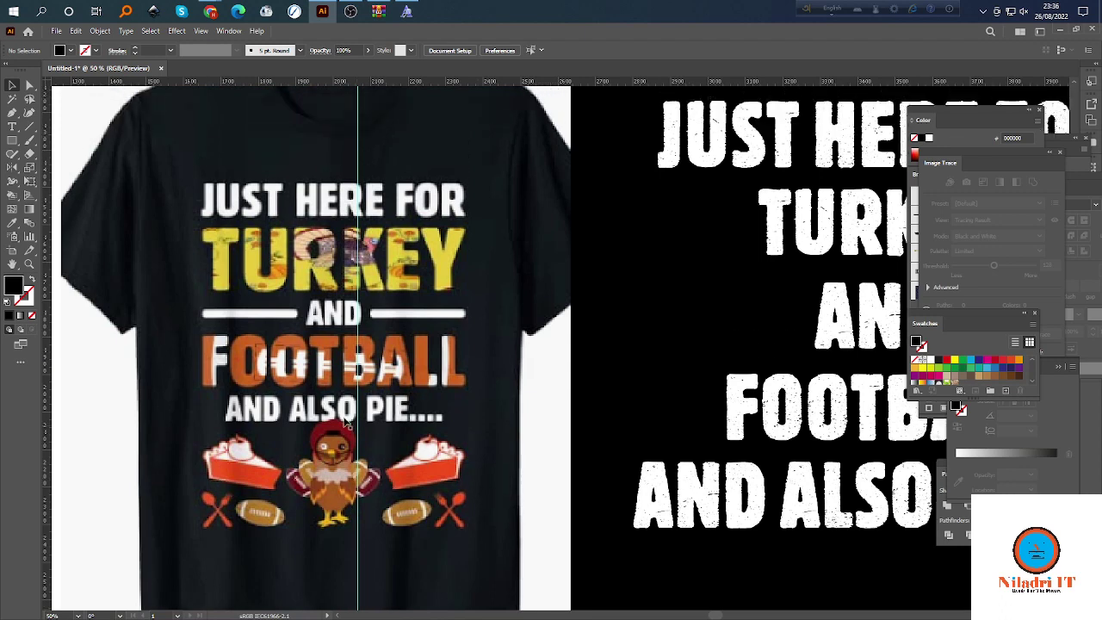
scroll(222, 372, up, 1)
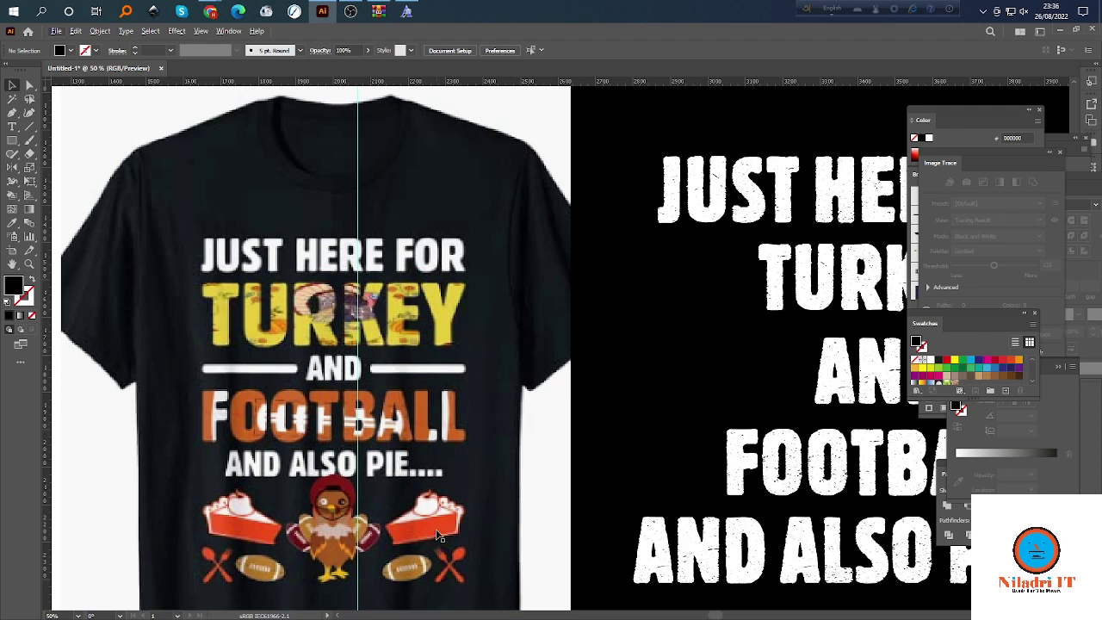
scroll(442, 534, down, 1)
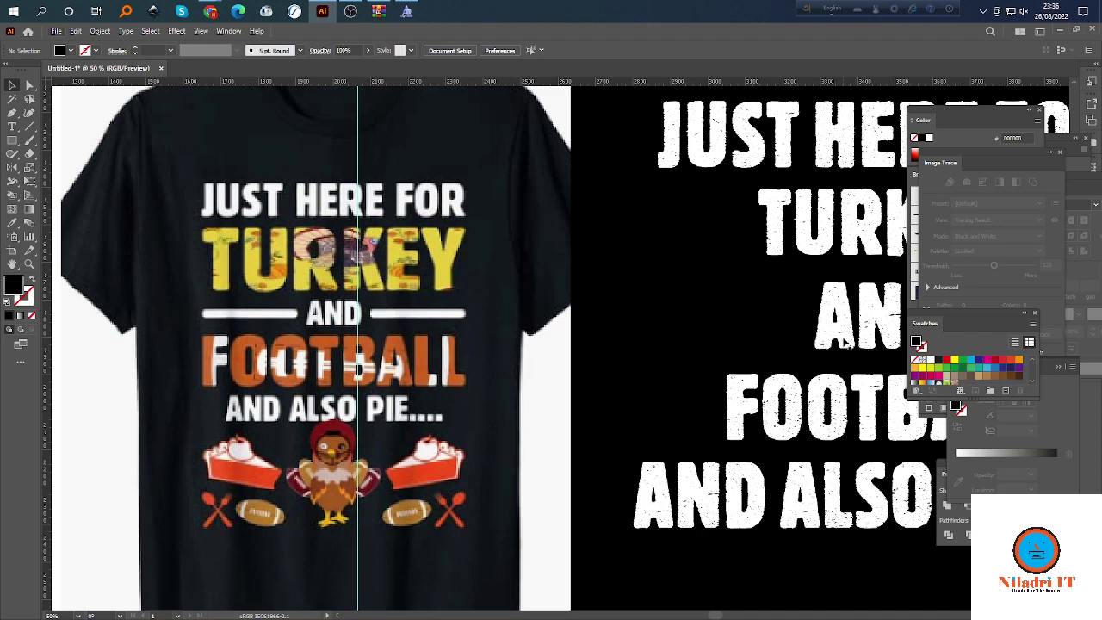
scroll(625, 396, right, 1)
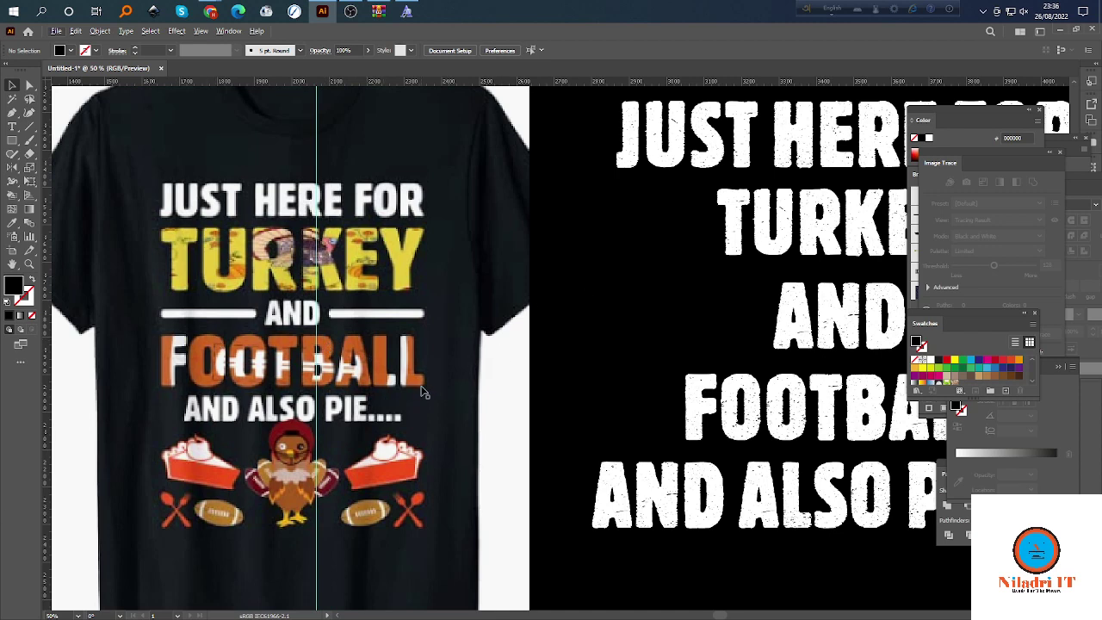
scroll(422, 392, down, 1)
scroll(534, 387, right, 1)
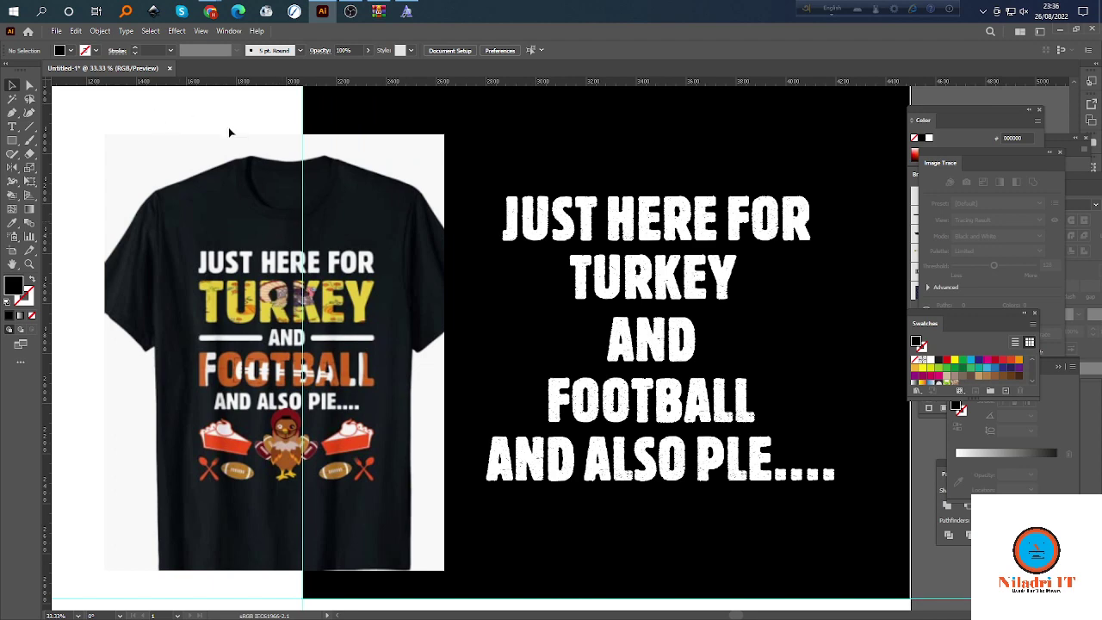
scroll(276, 168, down, 2)
scroll(276, 168, left, 3)
scroll(263, 164, up, 1)
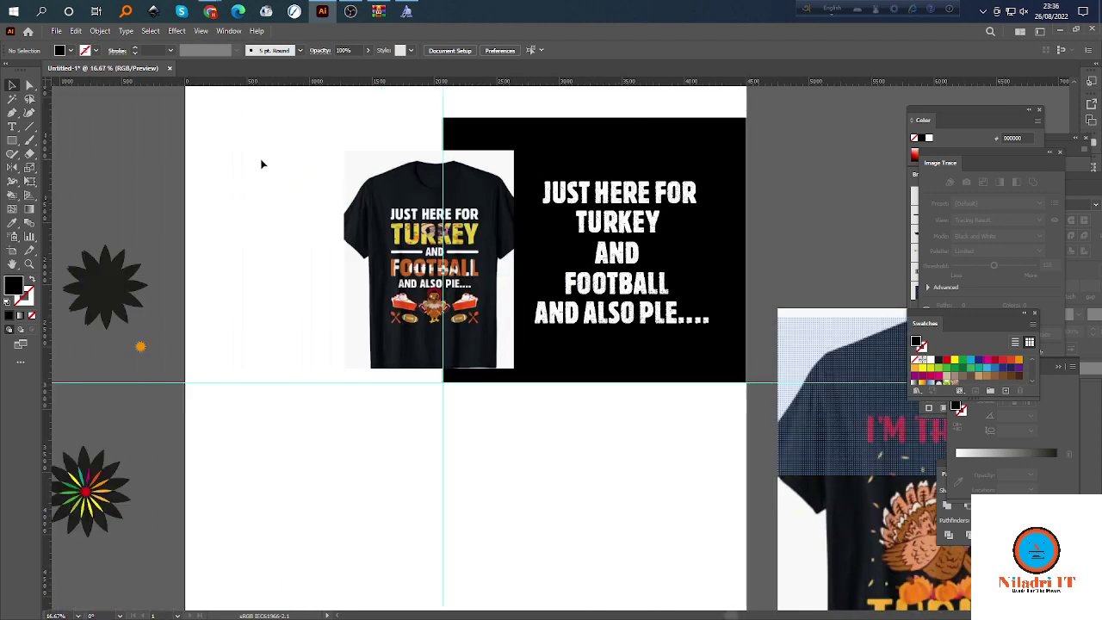
scroll(285, 189, up, 3)
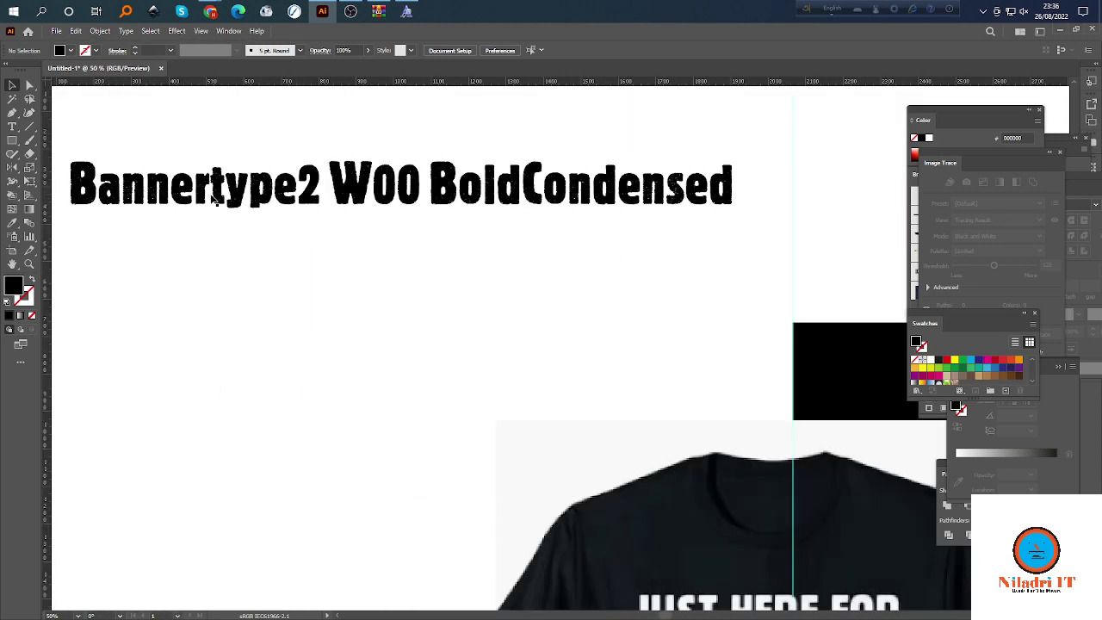
Examine the rough letter texture of the "Bannertype2 W00 BoldCondensed" label up close, selecting it to check its font, and leave it deselected.
scroll(312, 215, down, 2)
click(321, 214)
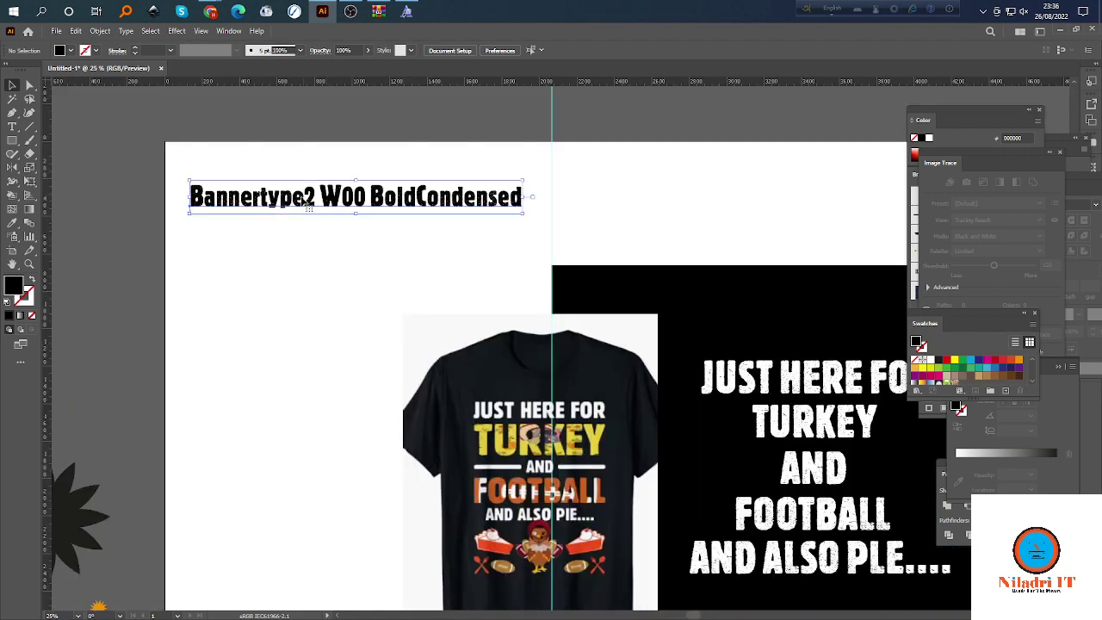
scroll(256, 231, up, 3)
scroll(220, 231, up, 4)
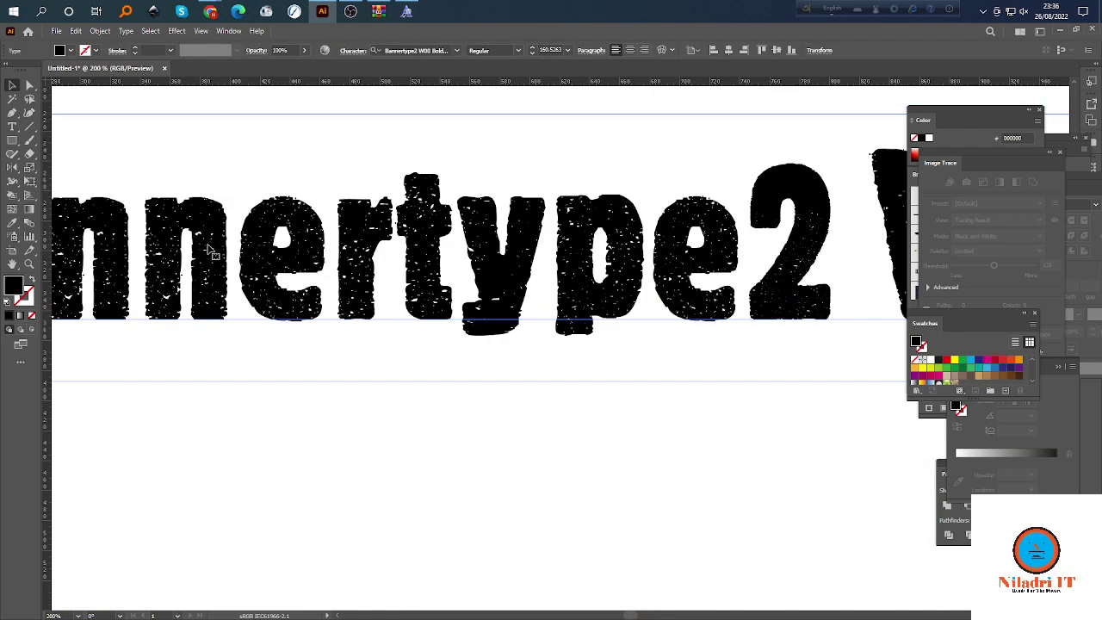
scroll(304, 240, down, 4)
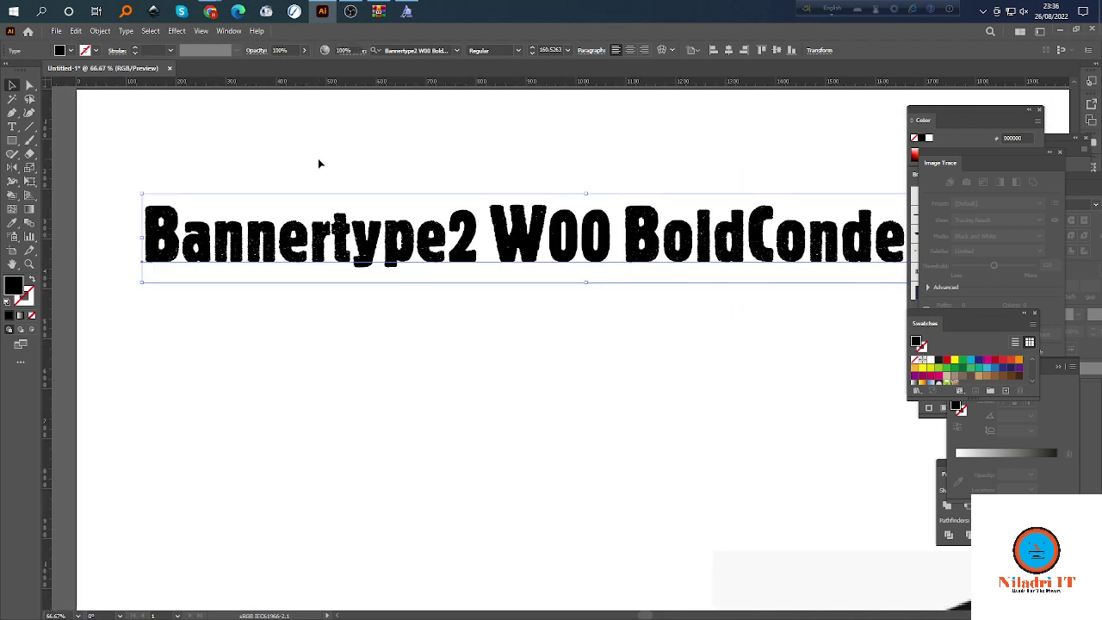
click(276, 193)
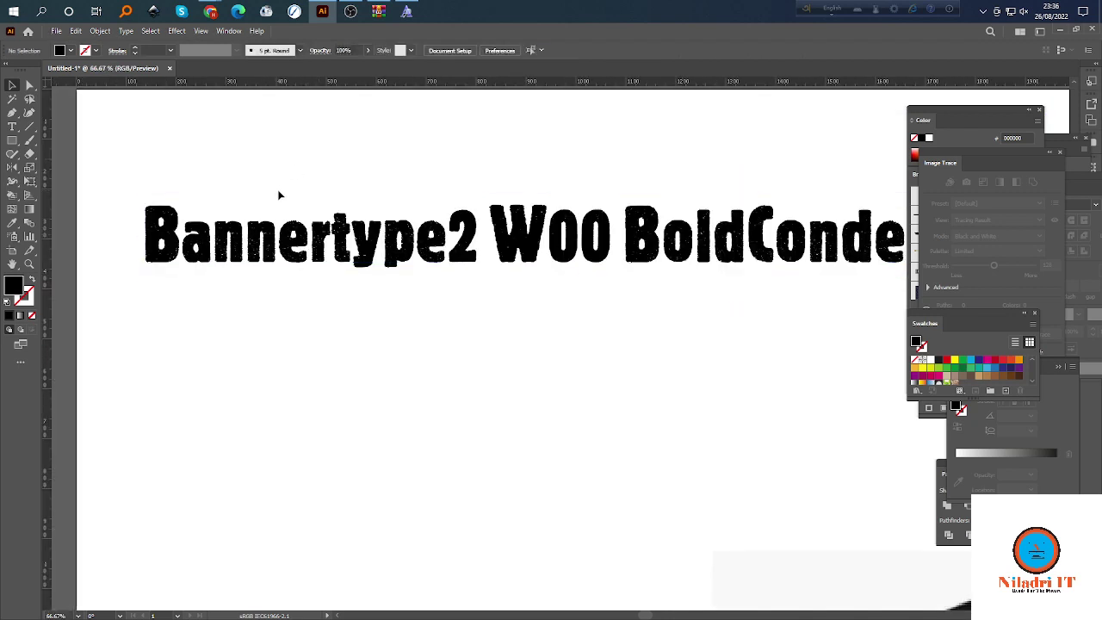
click(306, 257)
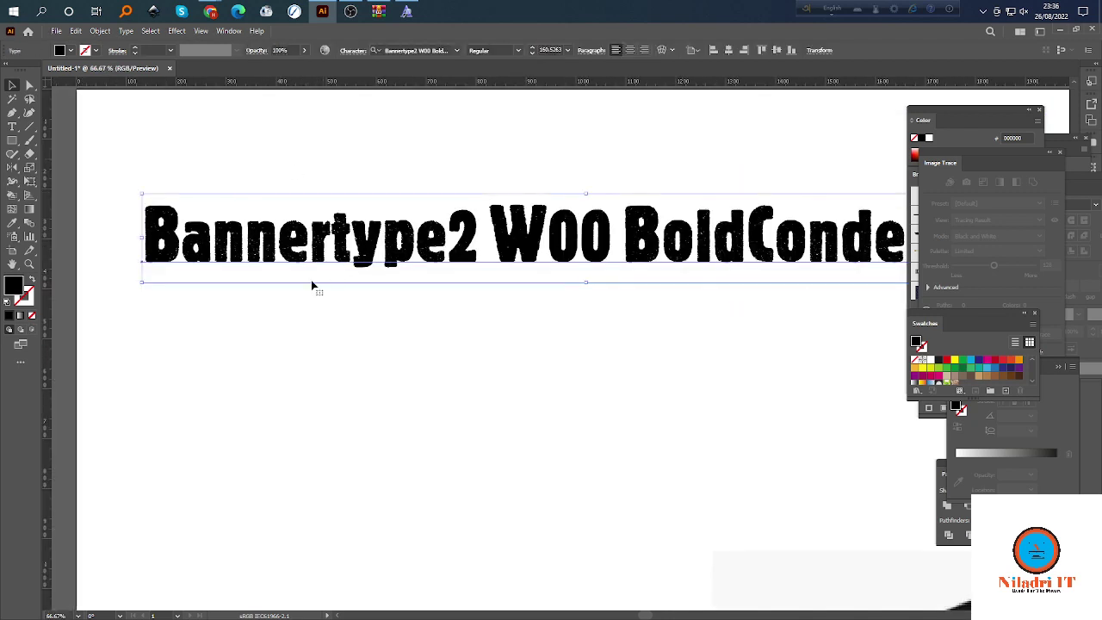
click(279, 319)
click(356, 227)
click(295, 320)
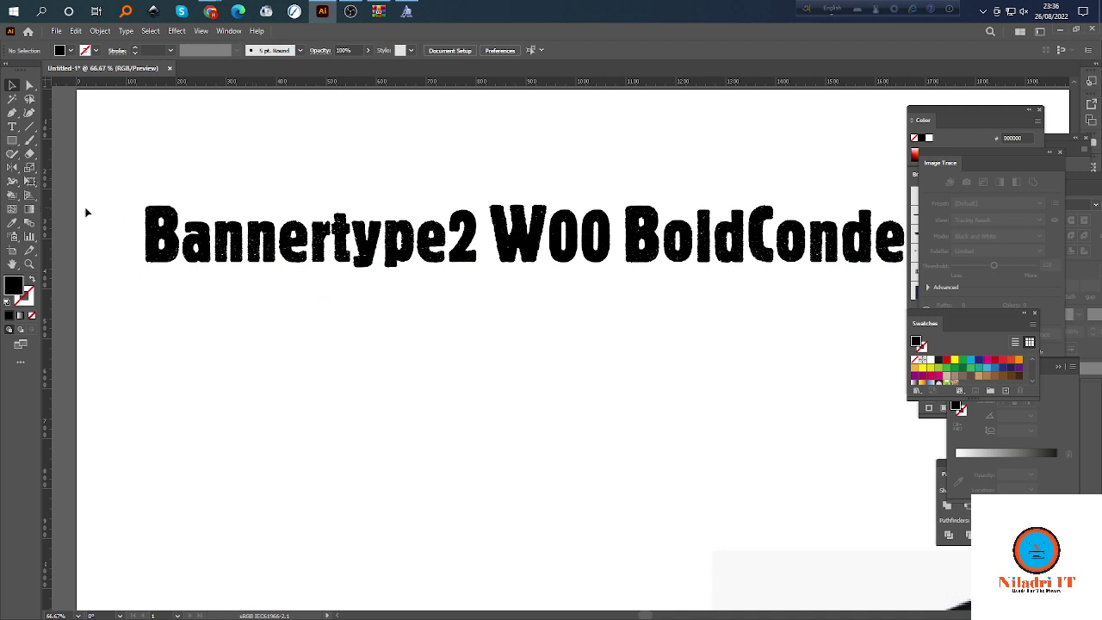
Review the font-name label together with the reference shirt and recreated text, recheck the label's font, and clear the selection.
scroll(348, 241, down, 3)
scroll(413, 238, right, 3)
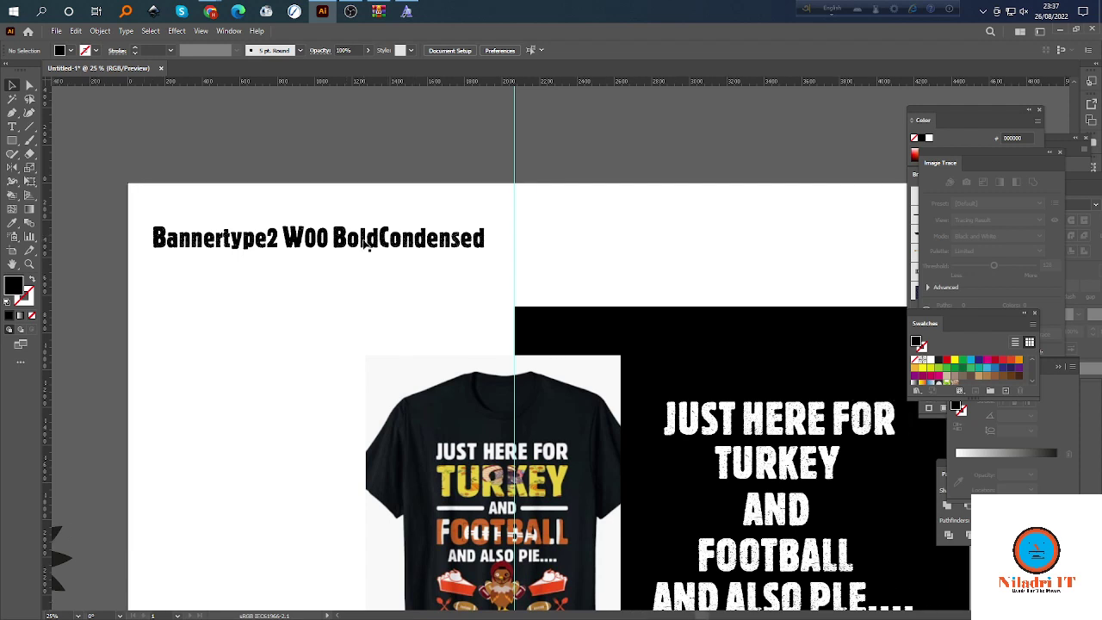
click(369, 245)
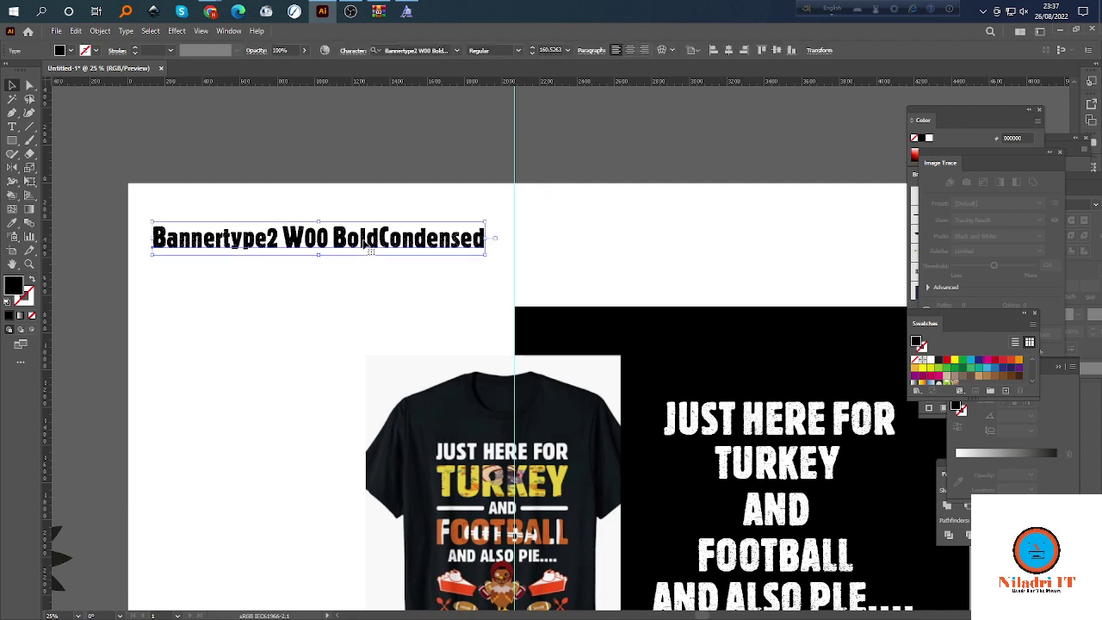
click(443, 146)
click(329, 241)
click(498, 195)
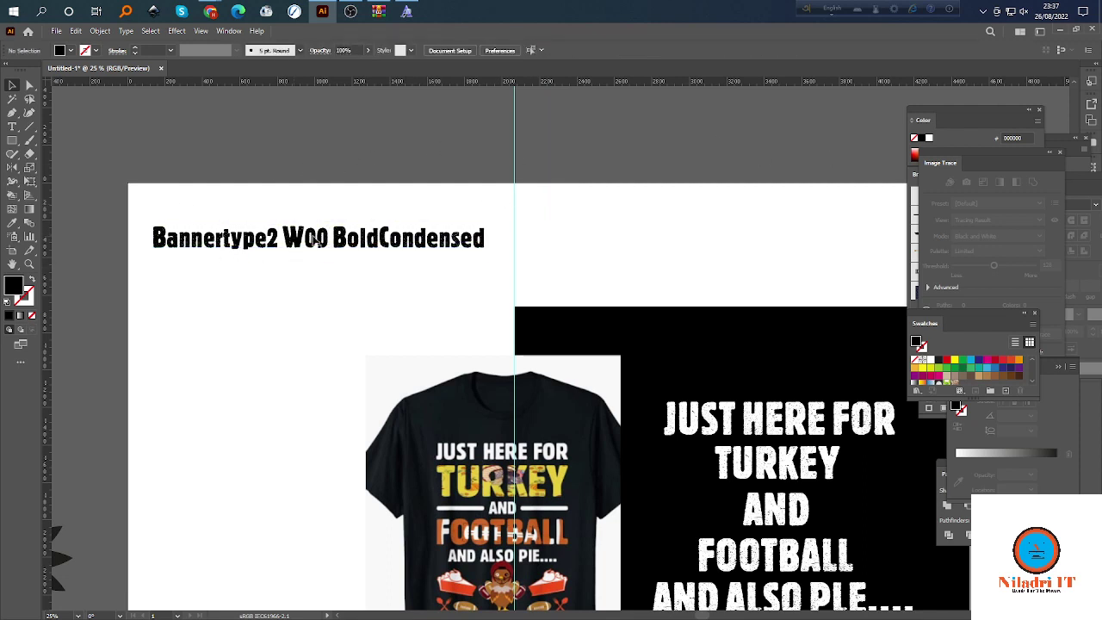
Switch to OBS and request to stop the screen recording.
click(352, 11)
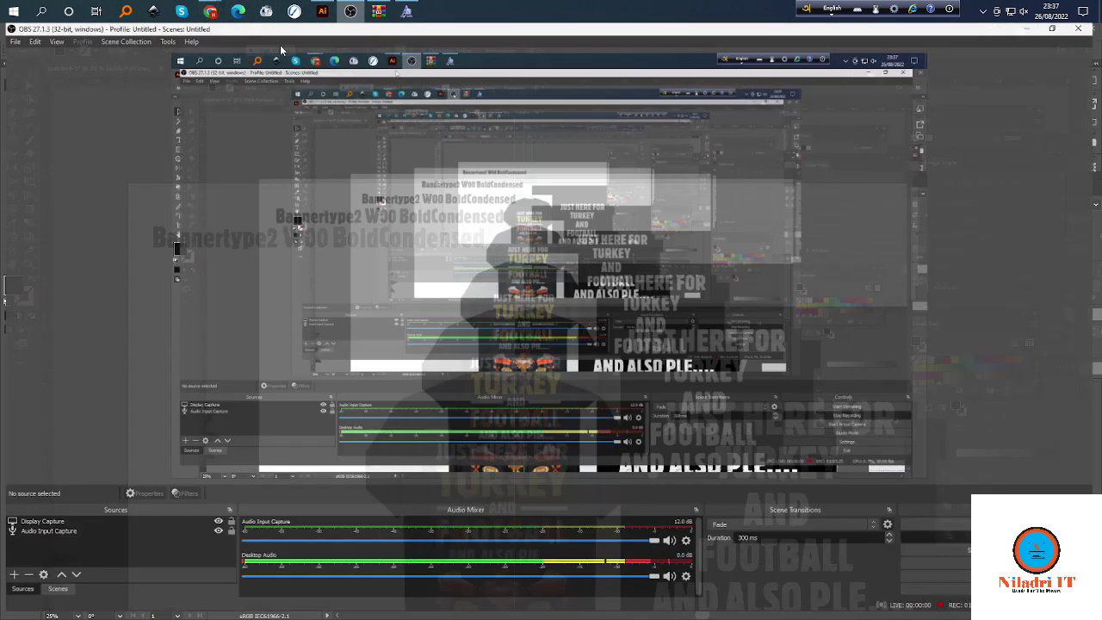
click(959, 594)
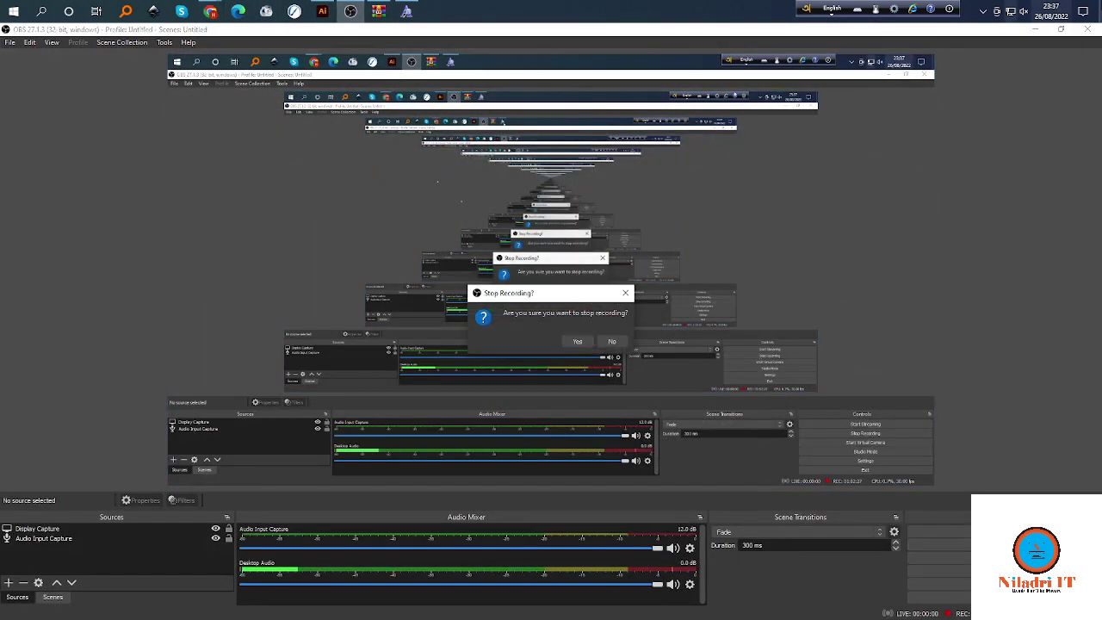